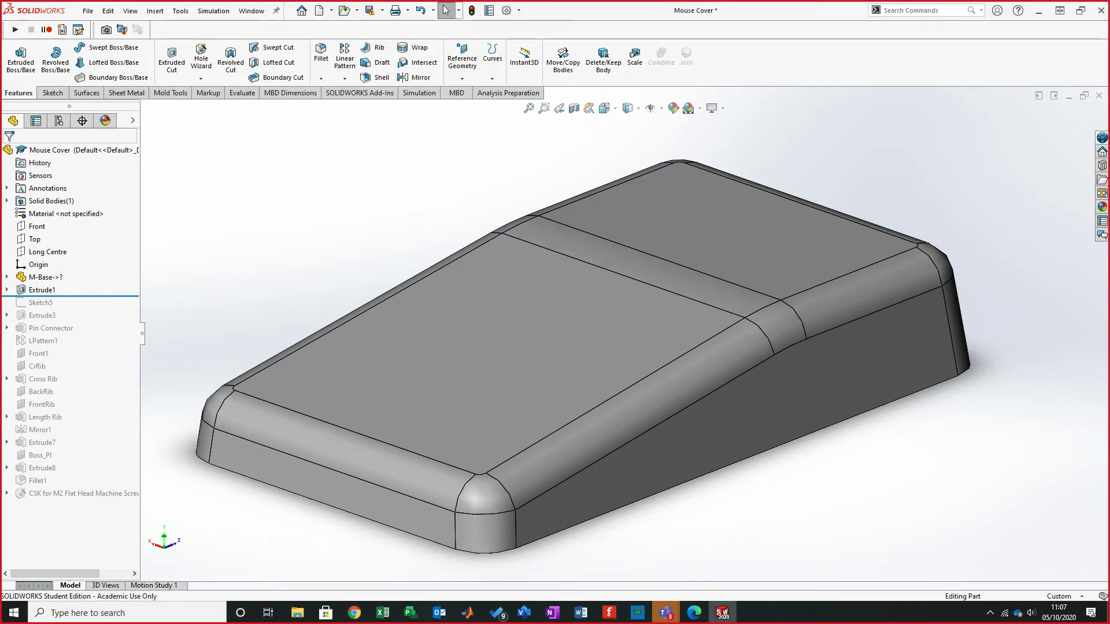
# - Inspect the Long Centre plane's position through the mouse cover
pyautogui.moveTo(583, 358)
pyautogui.mouseDown(button='middle')
pyautogui.moveTo(553, 362)
pyautogui.moveTo(561, 366)
pyautogui.moveTo(575, 335)
pyautogui.moveTo(612, 322)
pyautogui.moveTo(618, 347)
pyautogui.moveTo(613, 325)
pyautogui.moveTo(636, 320)
pyautogui.mouseUp(button='middle')
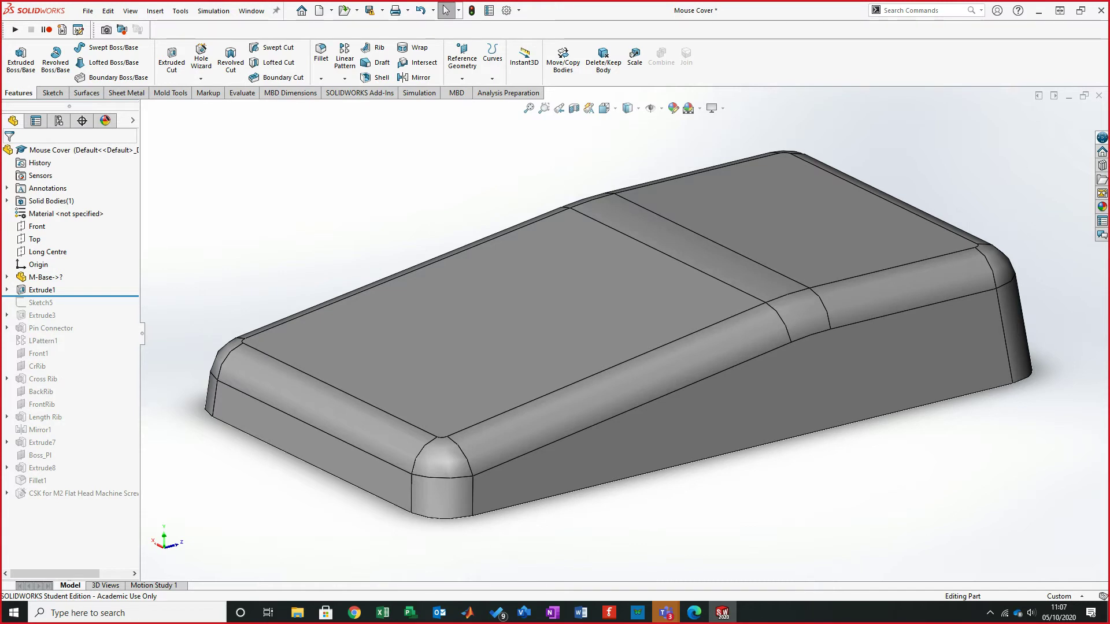
pyautogui.click(47, 252)
pyautogui.hotkey('ctrl', '8')
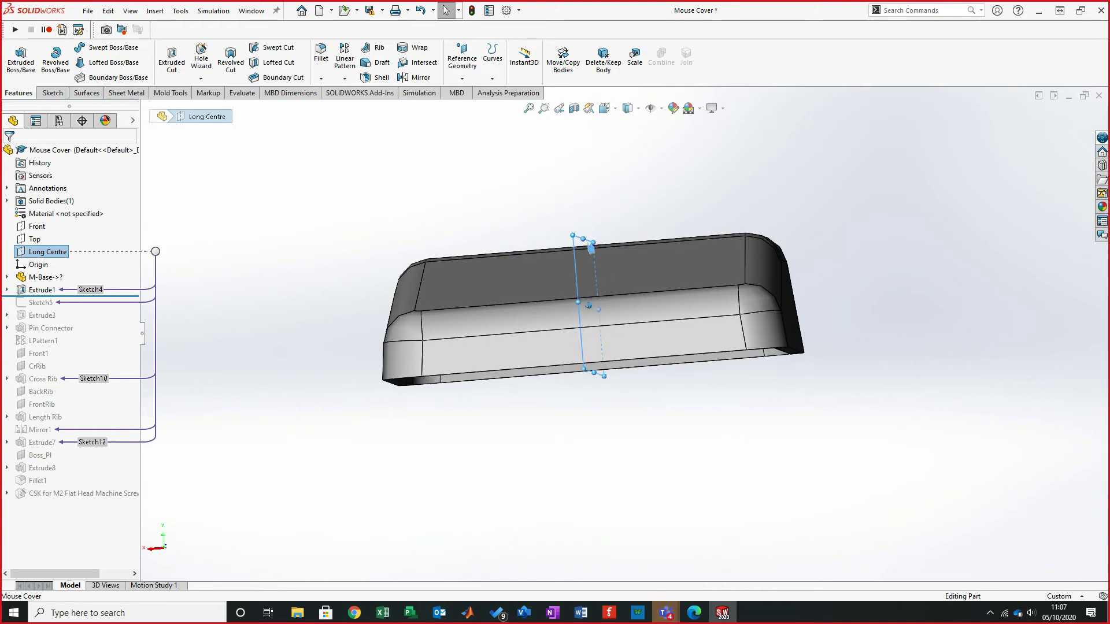
pyautogui.hotkey('ctrl', '7')
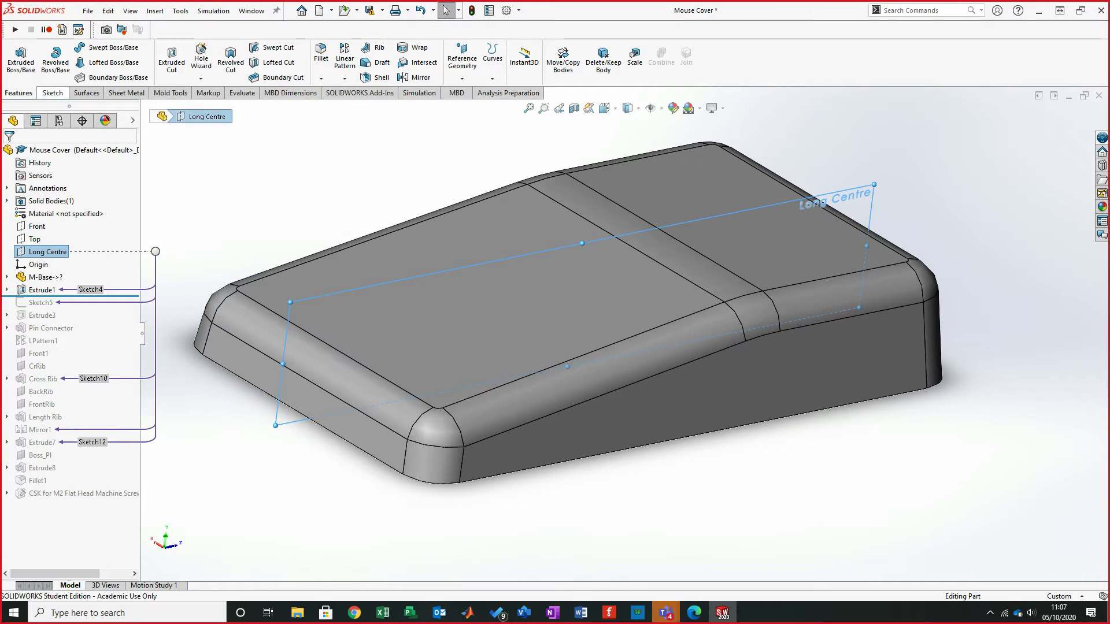
pyautogui.click(53, 94)
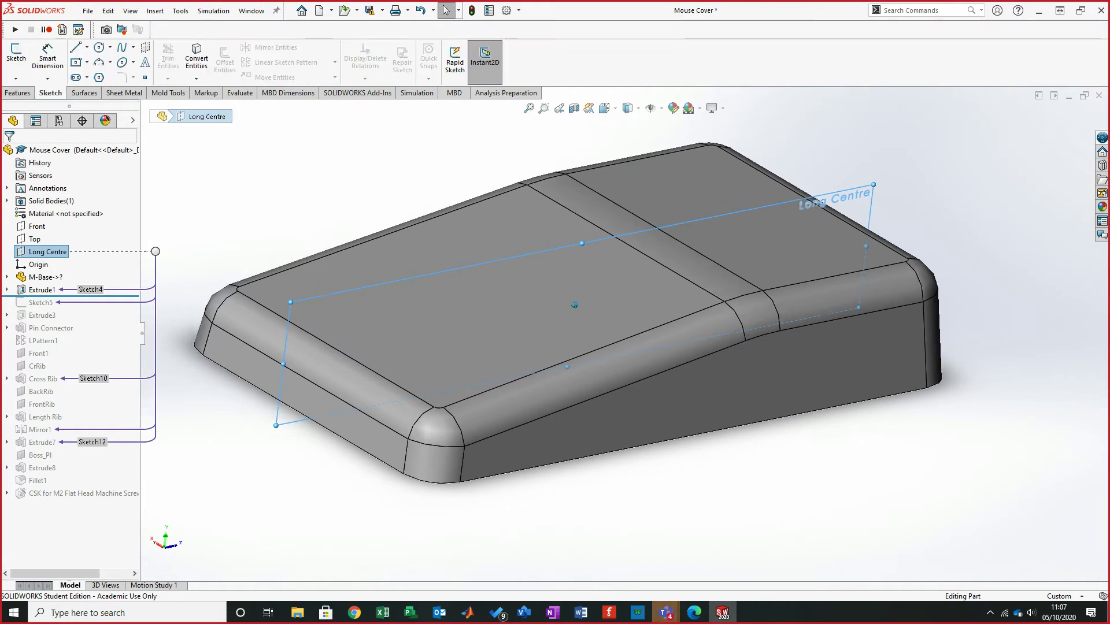
pyautogui.press('Escape')
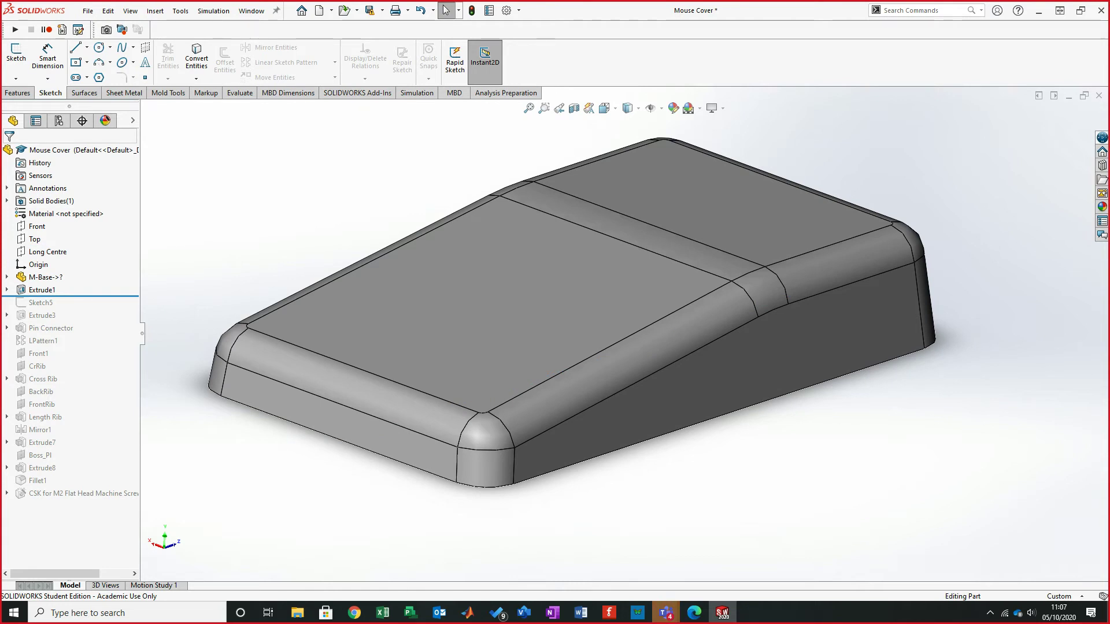
pyautogui.click(597, 353)
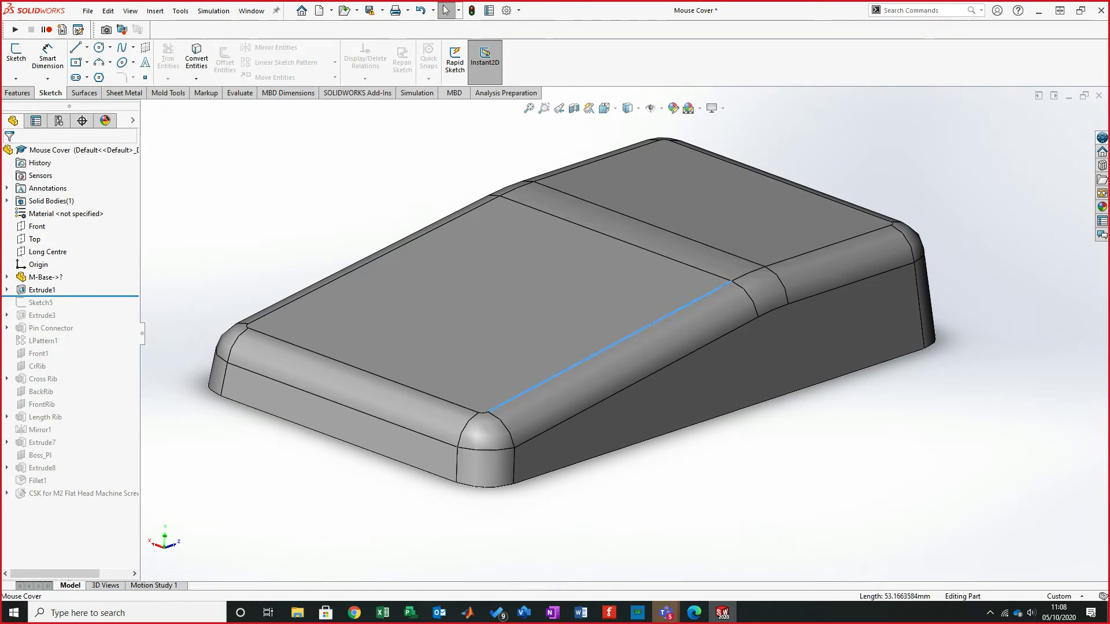
pyautogui.keyDown('ctrl'); pyautogui.click(793, 256); pyautogui.keyUp('ctrl')
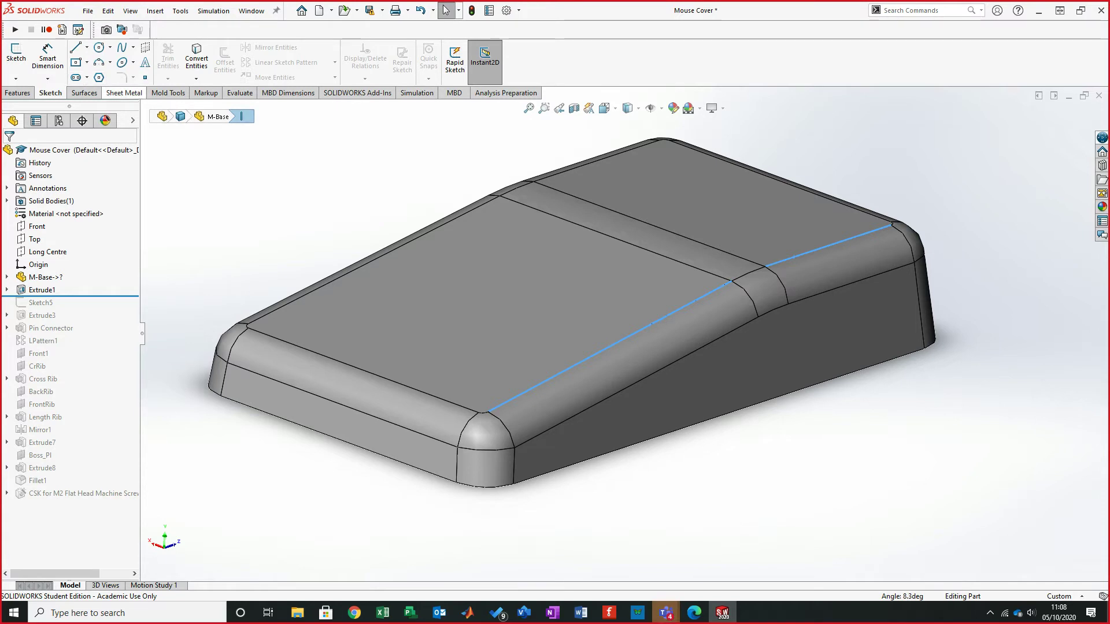
pyautogui.click(145, 77)
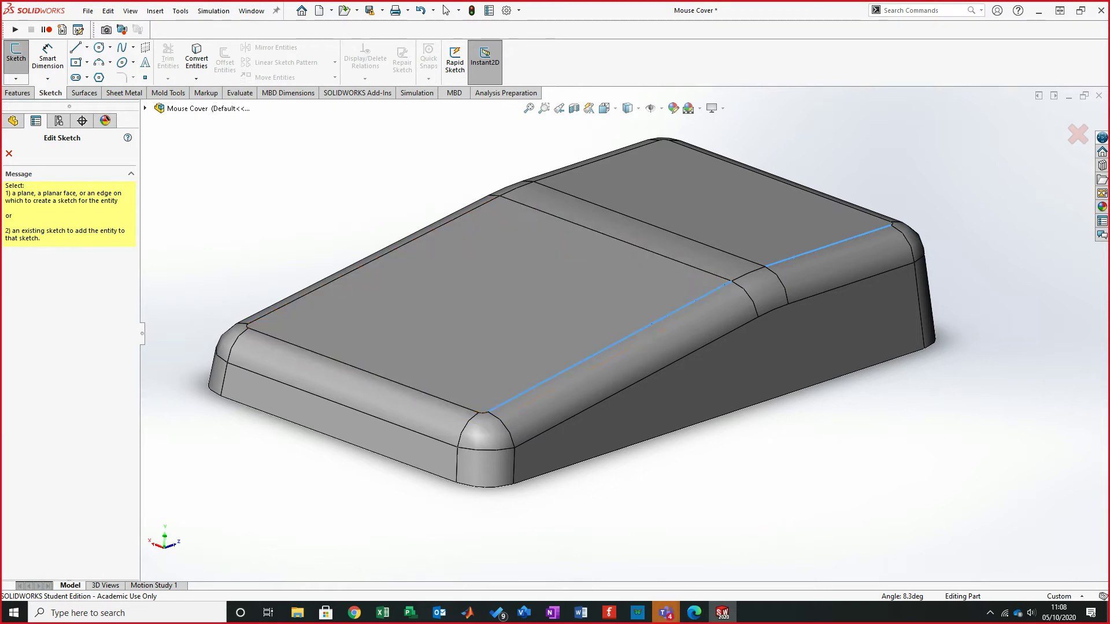
pyautogui.press('Escape')
pyautogui.press('Escape')
# - Start a sketch on the Long Centre plane and place a virtual sharp point from the sloped and rear top side edges
pyautogui.click(48, 251)
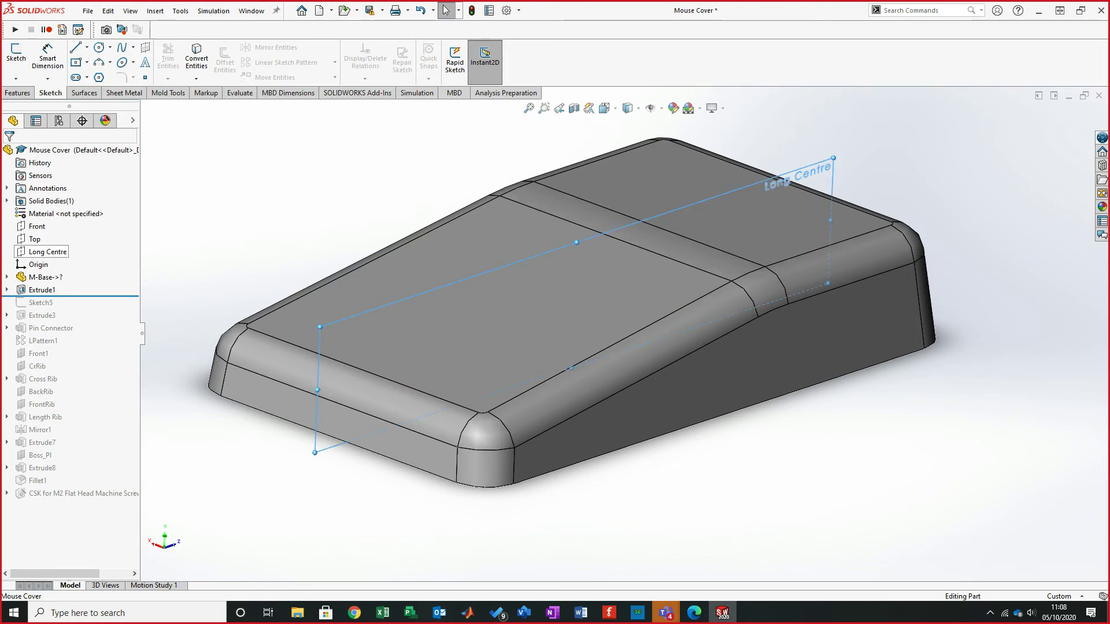
pyautogui.click(16, 58)
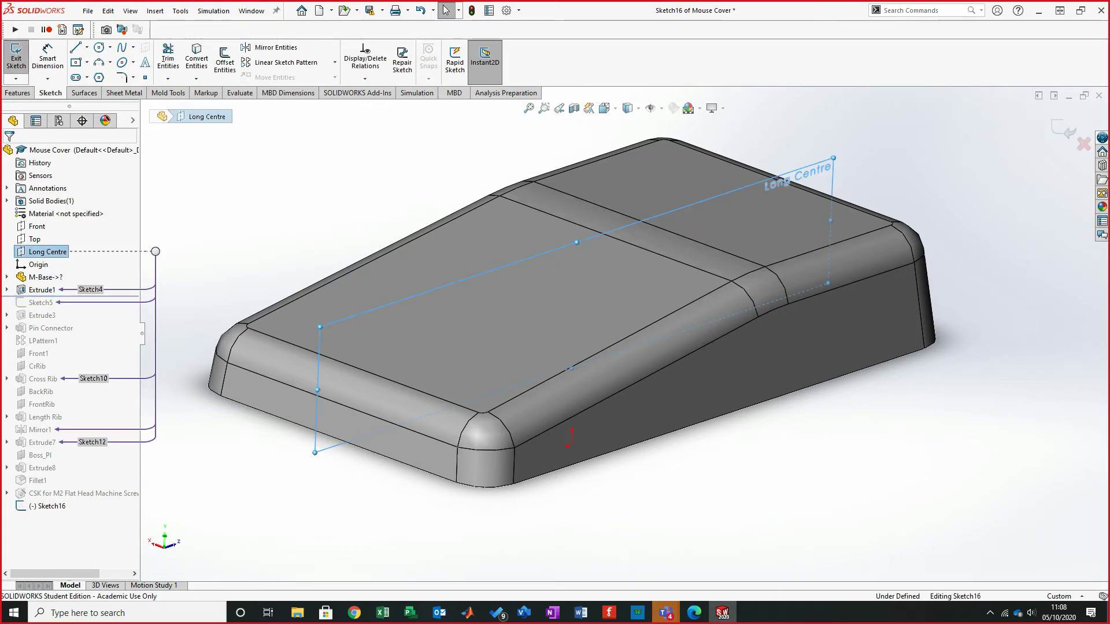
pyautogui.click(857, 368)
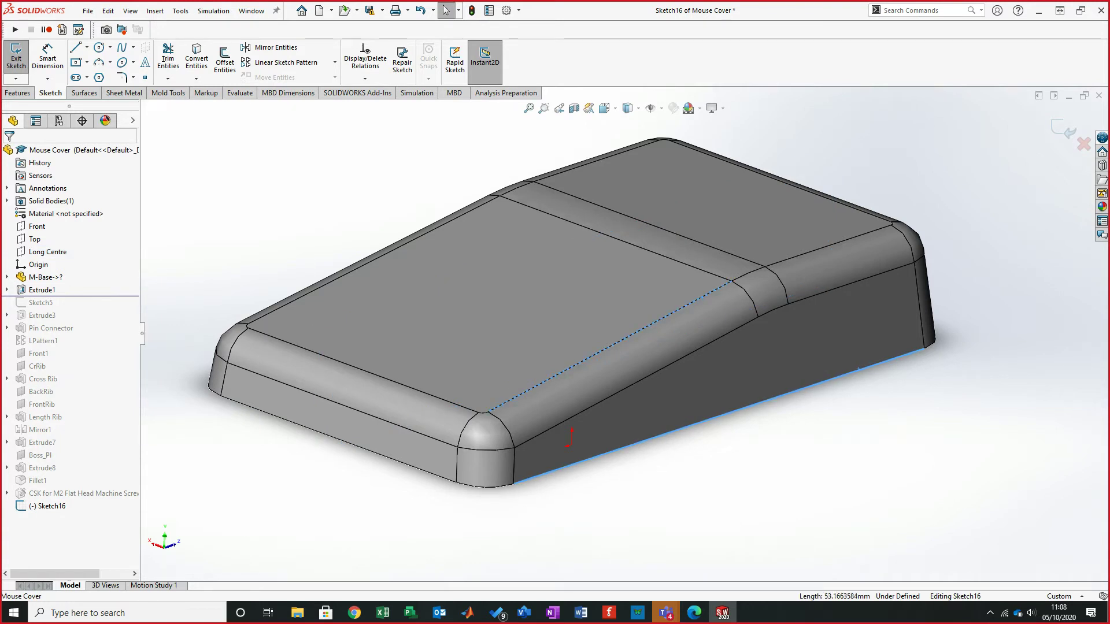
pyautogui.press('Escape')
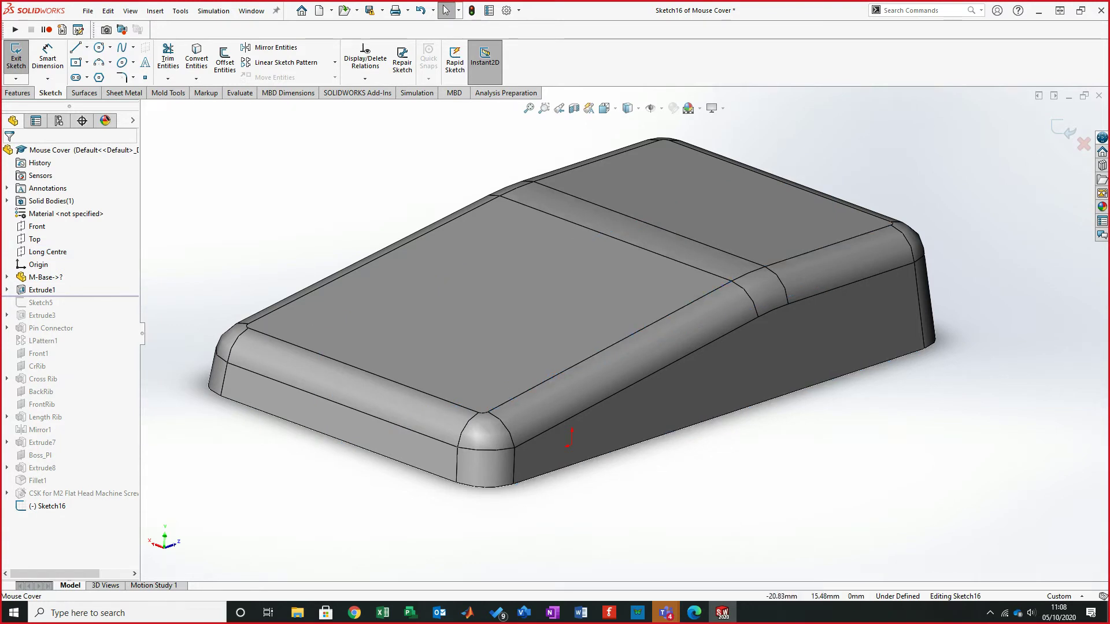
pyautogui.click(655, 337)
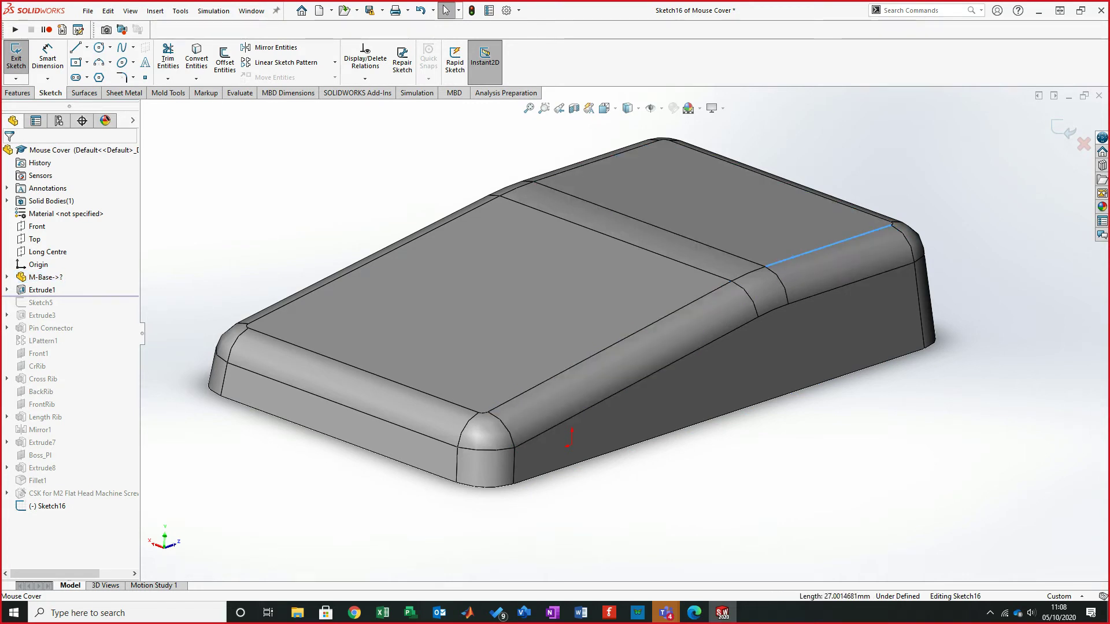
pyautogui.keyDown('ctrl'); pyautogui.click(689, 304); pyautogui.keyUp('ctrl')
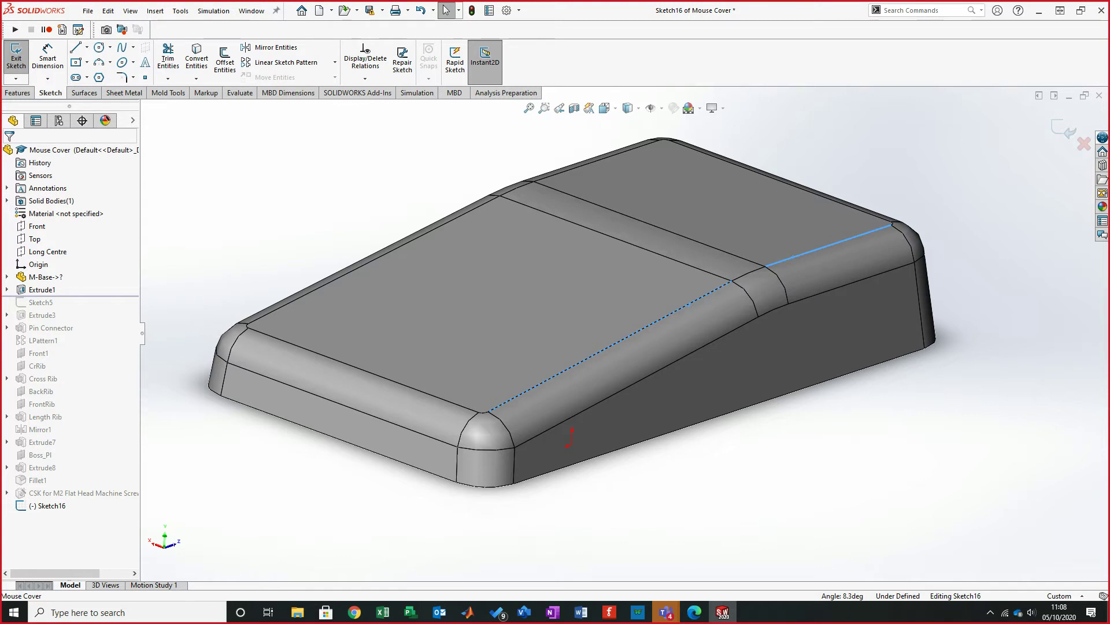
pyautogui.click(145, 77)
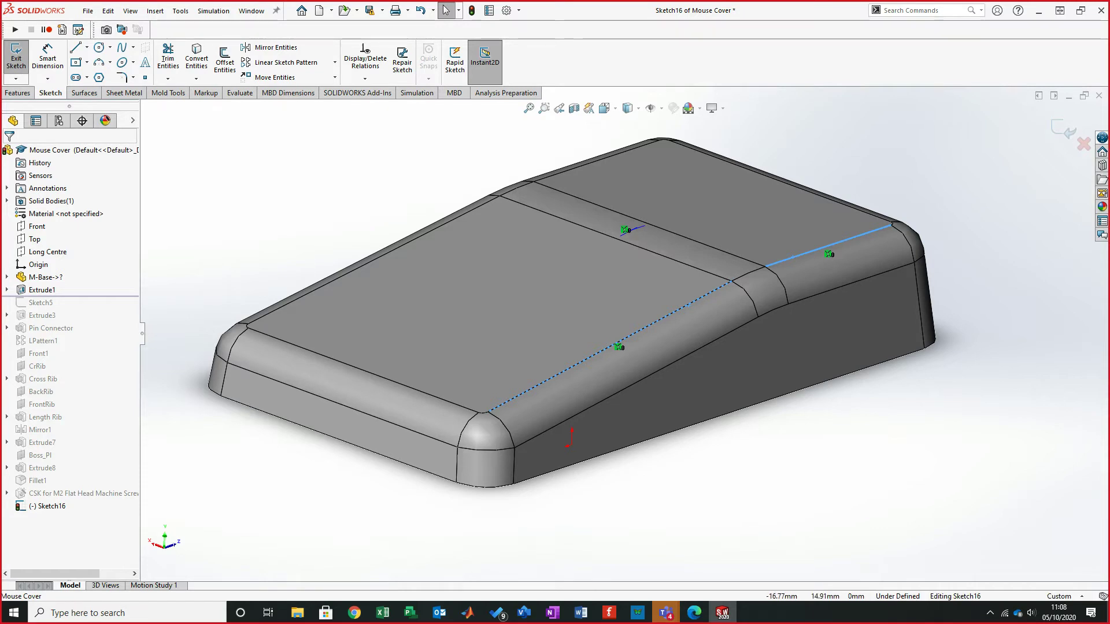
# - Examine the virtual sharp's crossing lines up close and from several angles against the two top side edges
pyautogui.moveTo(572, 313)
pyautogui.mouseDown(button='middle')
pyautogui.moveTo(723, 268)
pyautogui.moveTo(505, 347)
pyautogui.moveTo(339, 520)
pyautogui.moveTo(367, 543)
pyautogui.mouseUp(button='middle')
pyautogui.scroll(-8, 596, 307)
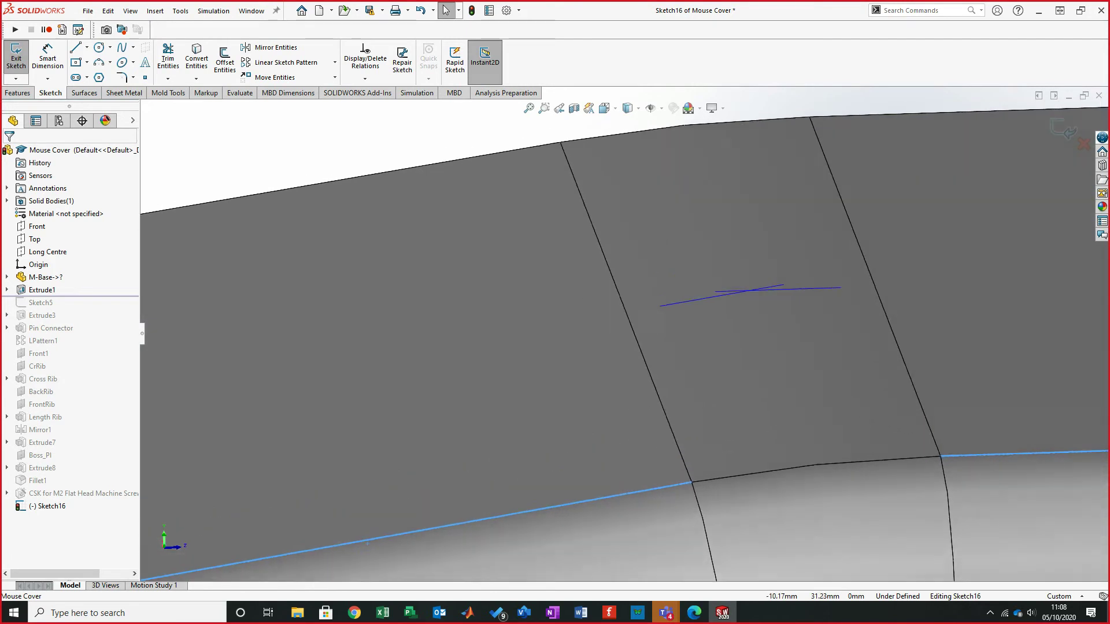
pyautogui.scroll(-5, 716, 317)
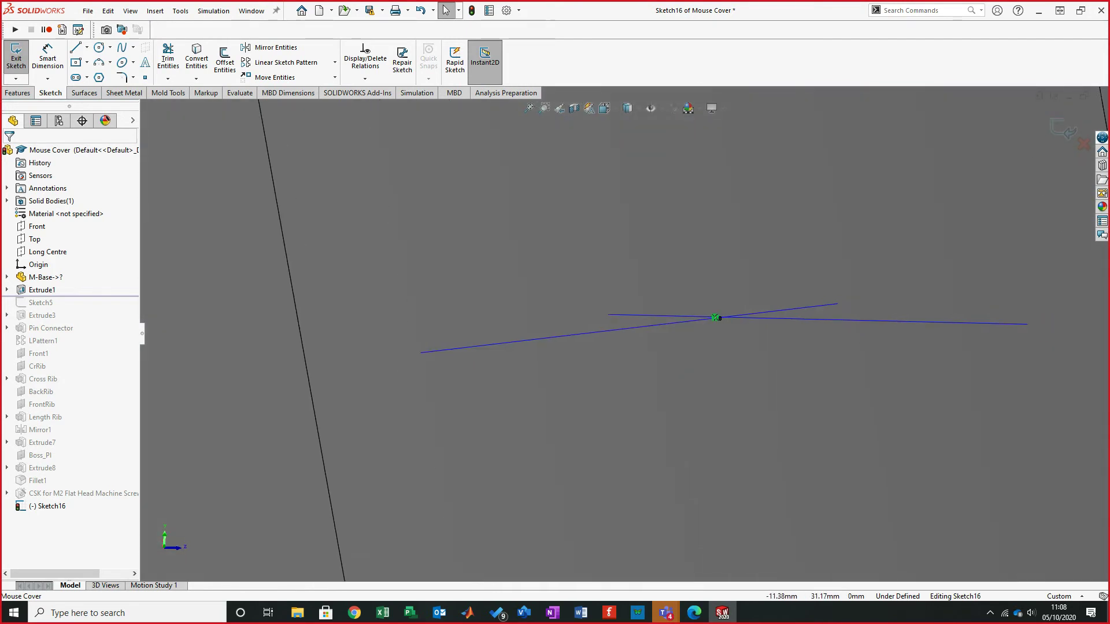
pyautogui.moveTo(716, 318); pyautogui.dragTo(292, 357, button='middle')
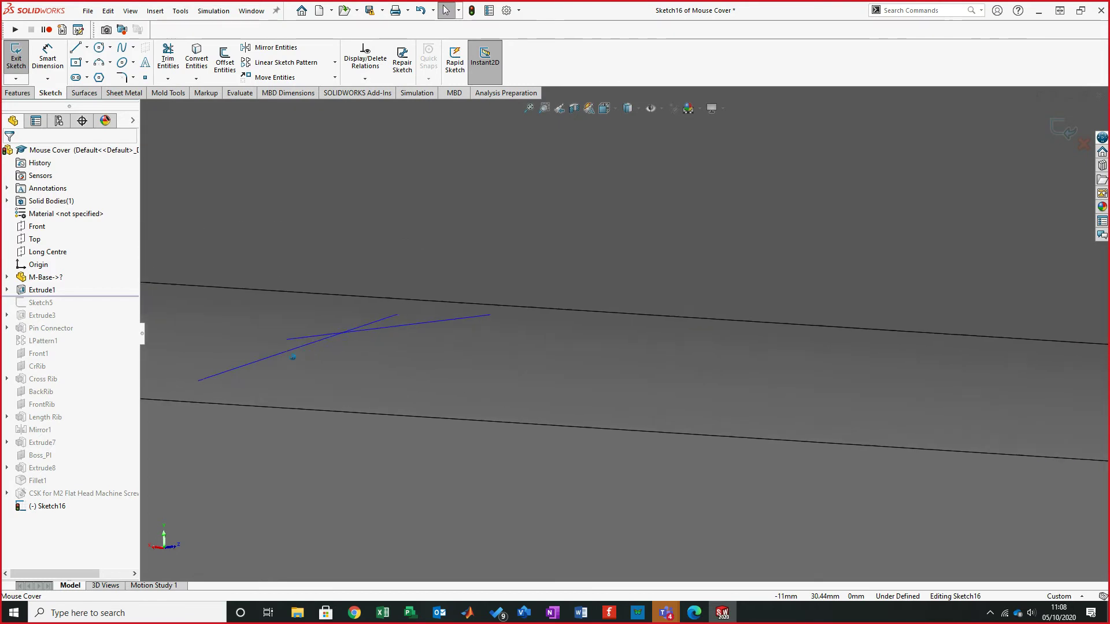
pyautogui.scroll(10, 292, 357)
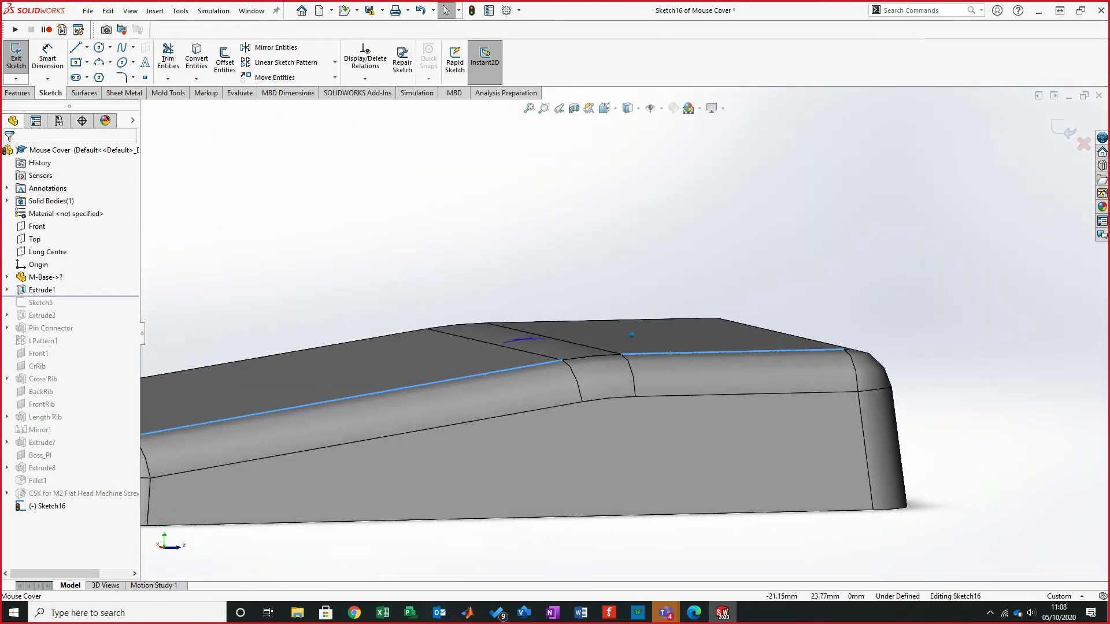
pyautogui.moveTo(631, 335); pyautogui.dragTo(589, 336, button='middle')
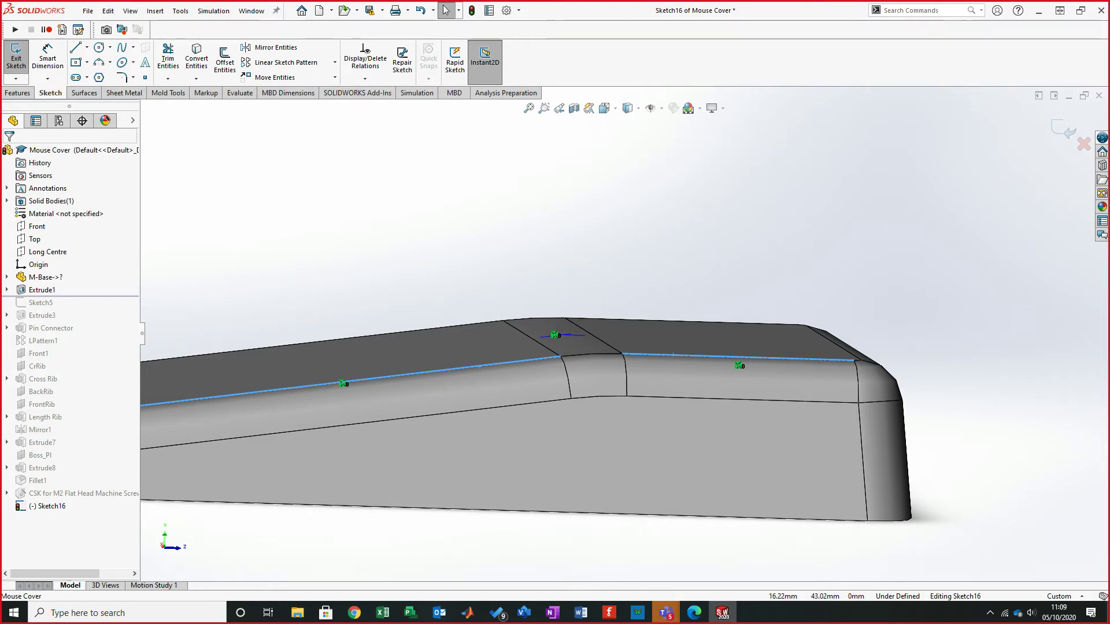
pyautogui.press('Escape')
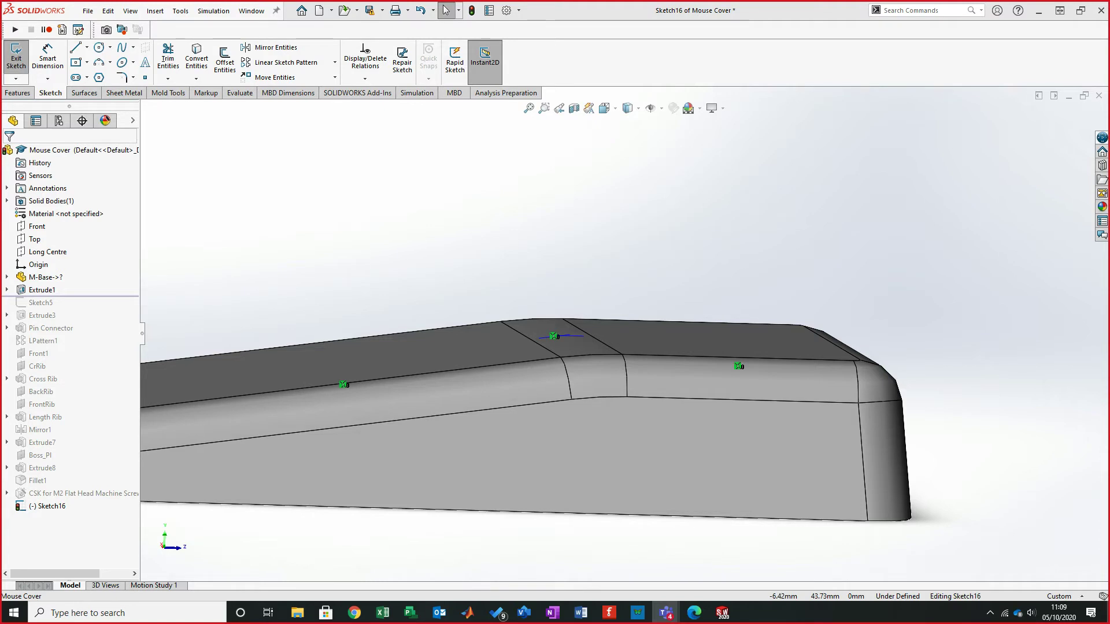
pyautogui.moveTo(453, 312); pyautogui.dragTo(530, 366, button='middle')
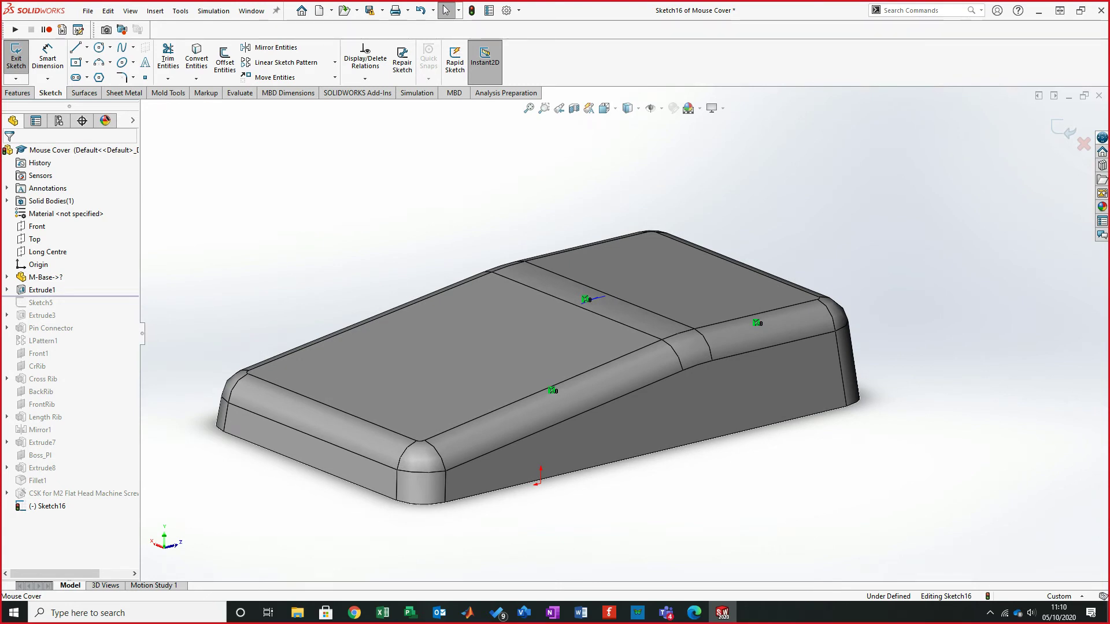
pyautogui.moveTo(537, 359); pyautogui.dragTo(543, 373, button='middle')
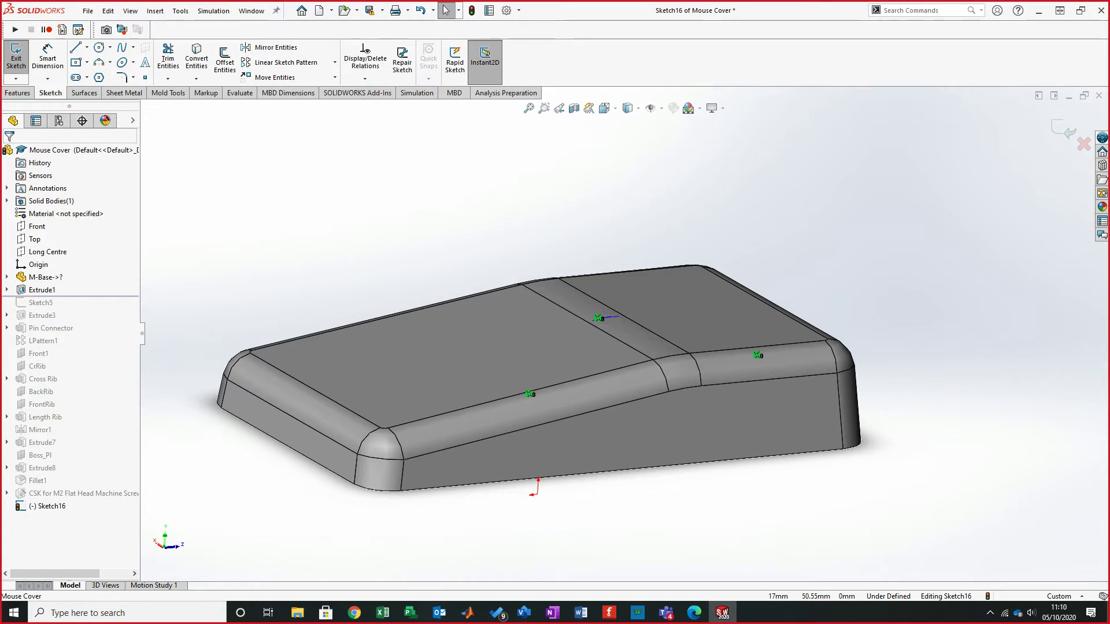
# - Discard the Long Centre sketch and roll the feature history forward past the M2 flat head screw countersink
pyautogui.click(1083, 144)
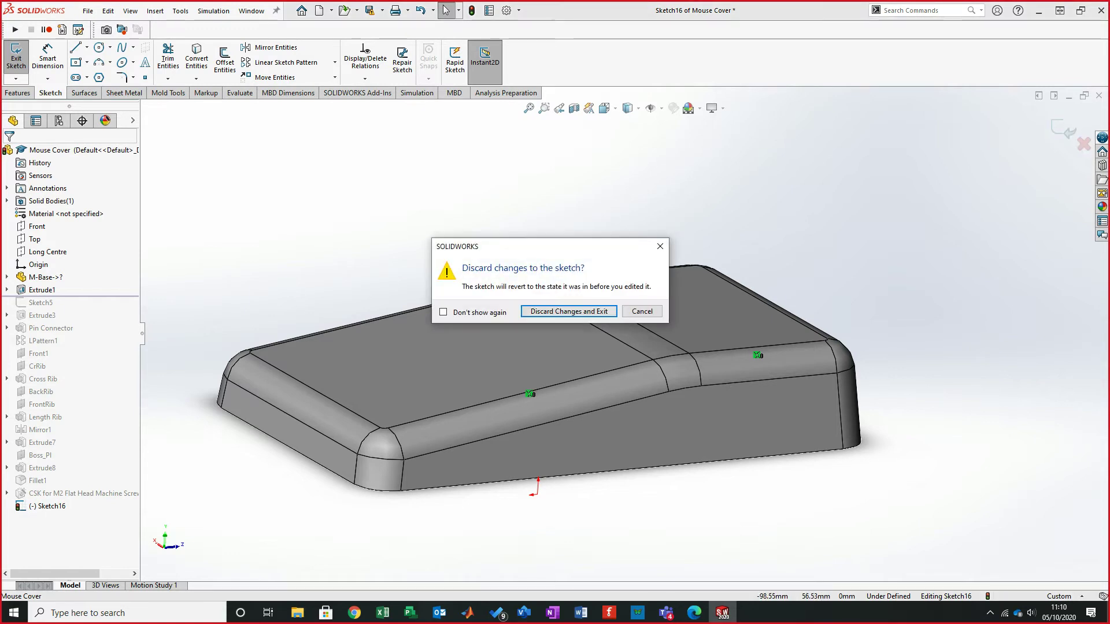
pyautogui.press('Return')
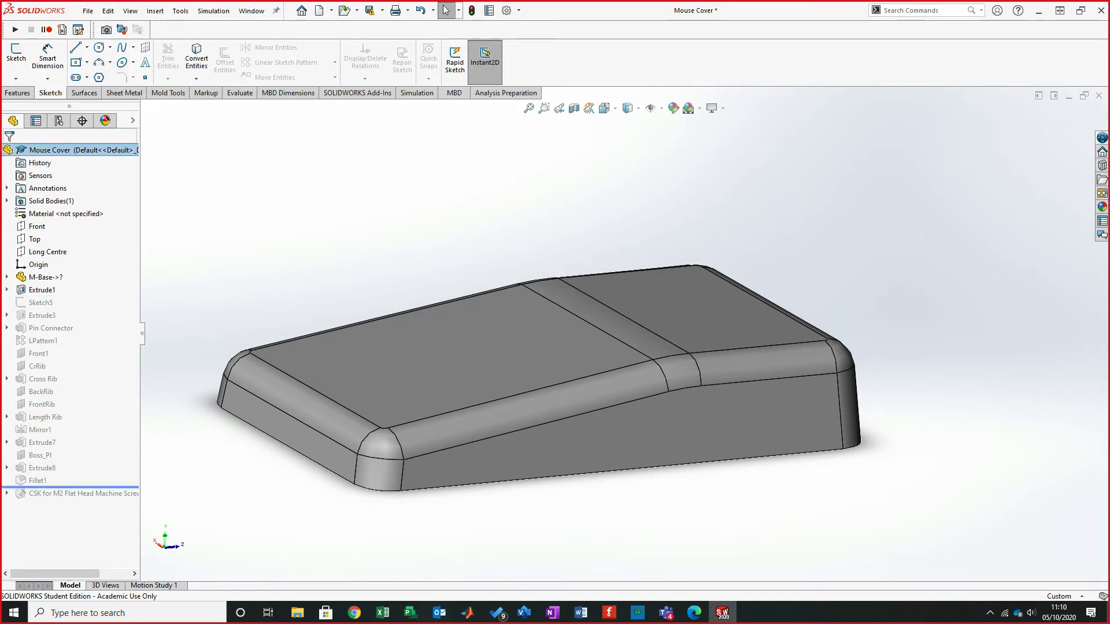
pyautogui.moveTo(79, 487); pyautogui.dragTo(79, 499)
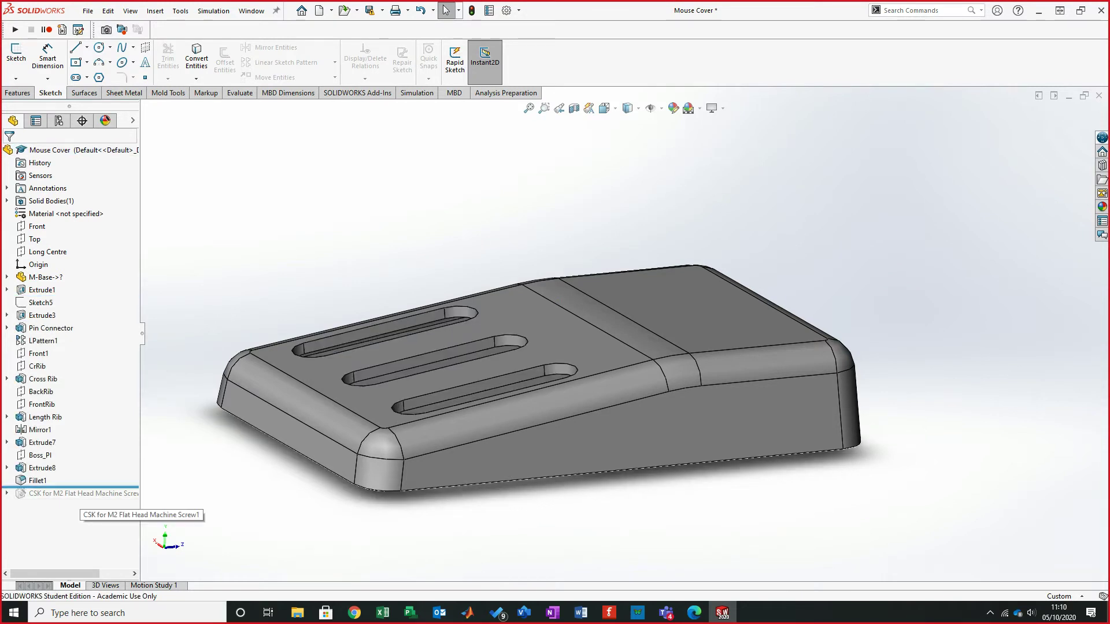
# - Examine the patterned connector pins between the ribs on the underside of the cover
pyautogui.moveTo(440, 393); pyautogui.dragTo(592, 368, button='middle')
pyautogui.scroll(-7, 513, 308)
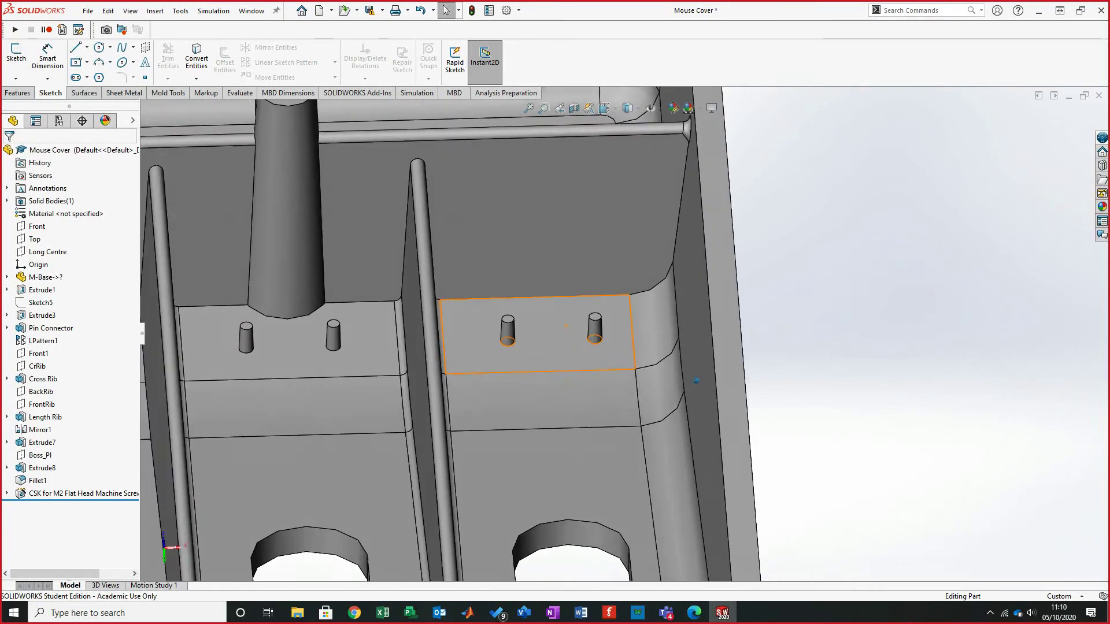
pyautogui.moveTo(513, 307); pyautogui.dragTo(503, 230, button='middle')
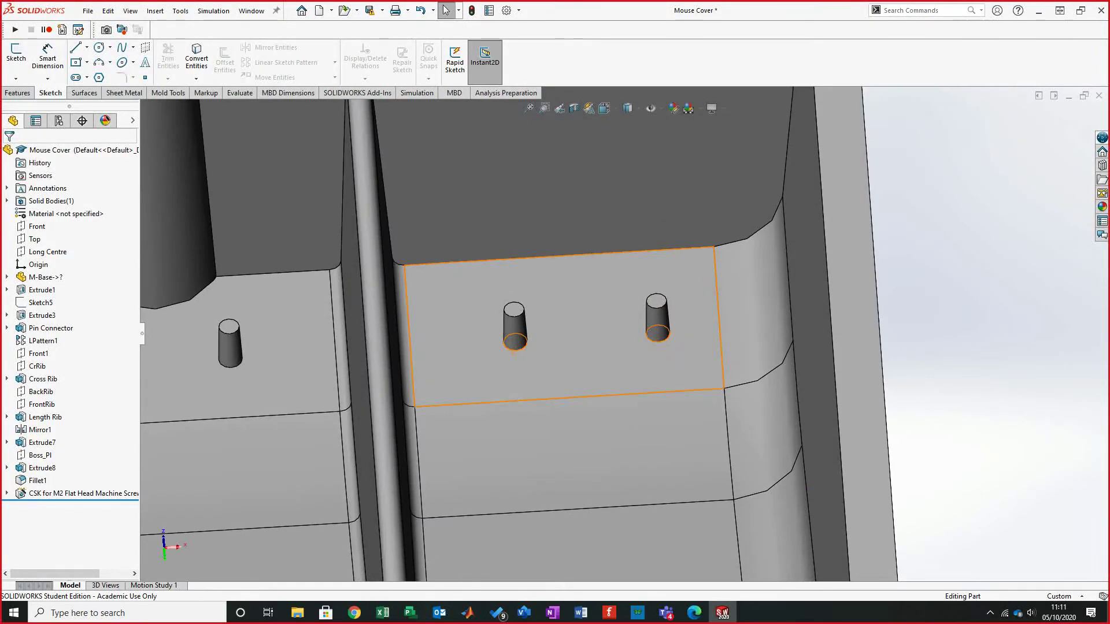
pyautogui.scroll(-1, 623, 333)
pyautogui.moveTo(624, 333); pyautogui.dragTo(619, 334, button='middle')
pyautogui.click(492, 327)
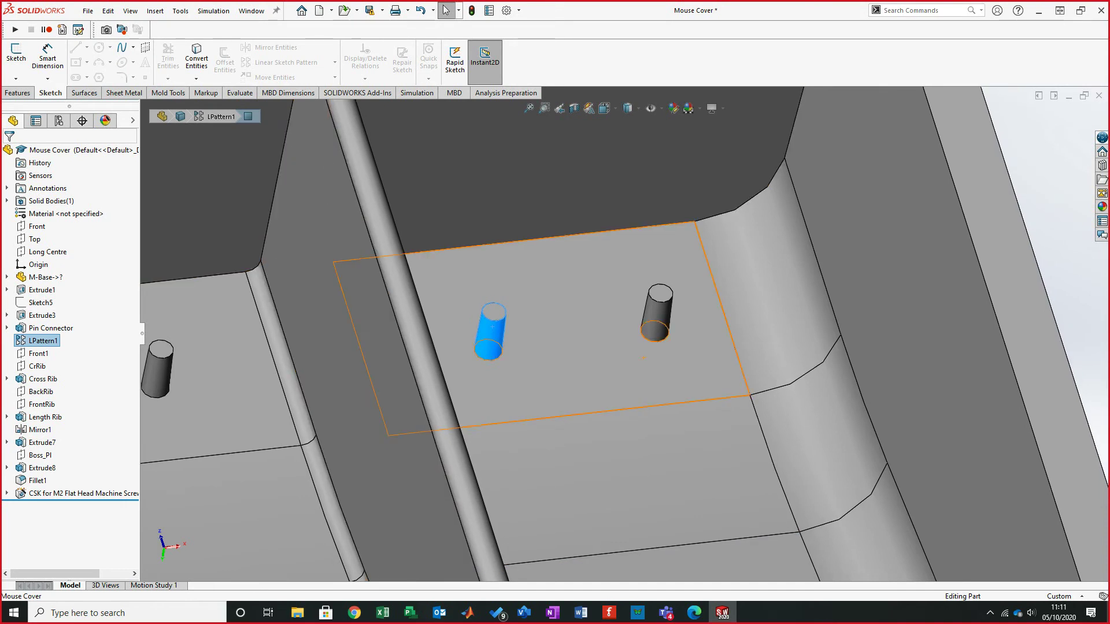
pyautogui.scroll(3, 620, 331)
pyautogui.scroll(4, 624, 334)
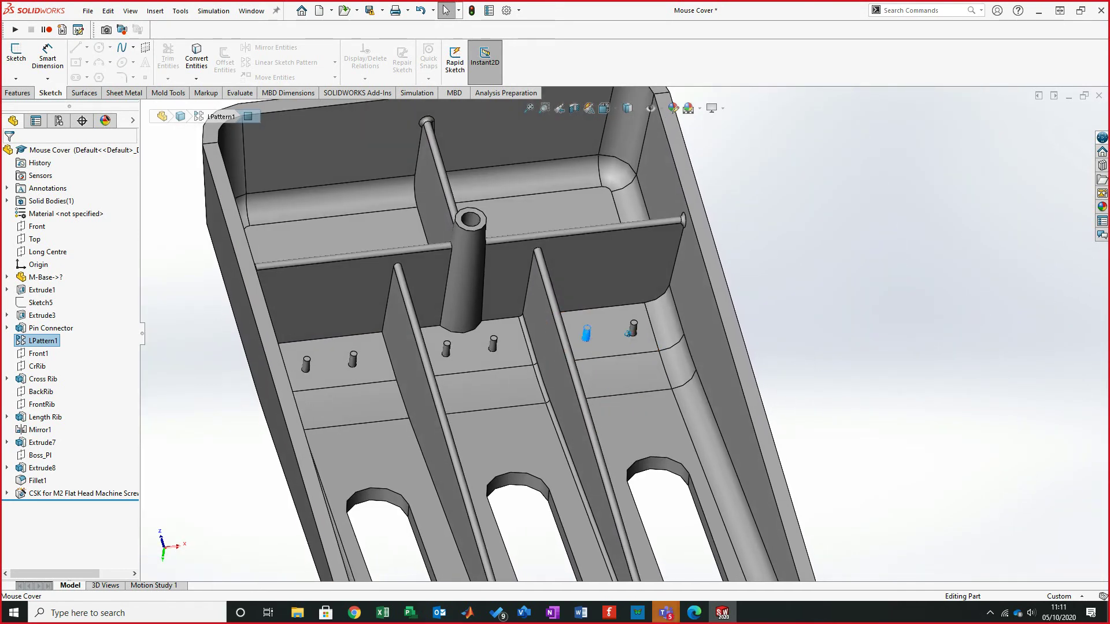
pyautogui.moveTo(627, 334); pyautogui.dragTo(612, 335, button='middle')
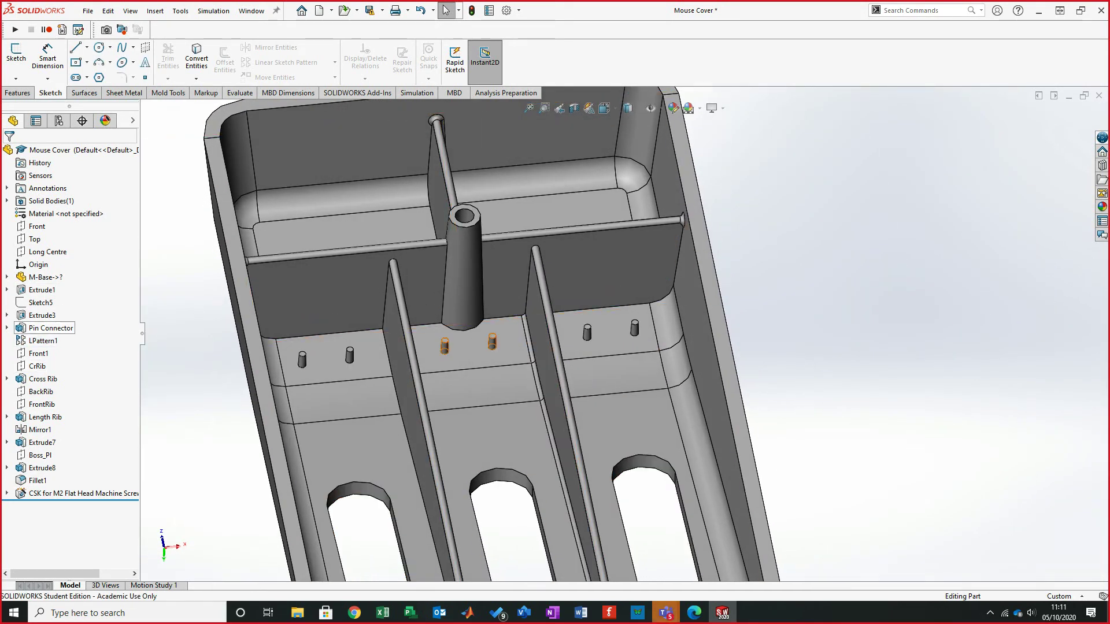
# - Open Sketch7 of the Pin Connector feature for editing and view it face-on
pyautogui.click(50, 328)
pyautogui.click(7, 327)
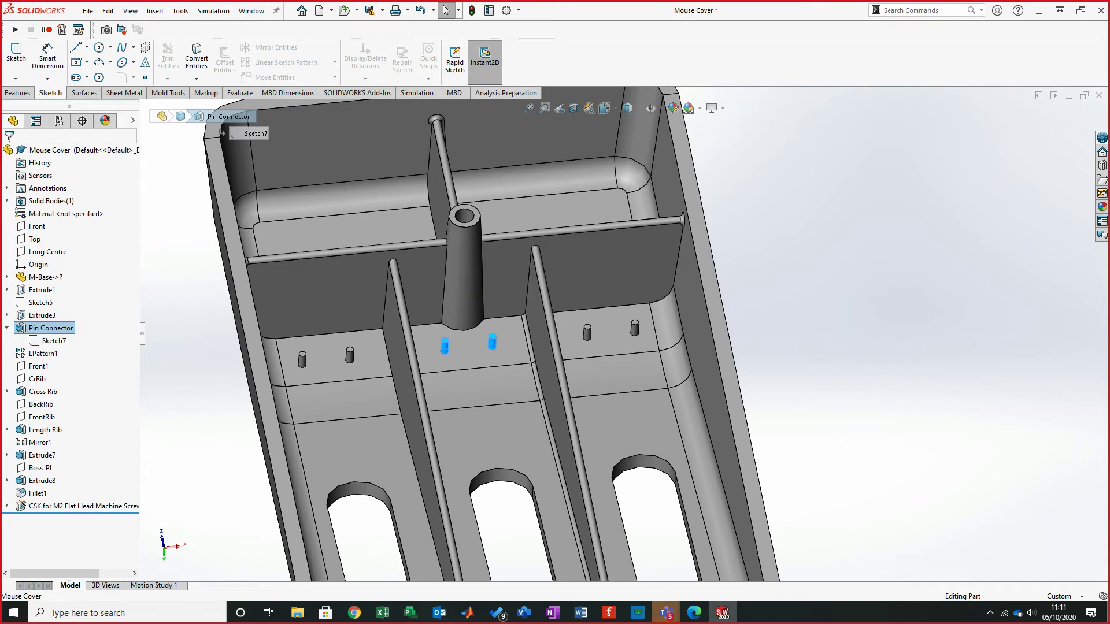
pyautogui.rightClick(54, 341)
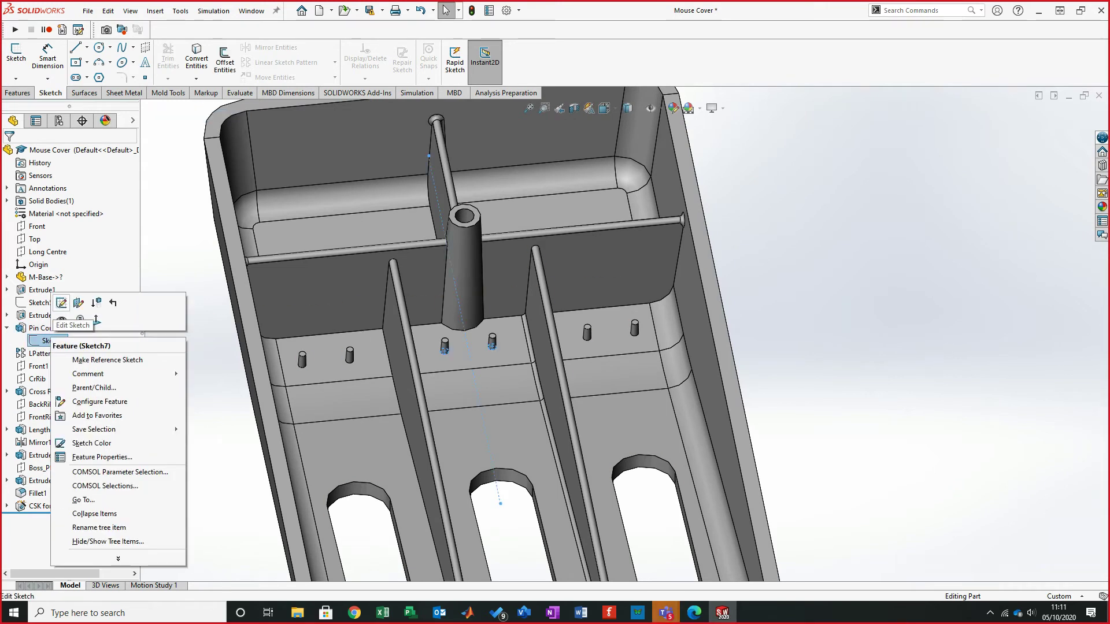
pyautogui.click(64, 300)
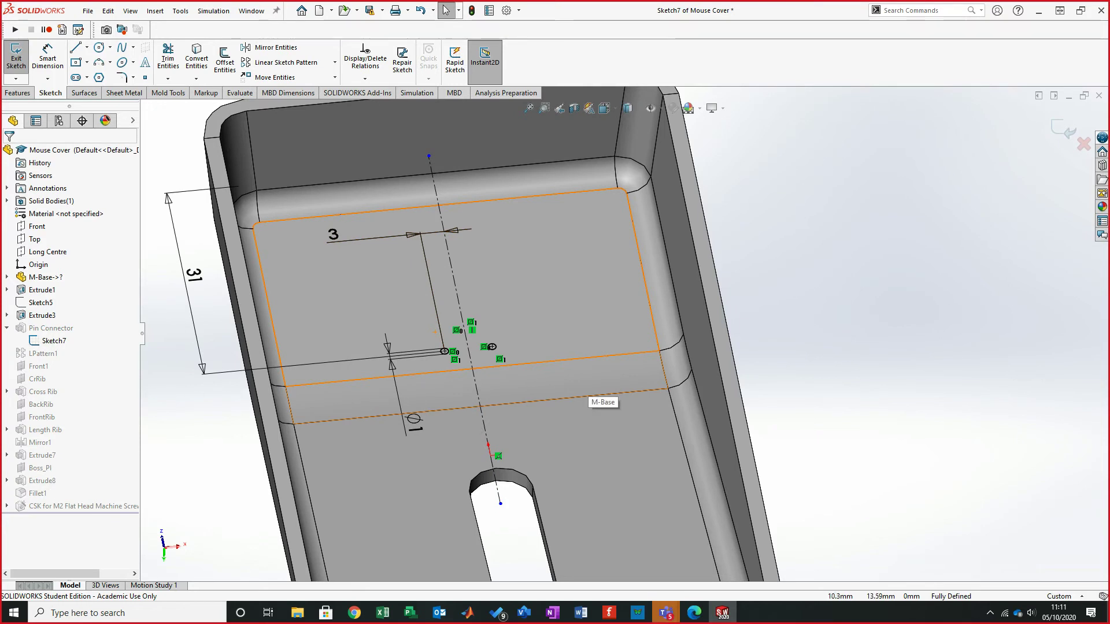
pyautogui.hotkey('ctrl', '8')
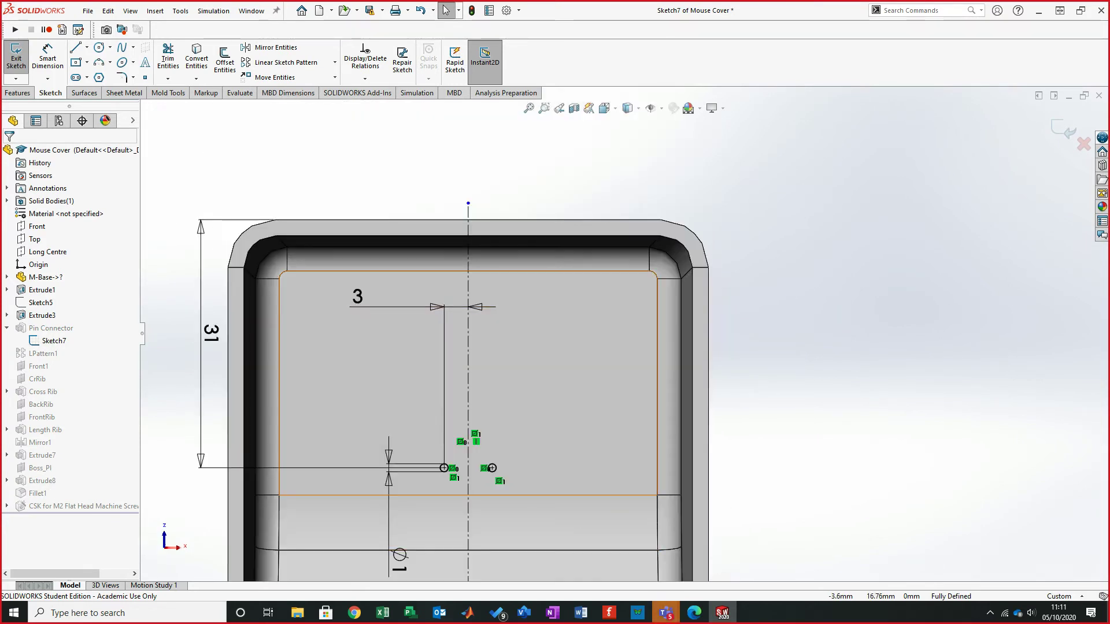
# - Switch to Chrome and find the Pin Connector instruction in the "Working With a base part" document
pyautogui.press('z')
pyautogui.press('z')
pyautogui.scroll(3, 483, 515)
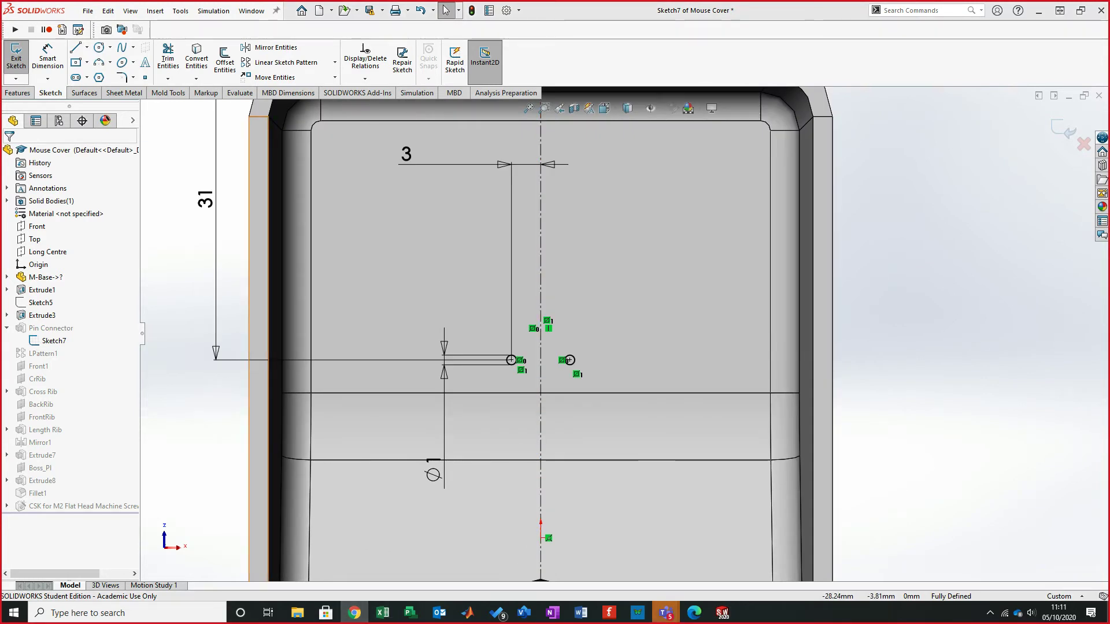
pyautogui.click(354, 613)
pyautogui.scroll(-5, 605, 402)
pyautogui.scroll(-8, 605, 398)
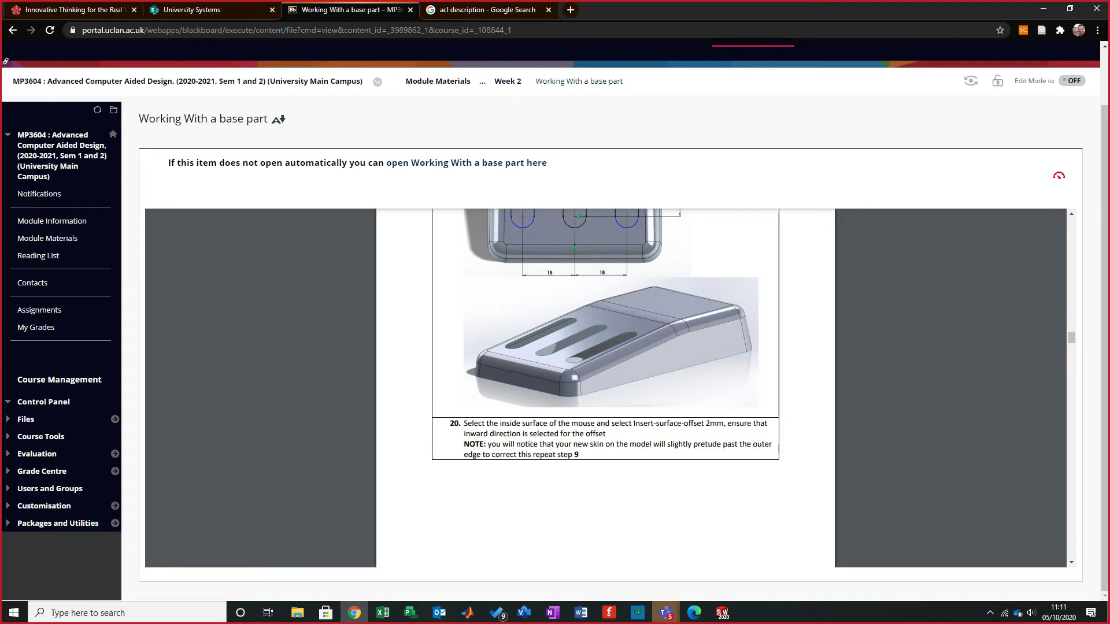
pyautogui.scroll(-5, 605, 388)
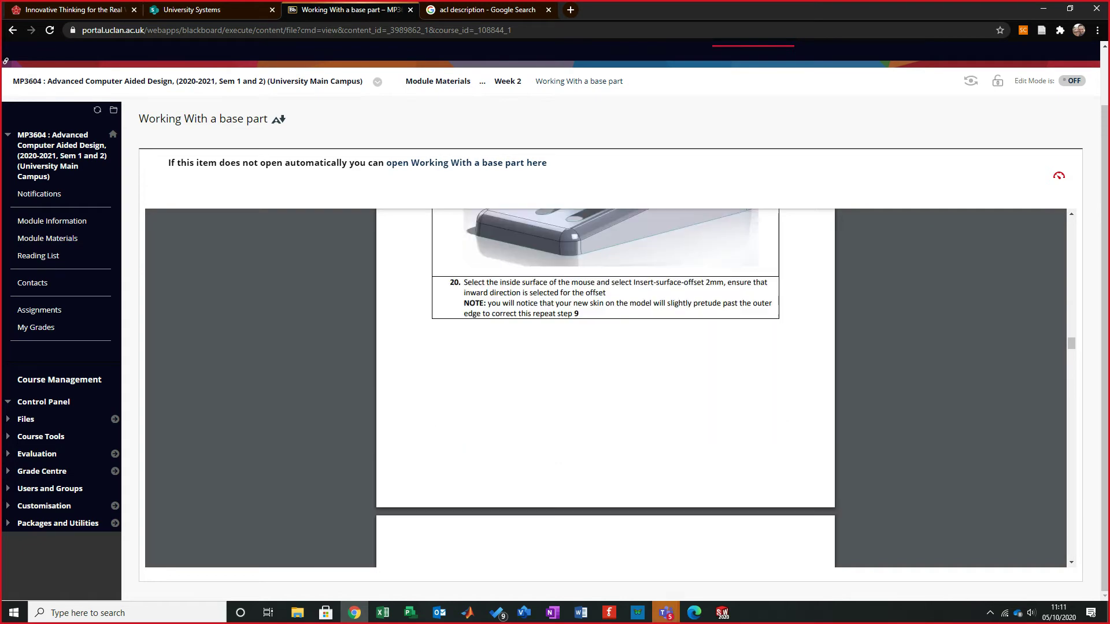
pyautogui.scroll(-10, 605, 387)
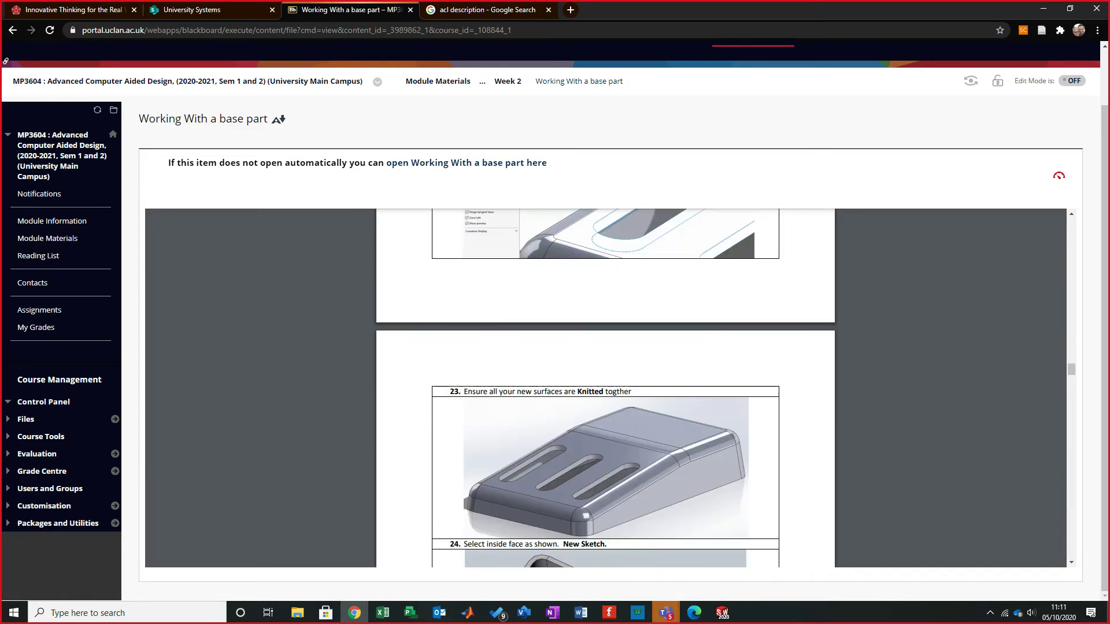
pyautogui.scroll(-10, 605, 388)
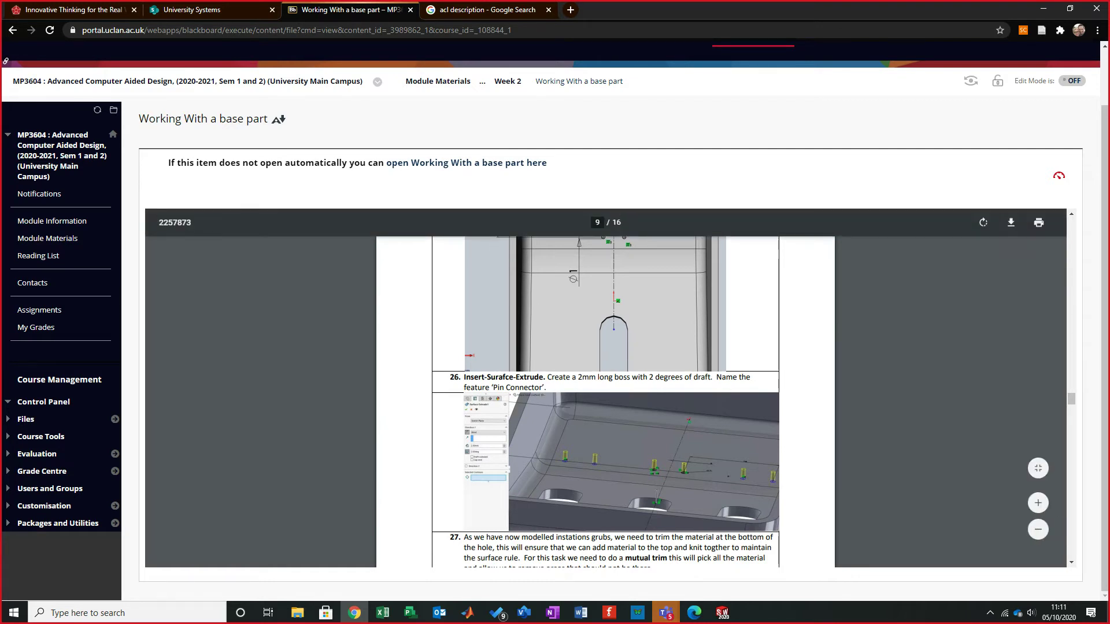
# - Read instruction 26 enlarged and highlight its wording about the 2 mm long boss
pyautogui.keyDown('ctrl'); pyautogui.scroll(5, 605, 401); pyautogui.keyUp('ctrl')
pyautogui.scroll(-4, 605, 402)
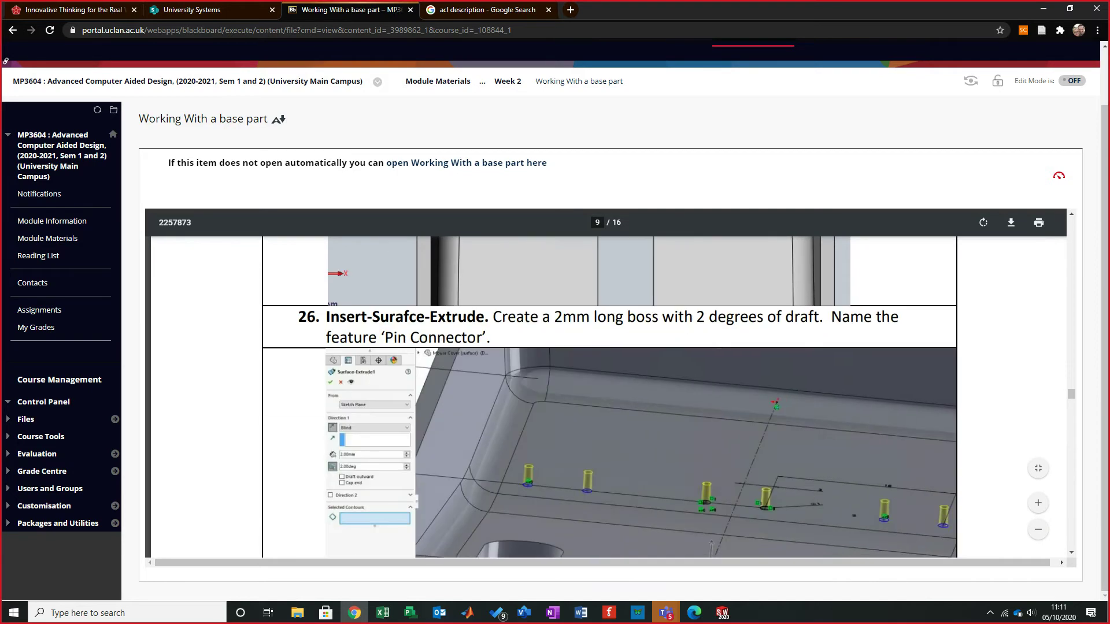
pyautogui.scroll(-3, 609, 397)
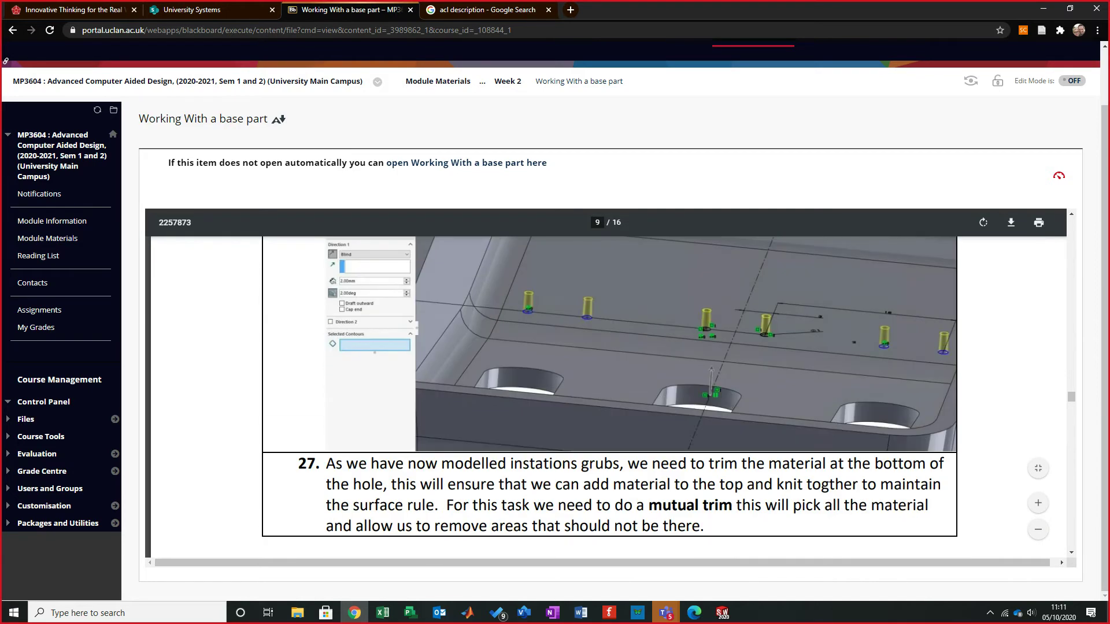
pyautogui.scroll(3, 609, 397)
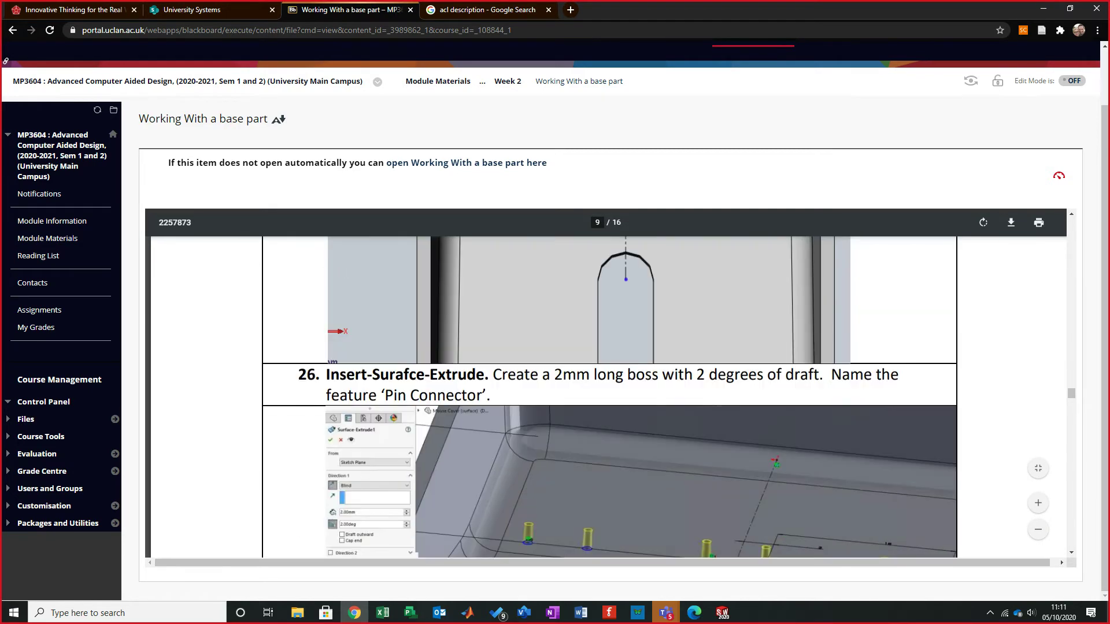
pyautogui.moveTo(539, 375); pyautogui.dragTo(674, 375)
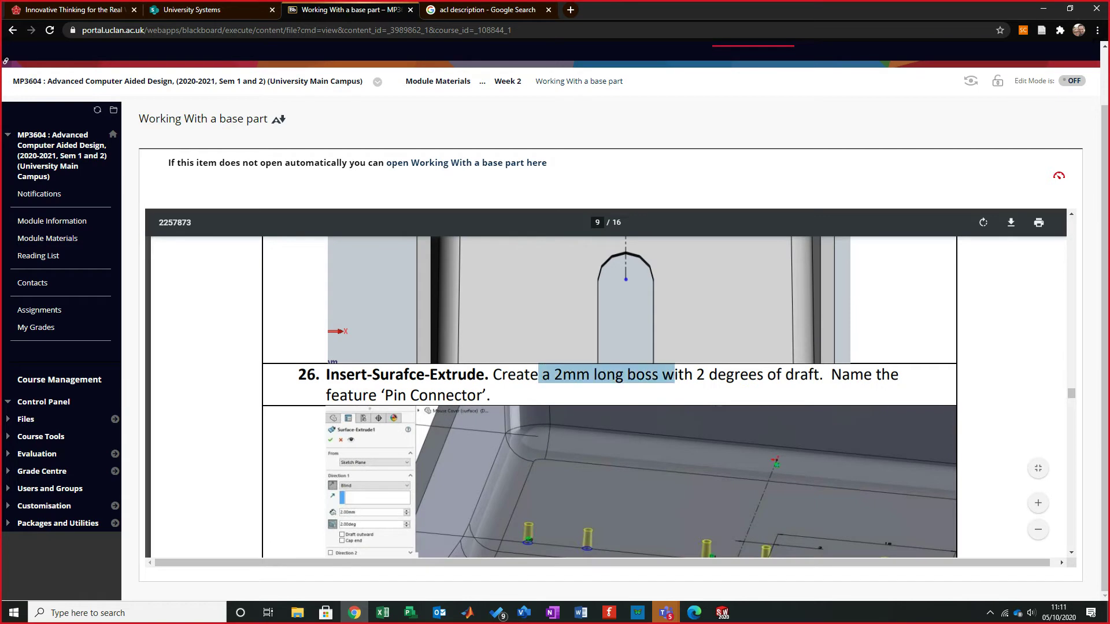
pyautogui.click(675, 375)
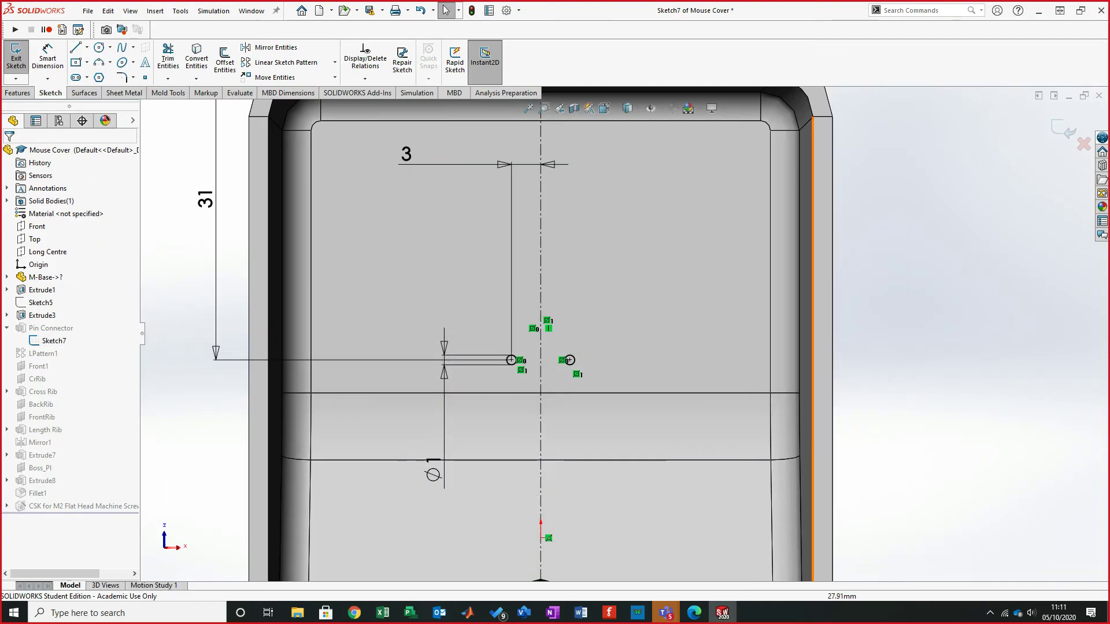
# - Switch back to SOLIDWORKS, leave Sketch7 and review the Pin Connector's extrusion and draft settings from several angles
pyautogui.click(1043, 10)
pyautogui.click(1062, 128)
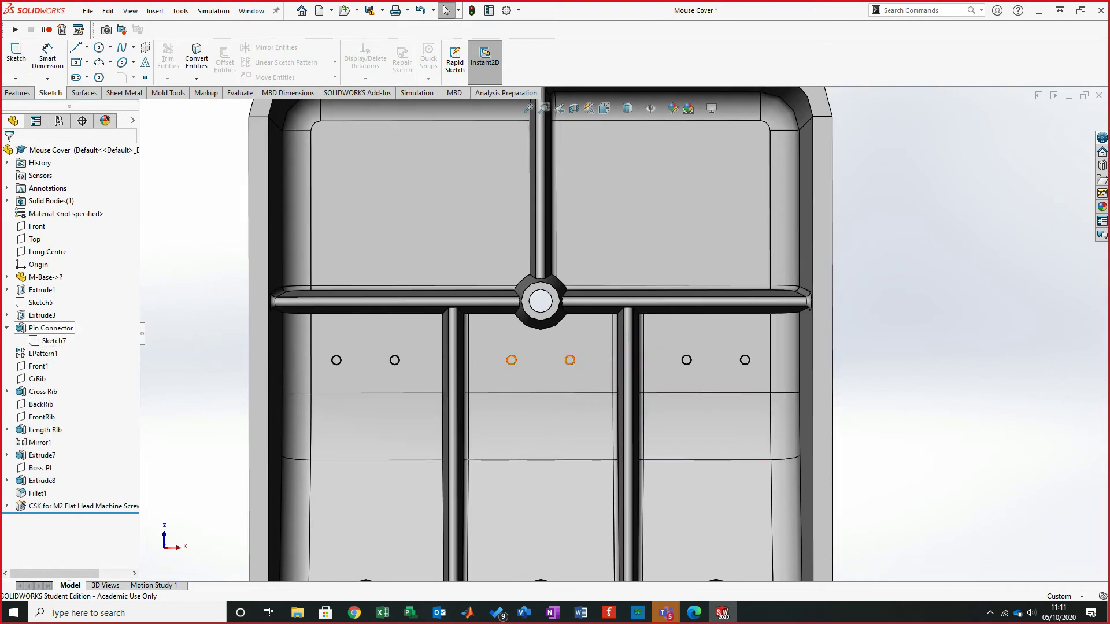
pyautogui.rightClick(61, 328)
pyautogui.click(89, 294)
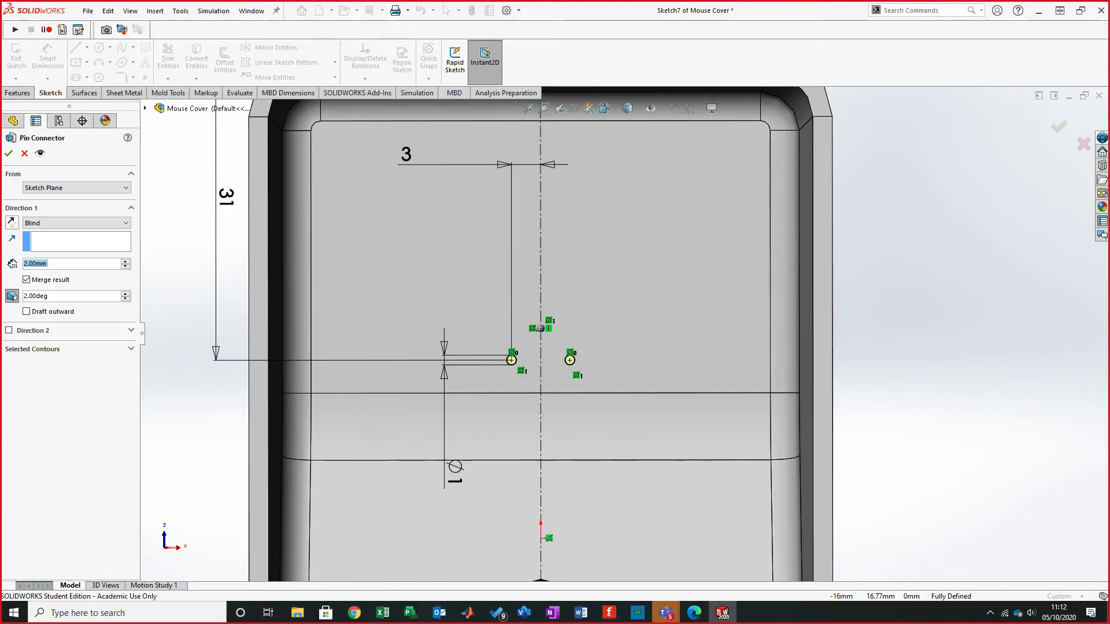
pyautogui.moveTo(540, 328)
pyautogui.mouseDown(button='middle')
pyautogui.moveTo(641, 331)
pyautogui.moveTo(555, 332)
pyautogui.moveTo(612, 304)
pyautogui.moveTo(627, 280)
pyautogui.mouseUp(button='middle')
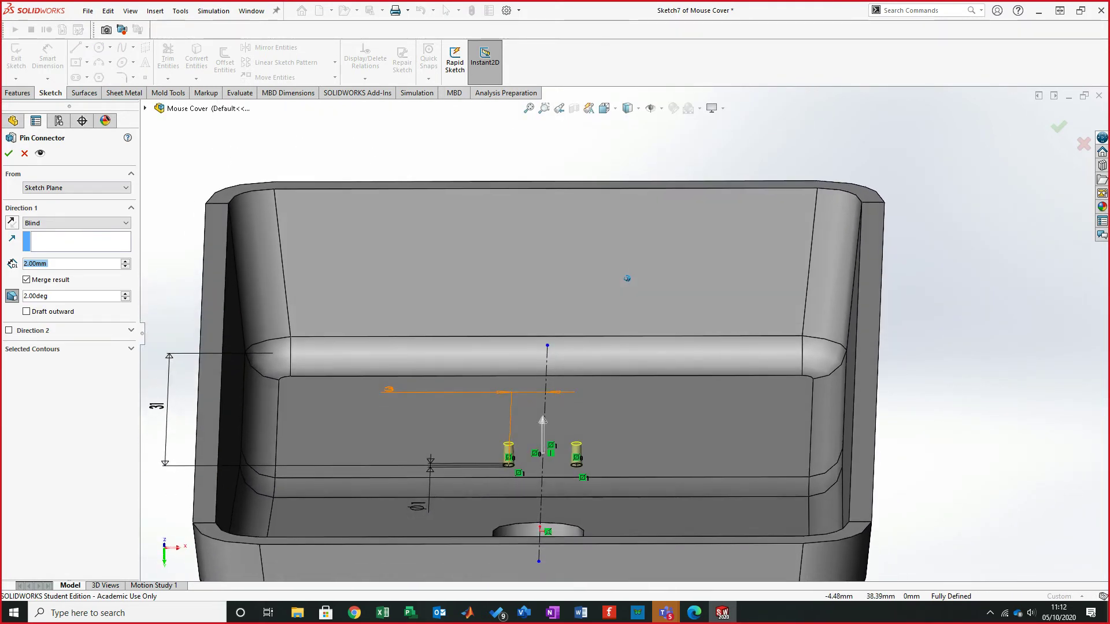
pyautogui.moveTo(624, 323); pyautogui.dragTo(623, 369, button='middle')
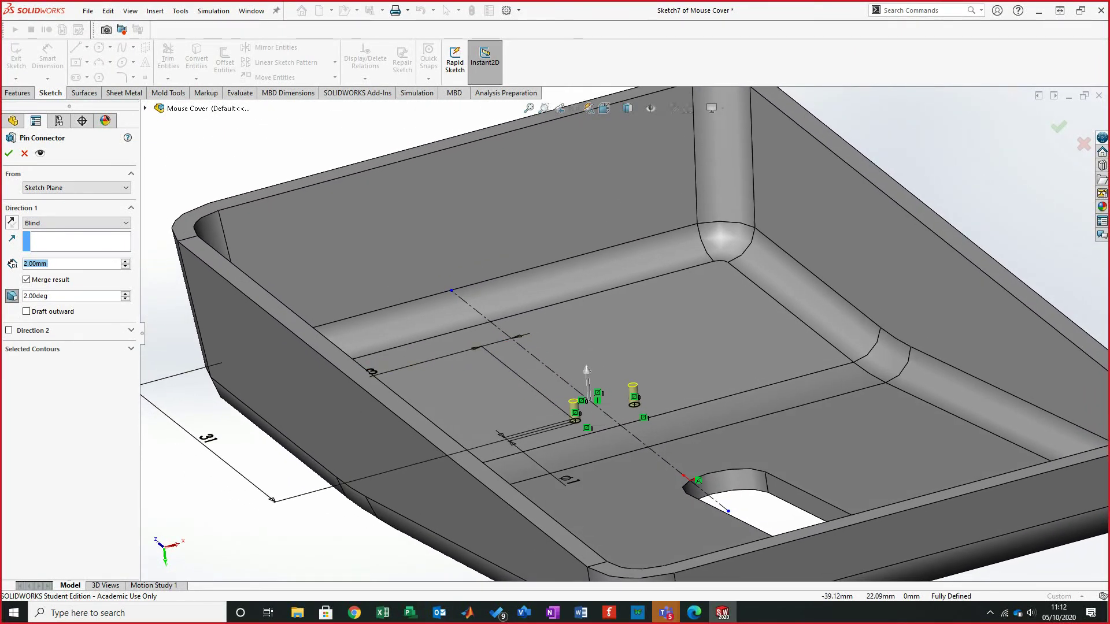
pyautogui.click(8, 153)
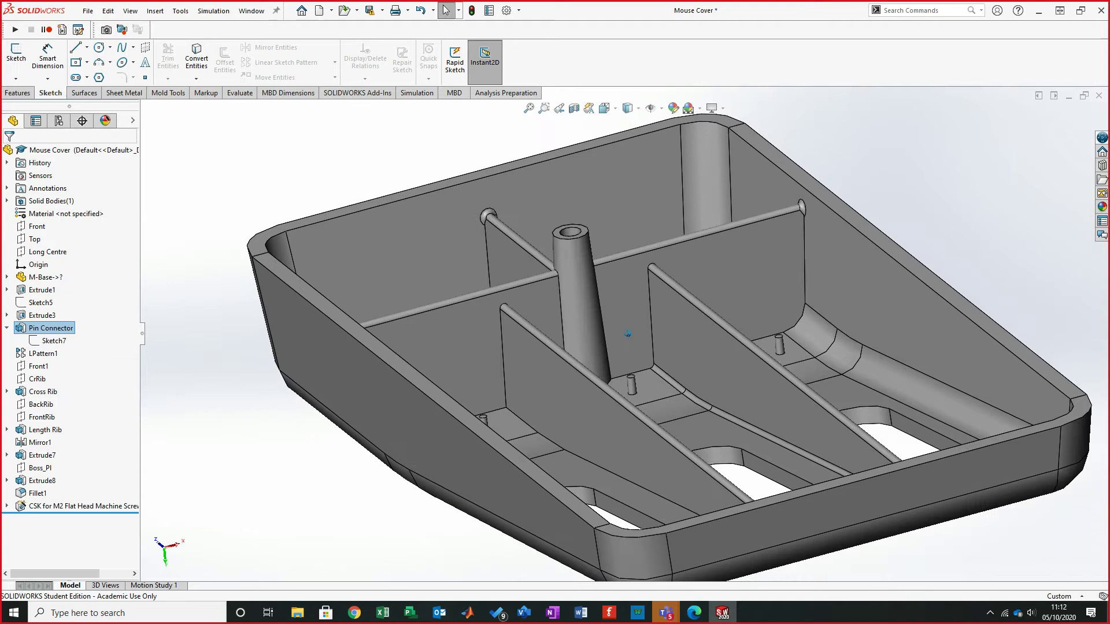
# - Open the M-Base part from the recent documents
pyautogui.moveTo(629, 334); pyautogui.dragTo(625, 419, button='middle')
pyautogui.scroll(3, 624, 419)
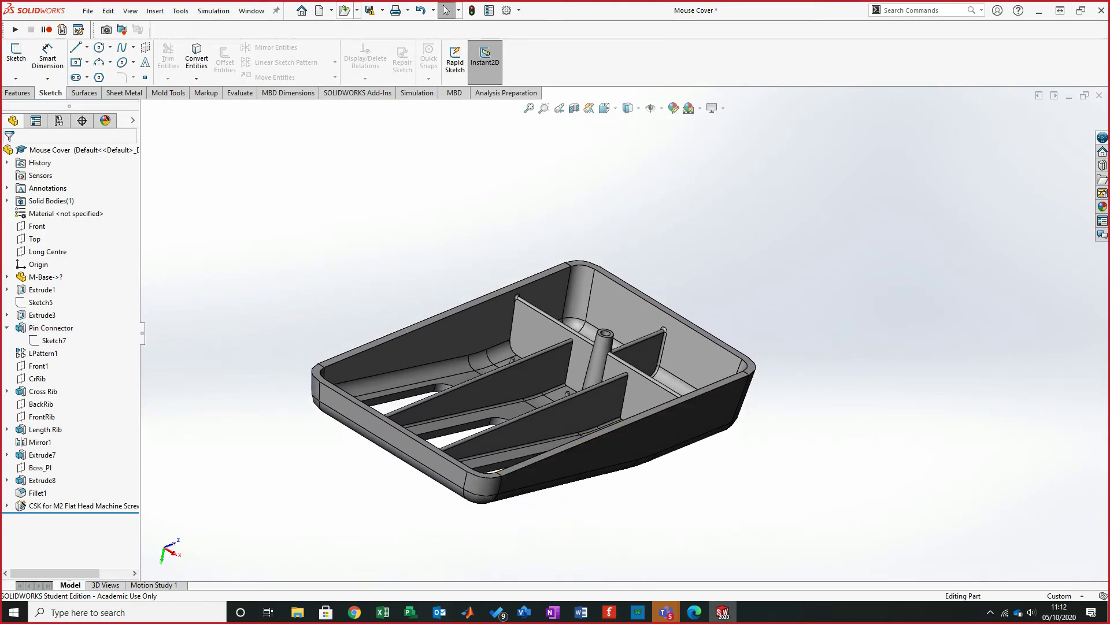
pyautogui.click(357, 10)
pyautogui.click(376, 40)
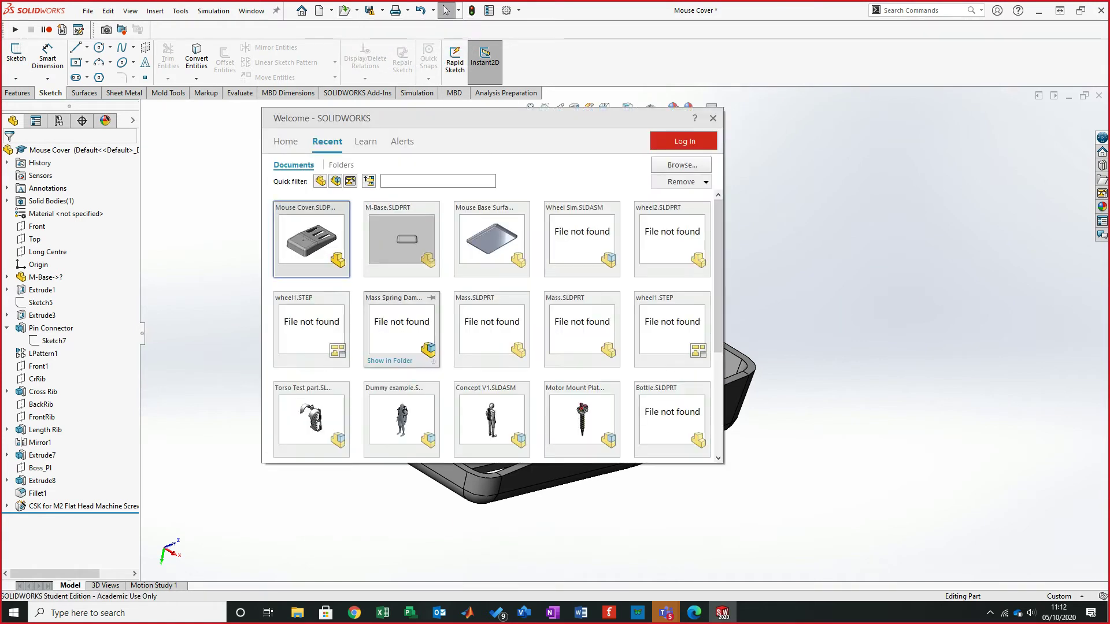
pyautogui.click(401, 238)
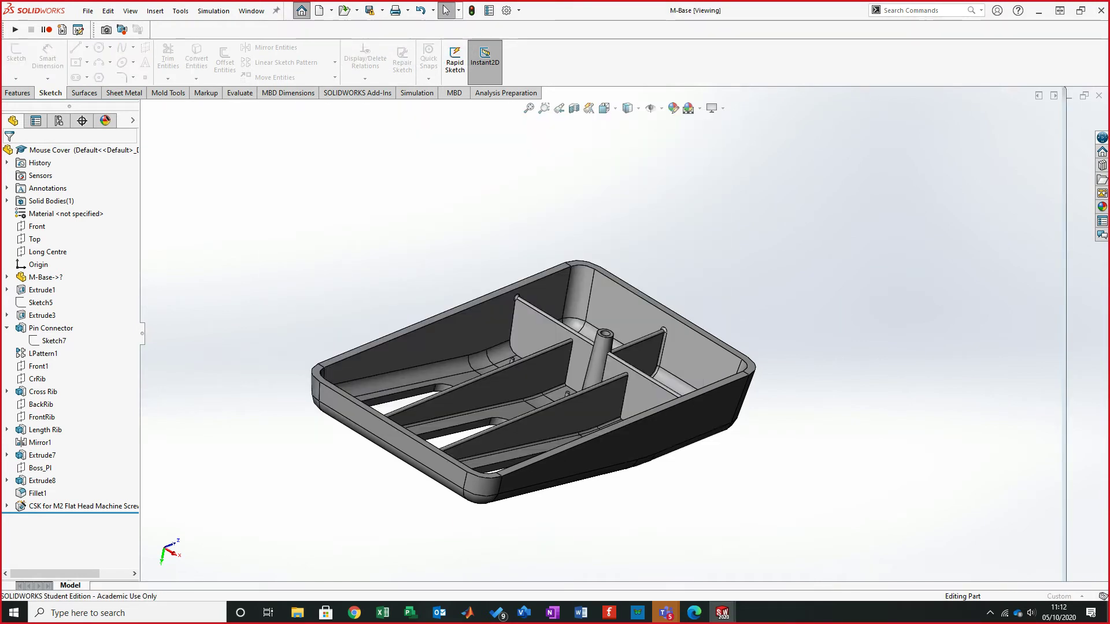
# - Roll M-Base's history back to just after Split Line3 and review its Sketch4 from the side
pyautogui.moveTo(610, 334)
pyautogui.mouseDown(button='middle')
pyautogui.moveTo(597, 332)
pyautogui.moveTo(619, 336)
pyautogui.mouseUp(button='middle')
pyautogui.moveTo(69, 373); pyautogui.dragTo(69, 295)
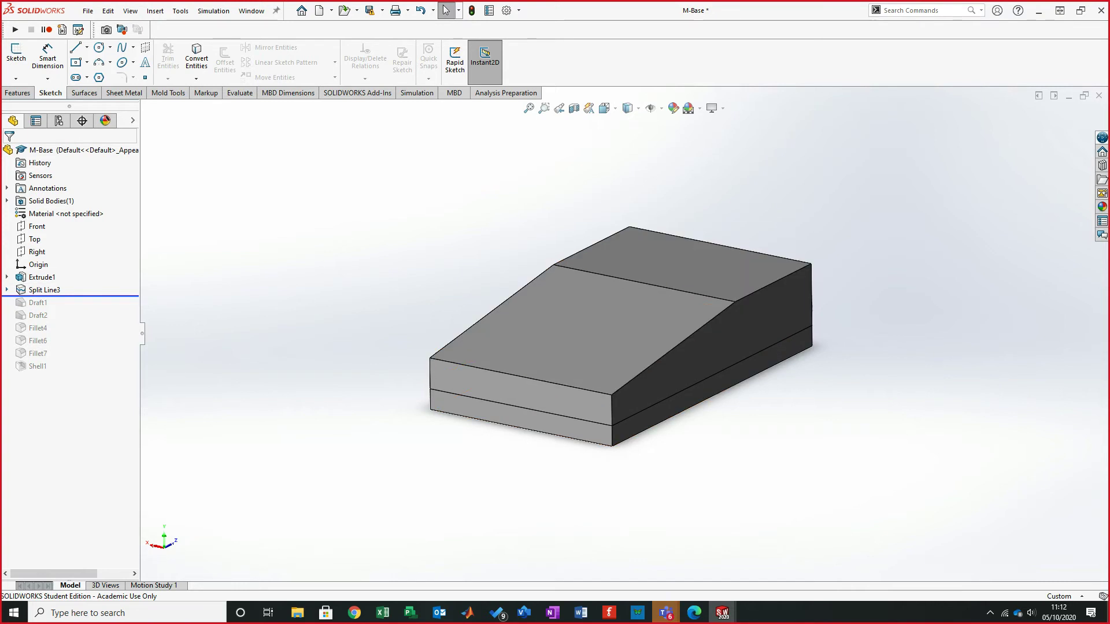
pyautogui.click(7, 290)
pyautogui.rightClick(58, 302)
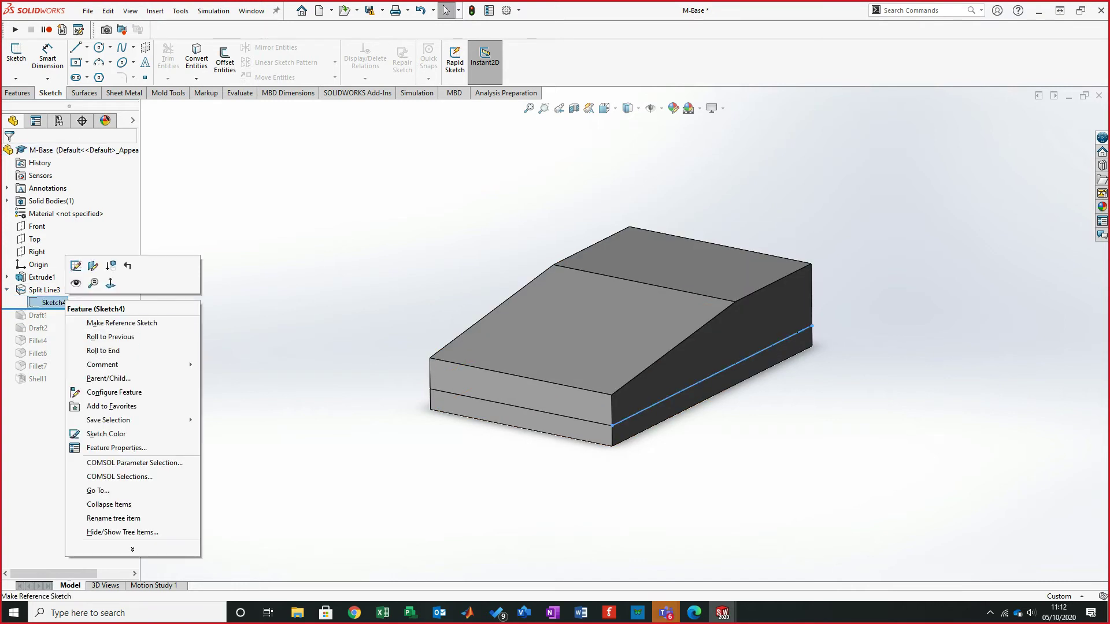
pyautogui.click(75, 266)
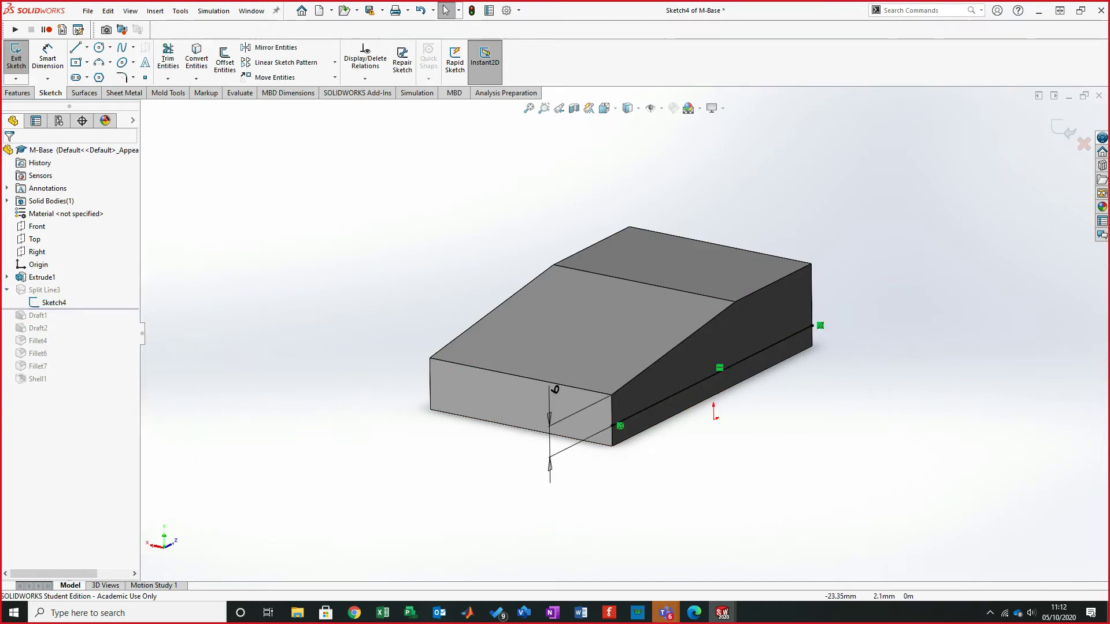
pyautogui.hotkey('ctrl', '8')
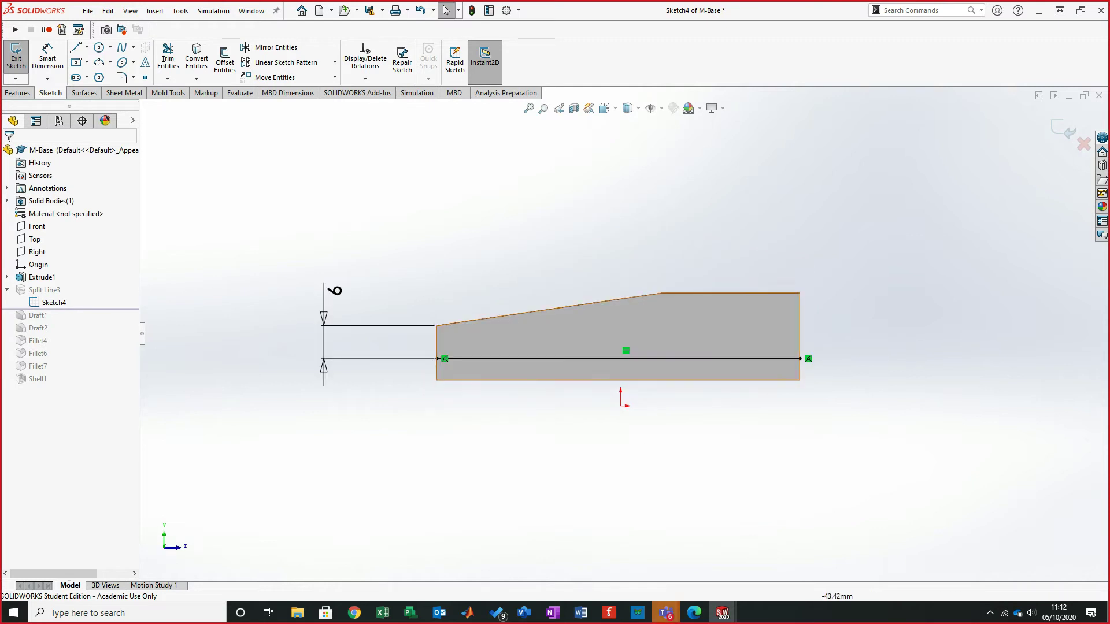
pyautogui.scroll(-3, 444, 370)
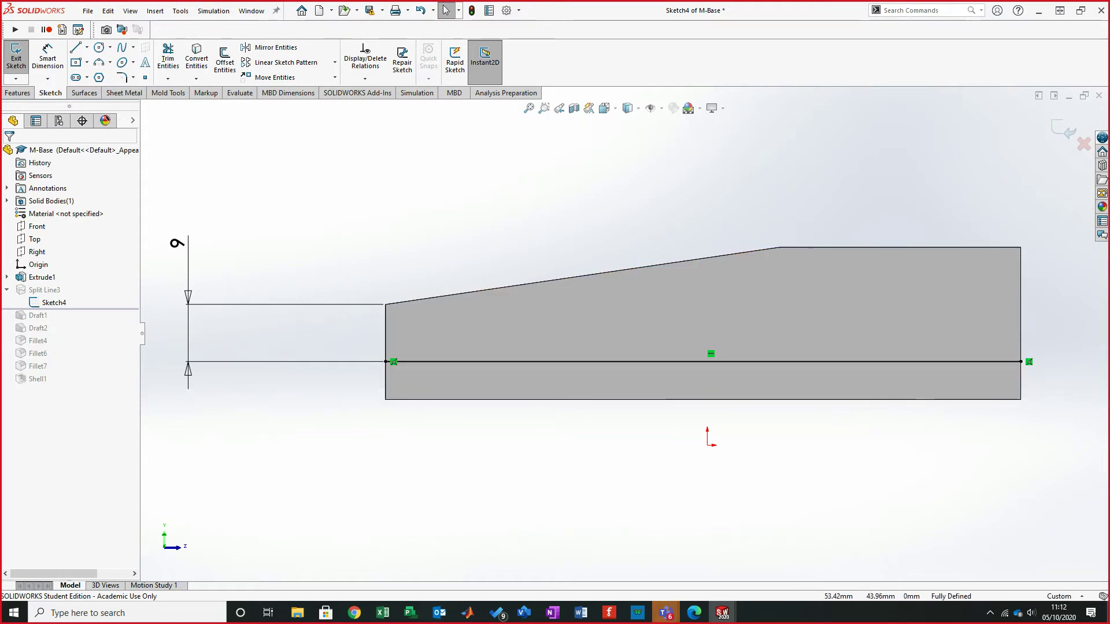
pyautogui.click(1063, 128)
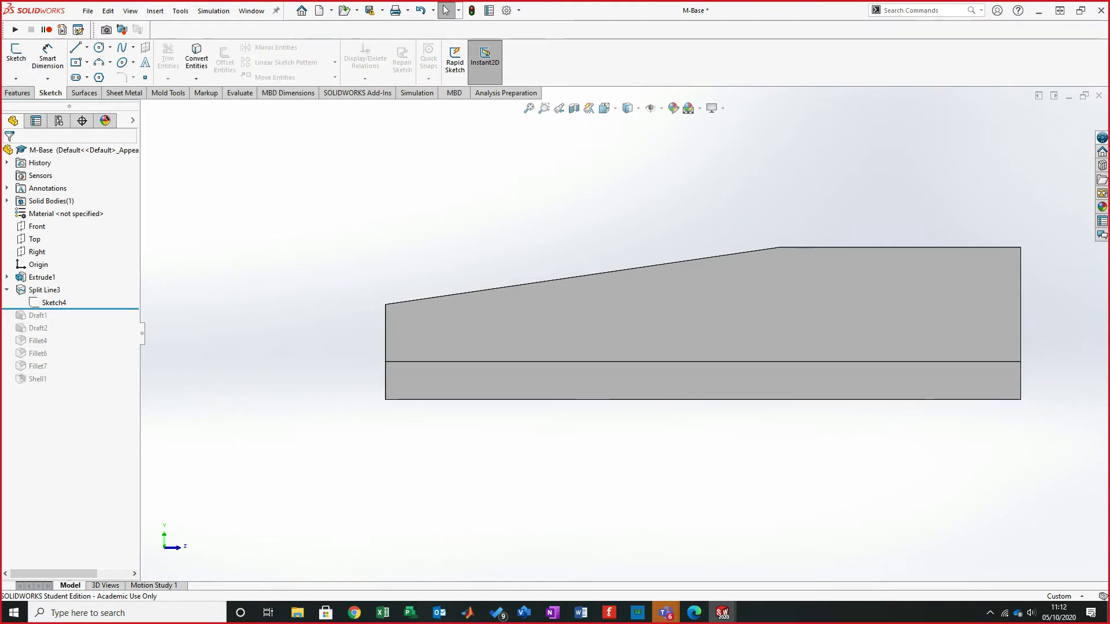
# - Review which sketch and faces define the Split Line3 feature
pyautogui.rightClick(50, 290)
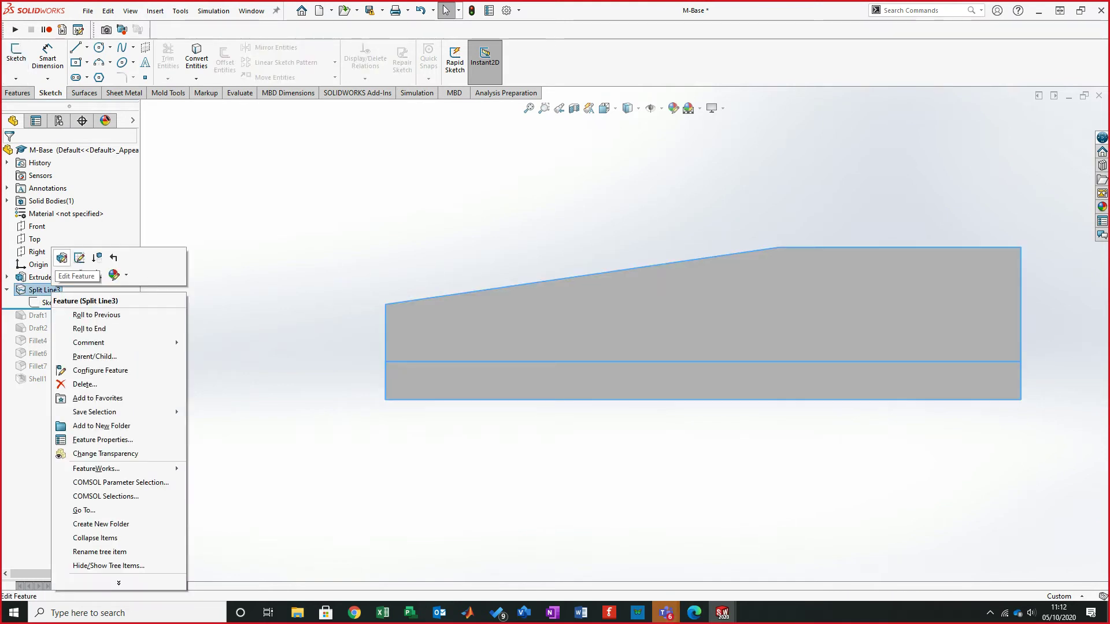
pyautogui.click(79, 258)
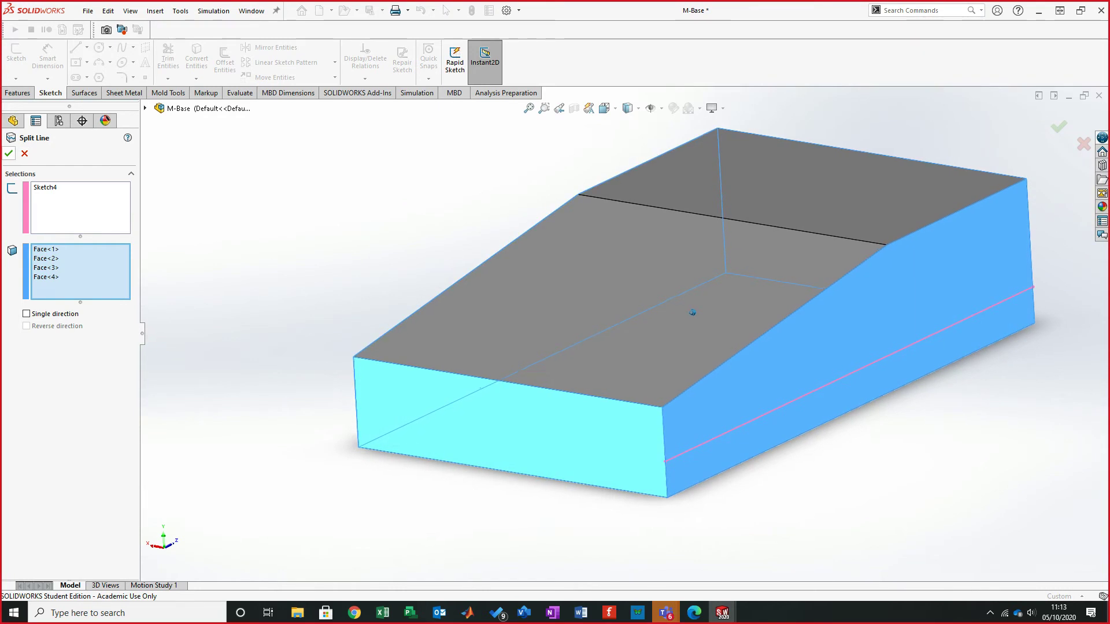
pyautogui.click(9, 154)
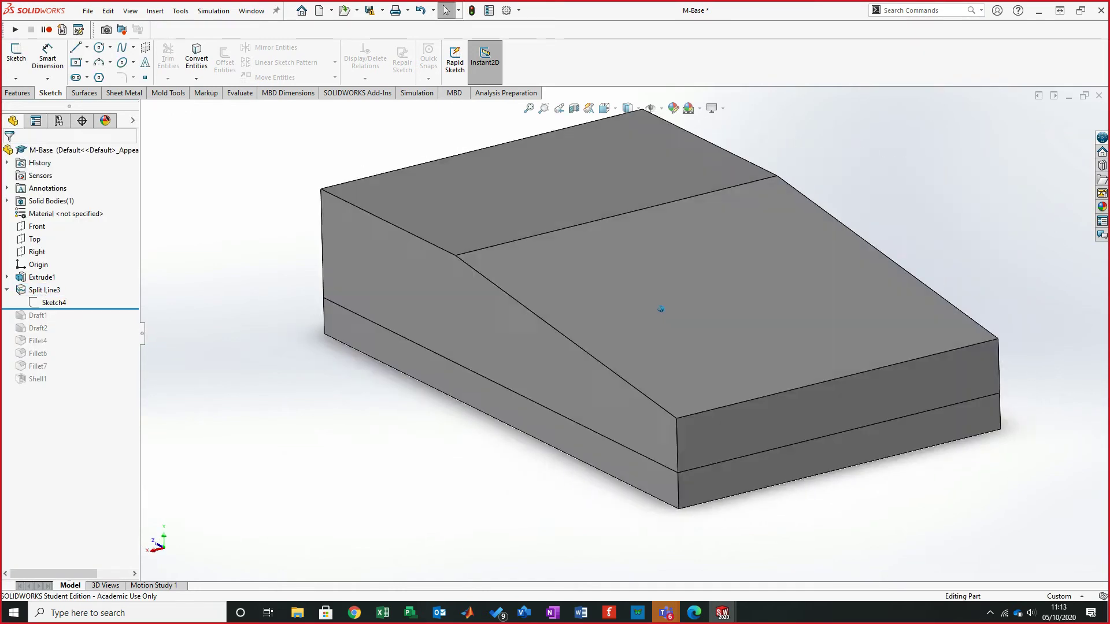
# - Roll the history forward past Draft1 and review its draft angle, direction of pull and parting lines around the body
pyautogui.moveTo(69, 309); pyautogui.dragTo(69, 321)
pyautogui.rightClick(36, 315)
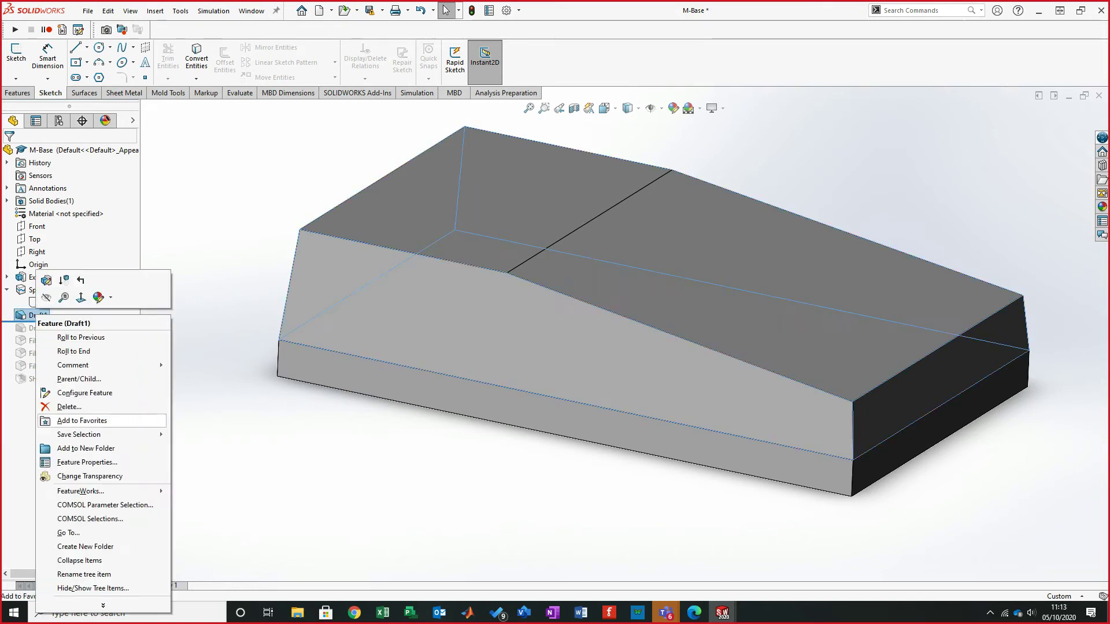
pyautogui.click(43, 299)
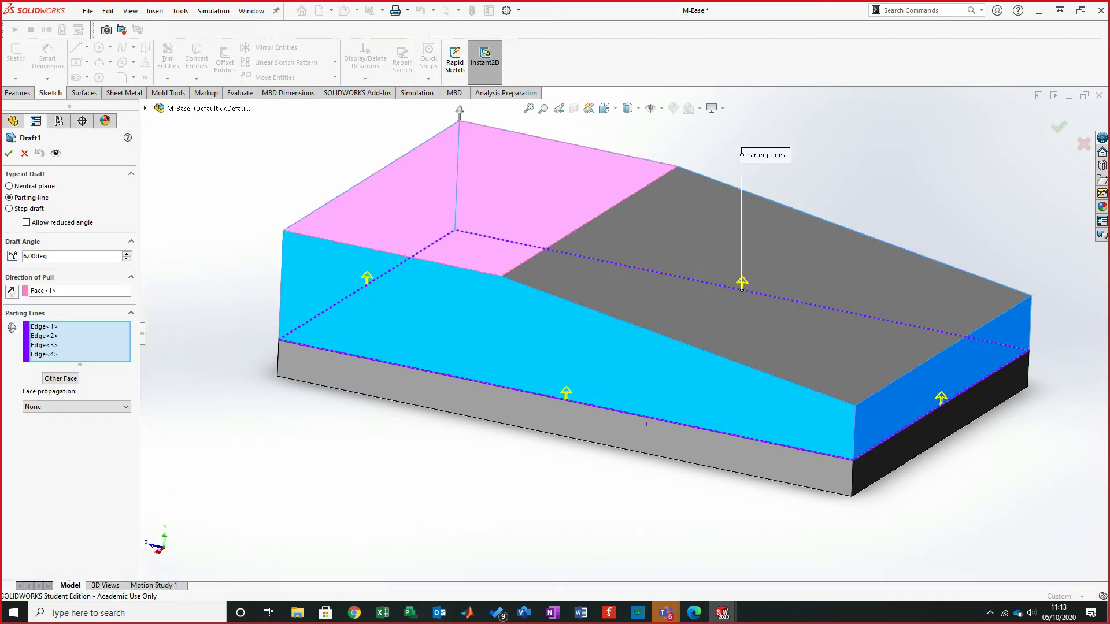
pyautogui.moveTo(656, 309); pyautogui.dragTo(638, 313, button='middle')
pyautogui.moveTo(642, 420); pyautogui.dragTo(621, 456, button='middle')
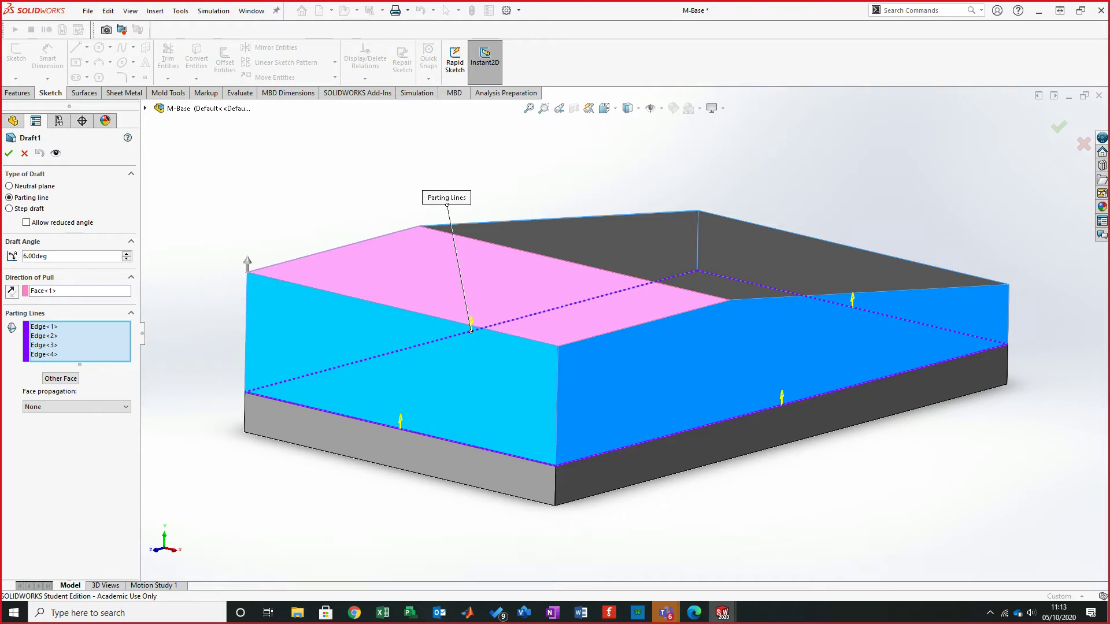
pyautogui.moveTo(664, 364); pyautogui.dragTo(623, 417, button='middle')
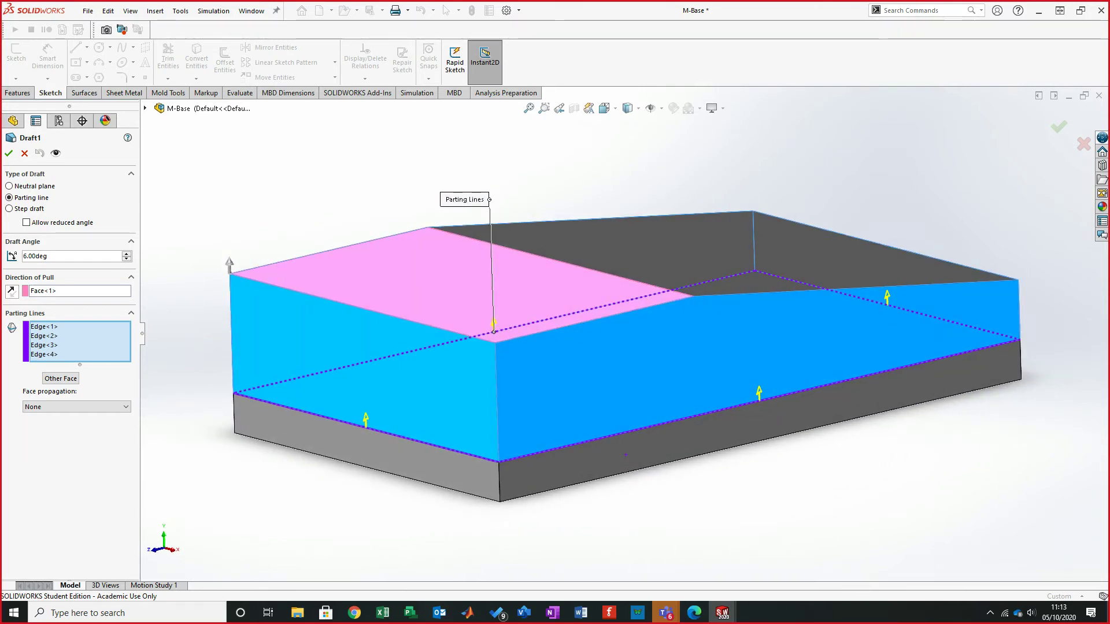
pyautogui.moveTo(619, 326); pyautogui.dragTo(619, 271, button='middle')
pyautogui.press('Return')
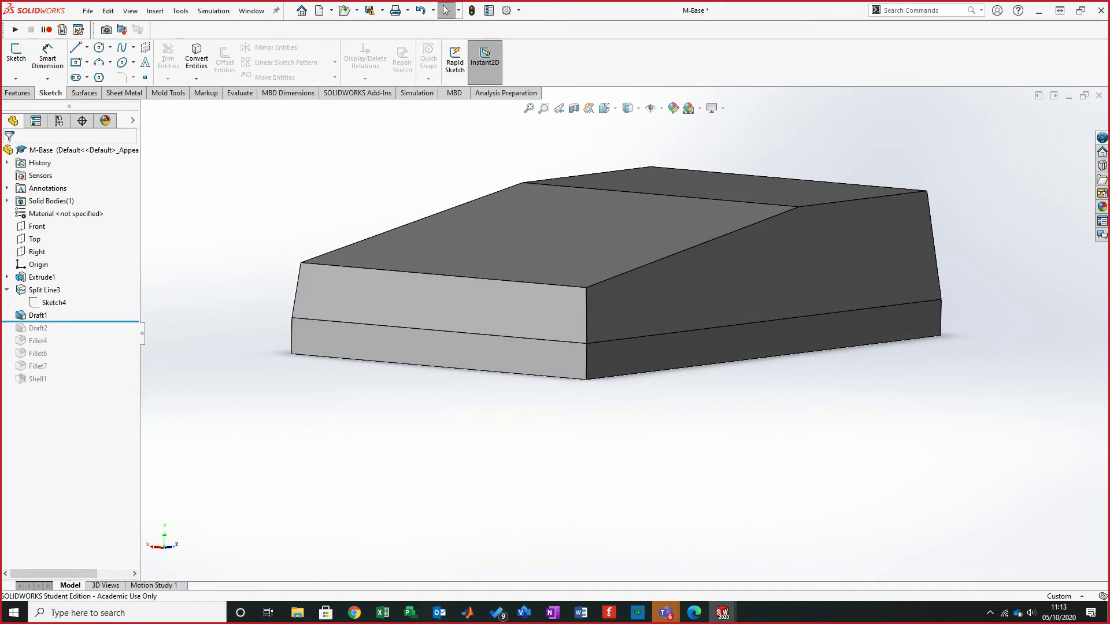
# - Roll the history forward through Draft2 and then past Shell1, inspecting the drafted and filleted base from several angles
pyautogui.moveTo(70, 322); pyautogui.dragTo(69, 334)
pyautogui.moveTo(617, 273); pyautogui.dragTo(763, 272, button='middle')
pyautogui.moveTo(69, 334); pyautogui.dragTo(70, 385)
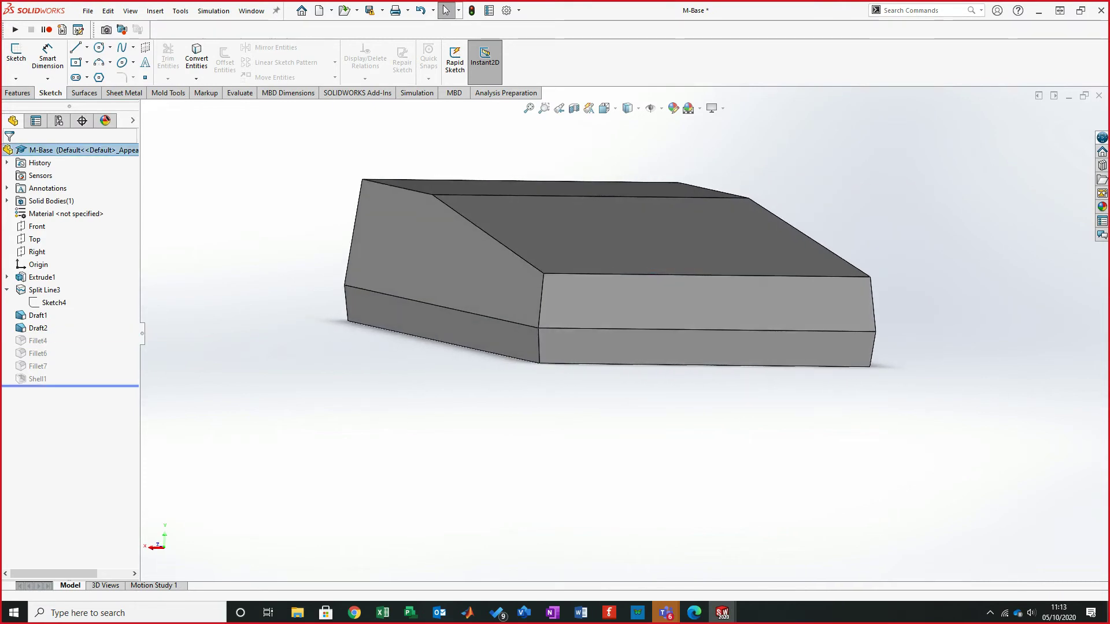
pyautogui.moveTo(610, 273)
pyautogui.mouseDown(button='middle')
pyautogui.moveTo(757, 272)
pyautogui.moveTo(572, 315)
pyautogui.moveTo(634, 343)
pyautogui.moveTo(639, 376)
pyautogui.mouseUp(button='middle')
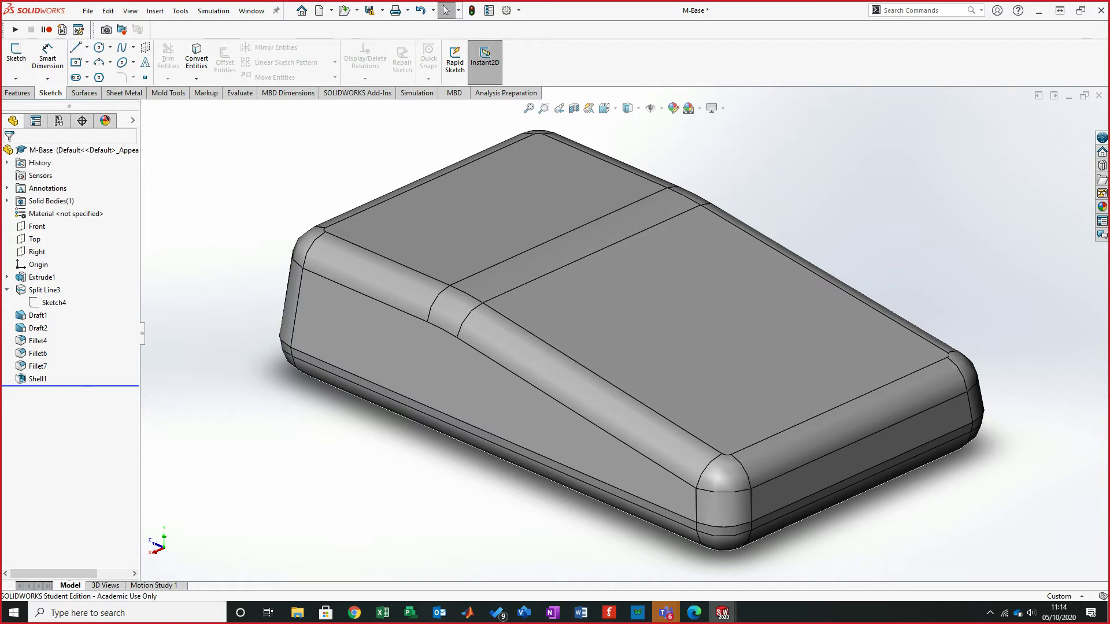
pyautogui.moveTo(629, 337); pyautogui.dragTo(629, 323, button='middle')
# - Close the M-Base part and return to Mouse Cover
pyautogui.click(1098, 96)
pyautogui.click(560, 315)
pyautogui.press('Return')
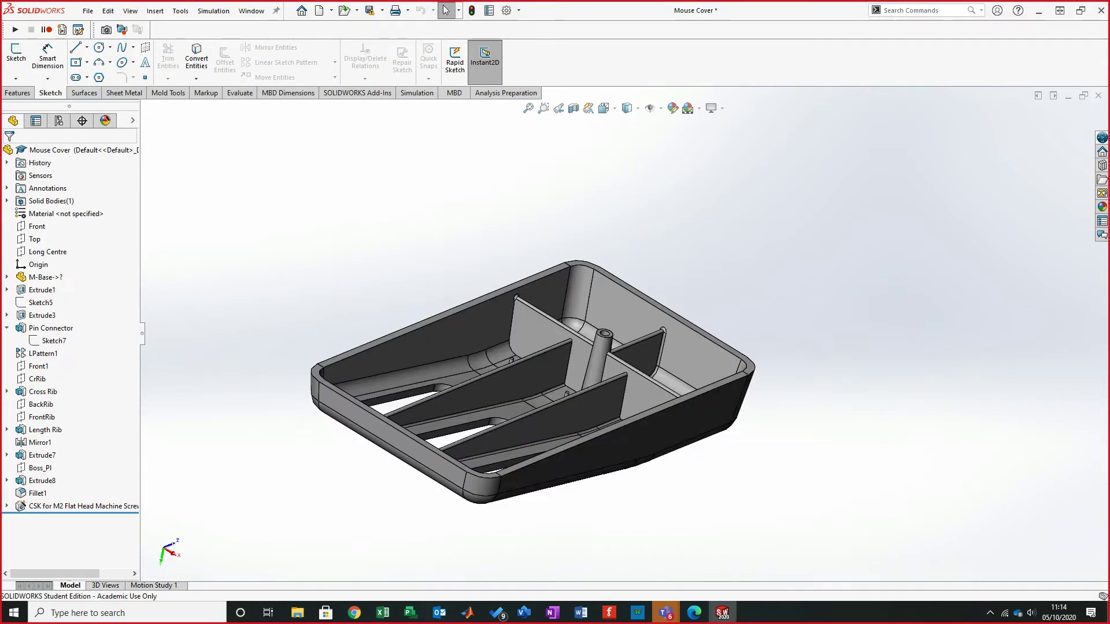
# - View the Mouse Cover from its outer side and close it without saving the changes
pyautogui.moveTo(561, 315); pyautogui.dragTo(555, 375, button='middle')
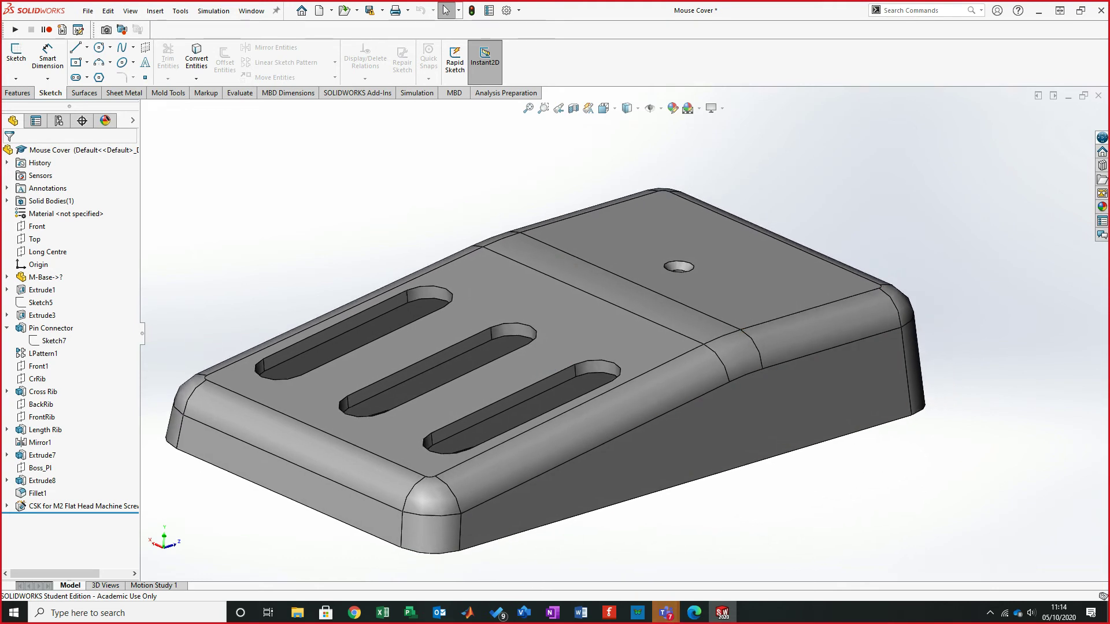
pyautogui.hotkey('ctrl', 'w')
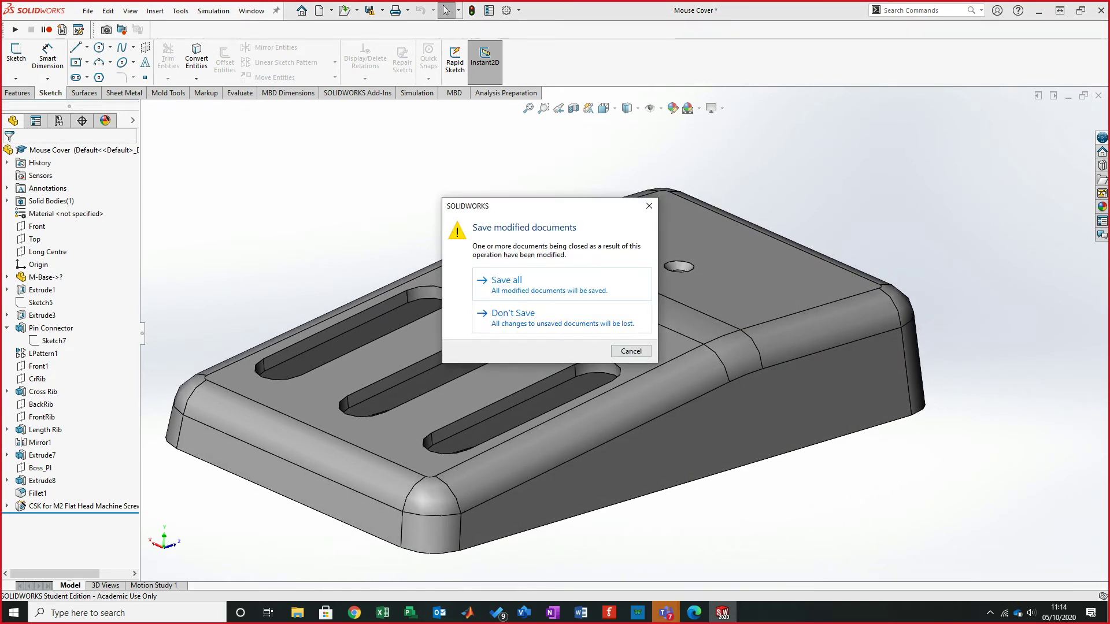
pyautogui.press('n')
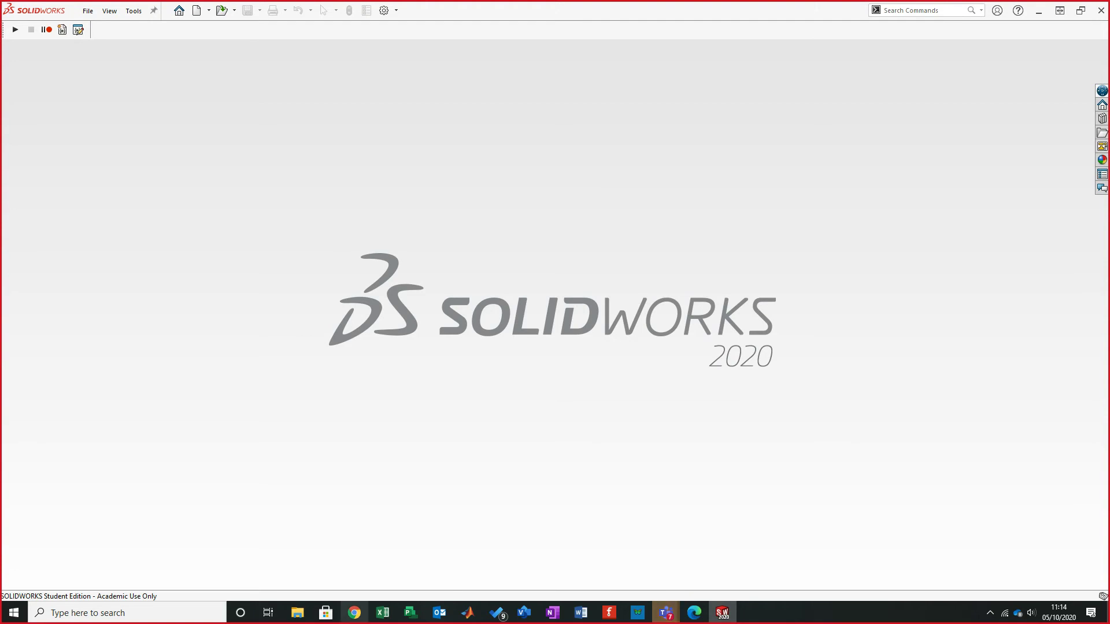
# - Switch to the course portal in Chrome and open the Guild curves document from Week 3 of Surface notes & models
pyautogui.hotkey('alt', 'Tab')
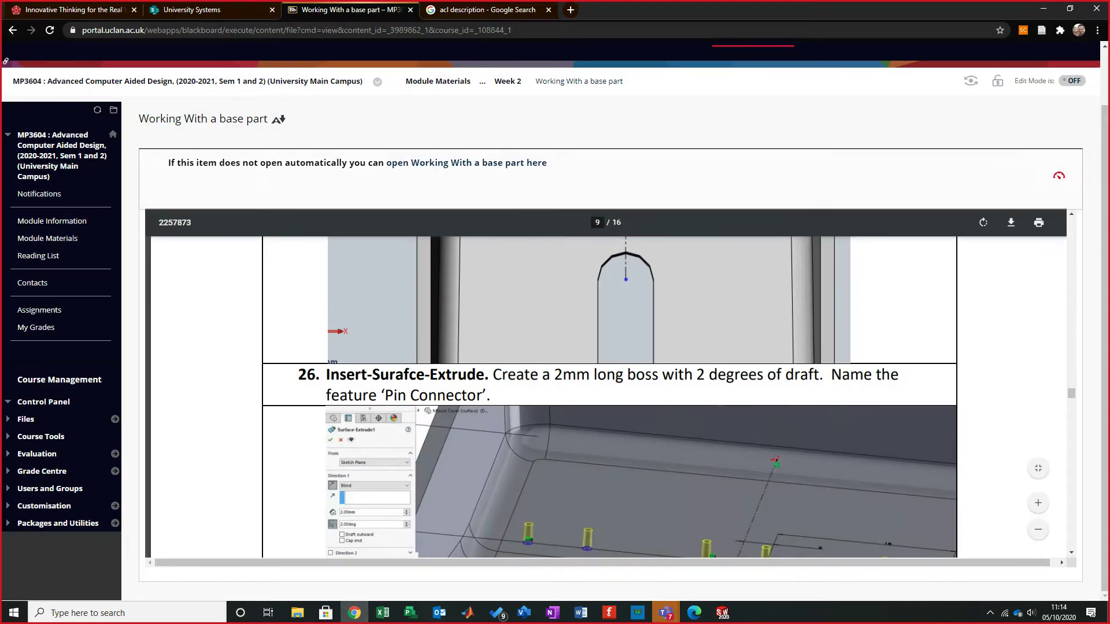
pyautogui.click(508, 81)
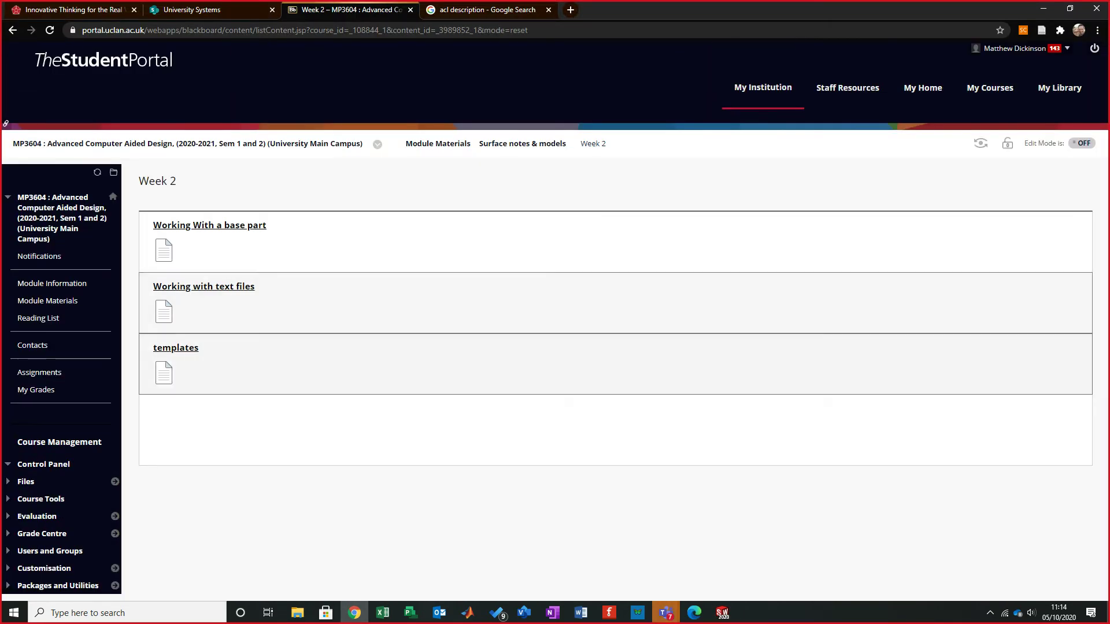
pyautogui.click(522, 143)
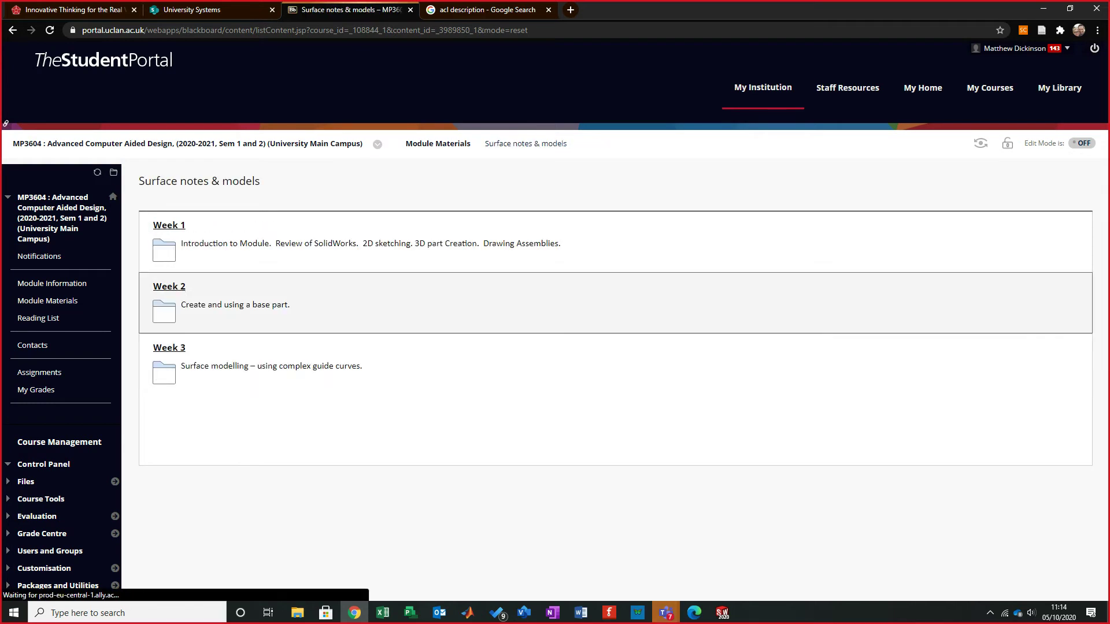
pyautogui.click(169, 347)
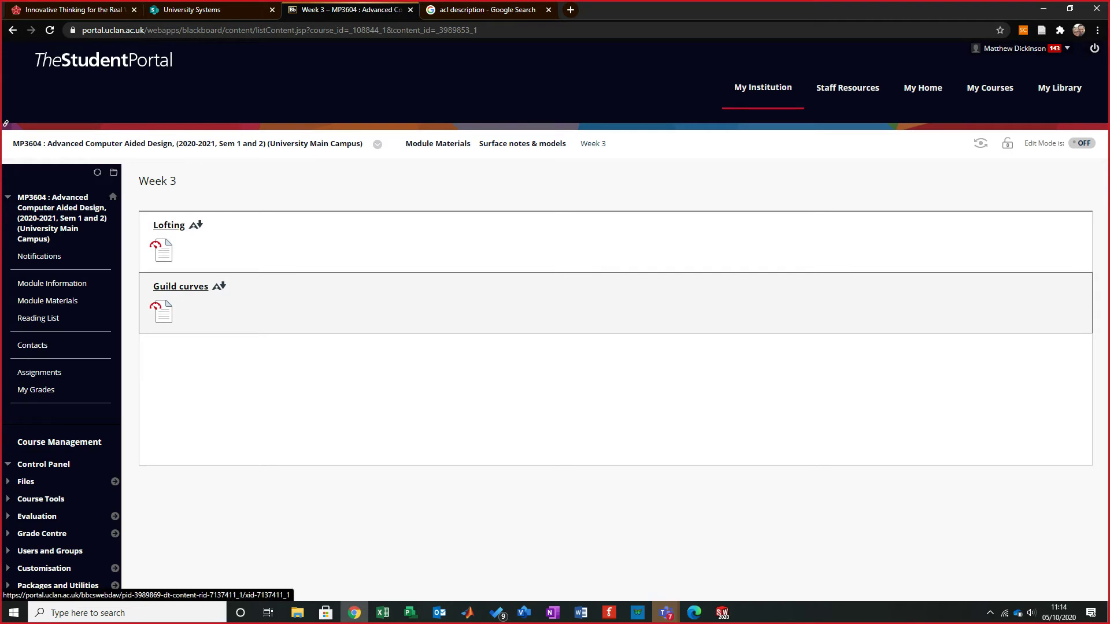
pyautogui.click(180, 287)
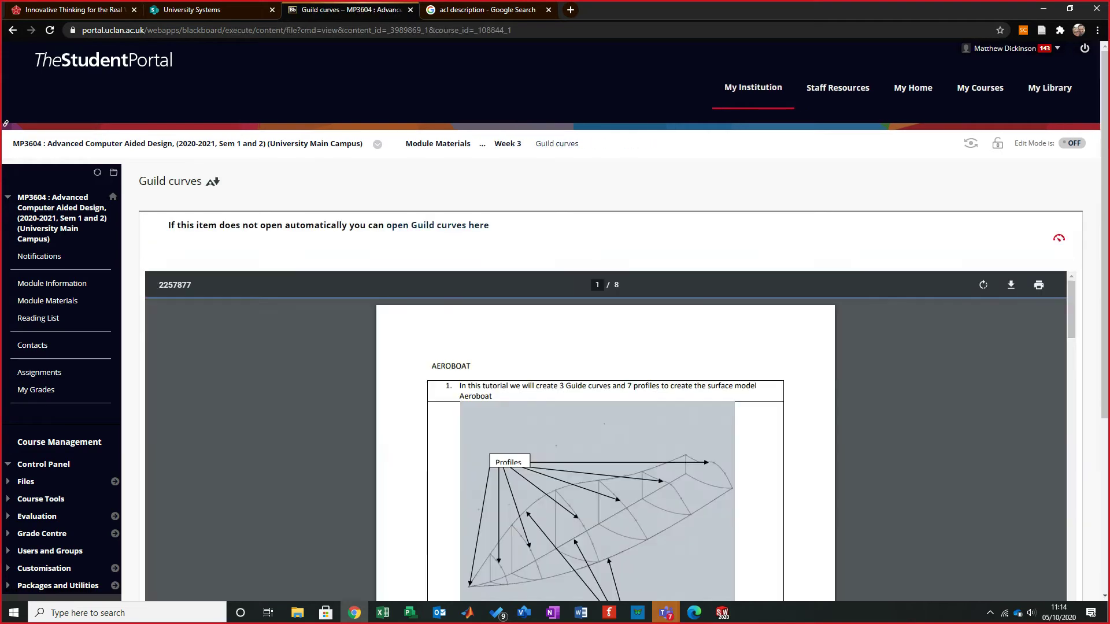
# - Examine the Aeroboat tutorial's profile and guide curve diagram, target surface shape and list of offset planes
pyautogui.scroll(-4, 605, 346)
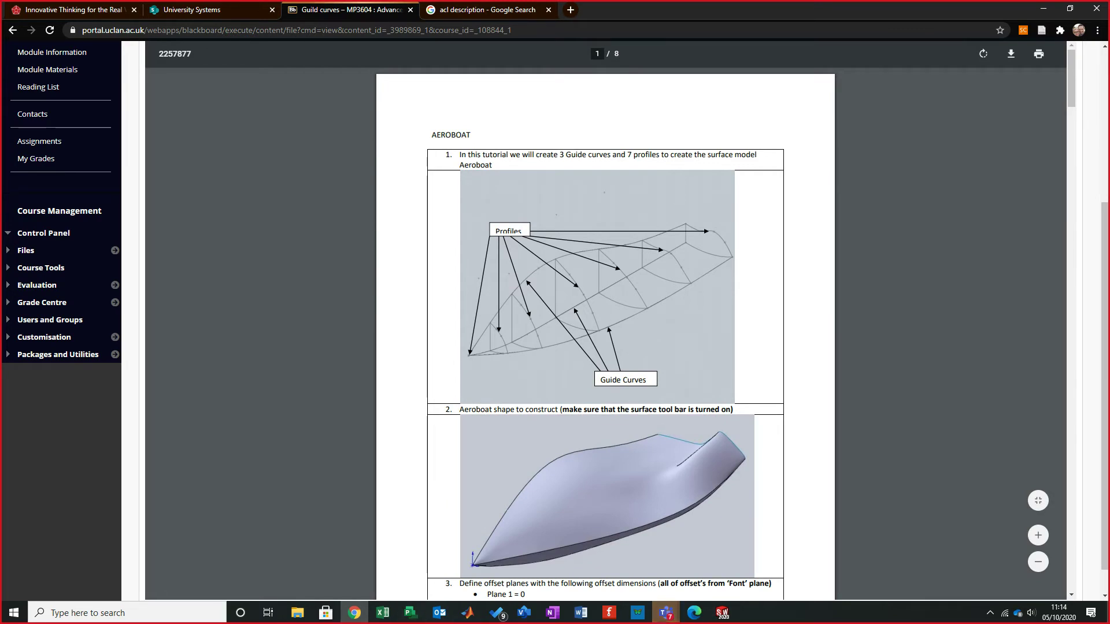
pyautogui.scroll(-6, 605, 335)
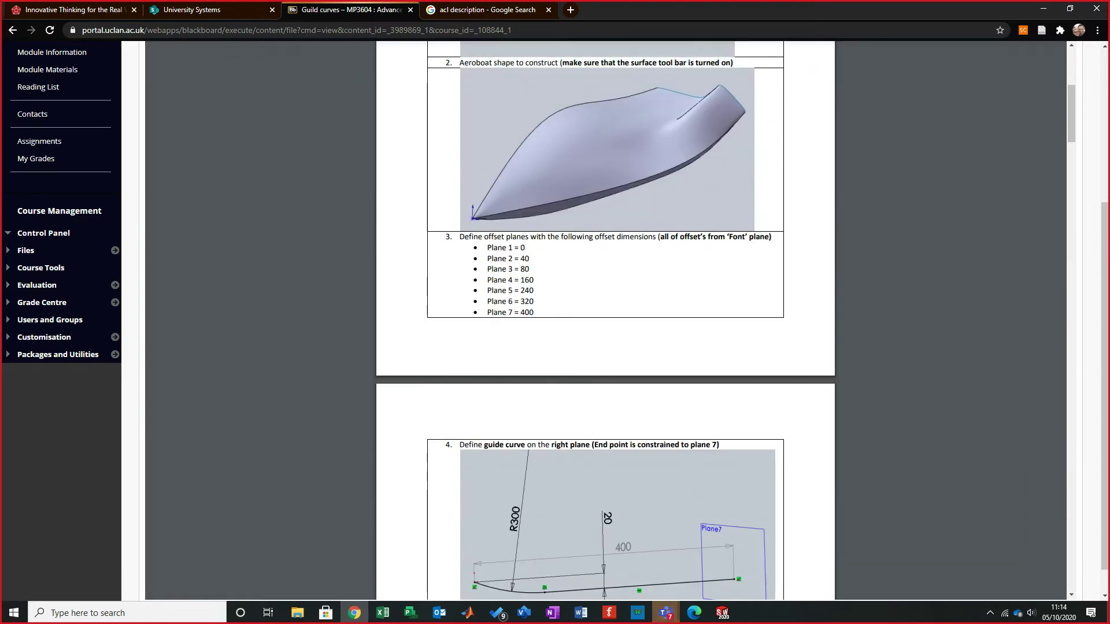
pyautogui.scroll(-2, 605, 320)
pyautogui.scroll(6, 605, 319)
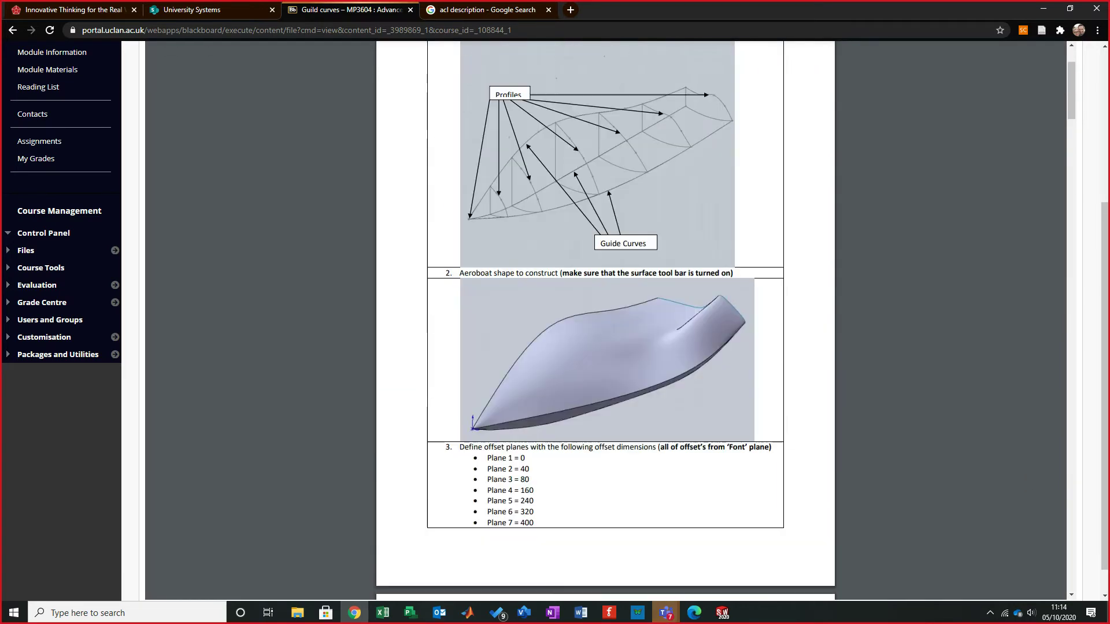
pyautogui.scroll(-6, 605, 319)
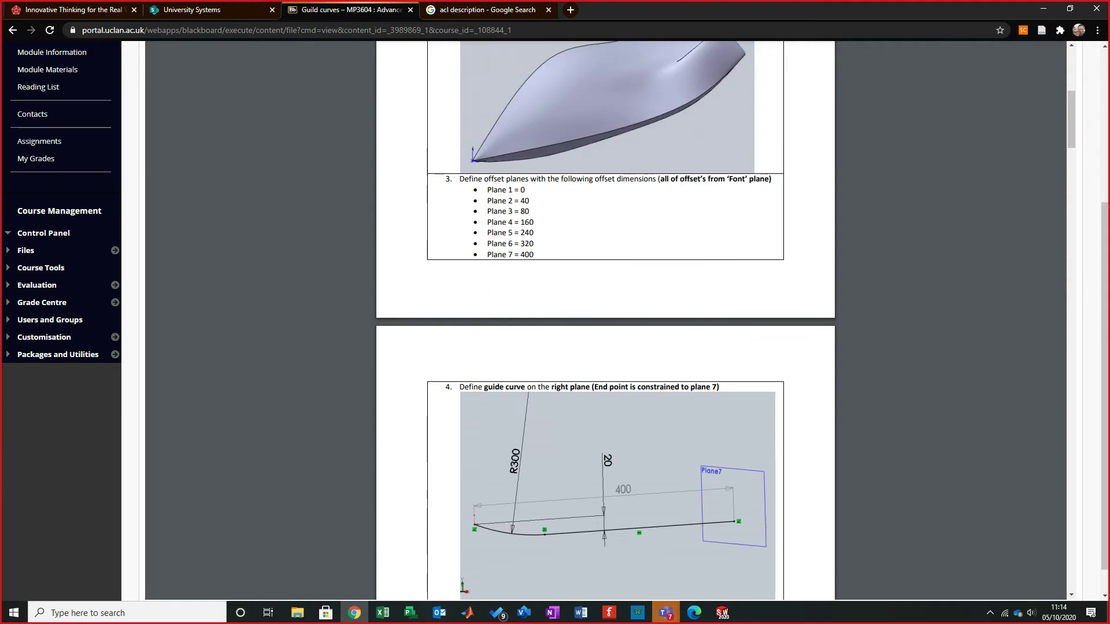
pyautogui.scroll(7, 605, 320)
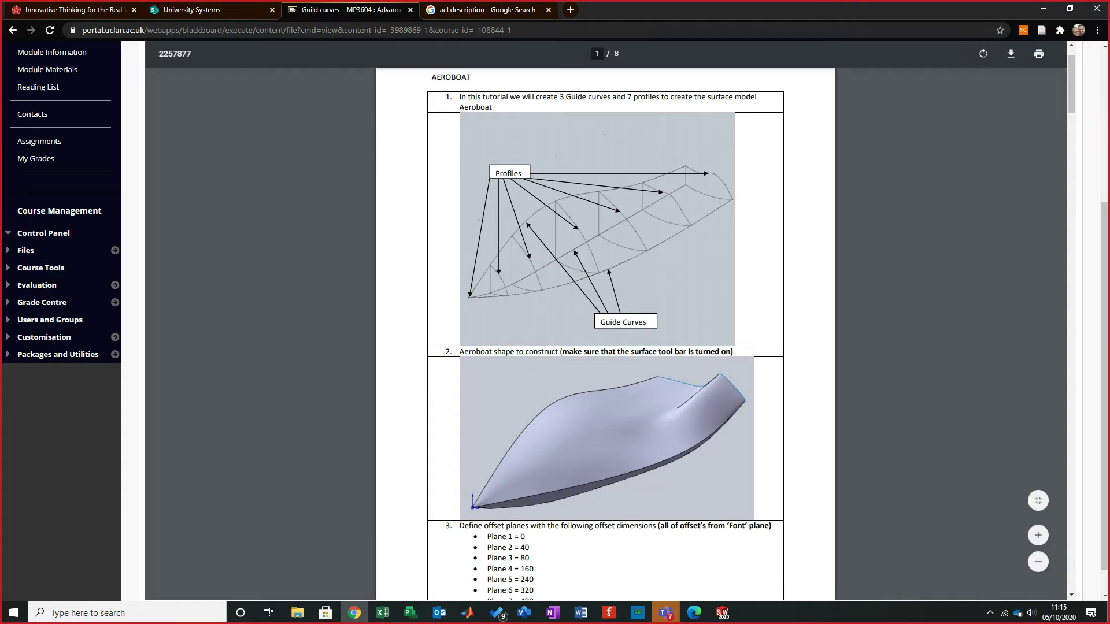
pyautogui.scroll(1, 605, 324)
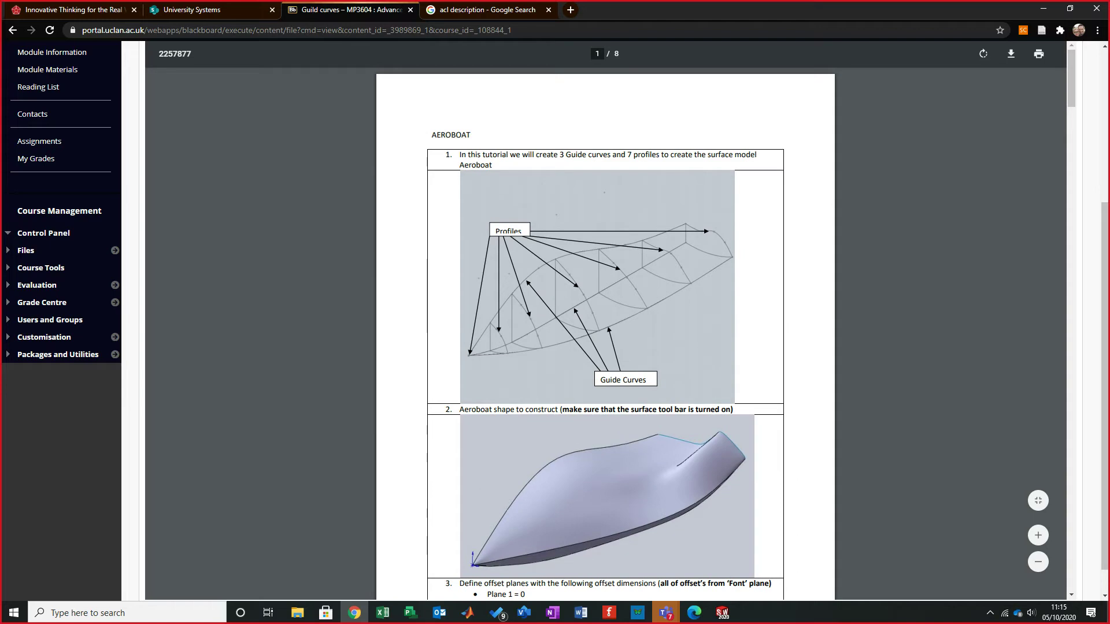
pyautogui.scroll(-3, 605, 324)
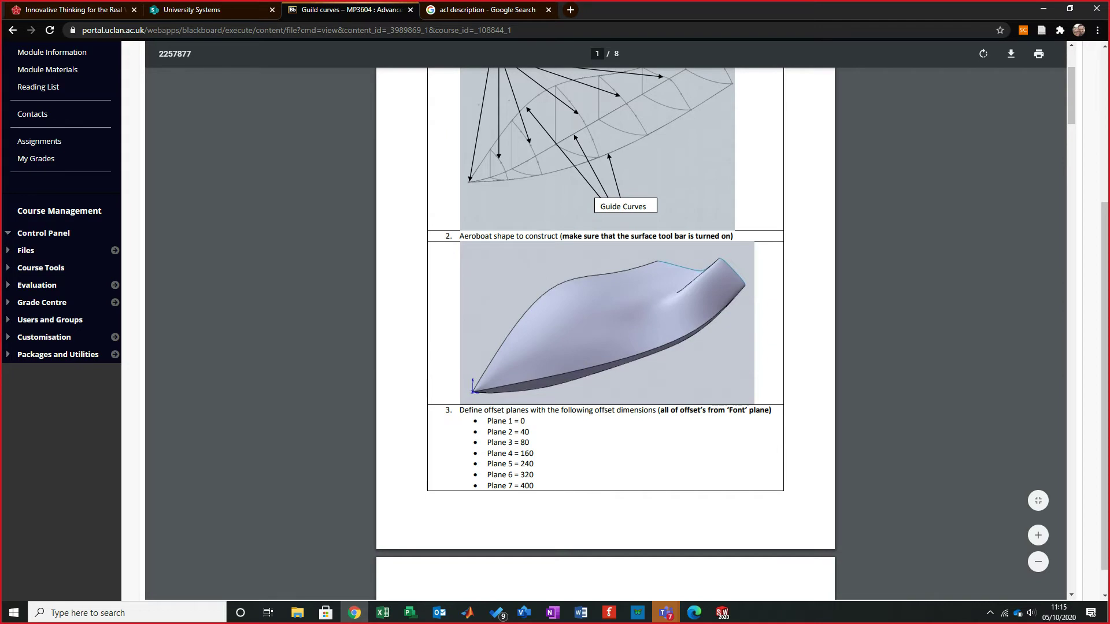
pyautogui.scroll(1, 605, 324)
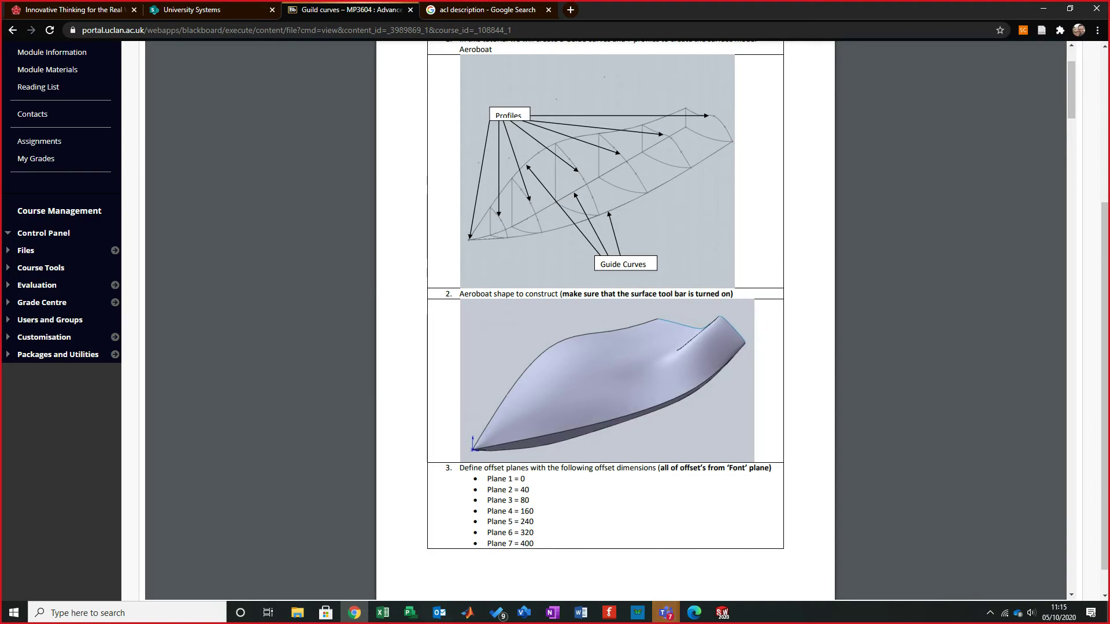
pyautogui.scroll(-1, 605, 323)
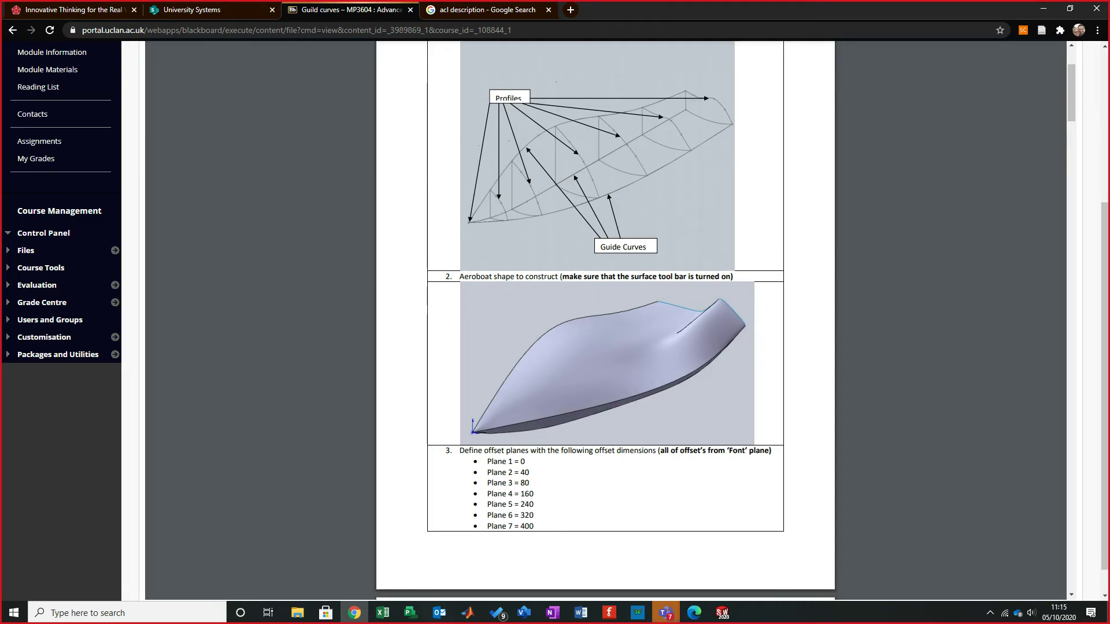
# - Skim the Aeroboat guide curve and Plane 2 profile instructions and return to the tutorial's first page
pyautogui.scroll(-6, 605, 320)
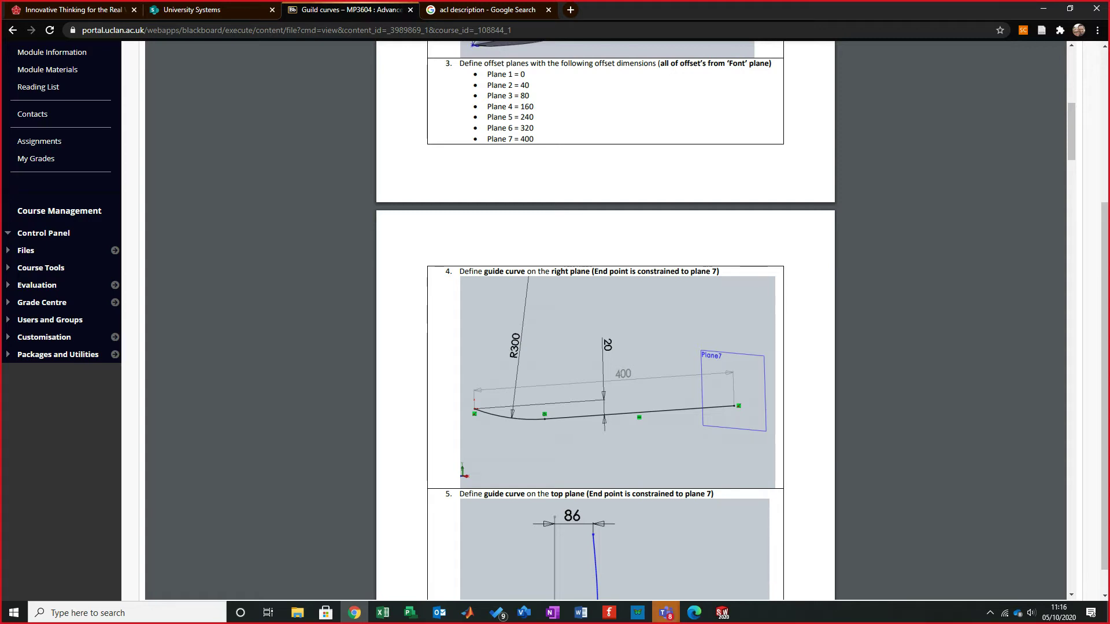
pyautogui.scroll(-15, 605, 323)
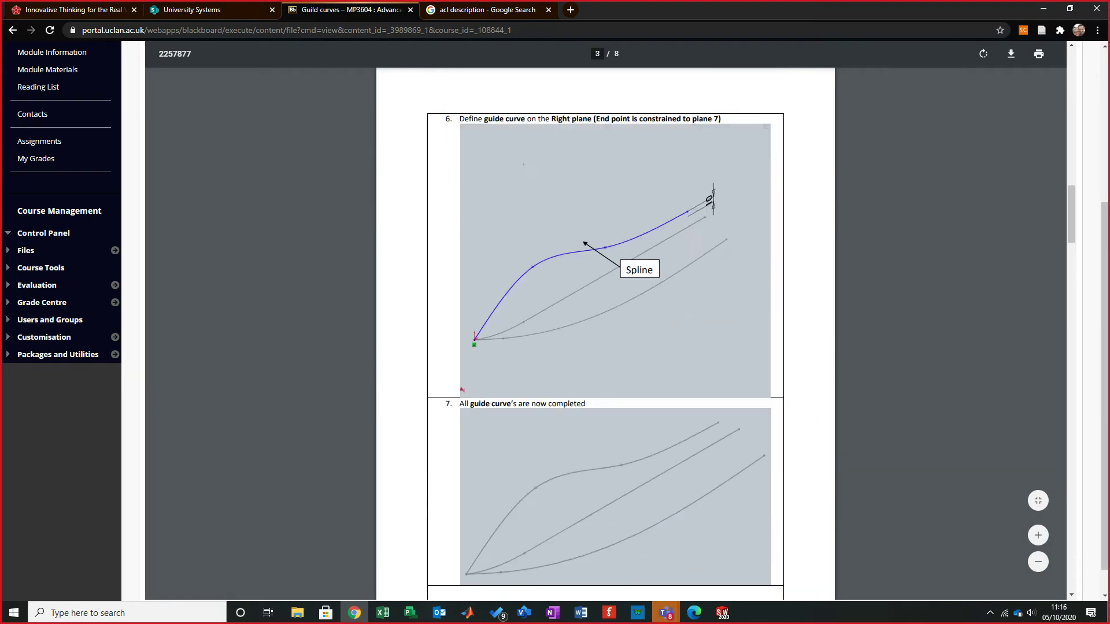
pyautogui.scroll(-15, 605, 323)
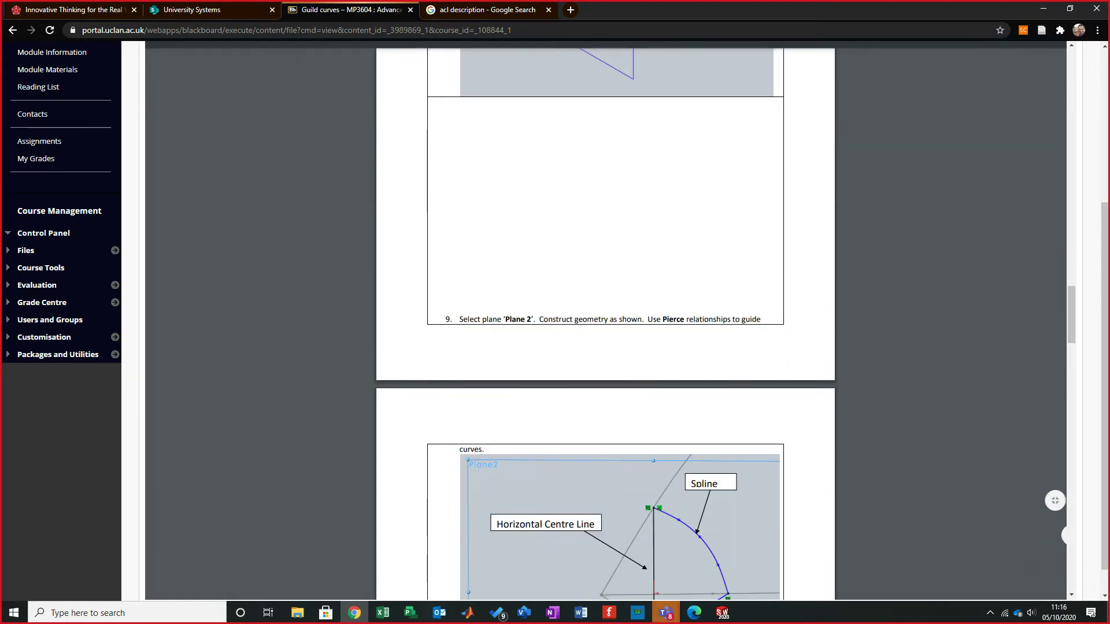
pyautogui.scroll(20, 605, 323)
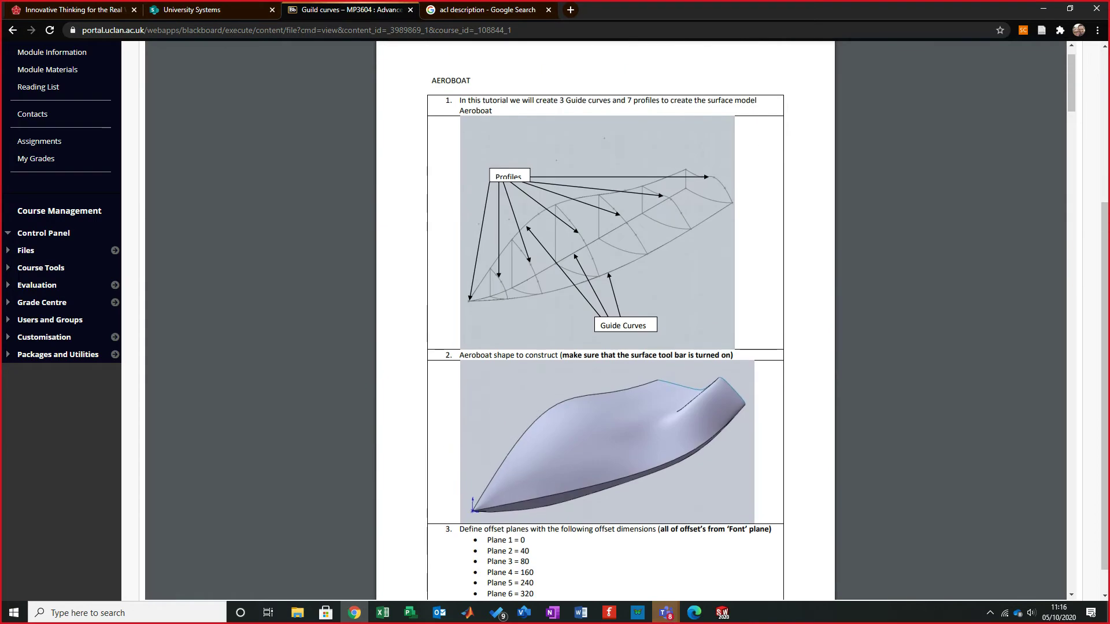
pyautogui.scroll(2, 605, 324)
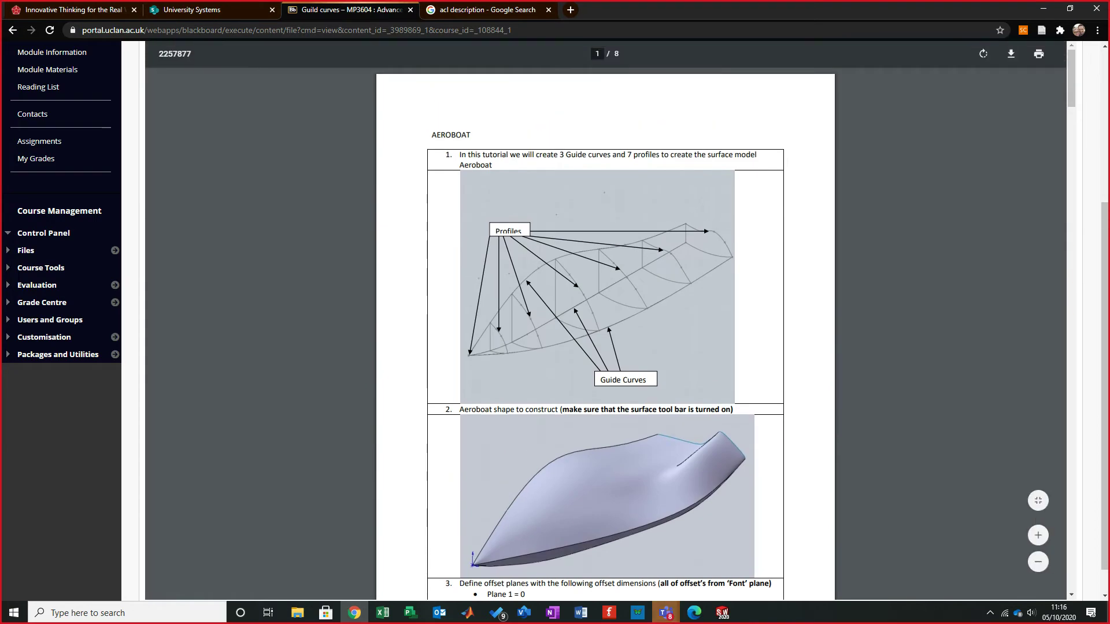
# - Open the Lofting tutorial from Week 3 and save it to the Desktop as "2 - Working with advanced and basic lofting"
pyautogui.scroll(4, 605, 323)
pyautogui.click(507, 143)
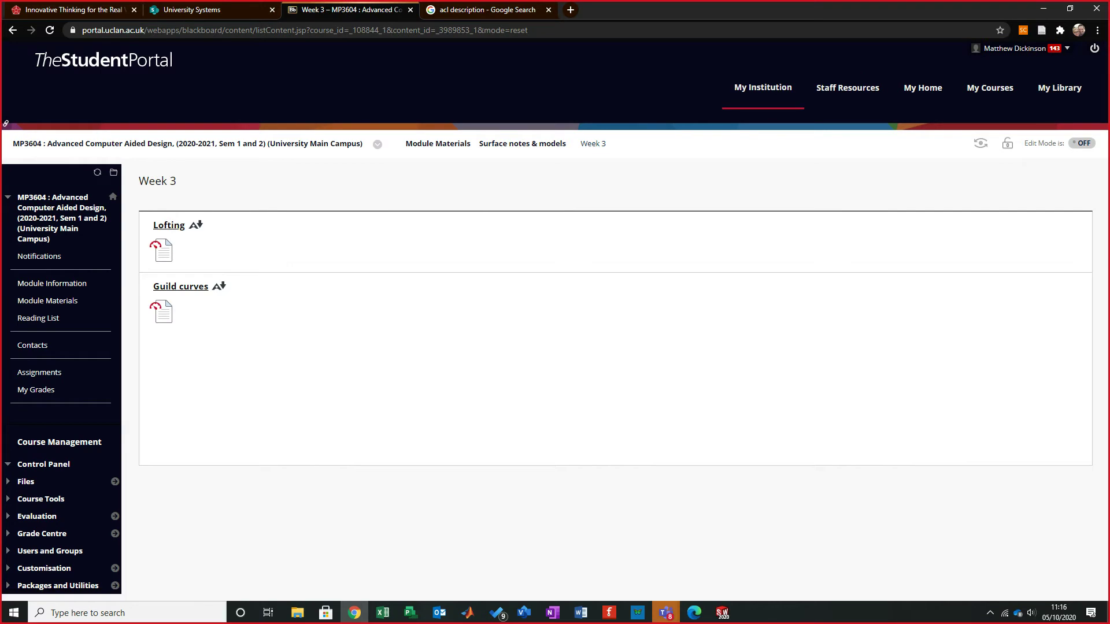
pyautogui.click(168, 225)
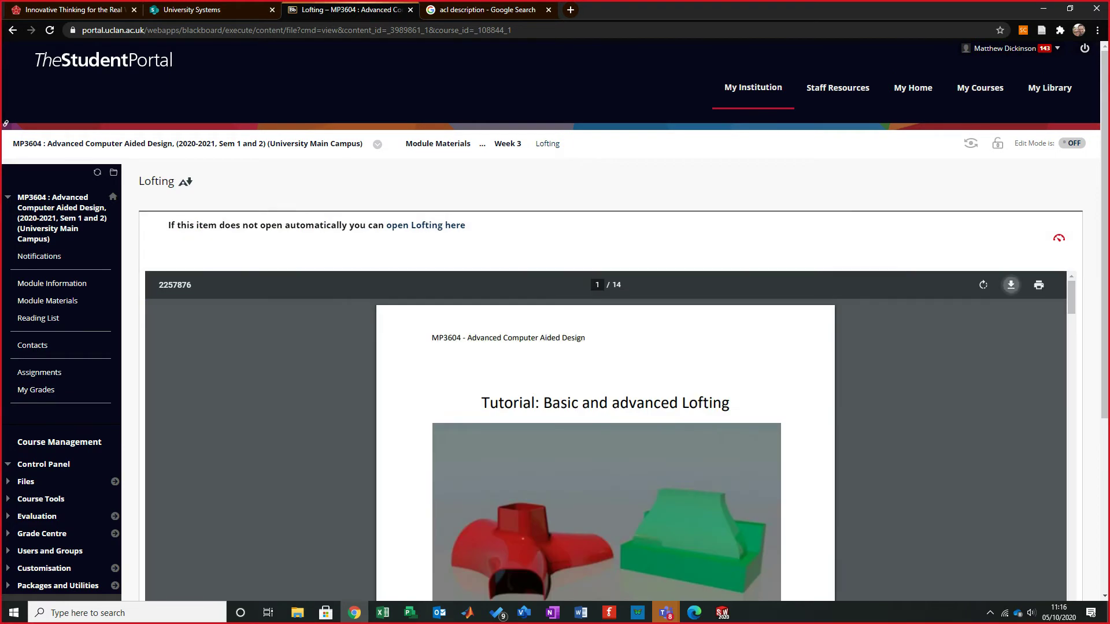
pyautogui.click(1010, 285)
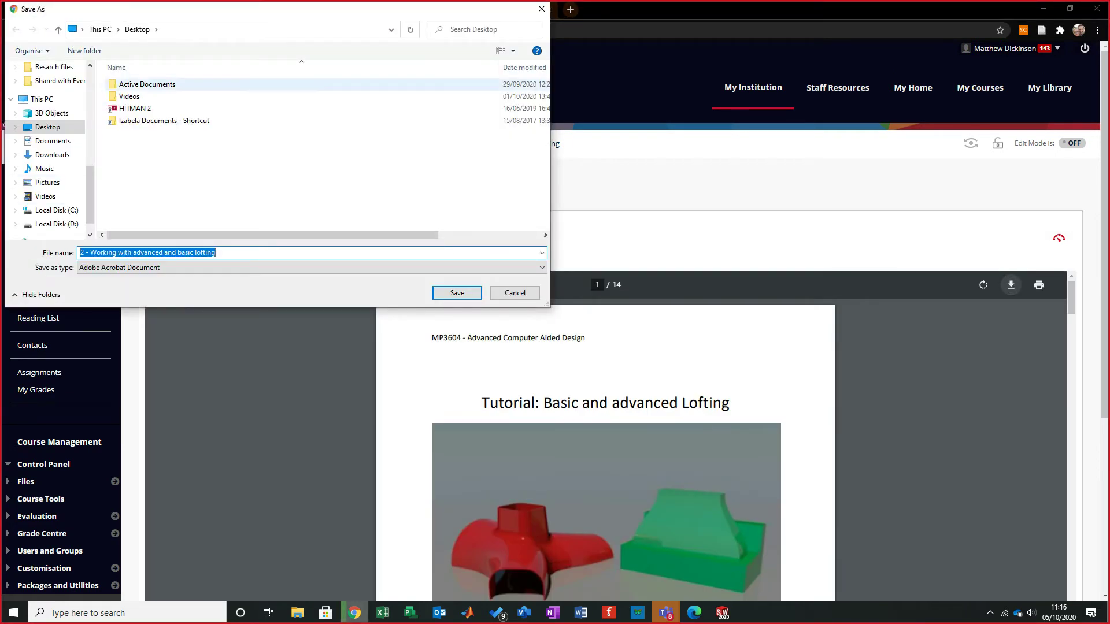
pyautogui.click(457, 293)
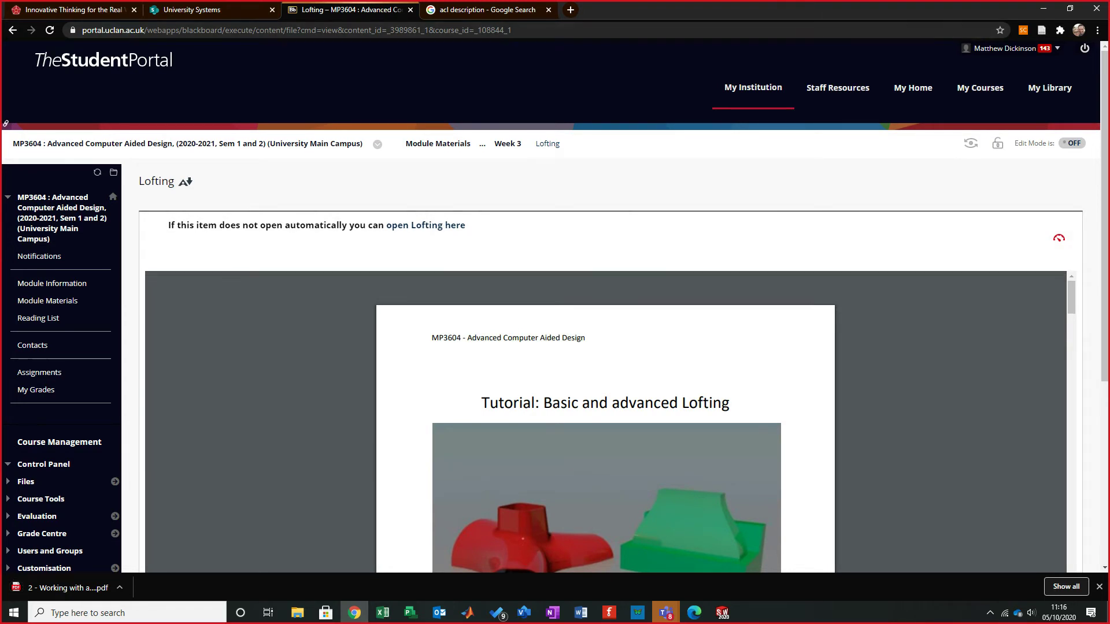
# - Close Chrome, open the saved lofting PDF from the desktop in Microsoft Edge, and maximize the SOLIDWORKS window
pyautogui.click(1096, 8)
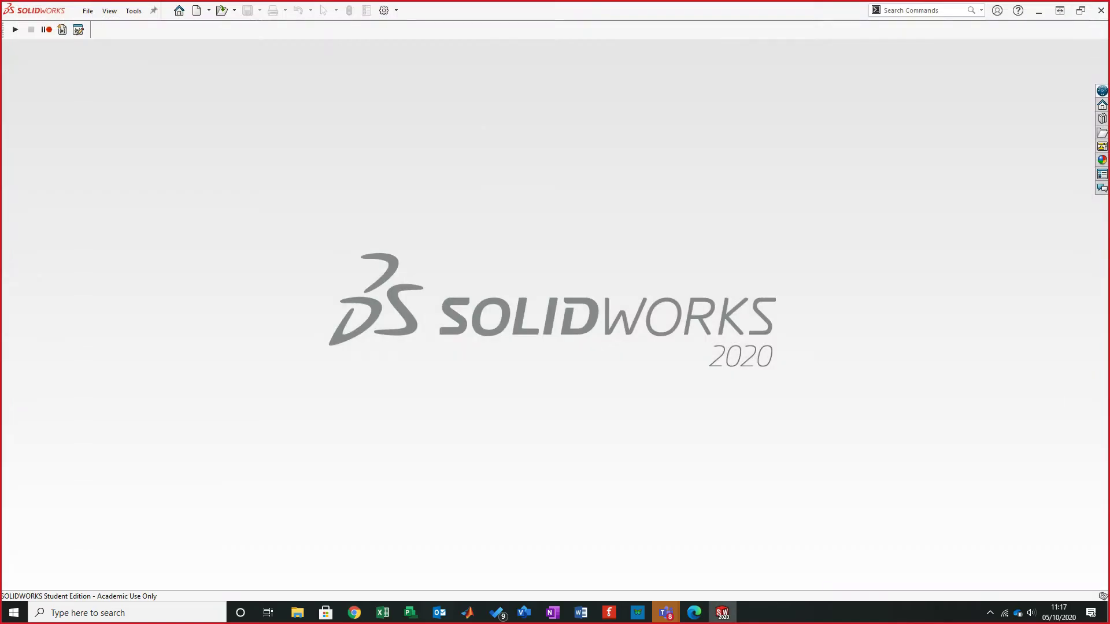
pyautogui.moveTo(694, 10); pyautogui.dragTo(661, 101)
pyautogui.doubleClick(66, 361)
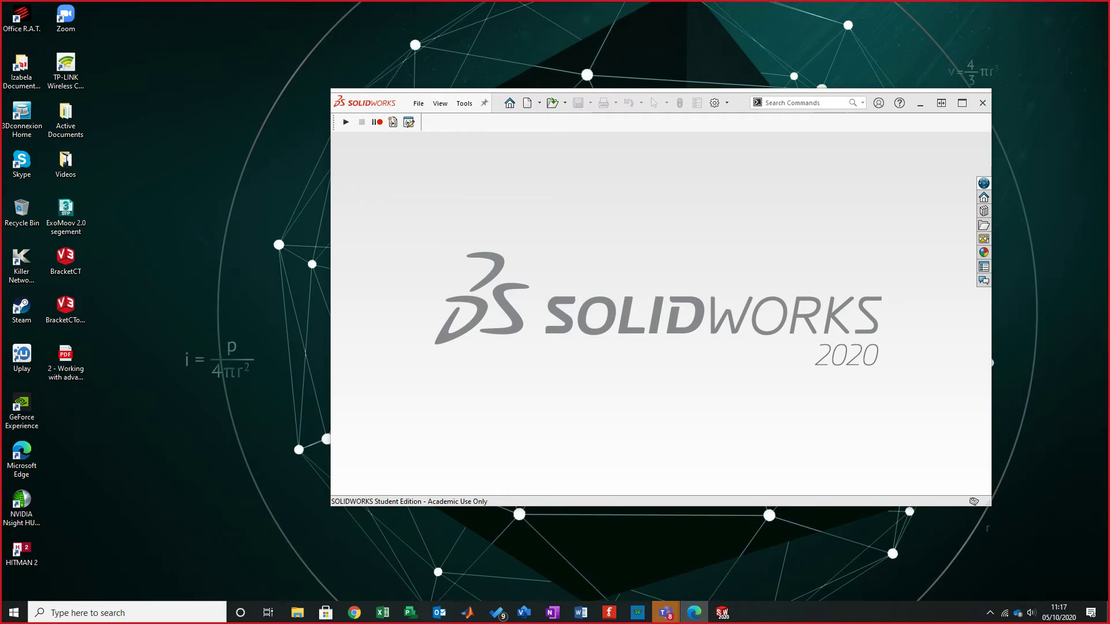
pyautogui.press('super+Up')
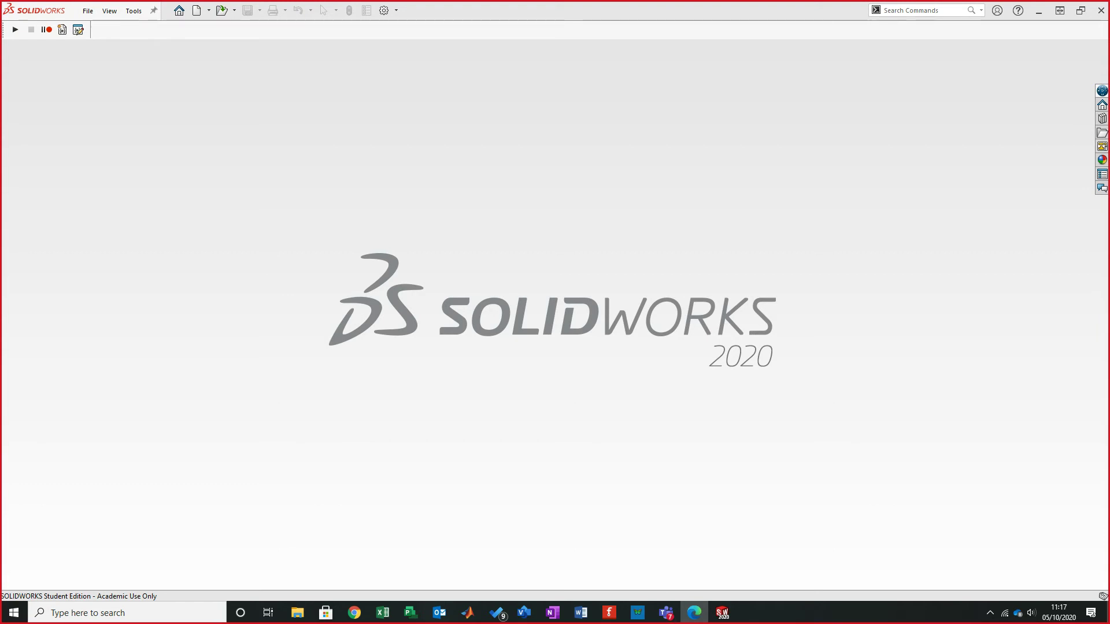
pyautogui.click(693, 612)
# - Review the basic lofting trim and planar surface steps, the advanced lofting sketch and planes, and the loft constraint instructions
pyautogui.scroll(-20, 549, 332)
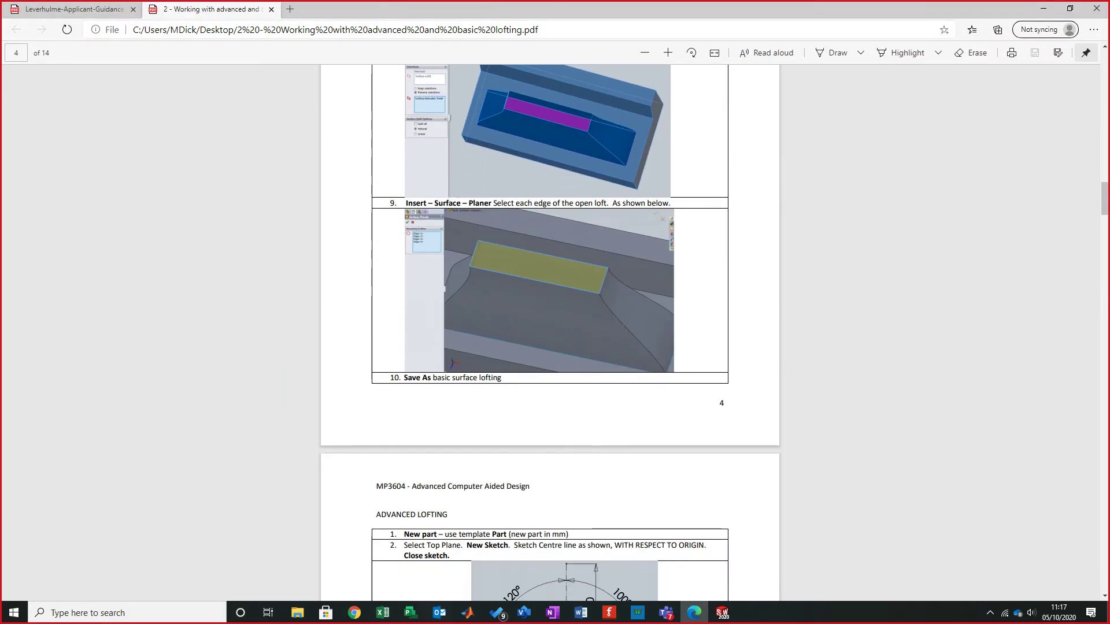
pyautogui.scroll(-4, 549, 332)
pyautogui.scroll(4, 550, 333)
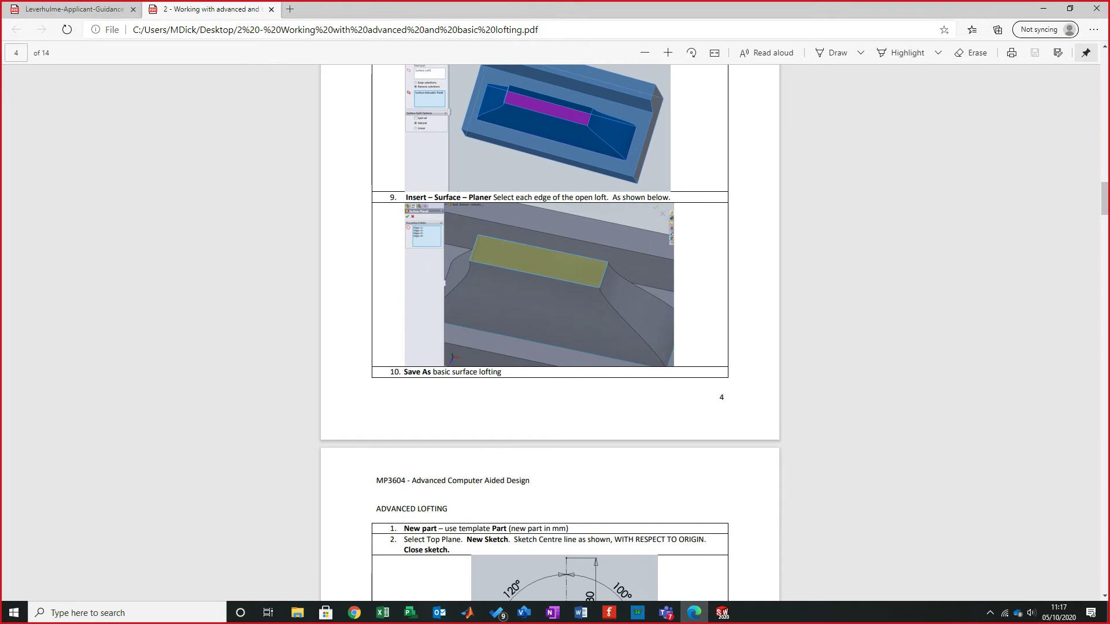
pyautogui.scroll(3, 549, 333)
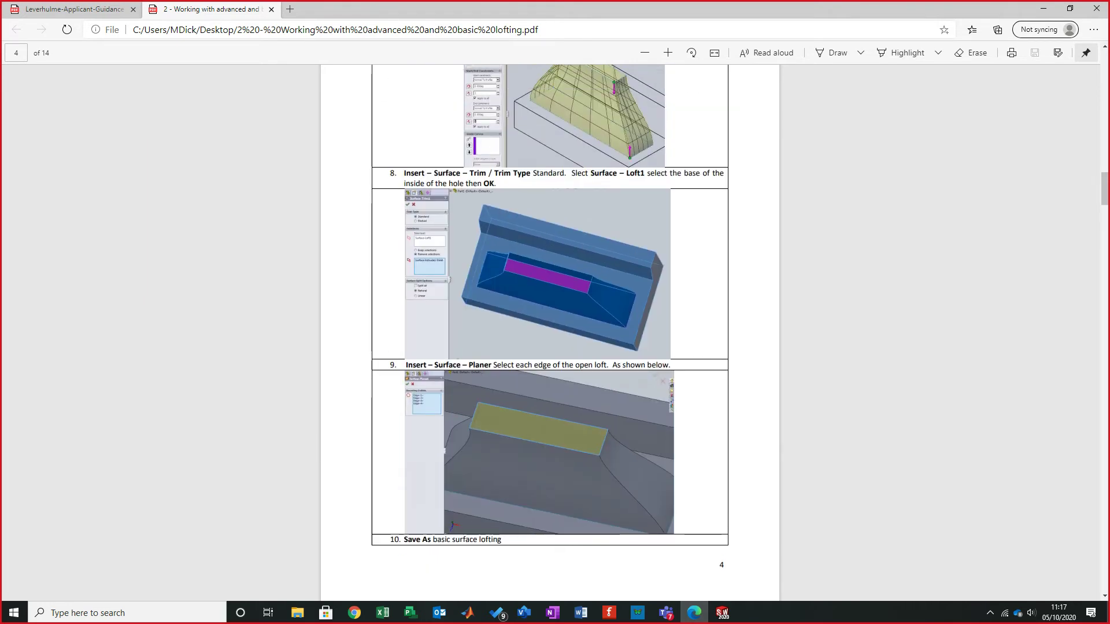
pyautogui.scroll(-7, 549, 333)
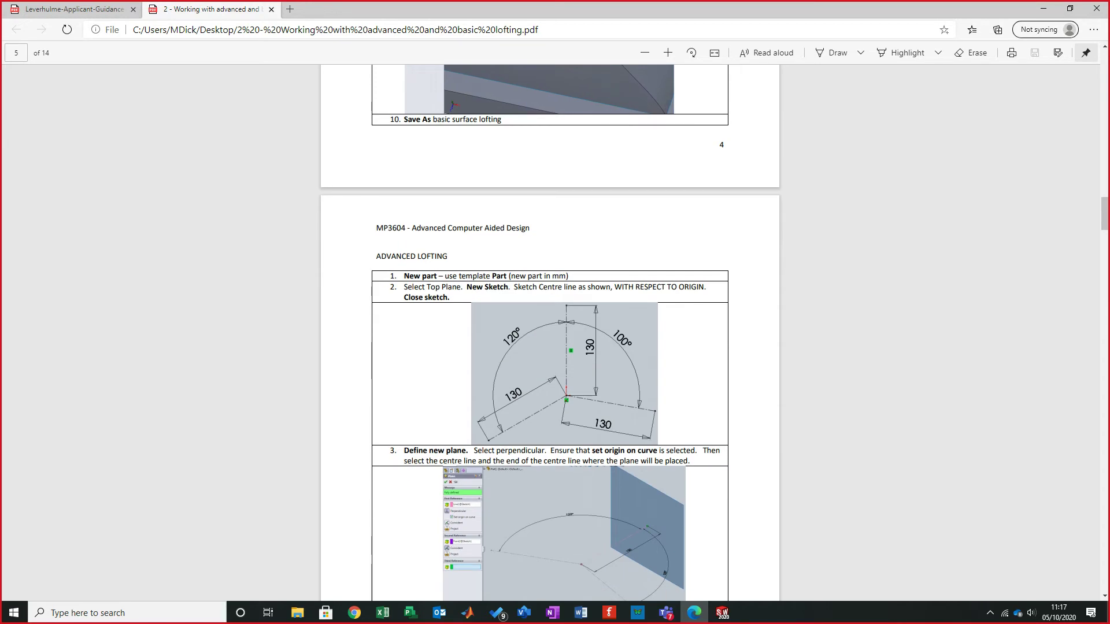
pyautogui.scroll(-3, 549, 333)
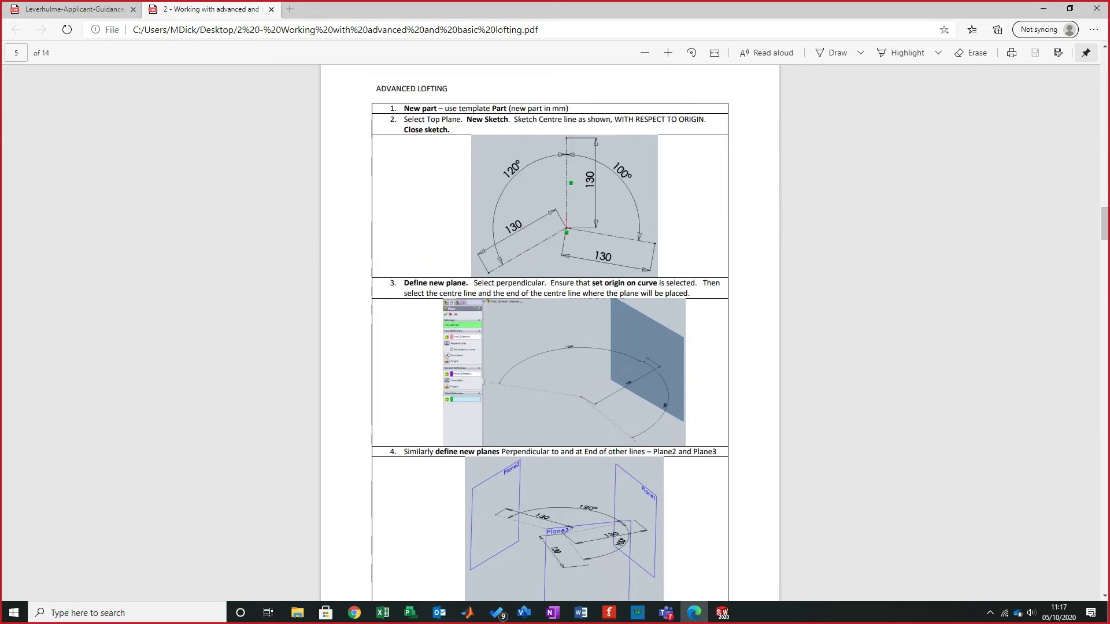
pyautogui.scroll(2, 549, 333)
pyautogui.scroll(15, 549, 333)
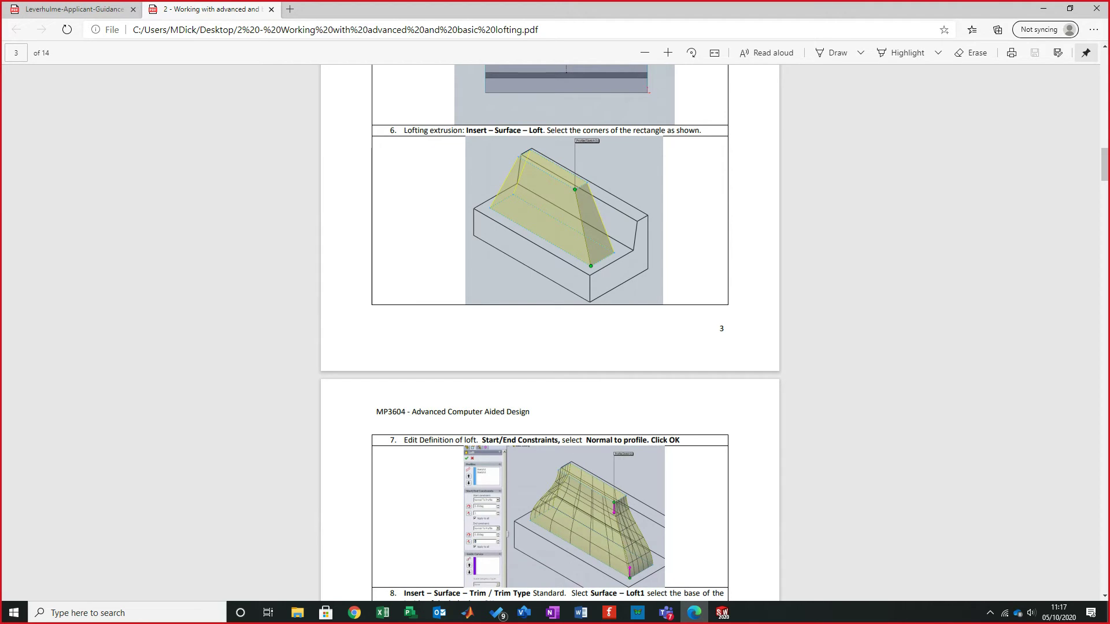
# - Return to the Basic Lofting section of the tutorial and examine the enlarged step 1 sketch and its dimensions
pyautogui.scroll(13, 549, 333)
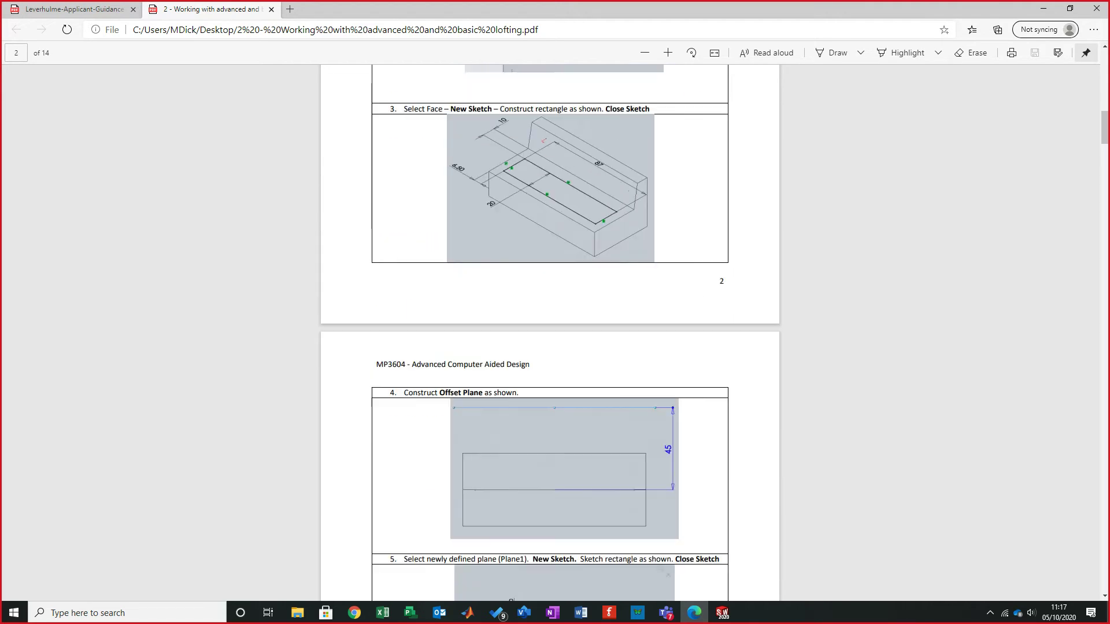
pyautogui.scroll(3, 549, 333)
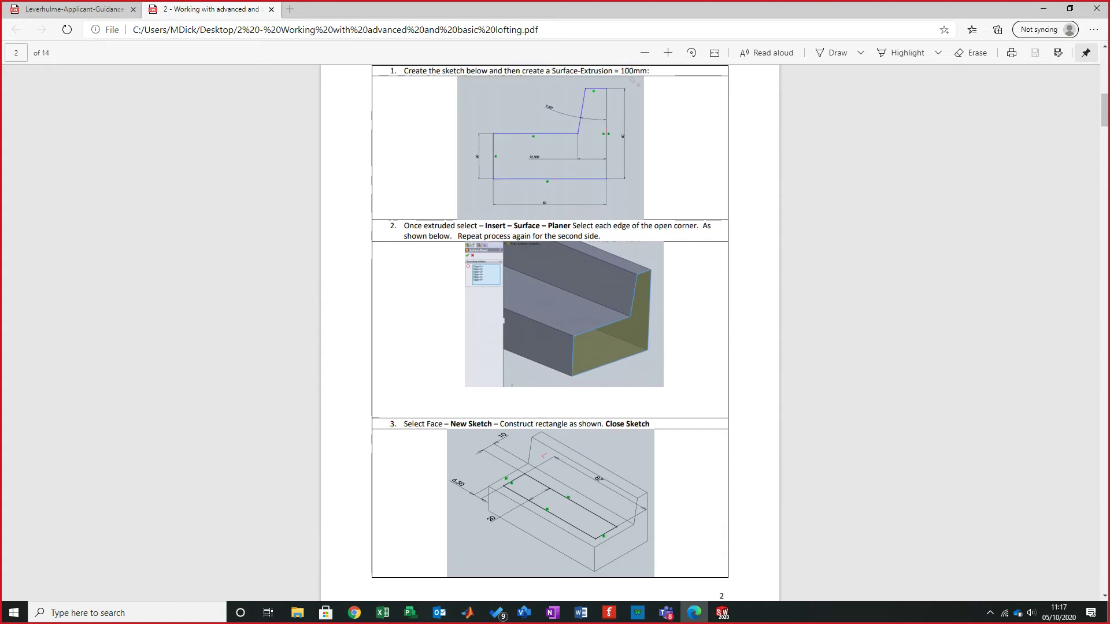
pyautogui.scroll(4, 549, 332)
pyautogui.scroll(6, 549, 333)
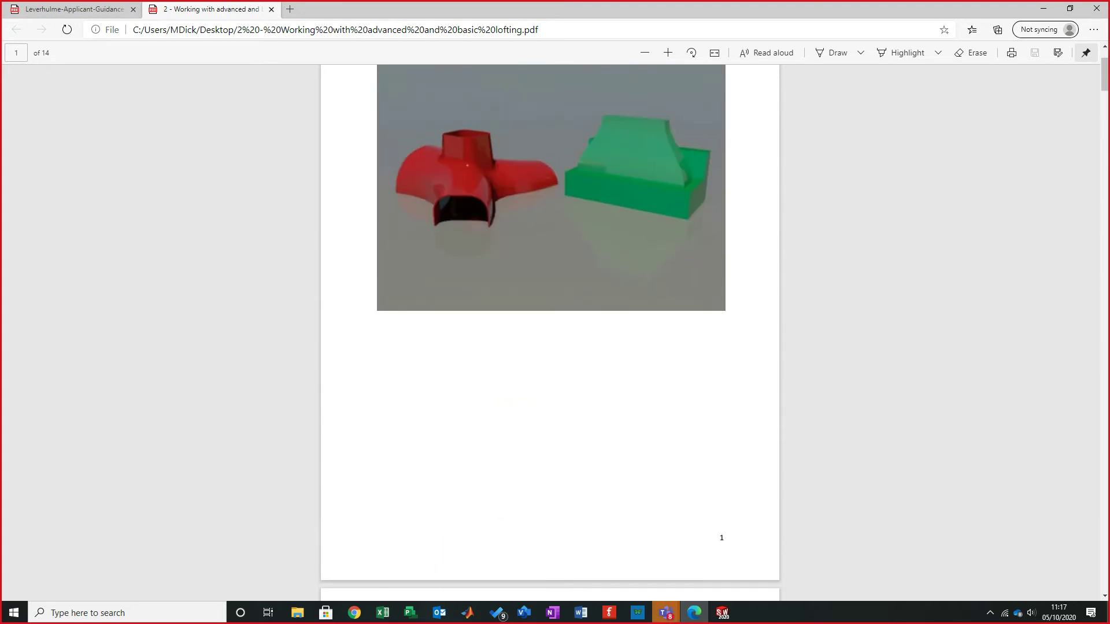
pyautogui.scroll(-9, 549, 333)
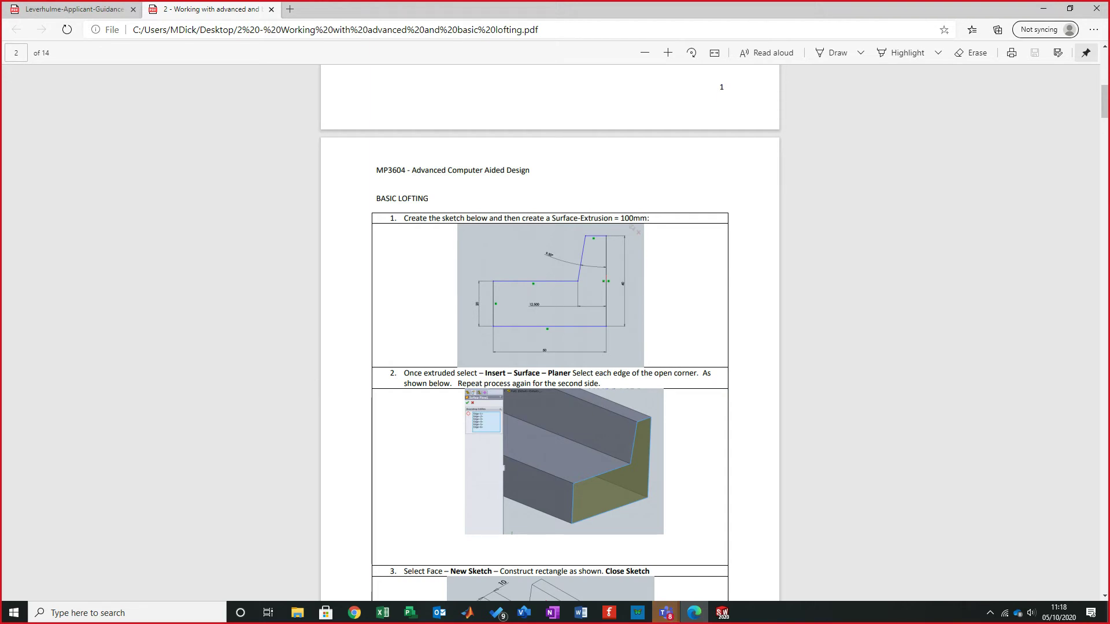
pyautogui.click(667, 52)
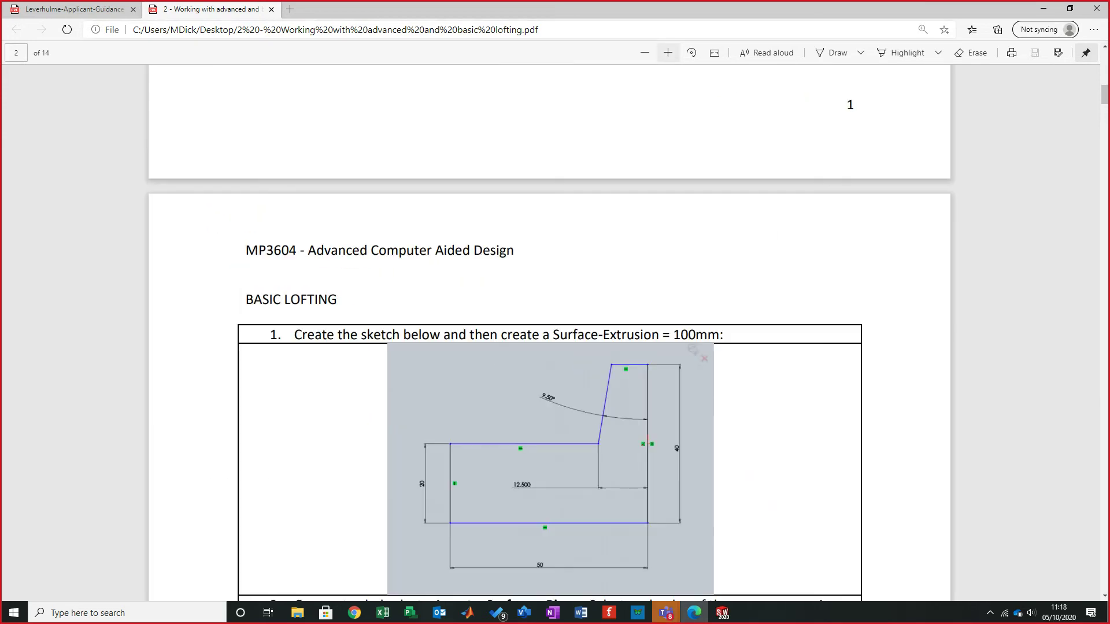
pyautogui.scroll(-3, 549, 346)
# - Switch to SOLIDWORKS, create a new part and start a sketch on the Right Plane
pyautogui.moveTo(347, 9)
pyautogui.mouseDown()
pyautogui.moveTo(346, 111)
pyautogui.moveTo(347, 1)
pyautogui.mouseUp()
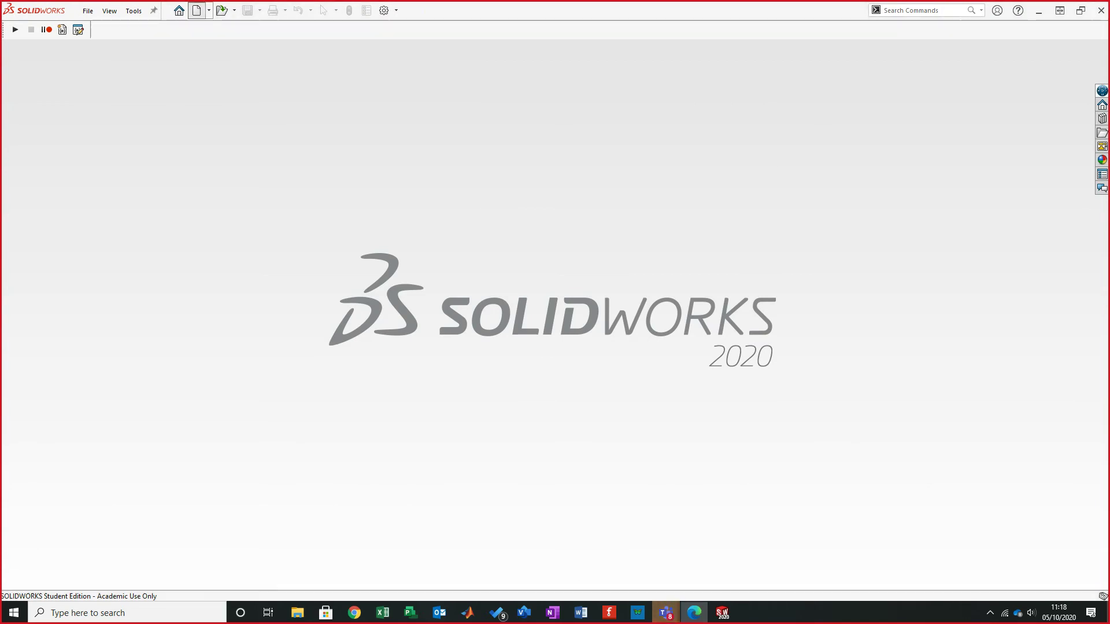
pyautogui.click(197, 10)
pyautogui.press('Return')
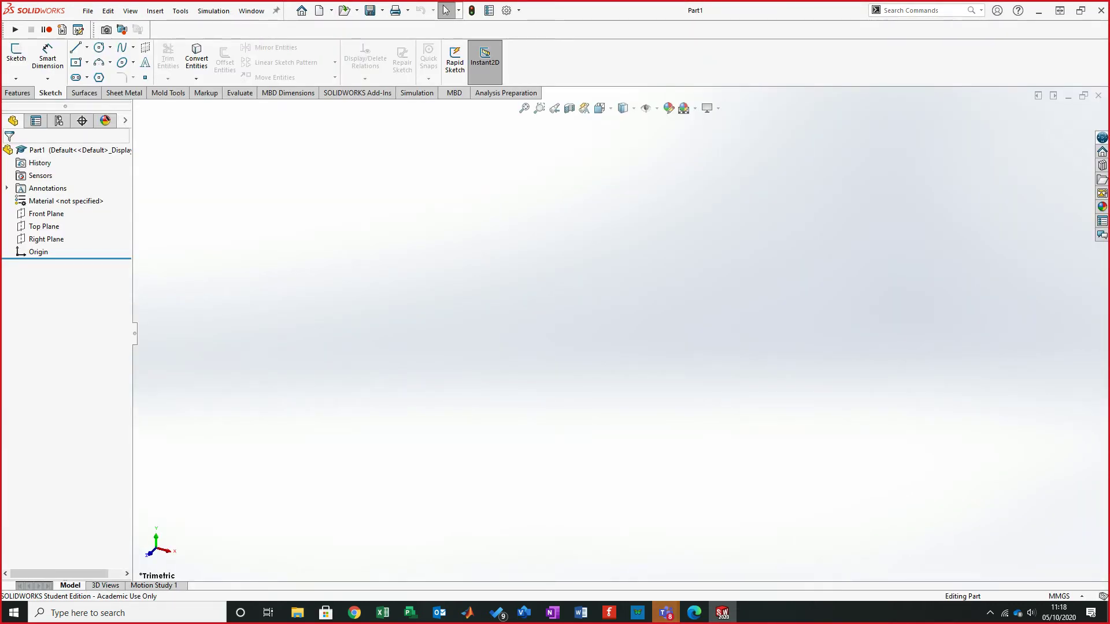
pyautogui.click(45, 238)
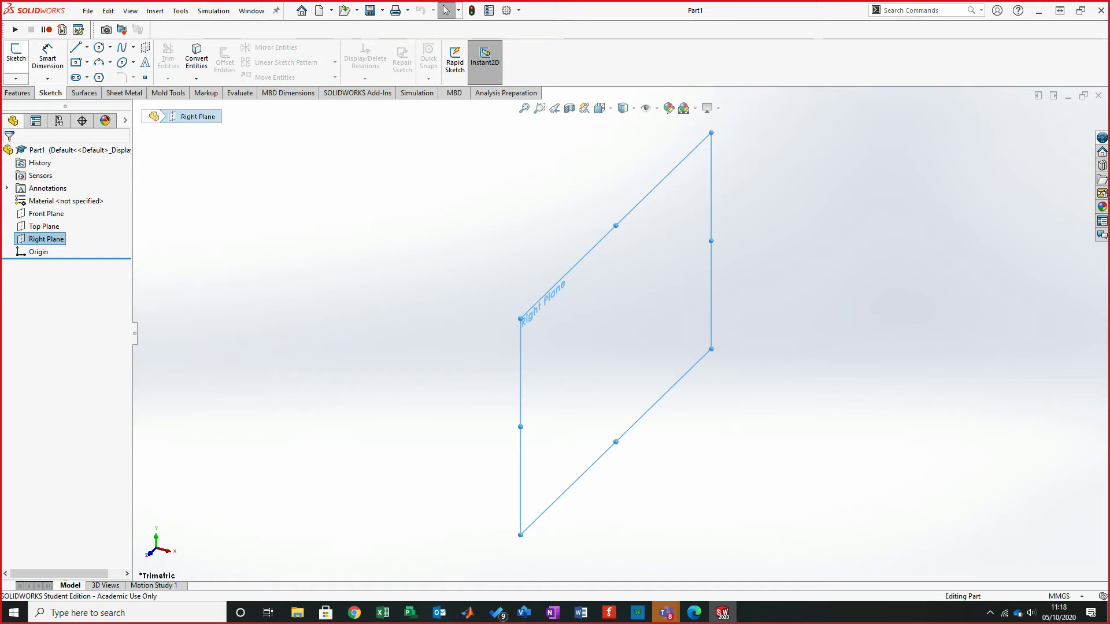
pyautogui.click(16, 55)
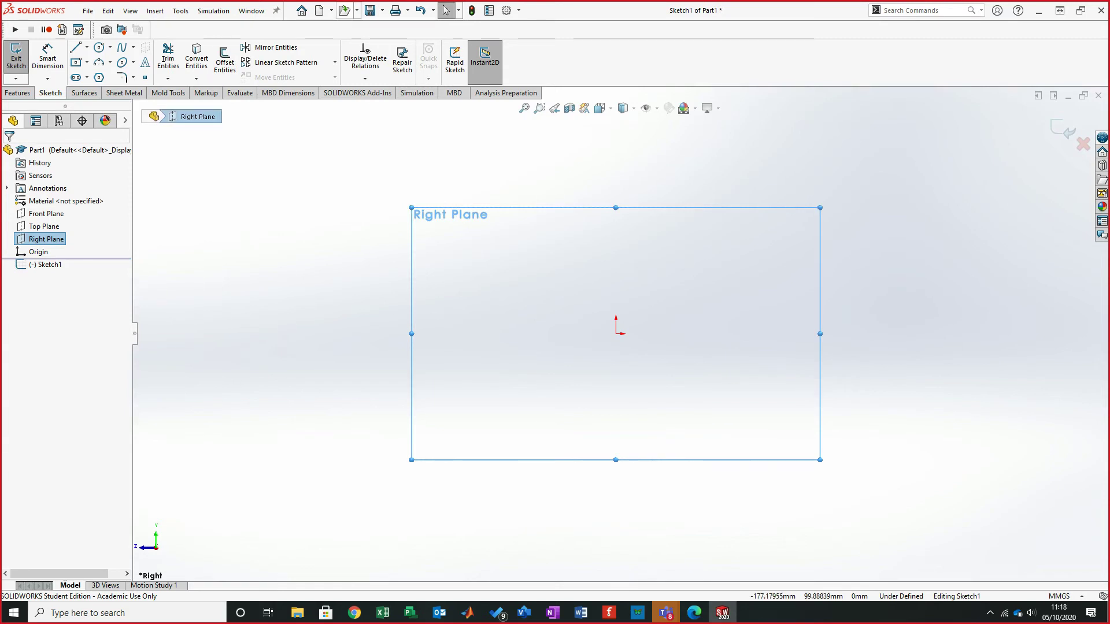
# - Sketch the closed six-line stepped profile from the tutorial, with a sloped inner line and a left vertical edge about 32 mm long
pyautogui.click(693, 613)
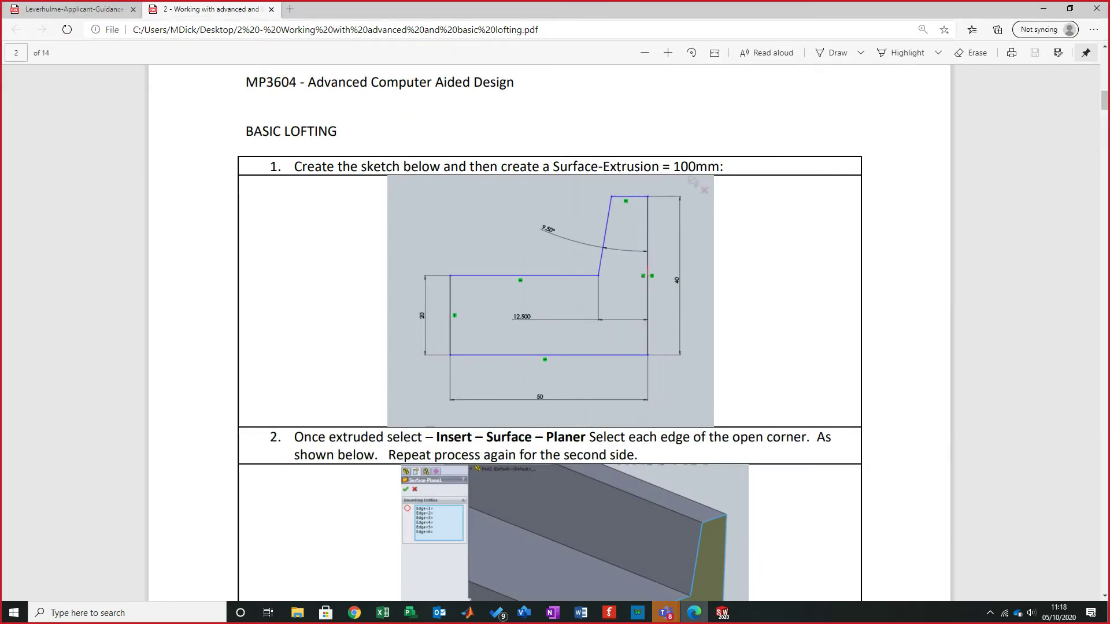
pyautogui.hotkey('alt', 'Tab')
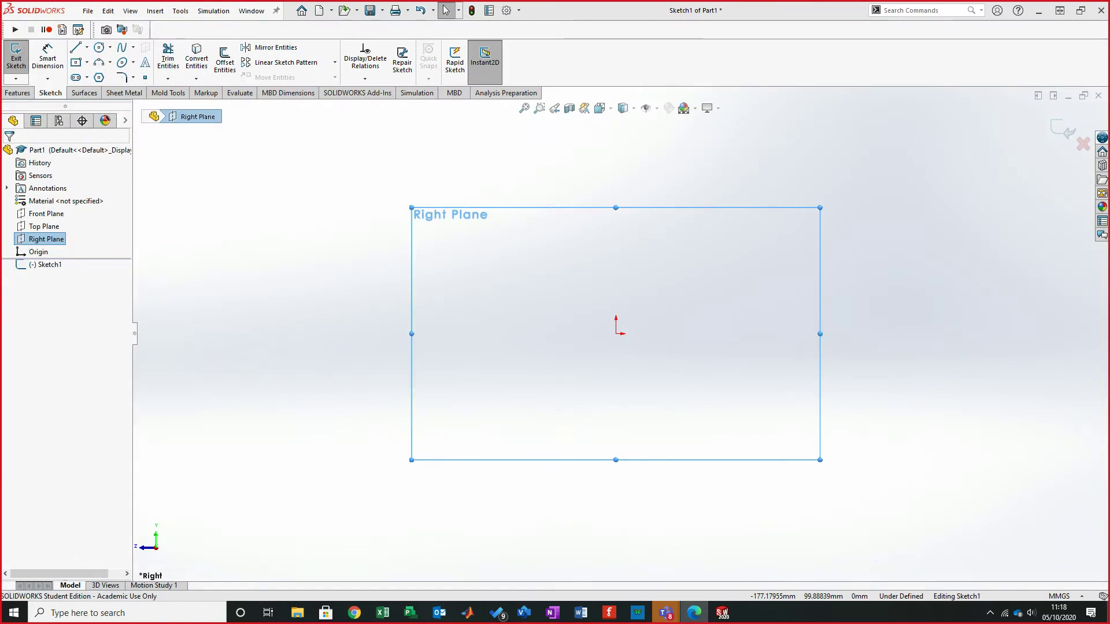
pyautogui.click(75, 48)
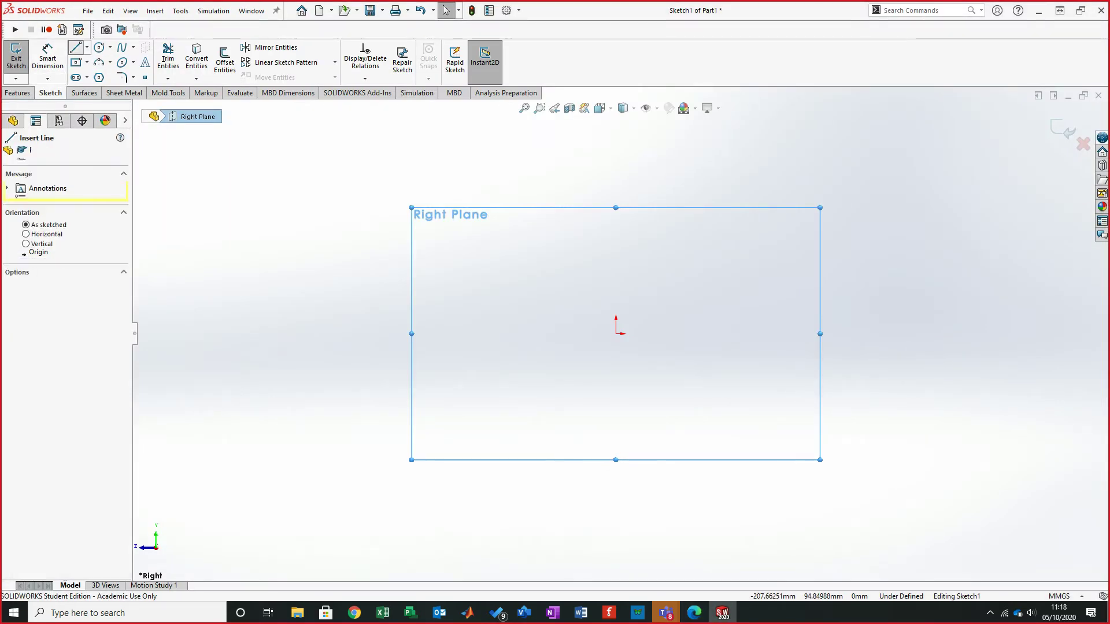
pyautogui.click(430, 405)
pyautogui.click(663, 406)
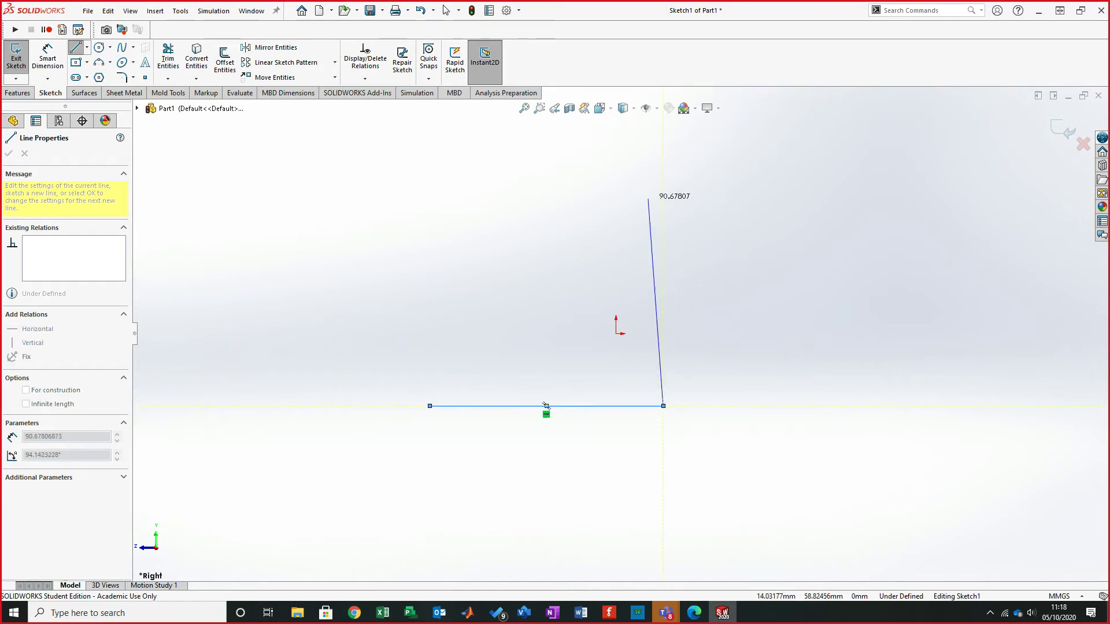
pyautogui.click(663, 191)
pyautogui.click(568, 191)
pyautogui.click(500, 334)
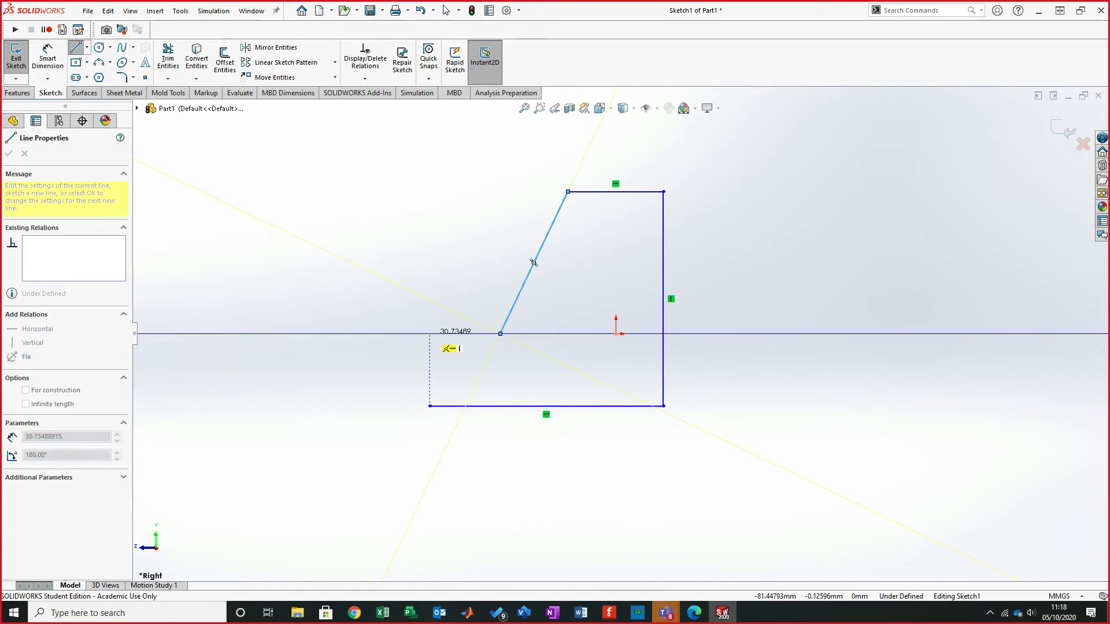
pyautogui.click(429, 334)
pyautogui.click(429, 405)
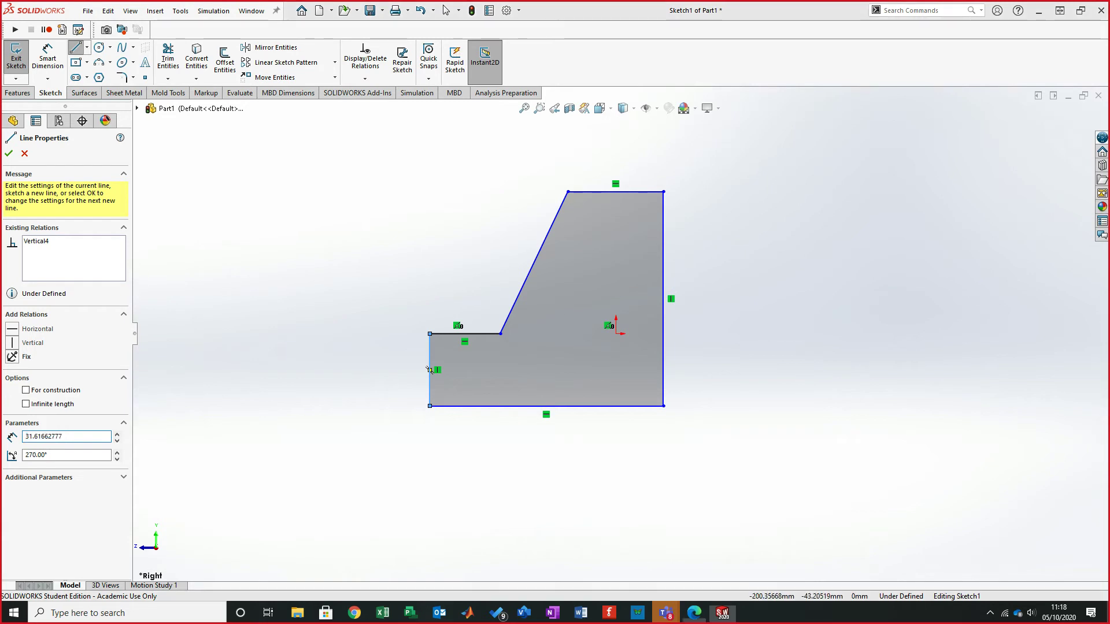
# - Check the tutorial sketch and add a Midpoint relation between the origin and the profile's right vertical line
pyautogui.hotkey('alt', 'Tab')
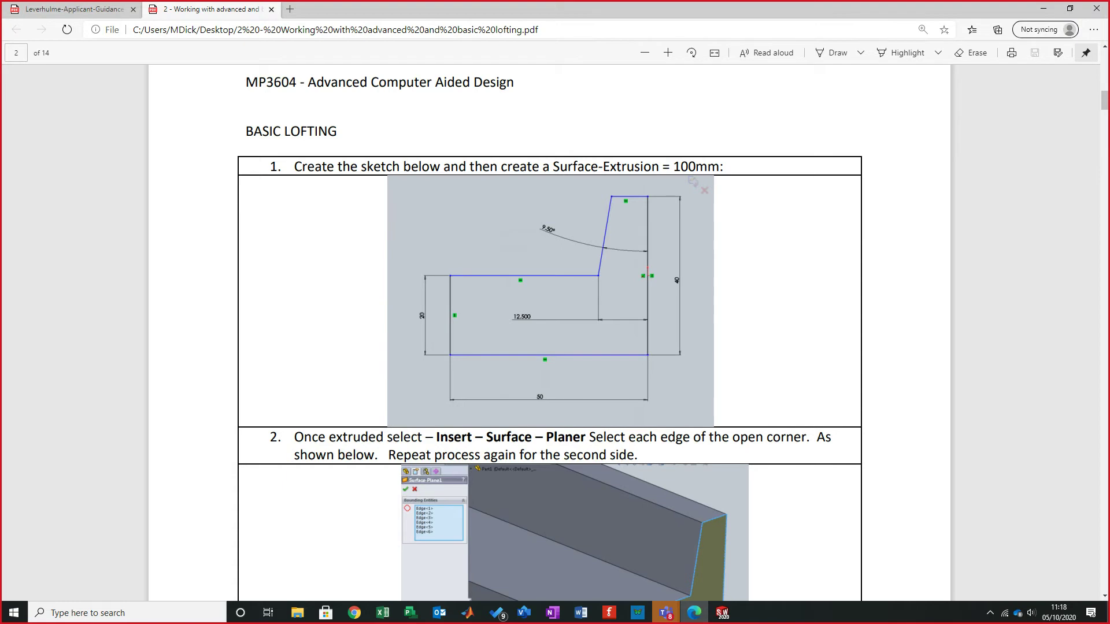
pyautogui.hotkey('alt', 'Tab')
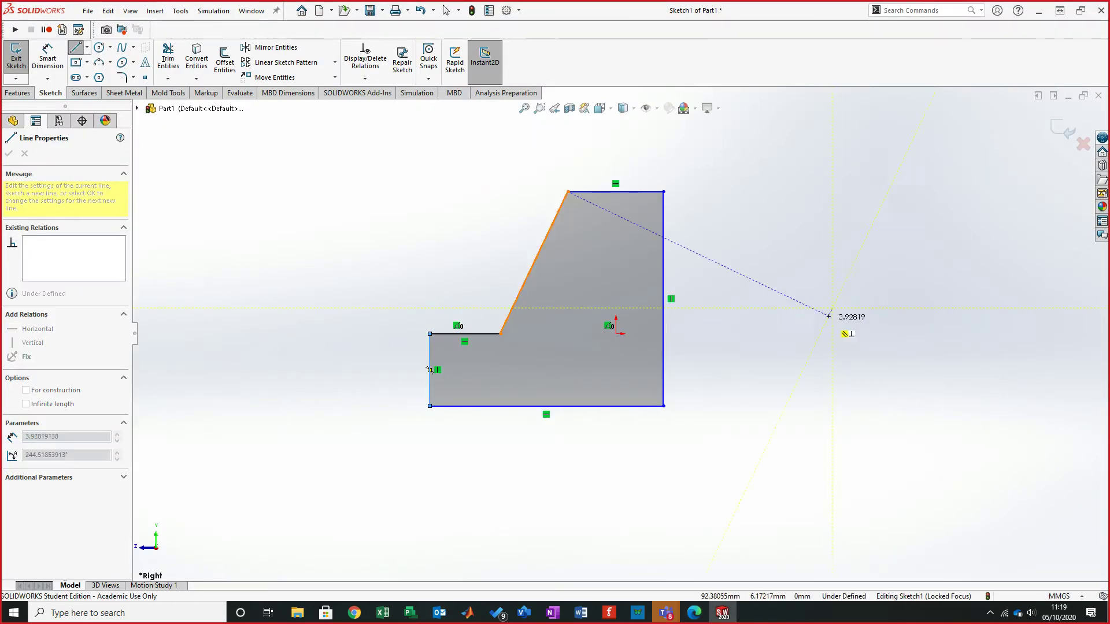
pyautogui.press('Escape')
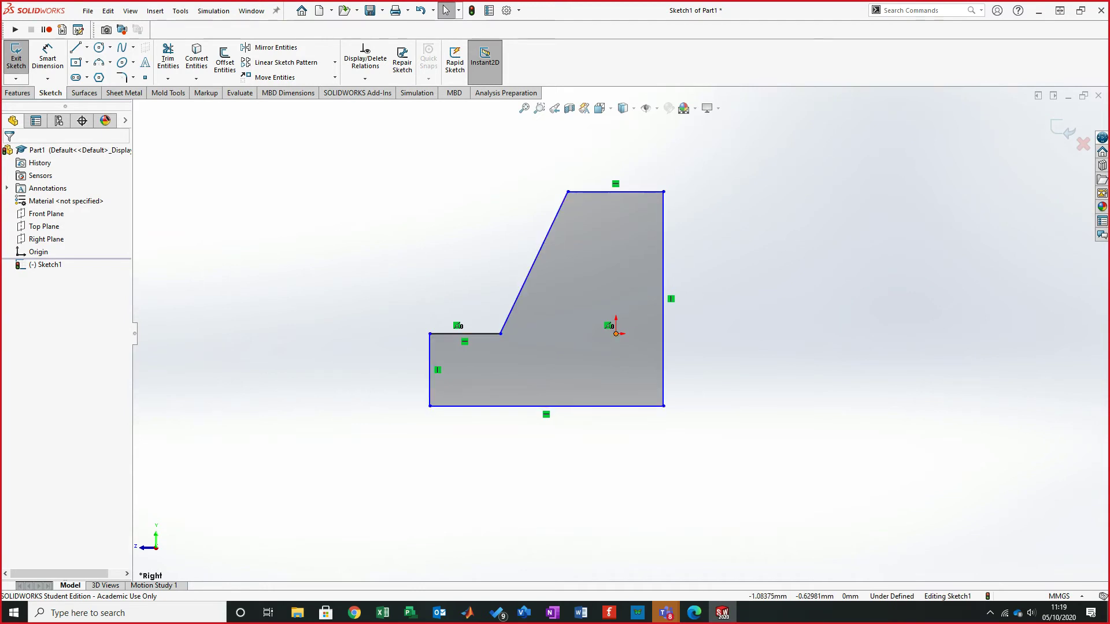
pyautogui.click(616, 334)
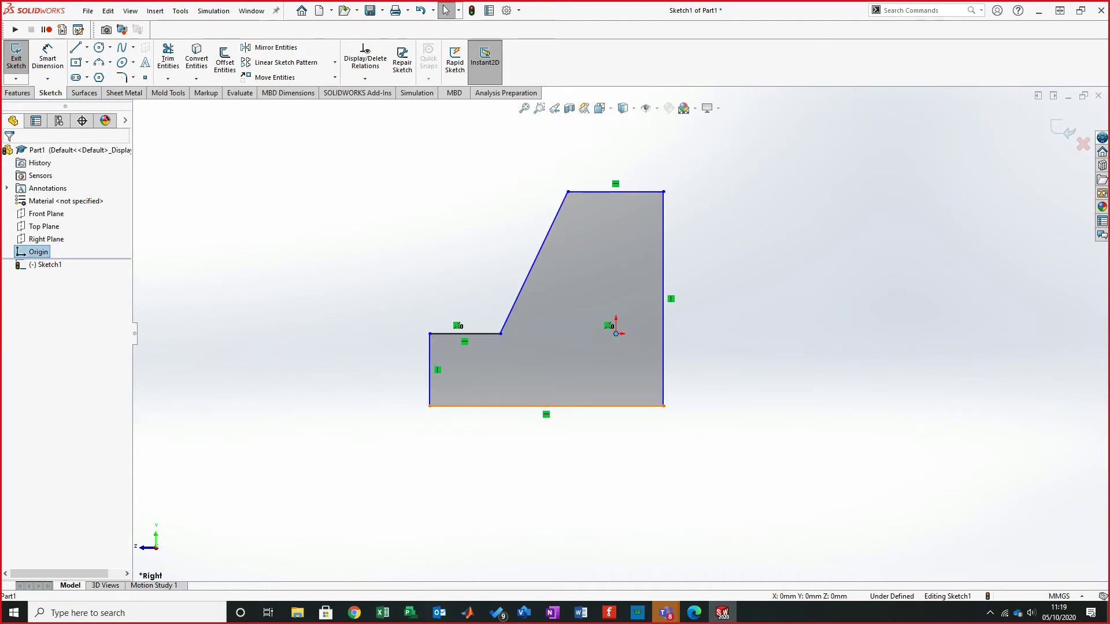
pyautogui.keyDown('ctrl'); pyautogui.click(663, 289); pyautogui.keyUp('ctrl')
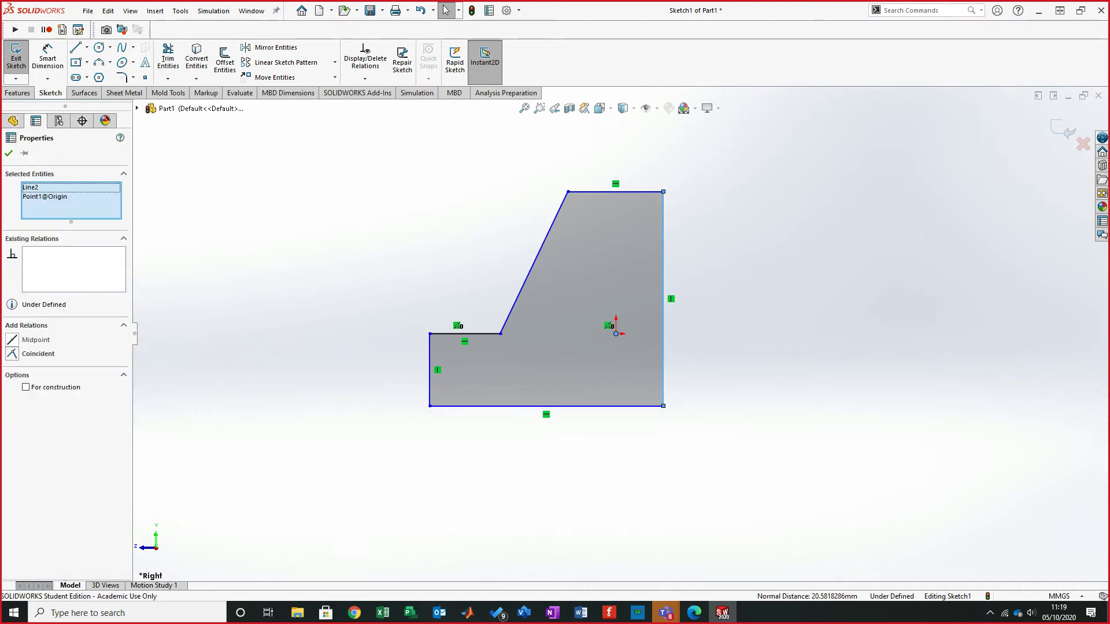
pyautogui.click(12, 340)
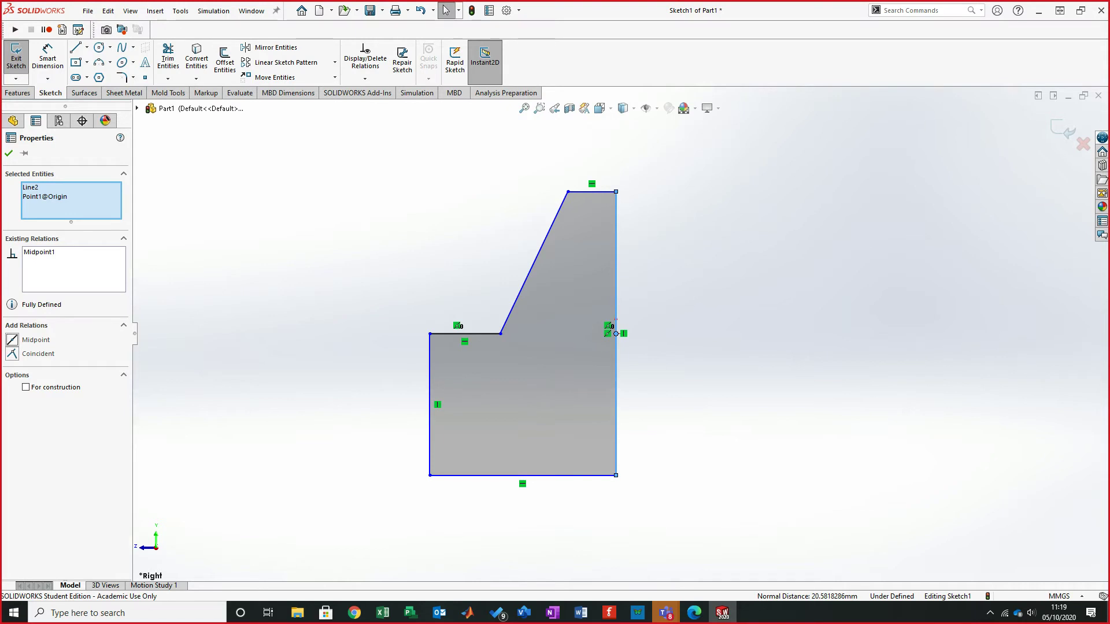
pyautogui.press('Escape')
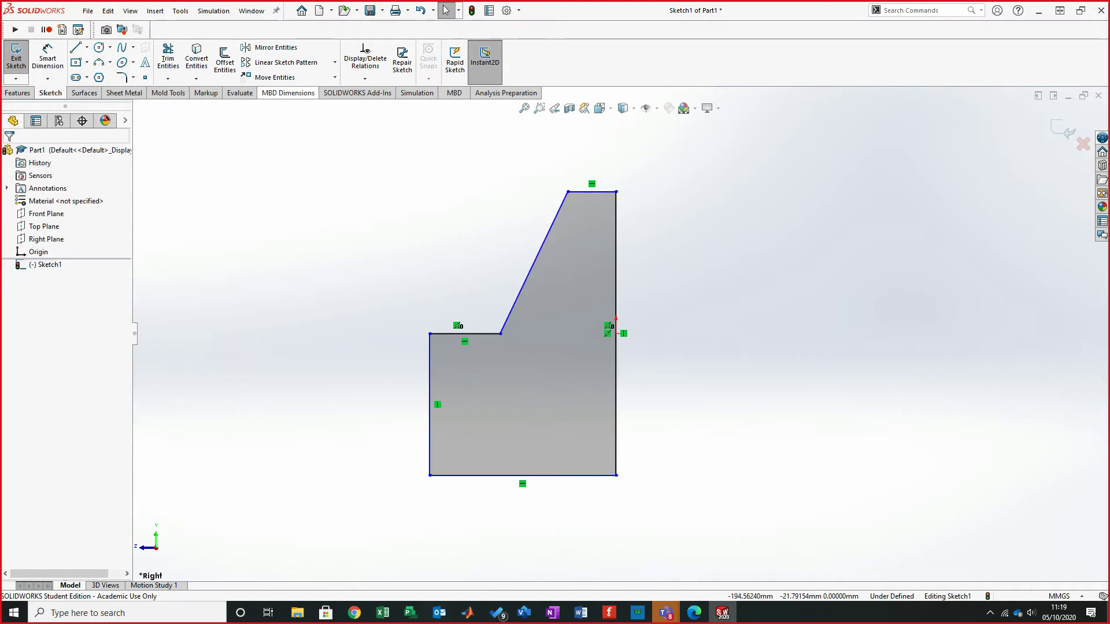
# - Dimension the profile's right vertical line to 40 mm and its bottom line to 50 mm
pyautogui.click(48, 58)
pyautogui.click(616, 393)
pyautogui.click(679, 382)
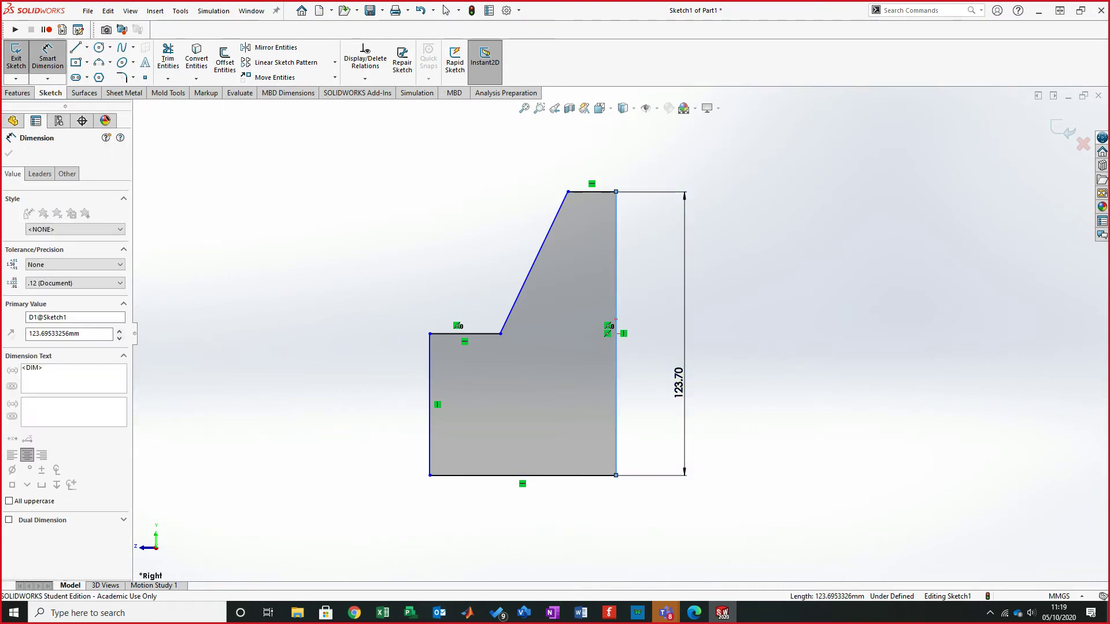
pyautogui.write('40')
pyautogui.press('Return')
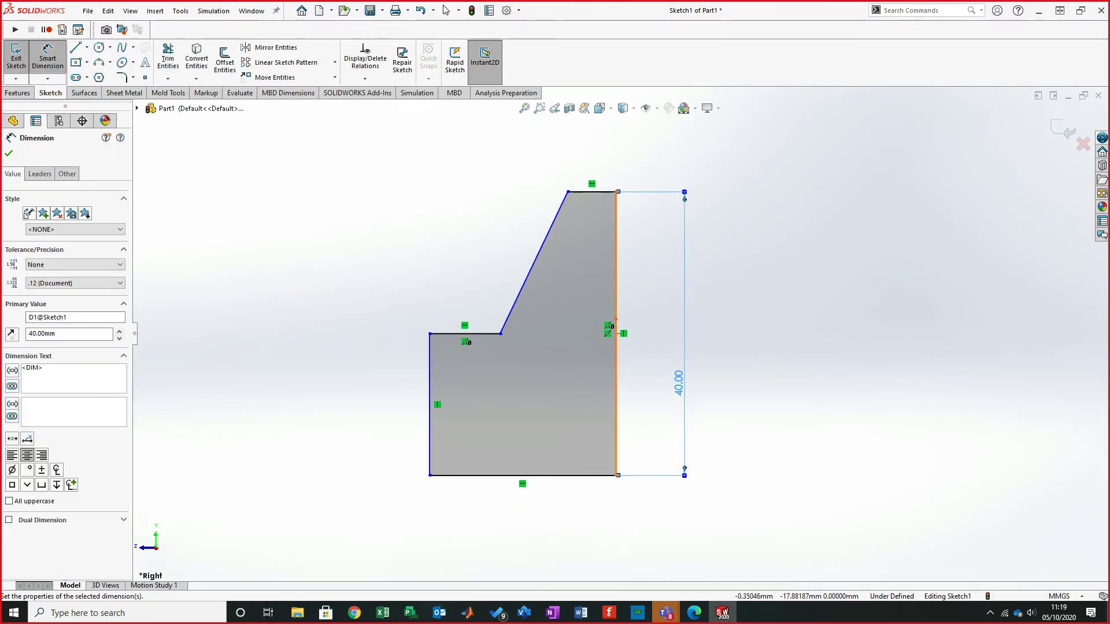
pyautogui.click(555, 475)
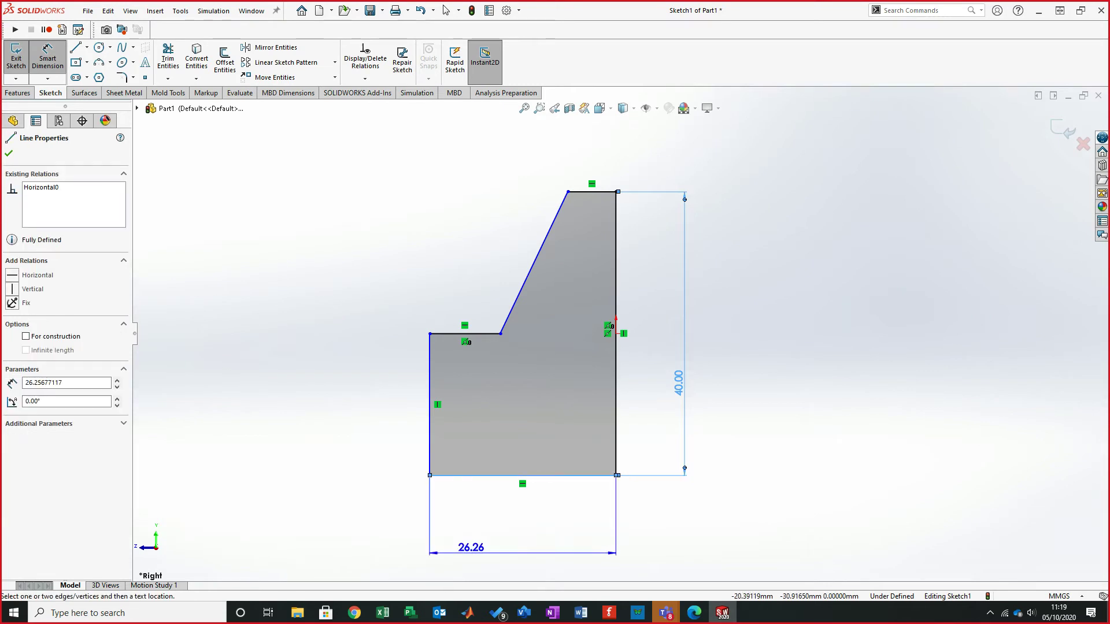
pyautogui.click(494, 521)
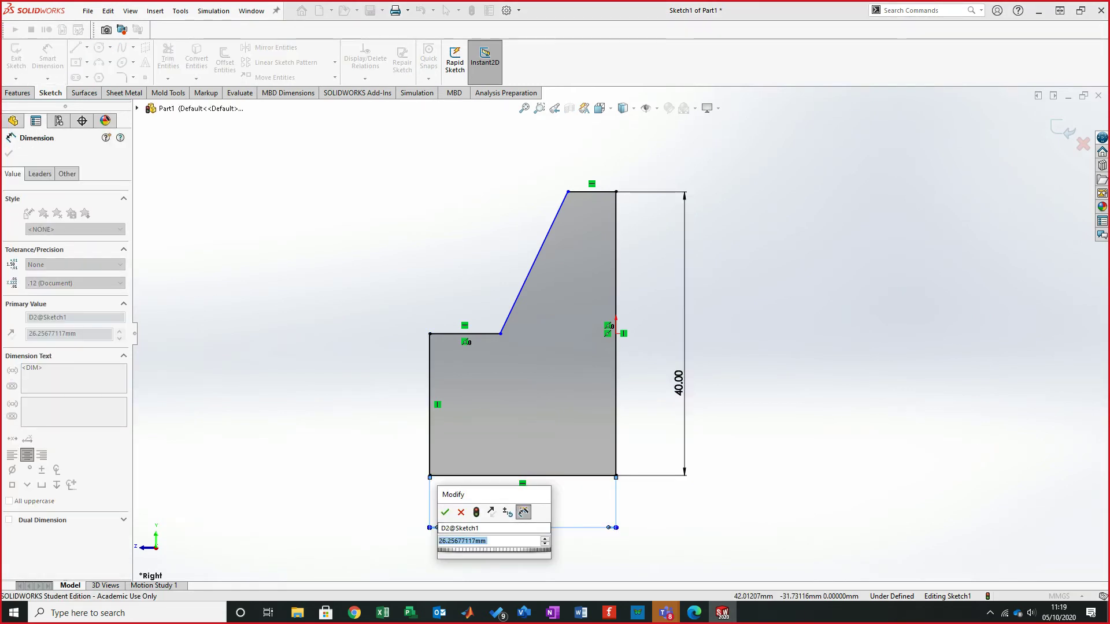
pyautogui.write('50')
pyautogui.press('Return')
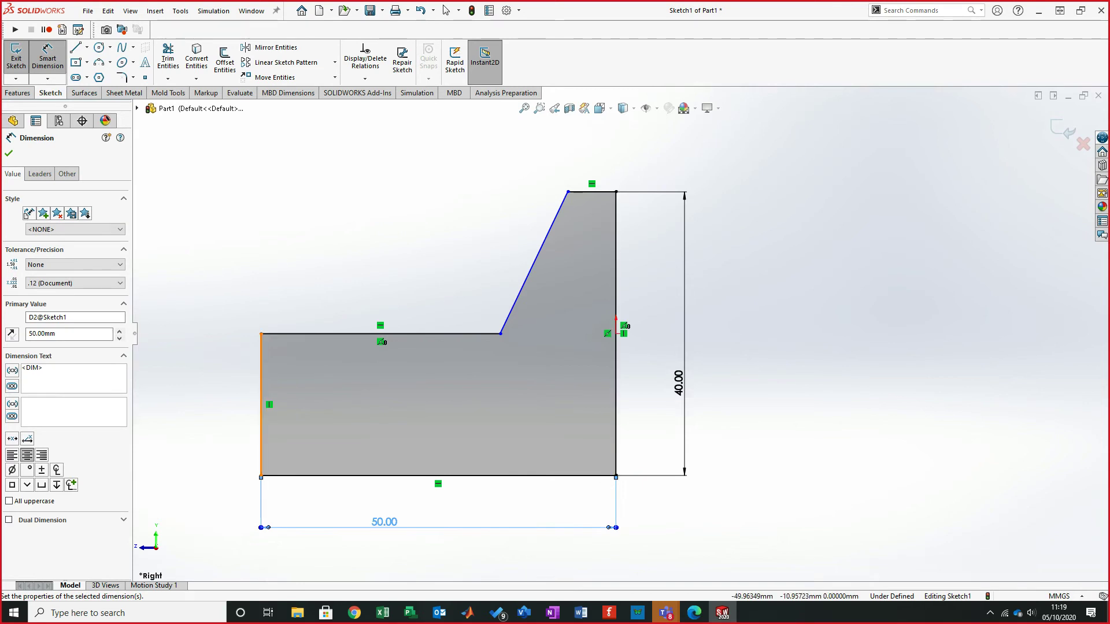
pyautogui.click(261, 405)
pyautogui.click(222, 399)
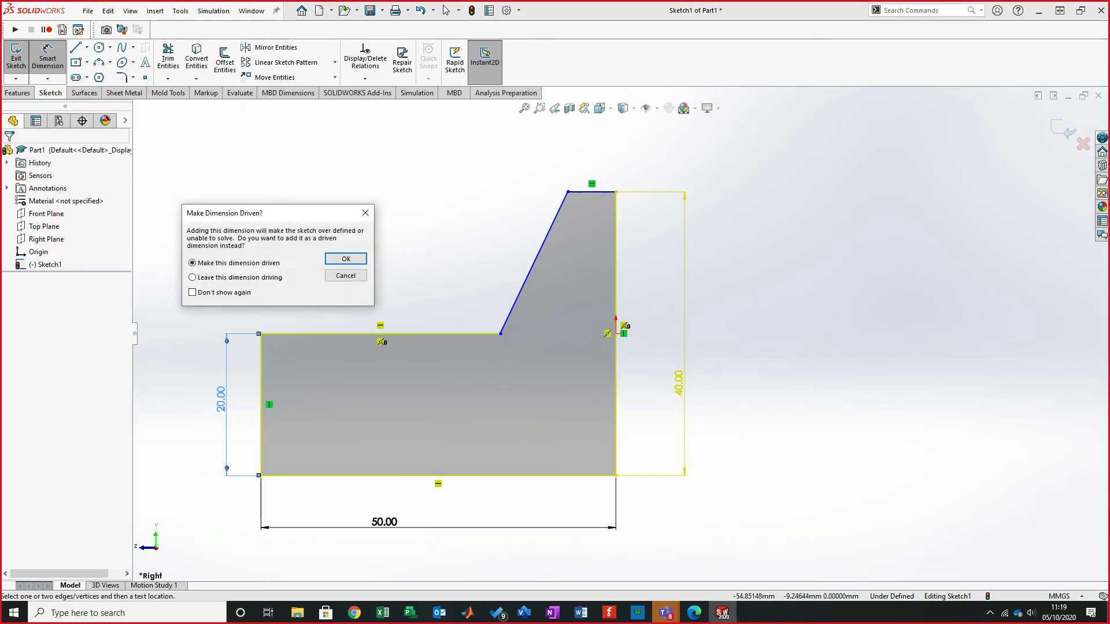
pyautogui.click(346, 276)
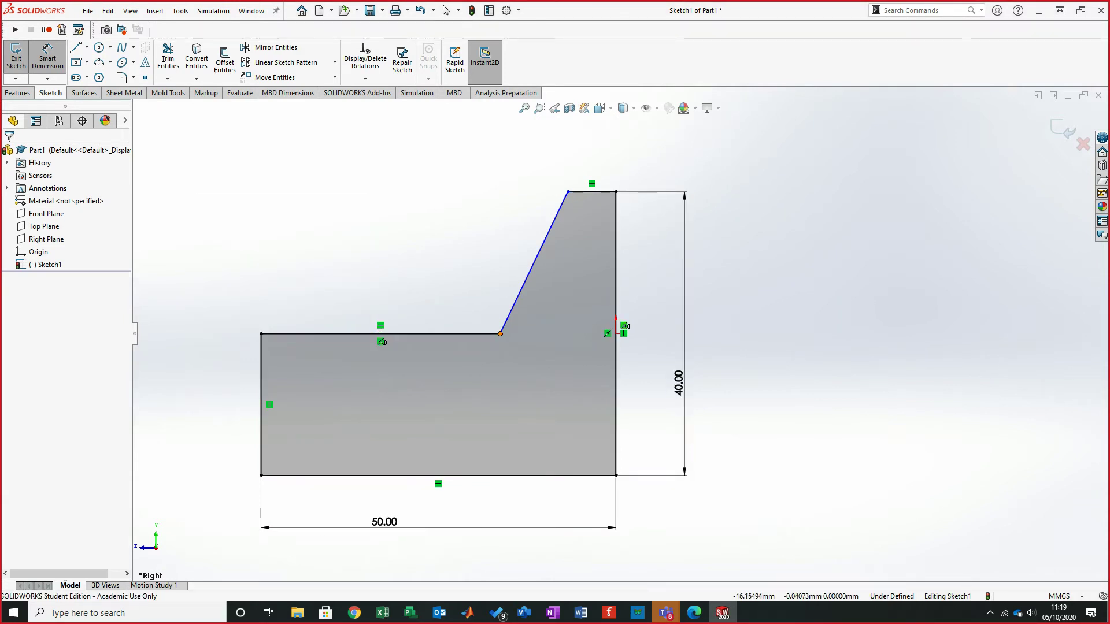
# - Dimension the horizontal distance from the foot of the sloped line to the origin as 12.5 mm
pyautogui.click(500, 334)
pyautogui.click(615, 347)
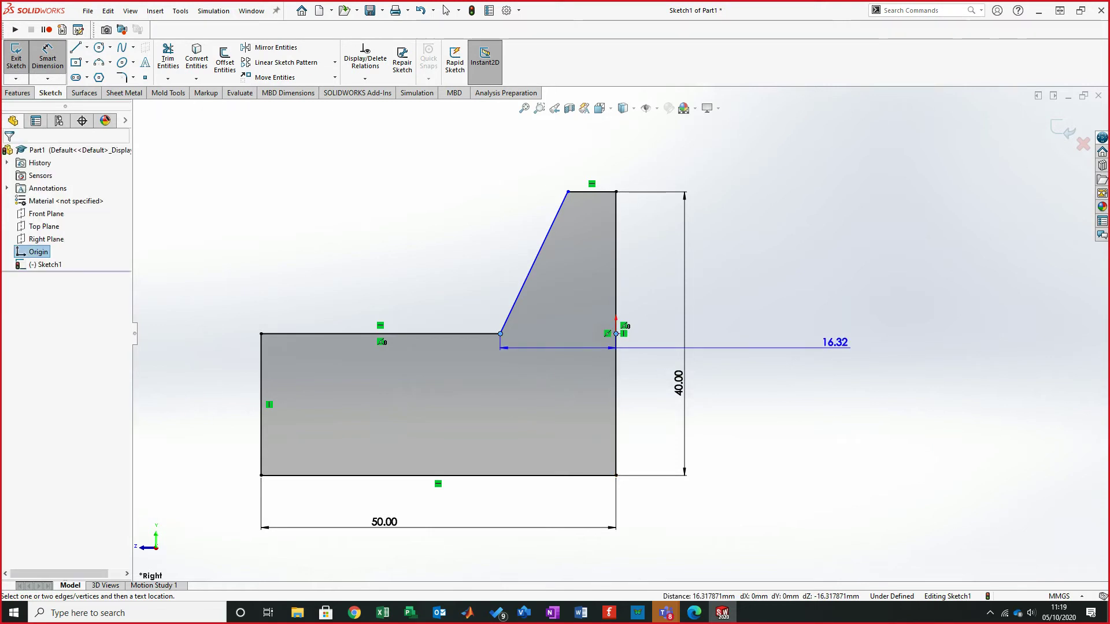
pyautogui.click(835, 342)
pyautogui.write('12.5')
pyautogui.press('Return')
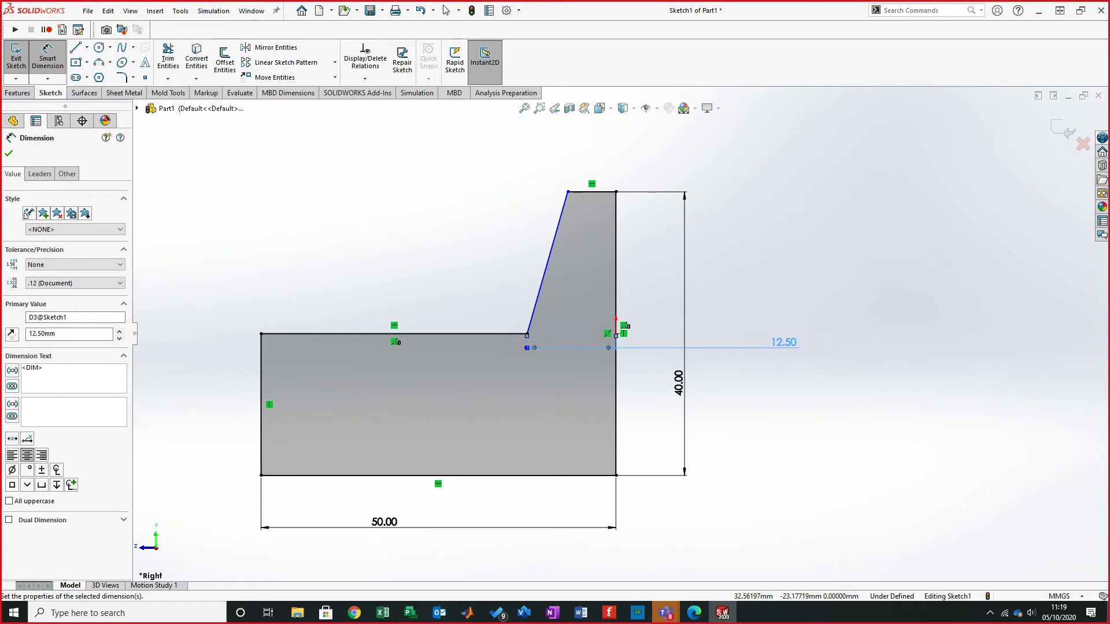
pyautogui.click(489, 245)
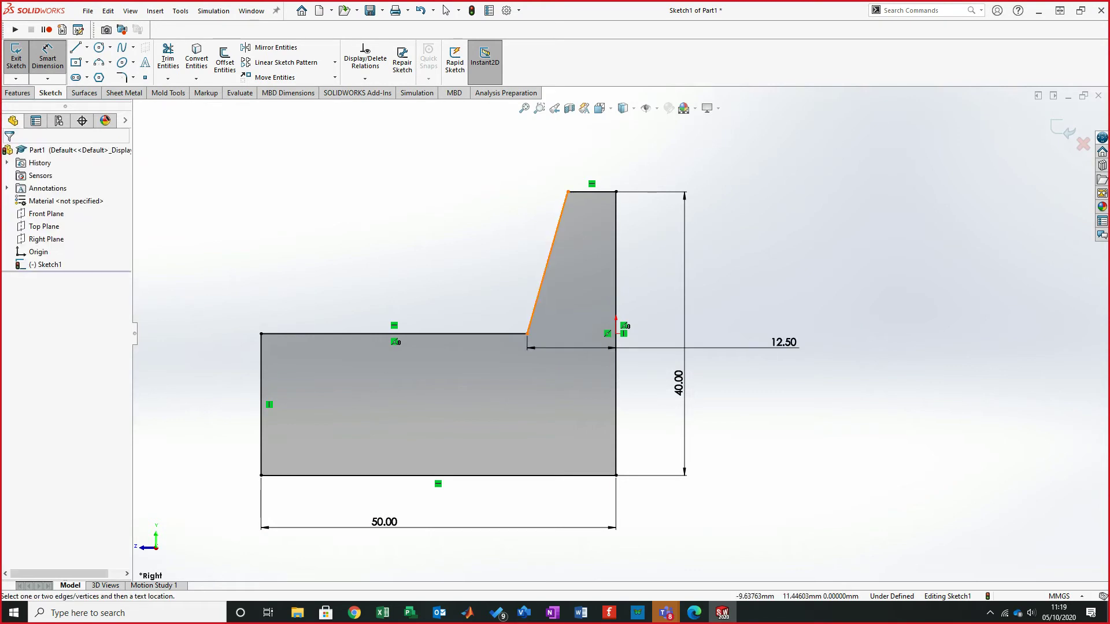
# - Dimension the angle between the sloped line and the right vertical line as 15 degrees
pyautogui.click(547, 265)
pyautogui.click(616, 269)
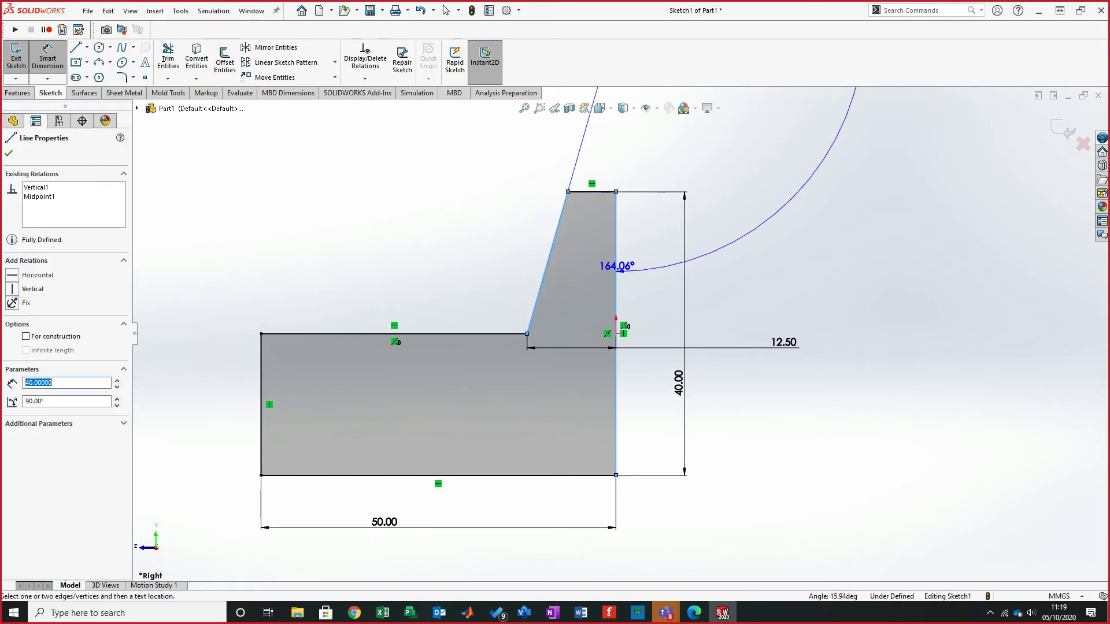
pyautogui.click(577, 301)
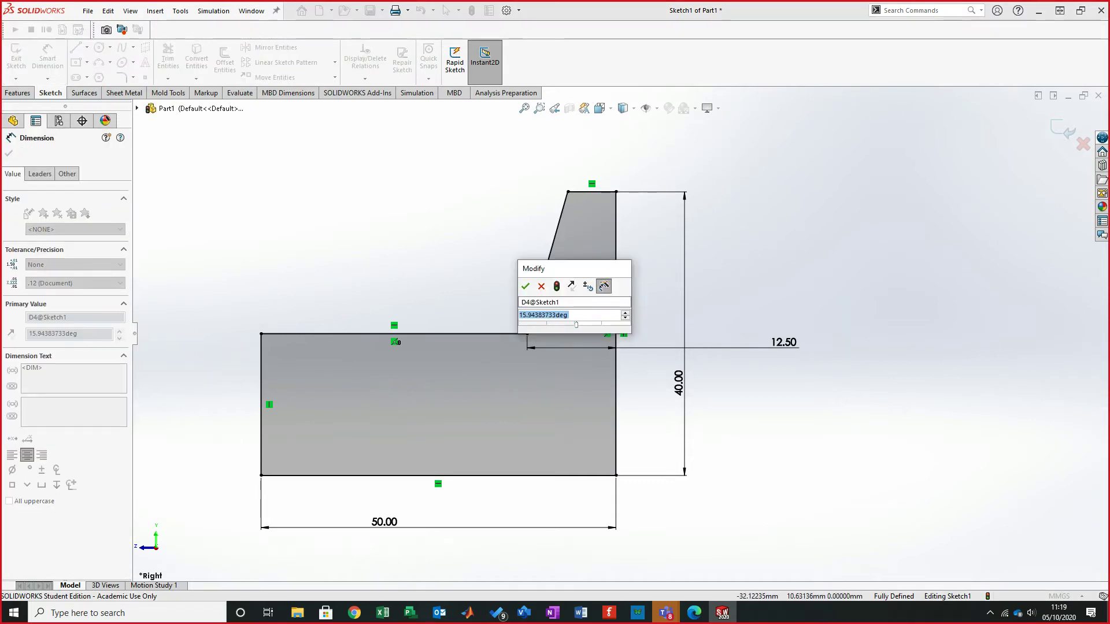
pyautogui.write('15')
pyautogui.press('Return')
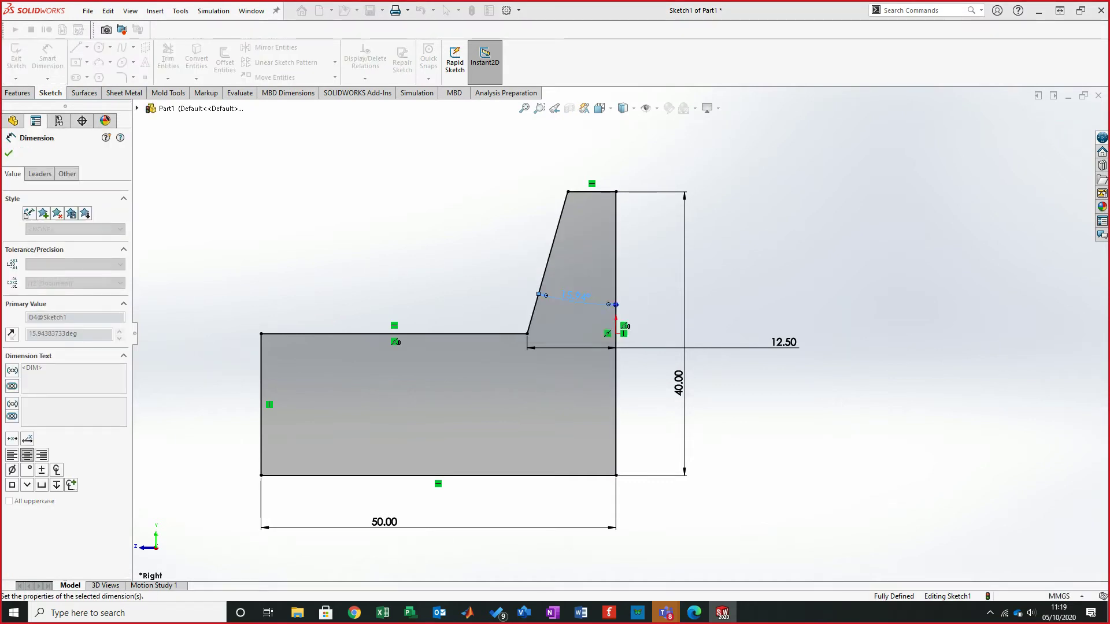
# - Set the angle between the sloped line and the vertical line to 9.5 degrees and reposition its dimension beside the sloped line
pyautogui.scroll(3, 616, 332)
pyautogui.scroll(-2, 398, 241)
pyautogui.press('Escape')
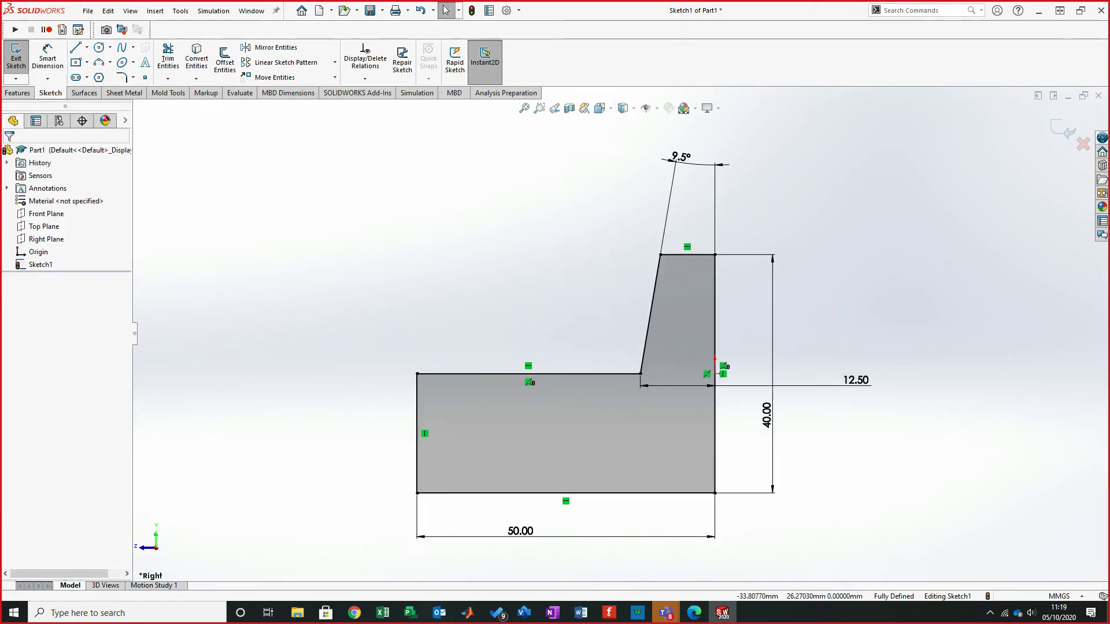
pyautogui.click(681, 164)
pyautogui.moveTo(681, 156)
pyautogui.mouseDown()
pyautogui.moveTo(584, 280)
pyautogui.moveTo(588, 298)
pyautogui.mouseUp()
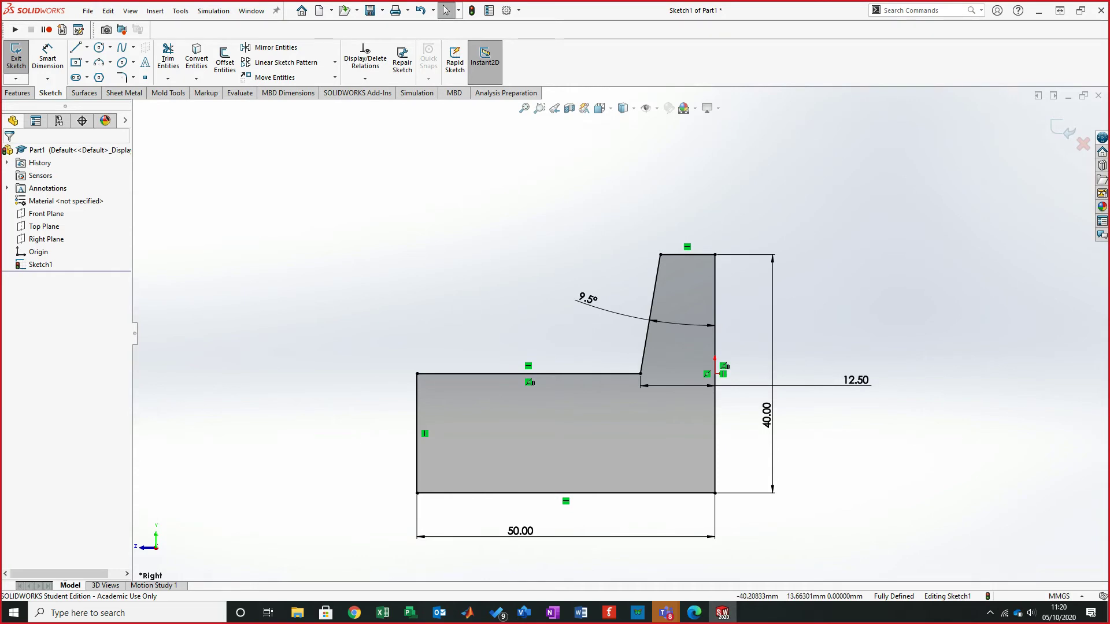
# - Check the tutorial sketch and create a blind surface extrusion of the profile 100 mm deep, without capped ends
pyautogui.hotkey('alt', 'Tab')
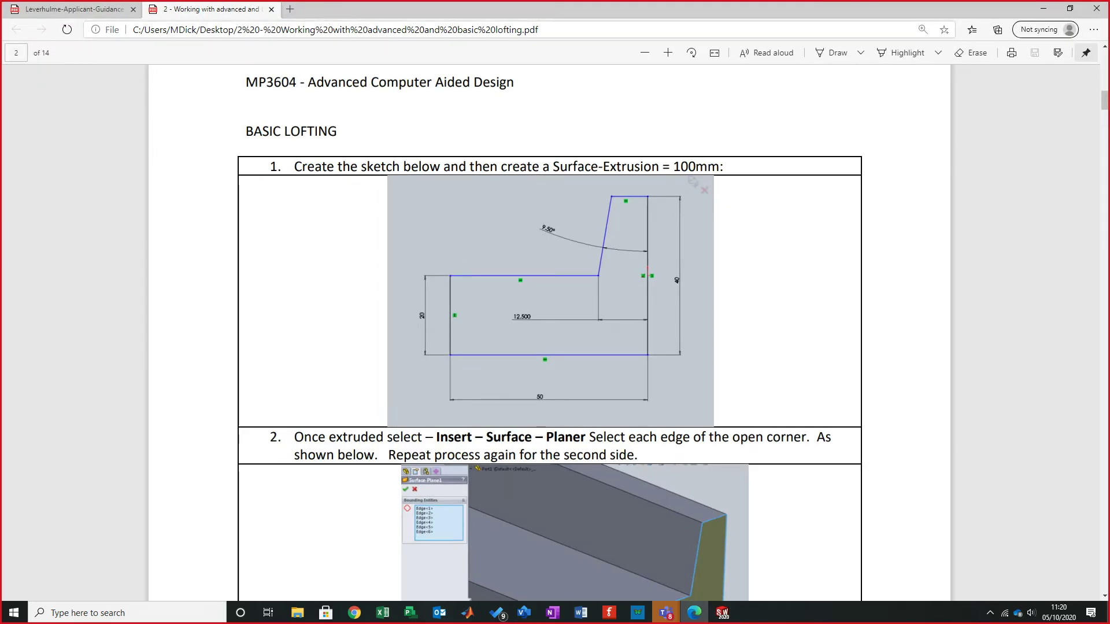
pyautogui.hotkey('alt', 'Tab')
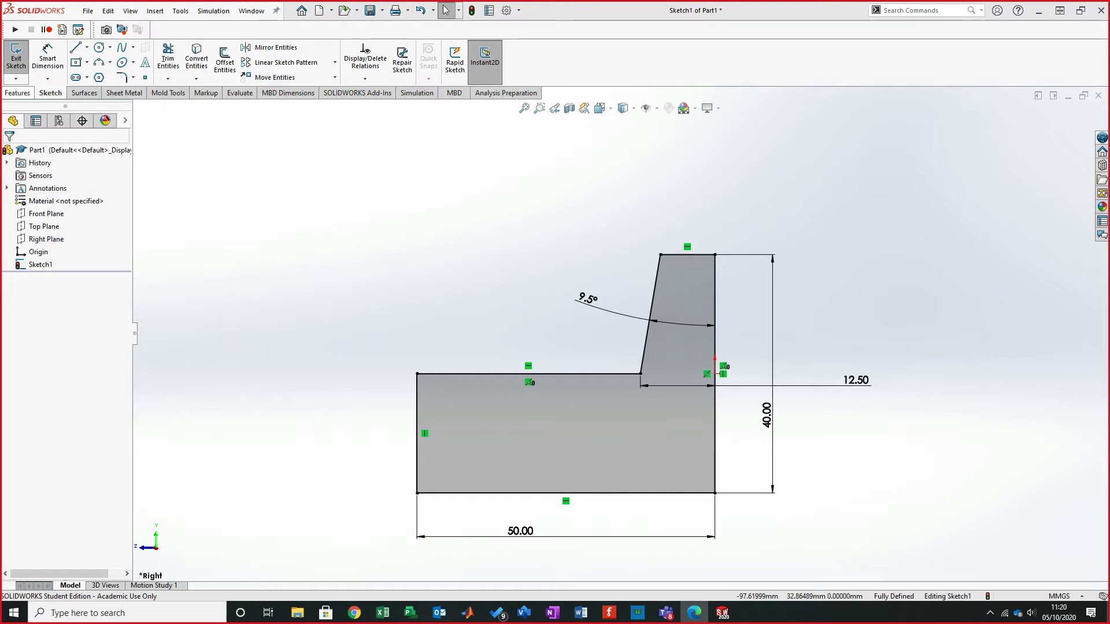
pyautogui.click(84, 93)
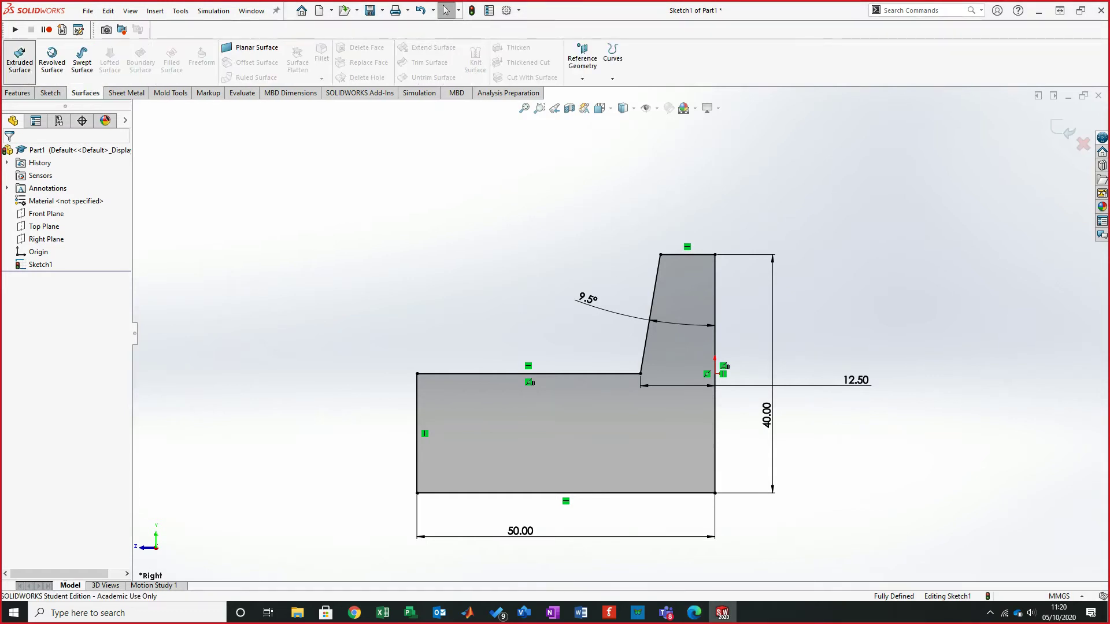
pyautogui.click(19, 58)
pyautogui.moveTo(60, 264); pyautogui.dragTo(23, 263)
pyautogui.write('100')
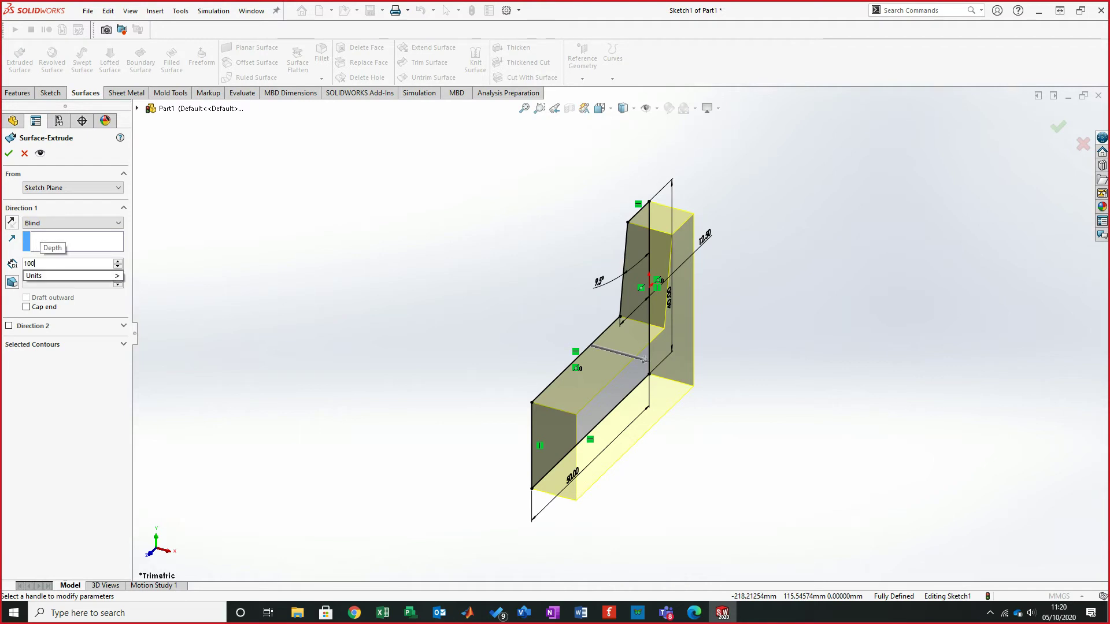
pyautogui.press('Return')
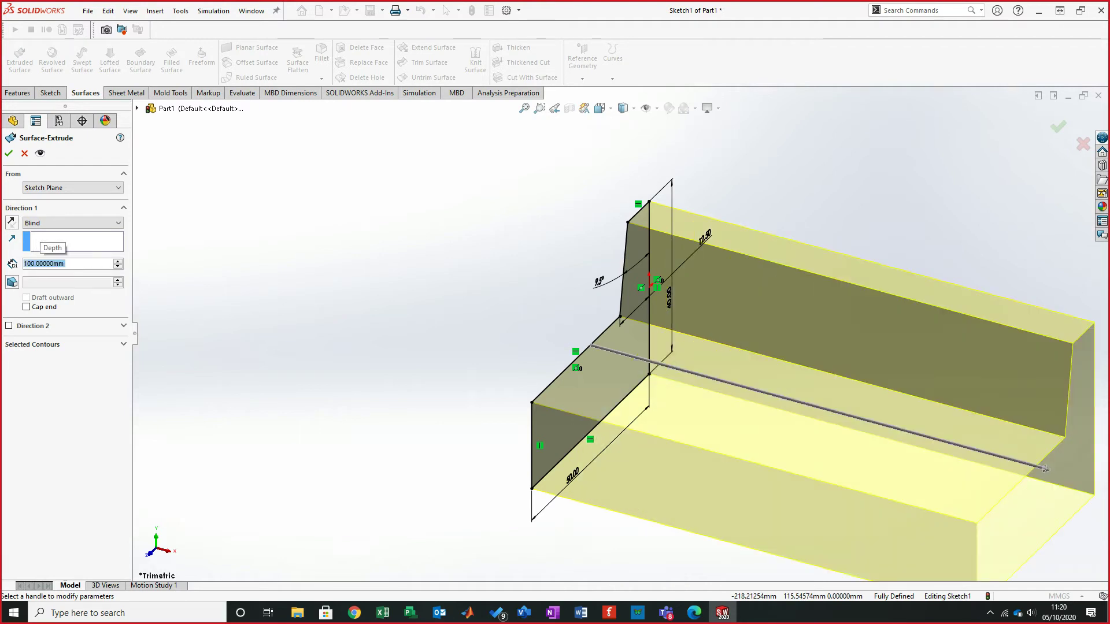
pyautogui.click(26, 307)
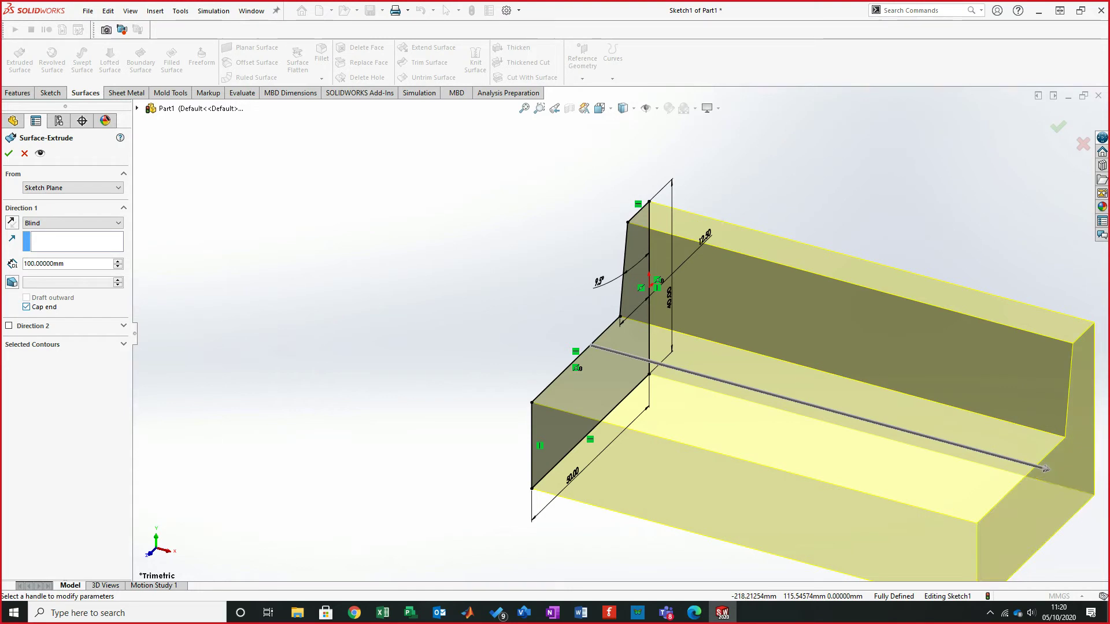
pyautogui.click(26, 307)
pyautogui.click(9, 153)
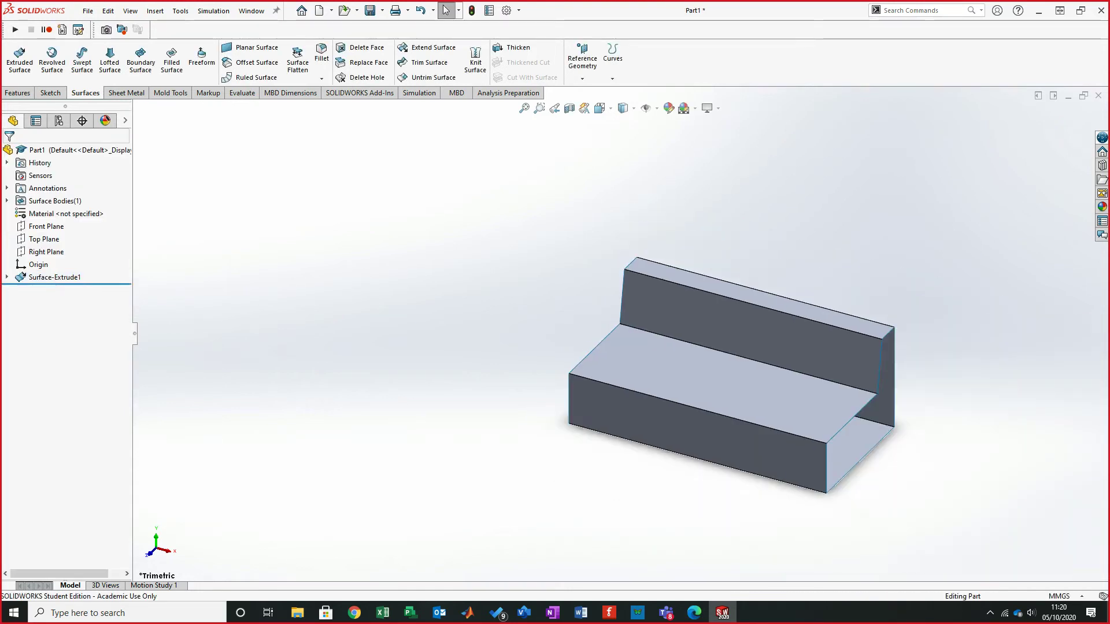
# - Rename the extruded surface feature as "Main Body"
pyautogui.scroll(-2, 844, 364)
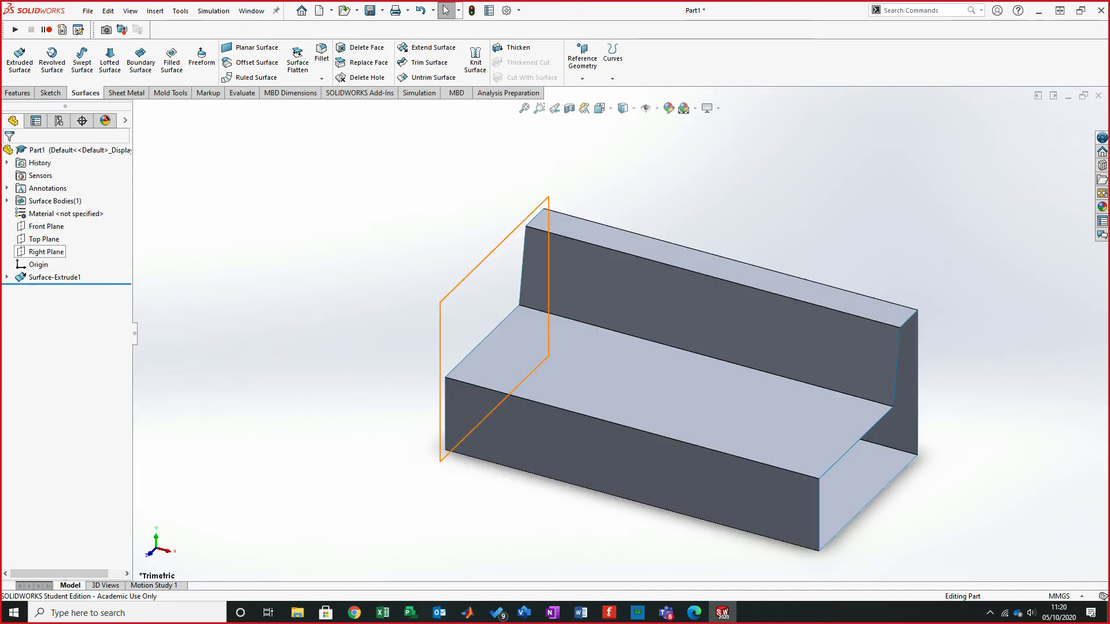
pyautogui.click(54, 277)
pyautogui.click(54, 277)
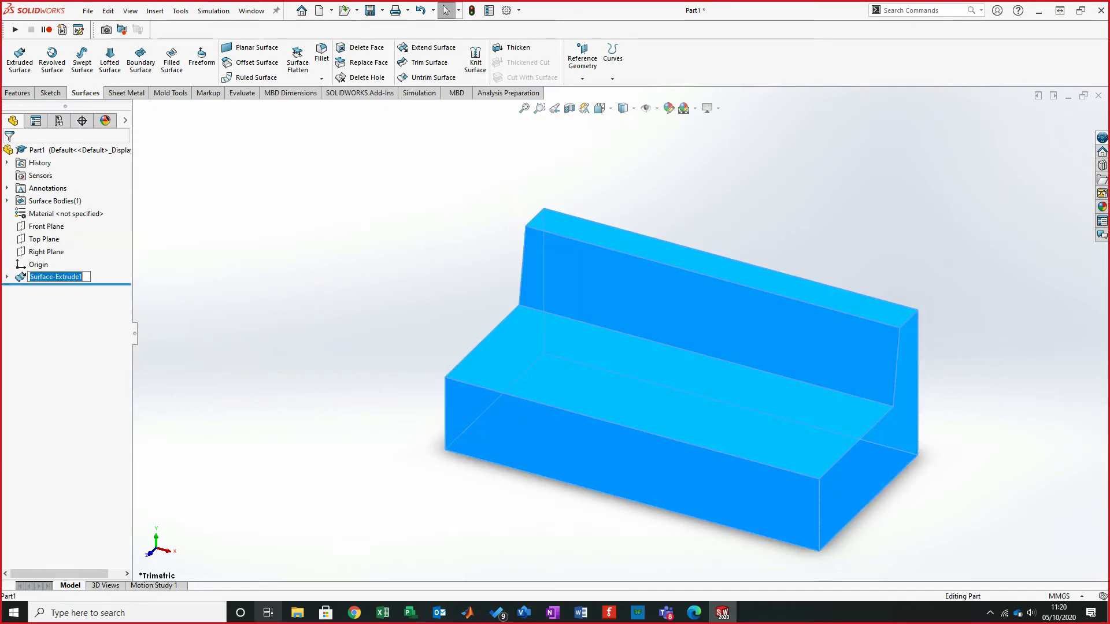
pyautogui.write('Main Body')
pyautogui.press('Return')
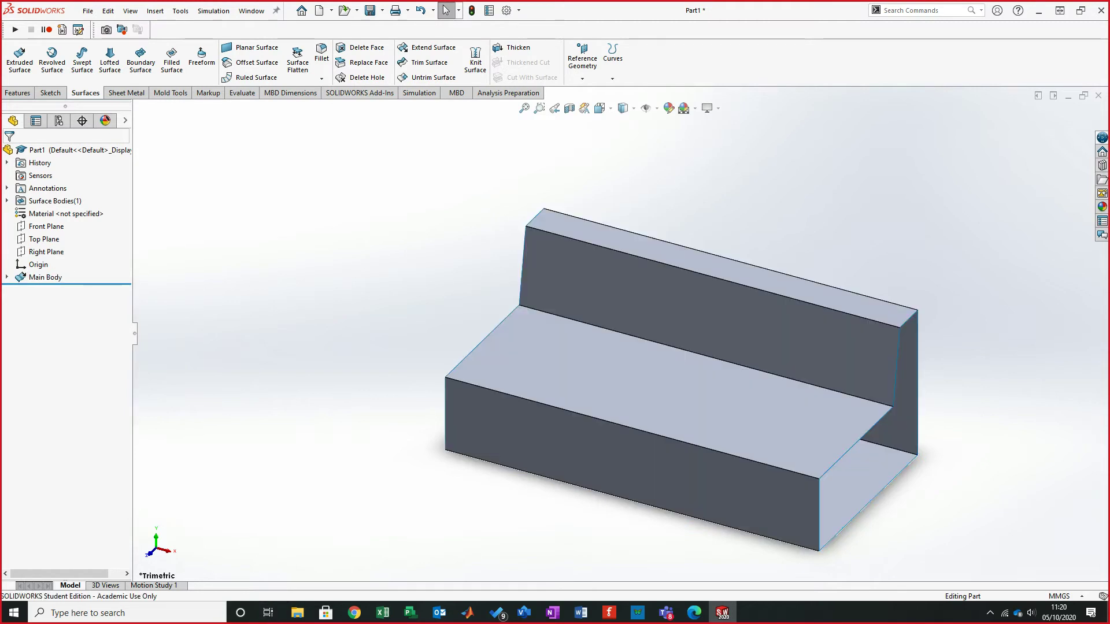
# - Close the open right end of the extruded body with a planar surface bounded by its end edges
pyautogui.click(250, 48)
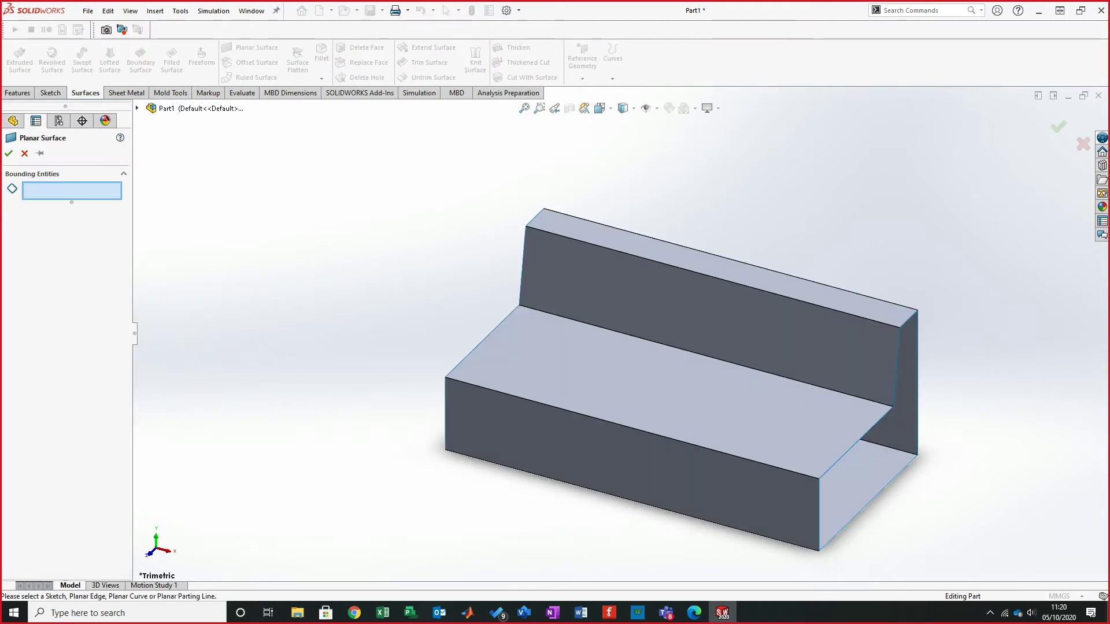
pyautogui.moveTo(791, 193); pyautogui.dragTo(1000, 579)
pyautogui.click(9, 153)
# - Rename the planar surface on the body's right end as "Side End R"
pyautogui.rightClick(58, 289)
pyautogui.press('Escape')
pyautogui.click(45, 277)
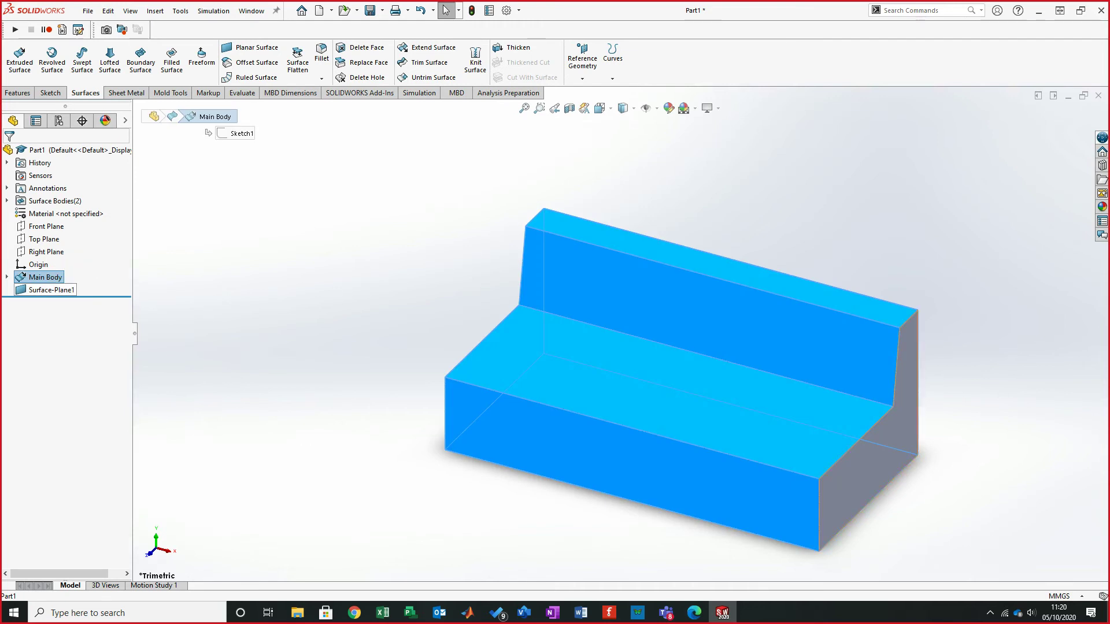
pyautogui.click(50, 290)
pyautogui.click(51, 290)
pyautogui.write('L')
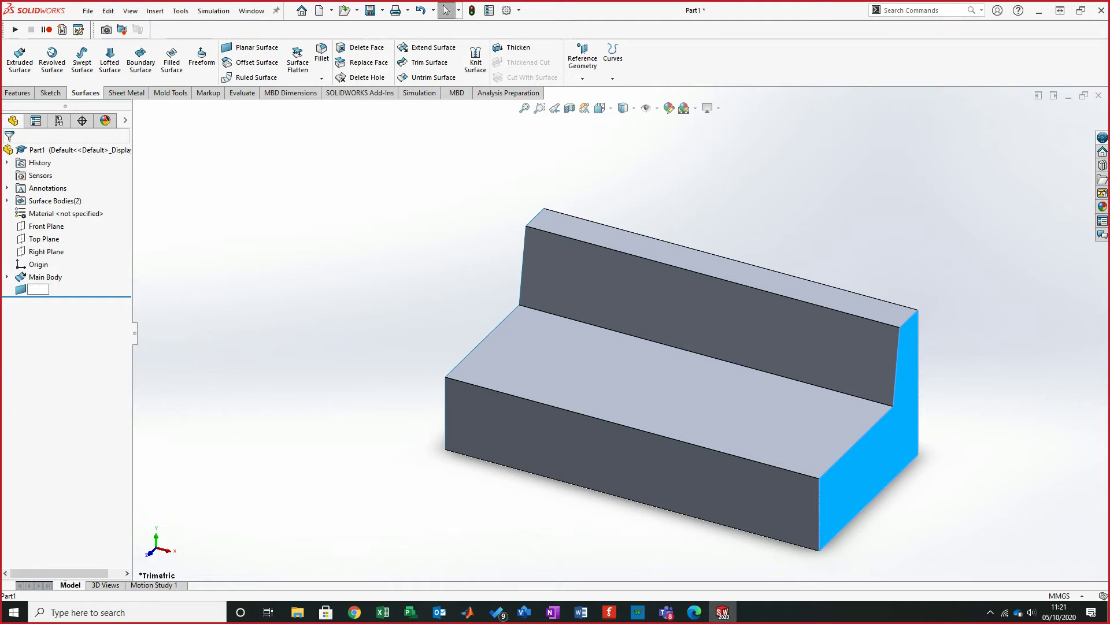
pyautogui.press('BackSpace')
pyautogui.write('Side End')
pyautogui.press('BackSpace')
pyautogui.press('Return')
# - Close the open left end of the extruded body with a planar surface bounded by its six end edges
pyautogui.moveTo(572, 373); pyautogui.dragTo(667, 378, button='middle')
pyautogui.click(249, 47)
pyautogui.moveTo(404, 277); pyautogui.dragTo(552, 503)
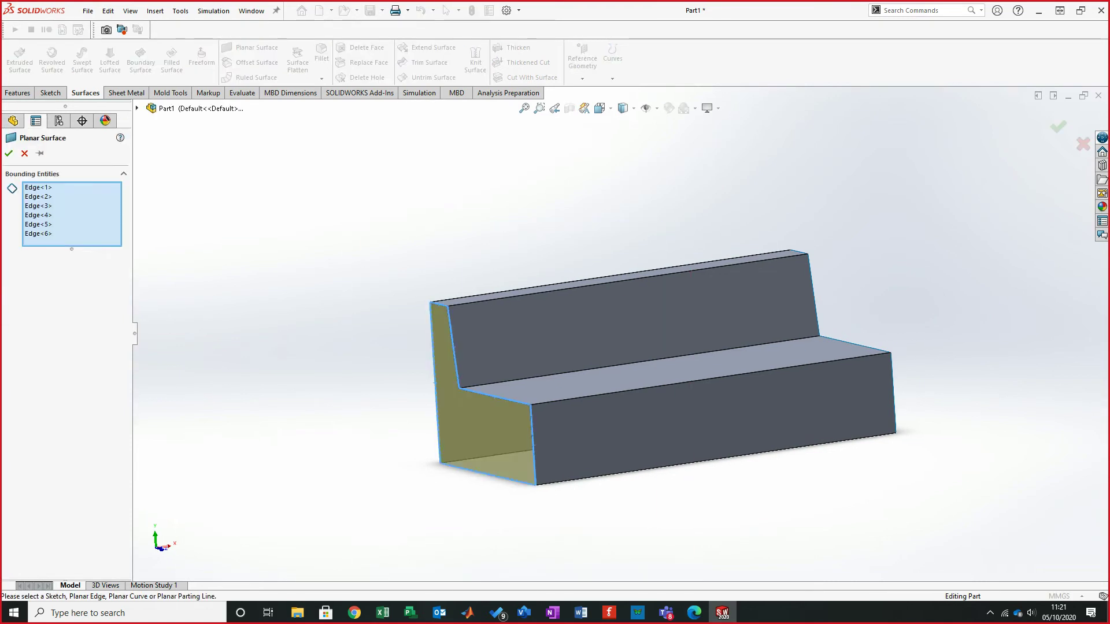
pyautogui.click(9, 153)
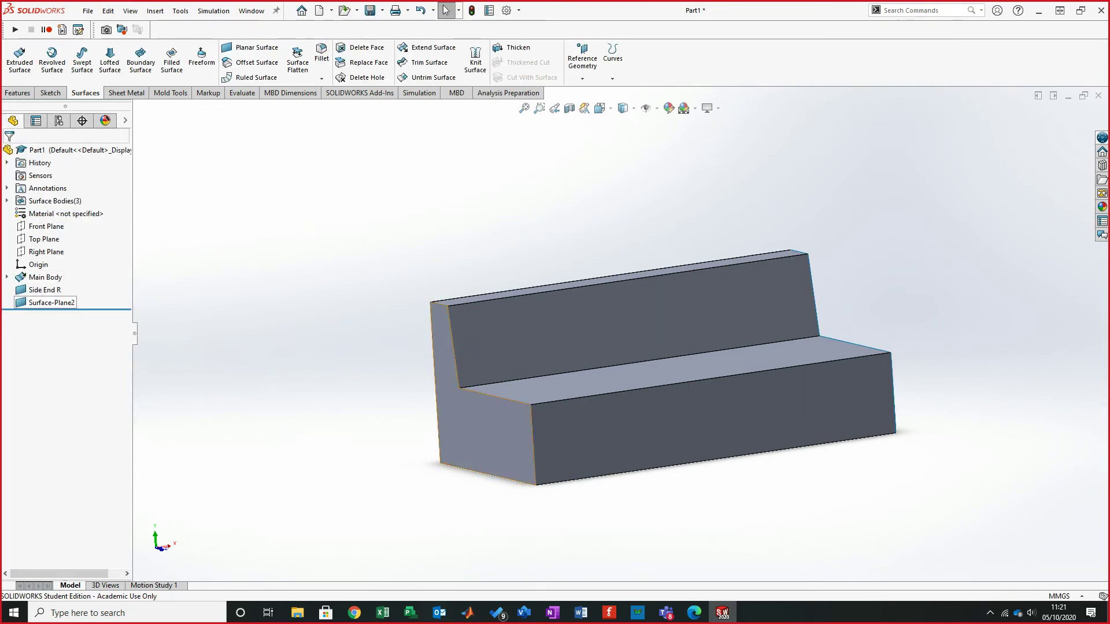
# - Rename the planar surface on the body's left end as "Side End L"
pyautogui.rightClick(50, 303)
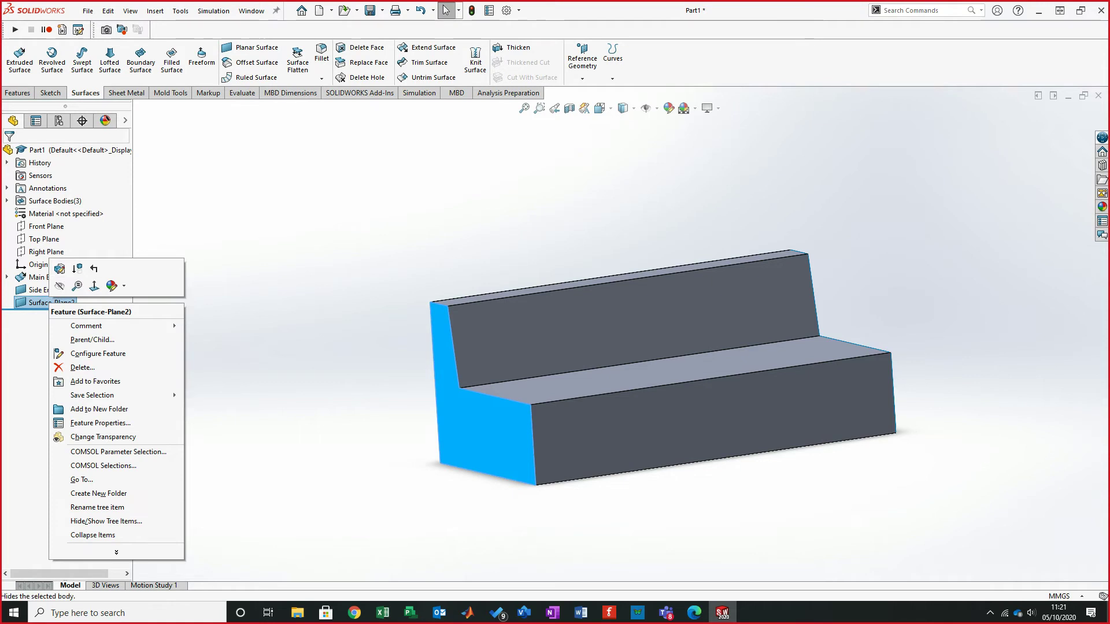
pyautogui.click(41, 290)
pyautogui.click(45, 302)
pyautogui.press('F2')
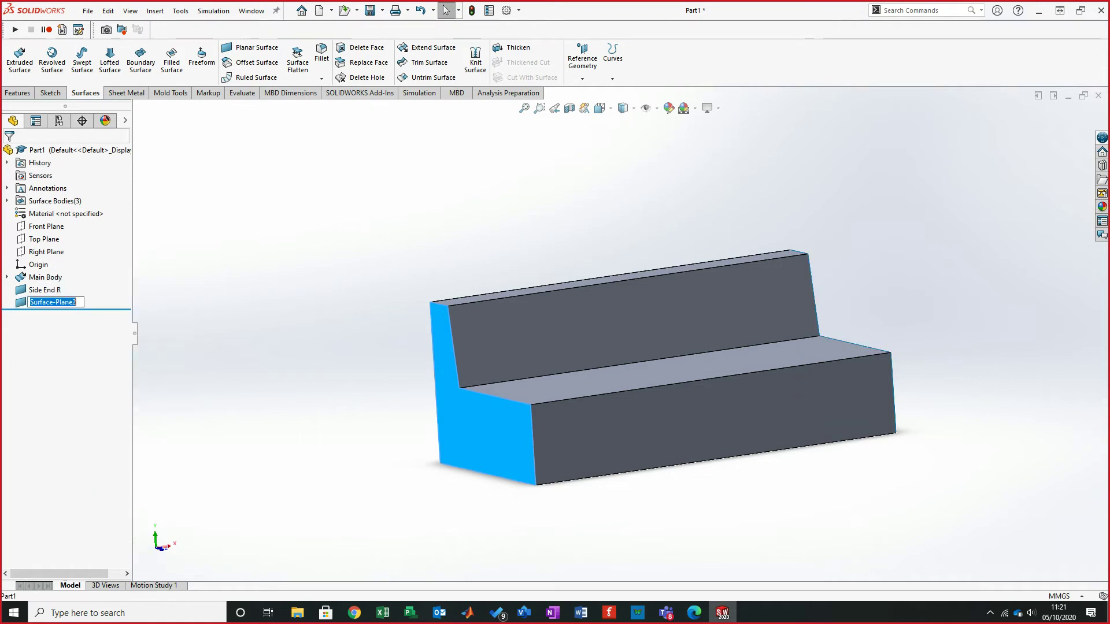
pyautogui.write('Side End ')
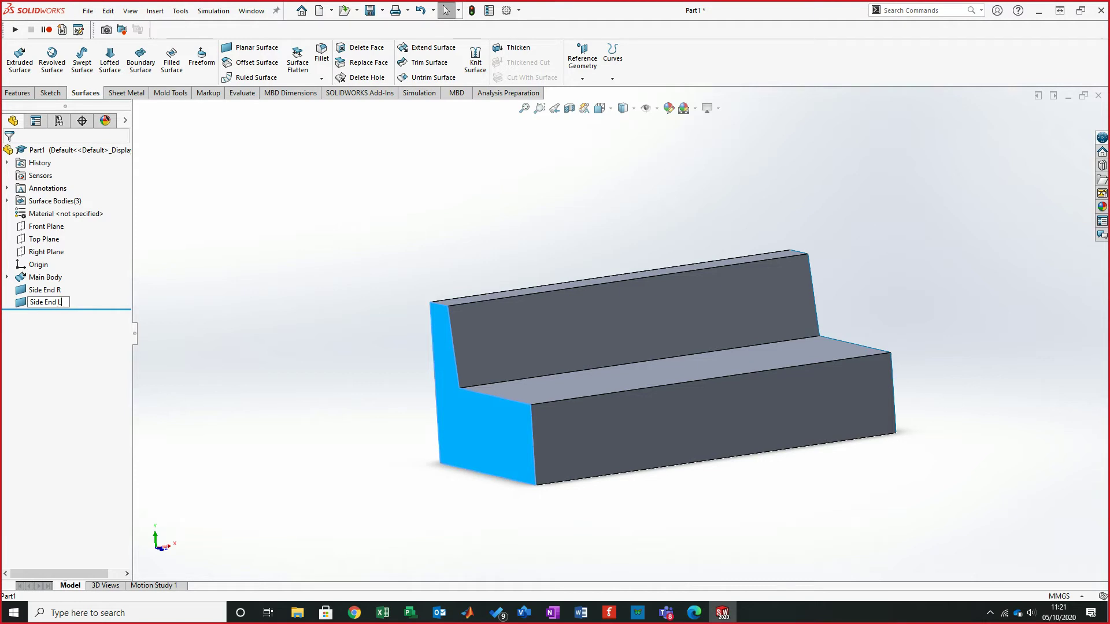
pyautogui.write('L')
pyautogui.press('Return')
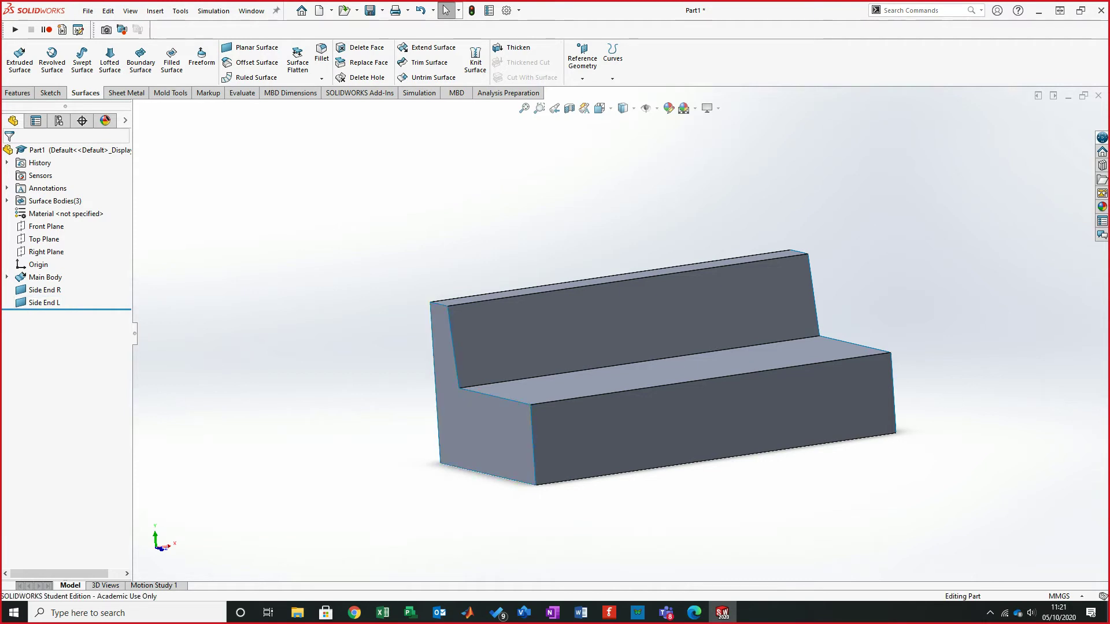
# - Group Main Body, Side End R and Side End L in a new folder and try to name it "Main body"
pyautogui.click(45, 277)
pyautogui.keyDown('shift'); pyautogui.click(44, 302); pyautogui.keyUp('shift')
pyautogui.rightClick(49, 303)
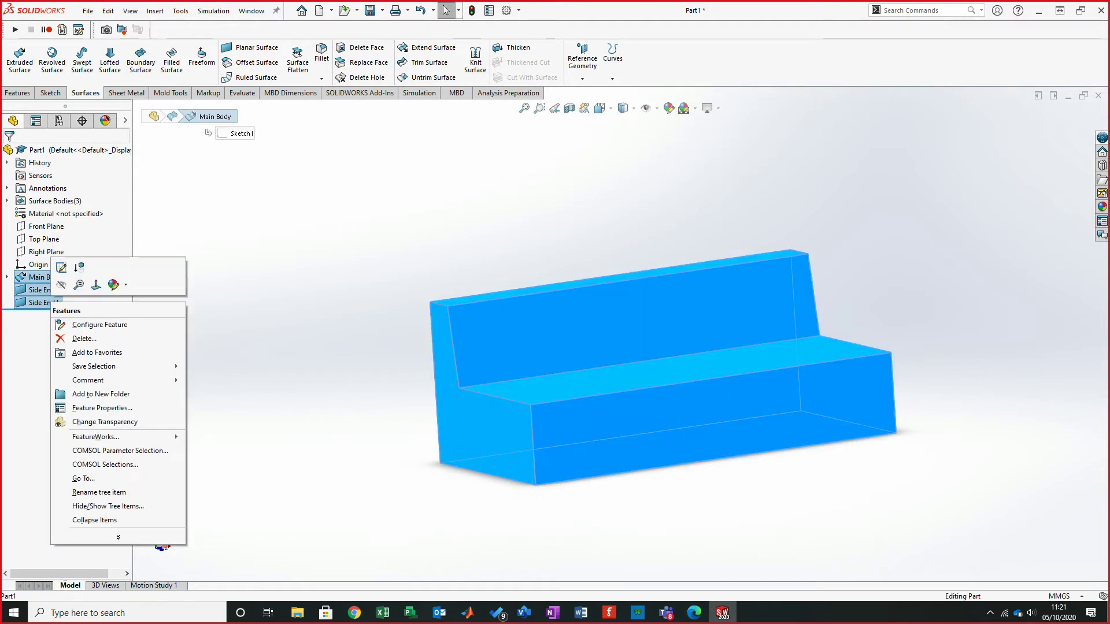
pyautogui.click(101, 393)
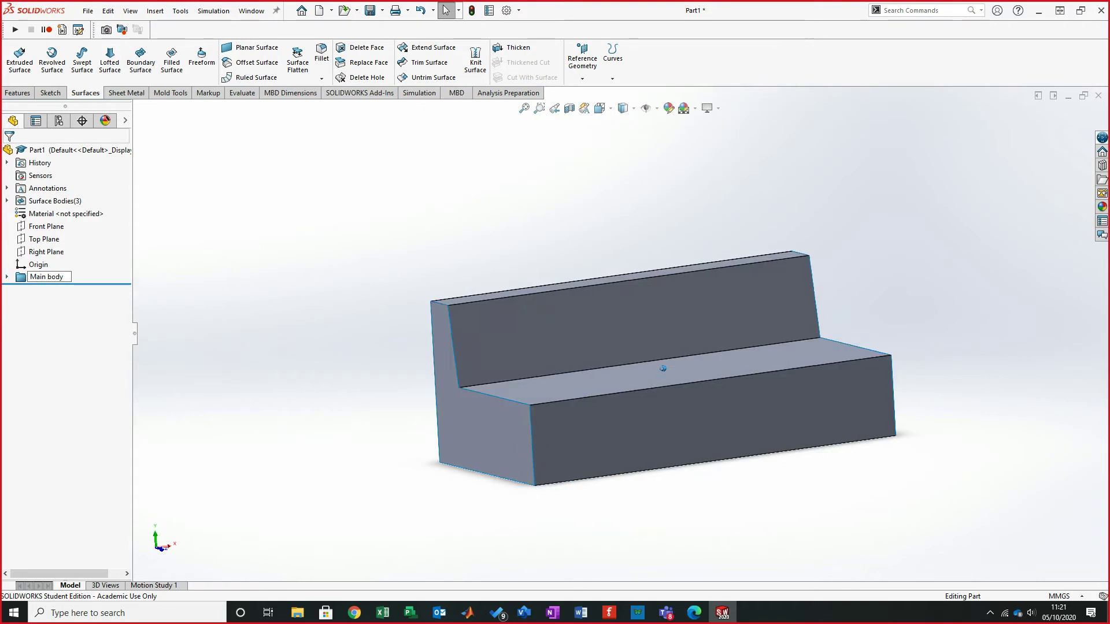
pyautogui.press('Return')
pyautogui.moveTo(664, 369); pyautogui.dragTo(663, 369, button='middle')
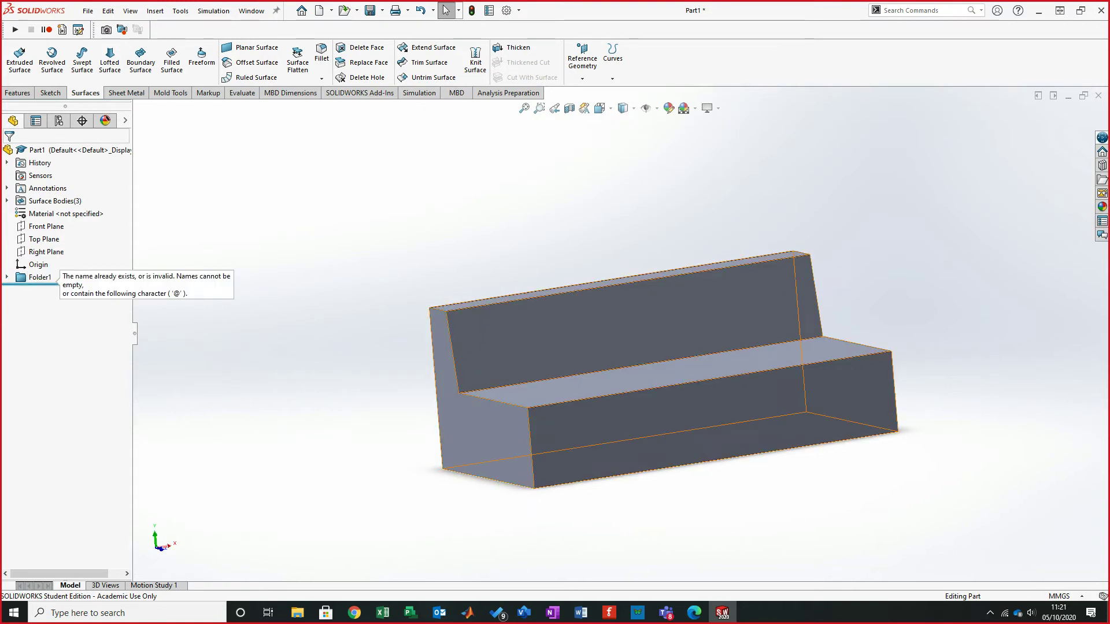
# - Rename the folder holding the three surface features as "MB"
pyautogui.rightClick(42, 277)
pyautogui.press('Escape')
pyautogui.click(42, 277)
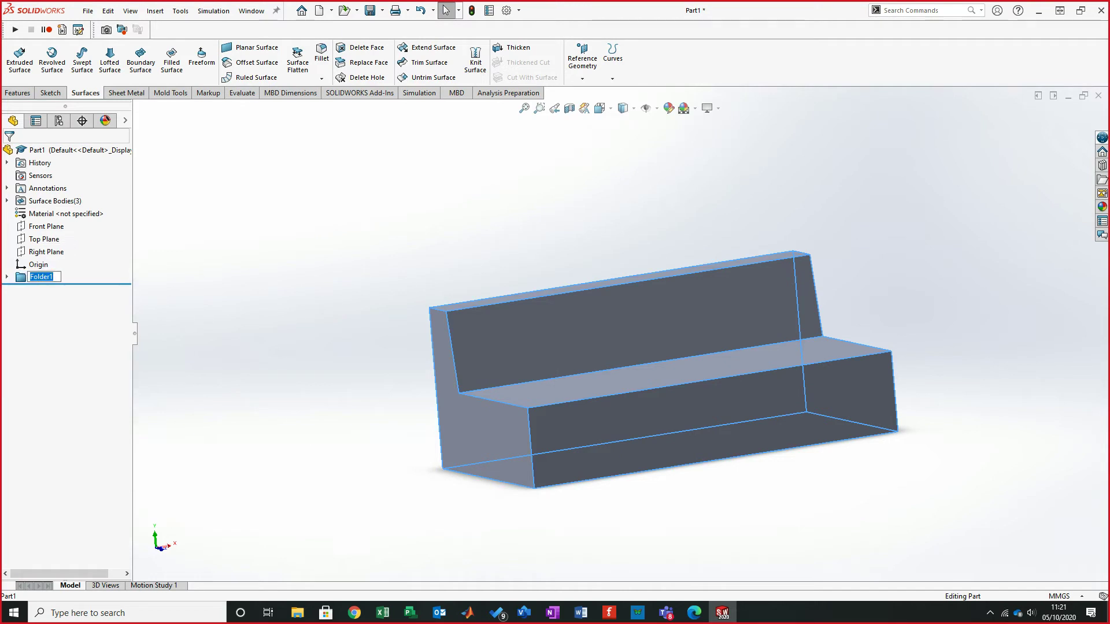
pyautogui.press('Return')
pyautogui.moveTo(663, 369); pyautogui.dragTo(658, 371, button='middle')
# - Check the tutorial's third instruction and start a new sketch on the upper face of the body's lower step
pyautogui.hotkey('alt', 'Tab')
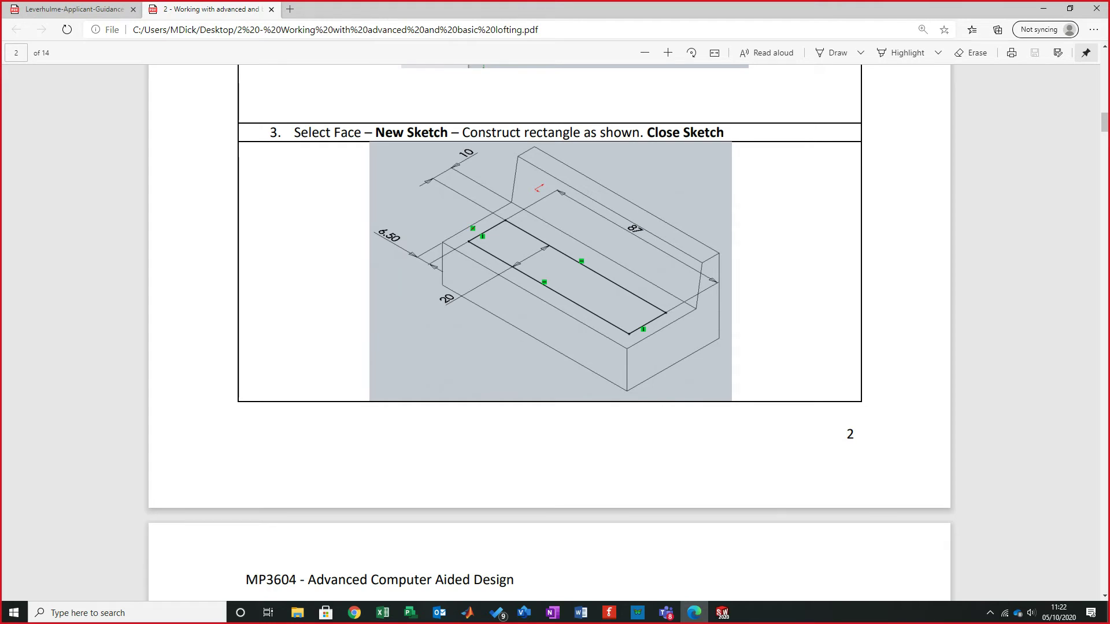
pyautogui.moveTo(636, 9); pyautogui.dragTo(0, 101)
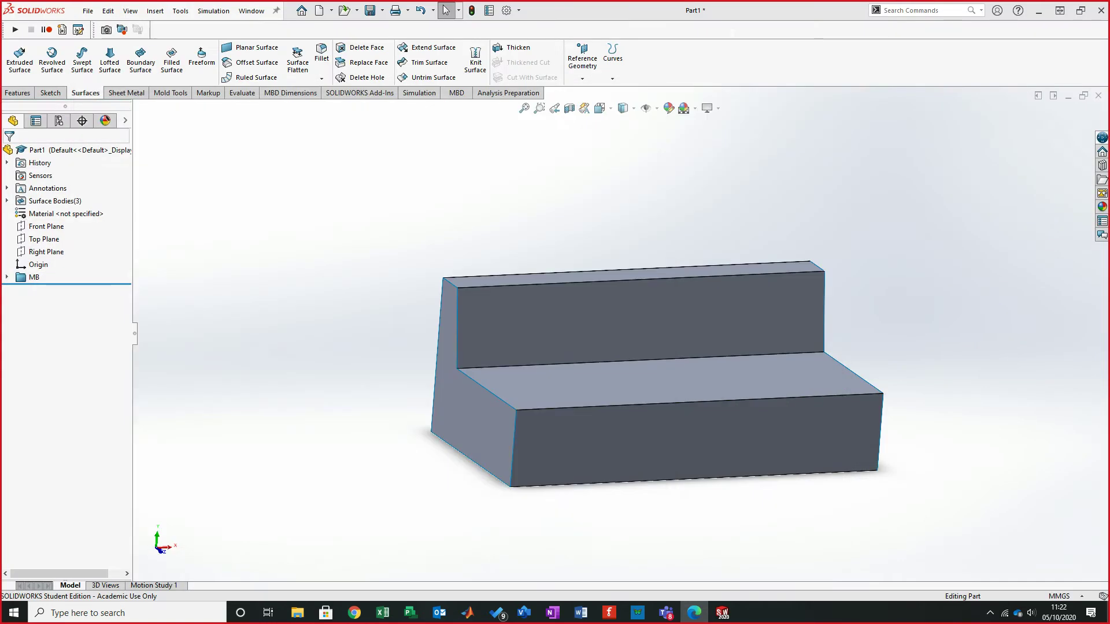
pyautogui.moveTo(661, 374); pyautogui.dragTo(598, 386, button='middle')
pyautogui.click(616, 375)
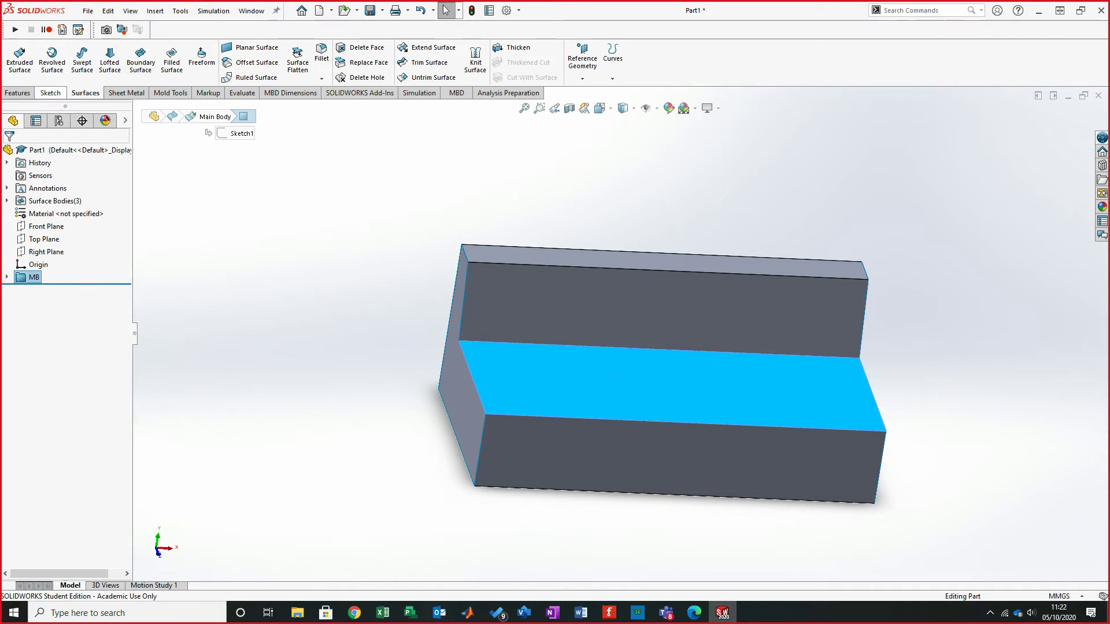
pyautogui.click(49, 92)
pyautogui.click(16, 58)
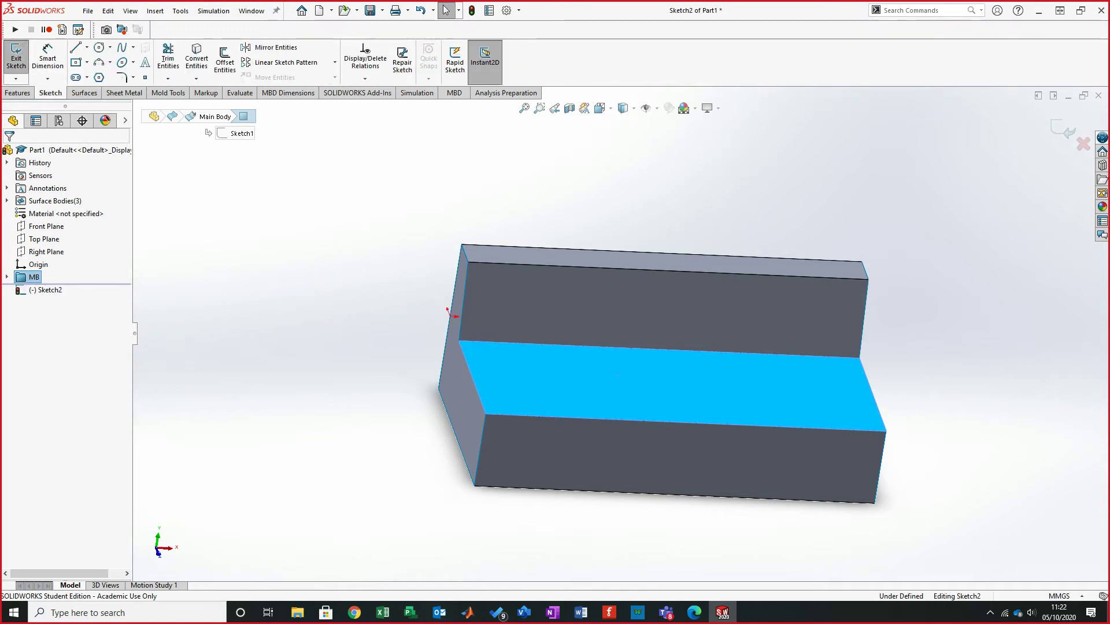
pyautogui.hotkey('ctrl', '8')
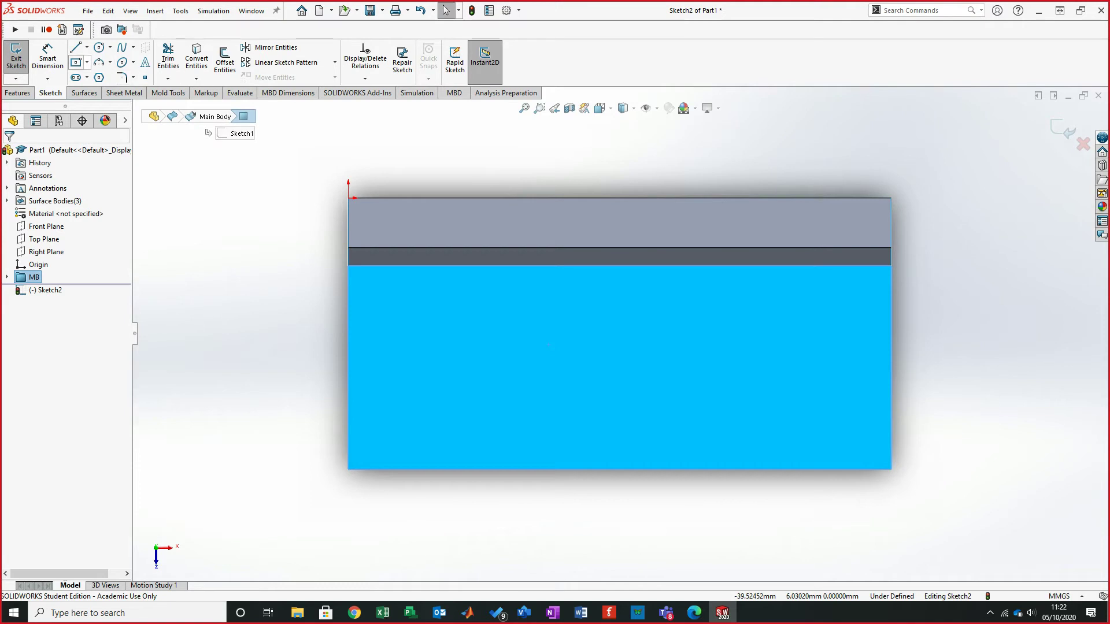
pyautogui.click(87, 62)
pyautogui.click(114, 77)
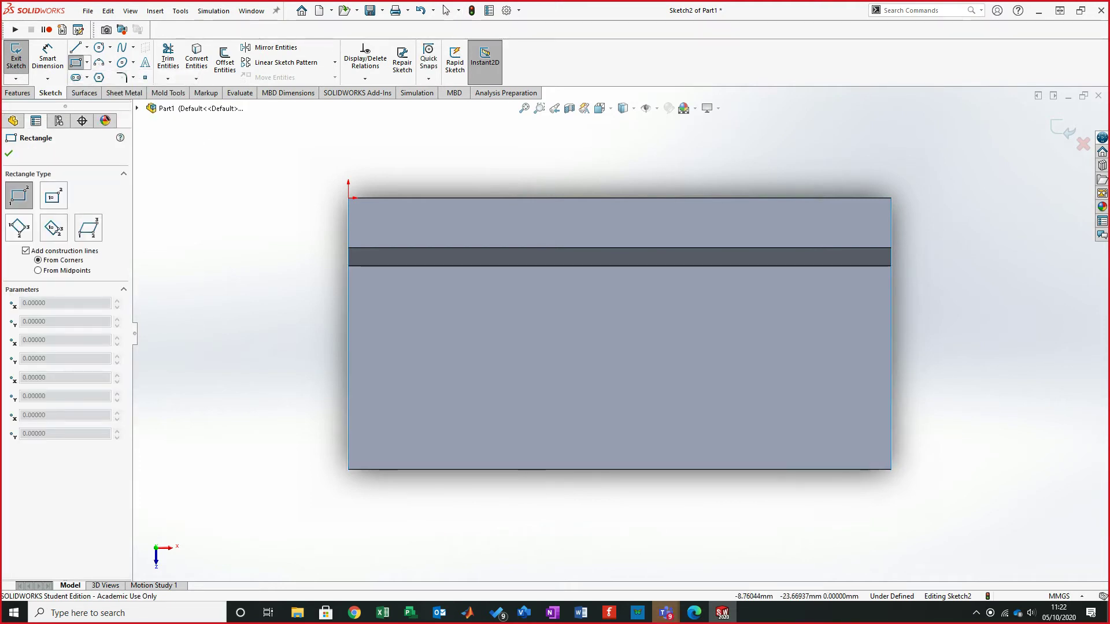
pyautogui.press('Escape')
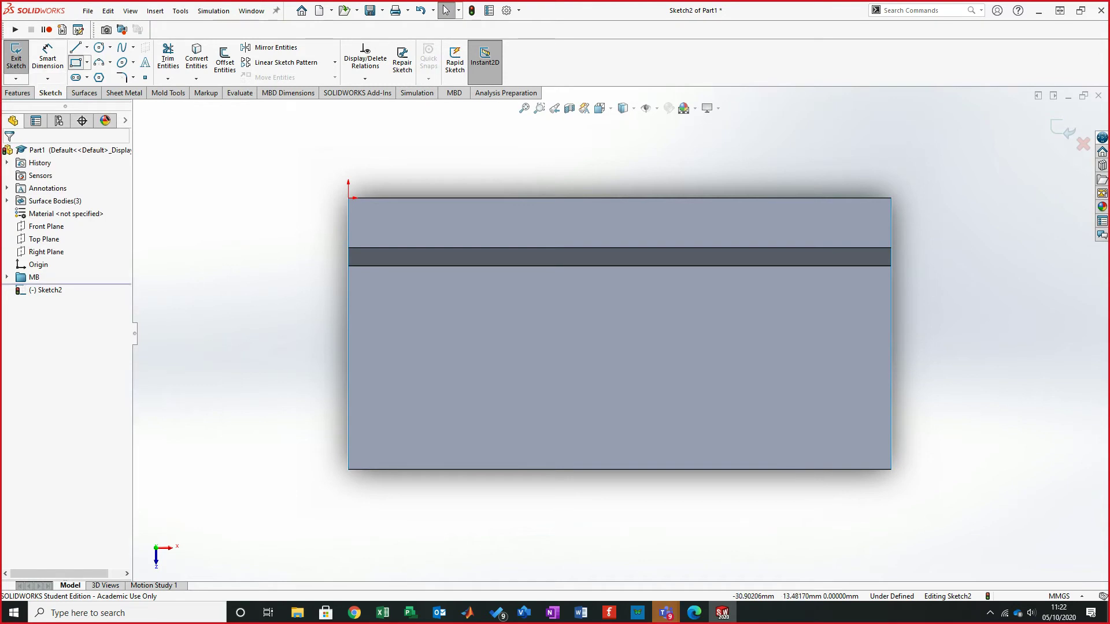
# - Draw a corner rectangle with diagonal construction lines, about 89 by 29 mm, inside the lower step's upper face
pyautogui.click(76, 62)
pyautogui.moveTo(384, 443); pyautogui.dragTo(866, 286)
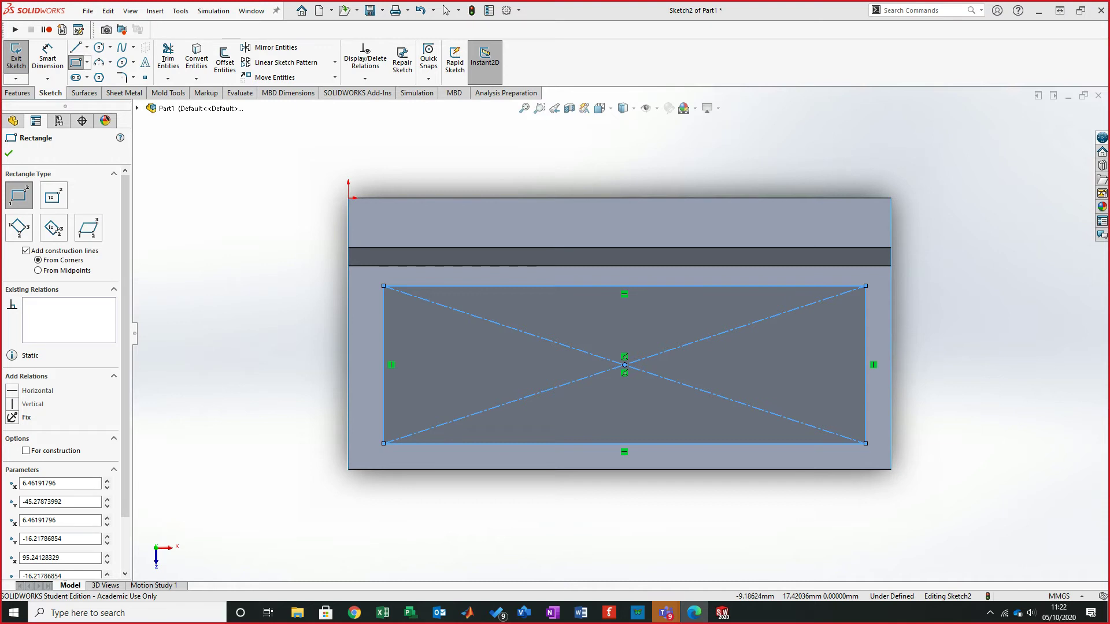
pyautogui.press('Escape')
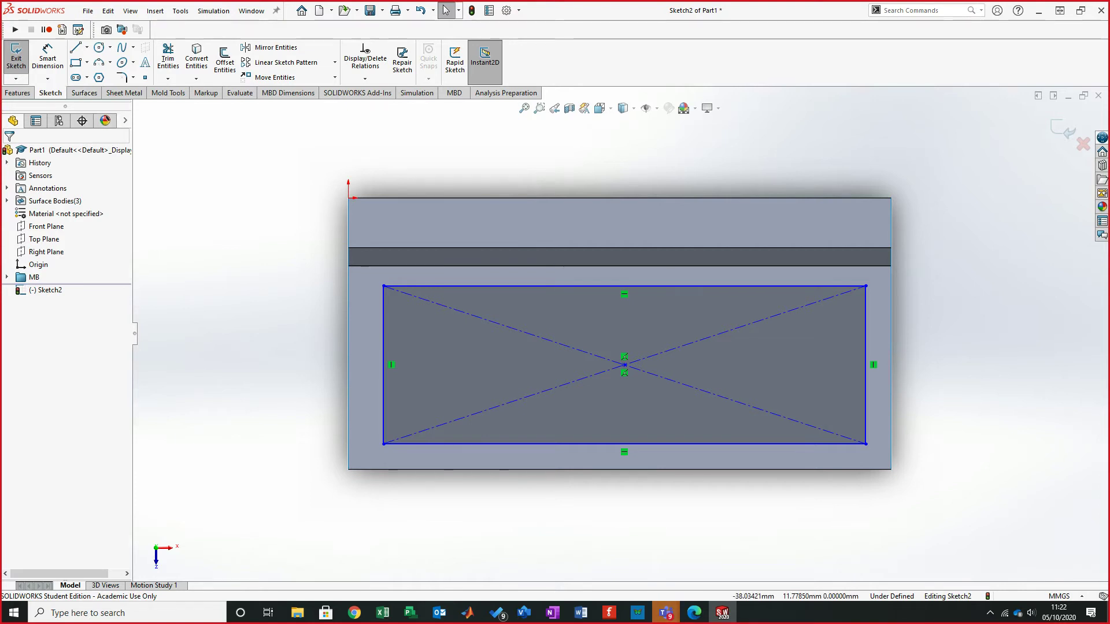
# - Dimension the rectangle's upper line 10 mm from the edge where the riser meets the lower step
pyautogui.click(48, 57)
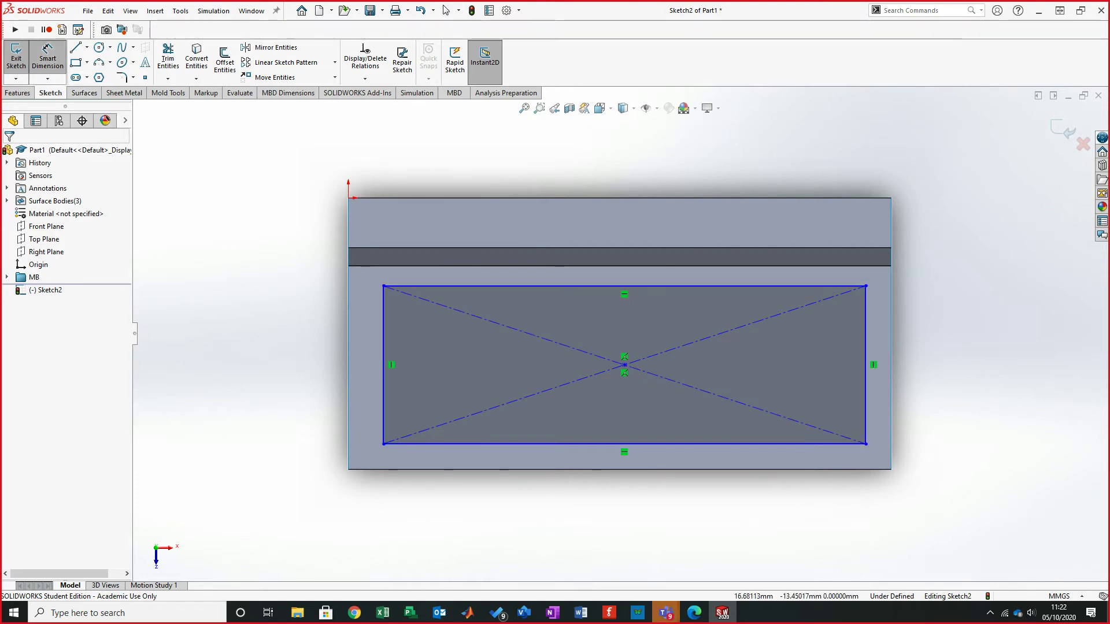
pyautogui.click(419, 266)
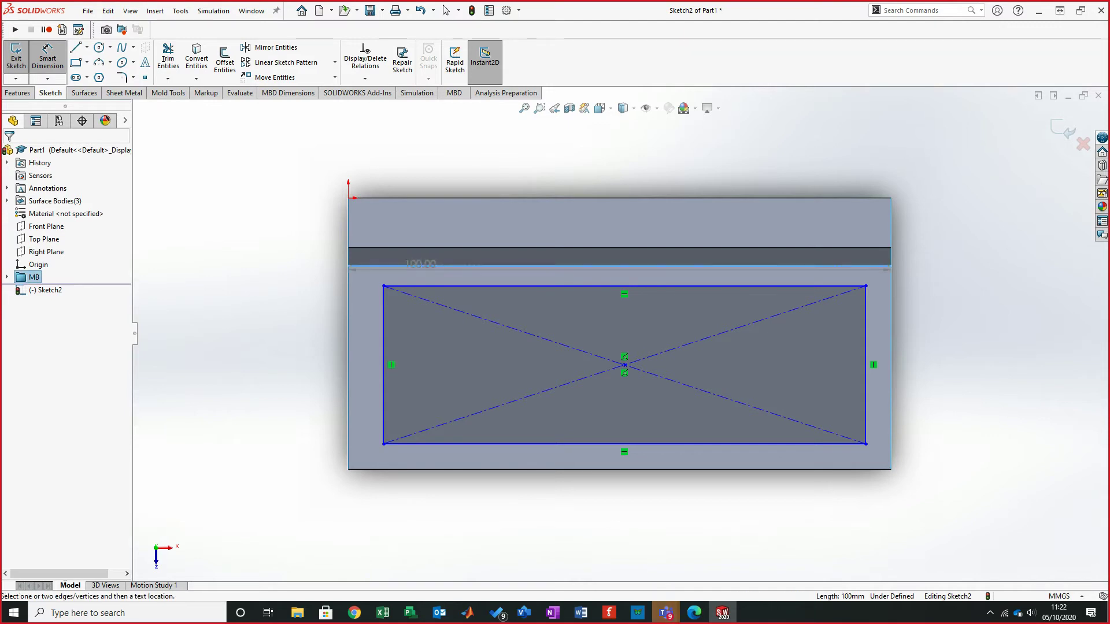
pyautogui.click(425, 285)
pyautogui.click(259, 275)
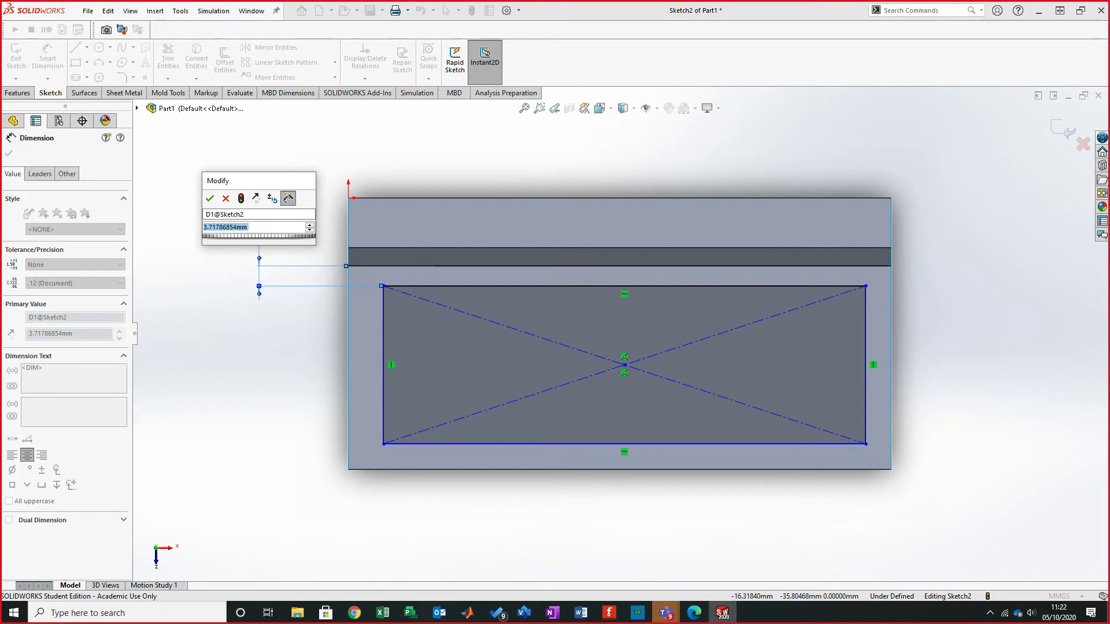
pyautogui.write('10')
pyautogui.press('Return')
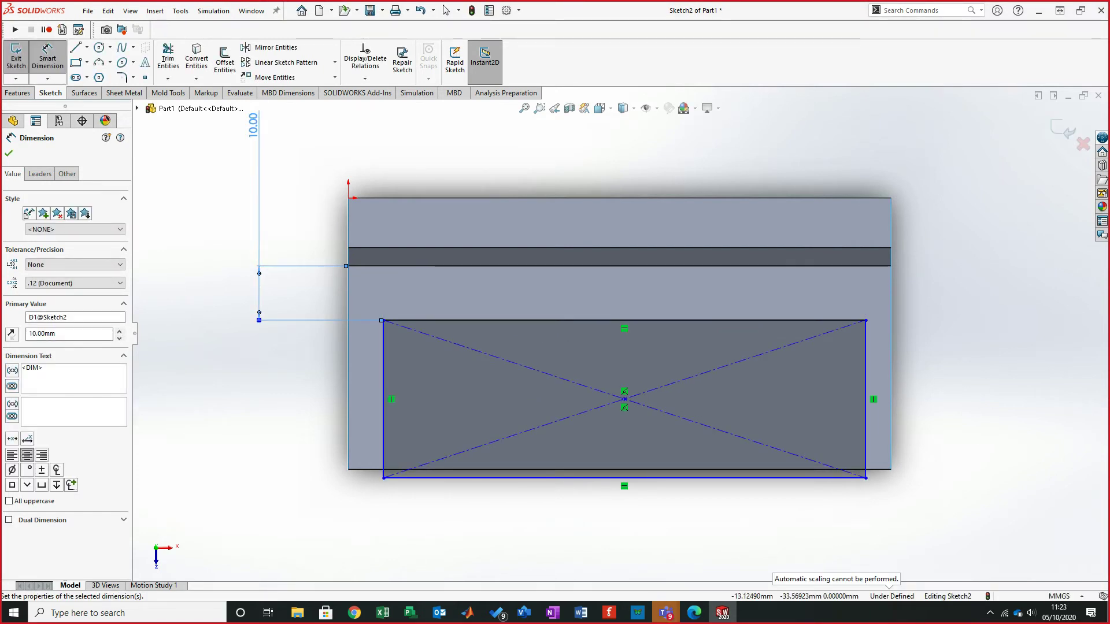
pyautogui.press('Escape')
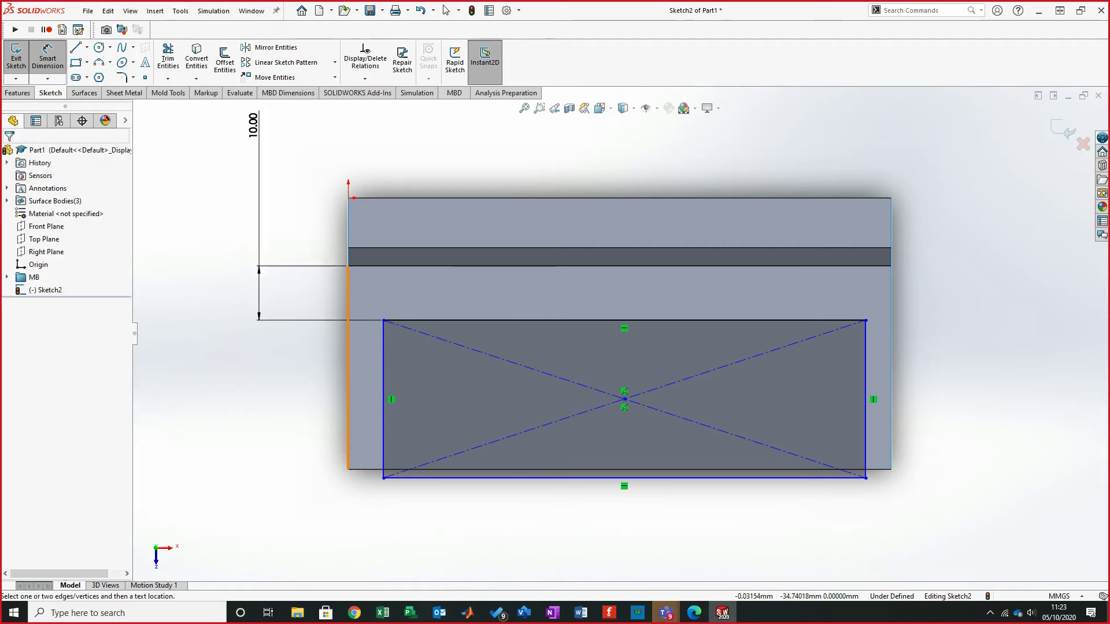
# - Dimension the rectangle's left line 6.5 mm from the body's left side edge
pyautogui.click(383, 383)
pyautogui.click(268, 375)
pyautogui.write('6.5')
pyautogui.press('Return')
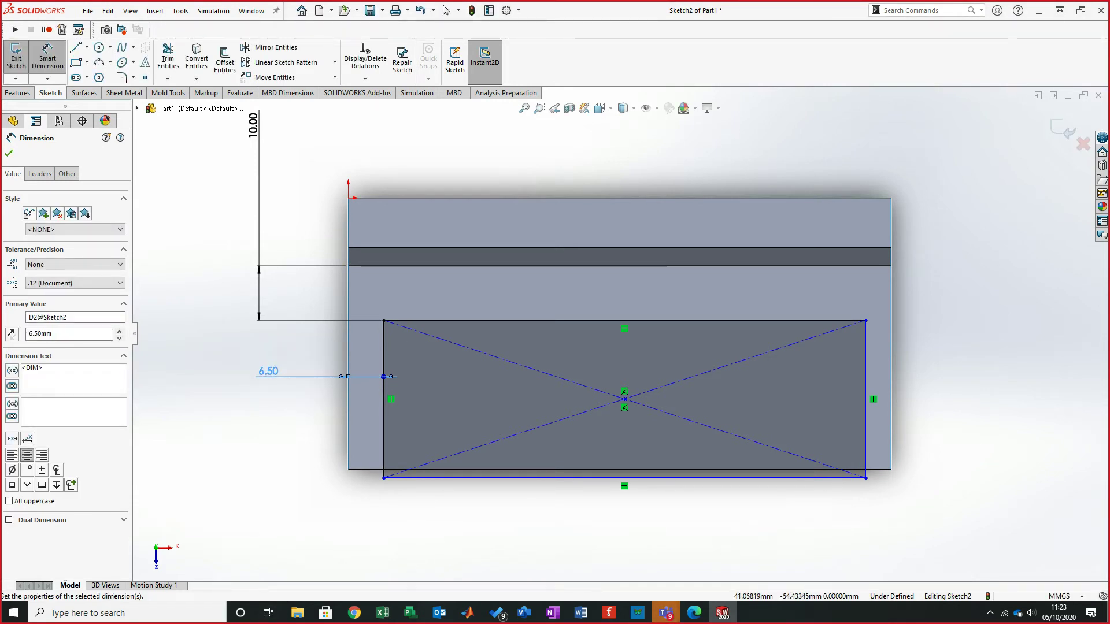
# - Dimension the rectangle 20 mm between its long lines and 87 mm in length, and finish the sketch
pyautogui.click(590, 322)
pyautogui.click(670, 478)
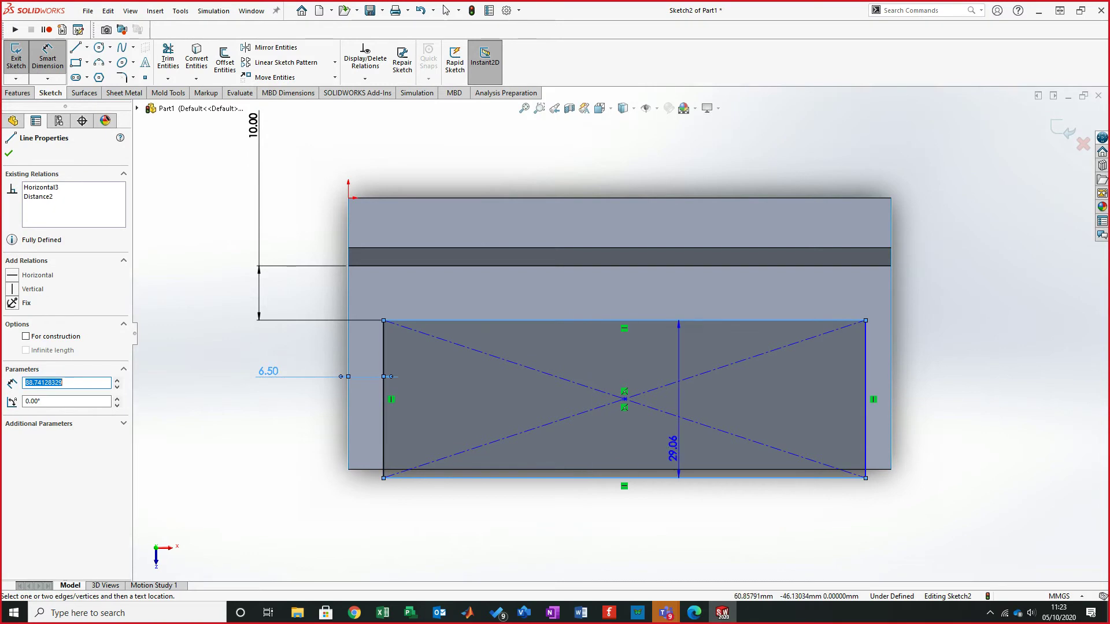
pyautogui.click(670, 549)
pyautogui.write('20')
pyautogui.press('Return')
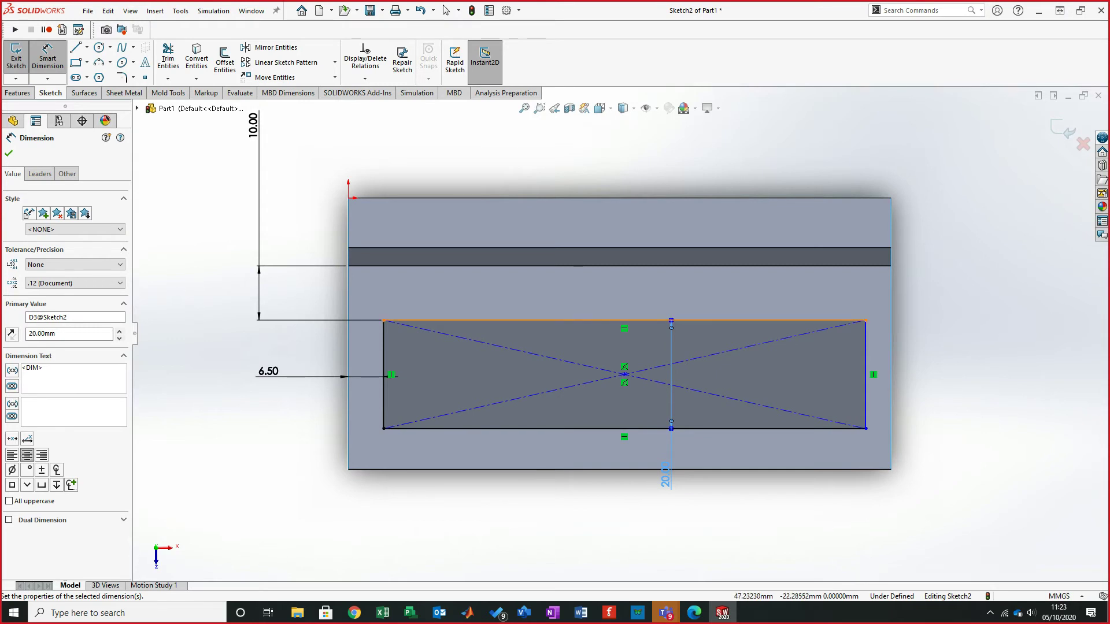
pyautogui.click(608, 320)
pyautogui.click(611, 290)
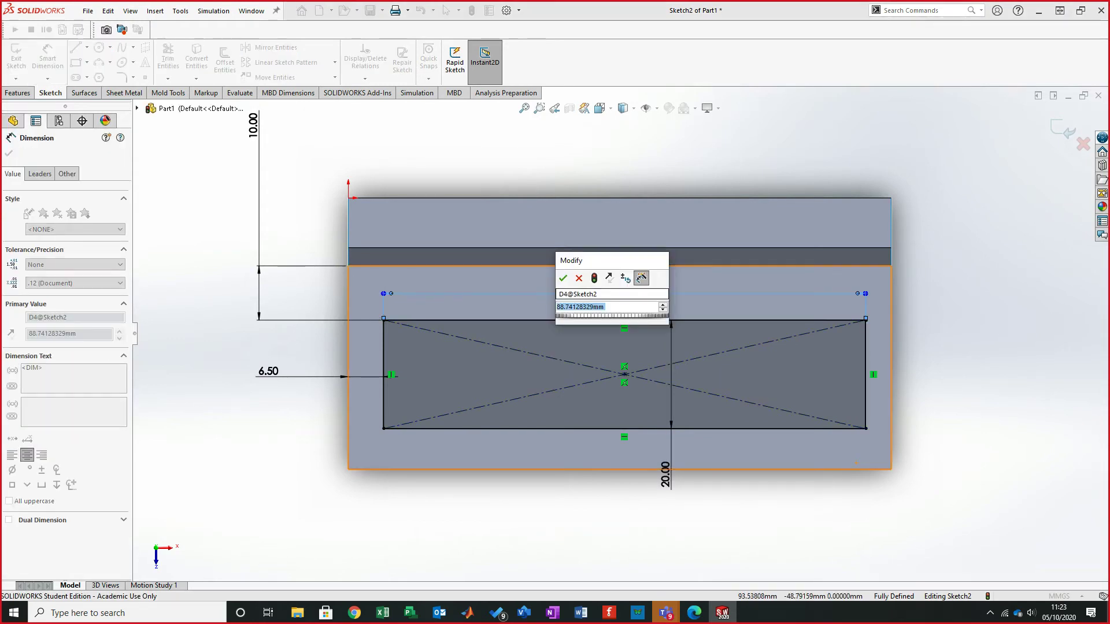
pyautogui.write('87')
pyautogui.press('Return')
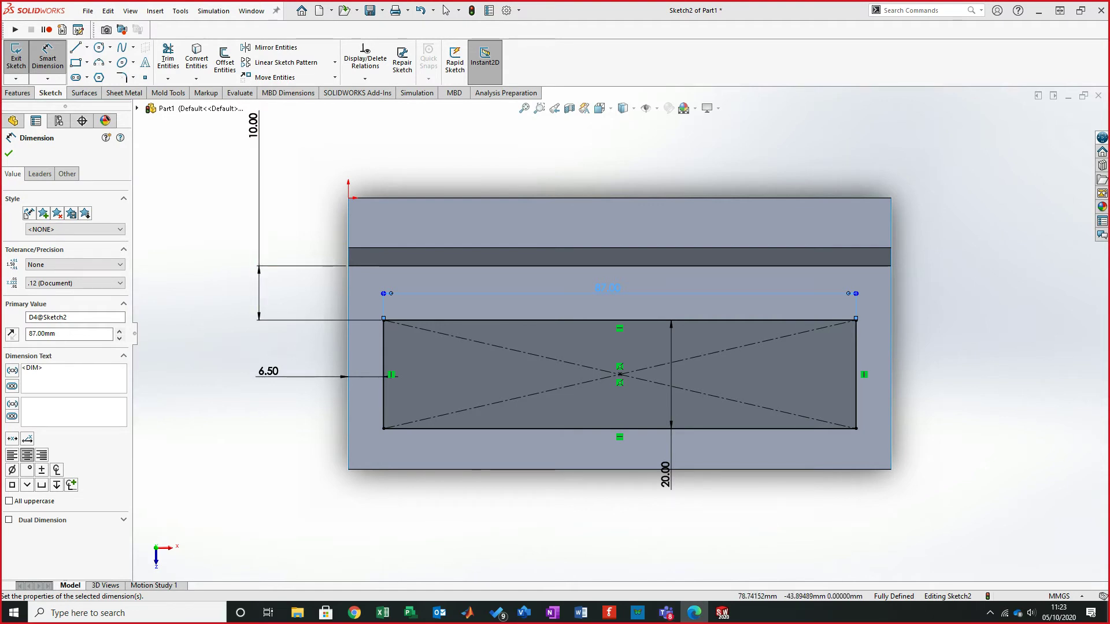
pyautogui.scroll(2, 619, 334)
pyautogui.click(682, 480)
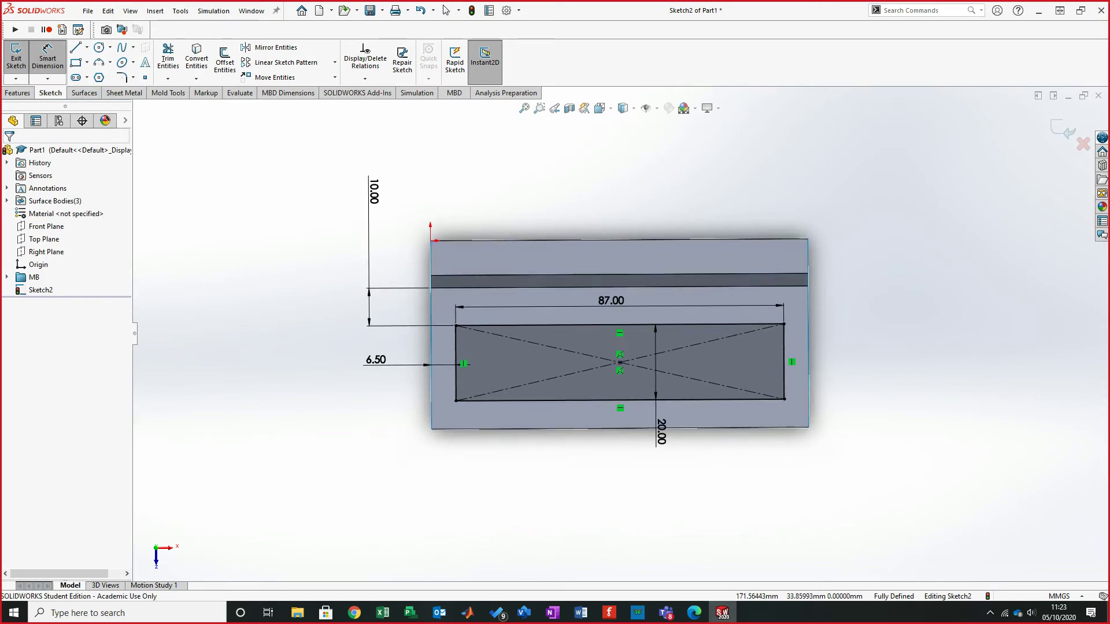
pyautogui.click(1062, 129)
# - Create a reference plane offset 45 mm above the upper face of the lower step
pyautogui.moveTo(619, 336)
pyautogui.mouseDown(button='middle')
pyautogui.moveTo(838, 337)
pyautogui.moveTo(717, 342)
pyautogui.mouseUp(button='middle')
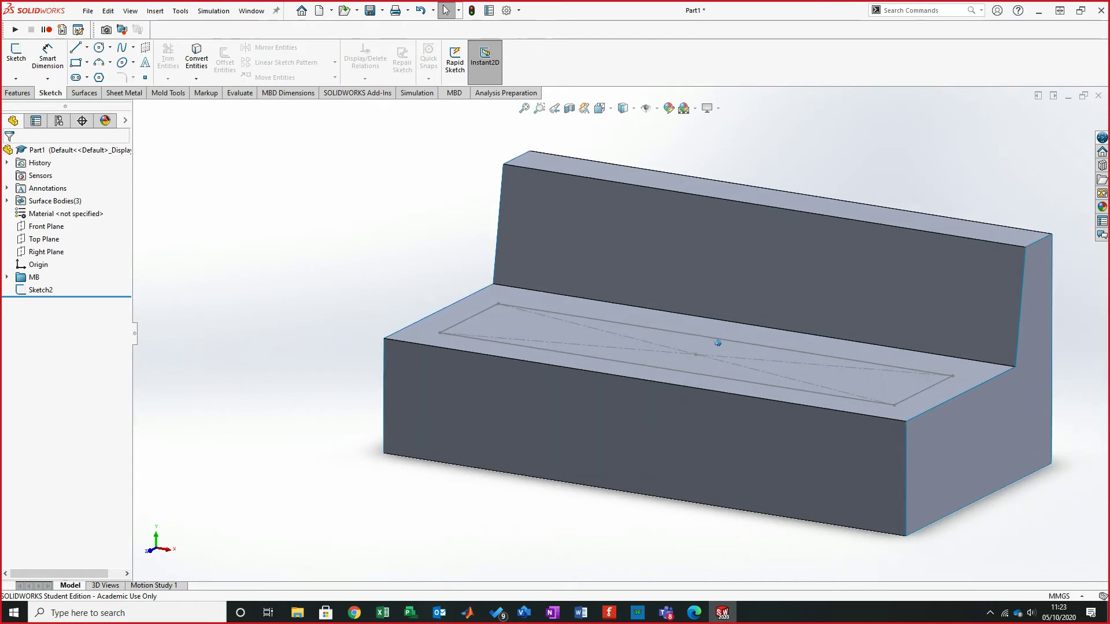
pyautogui.click(17, 92)
pyautogui.click(462, 61)
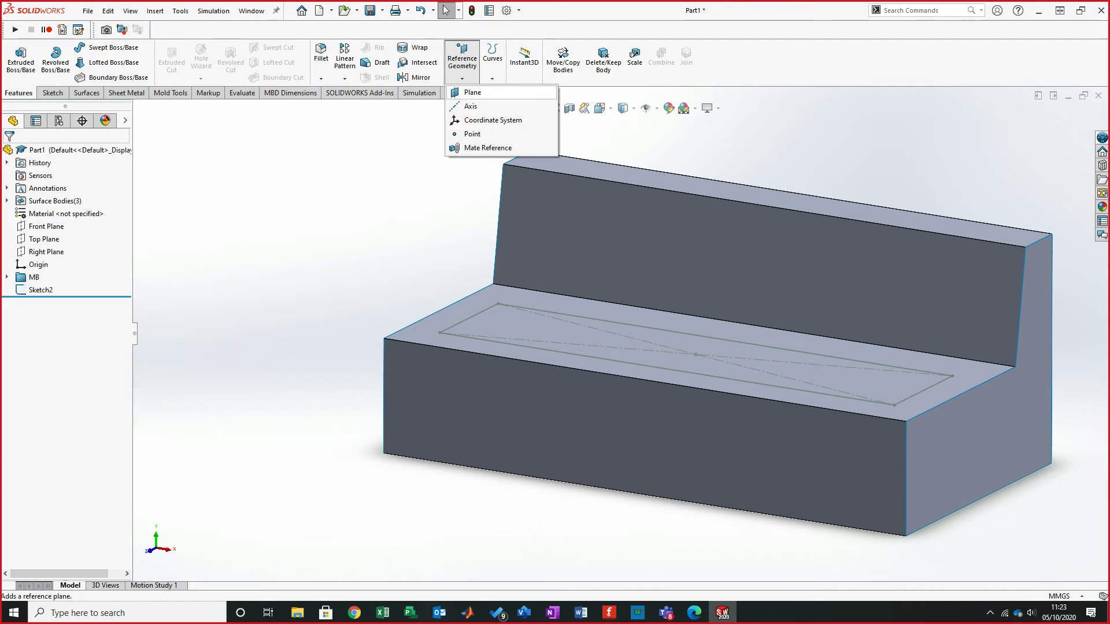
pyautogui.click(472, 92)
pyautogui.click(455, 314)
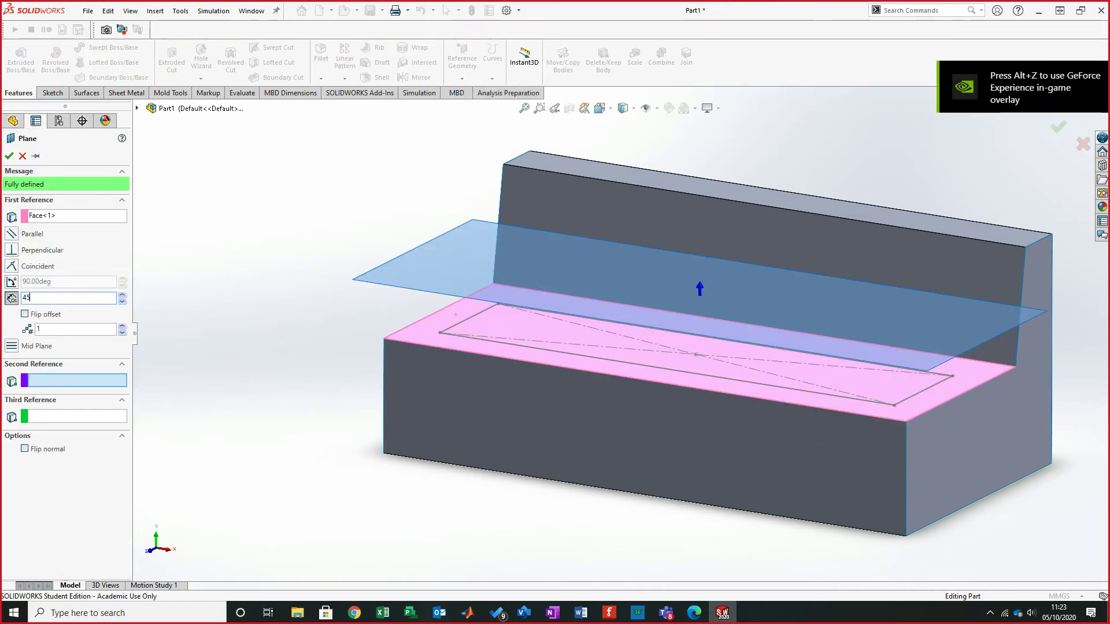
pyautogui.press('Return')
# - Start a new sketch on the offset plane above the body and face the view normal to it
pyautogui.moveTo(719, 342)
pyautogui.mouseDown(button='middle')
pyautogui.moveTo(719, 364)
pyautogui.moveTo(518, 411)
pyautogui.mouseUp(button='middle')
pyautogui.click(39, 289)
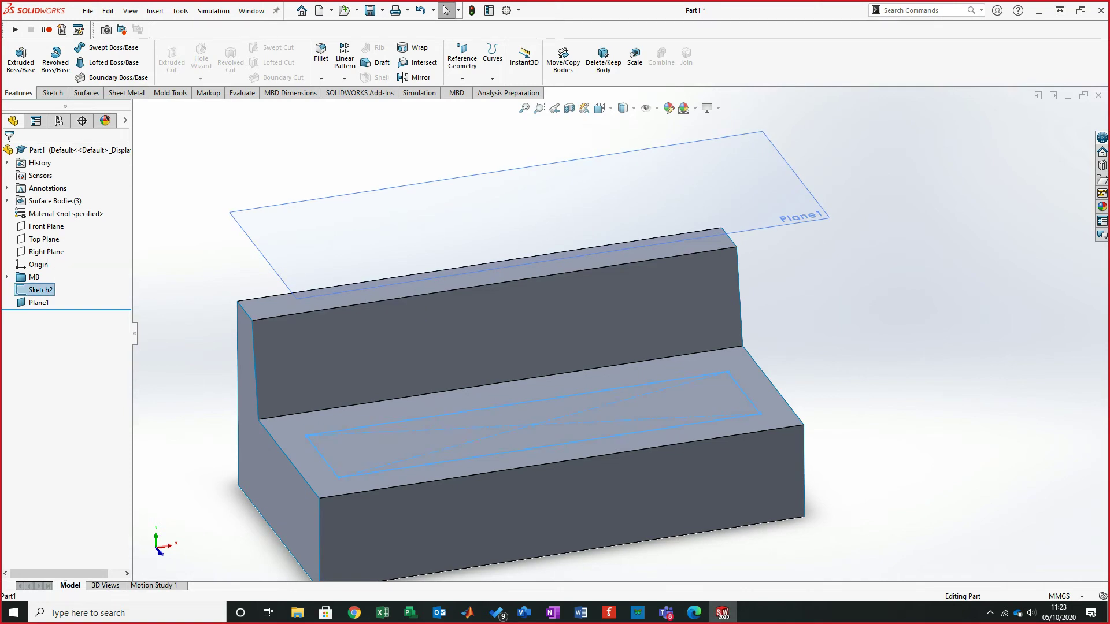
pyautogui.press('Escape')
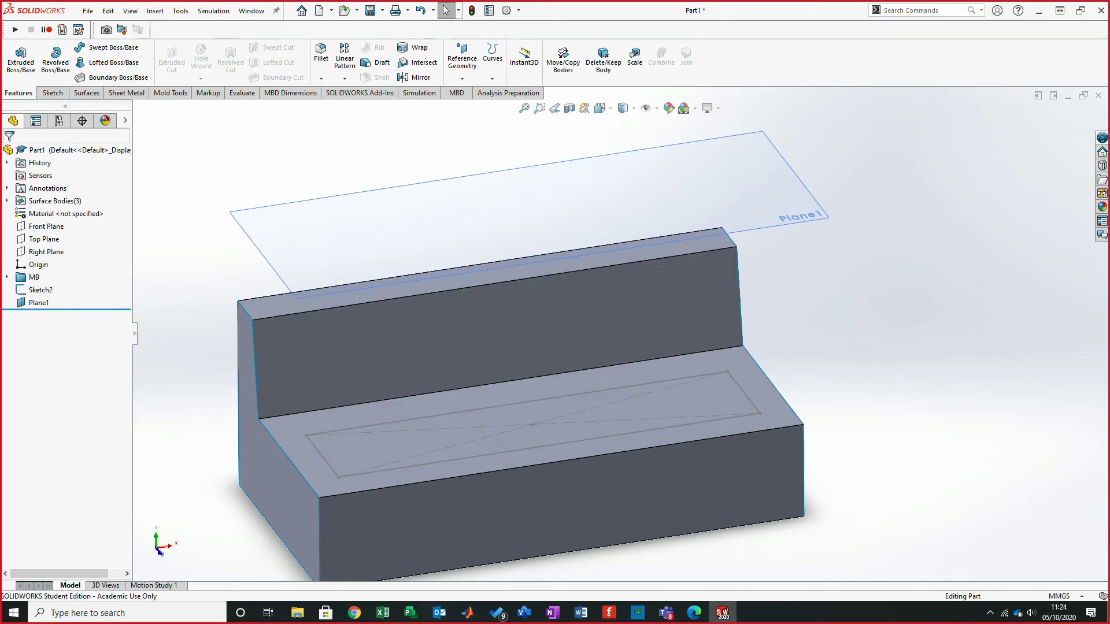
pyautogui.click(333, 197)
pyautogui.click(53, 93)
pyautogui.click(16, 58)
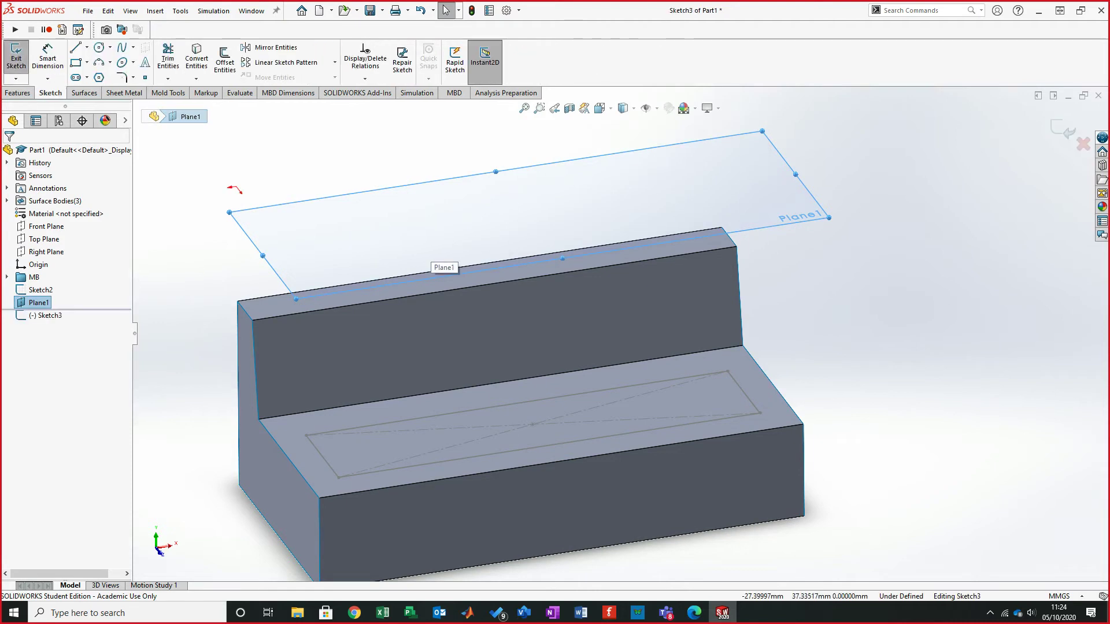
pyautogui.hotkey('ctrl', '8')
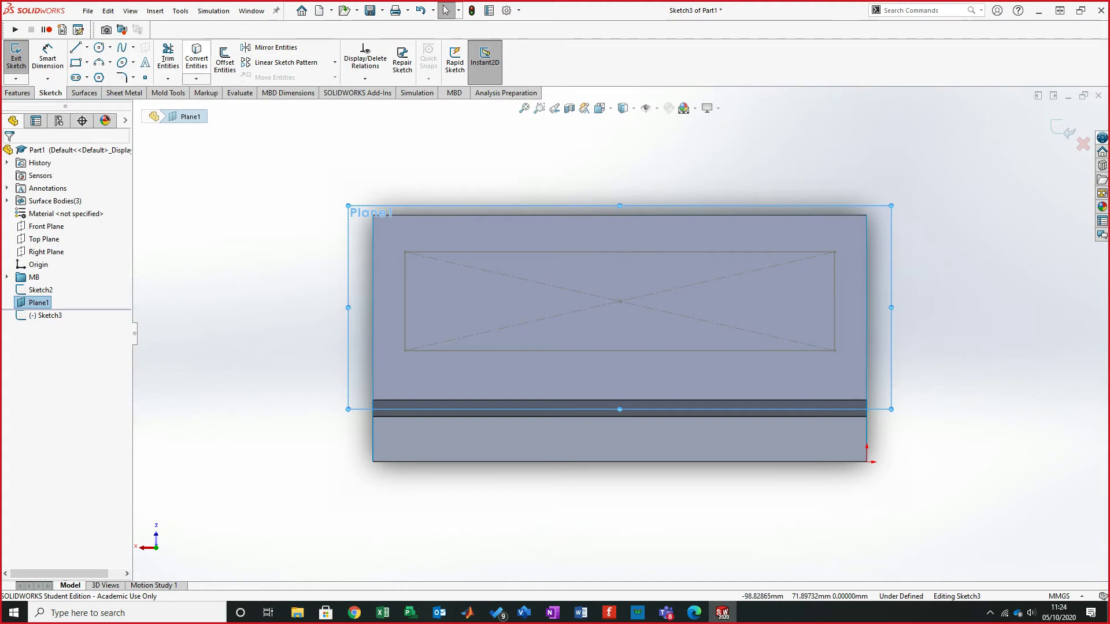
# - Draw a horizontal centerline across the lower step between the midpoints of its two side edges
pyautogui.click(86, 47)
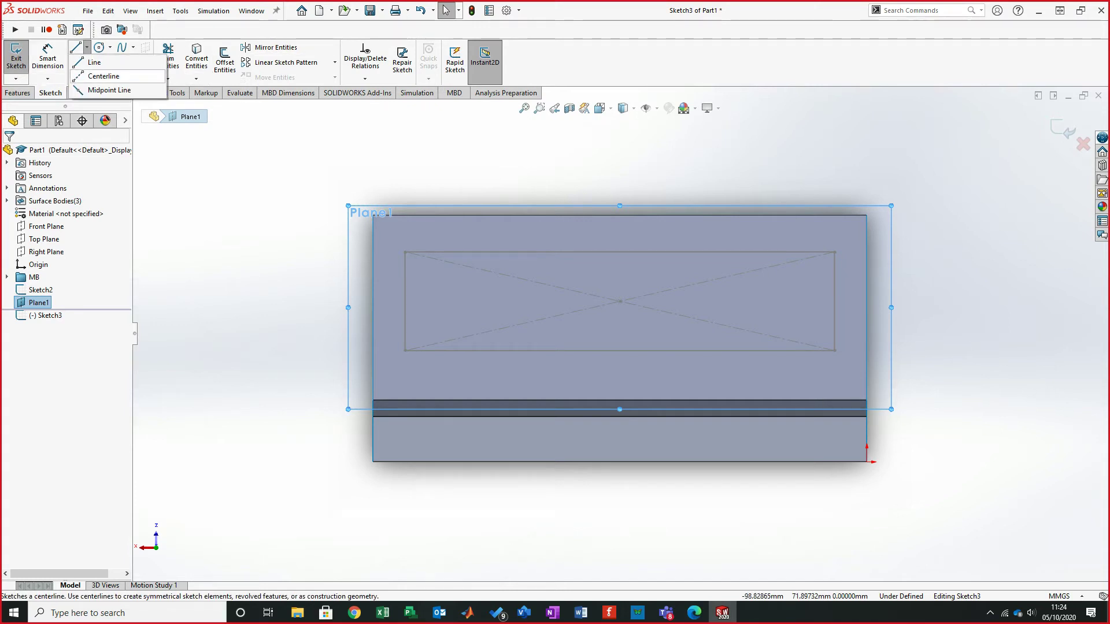
pyautogui.click(101, 64)
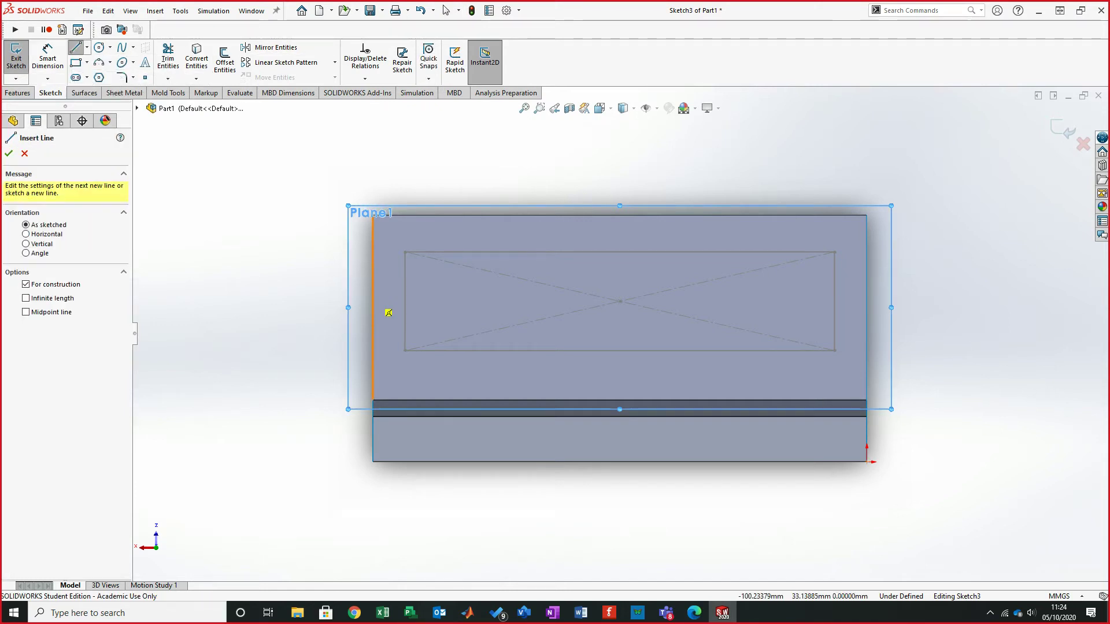
pyautogui.click(372, 307)
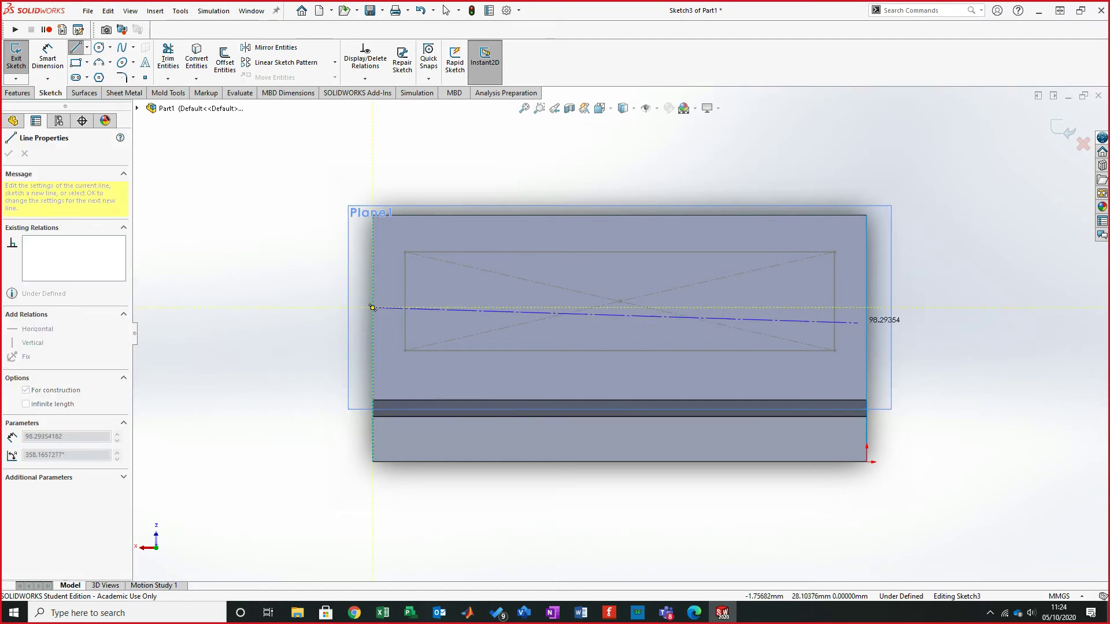
pyautogui.click(866, 307)
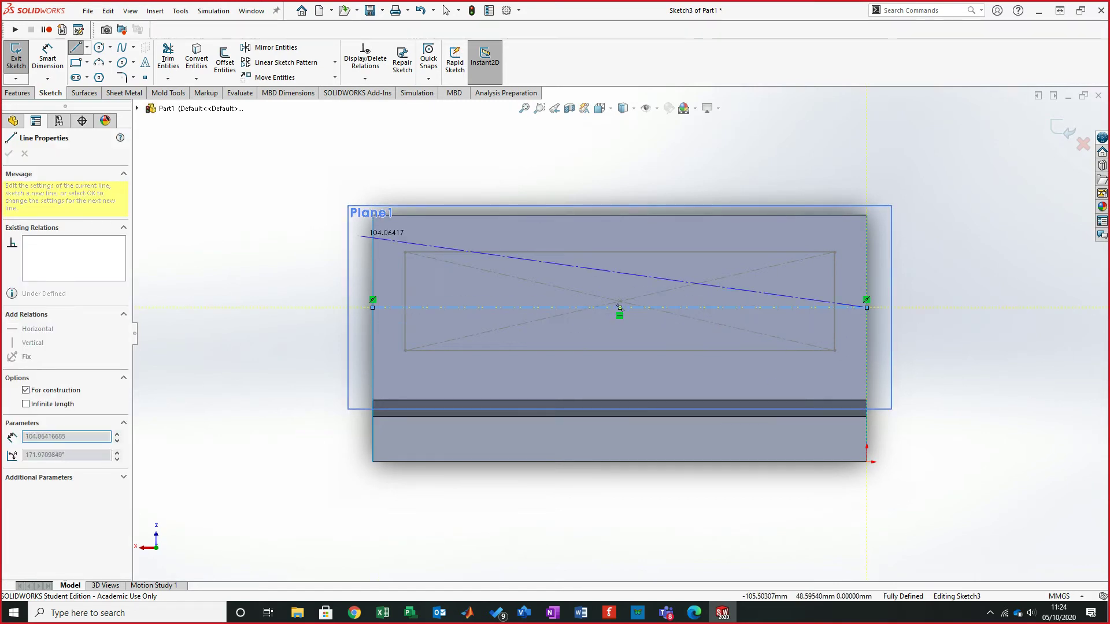
pyautogui.rightClick(271, 181)
pyautogui.click(301, 189)
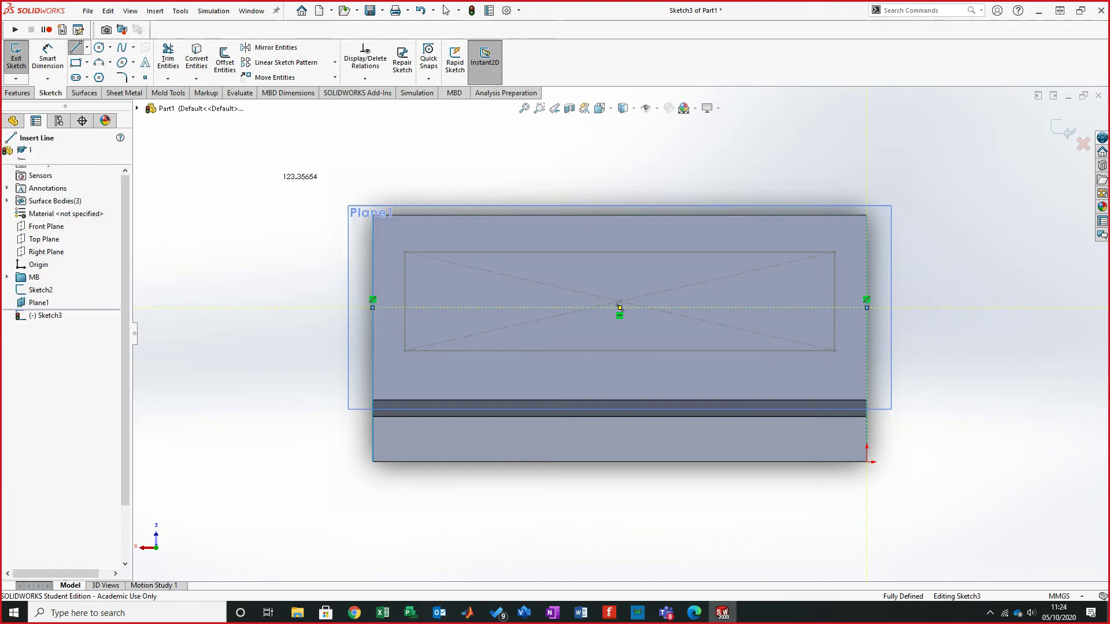
# - Draw a vertical centerline between the midpoints of the lower step's two long edges
pyautogui.click(87, 46)
pyautogui.click(106, 75)
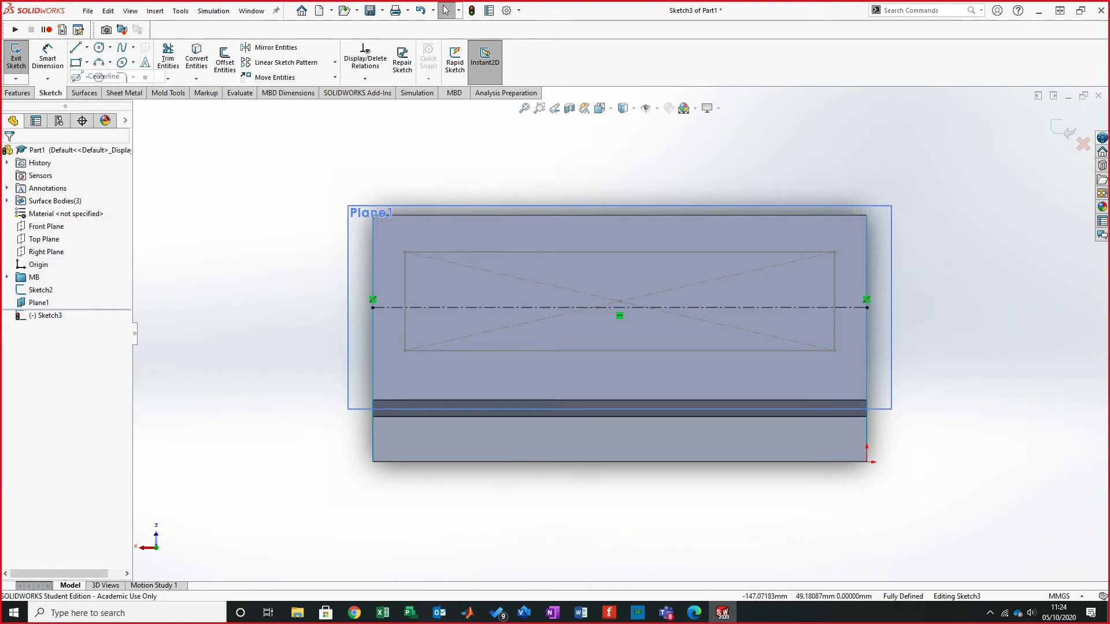
pyautogui.click(619, 215)
pyautogui.click(619, 399)
pyautogui.press('Escape')
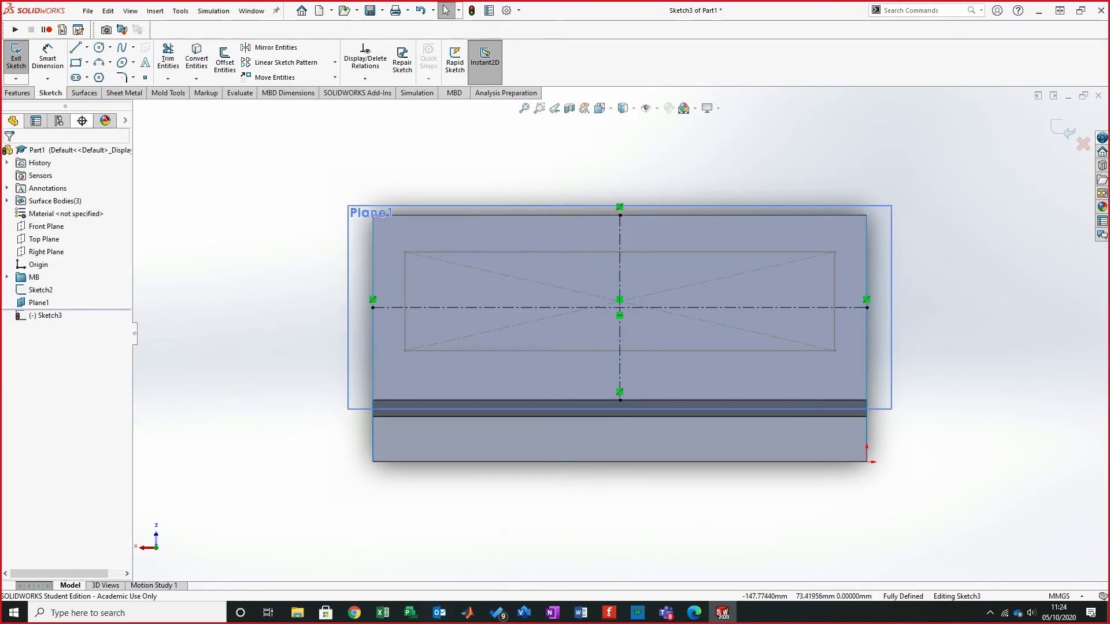
# - Draw a corner rectangle with diagonal construction lines, about 60 by 28 mm, around the crossing centerlines
pyautogui.click(76, 62)
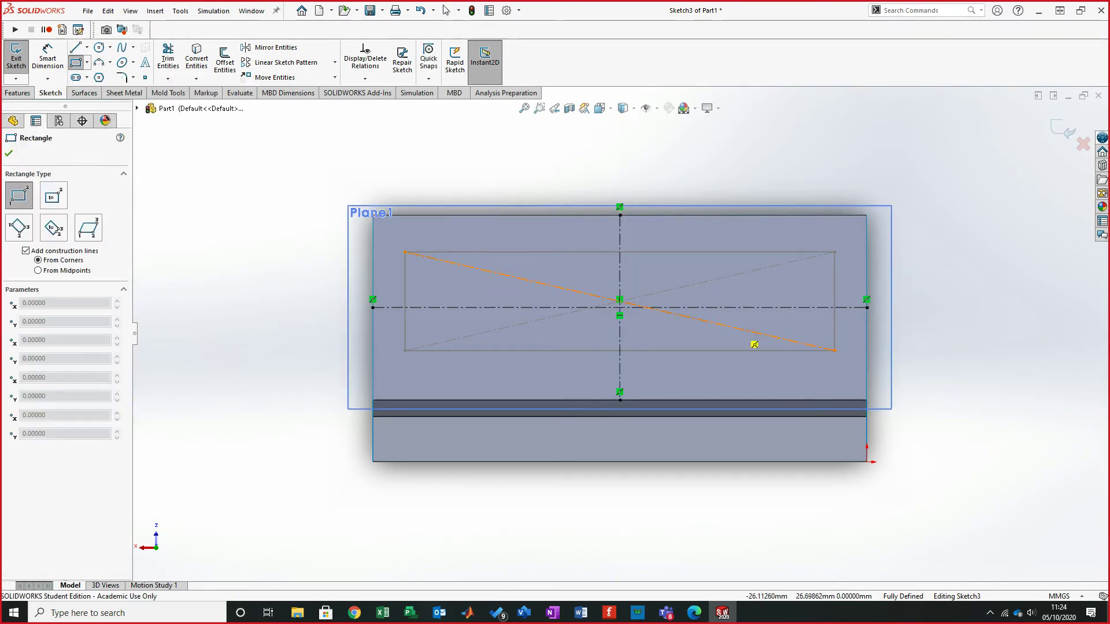
pyautogui.click(448, 233)
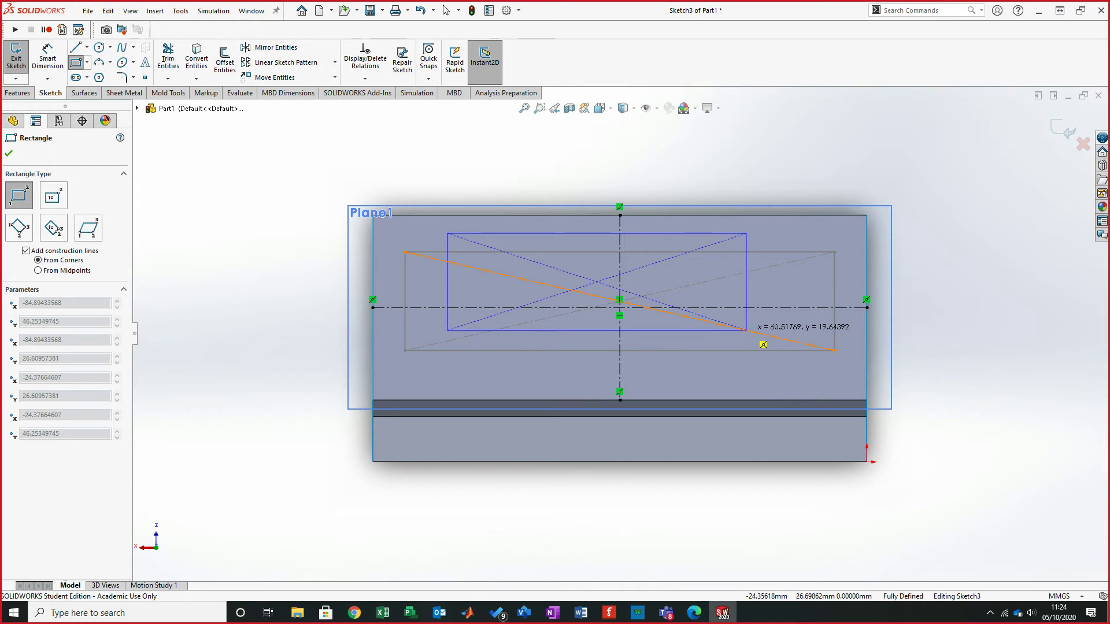
pyautogui.click(745, 370)
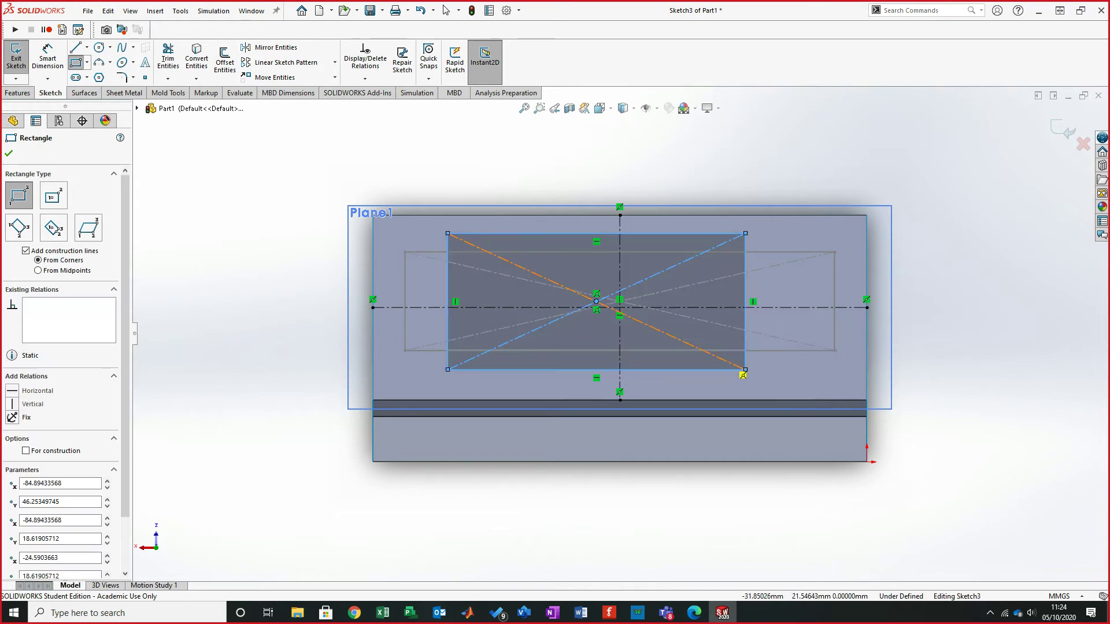
pyautogui.press('Escape')
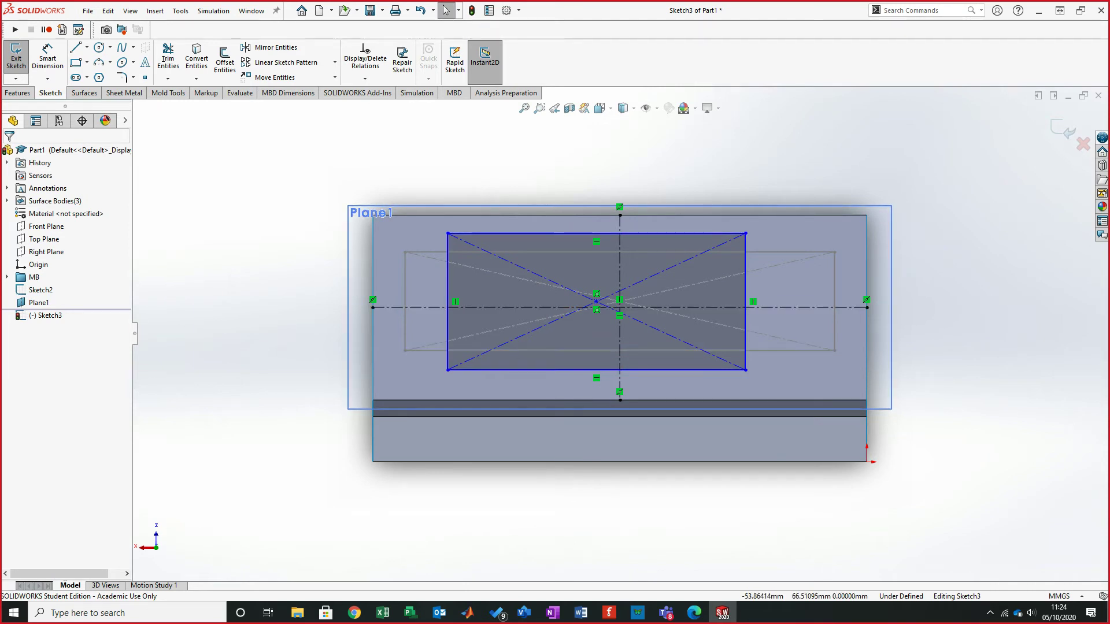
# - Make the rectangle's two short sides symmetric about the vertical centerline
pyautogui.scroll(1, 620, 335)
pyautogui.scroll(-2, 757, 334)
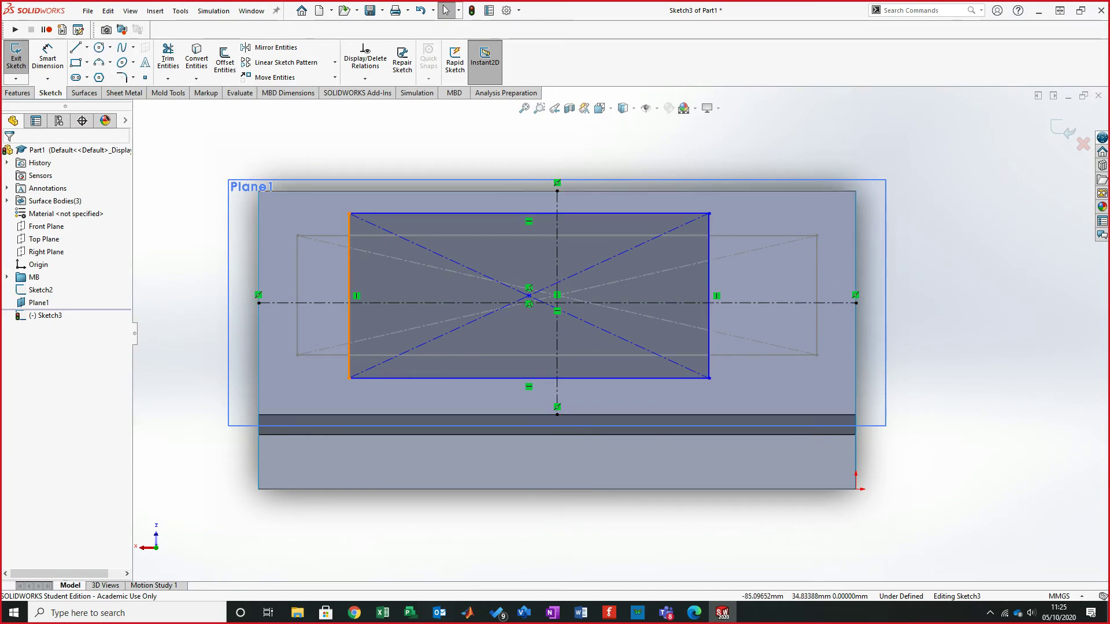
pyautogui.click(349, 295)
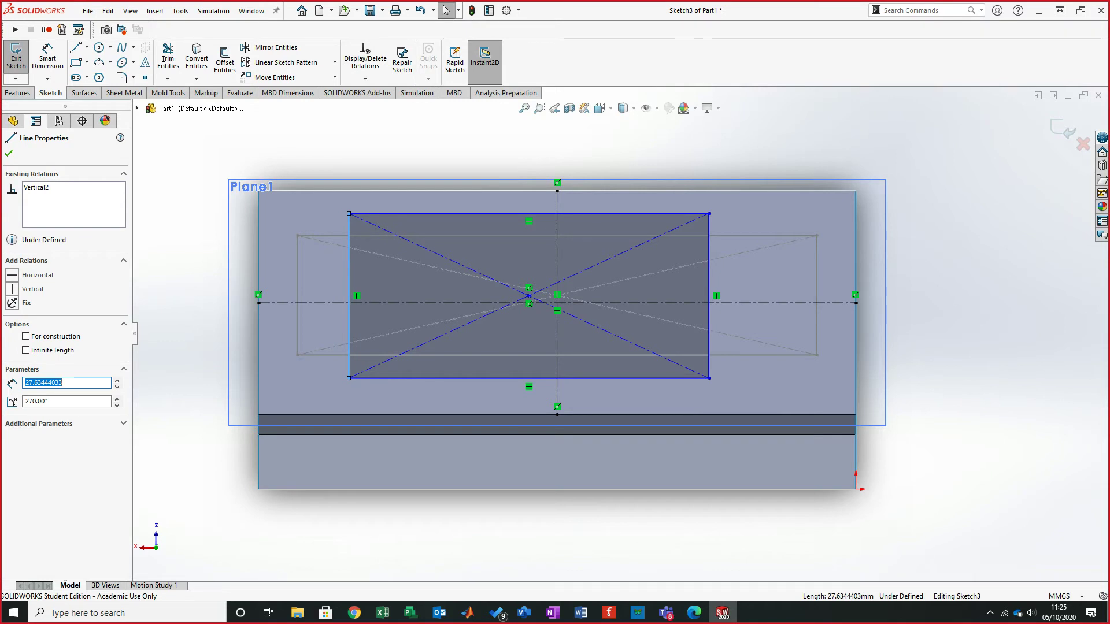
pyautogui.keyDown('ctrl'); pyautogui.click(557, 257); pyautogui.keyUp('ctrl')
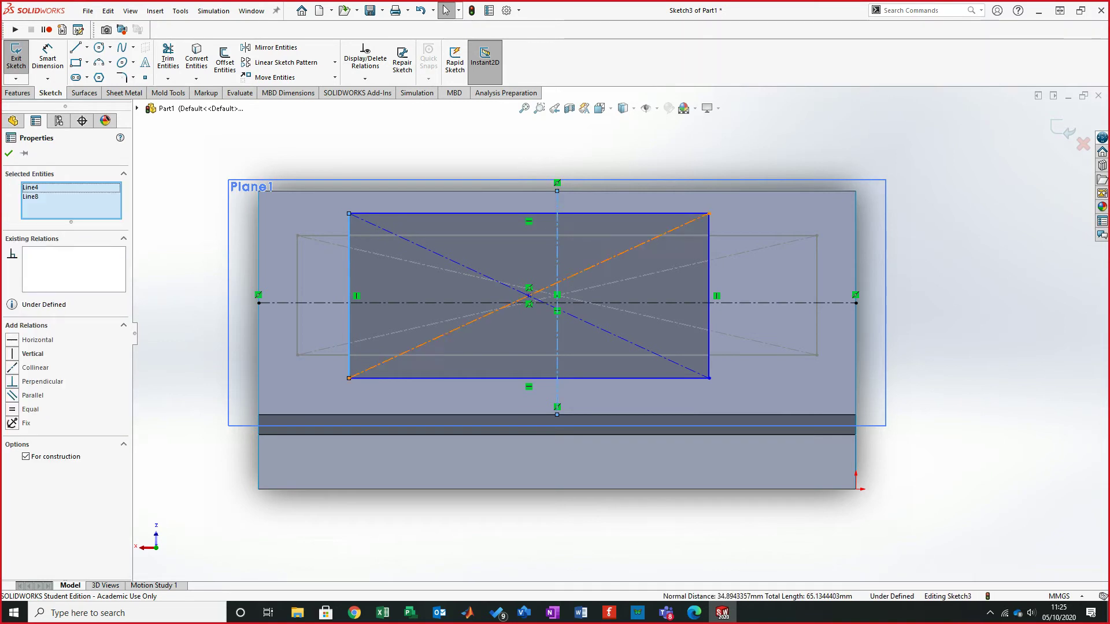
pyautogui.keyDown('ctrl'); pyautogui.click(709, 296); pyautogui.keyUp('ctrl')
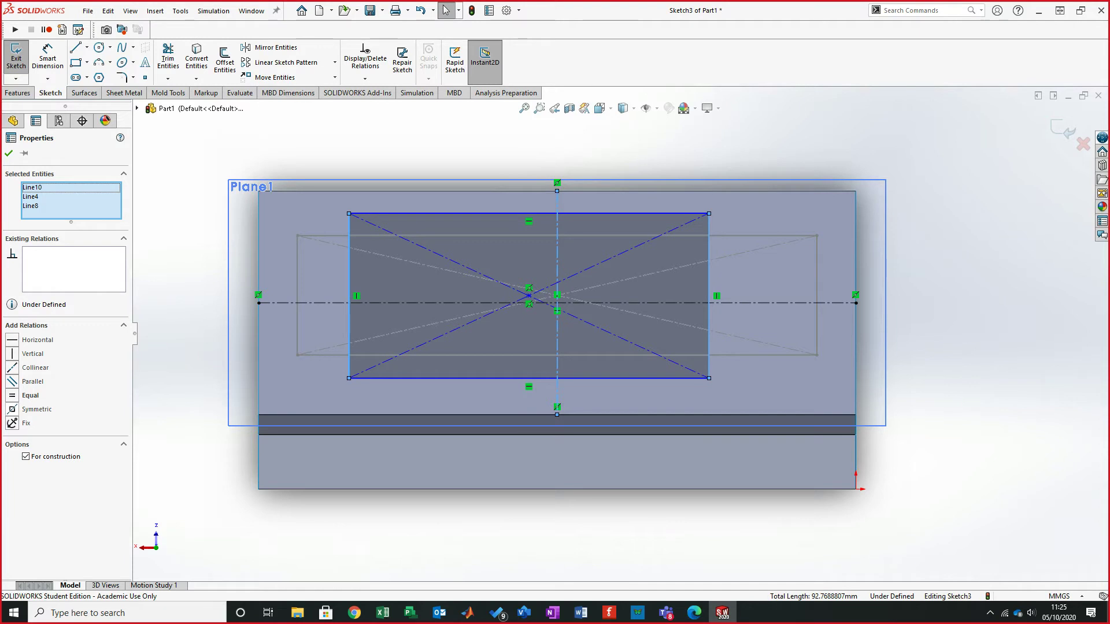
pyautogui.press('Escape')
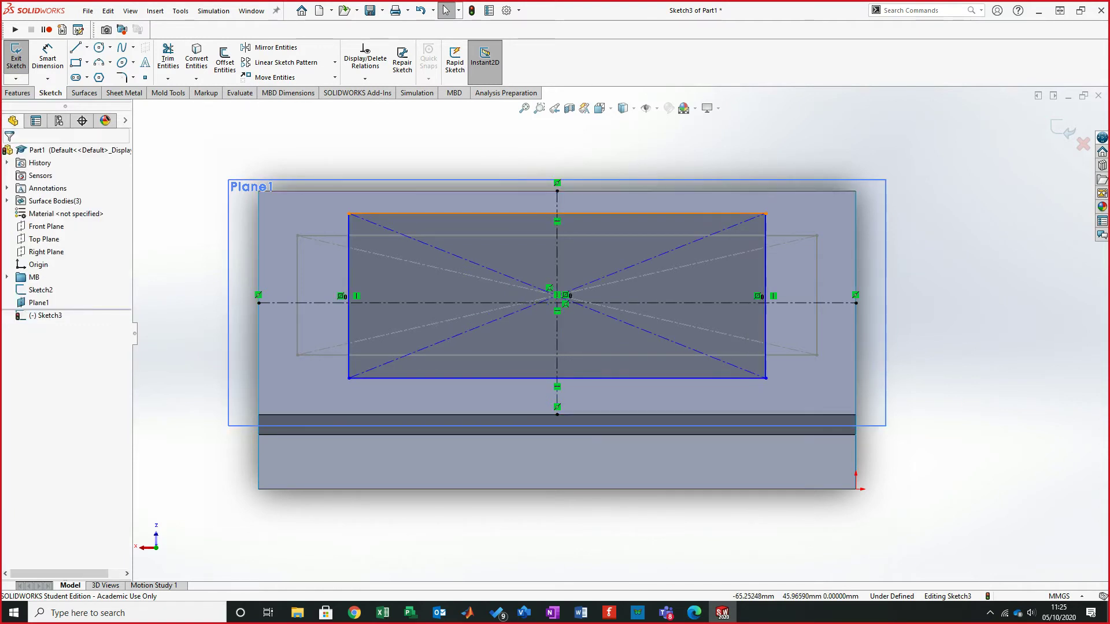
# - Make the rectangle's two long sides symmetric about the horizontal centerline and stretch the rectangle to about 87 by 34 mm
pyautogui.click(462, 213)
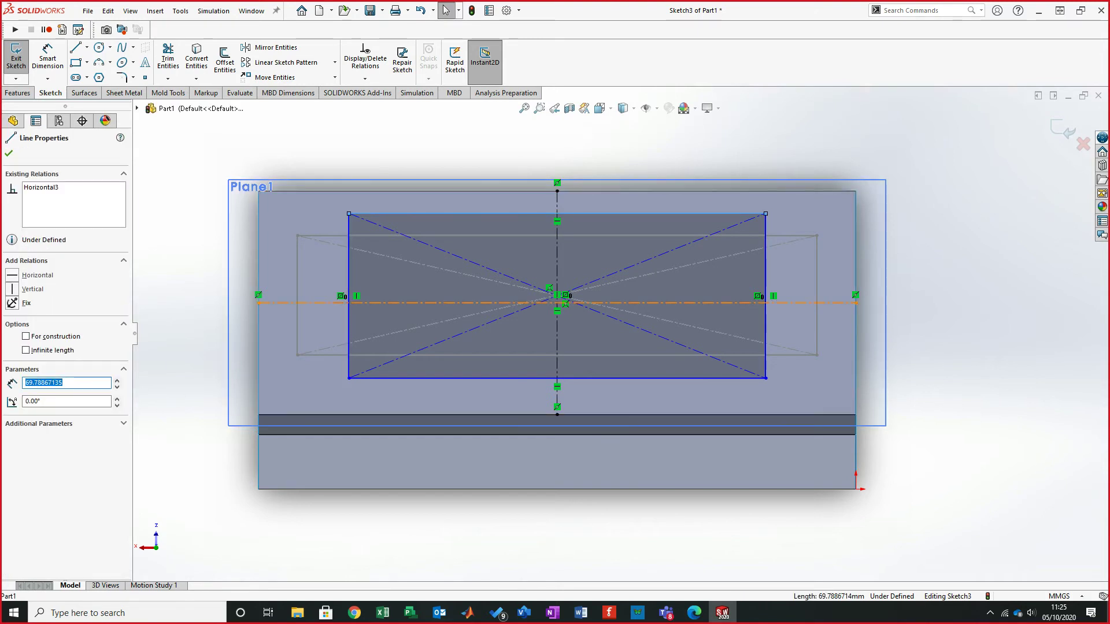
pyautogui.keyDown('ctrl'); pyautogui.click(462, 303); pyautogui.keyUp('ctrl')
pyautogui.keyDown('ctrl'); pyautogui.click(451, 378); pyautogui.keyUp('ctrl')
pyautogui.click(36, 409)
pyautogui.press('Escape')
pyautogui.moveTo(349, 375); pyautogui.dragTo(343, 405)
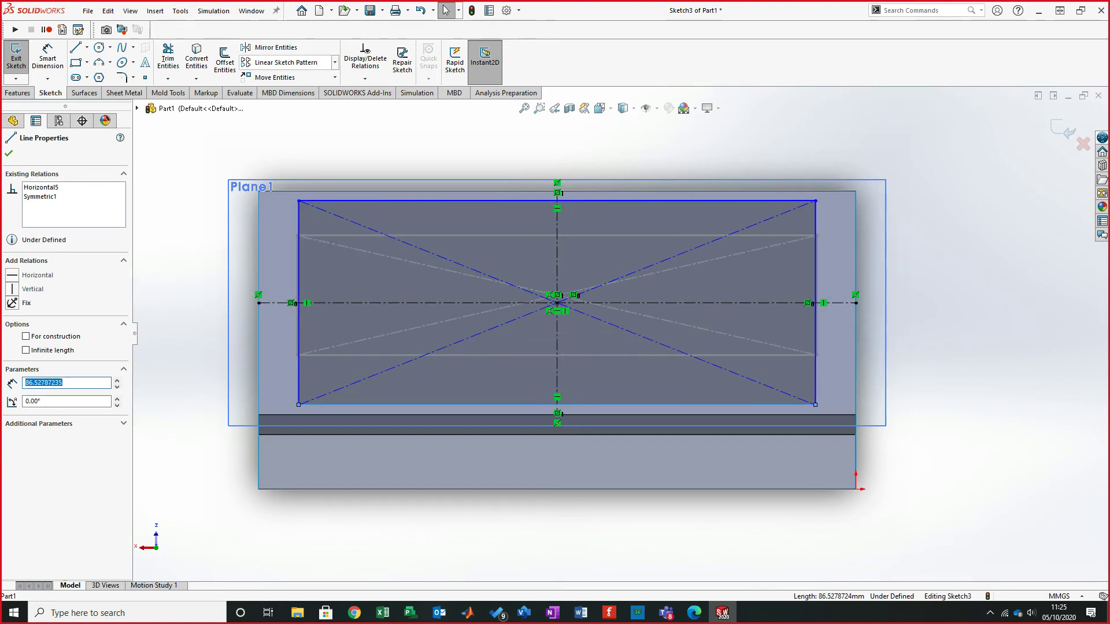
# - Dimension the rectangle's short side at 10.5 mm
pyautogui.press('d')
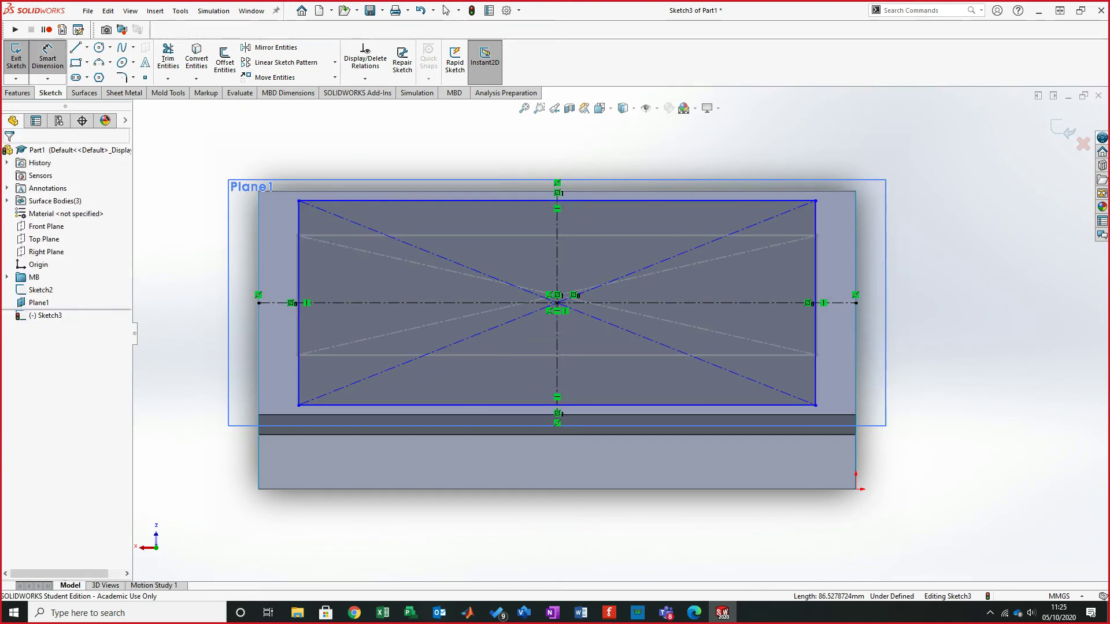
pyautogui.click(299, 324)
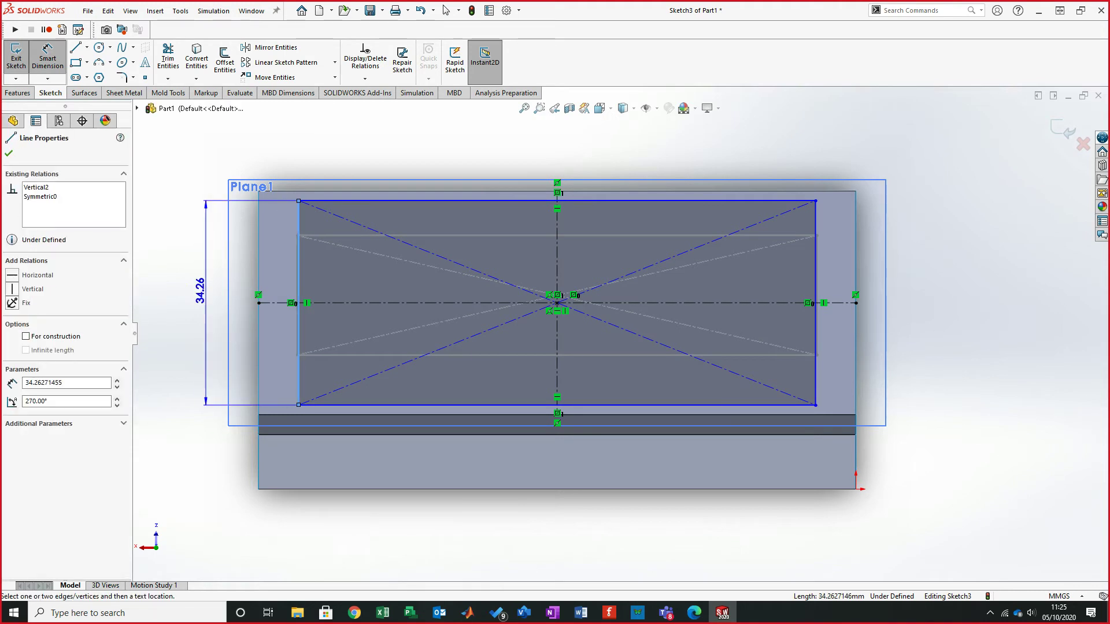
pyautogui.click(200, 289)
pyautogui.write('10.5')
pyautogui.press('Return')
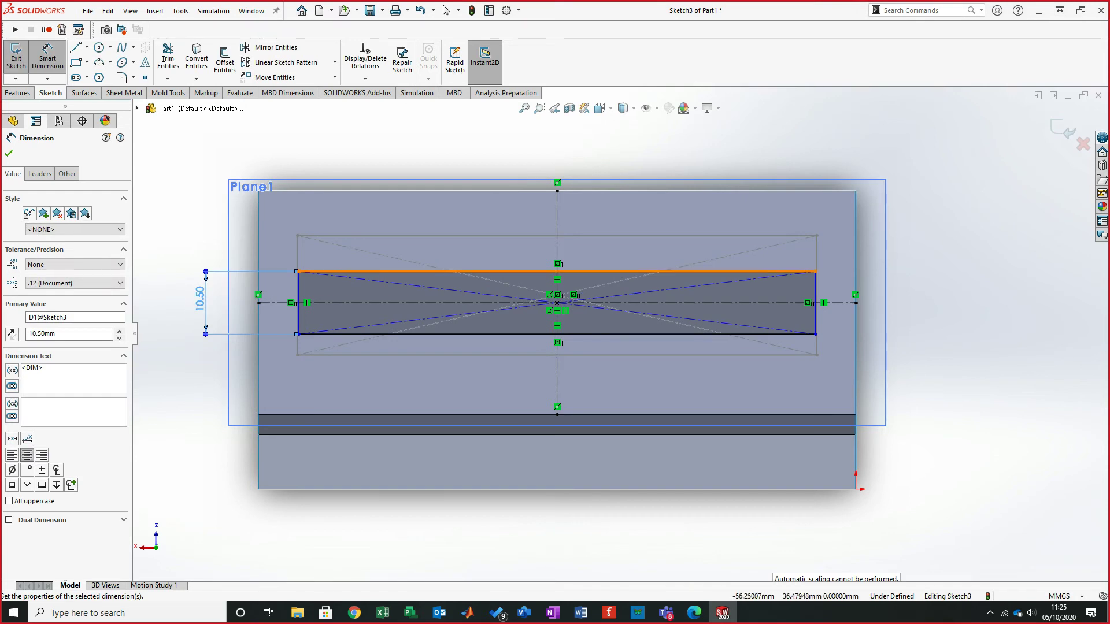
# - Dimension the rectangle's long side at 48.8 mm and move the dimension text clear of the vertical centerline
pyautogui.click(520, 271)
pyautogui.click(523, 214)
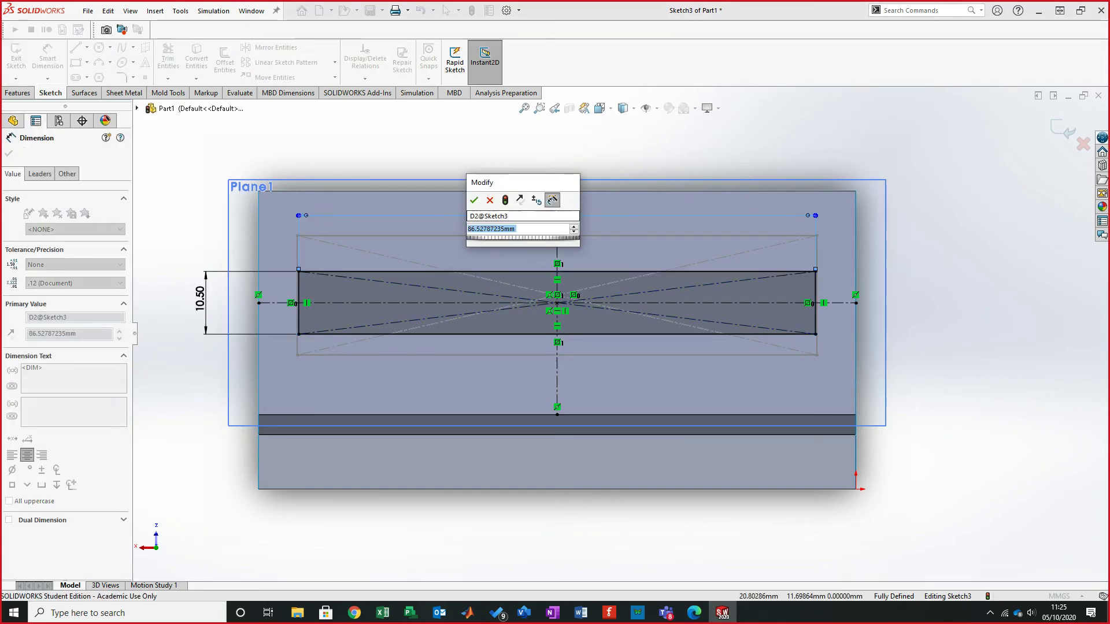
pyautogui.write('48.8')
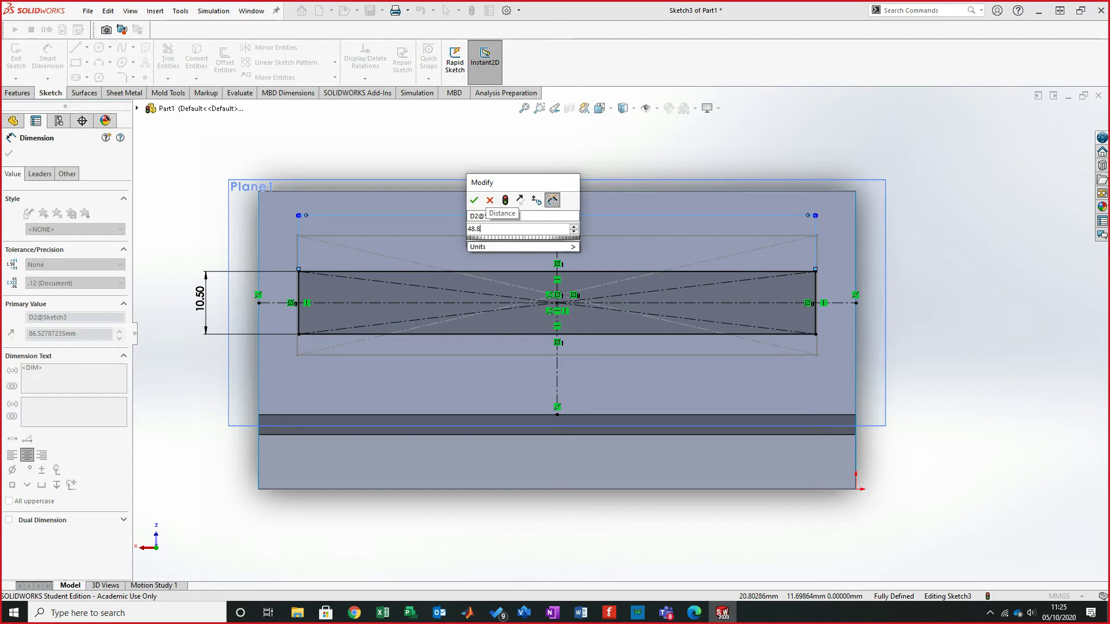
pyautogui.press('Return')
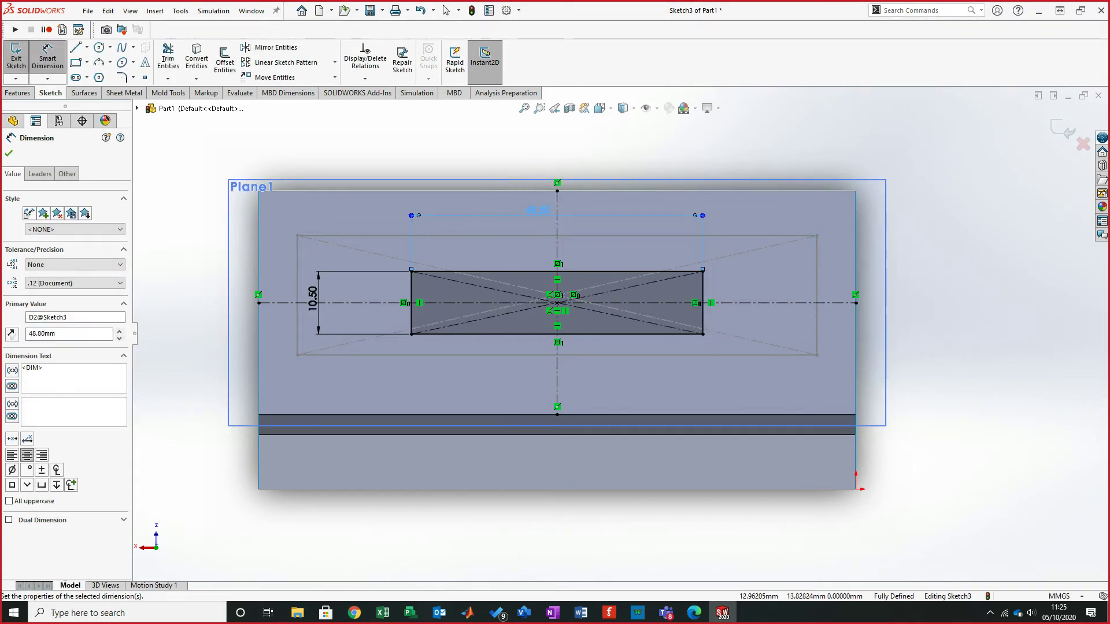
pyautogui.press('Escape')
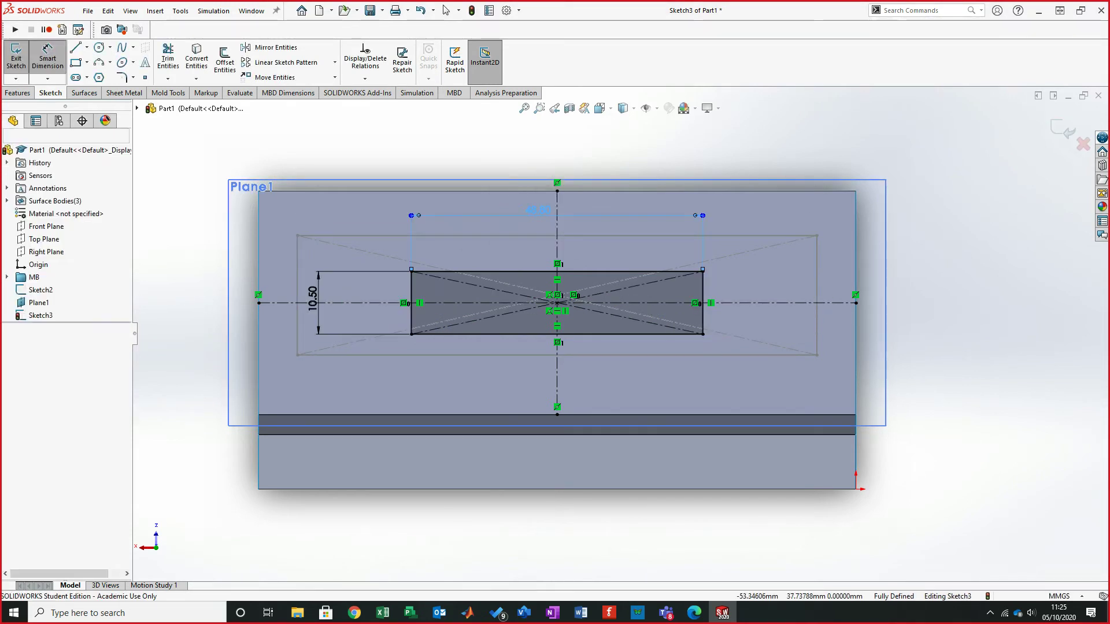
pyautogui.moveTo(538, 210); pyautogui.dragTo(634, 219)
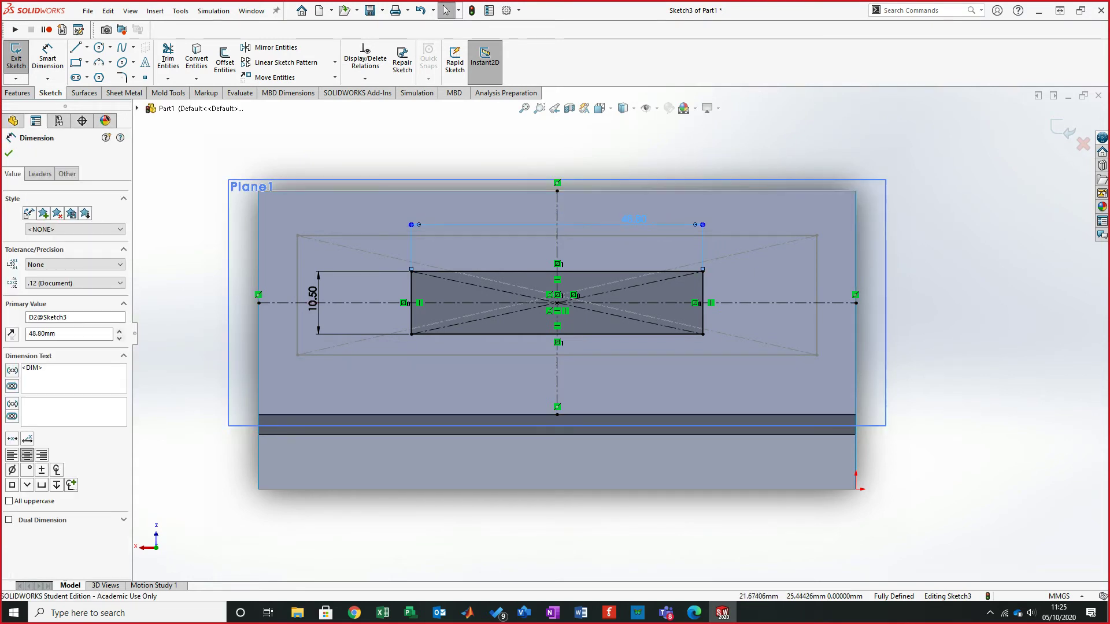
pyautogui.press('Escape')
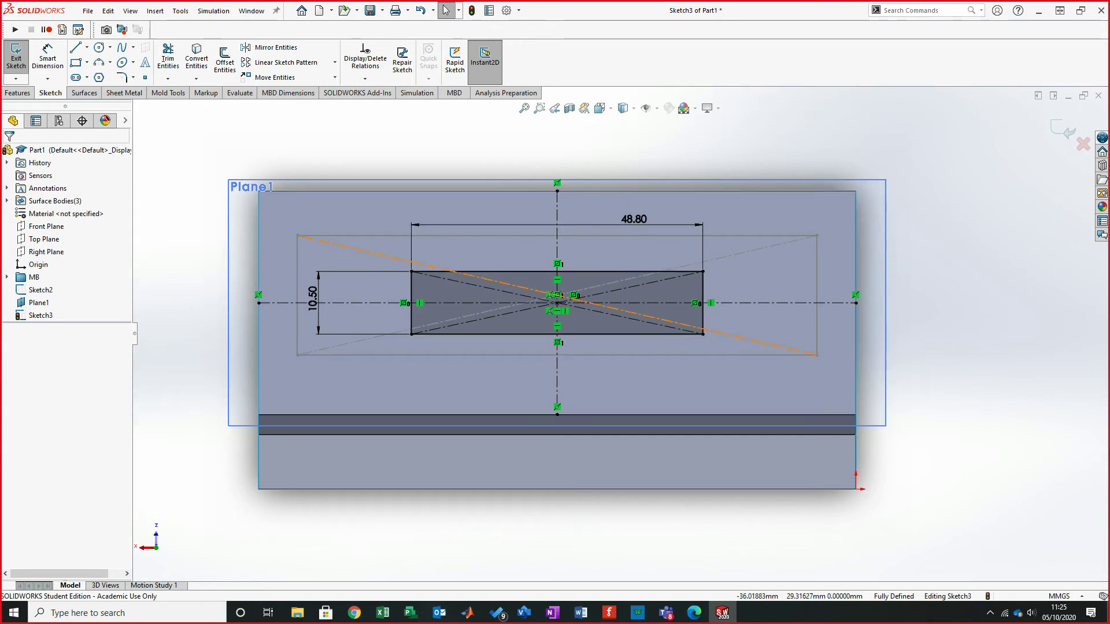
# - Finish and exit the rectangle sketch on the offset plane
pyautogui.moveTo(546, 326)
pyautogui.mouseDown(button='middle')
pyautogui.moveTo(556, 341)
pyautogui.moveTo(454, 467)
pyautogui.moveTo(545, 421)
pyautogui.mouseUp(button='middle')
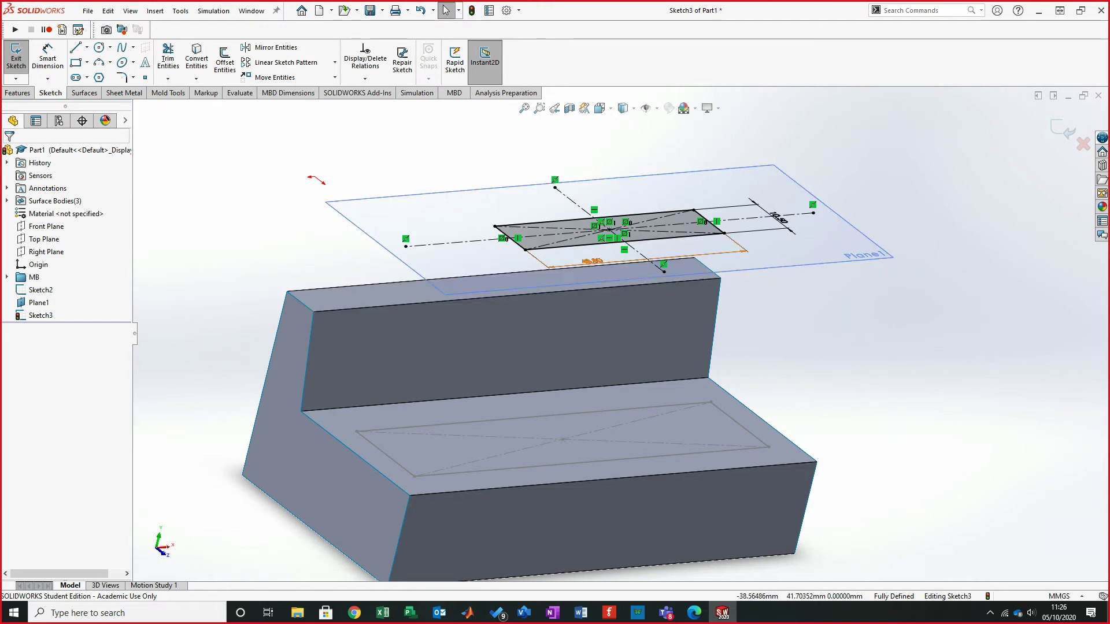
pyautogui.moveTo(596, 272)
pyautogui.mouseDown(button='middle')
pyautogui.moveTo(624, 333)
pyautogui.moveTo(697, 321)
pyautogui.mouseUp(button='middle')
pyautogui.scroll(-2, 445, 324)
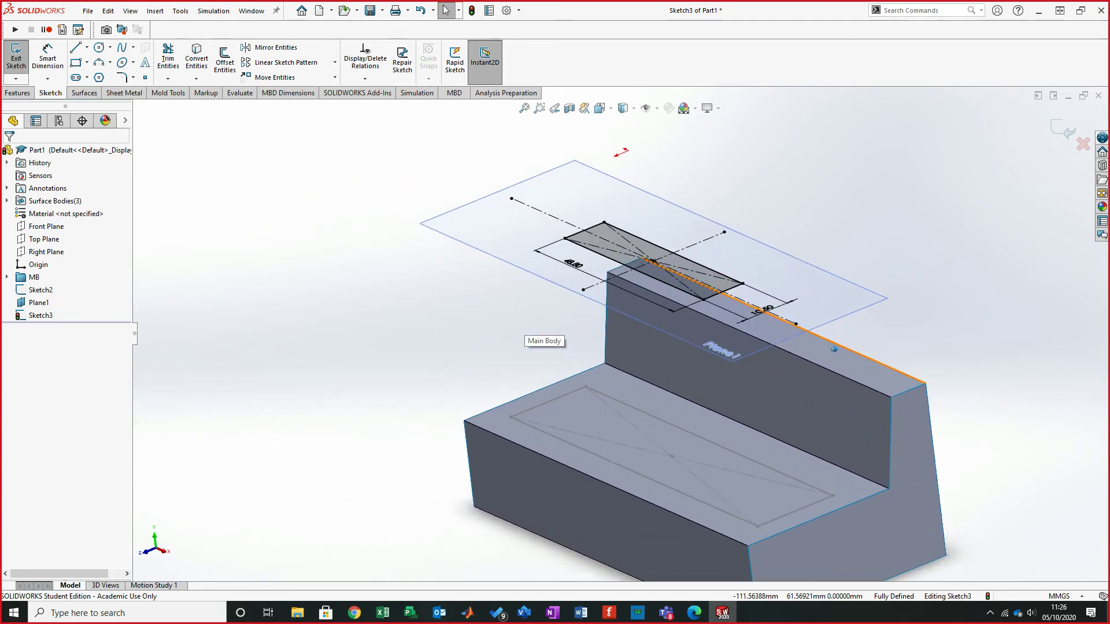
pyautogui.keyDown('ctrl'); pyautogui.moveTo(445, 324); pyautogui.dragTo(404, 326, button='middle'); pyautogui.keyUp('ctrl')
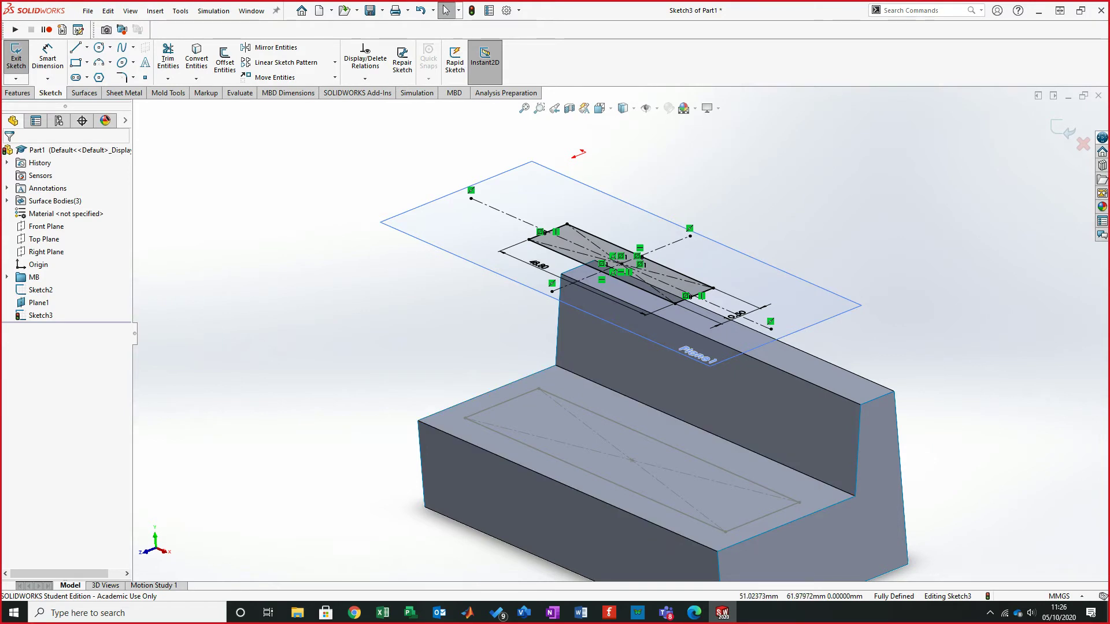
pyautogui.click(1061, 129)
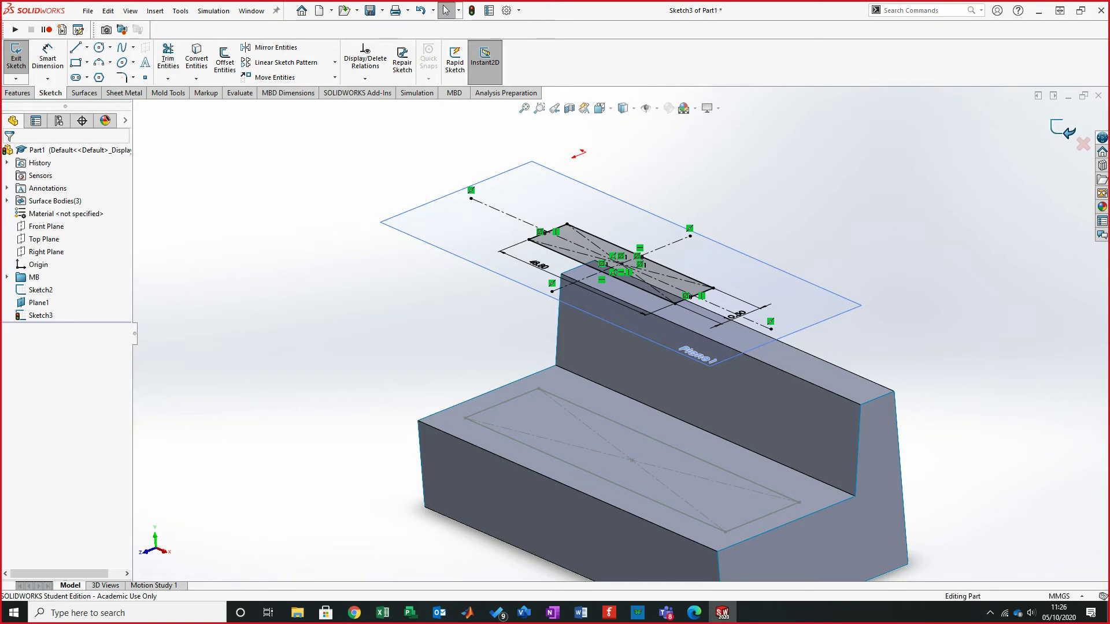
pyautogui.press('Escape')
pyautogui.moveTo(659, 333); pyautogui.dragTo(625, 339, button='middle')
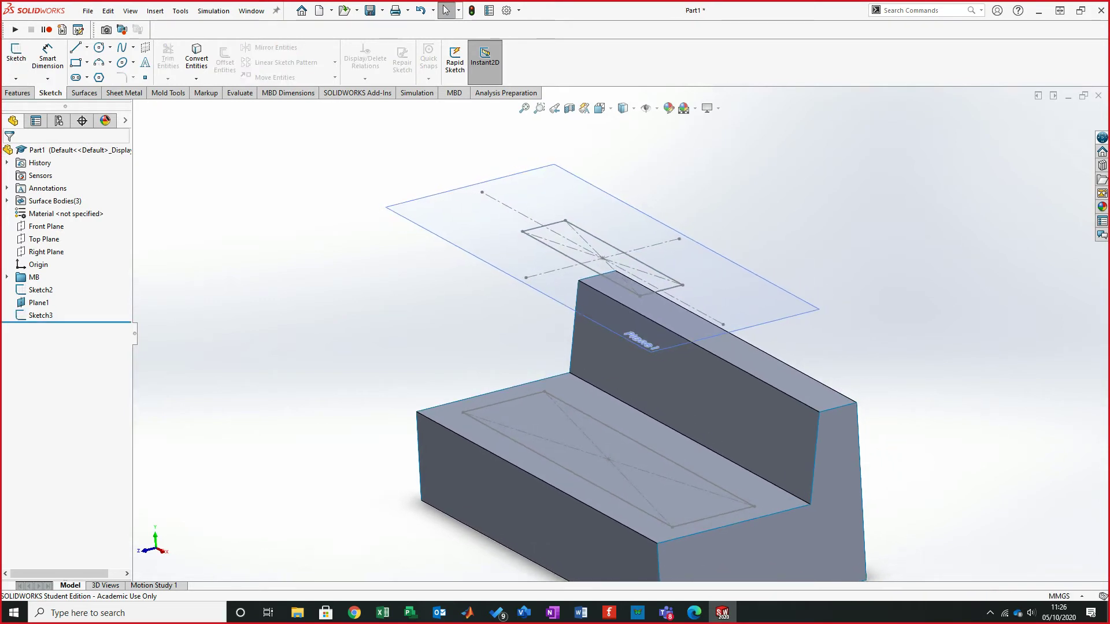
# - Rename the offset plane Plane1 as Top Point
pyautogui.rightClick(41, 302)
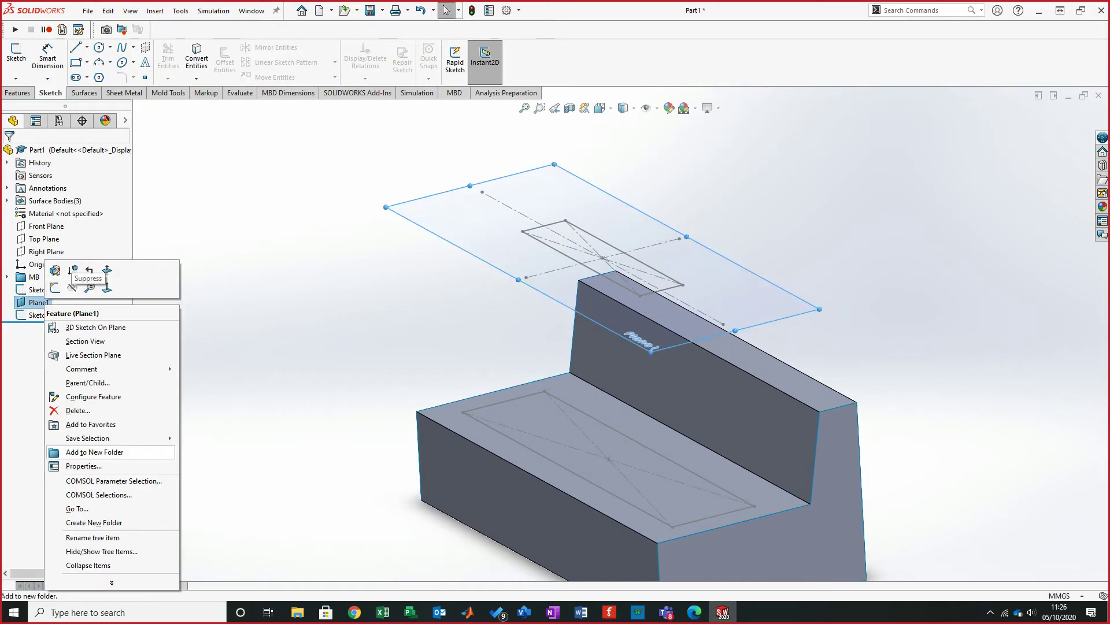
pyautogui.press('Escape')
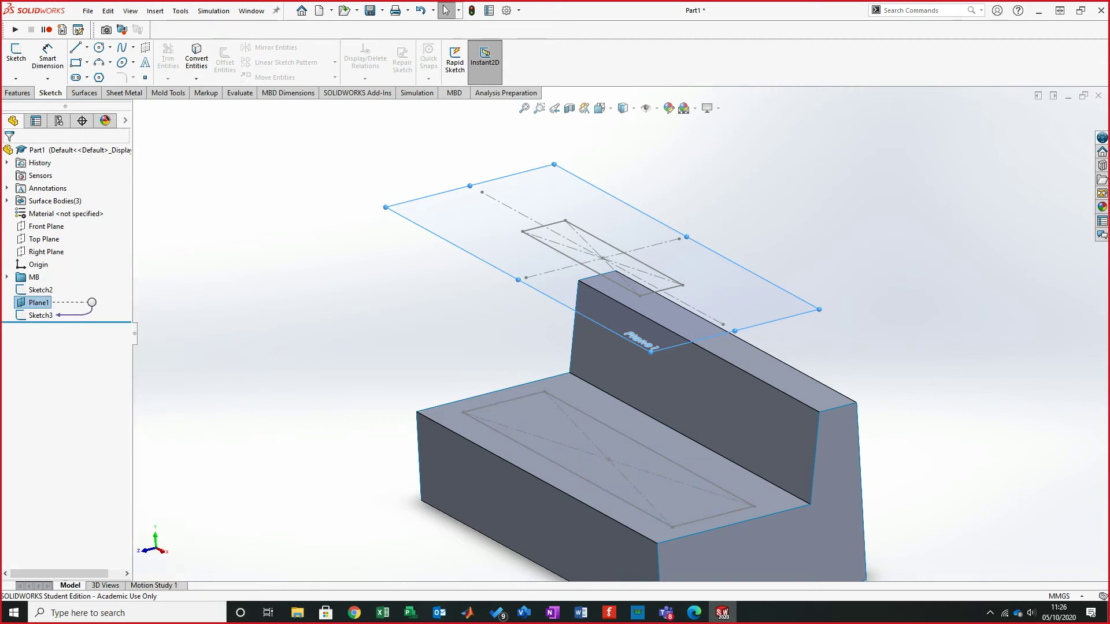
pyautogui.click(40, 303)
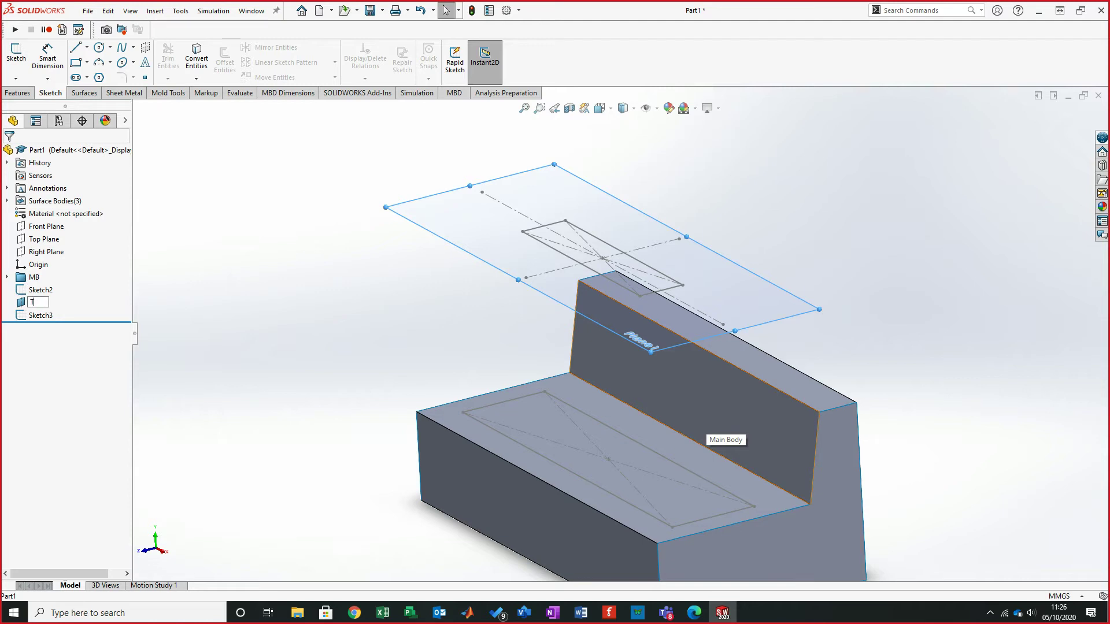
pyautogui.write('Point')
pyautogui.press('Return')
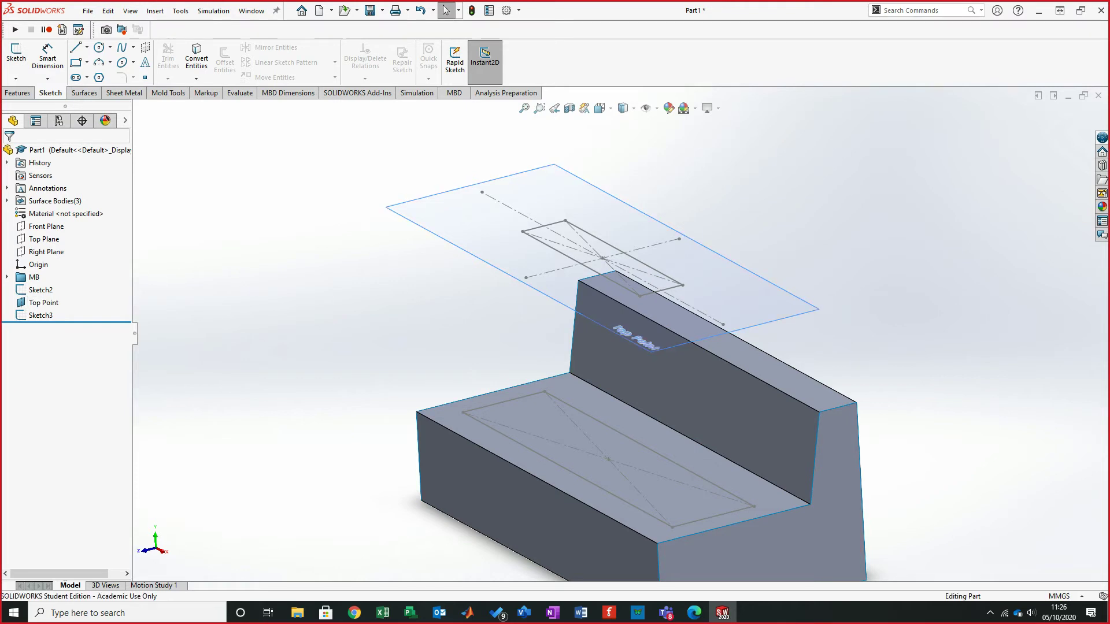
# - Start a lofted surface using the step's rectangle and the upper rectangle as profiles, picked at their matching corners
pyautogui.moveTo(692, 457)
pyautogui.mouseDown(button='middle')
pyautogui.moveTo(662, 437)
pyautogui.moveTo(673, 450)
pyautogui.mouseUp(button='middle')
pyautogui.click(84, 92)
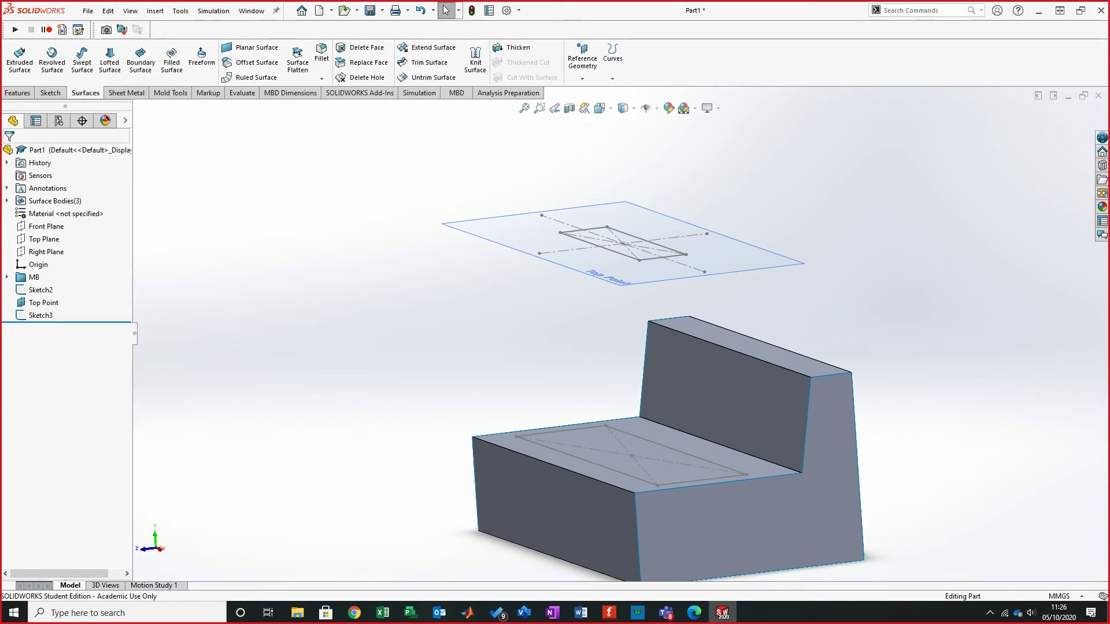
pyautogui.click(109, 61)
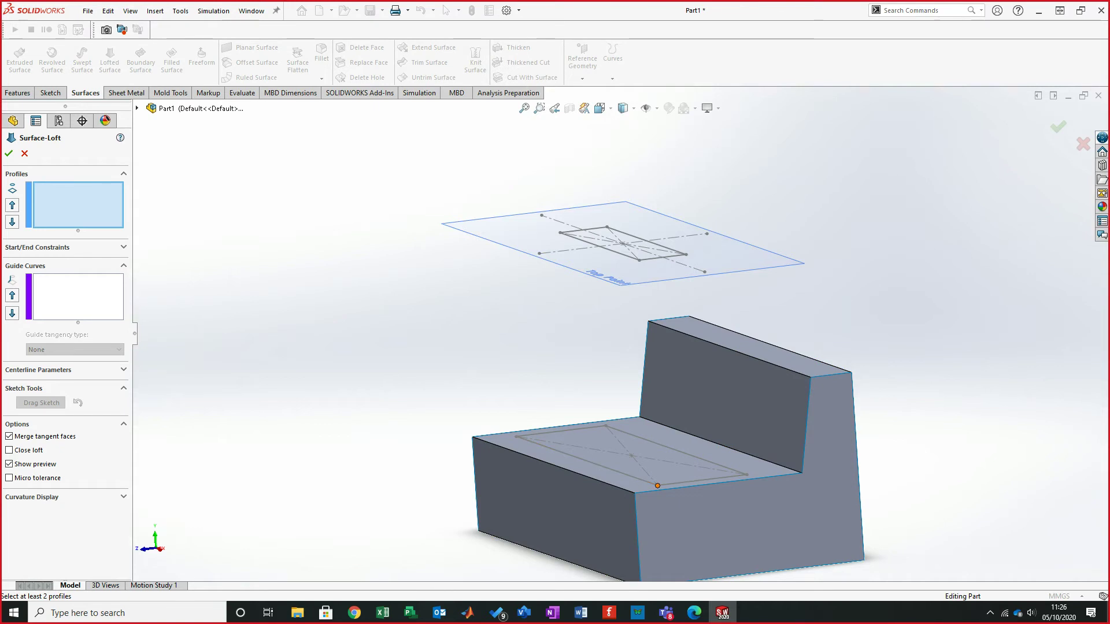
pyautogui.click(657, 486)
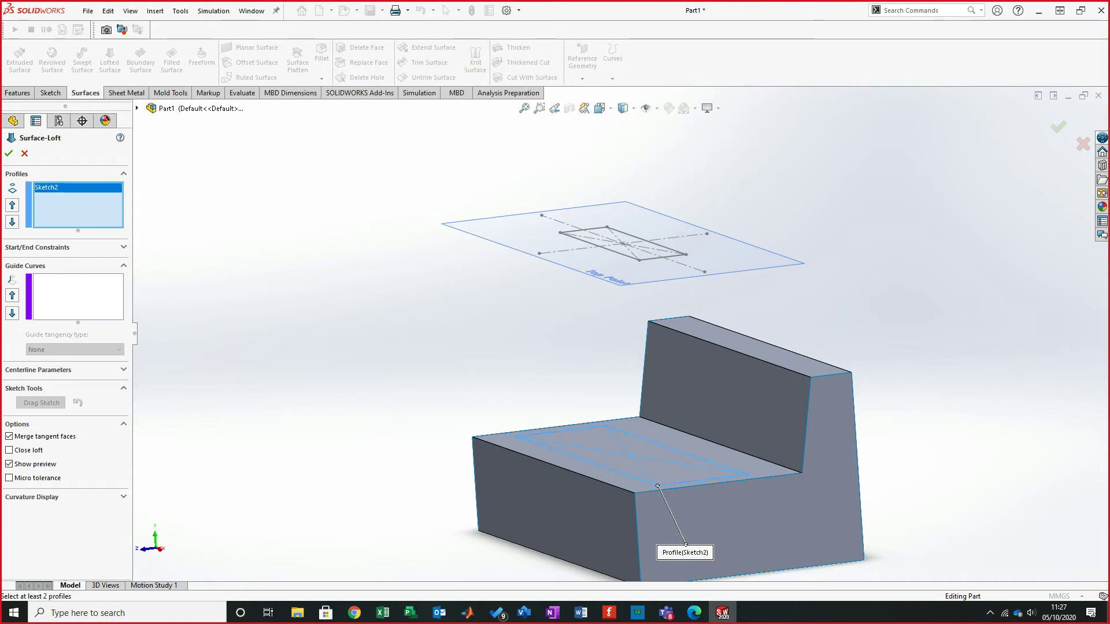
pyautogui.click(639, 260)
pyautogui.moveTo(520, 453)
pyautogui.mouseDown(button='middle')
pyautogui.moveTo(663, 456)
pyautogui.moveTo(537, 467)
pyautogui.mouseUp(button='middle')
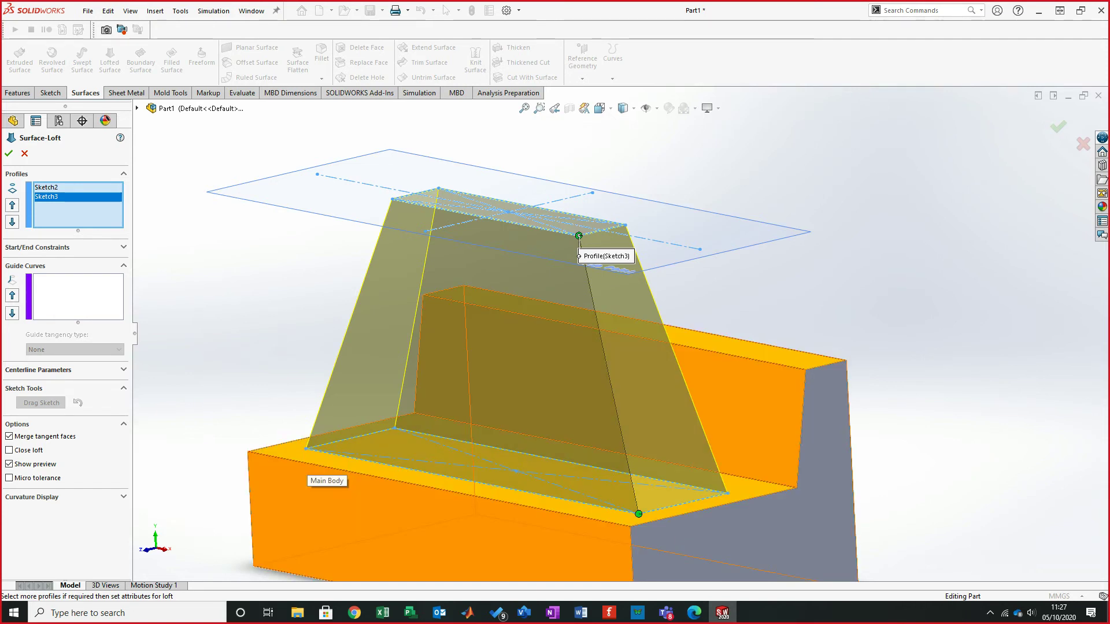
# - Set the loft's start constraint to Normal To Profile after trying Direction Vector
pyautogui.moveTo(404, 448); pyautogui.dragTo(301, 509, button='middle')
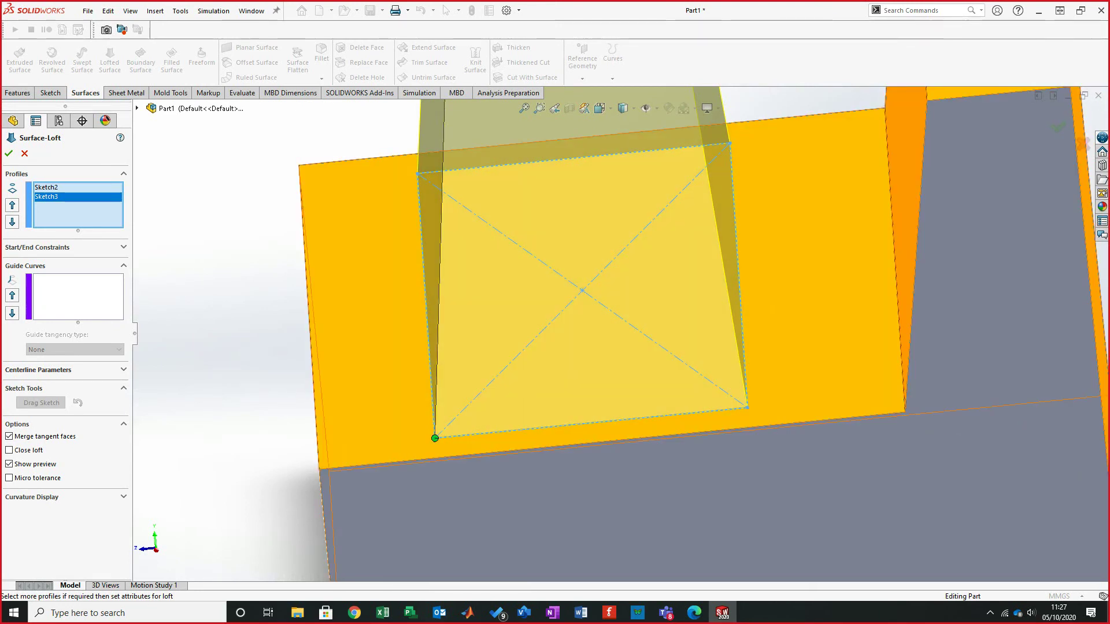
pyautogui.moveTo(434, 435); pyautogui.dragTo(527, 366, button='middle')
pyautogui.scroll(5, 527, 366)
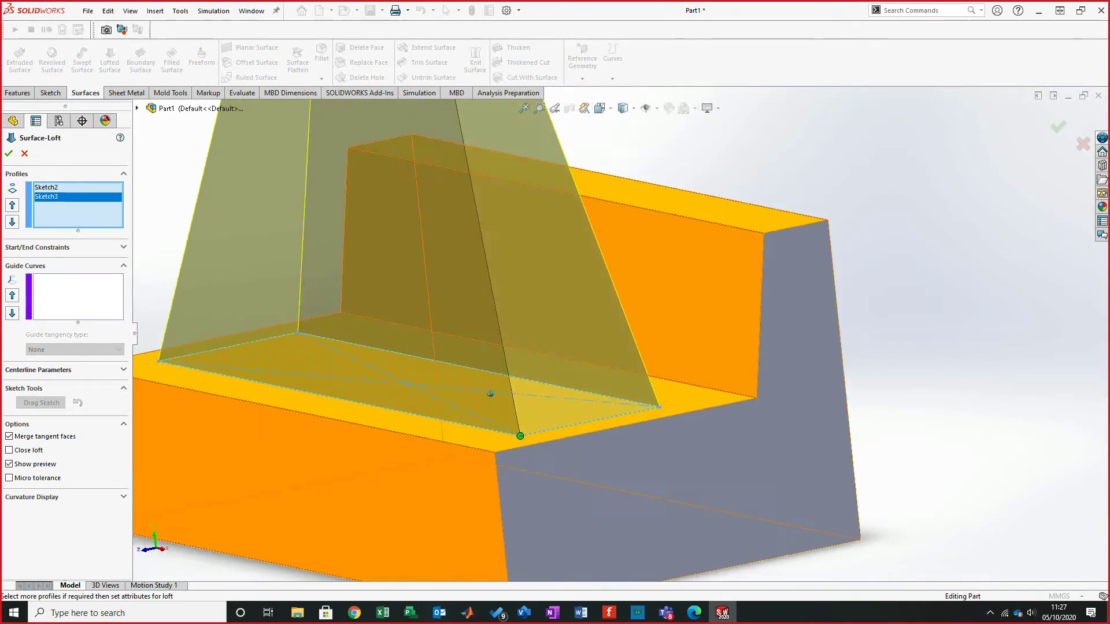
pyautogui.scroll(-1, 623, 276)
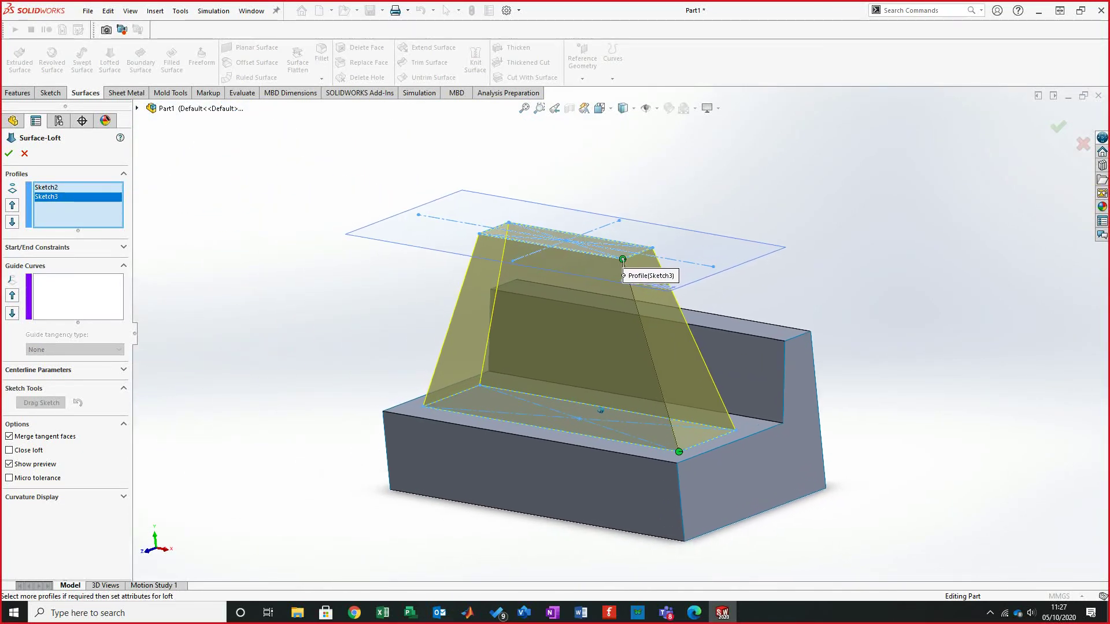
pyautogui.click(66, 247)
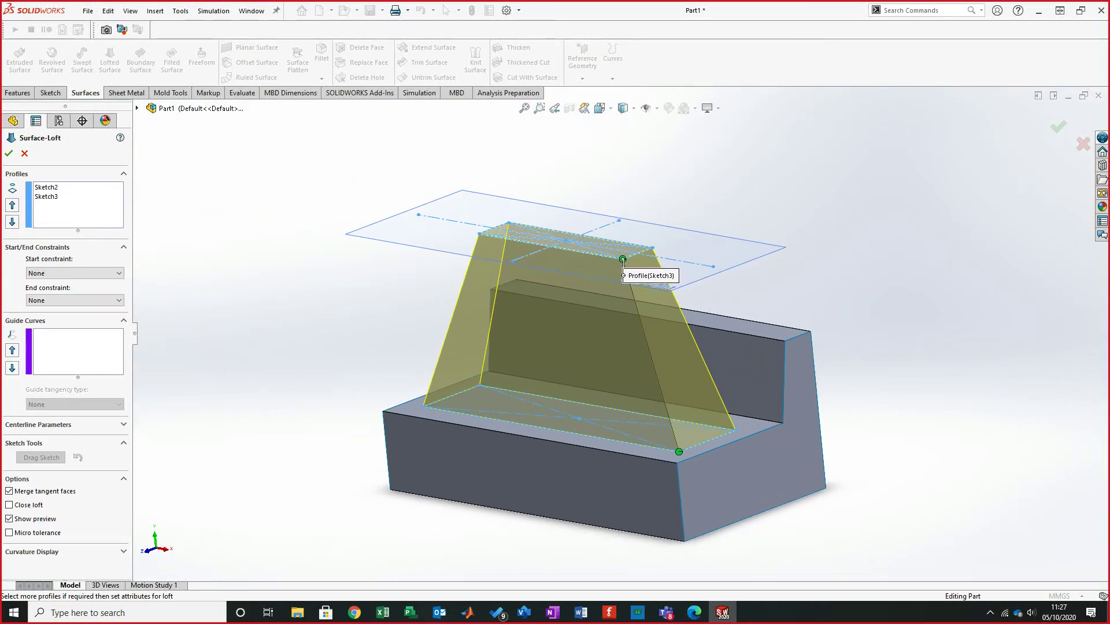
pyautogui.click(75, 273)
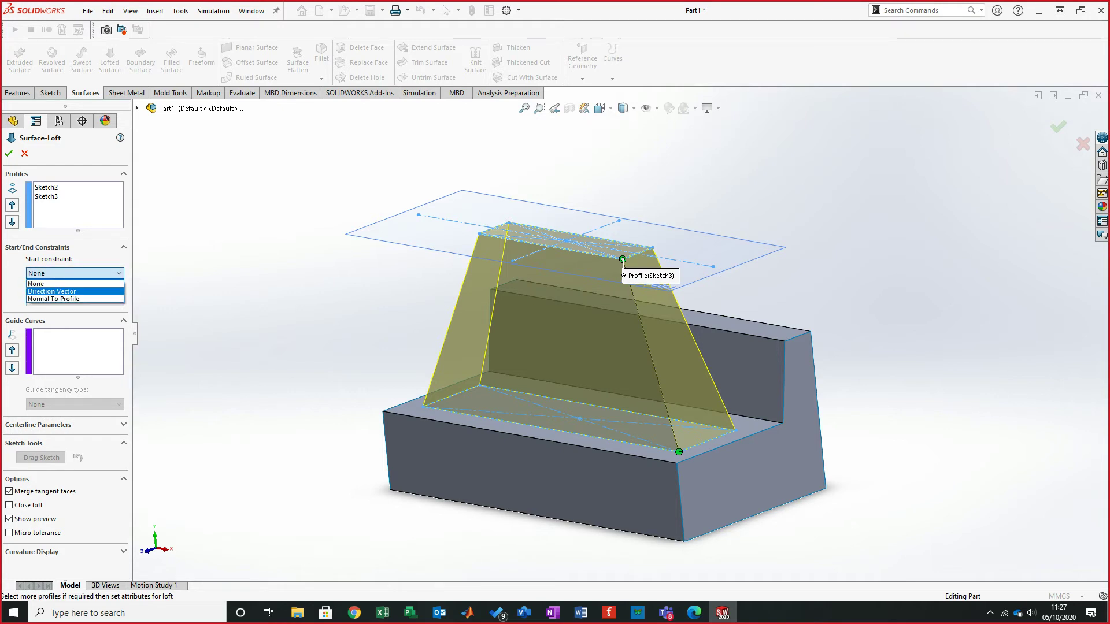
pyautogui.click(75, 291)
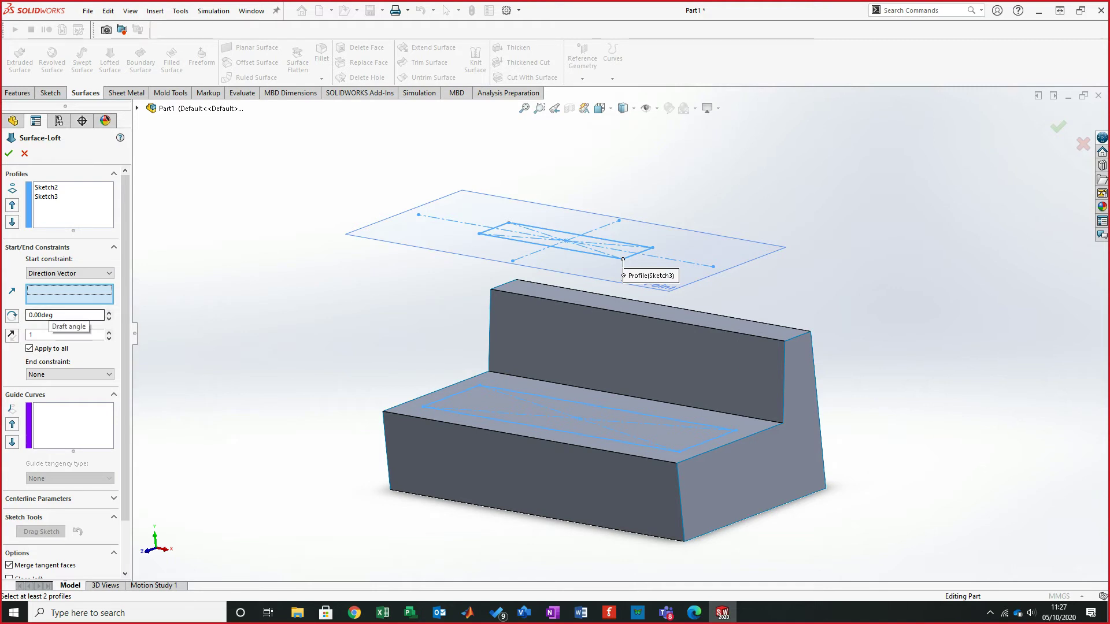
pyautogui.click(70, 273)
pyautogui.click(53, 298)
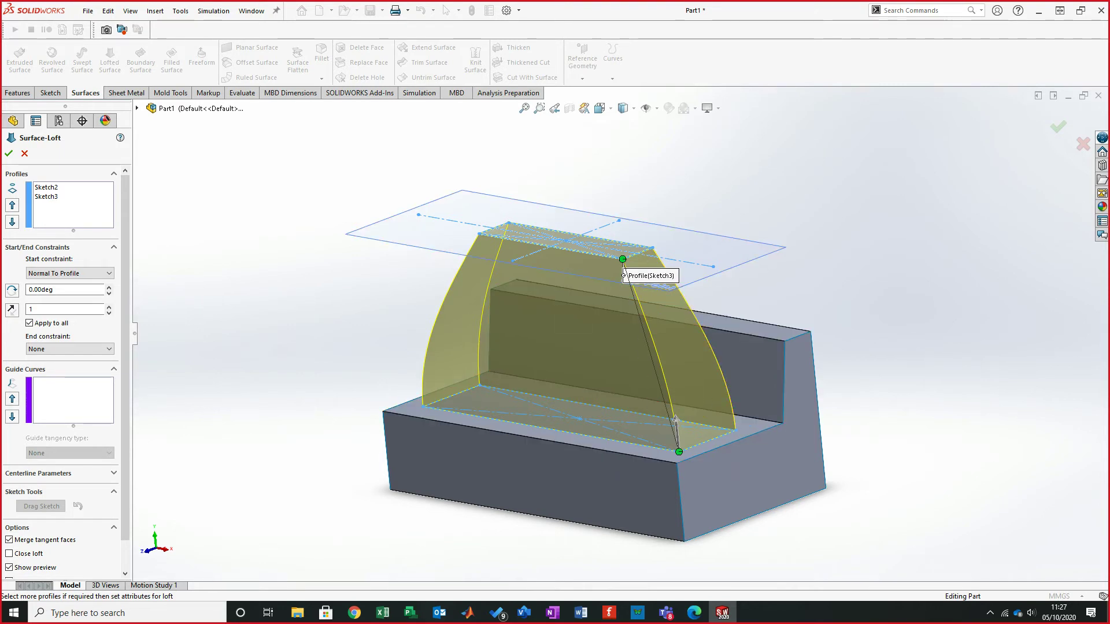
# - Try a start draft angle of 35 degrees on the loft and reset it to 0 degrees
pyautogui.moveTo(532, 416); pyautogui.dragTo(572, 413, button='middle')
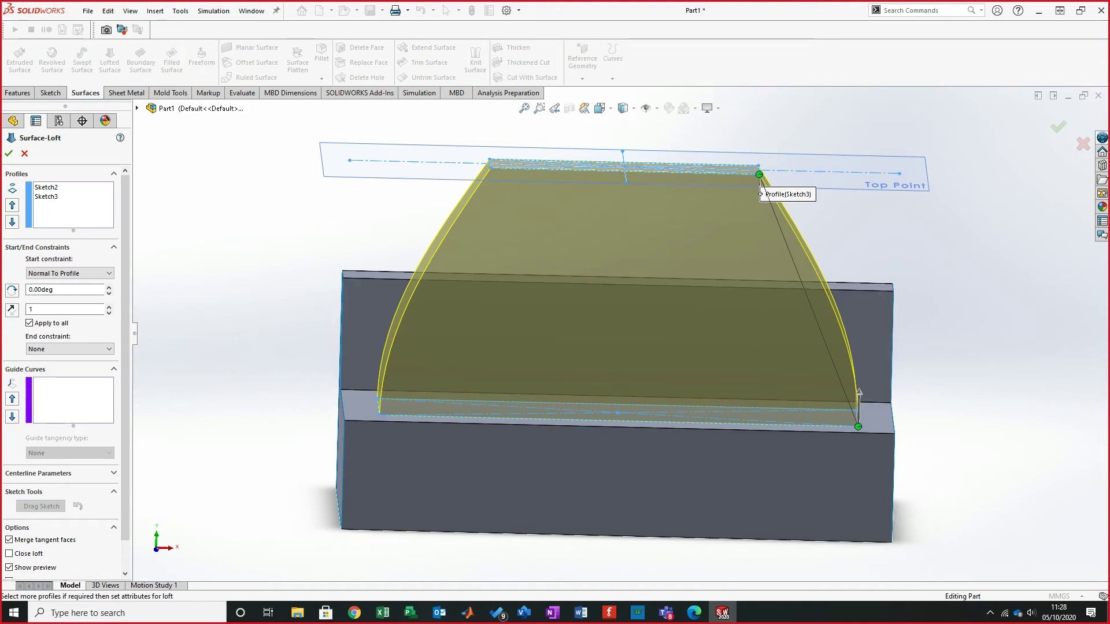
pyautogui.moveTo(617, 347); pyautogui.dragTo(648, 346, button='middle')
pyautogui.moveTo(617, 408); pyautogui.dragTo(653, 405, button='middle')
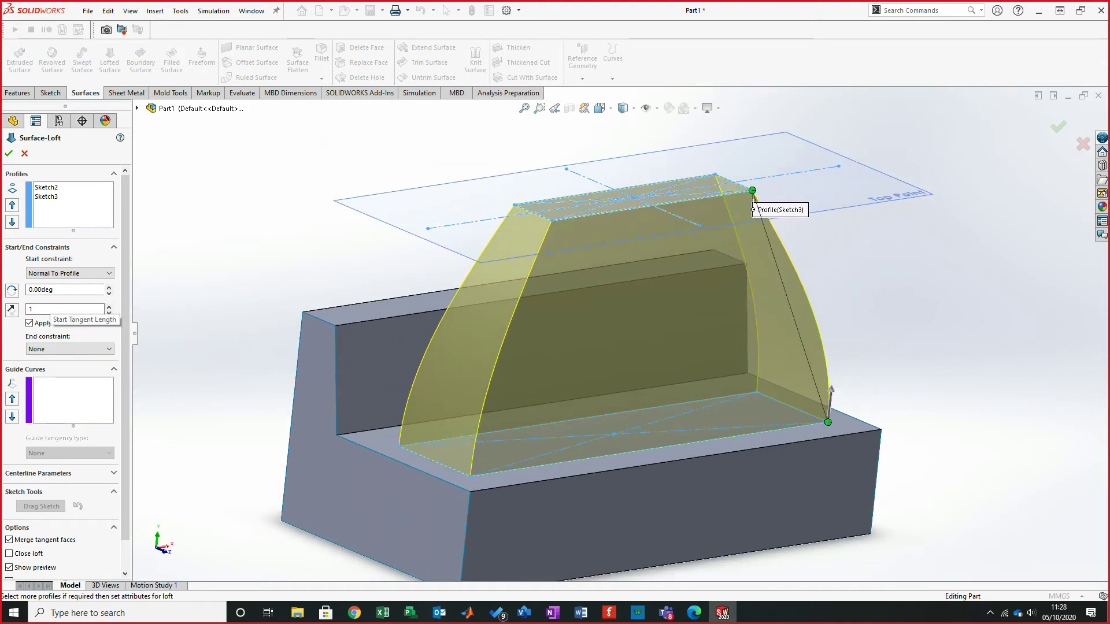
pyautogui.click(50, 309)
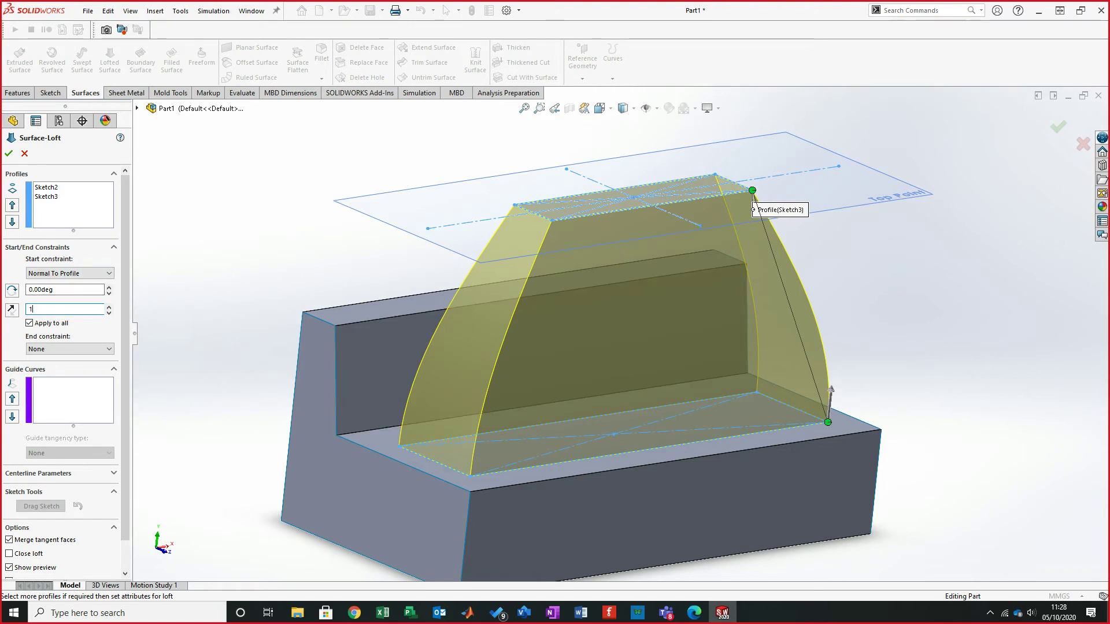
pyautogui.click(109, 287)
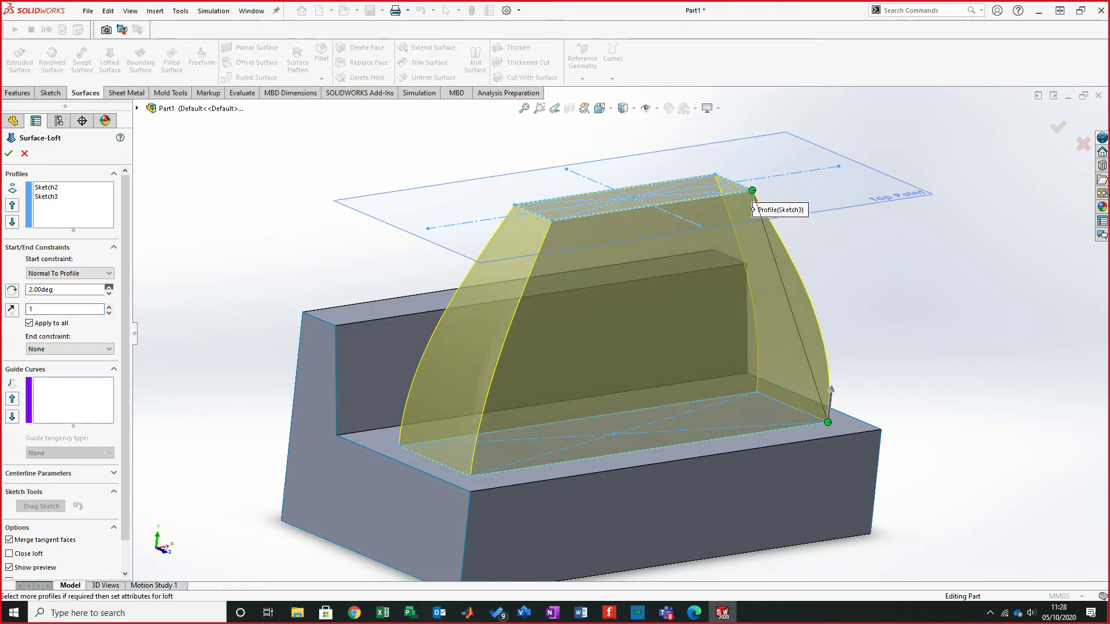
pyautogui.click(109, 287)
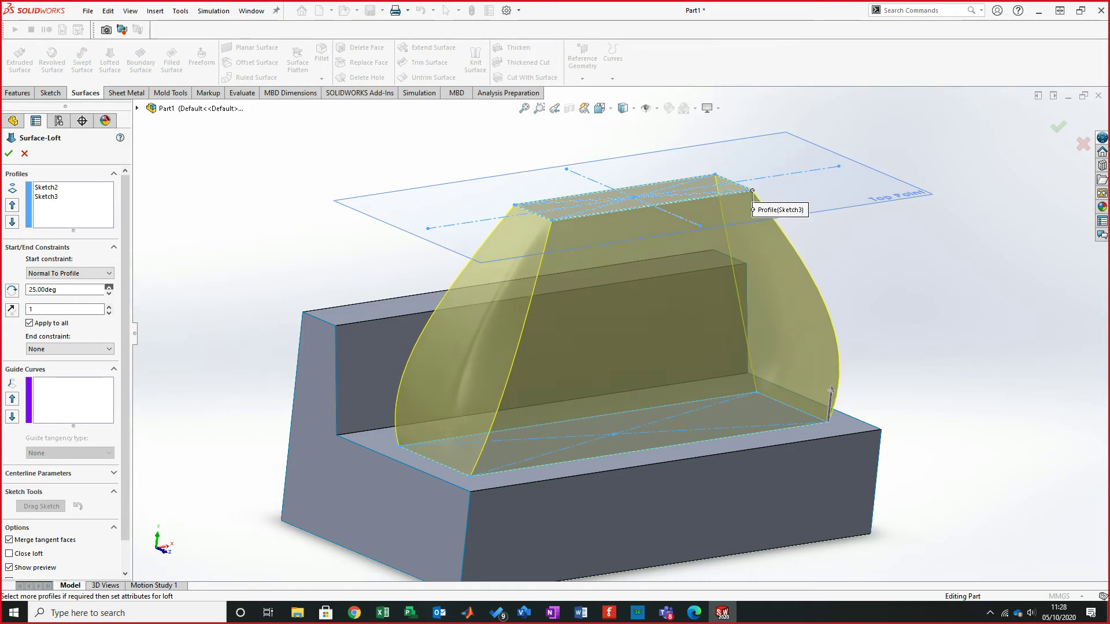
pyautogui.moveTo(462, 437); pyautogui.dragTo(565, 437, button='middle')
pyautogui.press('Right')
pyautogui.press('Right')
pyautogui.press('Right')
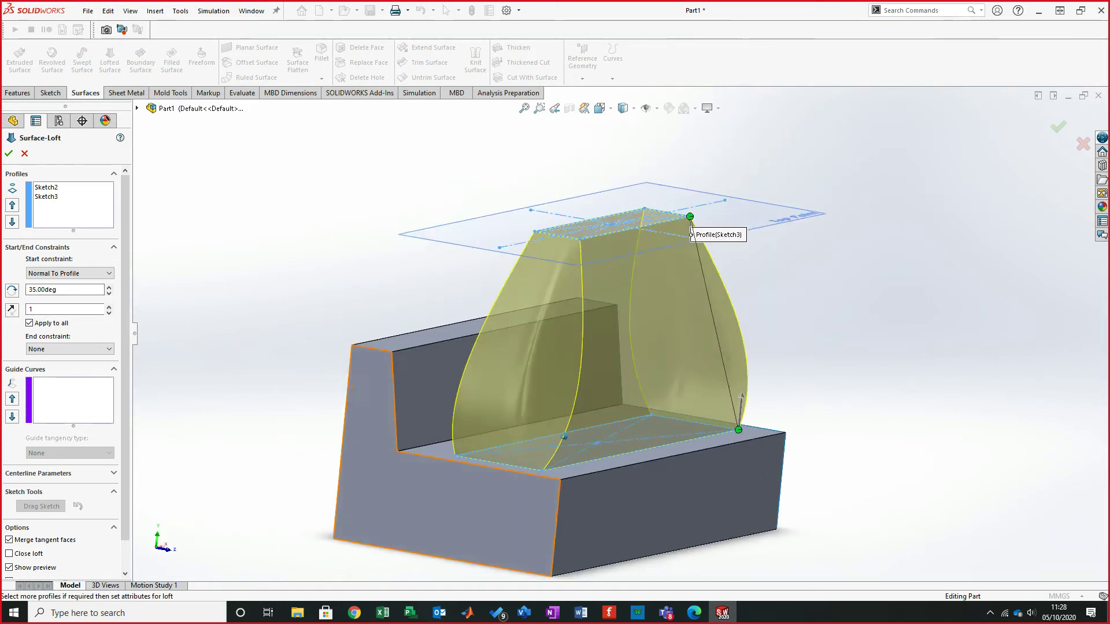
pyautogui.moveTo(64, 290); pyautogui.dragTo(27, 289)
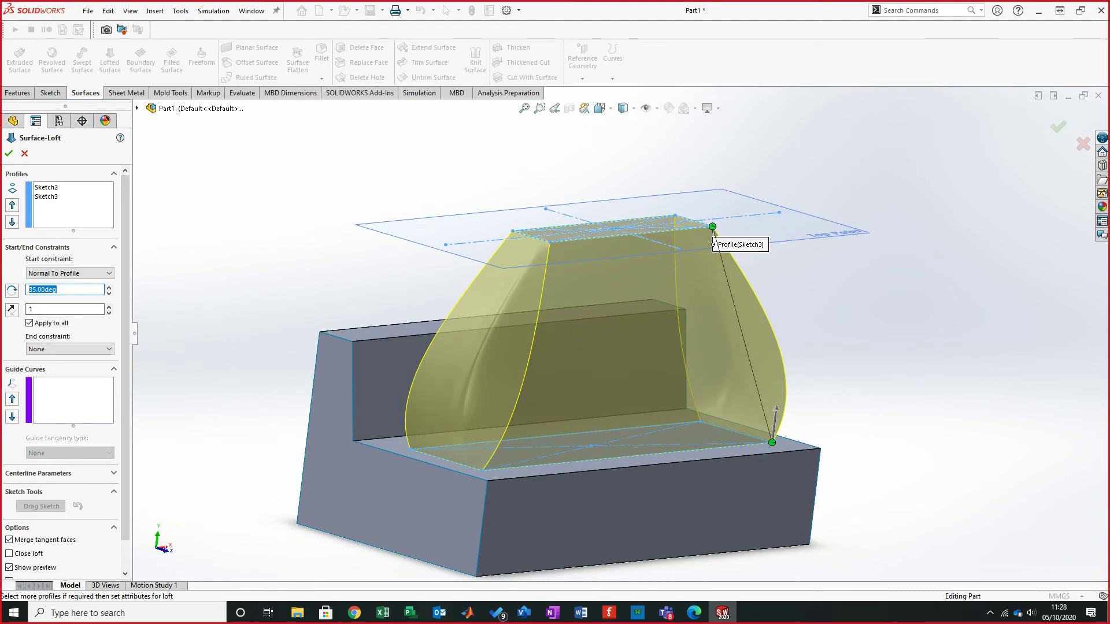
pyautogui.write('0')
pyautogui.press('Return')
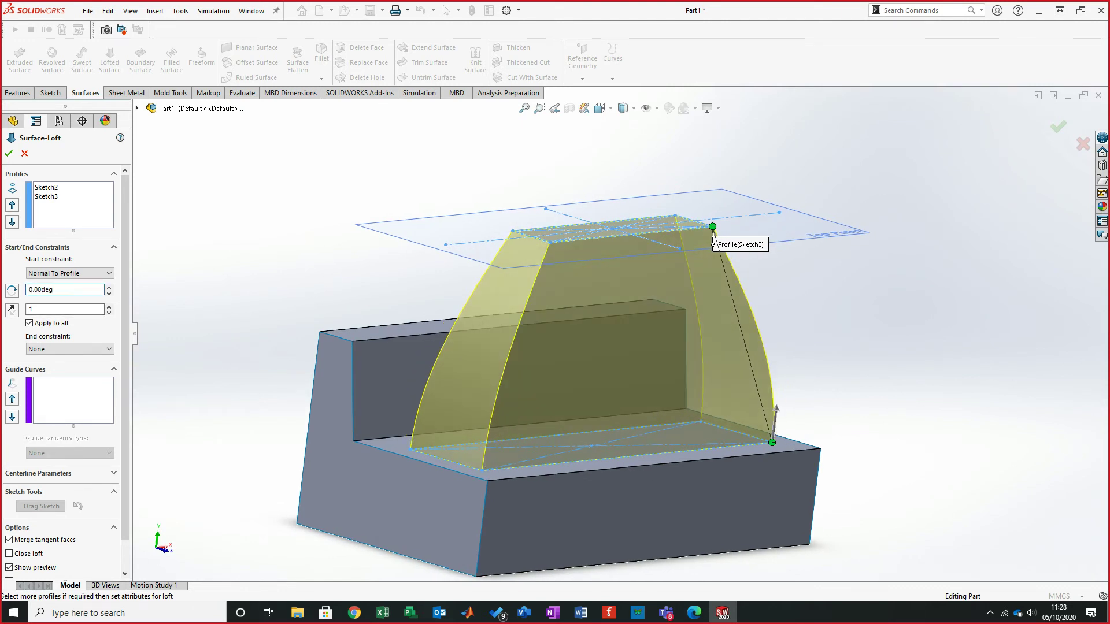
# - Set the loft's end constraint to Normal To Profile and create the lofted surface
pyautogui.press('Left')
pyautogui.press('Left')
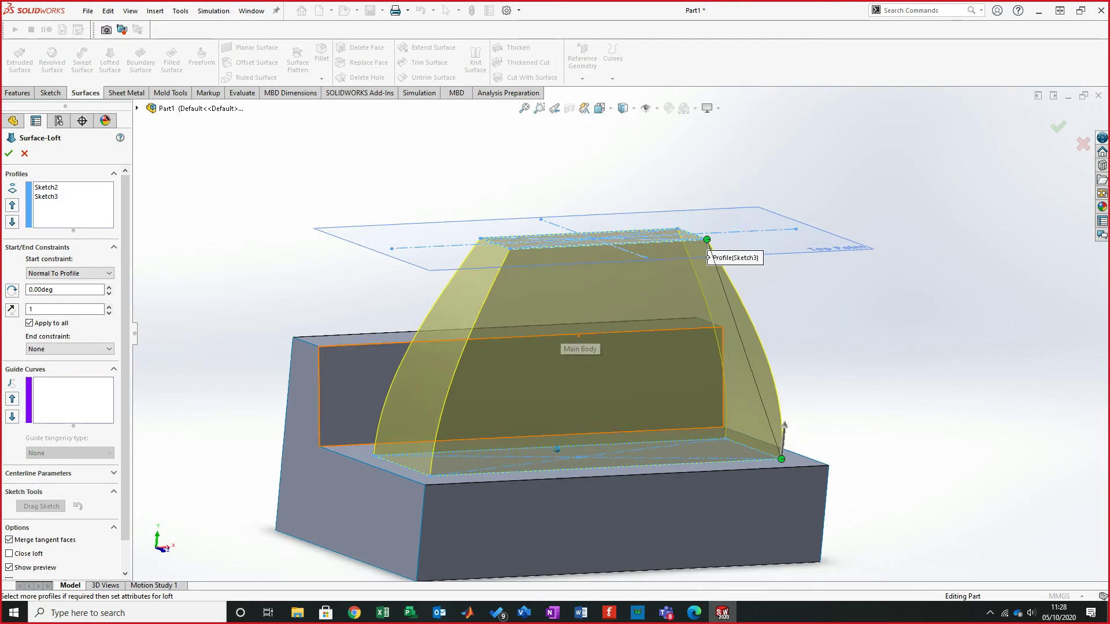
pyautogui.click(69, 348)
pyautogui.press('Down')
pyautogui.press('Down')
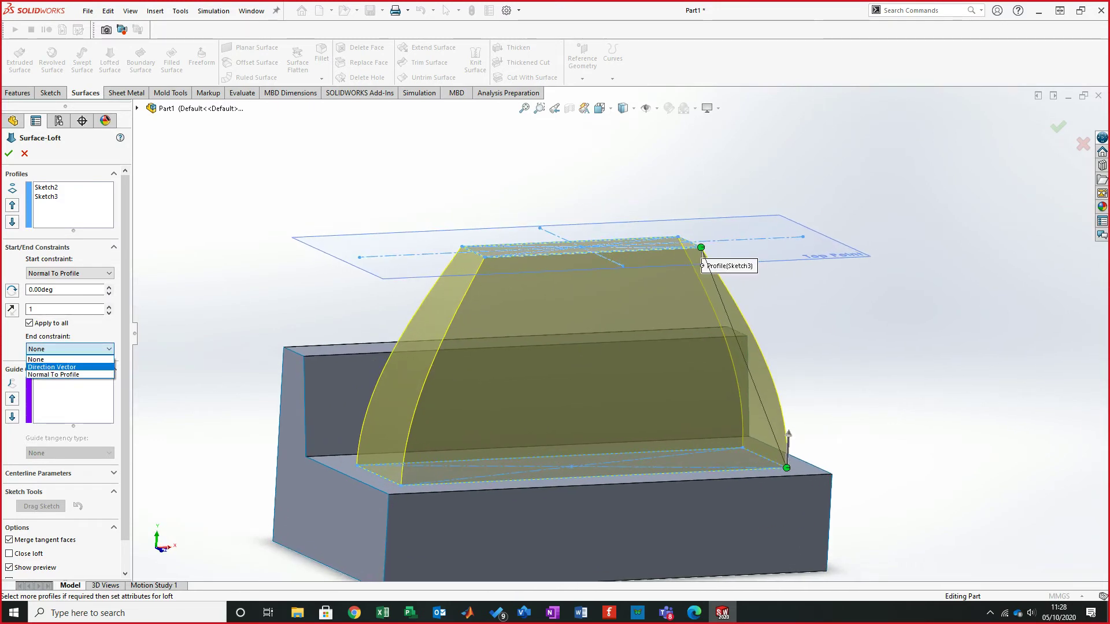
pyautogui.press('Return')
pyautogui.moveTo(405, 474); pyautogui.dragTo(350, 459, button='middle')
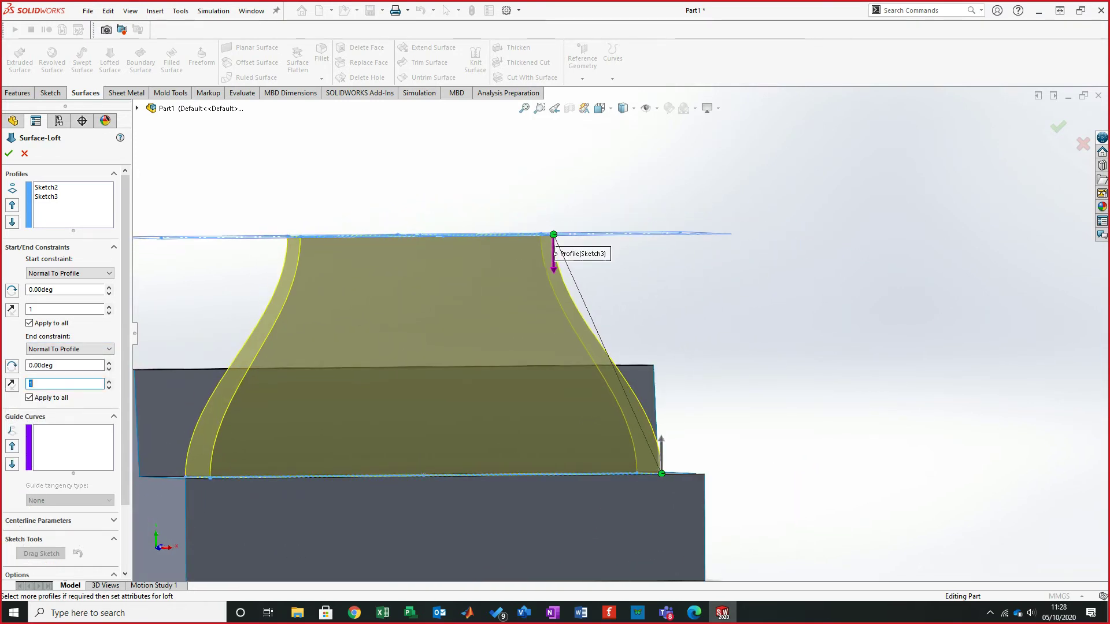
pyautogui.moveTo(540, 297); pyautogui.dragTo(633, 333, button='middle')
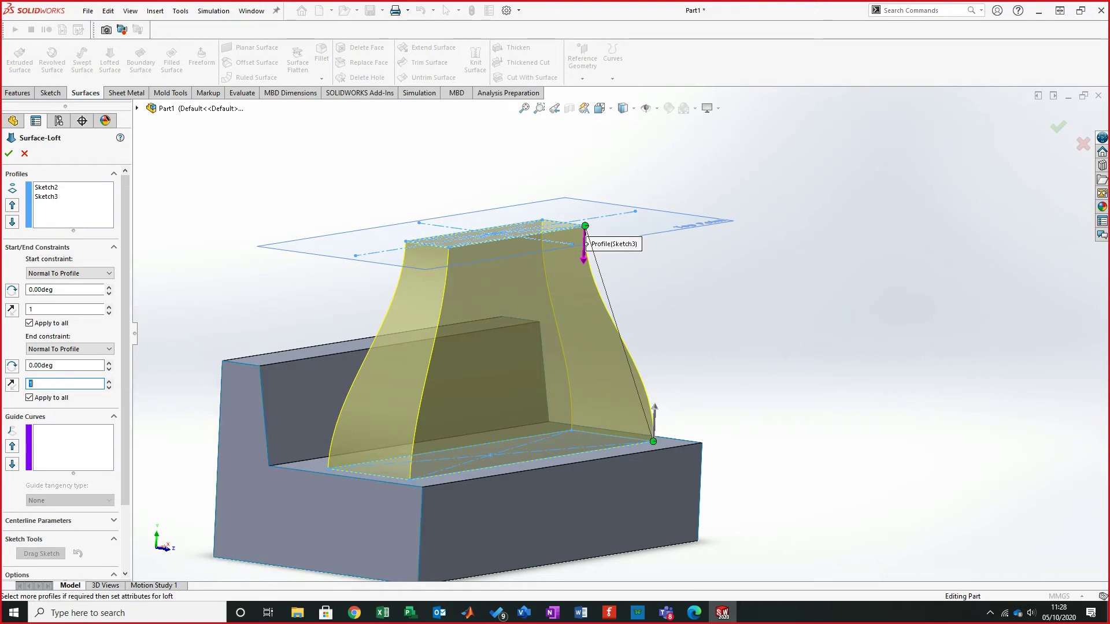
pyautogui.scroll(3, 617, 339)
pyautogui.scroll(-3, 408, 339)
pyautogui.scroll(-1, 856, 329)
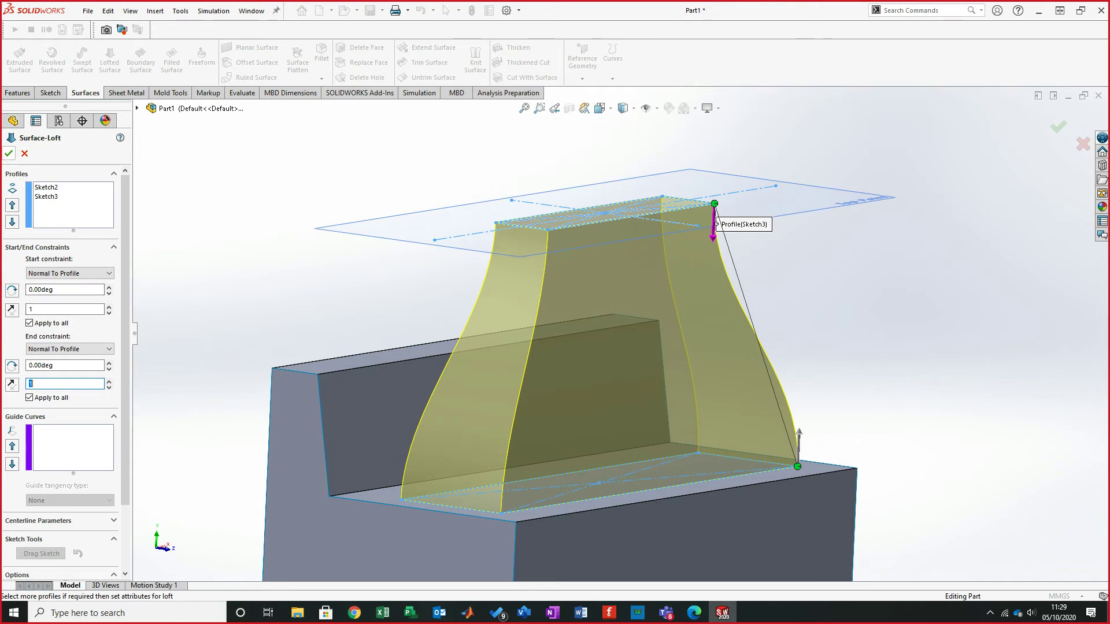
pyautogui.press('Return')
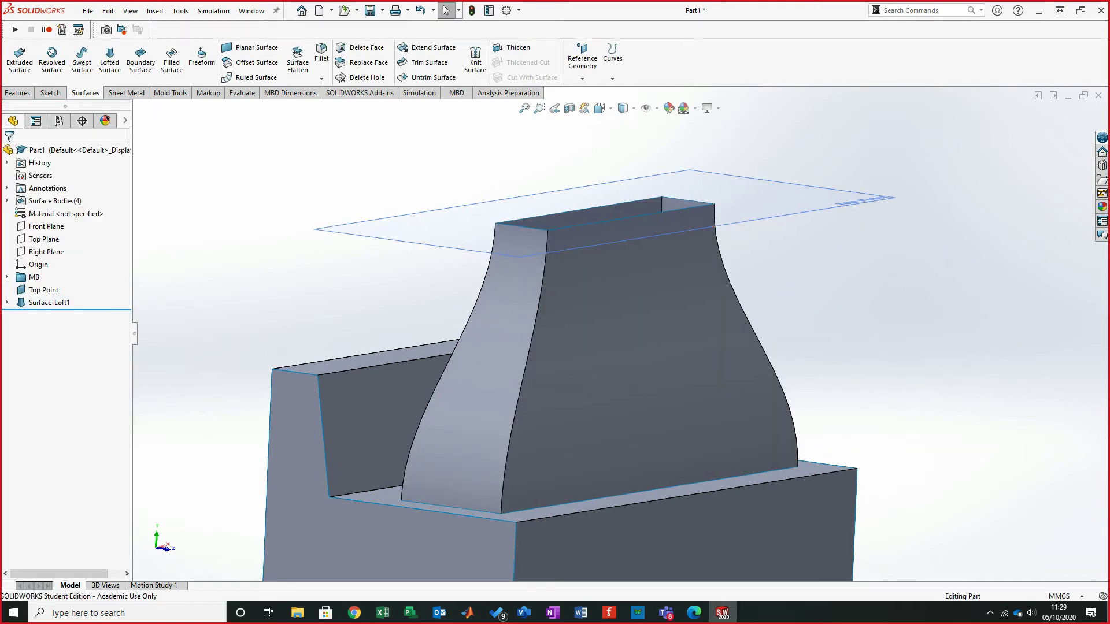
# - Hide the Top Point plane and rename the lofted surface feature as Flow Body
pyautogui.rightClick(43, 289)
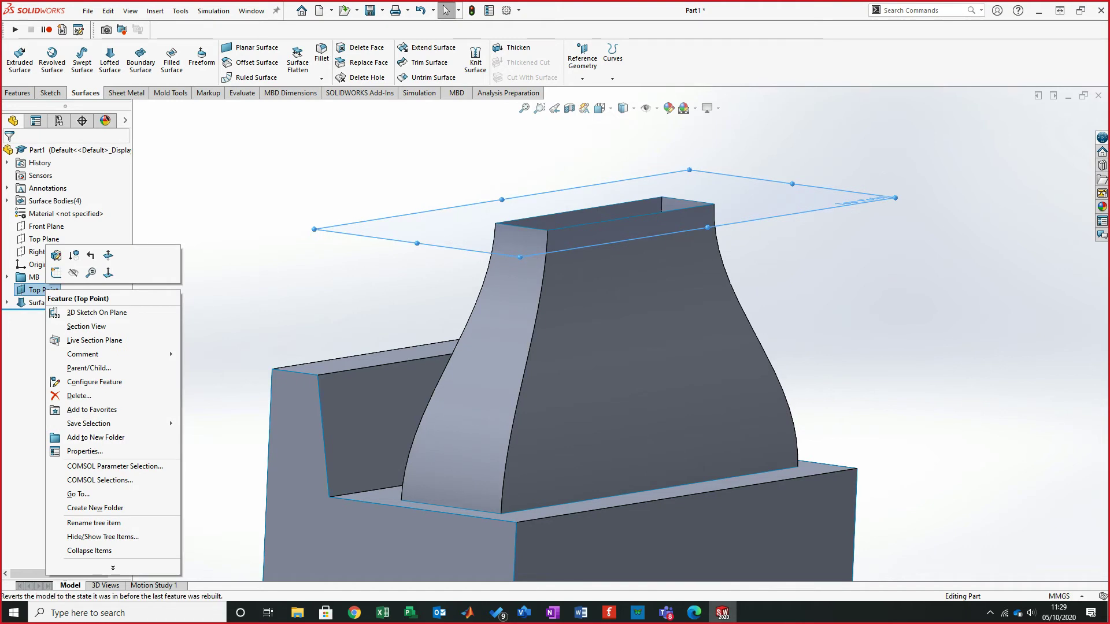
pyautogui.click(73, 272)
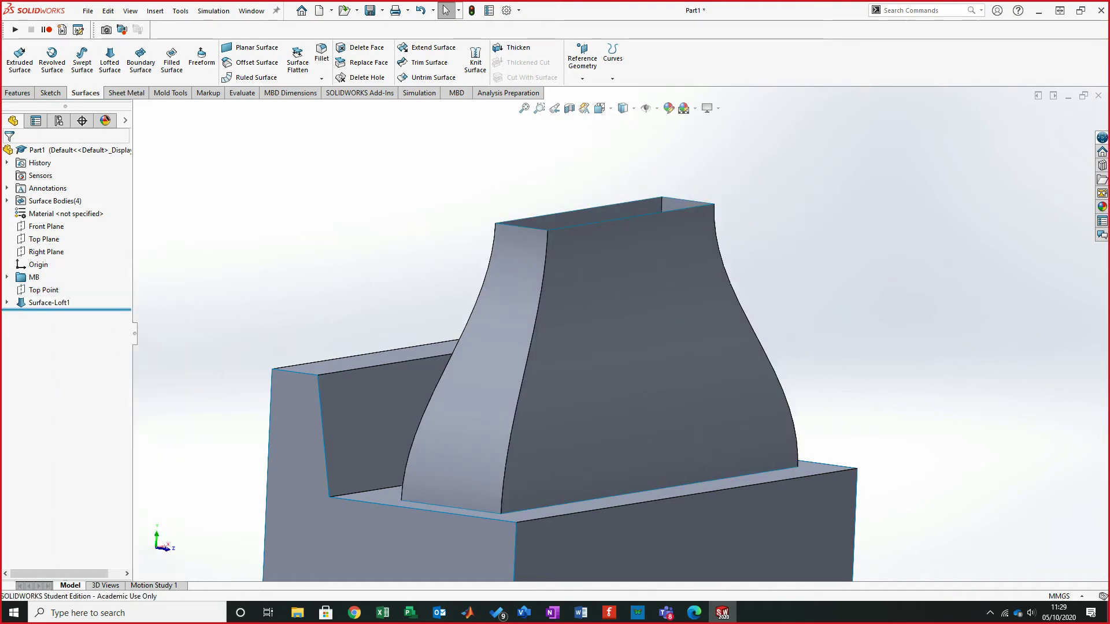
pyautogui.click(47, 302)
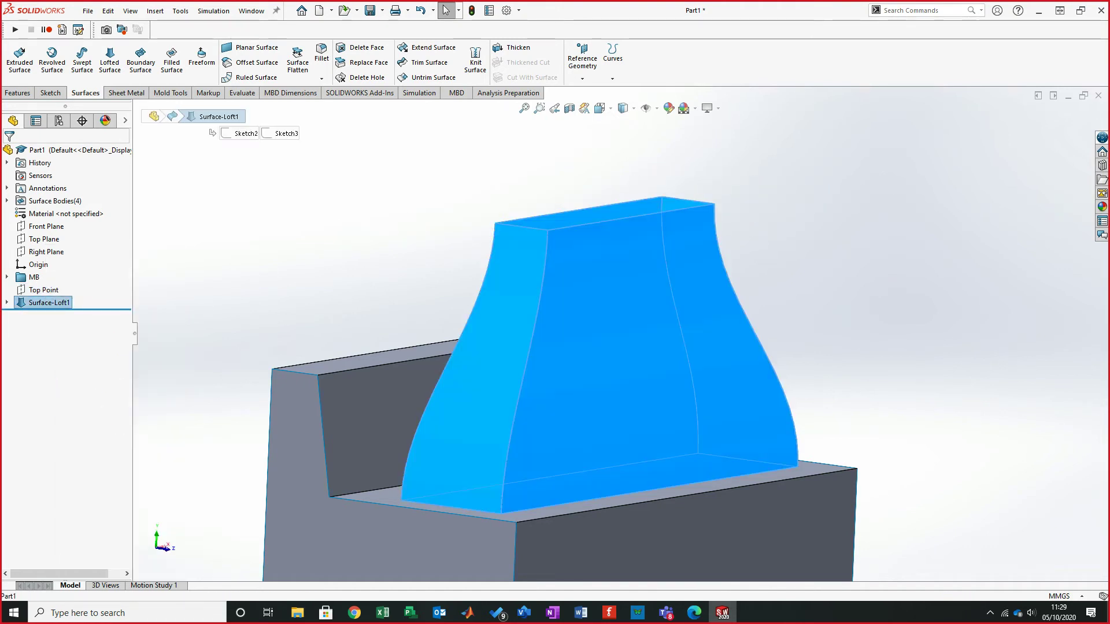
pyautogui.press('F2')
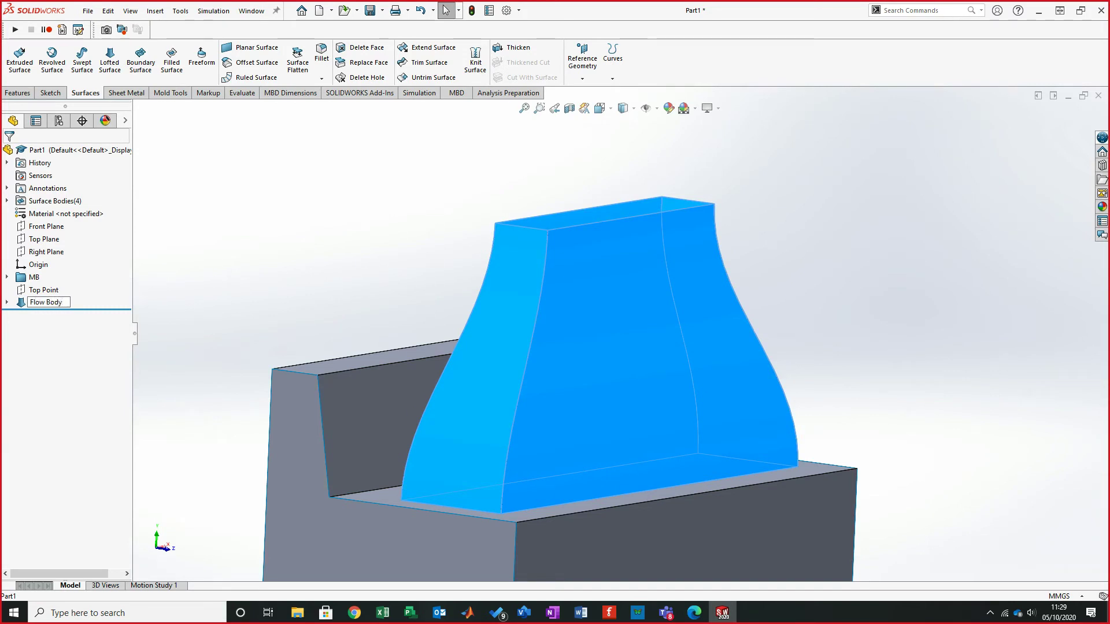
pyautogui.press('Return')
# - Create a section view parallel to the Right Plane, offset about 55 mm, cutting through both the body and the loft
pyautogui.moveTo(631, 329); pyautogui.dragTo(539, 341, button='middle')
pyautogui.click(569, 108)
pyautogui.click(60, 287)
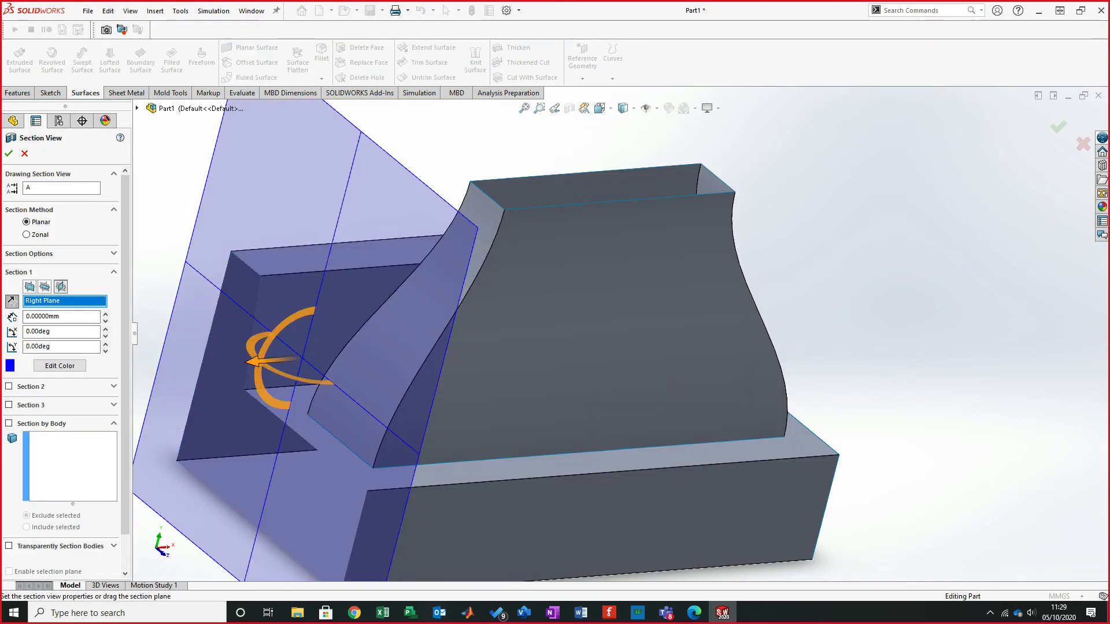
pyautogui.moveTo(272, 361); pyautogui.dragTo(531, 340)
pyautogui.press('Return')
# - Examine the sectioned model from several angles, focusing on the main body's step face beneath the lofted surface
pyautogui.moveTo(324, 370); pyautogui.dragTo(537, 267, button='middle')
pyautogui.scroll(-3, 536, 347)
pyautogui.moveTo(536, 346); pyautogui.dragTo(583, 439, button='middle')
pyautogui.moveTo(559, 225); pyautogui.dragTo(802, 370, button='middle')
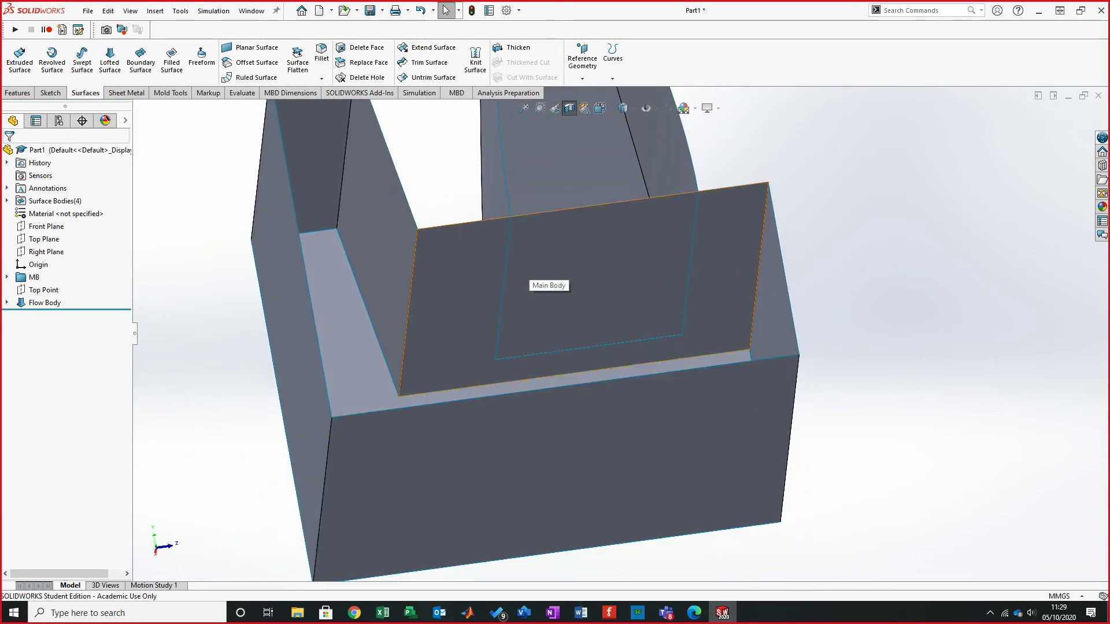
pyautogui.click(611, 255)
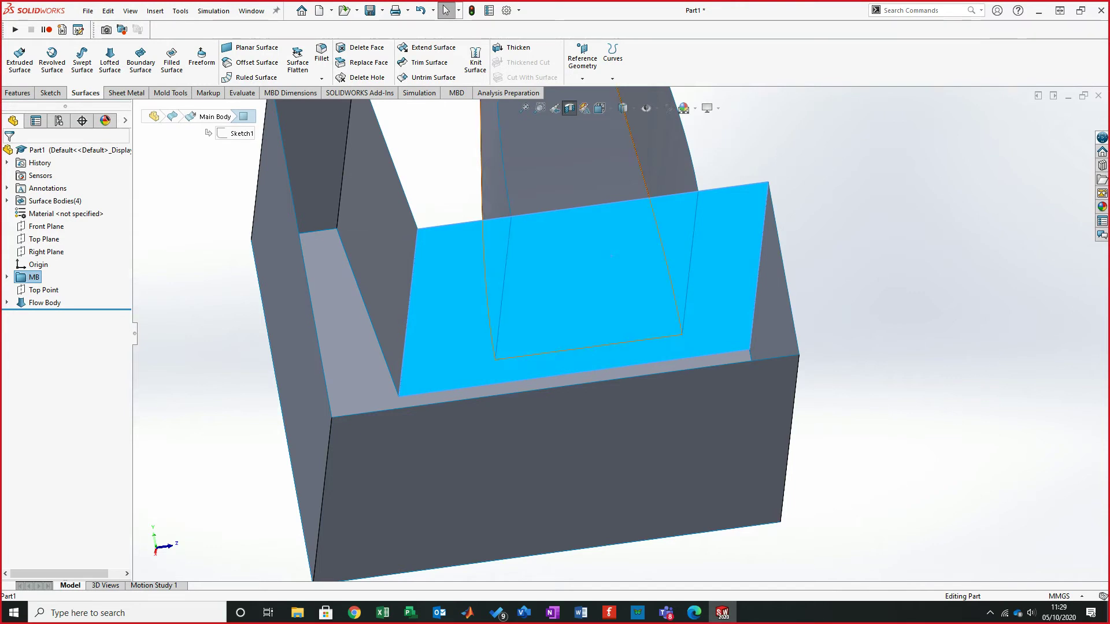
pyautogui.scroll(2, 622, 355)
pyautogui.keyDown('ctrl'); pyautogui.moveTo(624, 335); pyautogui.dragTo(569, 481, button='middle'); pyautogui.keyUp('ctrl')
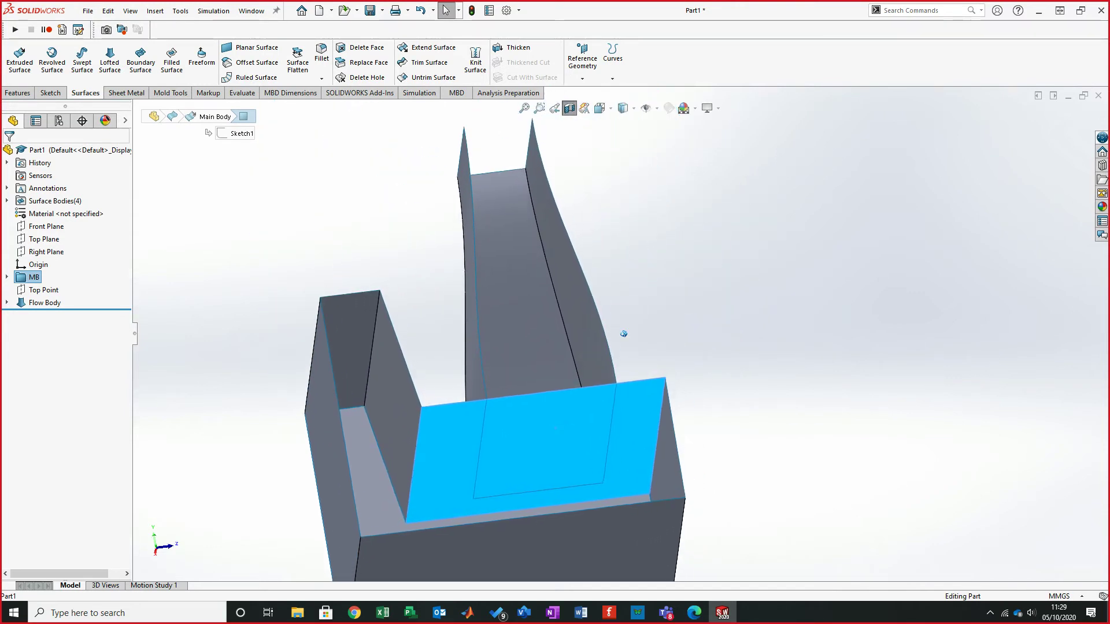
pyautogui.moveTo(624, 333); pyautogui.dragTo(347, 578, button='middle')
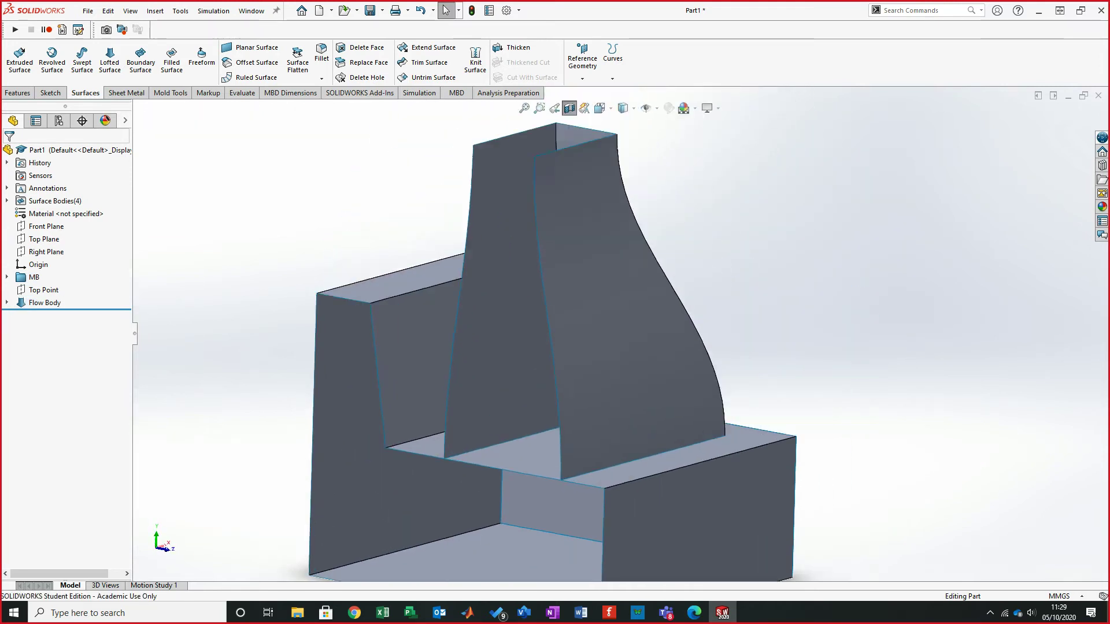
pyautogui.scroll(1, 624, 334)
pyautogui.moveTo(624, 334)
pyautogui.keyDown('ctrl'); pyautogui.mouseDown(button='middle')
pyautogui.moveTo(608, 295)
pyautogui.moveTo(617, 342)
pyautogui.mouseUp(button='middle'); pyautogui.keyUp('ctrl')
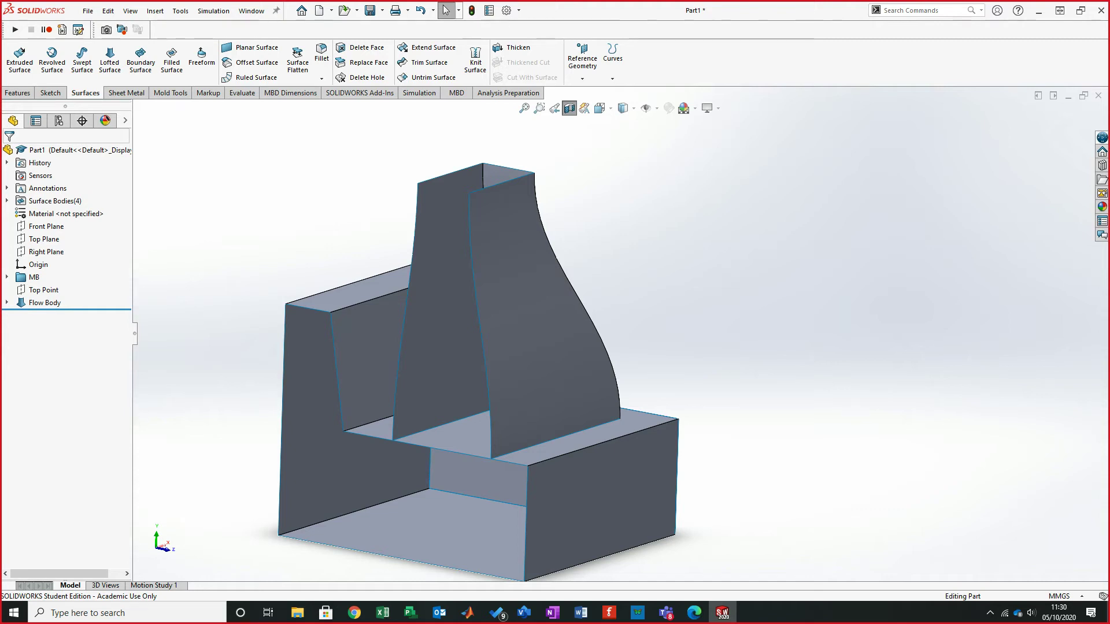
# - Turn the section view off and restore it with the Right Plane at a 55 mm offset
pyautogui.click(568, 108)
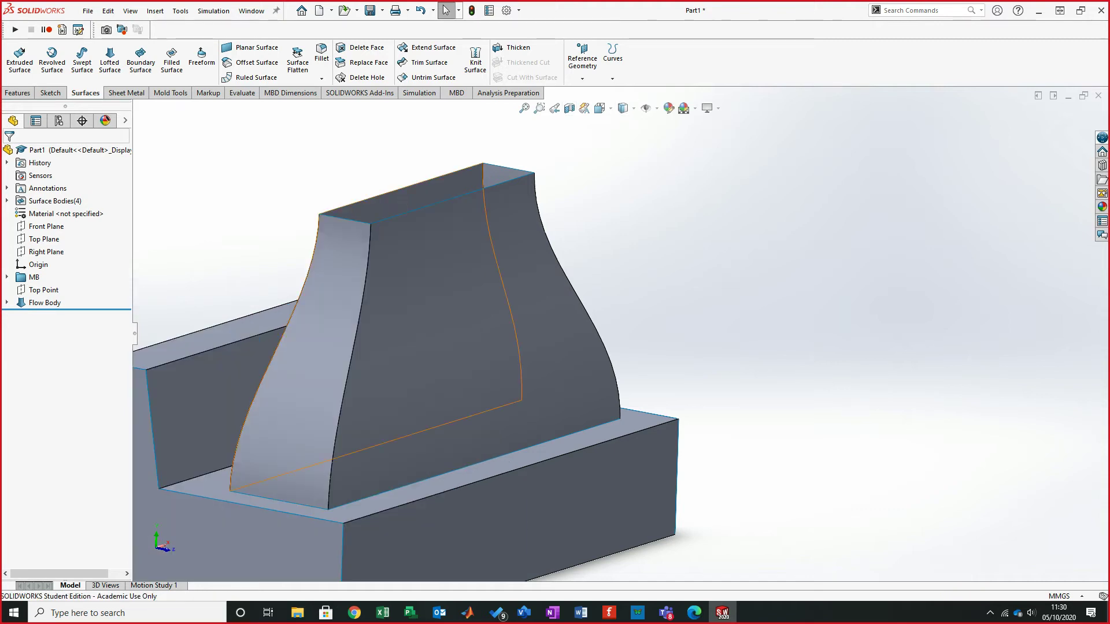
pyautogui.click(568, 109)
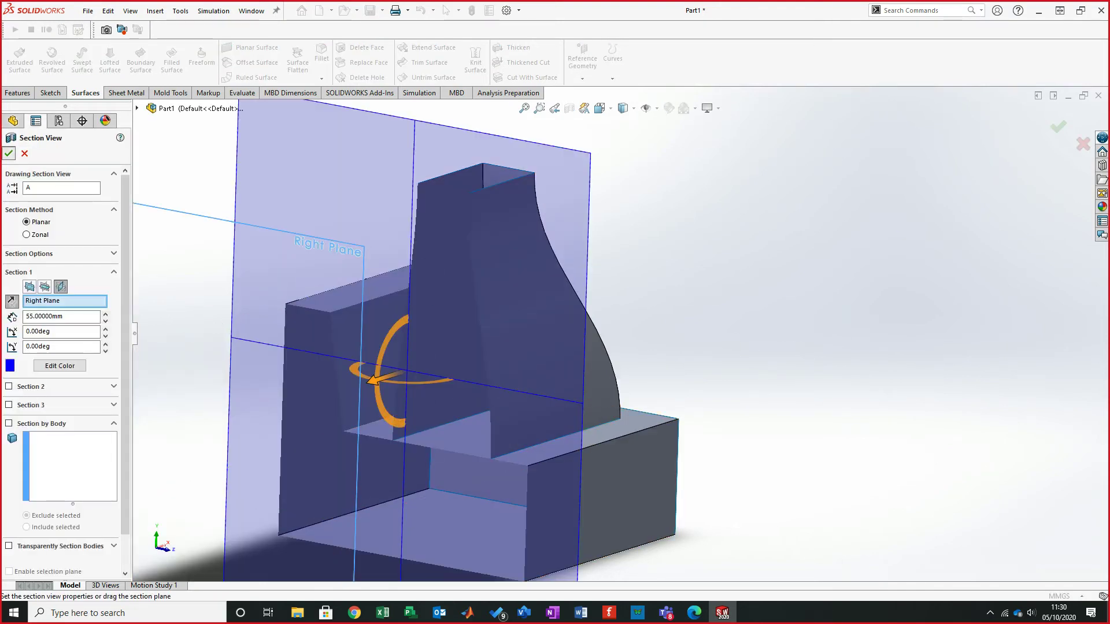
pyautogui.click(9, 153)
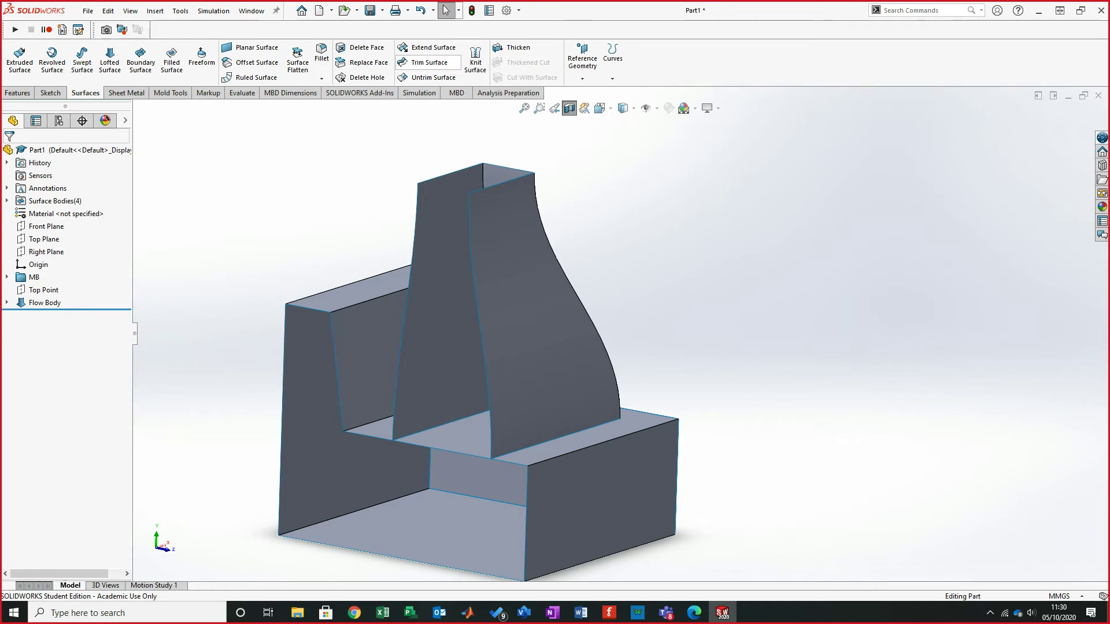
pyautogui.click(428, 62)
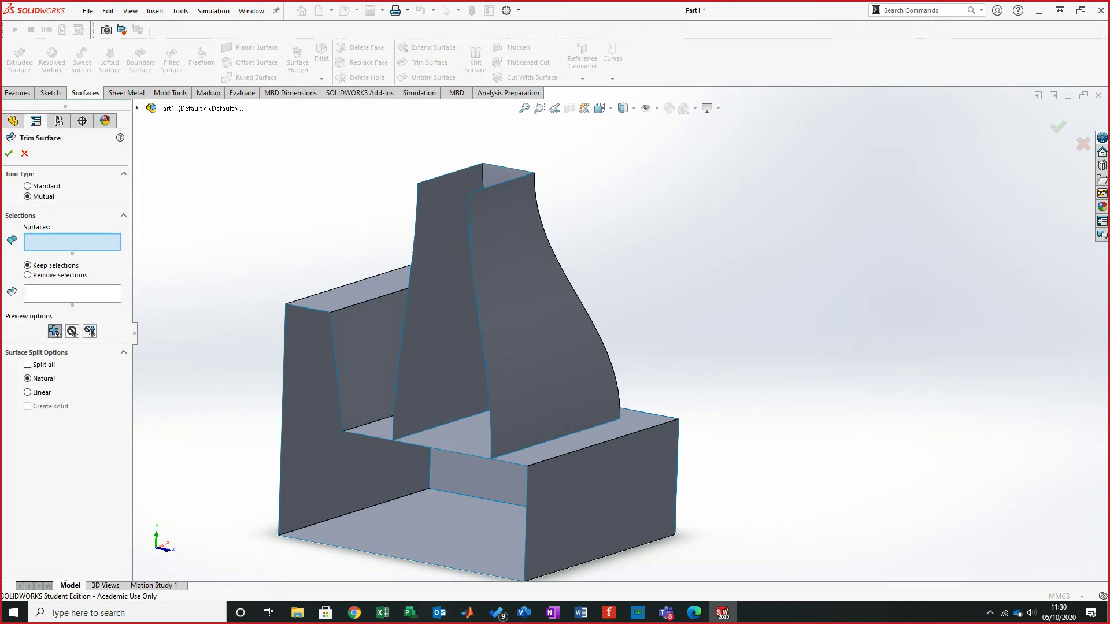
pyautogui.click(596, 465)
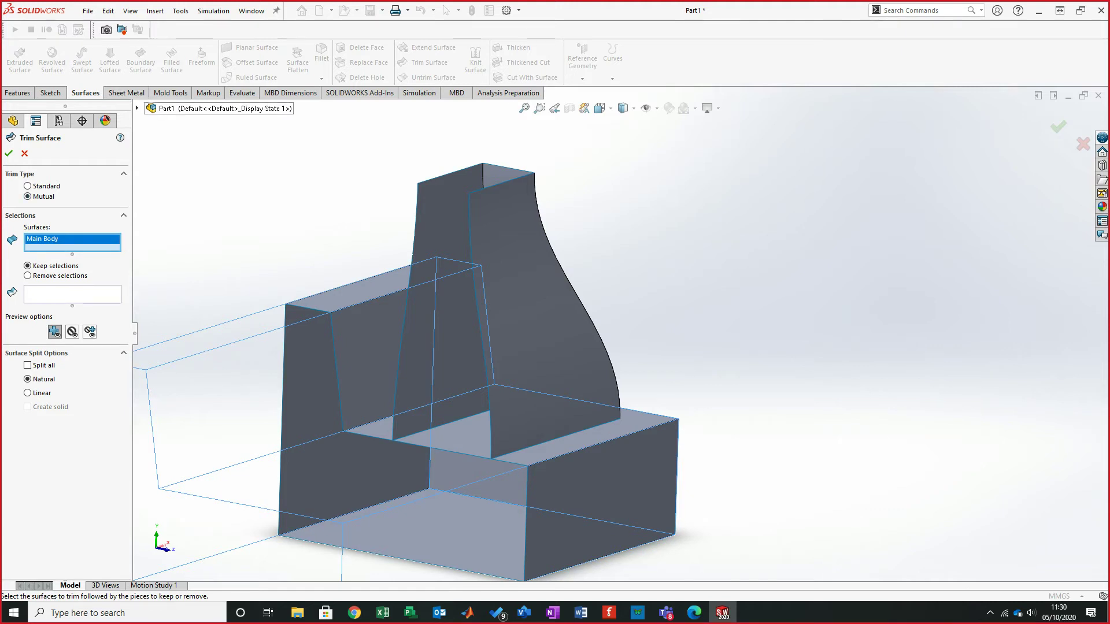
pyautogui.press('Escape')
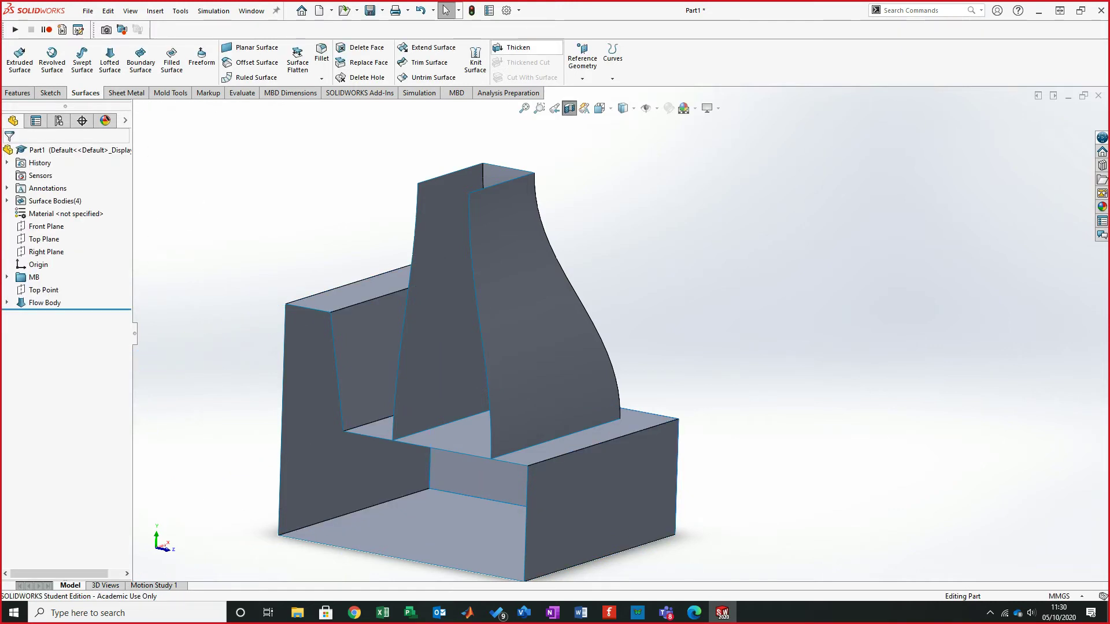
# - Trim the main body with a standard trim, using Flow Body as the trim tool and removing the step-face patch inside it
pyautogui.click(429, 63)
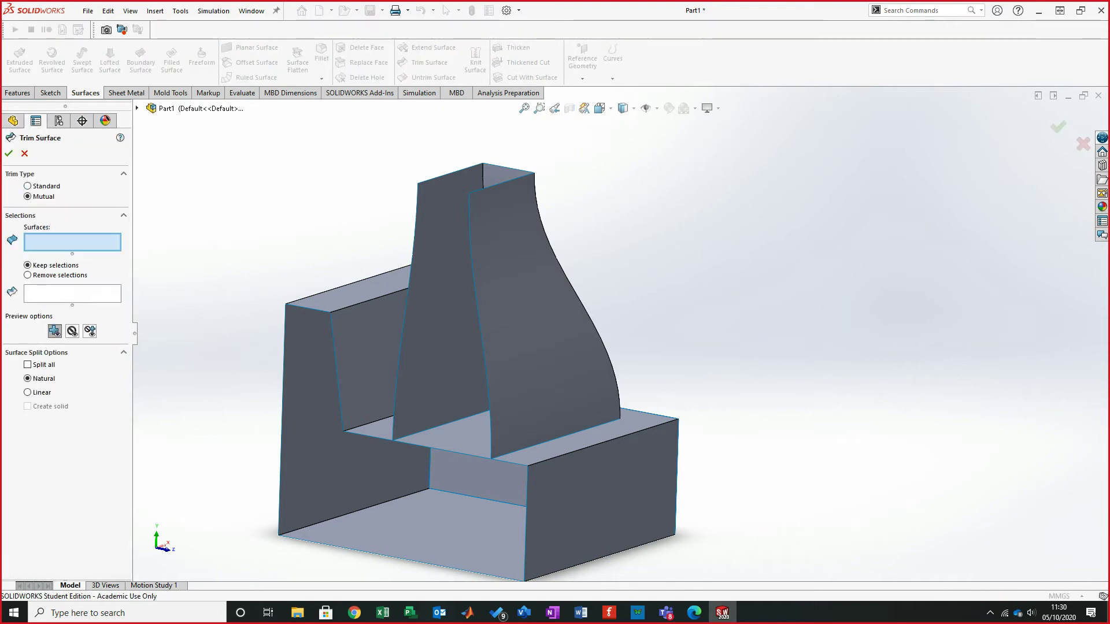
pyautogui.click(28, 185)
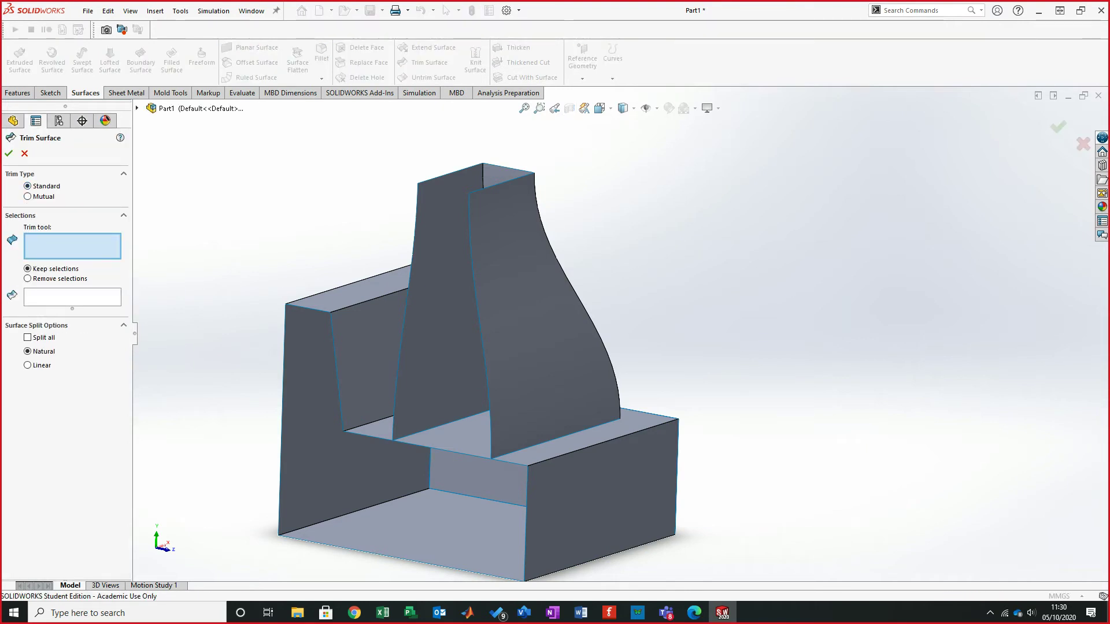
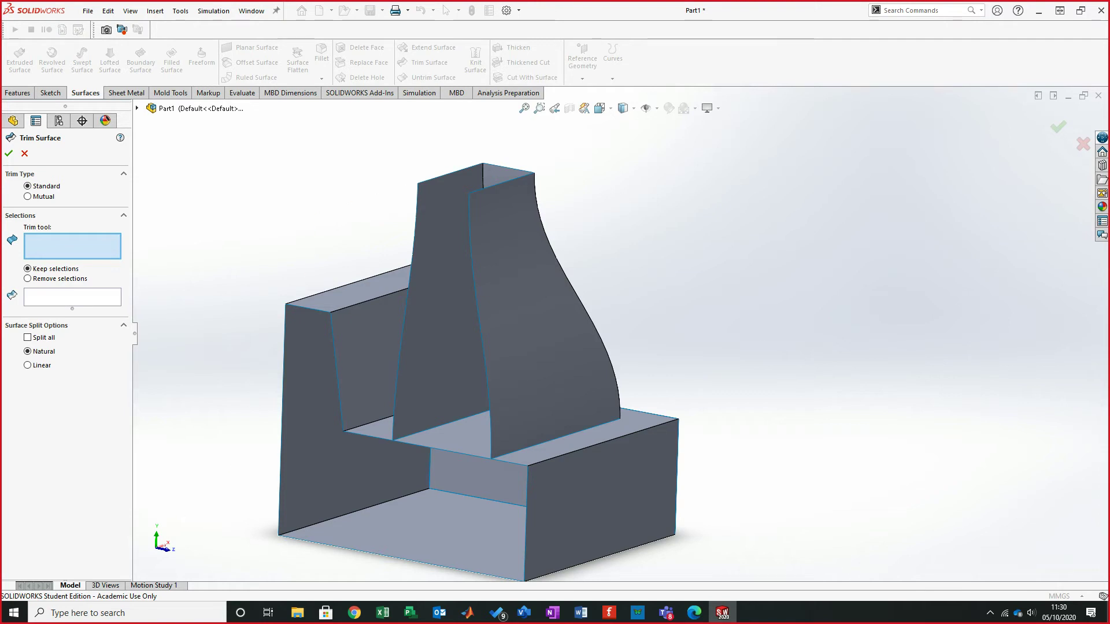
pyautogui.click(512, 274)
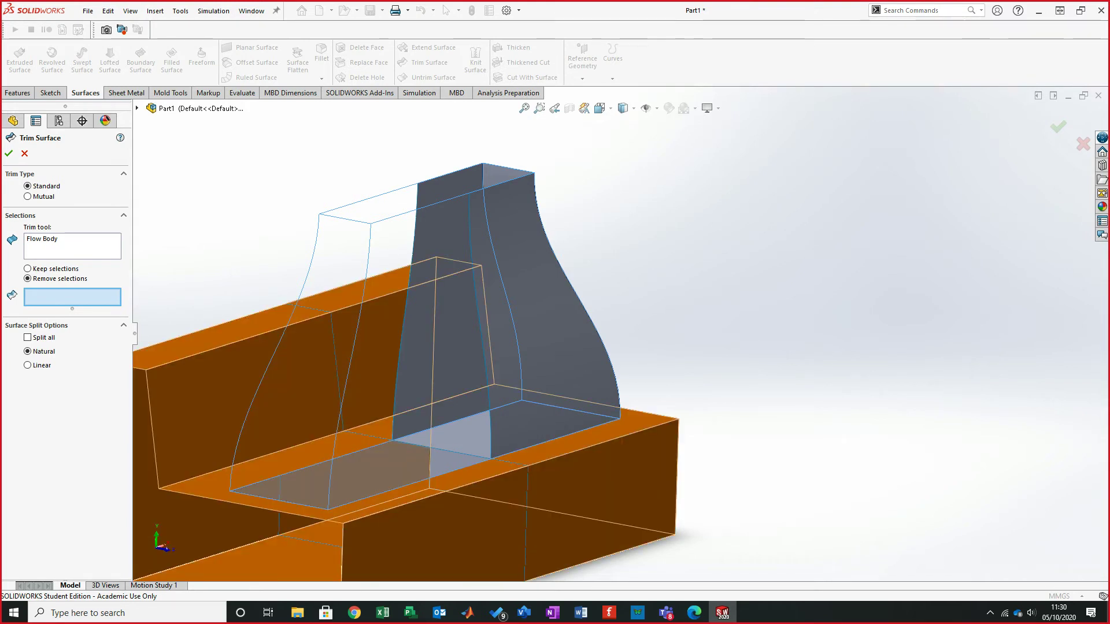
pyautogui.moveTo(622, 342); pyautogui.dragTo(653, 399, button='middle')
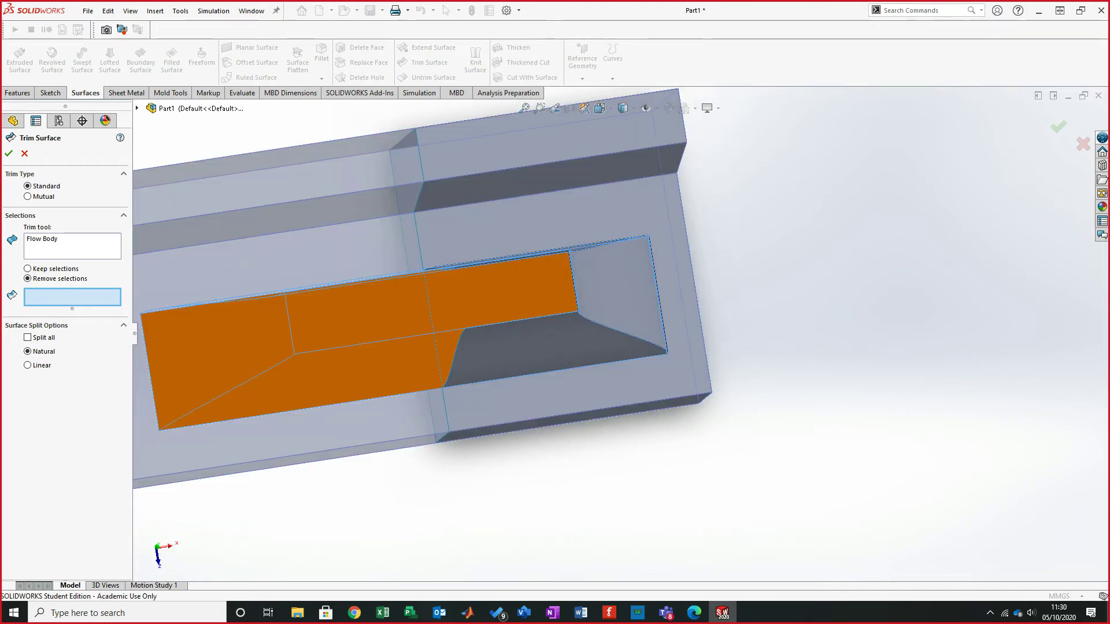
pyautogui.click(439, 341)
pyautogui.moveTo(439, 353); pyautogui.dragTo(526, 278, button='middle')
pyautogui.click(8, 153)
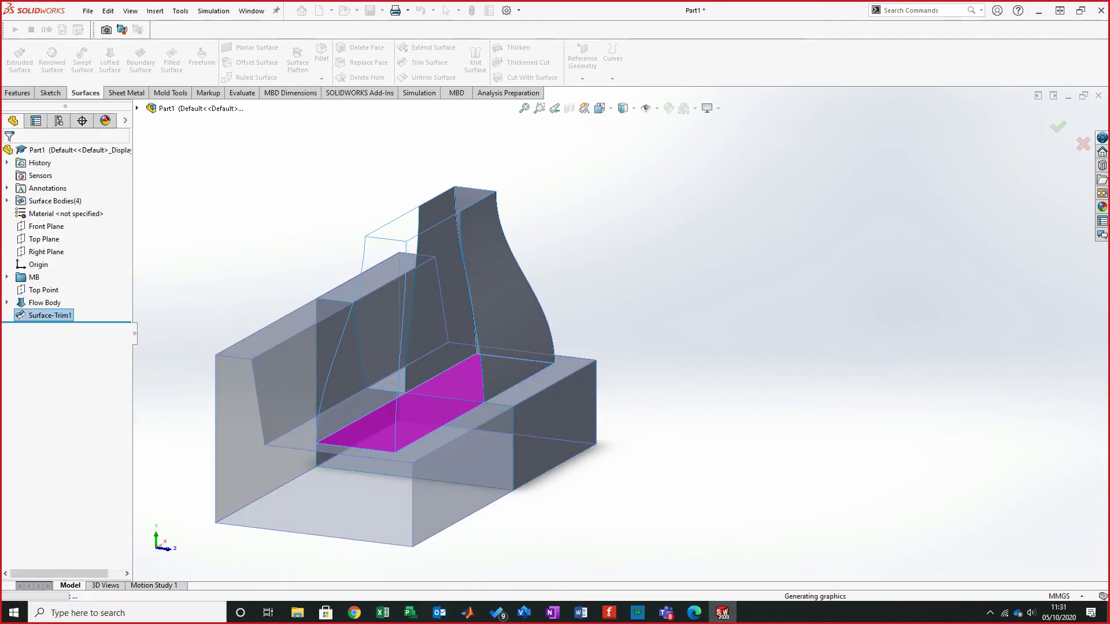
pyautogui.moveTo(370, 370); pyautogui.dragTo(529, 347, button='middle')
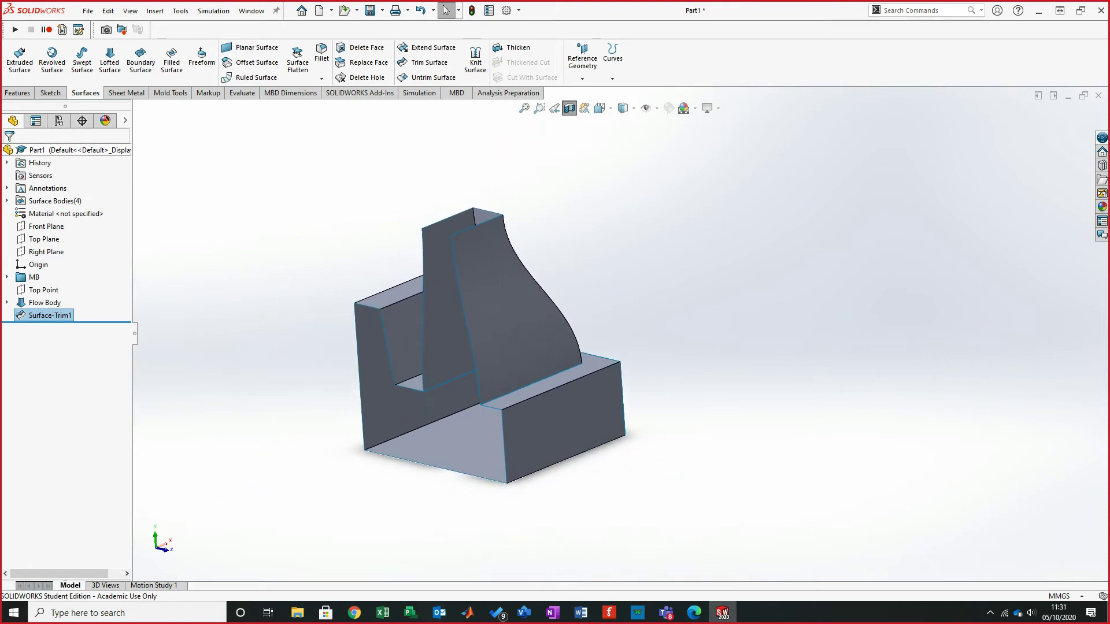
# - Turn off the section view and rename the new trim feature as Internal Trim
pyautogui.click(7, 200)
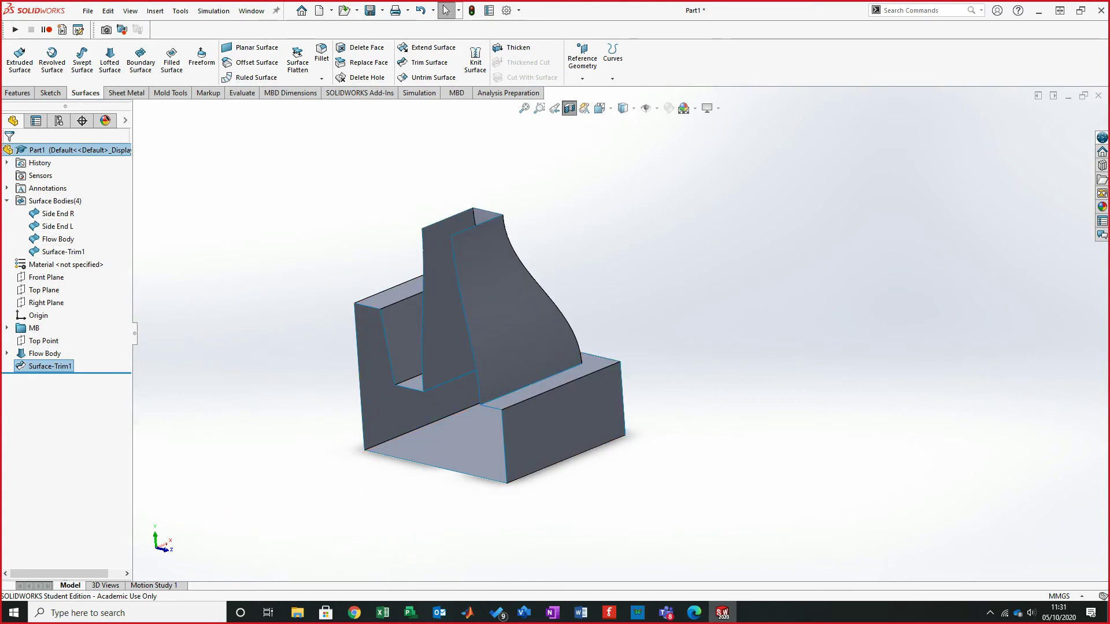
pyautogui.click(569, 108)
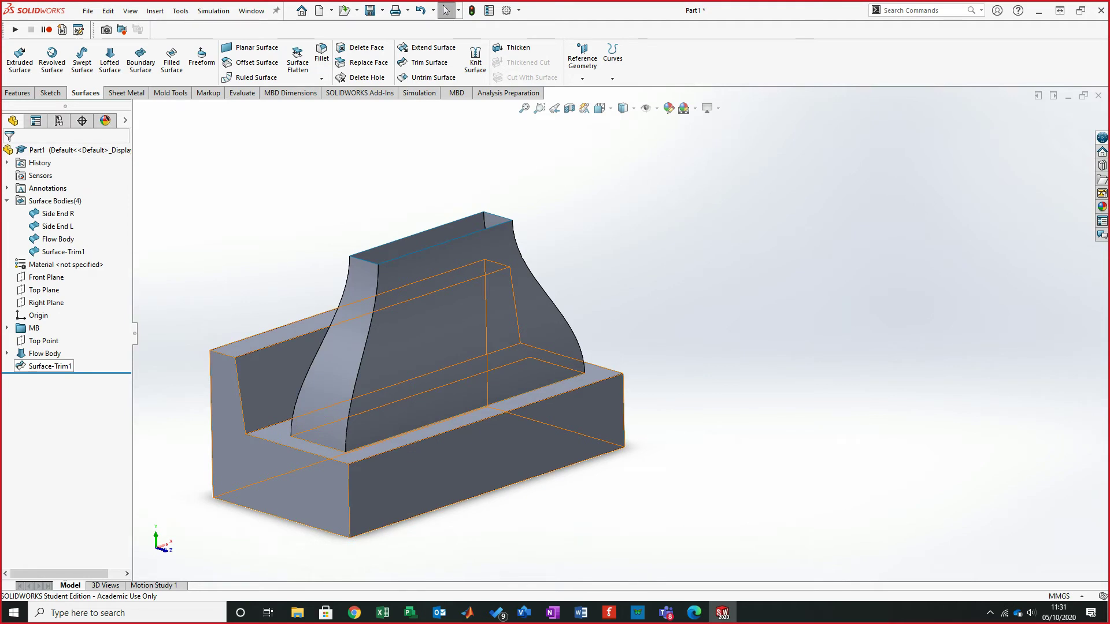
pyautogui.click(50, 366)
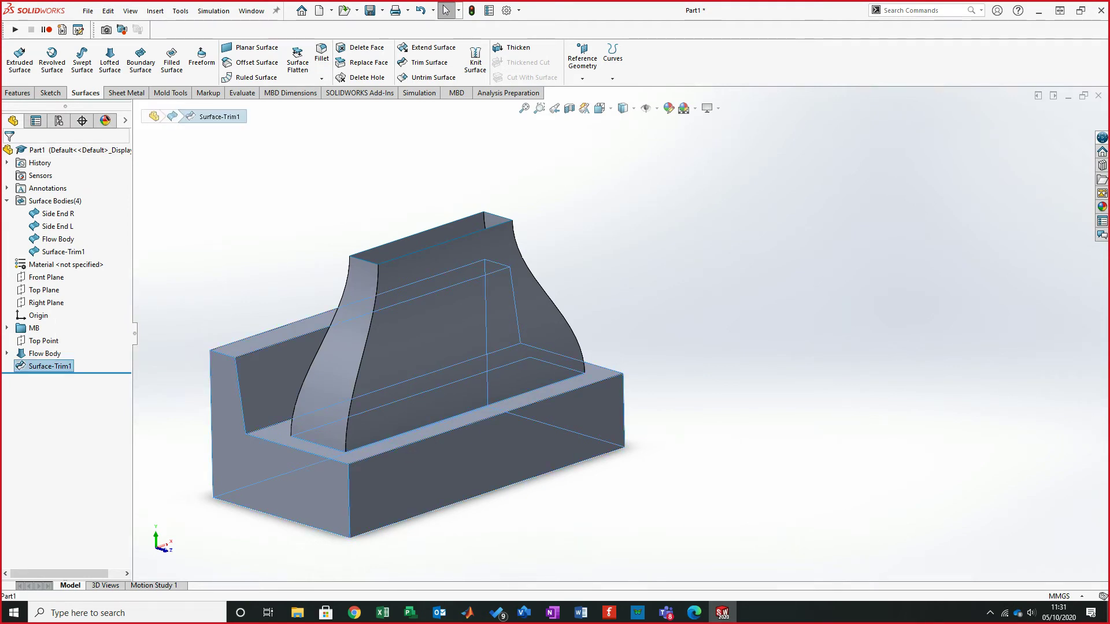
pyautogui.click(53, 367)
pyautogui.write('Internal Trim')
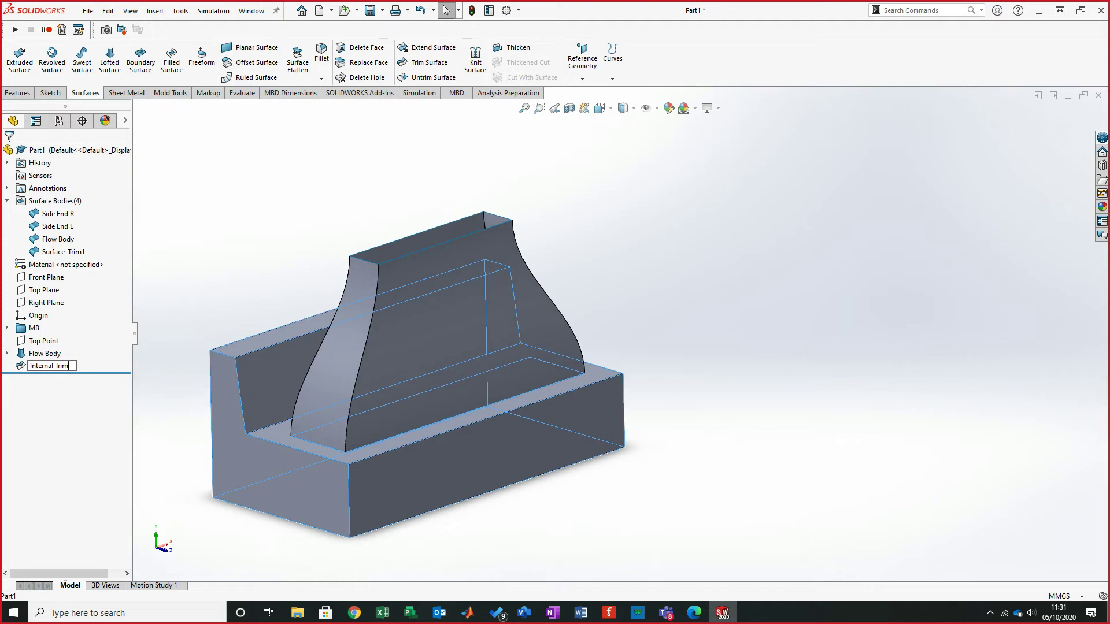
pyautogui.press('Return')
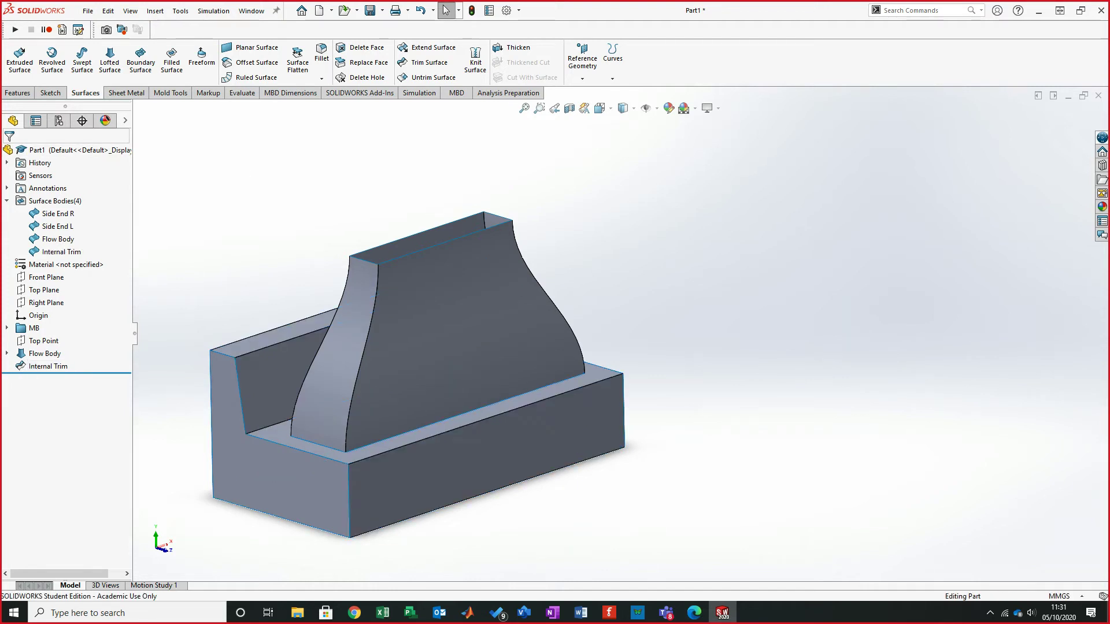
# - Close the open top of the Flow Body with a planar surface bounded by its four upper edges
pyautogui.moveTo(417, 355); pyautogui.dragTo(379, 347, button='middle')
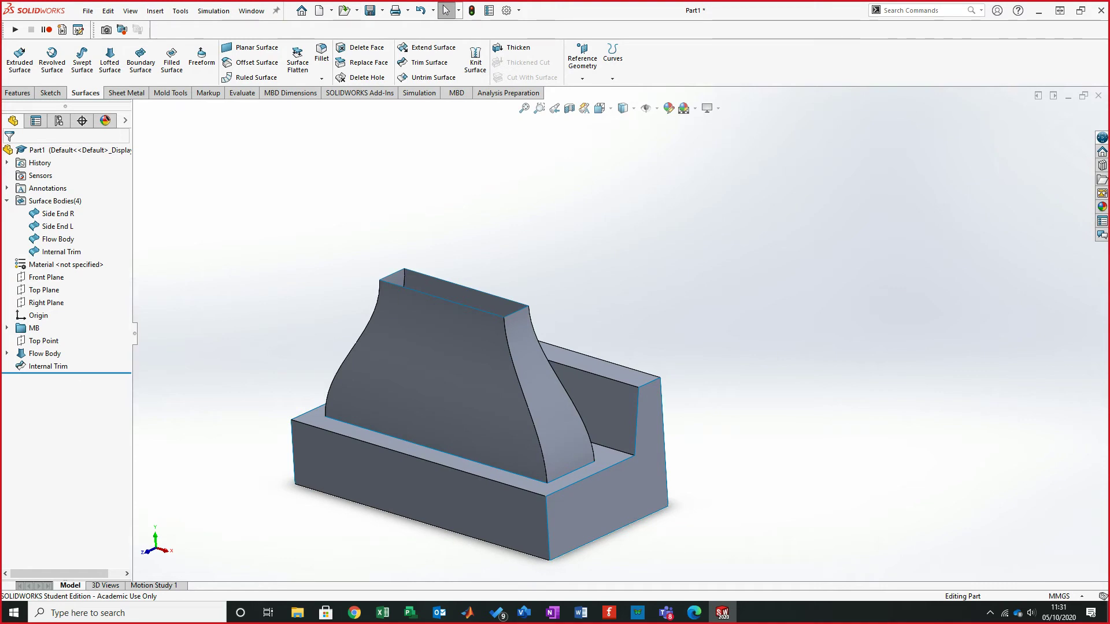
pyautogui.click(475, 62)
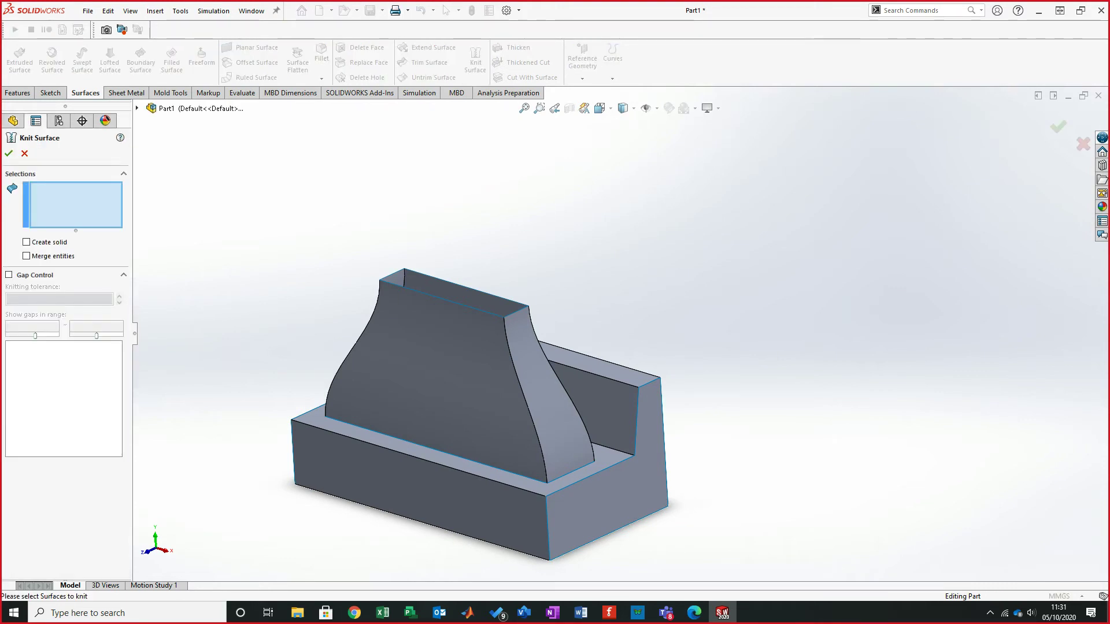
pyautogui.click(24, 153)
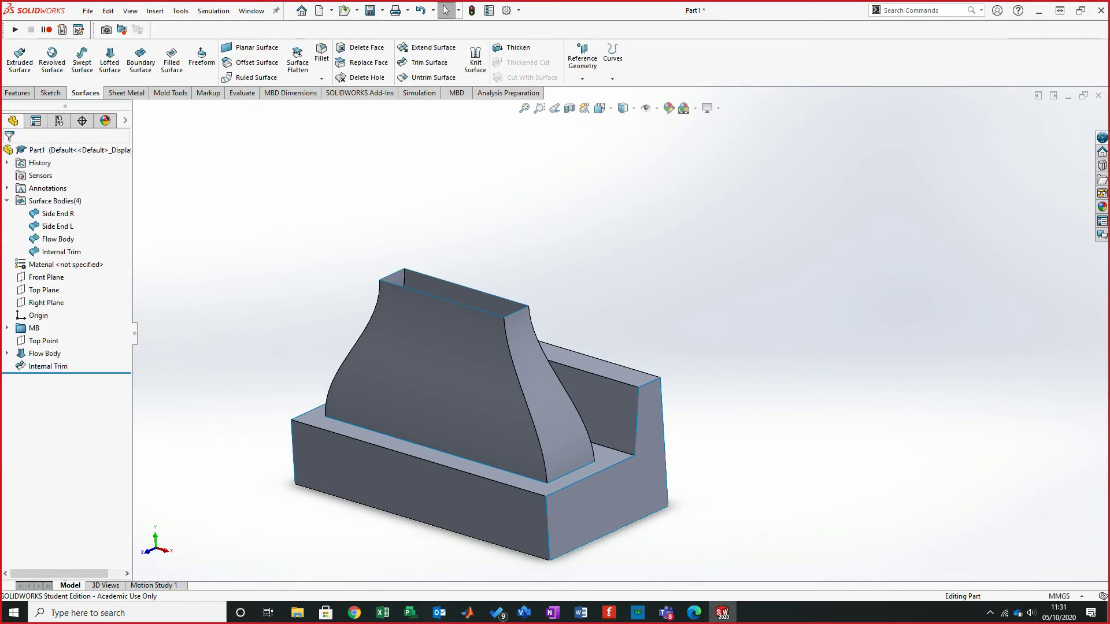
pyautogui.click(253, 47)
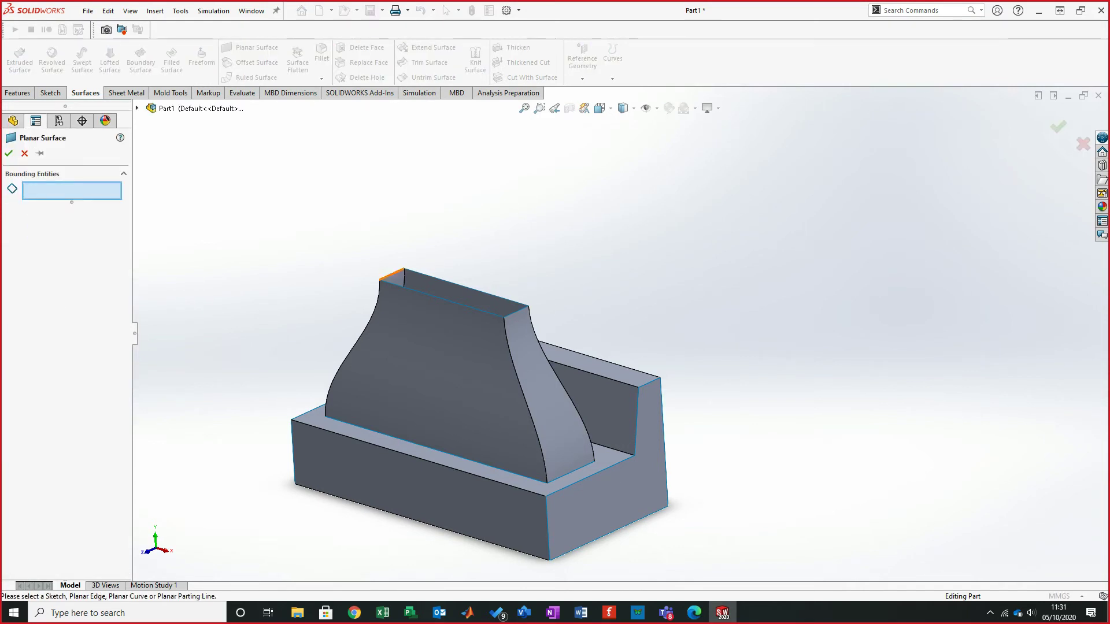
pyautogui.click(391, 274)
pyautogui.click(466, 287)
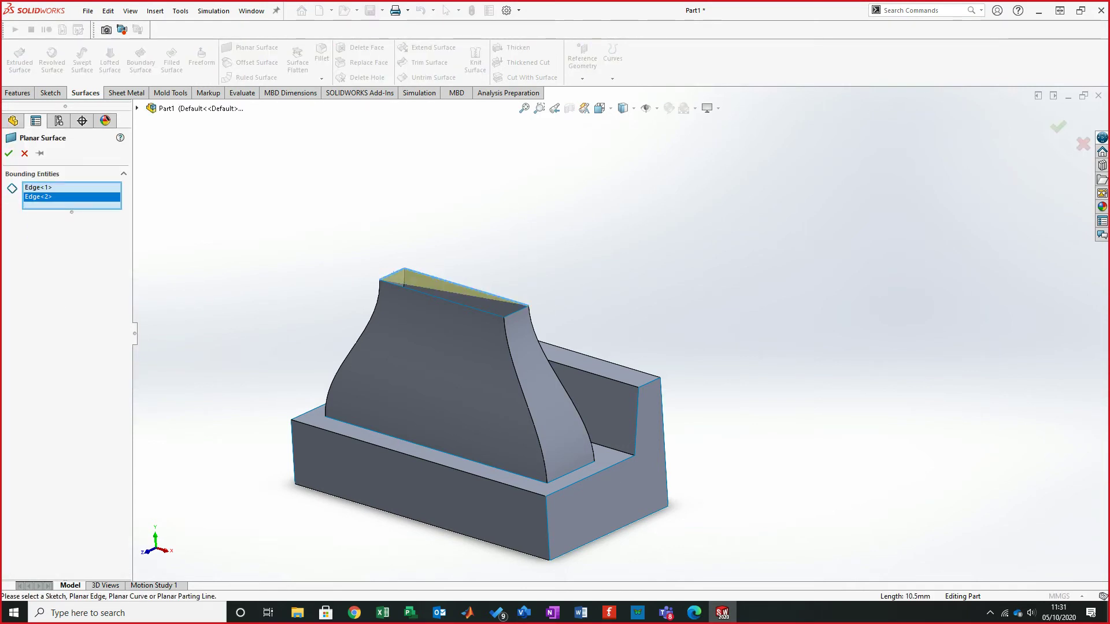
pyautogui.click(515, 311)
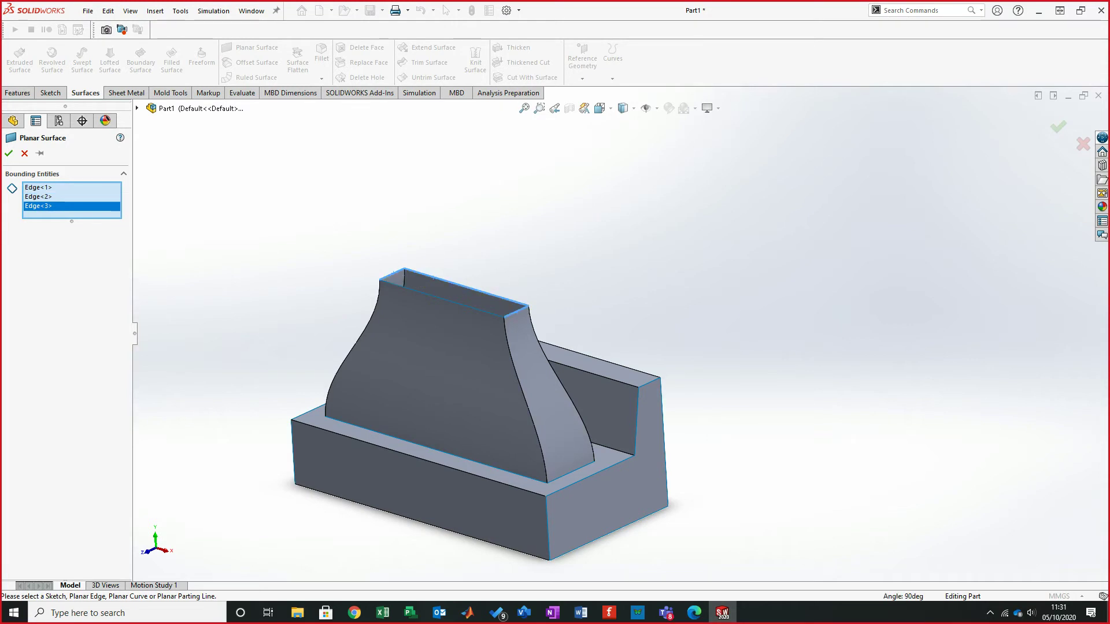
pyautogui.click(443, 299)
pyautogui.scroll(-1, 497, 294)
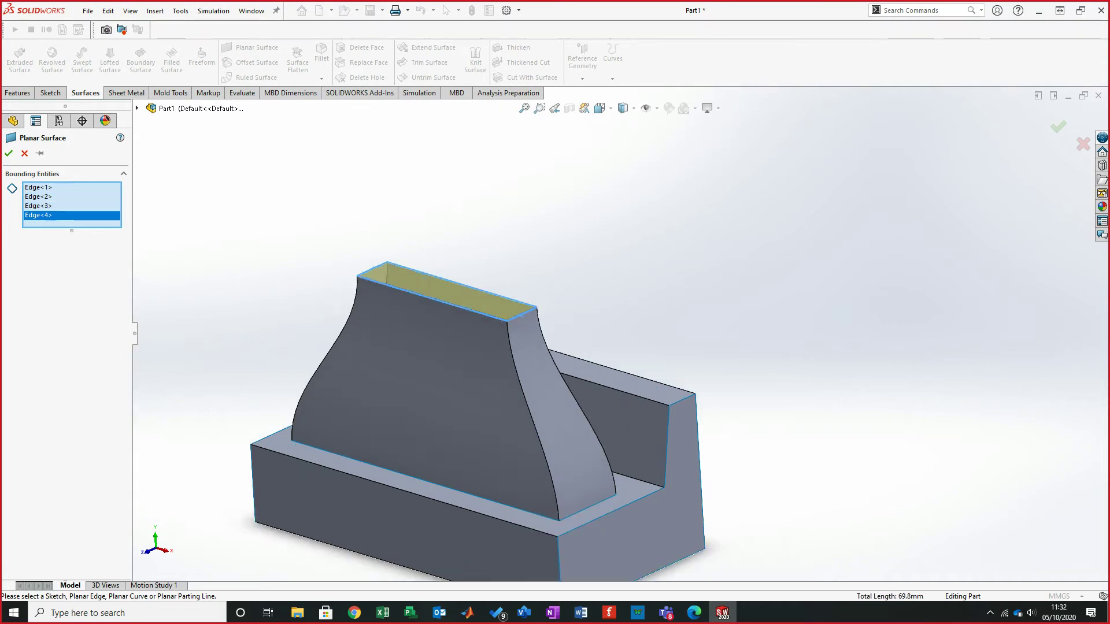
pyautogui.scroll(-3, 454, 300)
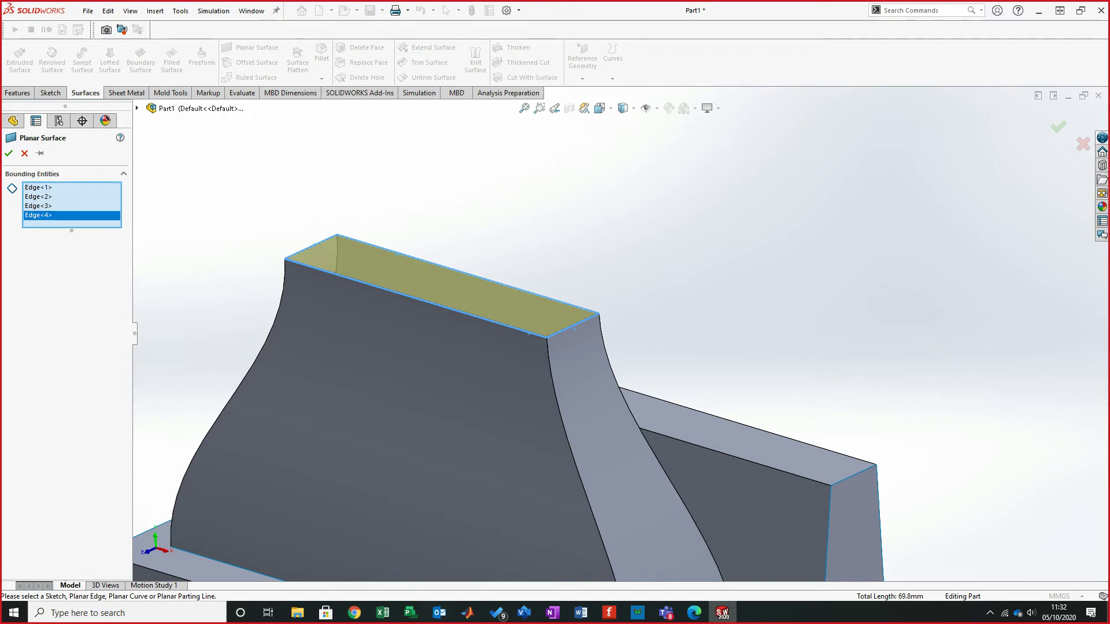
pyautogui.moveTo(617, 329); pyautogui.dragTo(517, 330, button='middle')
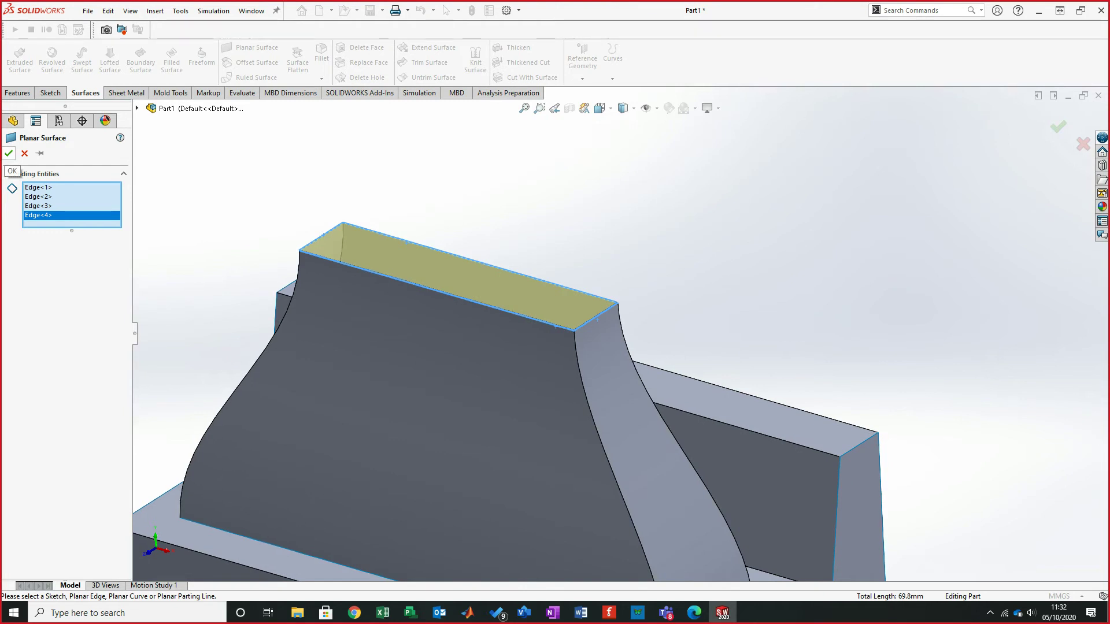
pyautogui.click(9, 153)
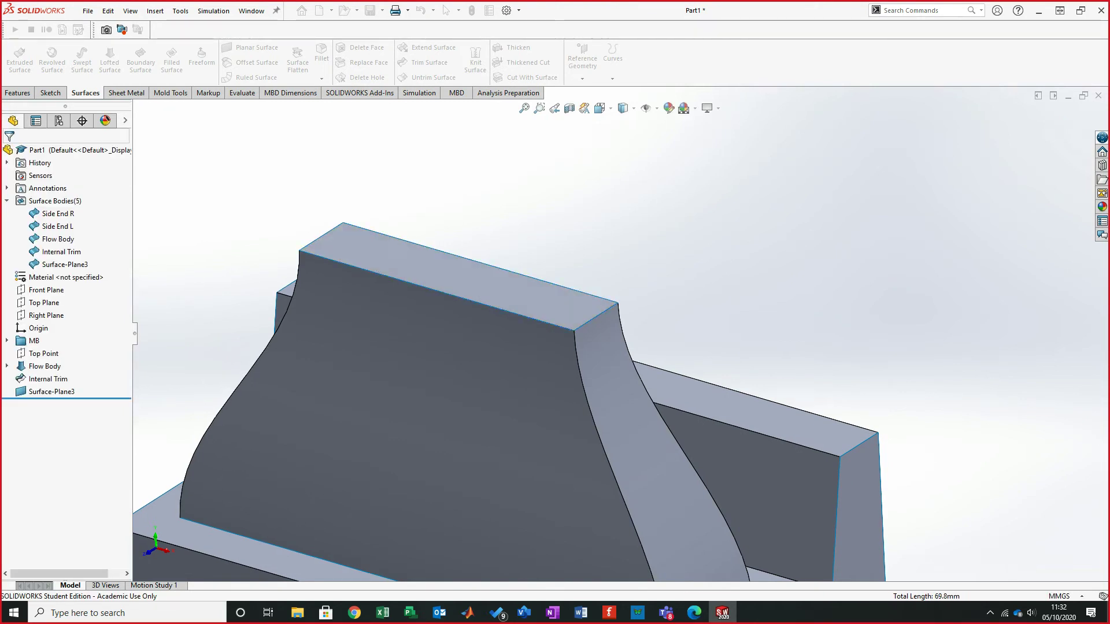
# - Knit Side End L, Internal Trim, Flow Body, the top planar surface and Side End R together with Merge entities enabled
pyautogui.scroll(3, 621, 338)
pyautogui.moveTo(631, 353); pyautogui.dragTo(642, 381, button='middle')
pyautogui.moveTo(514, 324); pyautogui.dragTo(609, 264, button='middle')
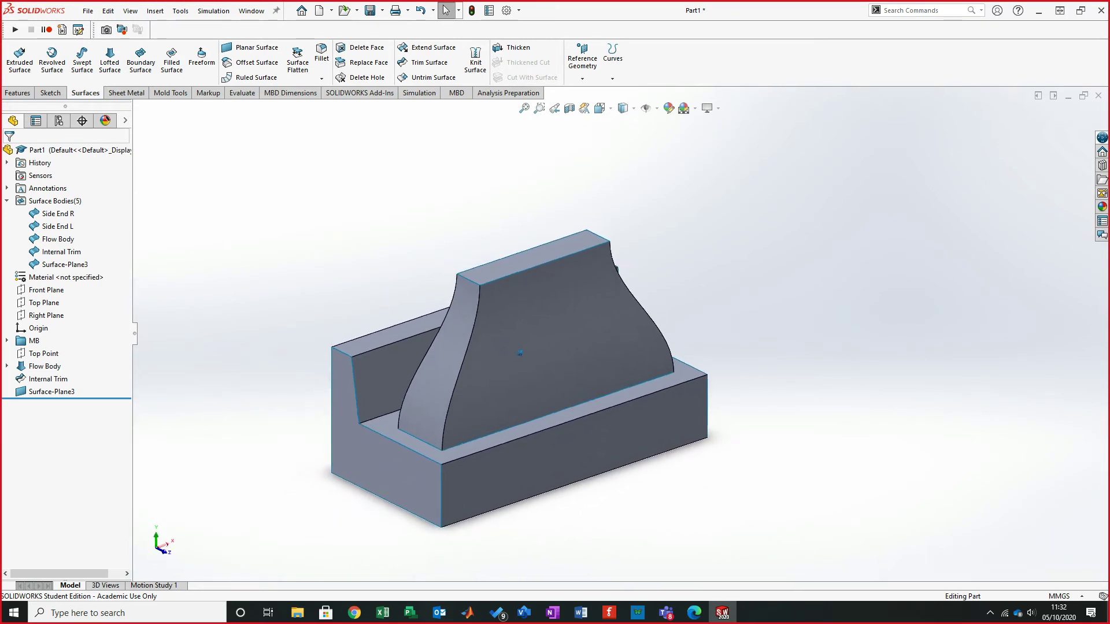
pyautogui.scroll(-3, 457, 462)
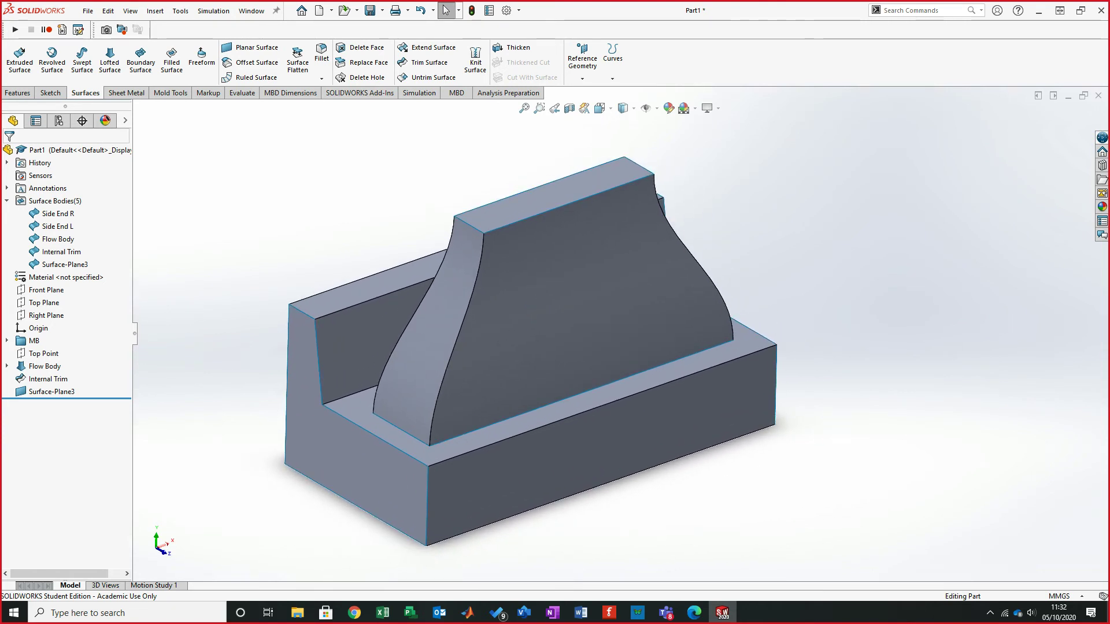
pyautogui.click(475, 61)
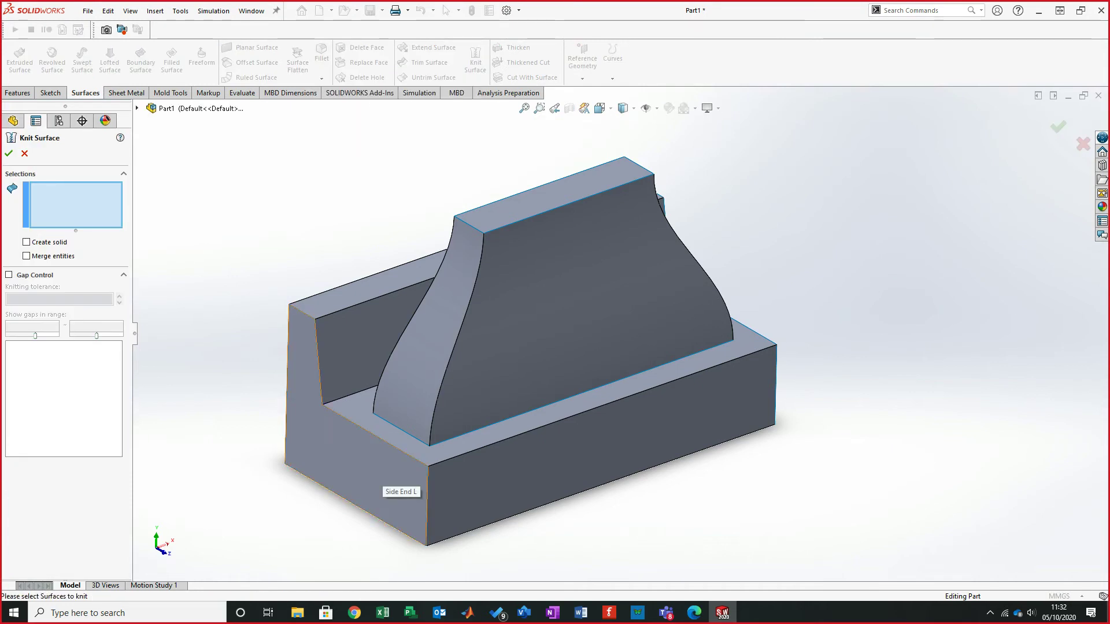
pyautogui.click(381, 484)
pyautogui.click(485, 474)
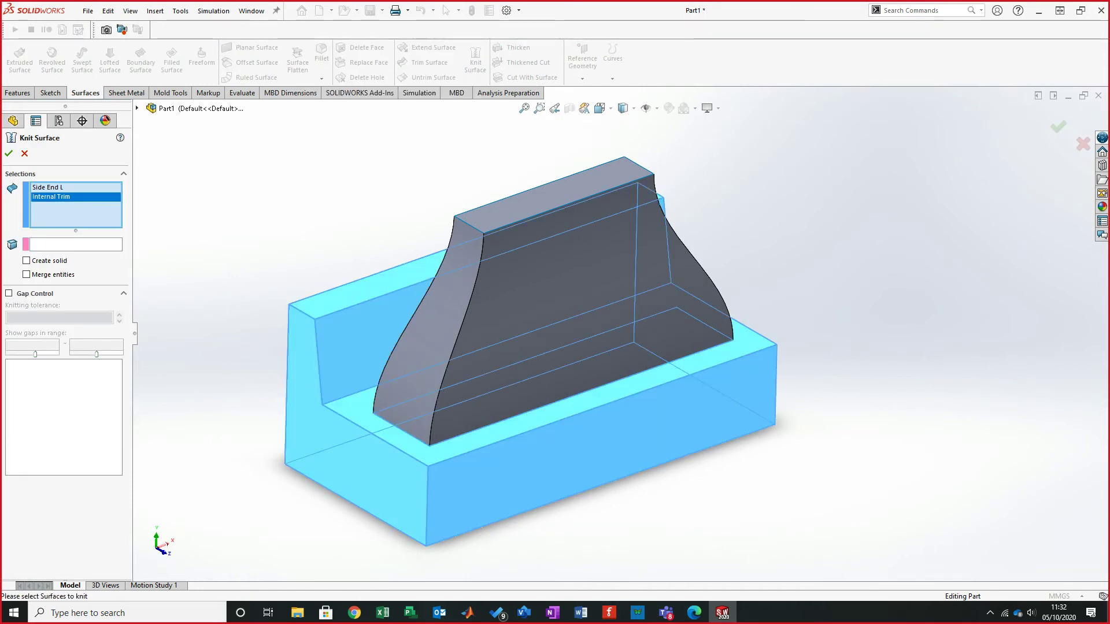
pyautogui.click(520, 324)
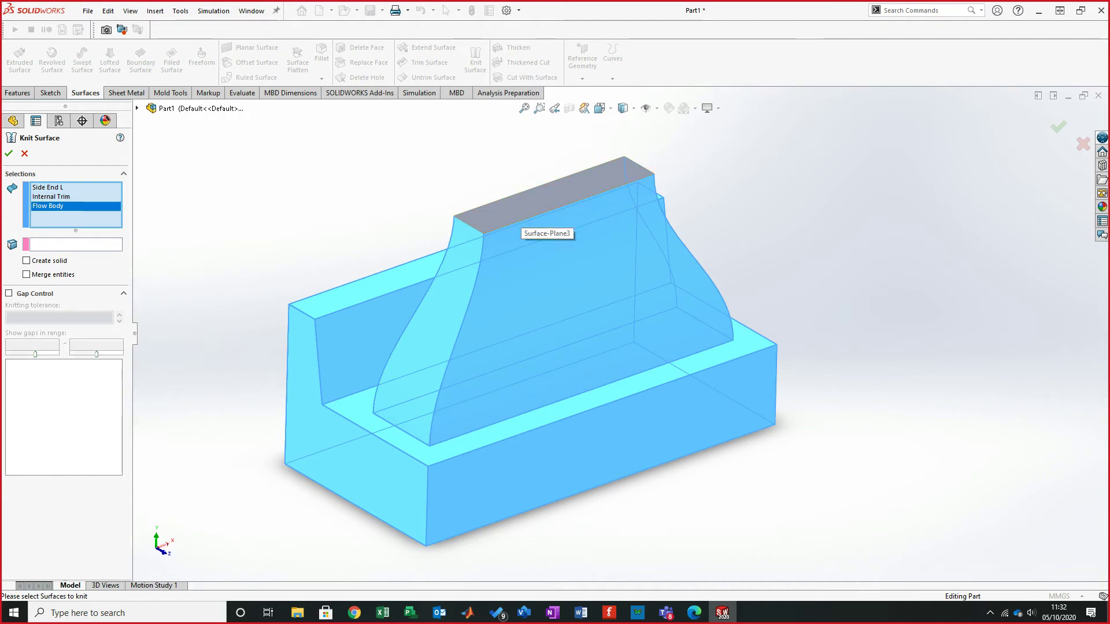
pyautogui.click(520, 215)
pyautogui.moveTo(758, 371); pyautogui.dragTo(621, 399, button='middle')
pyautogui.click(365, 352)
pyautogui.moveTo(515, 308); pyautogui.dragTo(528, 311, button='middle')
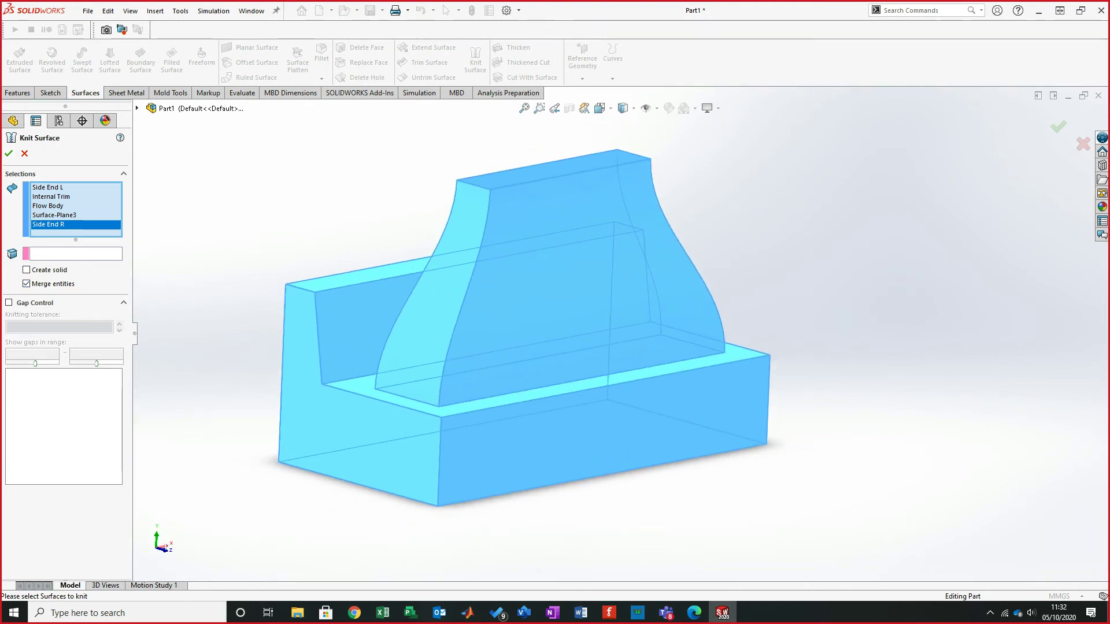
pyautogui.click(8, 153)
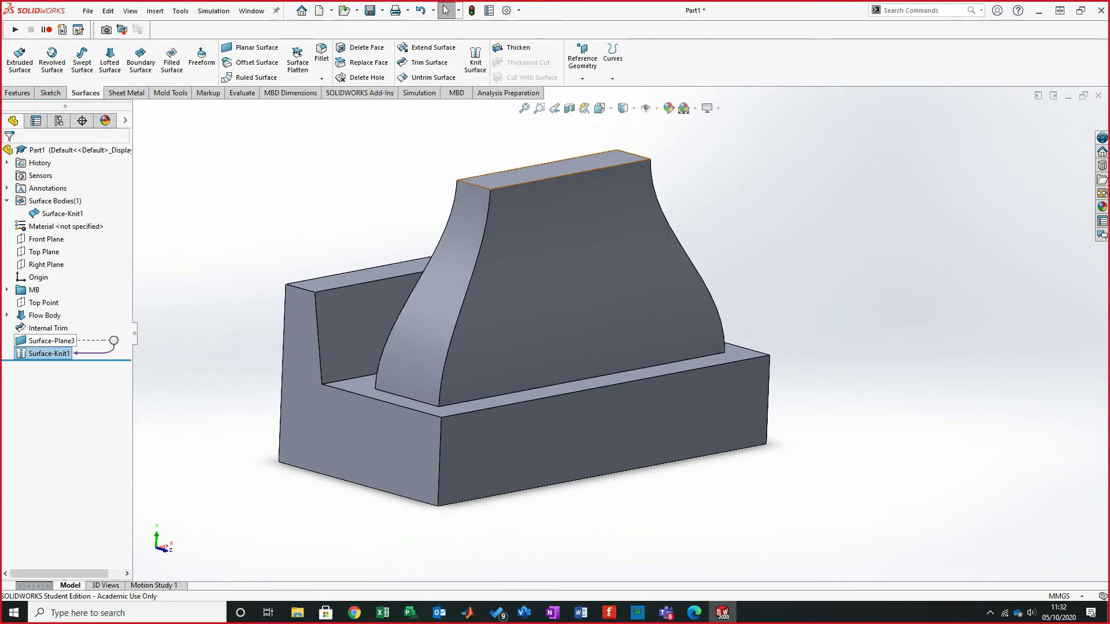
# - Rename the planar surface feature capping the Flow Body as End Point face
pyautogui.click(49, 340)
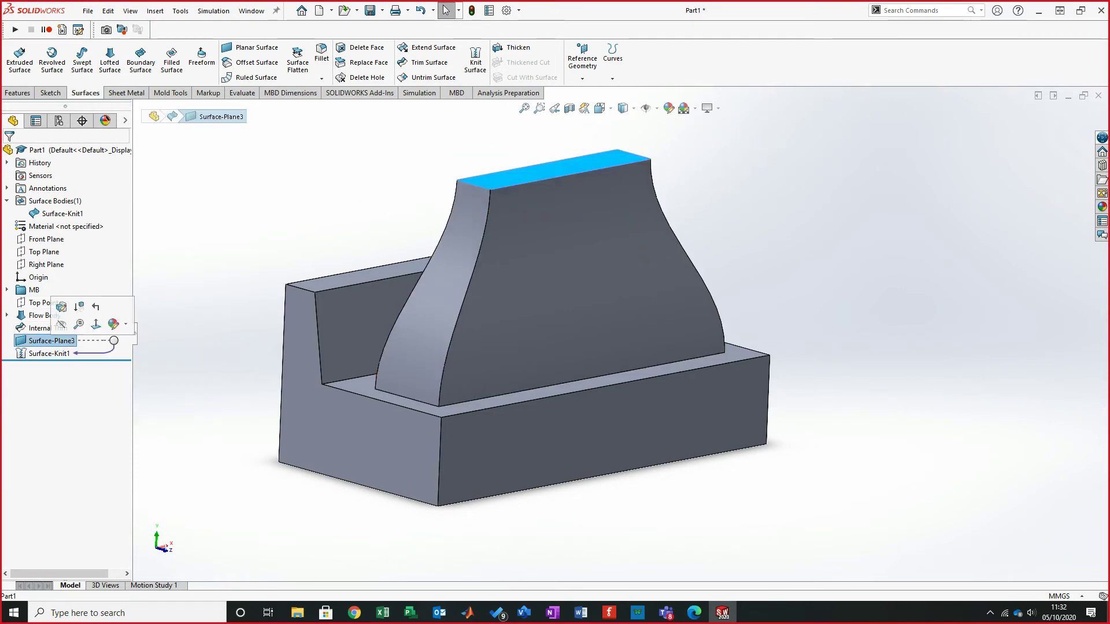
pyautogui.press('F2')
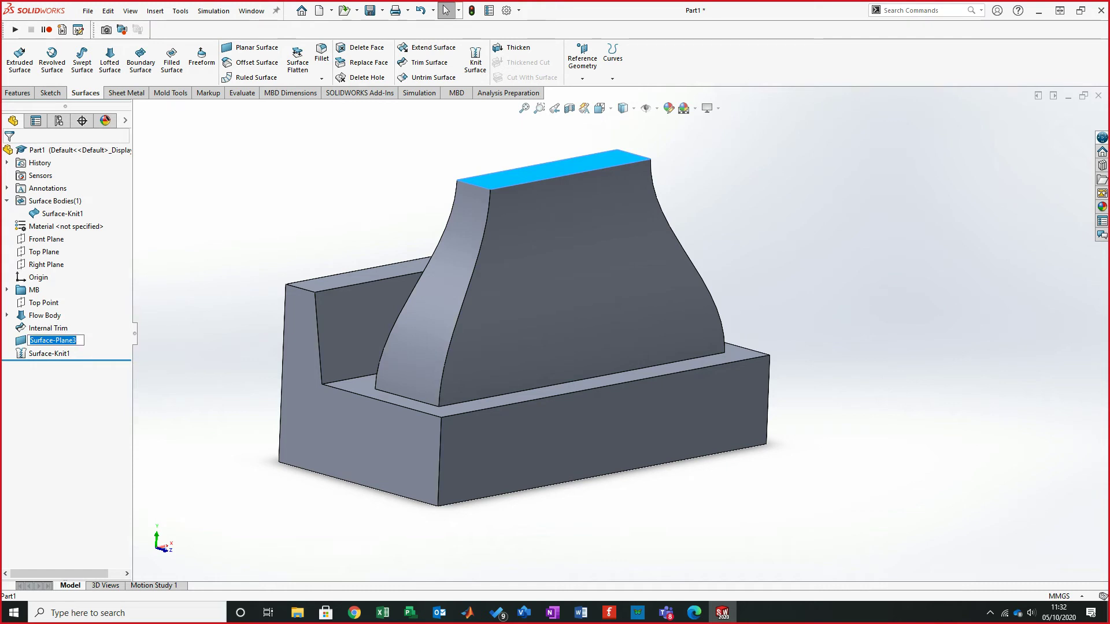
pyautogui.write('End Poin')
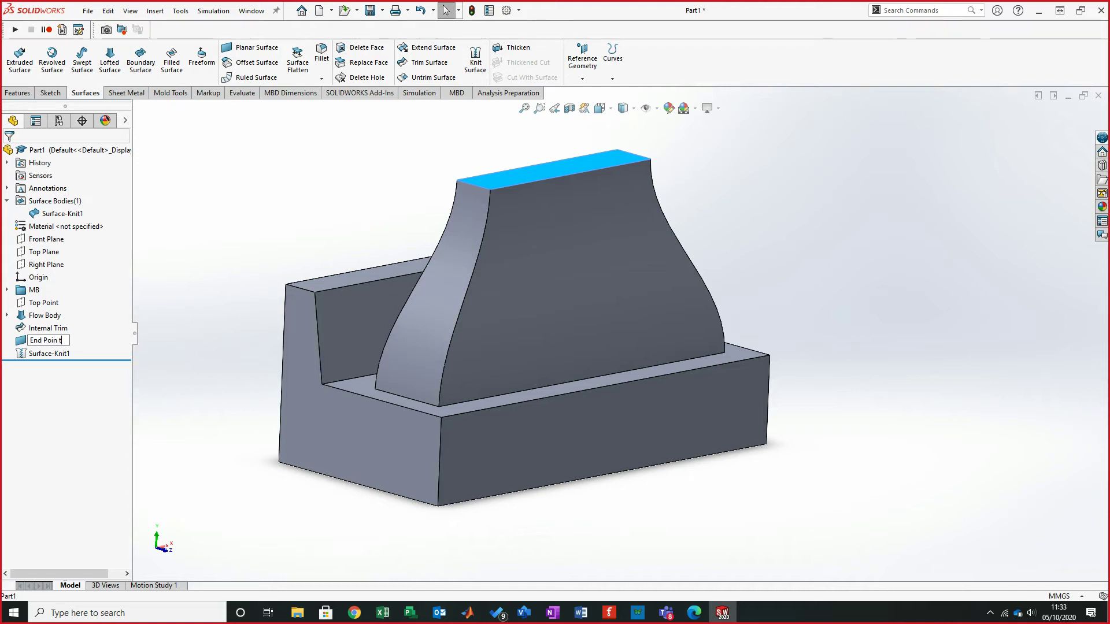
pyautogui.write('t face')
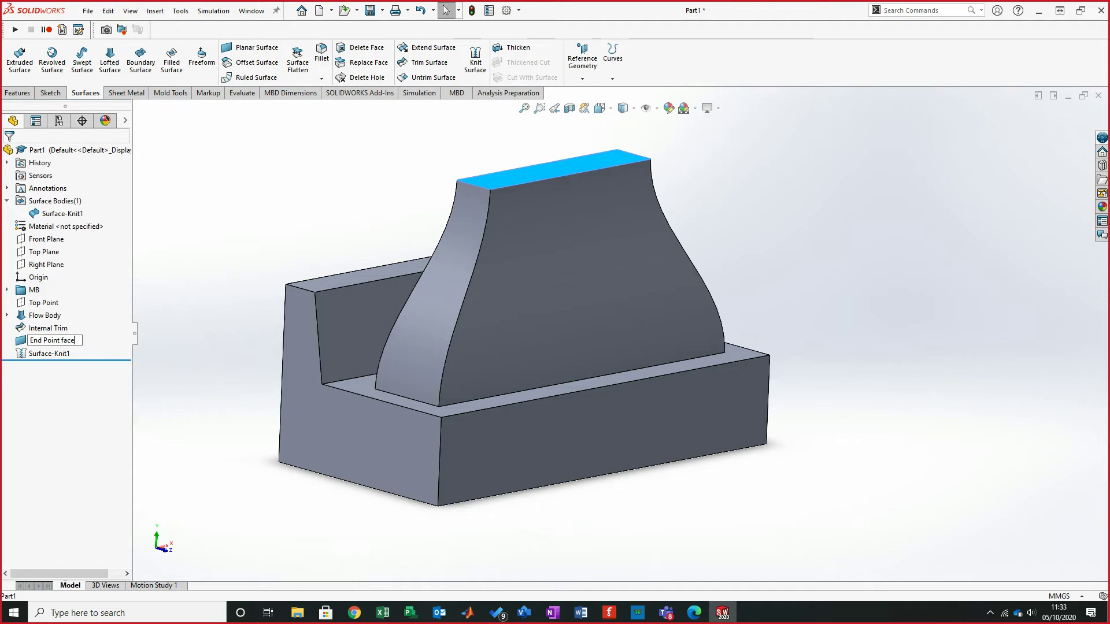
pyautogui.press('Return')
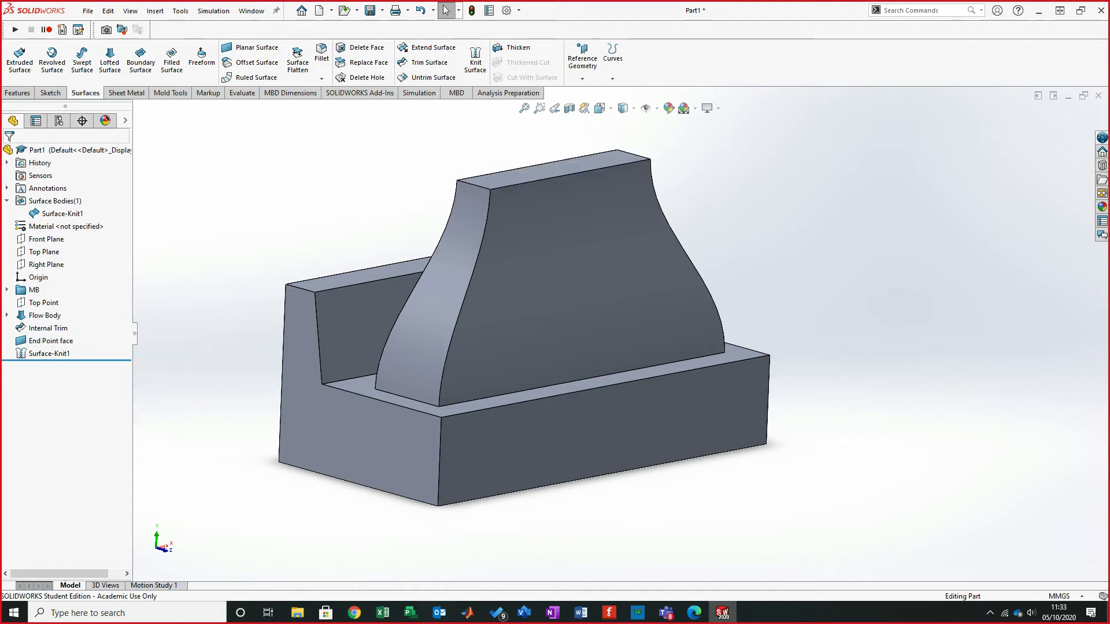
pyautogui.click(51, 340)
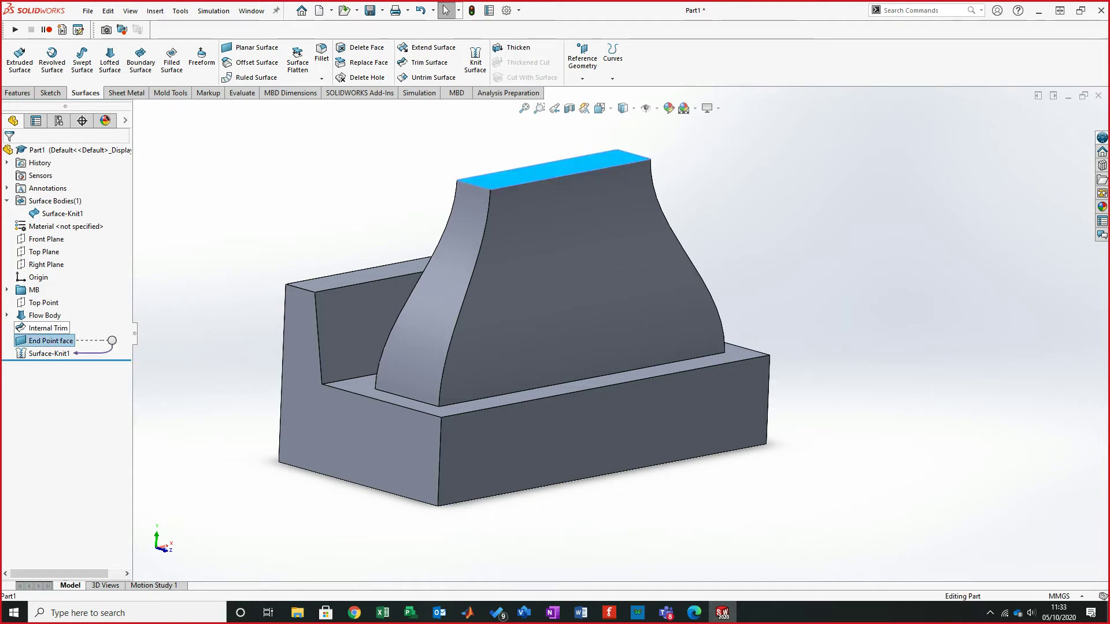
# - Group the Flow Body, Internal Trim and End Point face features into a new folder named FB
pyautogui.keyDown('shift'); pyautogui.click(45, 315); pyautogui.keyUp('shift')
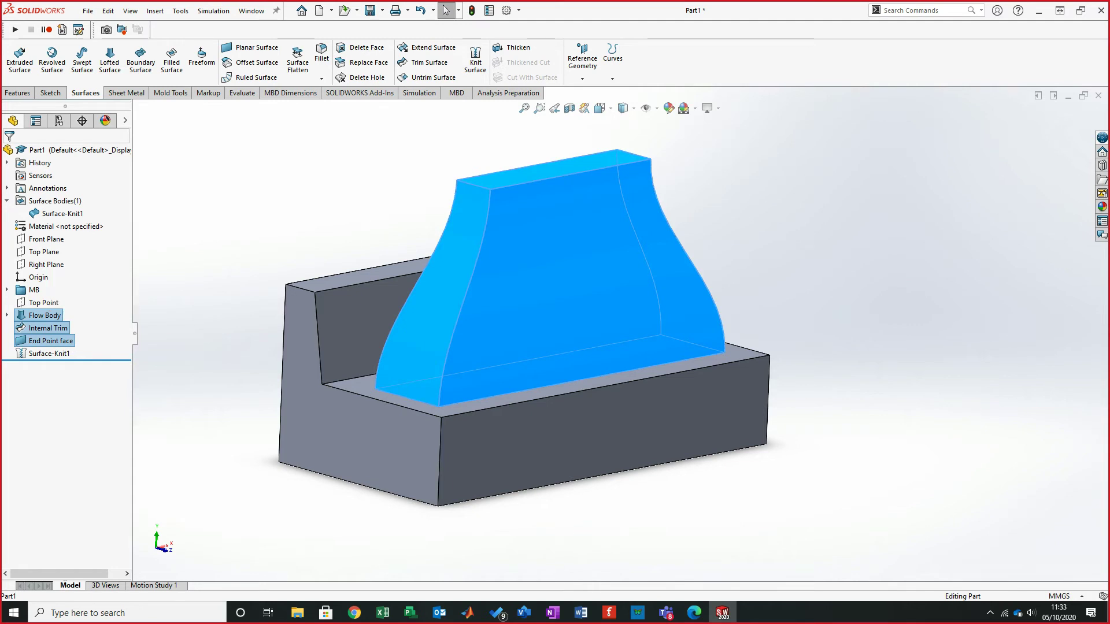
pyautogui.rightClick(50, 318)
pyautogui.click(99, 424)
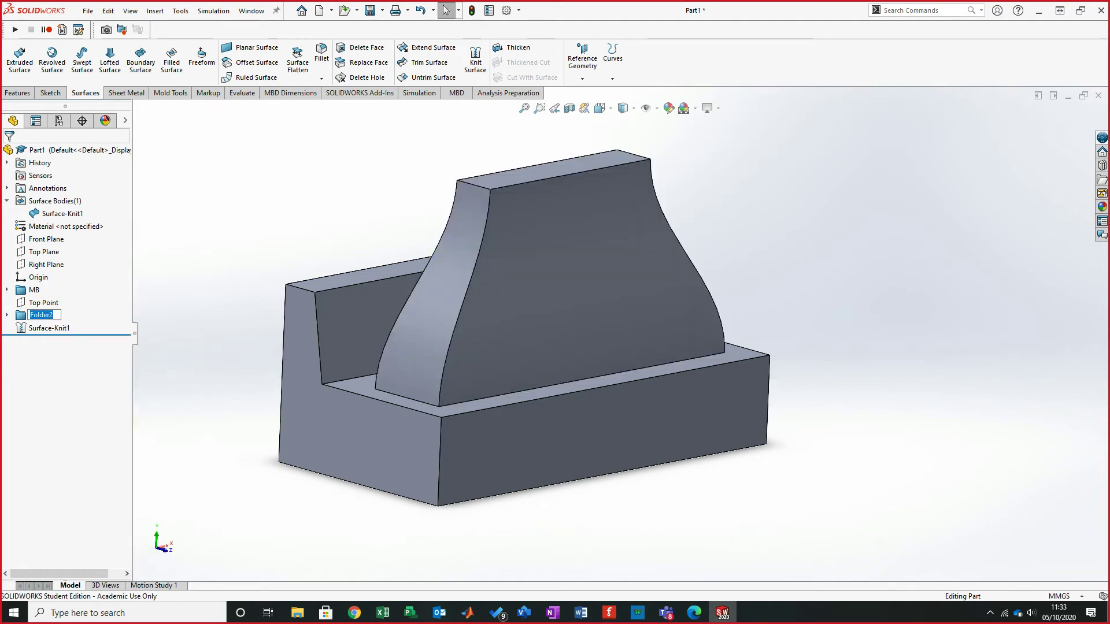
pyautogui.write('F')
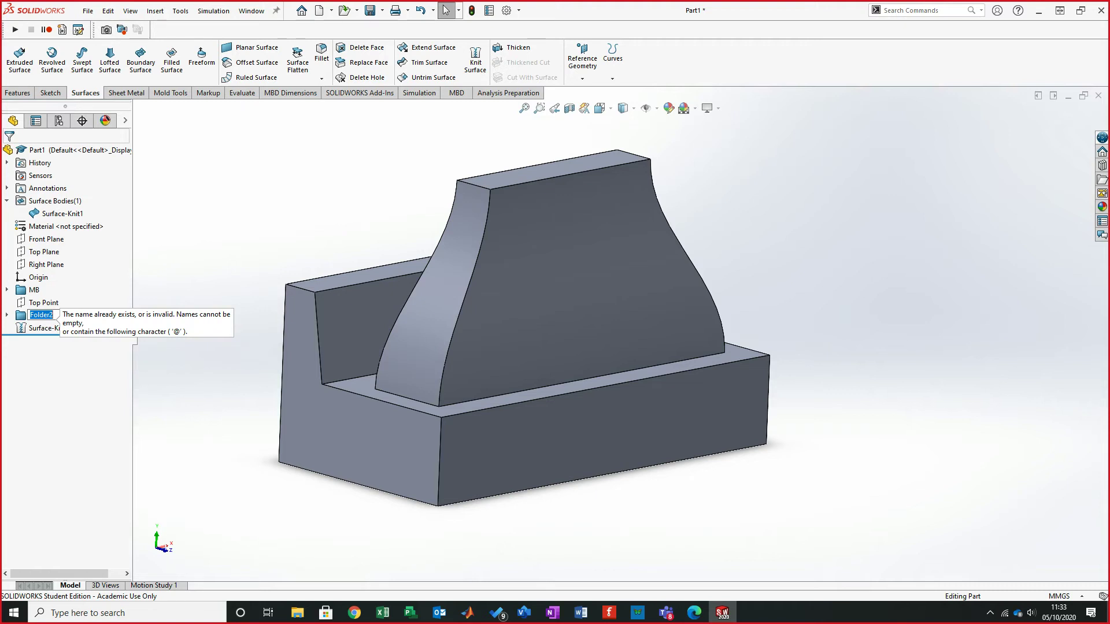
pyautogui.write('FB')
pyautogui.press('Return')
# - Apply a section view across the knitted body and examine its interior from several angles
pyautogui.scroll(-1, 533, 314)
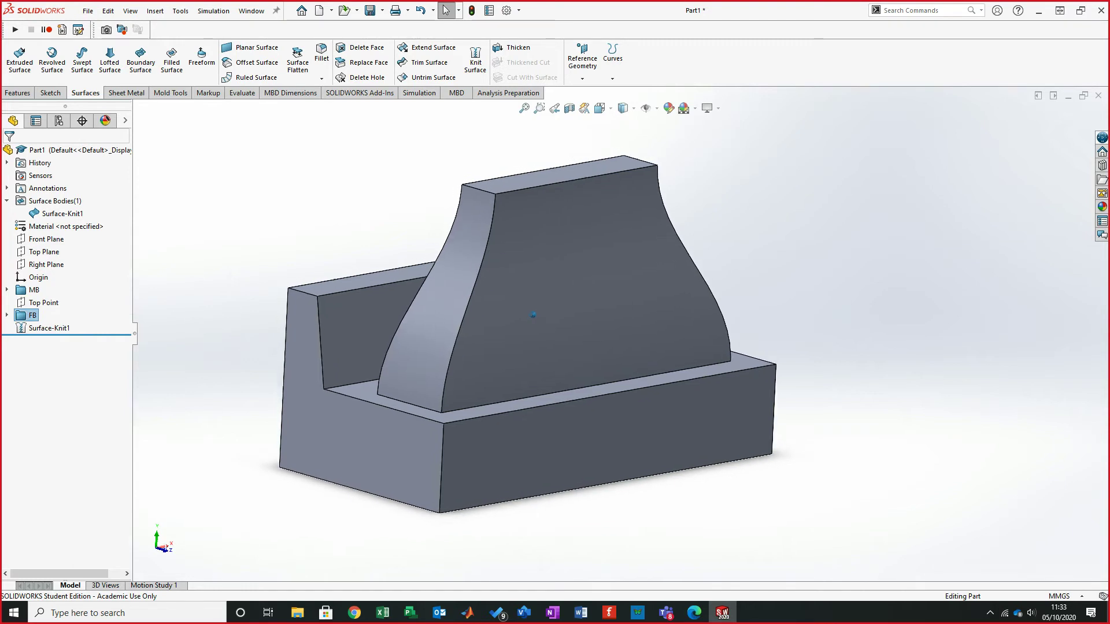
pyautogui.click(569, 108)
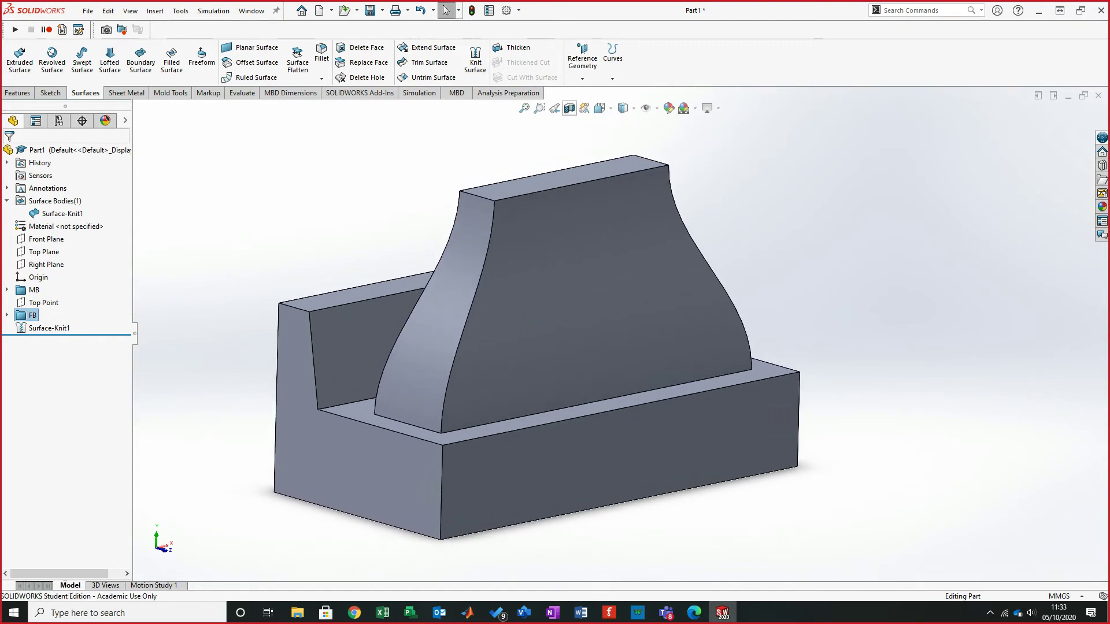
pyautogui.click(8, 153)
pyautogui.moveTo(521, 327); pyautogui.dragTo(578, 370, button='middle')
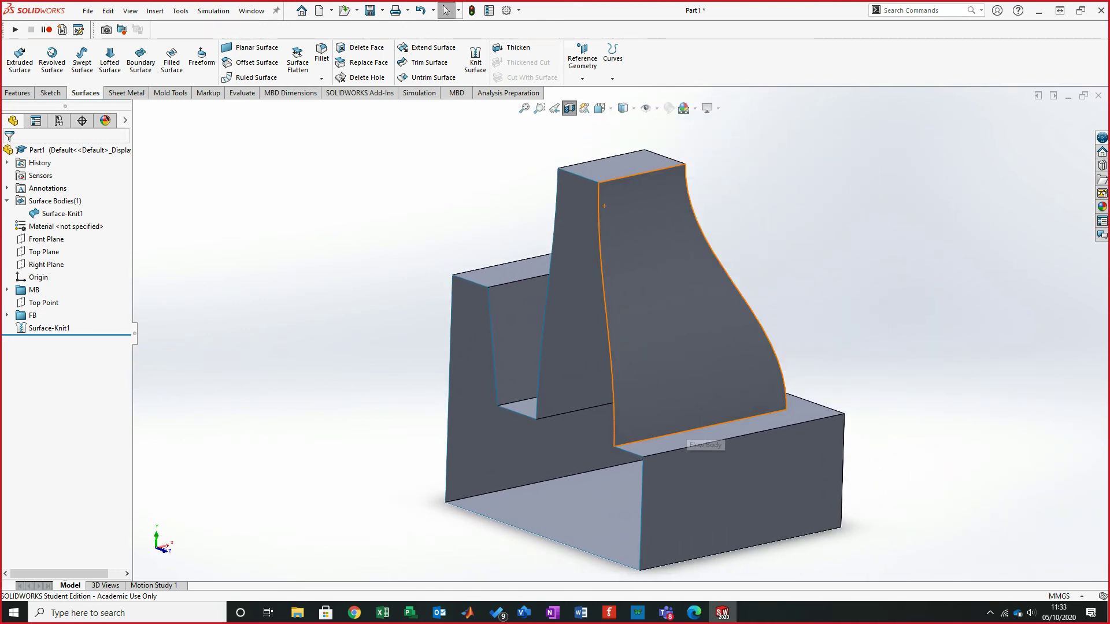
pyautogui.moveTo(686, 430); pyautogui.dragTo(772, 433, button='middle')
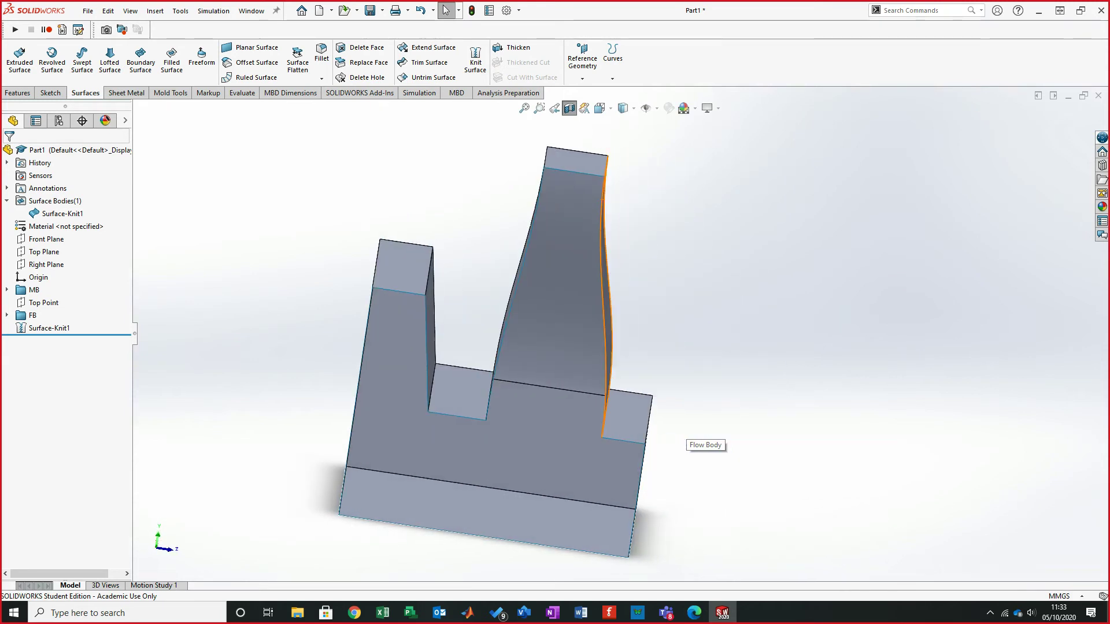
pyautogui.moveTo(565, 286); pyautogui.dragTo(509, 301, button='middle')
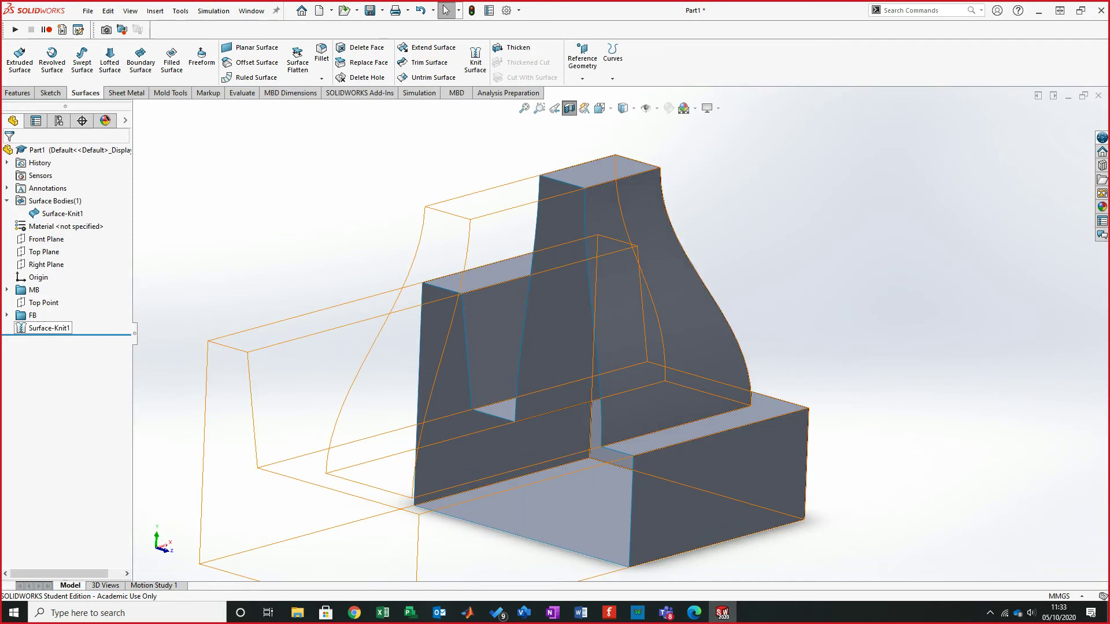
# - Edit the knit surface feature to enable Create solid, and inspect the sectioned body
pyautogui.rightClick(53, 327)
pyautogui.click(62, 296)
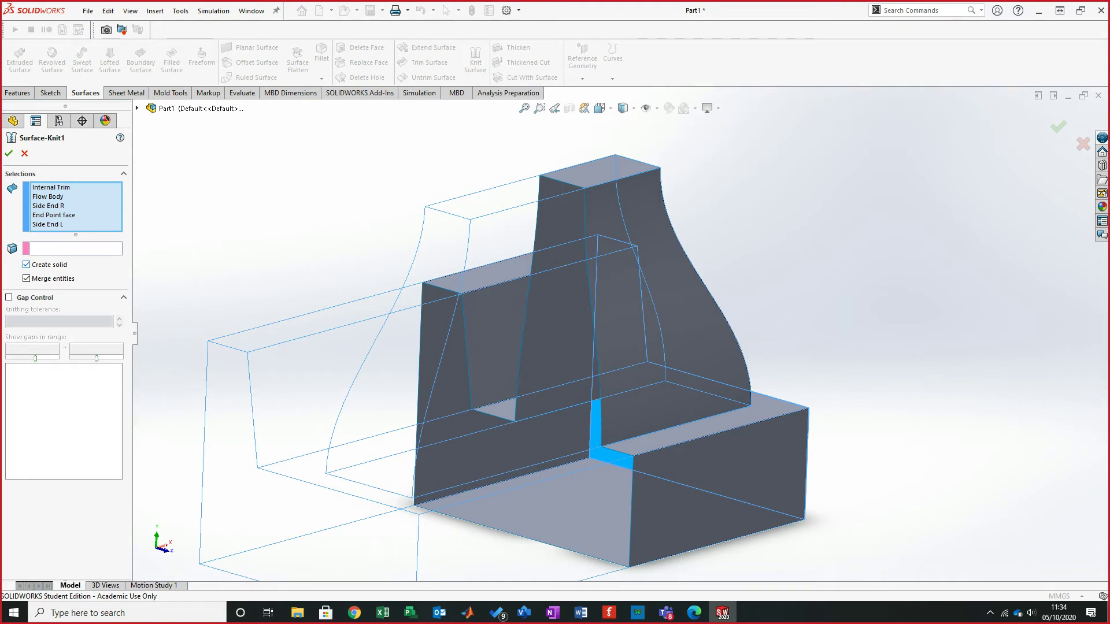
pyautogui.click(9, 153)
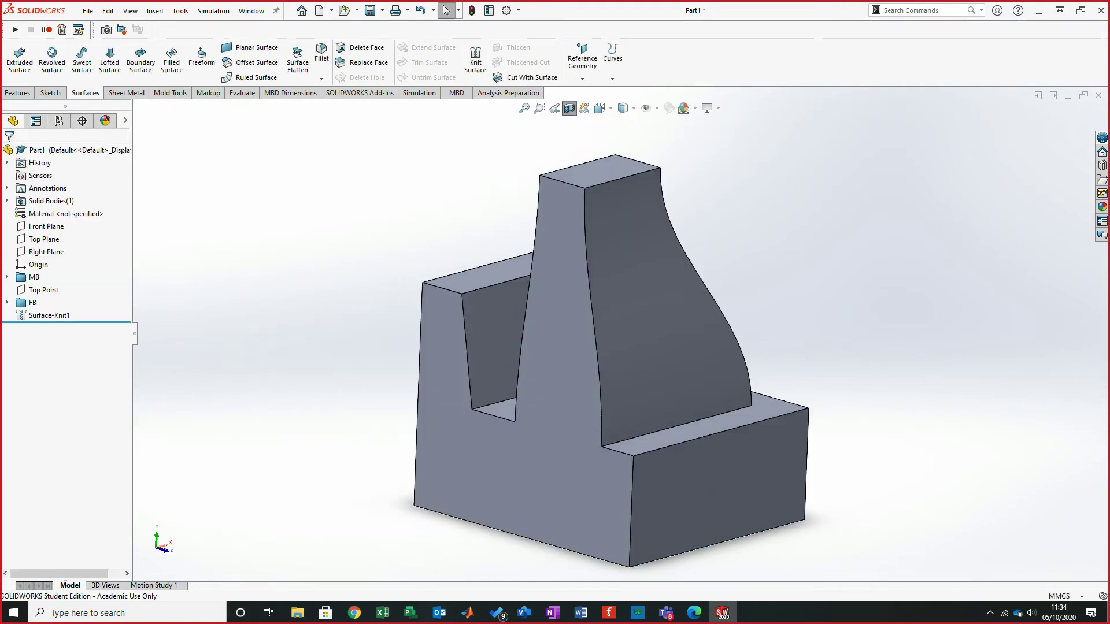
pyautogui.moveTo(509, 360)
pyautogui.mouseDown(button='middle')
pyautogui.moveTo(439, 355)
pyautogui.moveTo(483, 352)
pyautogui.mouseUp(button='middle')
pyautogui.moveTo(653, 338); pyautogui.dragTo(627, 326, button='middle')
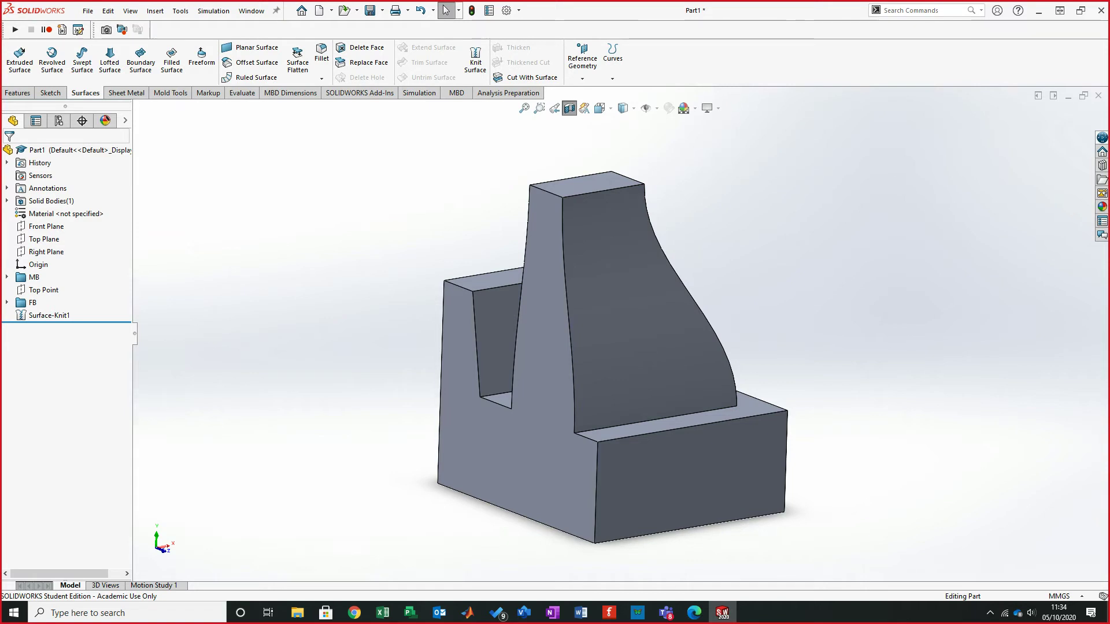
pyautogui.click(534, 422)
pyautogui.press('Escape')
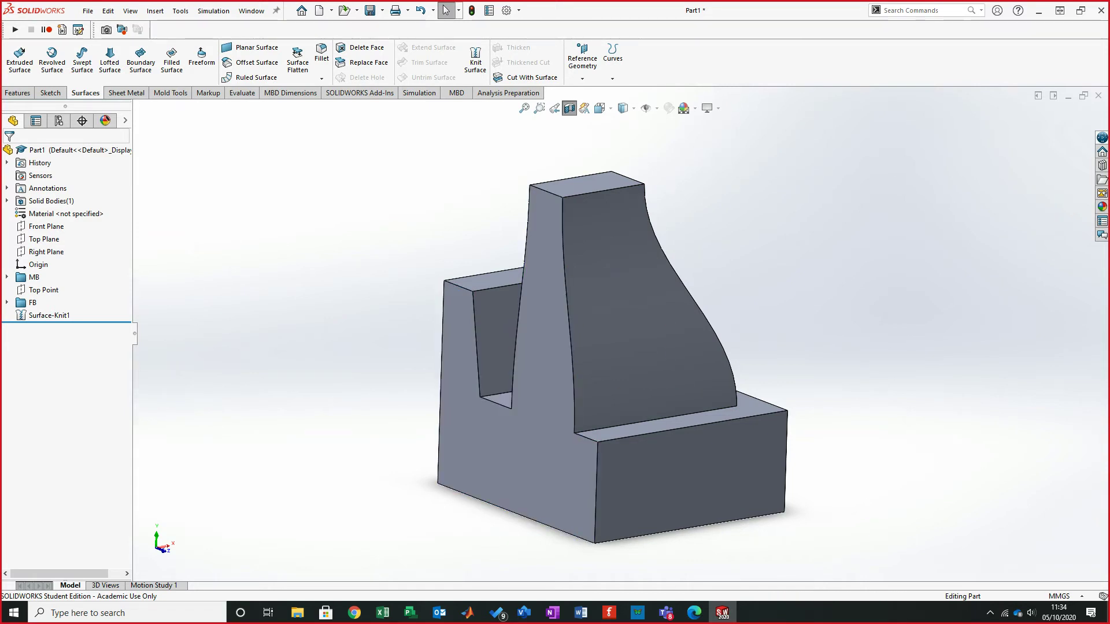
# - Rename the surface knit feature in the model history as Fin Knit
pyautogui.moveTo(684, 328); pyautogui.dragTo(630, 347, button='middle')
pyautogui.moveTo(501, 351); pyautogui.dragTo(549, 351, button='middle')
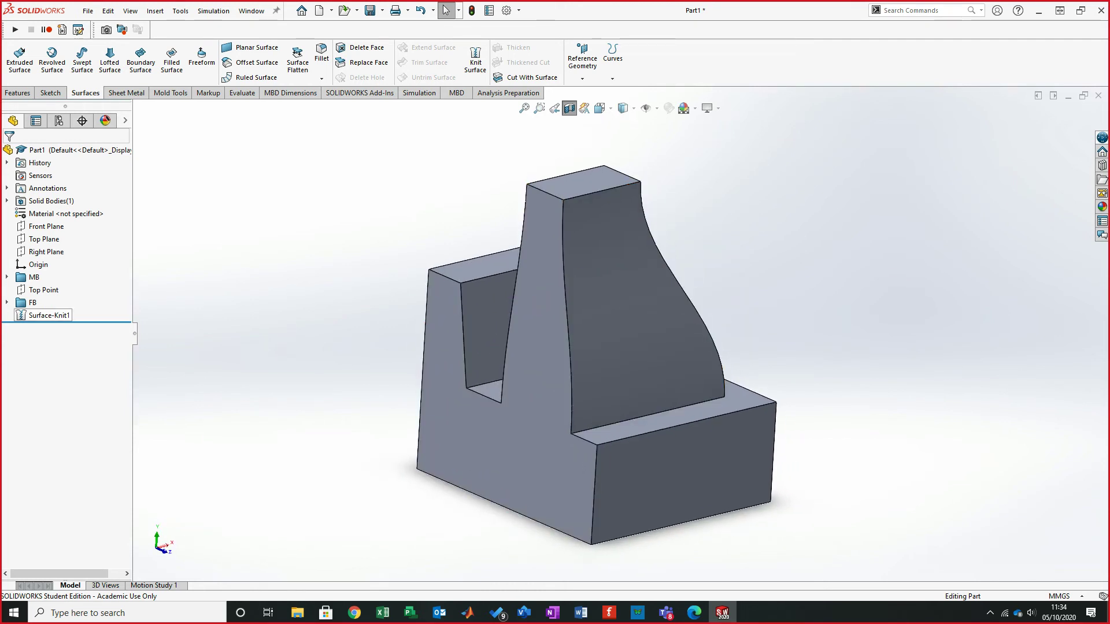
pyautogui.rightClick(45, 316)
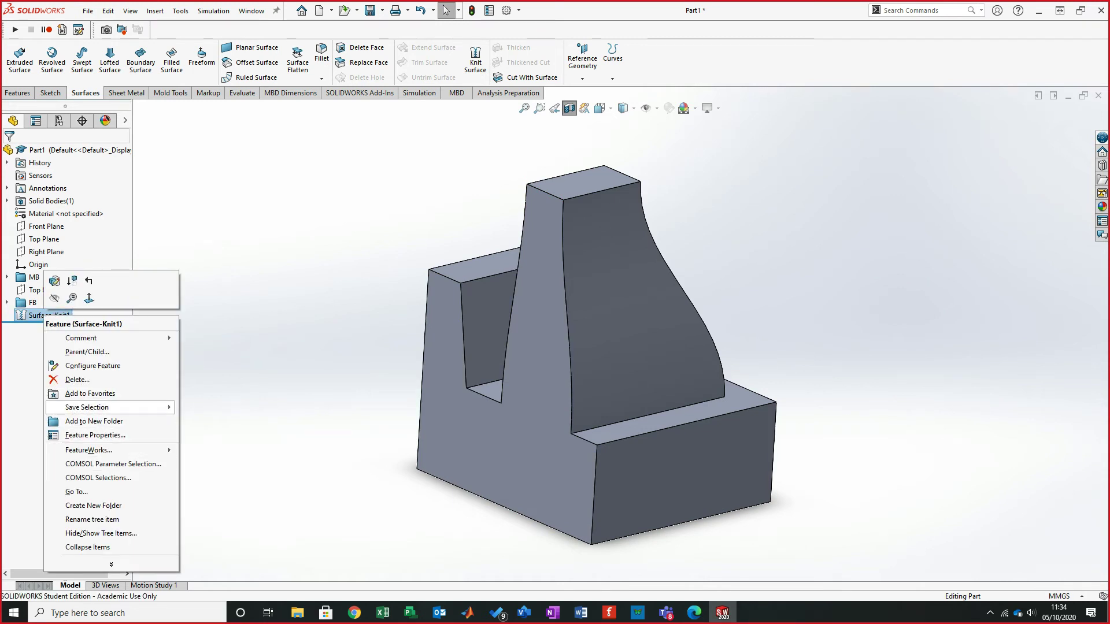
pyautogui.press('Escape')
pyautogui.click(37, 316)
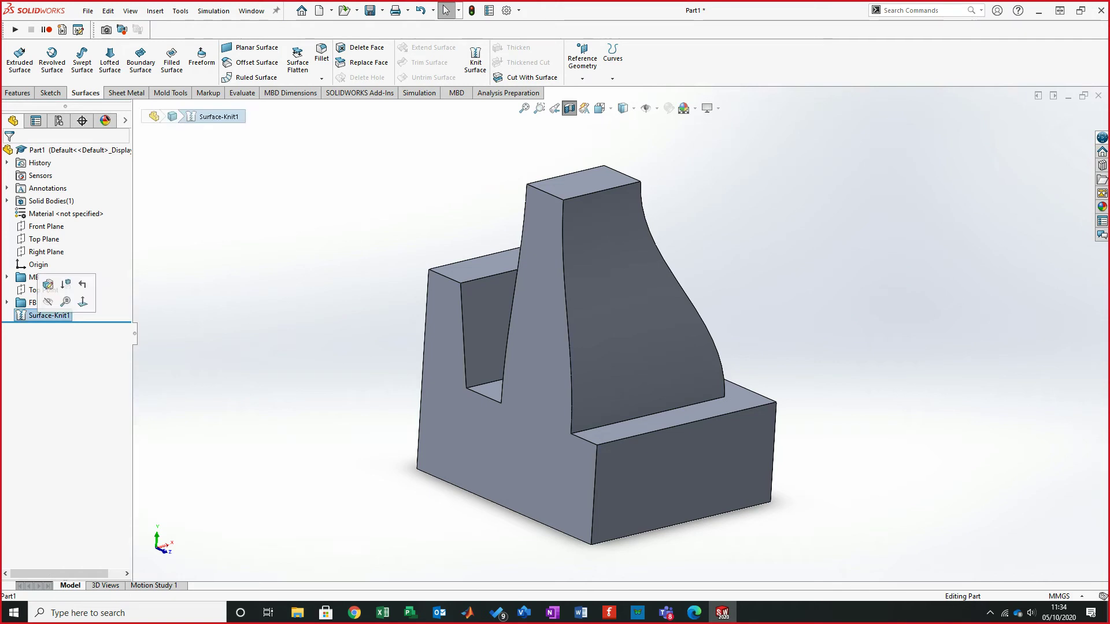
pyautogui.press('F2')
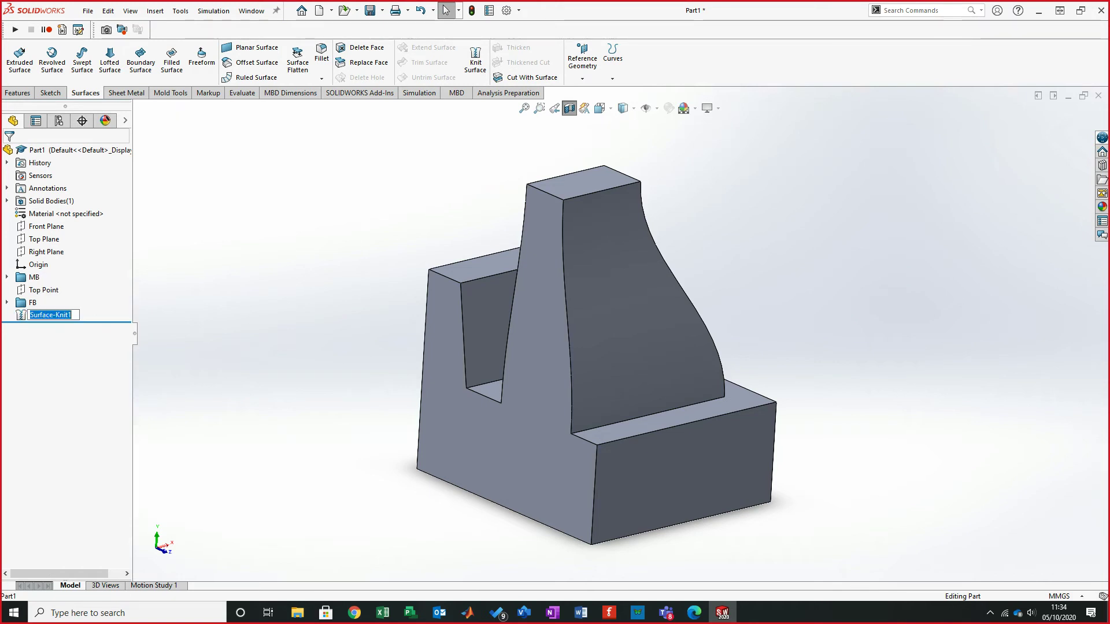
pyautogui.write('Finm')
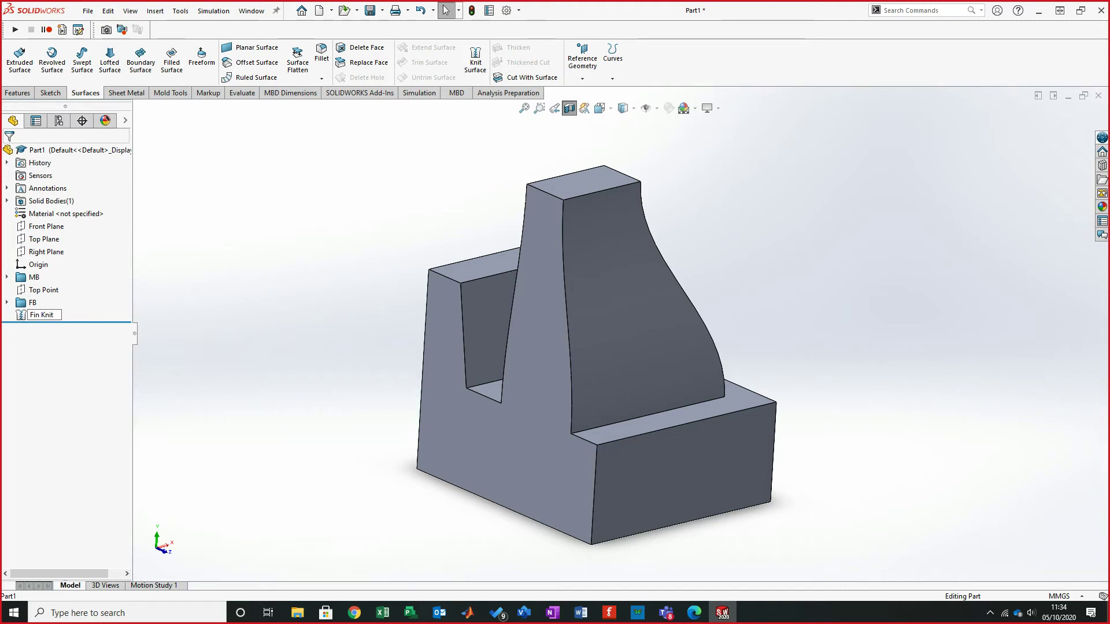
pyautogui.press('Return')
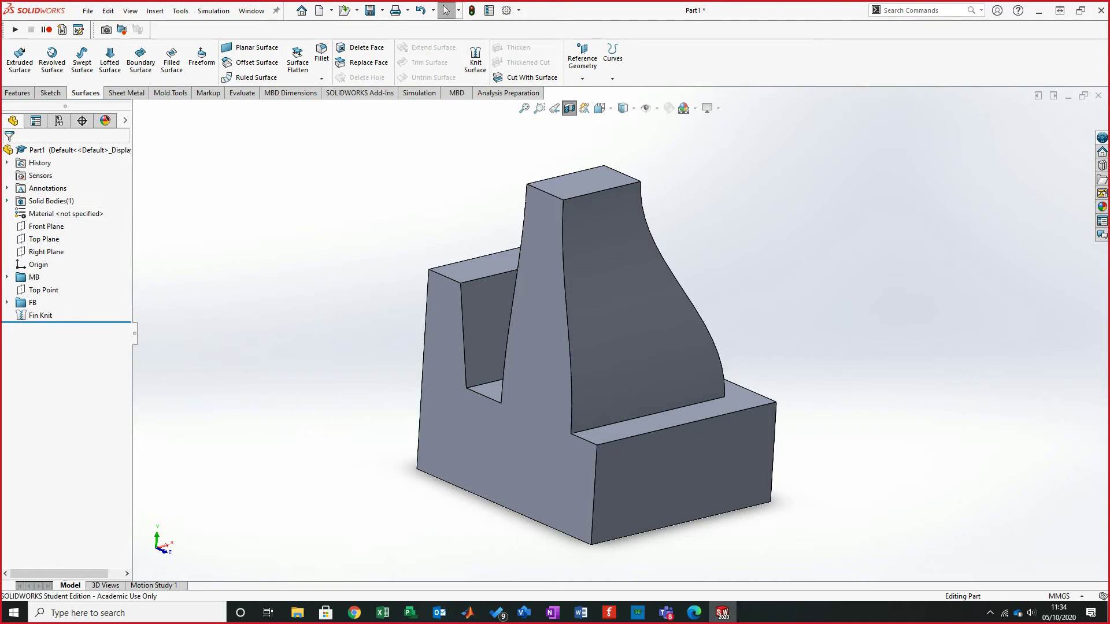
# - Edit the Fin Knit feature to turn off solid creation, and switch off the section view of the part
pyautogui.click(7, 200)
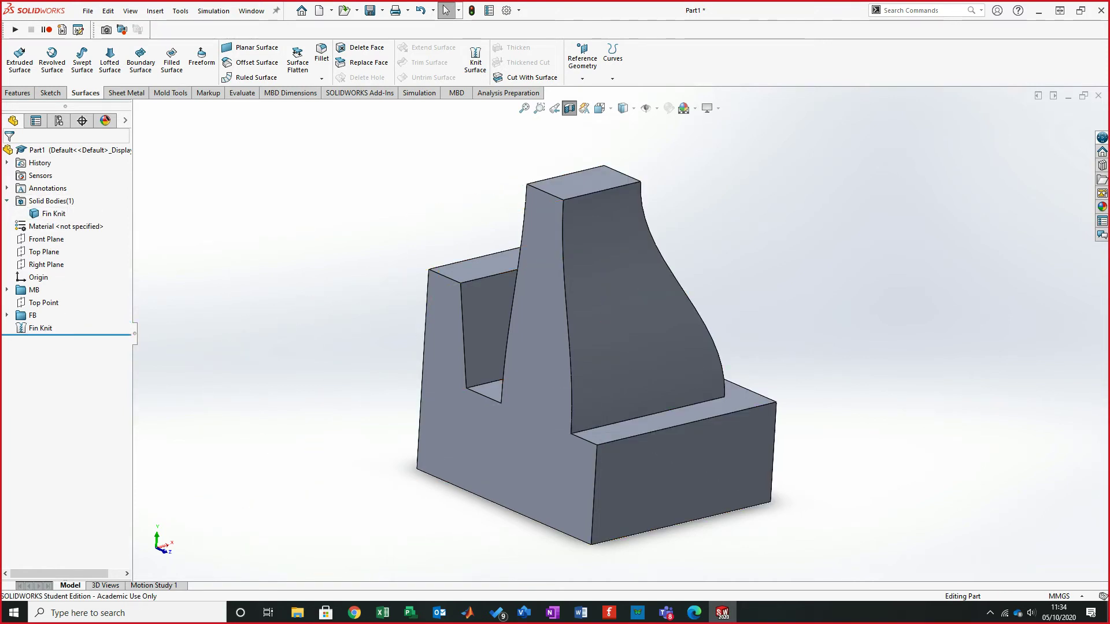
pyautogui.click(7, 200)
pyautogui.moveTo(605, 355)
pyautogui.mouseDown(button='middle')
pyautogui.moveTo(577, 354)
pyautogui.moveTo(600, 349)
pyautogui.mouseUp(button='middle')
pyautogui.rightClick(40, 315)
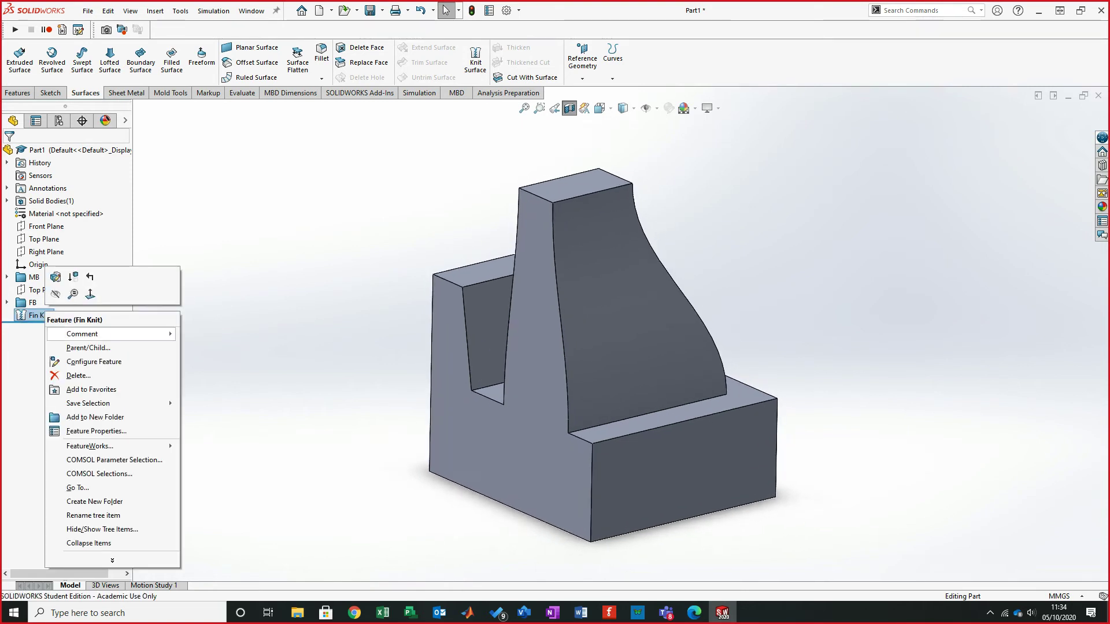
pyautogui.click(56, 277)
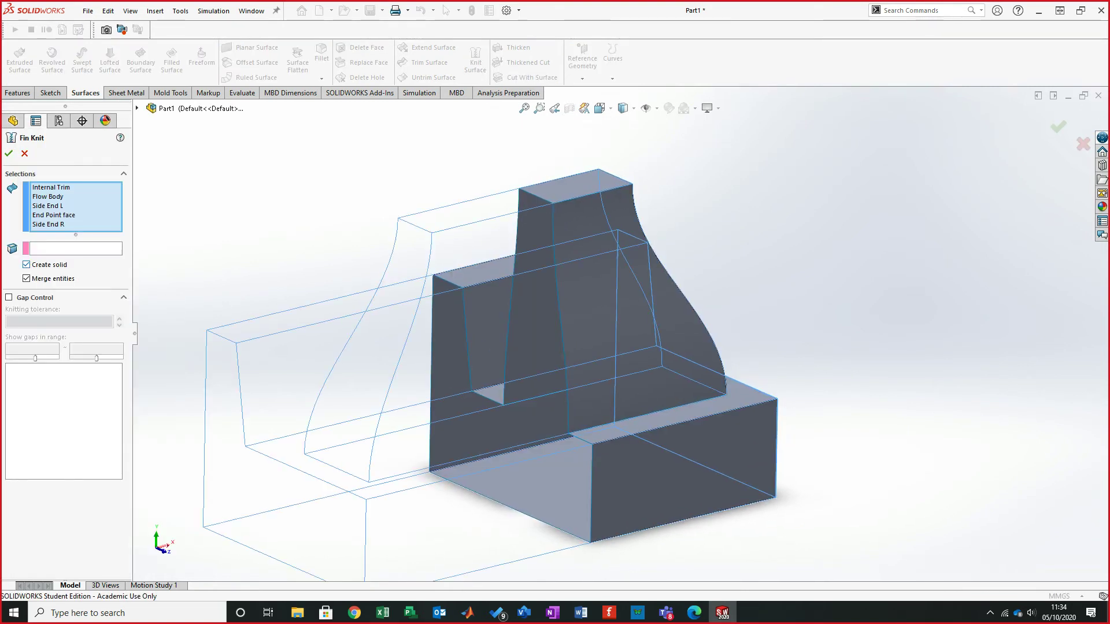
pyautogui.click(26, 264)
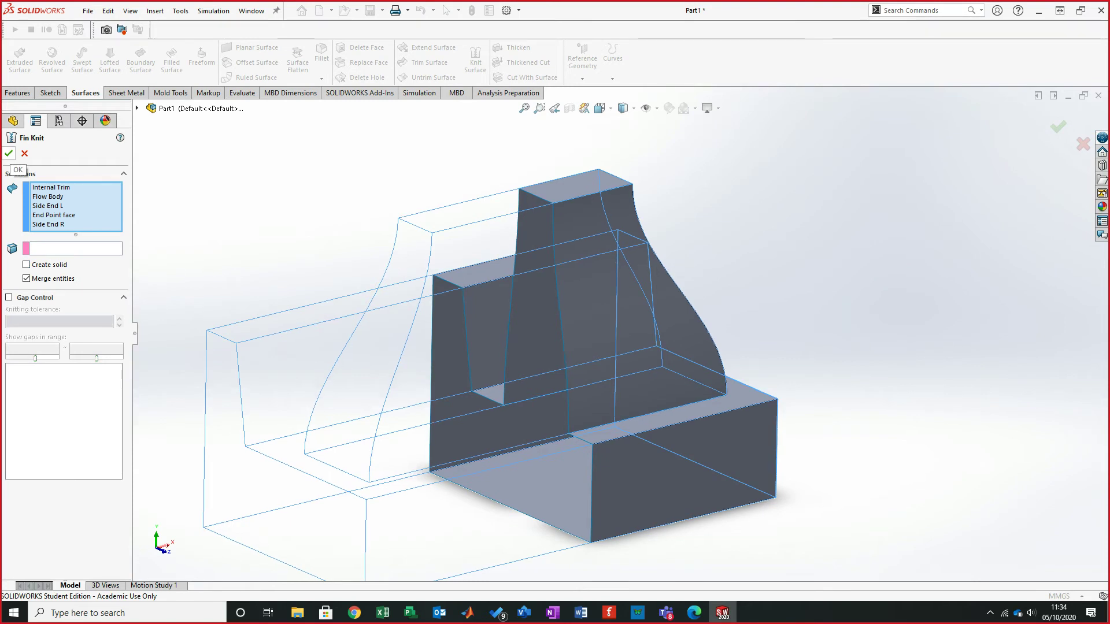
pyautogui.click(9, 154)
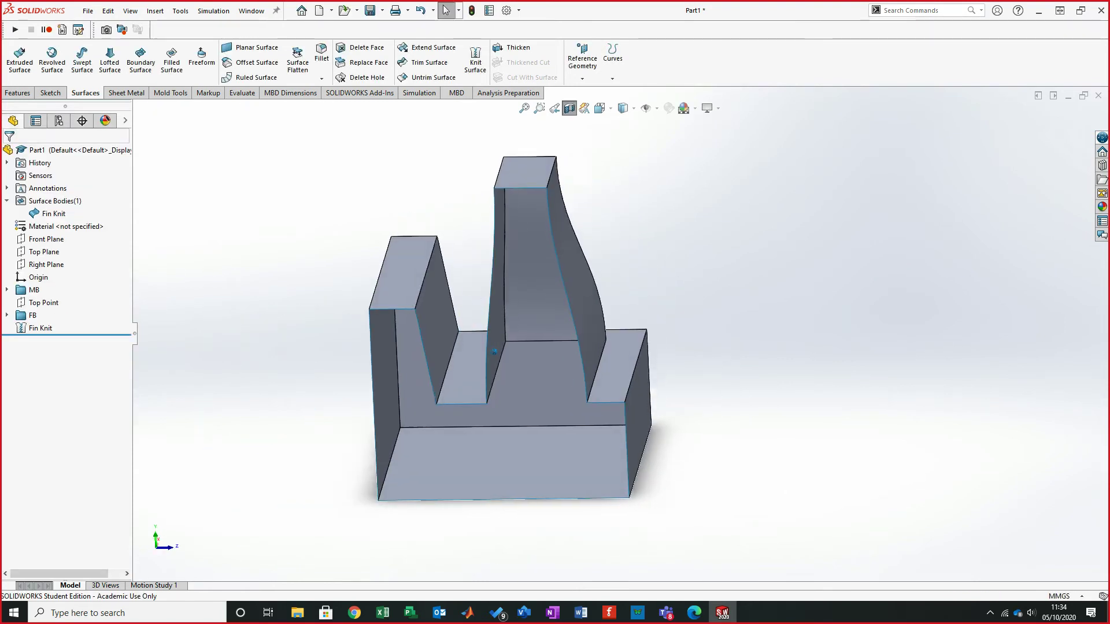
pyautogui.moveTo(495, 351); pyautogui.dragTo(607, 312, button='middle')
pyautogui.click(569, 108)
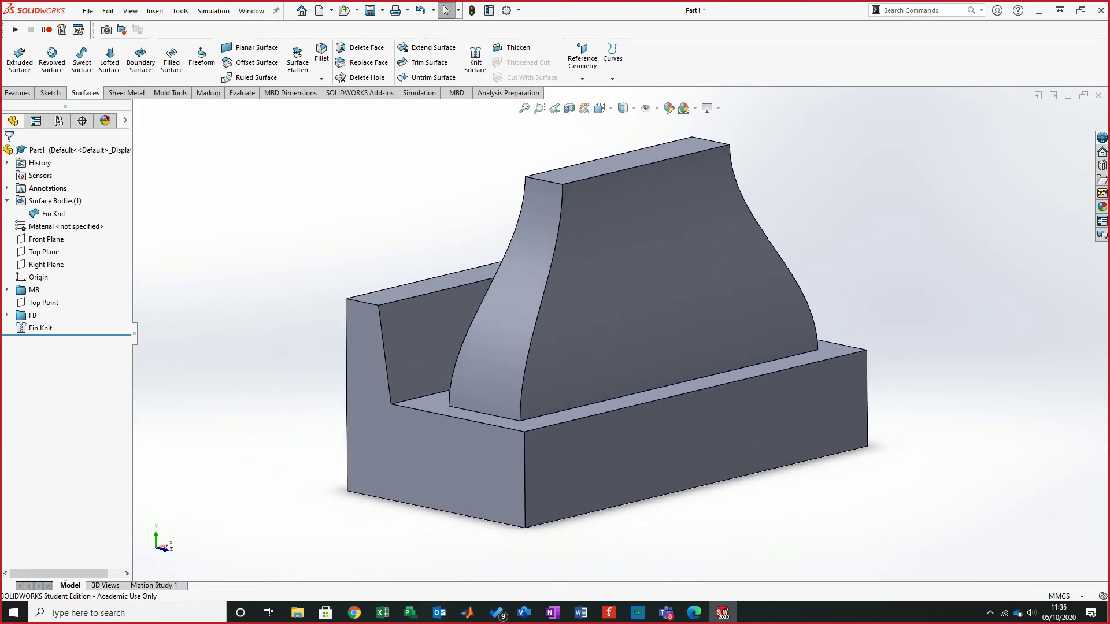
# - Switch to the lofting instructions PDF in the browser, read through to the Advanced Lofting centre-line sketch, and return to SOLIDWORKS
pyautogui.hotkey('alt', 'Tab')
pyautogui.scroll(-8, 549, 336)
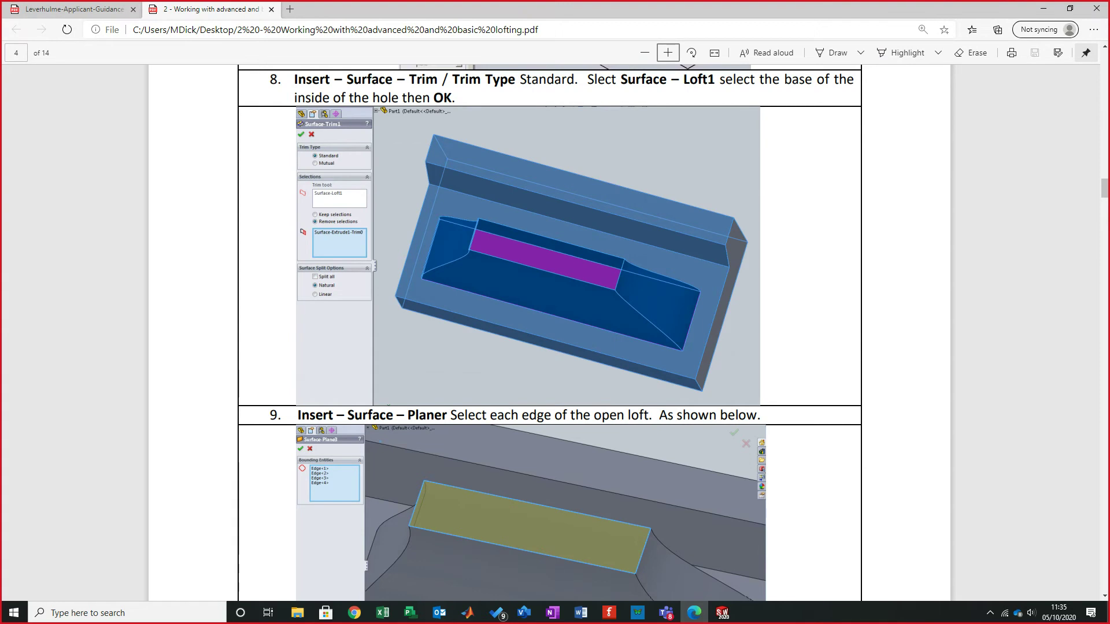
pyautogui.scroll(-12, 550, 335)
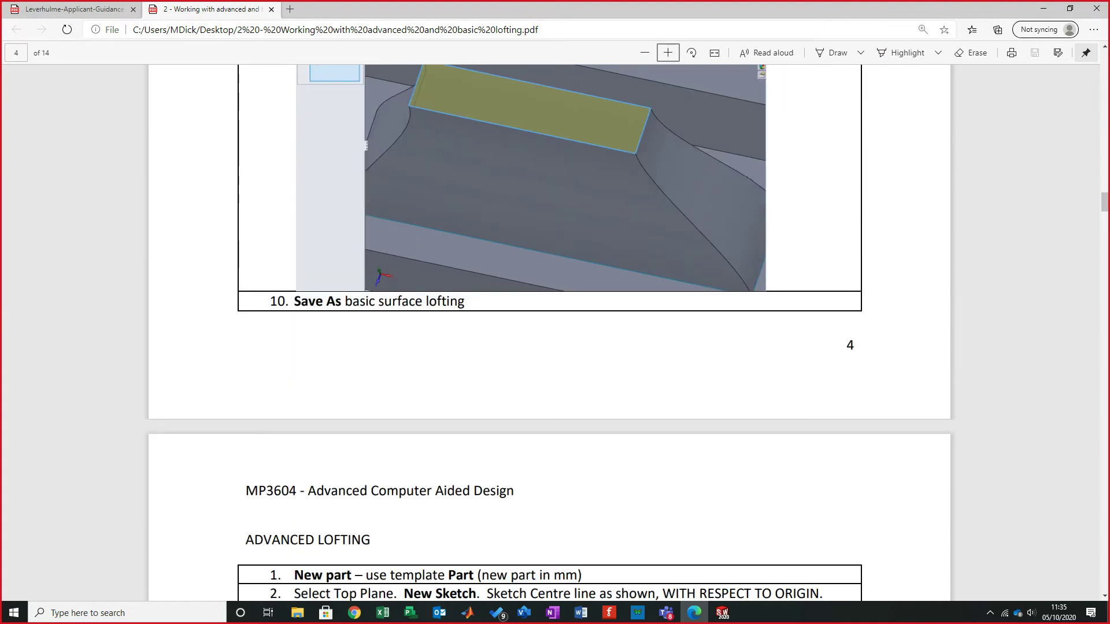
pyautogui.scroll(-2, 549, 336)
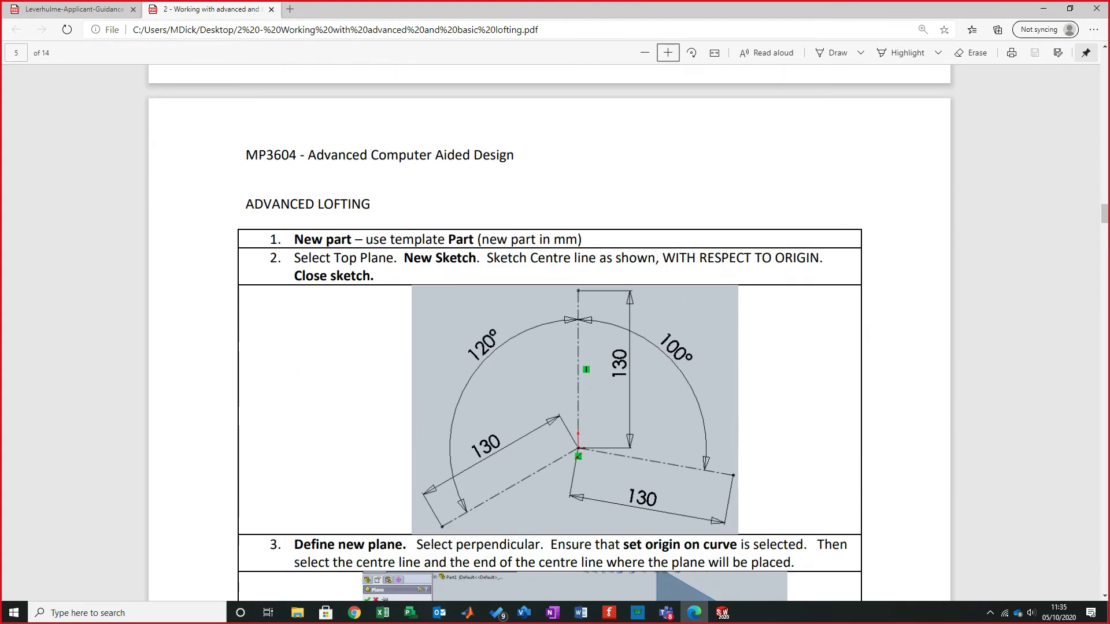
pyautogui.scroll(-2, 549, 335)
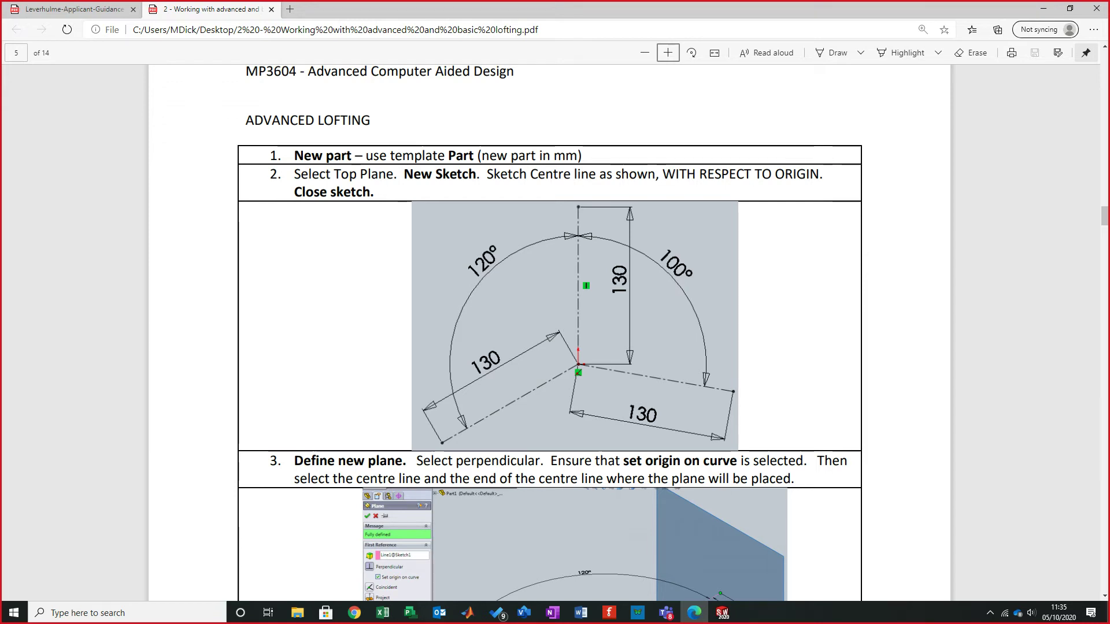
pyautogui.hotkey('alt', 'Tab')
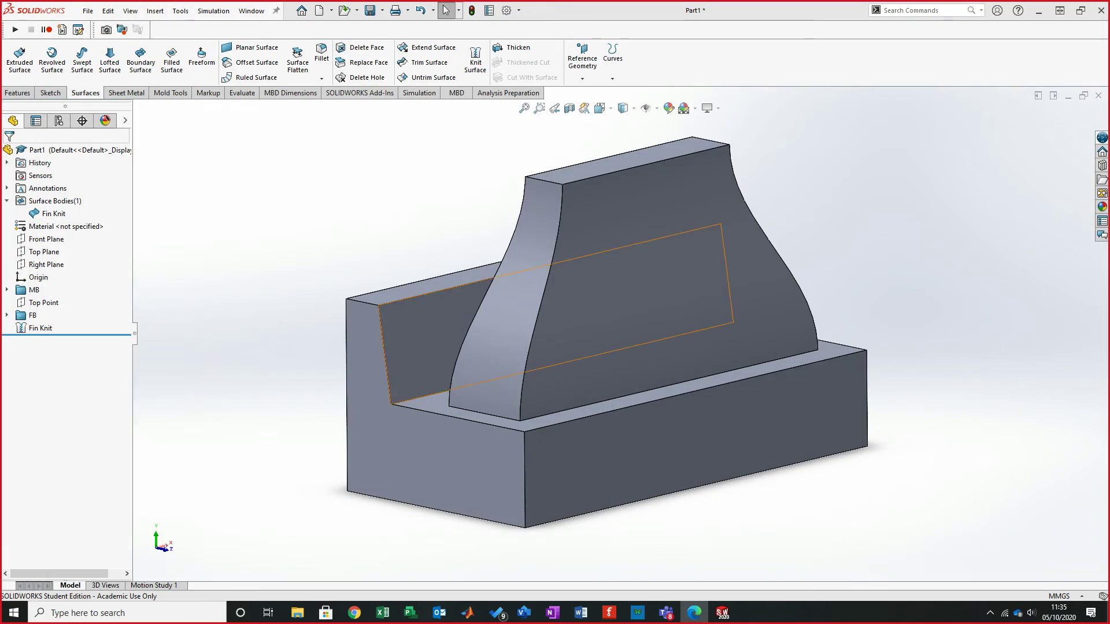
# - Reopen the Fin Knit definition to review its selected surfaces and options, and accept it without changes
pyautogui.moveTo(609, 312)
pyautogui.mouseDown(button='middle')
pyautogui.moveTo(562, 326)
pyautogui.moveTo(517, 402)
pyautogui.mouseUp(button='middle')
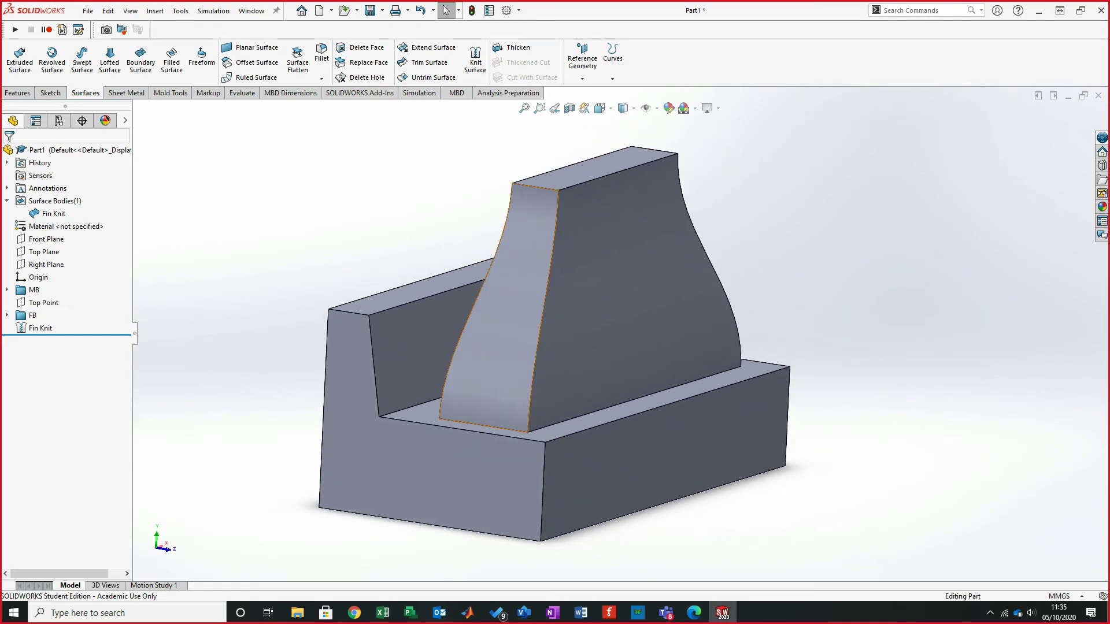
pyautogui.click(513, 411)
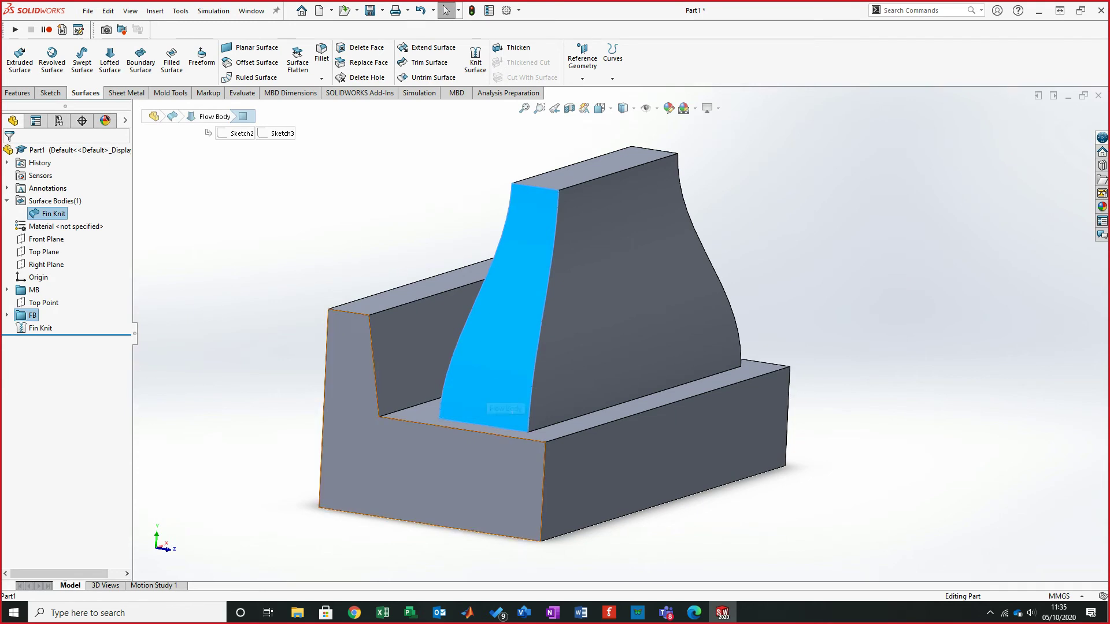
pyautogui.press('Escape')
pyautogui.moveTo(658, 512); pyautogui.dragTo(691, 535, button='middle')
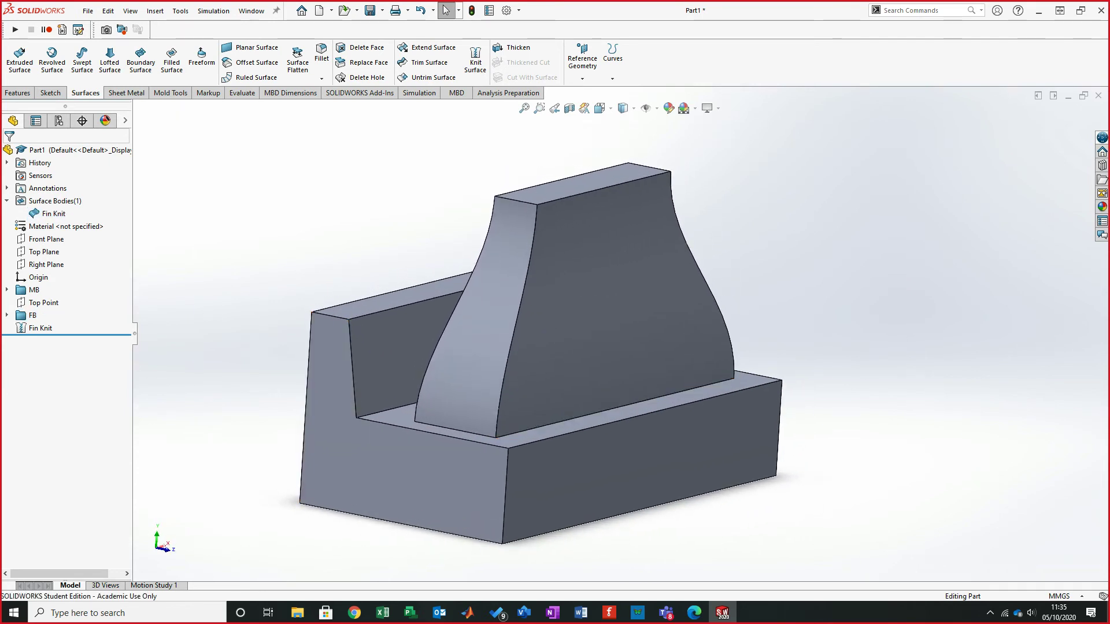
pyautogui.rightClick(44, 327)
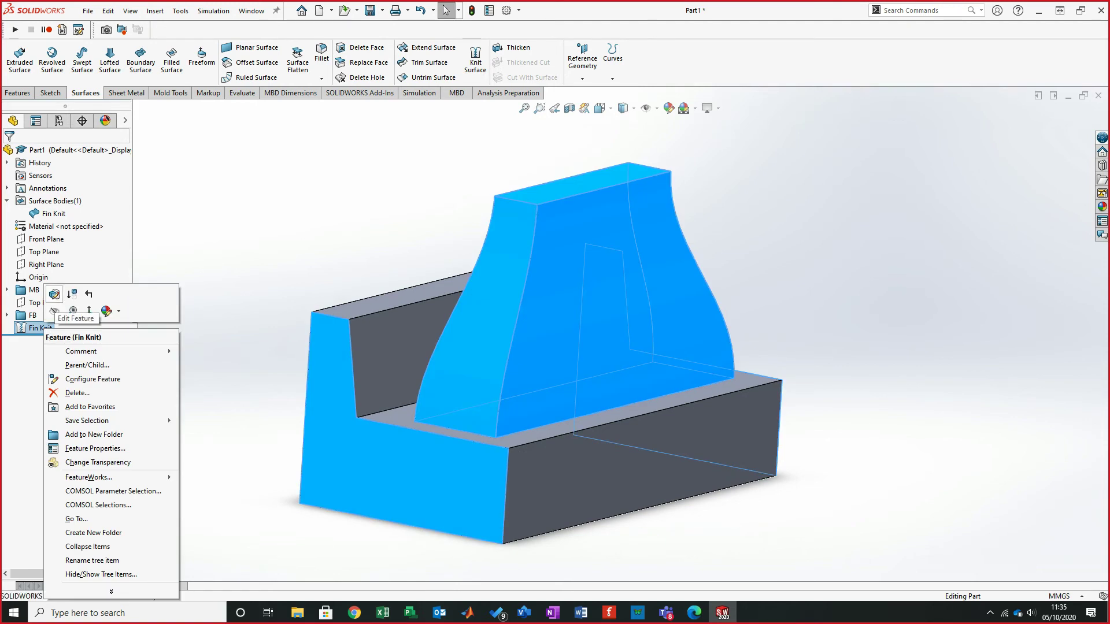
pyautogui.click(54, 310)
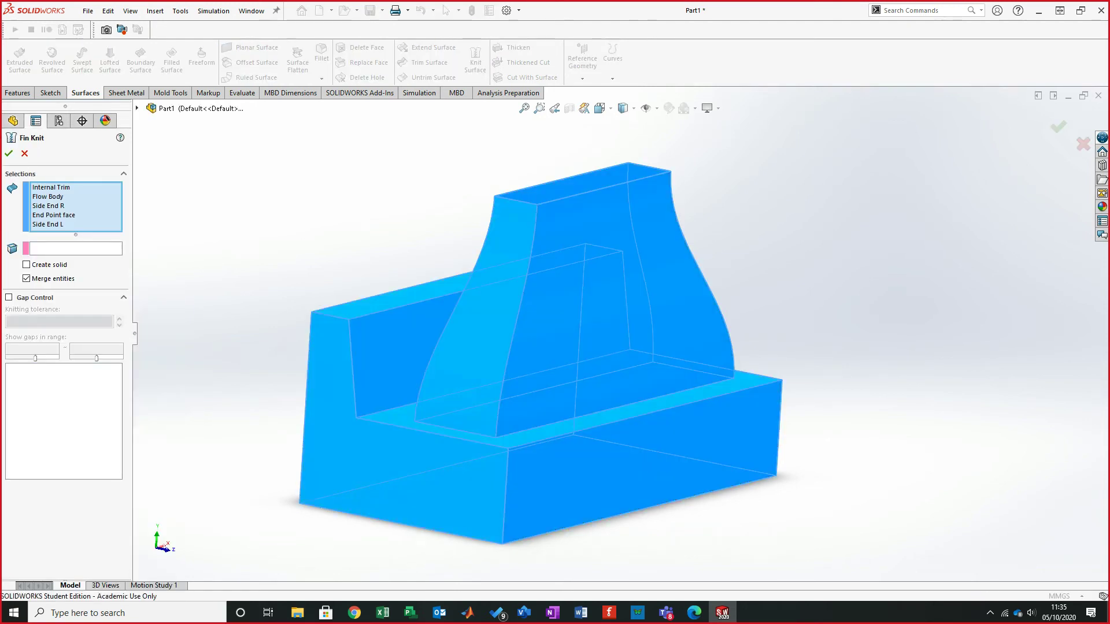
pyautogui.click(9, 153)
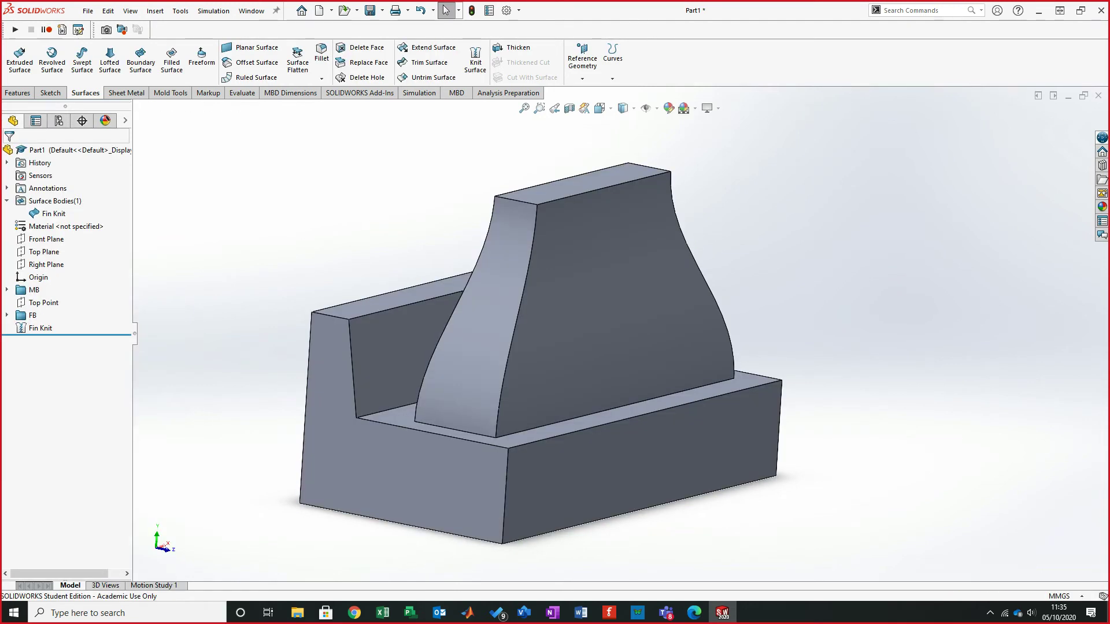
# - Inspect the inside of the knitted body with a planar section parallel to the Right Plane, and turn the section off
pyautogui.click(569, 108)
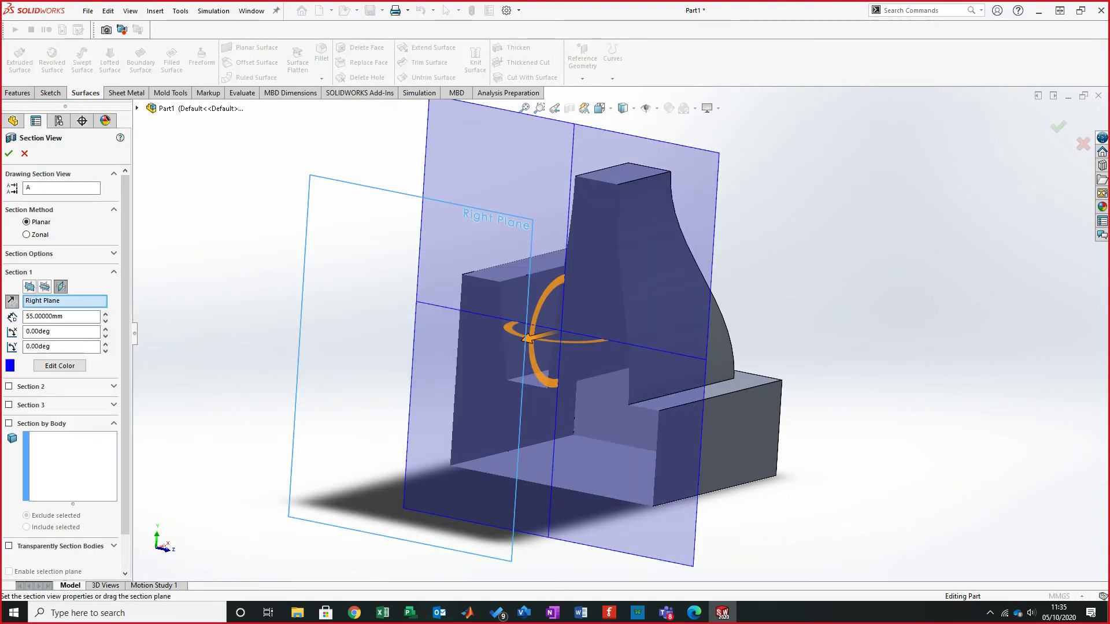
pyautogui.click(9, 154)
pyautogui.moveTo(549, 335); pyautogui.dragTo(569, 347, button='middle')
pyautogui.click(569, 108)
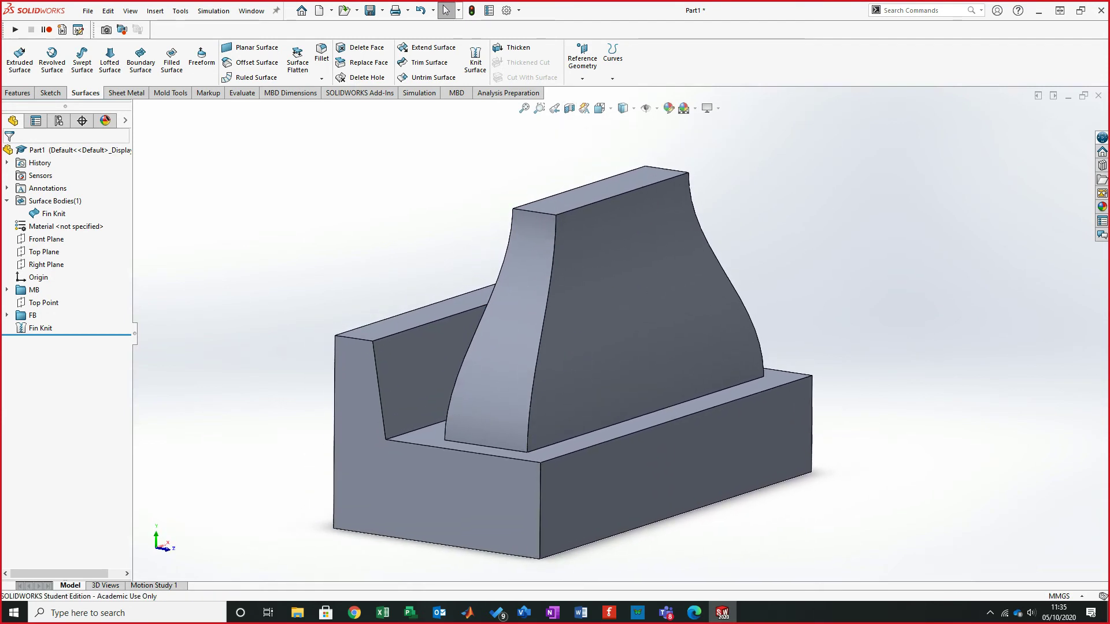
# - Roll the model back before Fin Knit to examine the separate surface bodies, and roll it forward again
pyautogui.click(40, 327)
pyautogui.press('Escape')
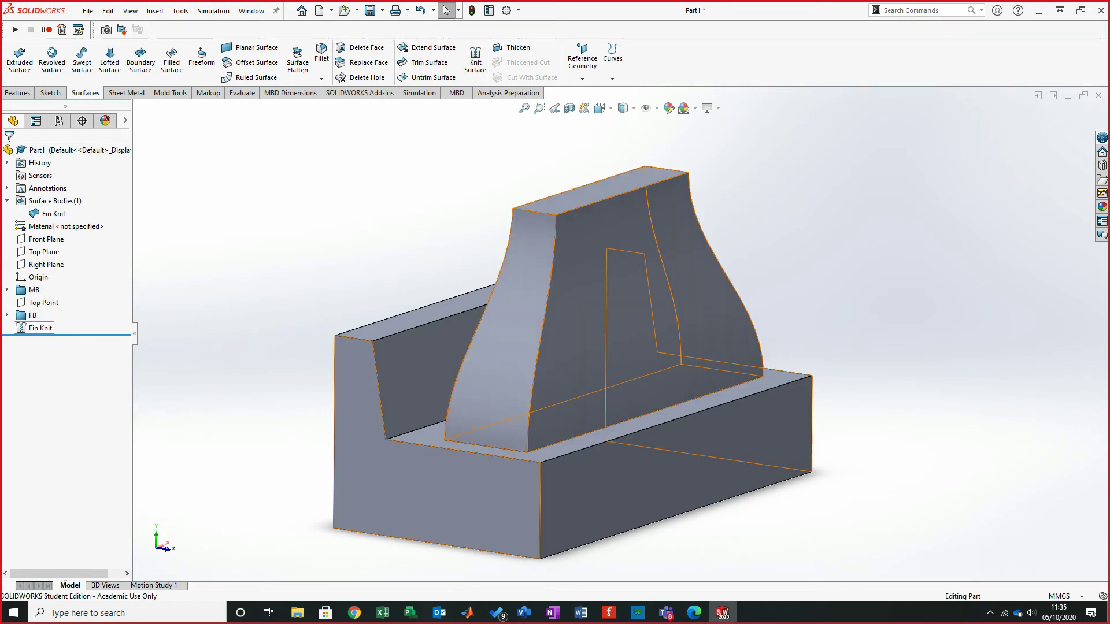
pyautogui.click(40, 328)
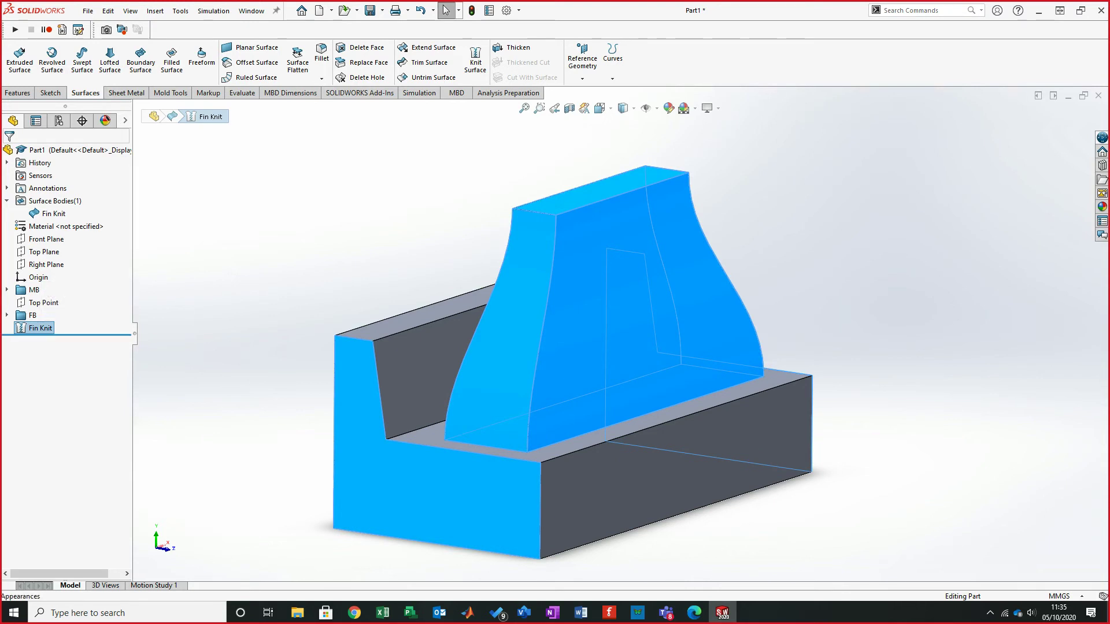
pyautogui.press('Escape')
pyautogui.moveTo(65, 334); pyautogui.dragTo(65, 322)
pyautogui.moveTo(719, 300)
pyautogui.mouseDown(button='middle')
pyautogui.moveTo(815, 301)
pyautogui.moveTo(717, 315)
pyautogui.mouseUp(button='middle')
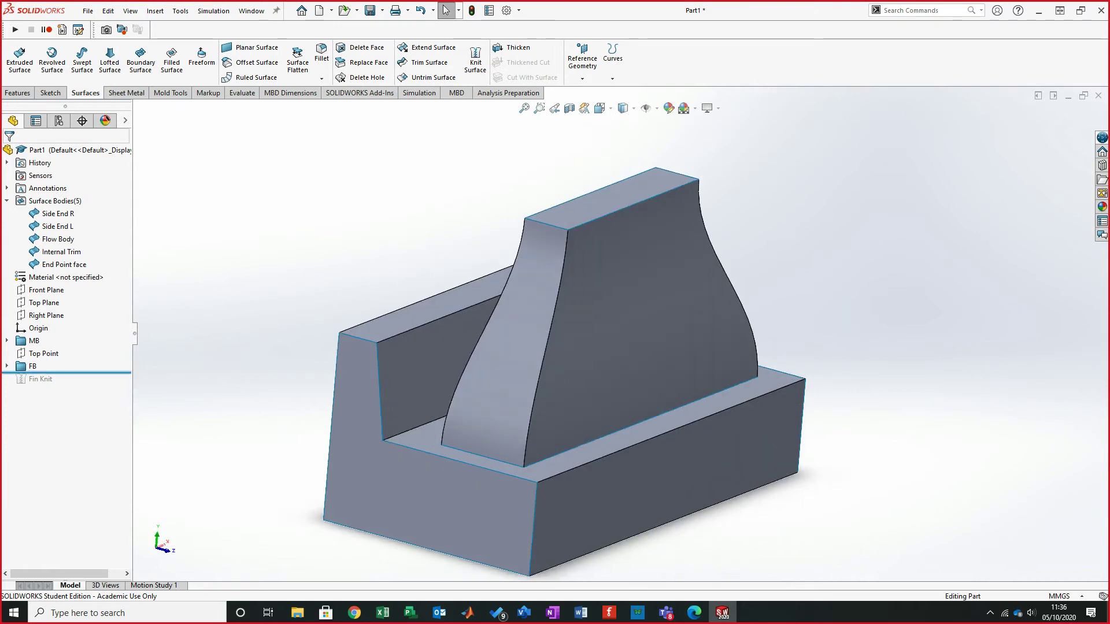
pyautogui.moveTo(65, 373); pyautogui.dragTo(66, 385)
pyautogui.click(40, 328)
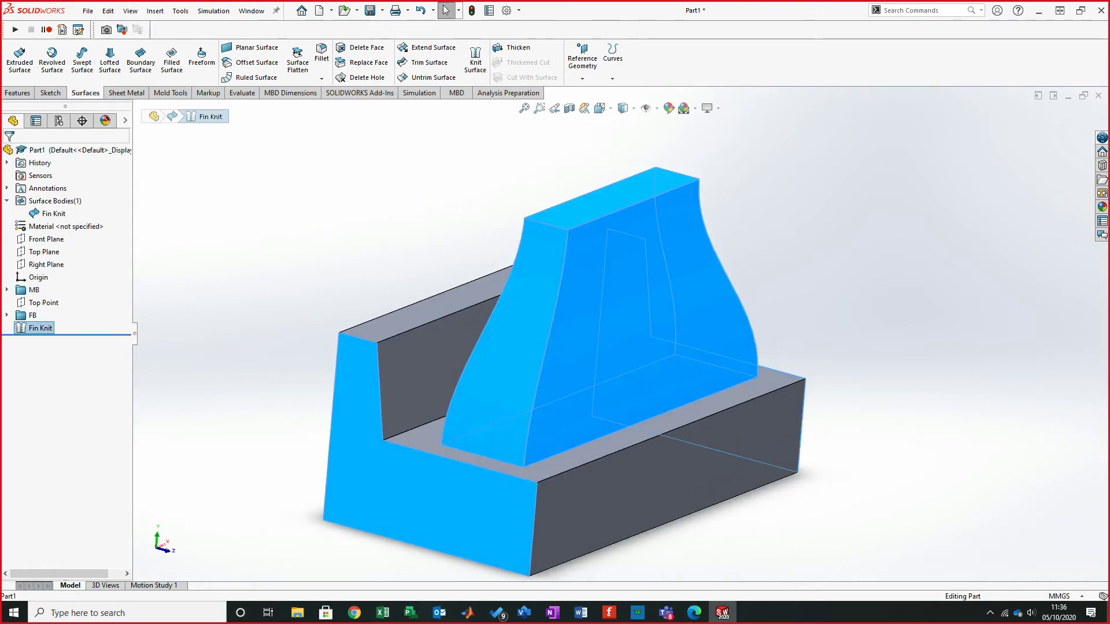
pyautogui.click(699, 456)
pyautogui.press('Escape')
# - Examine the Flow Body and Main Body faces of the knitted surface model from several angles
pyautogui.moveTo(463, 347); pyautogui.dragTo(508, 266, button='middle')
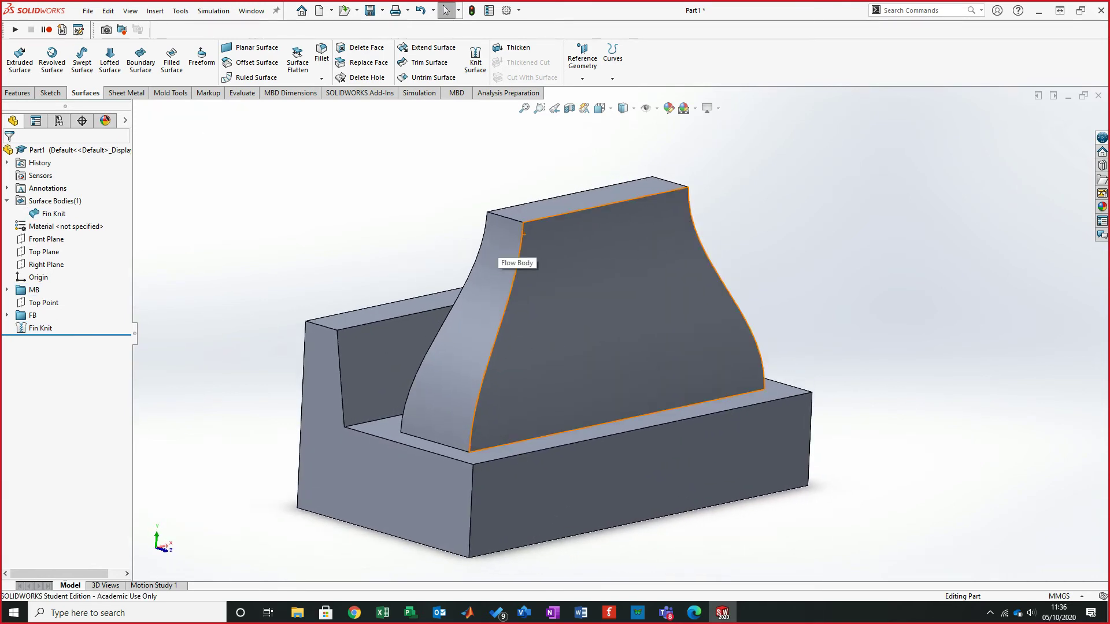
pyautogui.click(597, 238)
pyautogui.press('Escape')
pyautogui.moveTo(552, 346); pyautogui.dragTo(601, 312, button='middle')
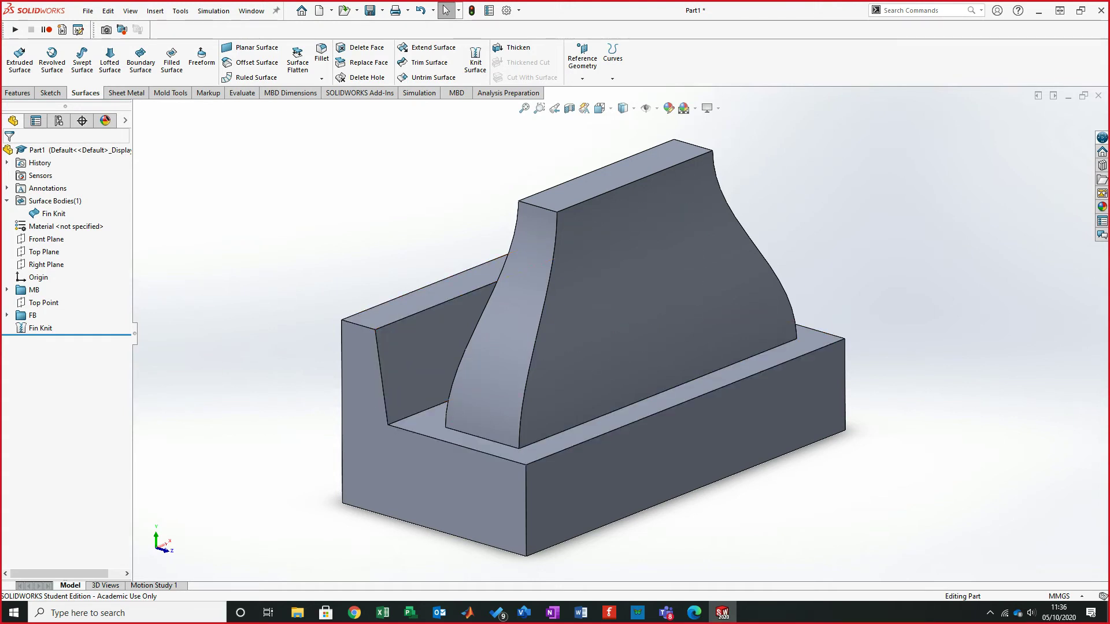
pyautogui.click(546, 341)
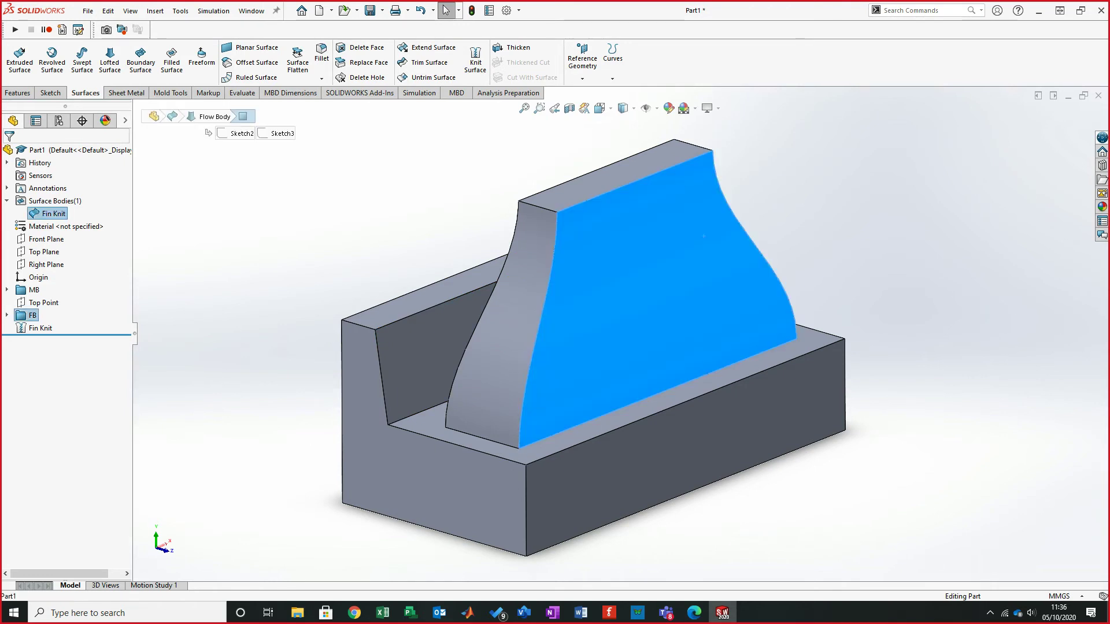
pyautogui.click(535, 345)
pyautogui.click(691, 472)
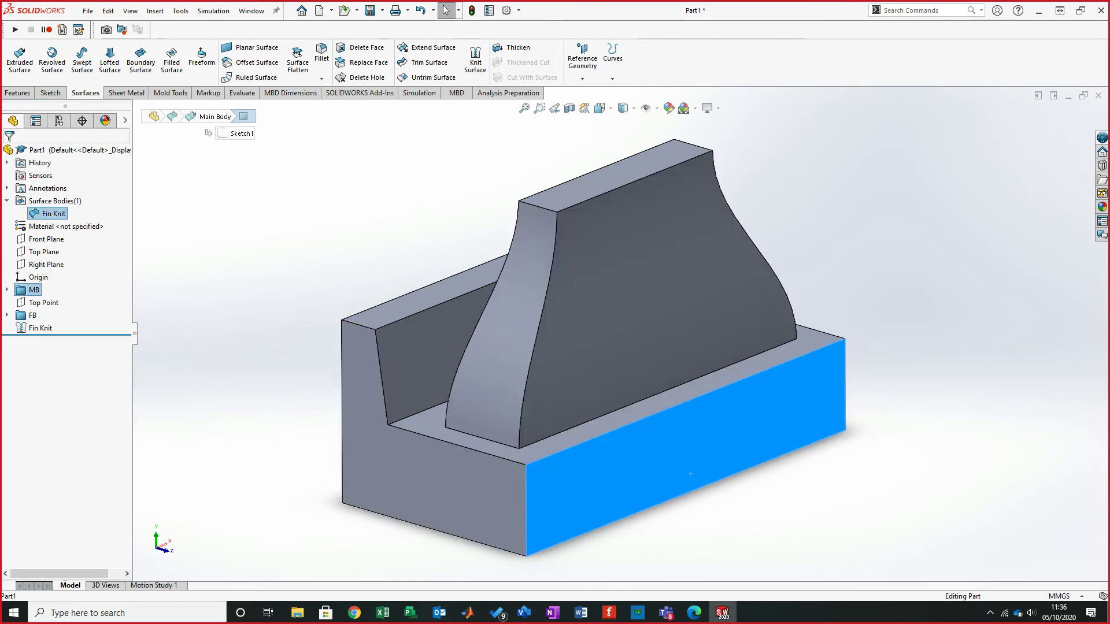
pyautogui.press('Escape')
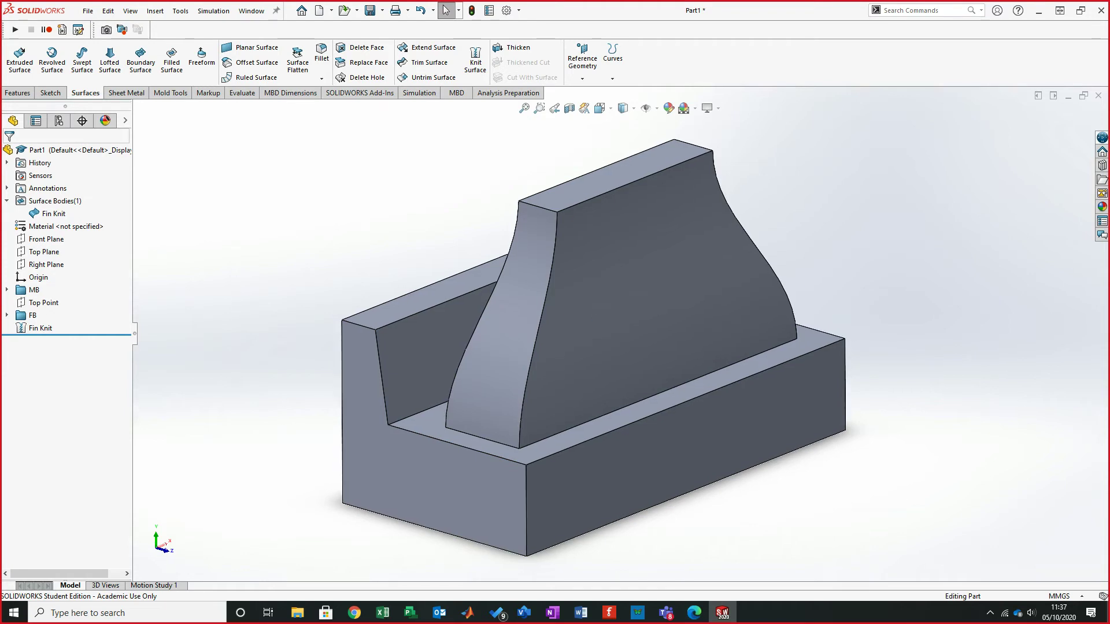
pyautogui.moveTo(536, 333)
pyautogui.mouseDown(button='middle')
pyautogui.moveTo(593, 322)
pyautogui.moveTo(536, 333)
pyautogui.moveTo(546, 335)
pyautogui.mouseUp(button='middle')
pyautogui.scroll(1, 559, 344)
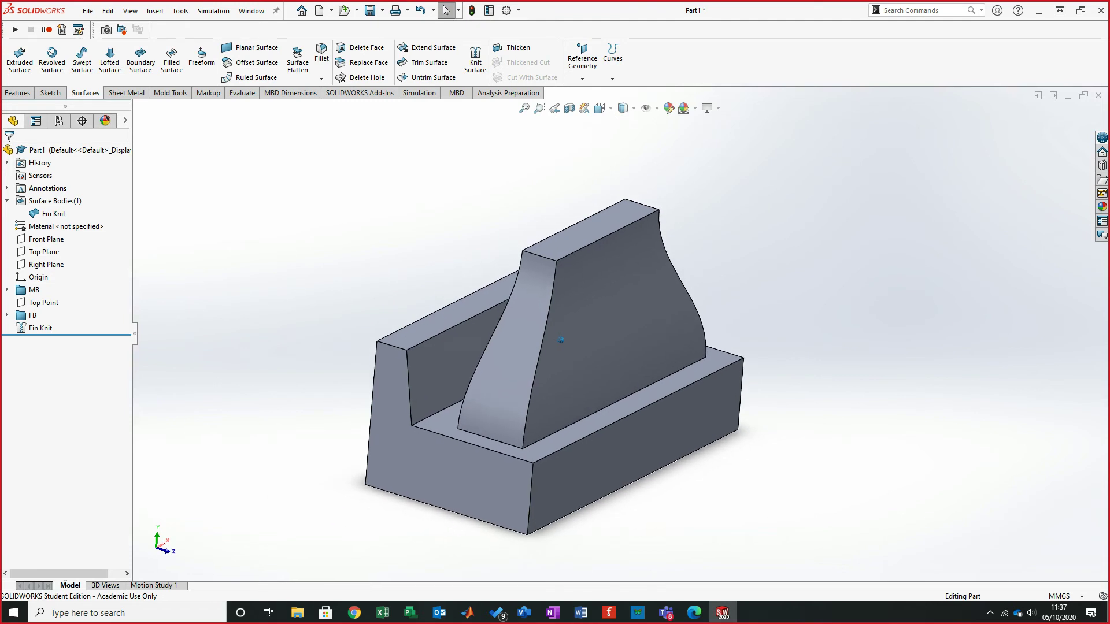
# - Save the part to the Desktop under the file name Basic Lofting
pyautogui.click(382, 10)
pyautogui.click(399, 35)
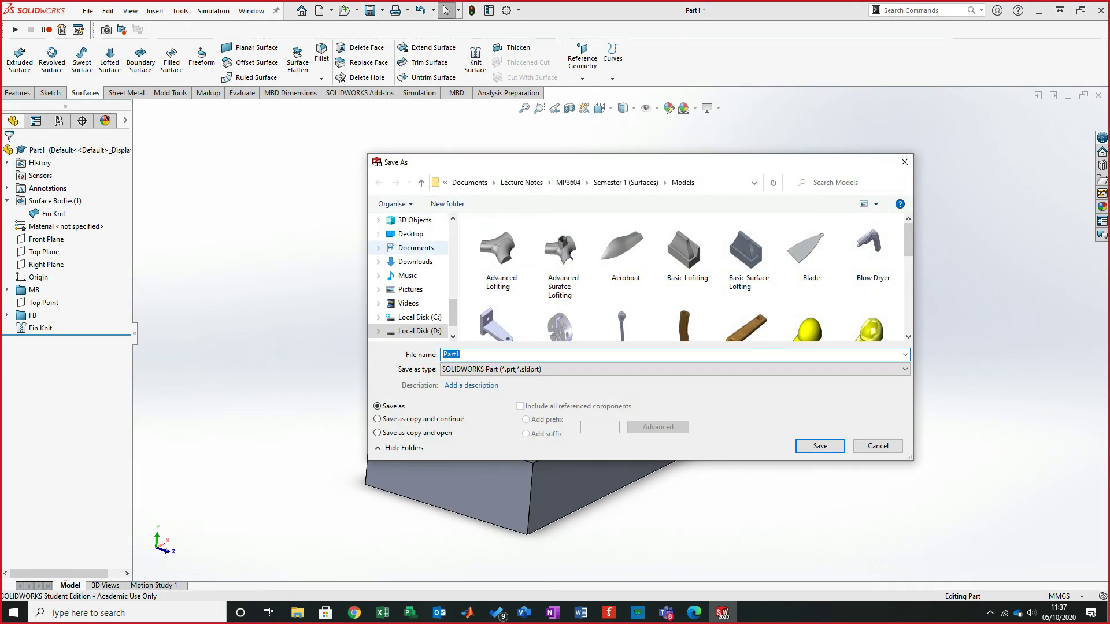
pyautogui.click(410, 233)
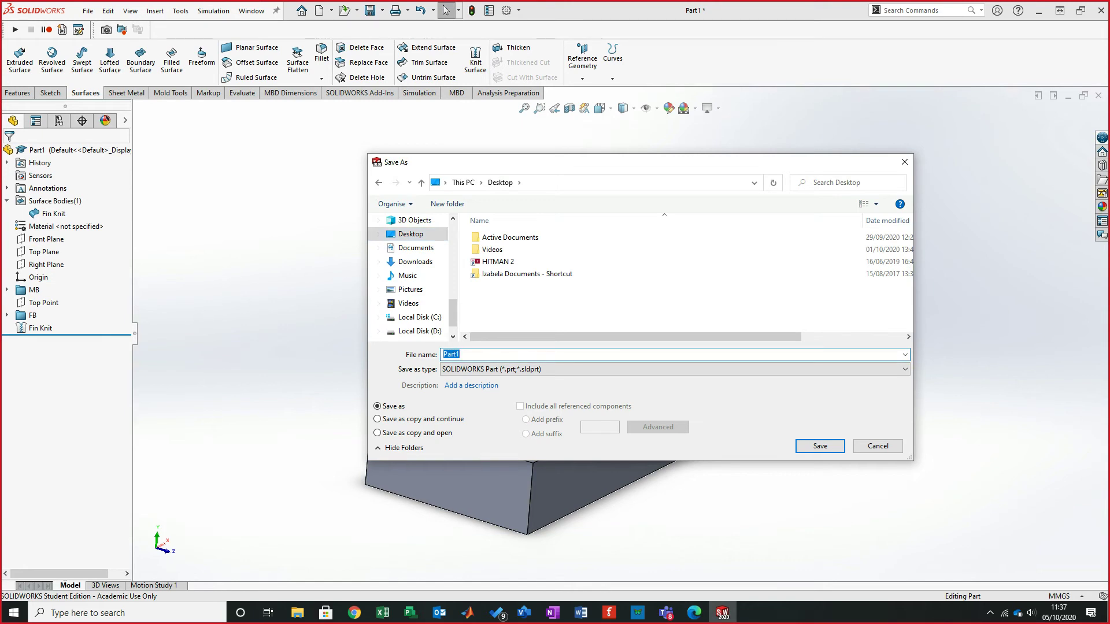
pyautogui.write('B')
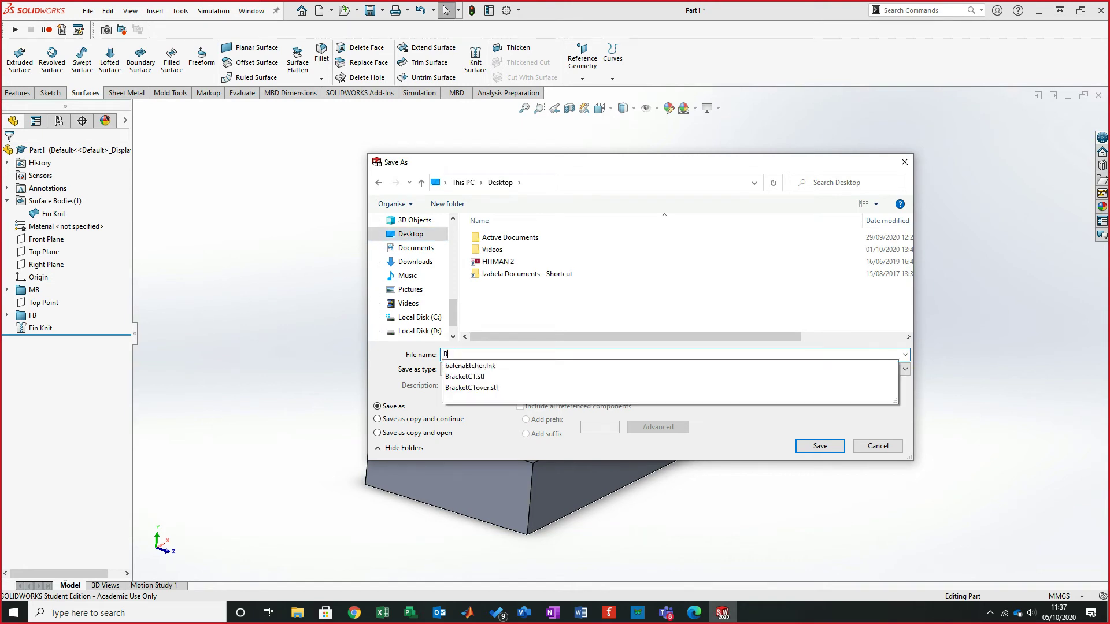
pyautogui.write('asic Lofting')
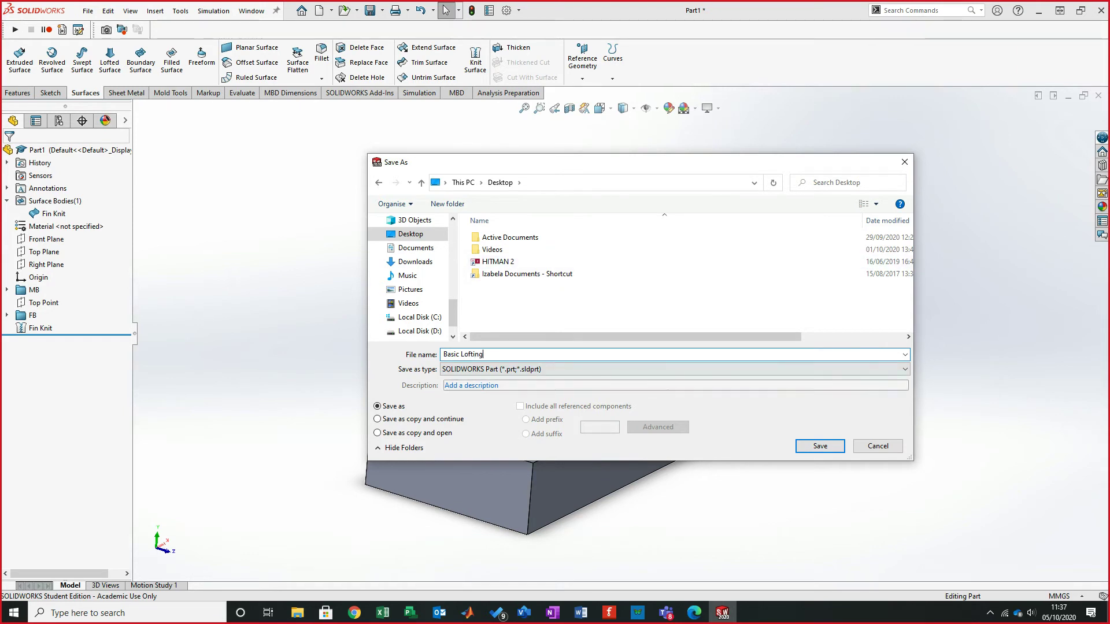
pyautogui.press('Return')
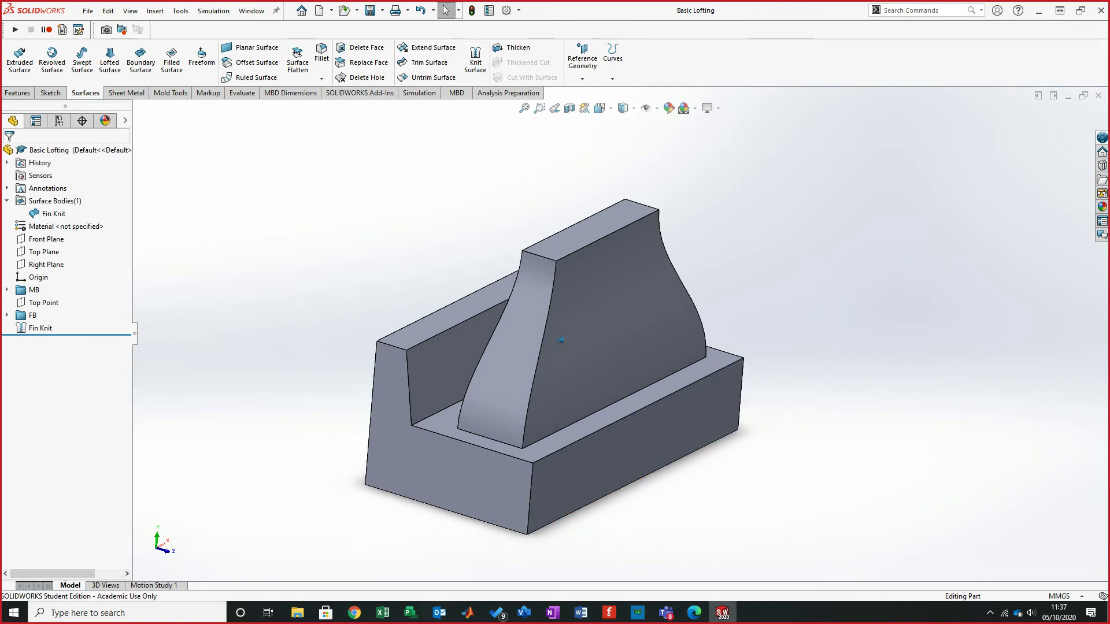
pyautogui.scroll(-5, 520, 376)
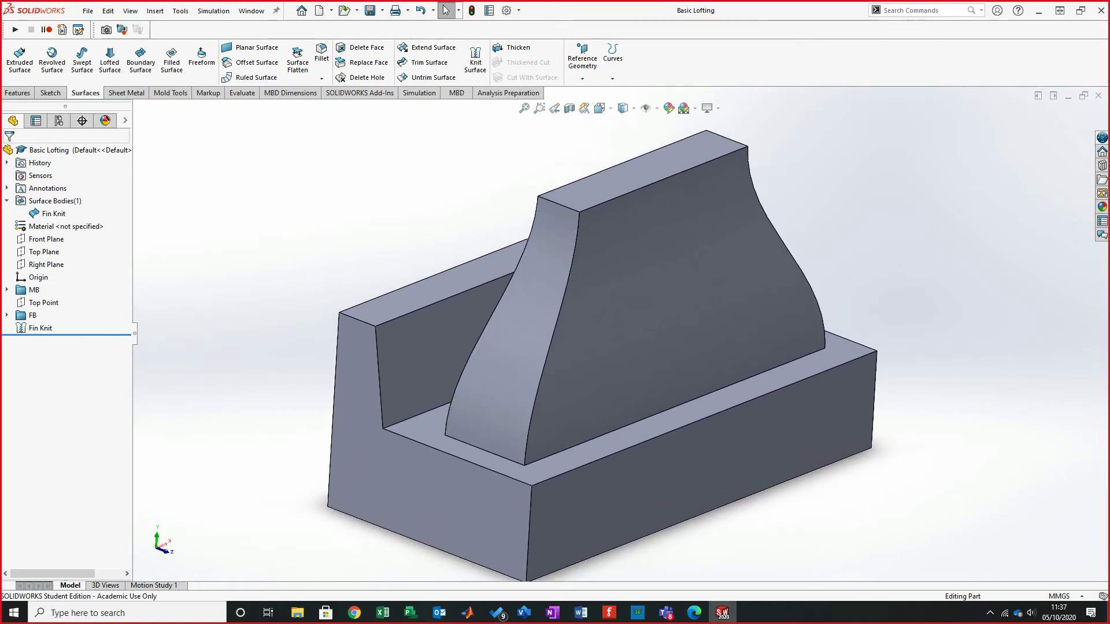
pyautogui.scroll(2, 554, 346)
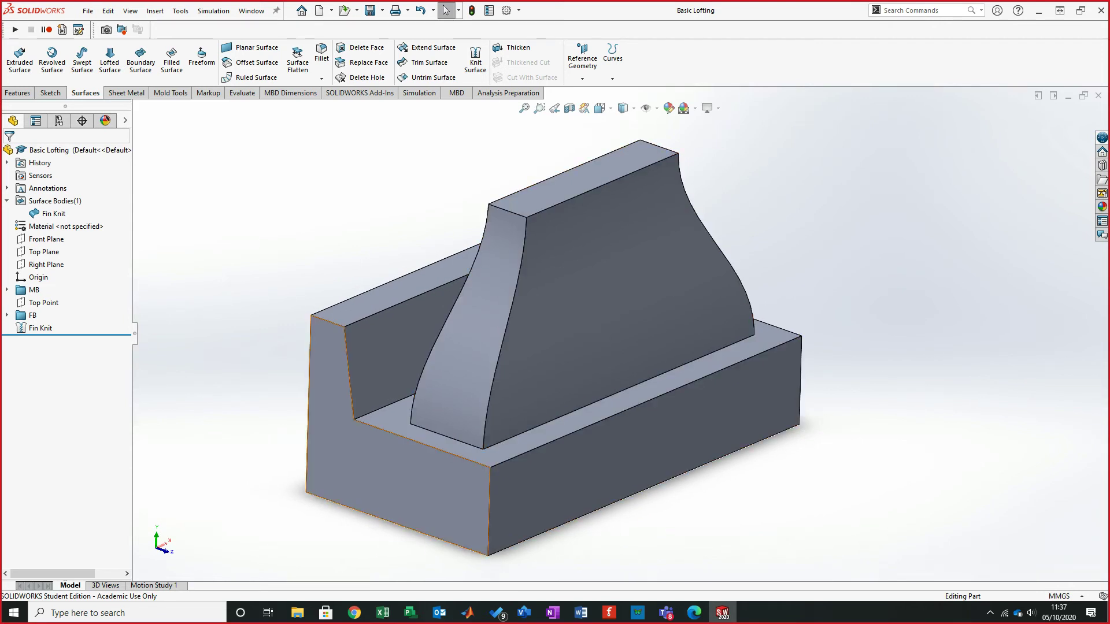
pyautogui.click(628, 470)
pyautogui.press('Escape')
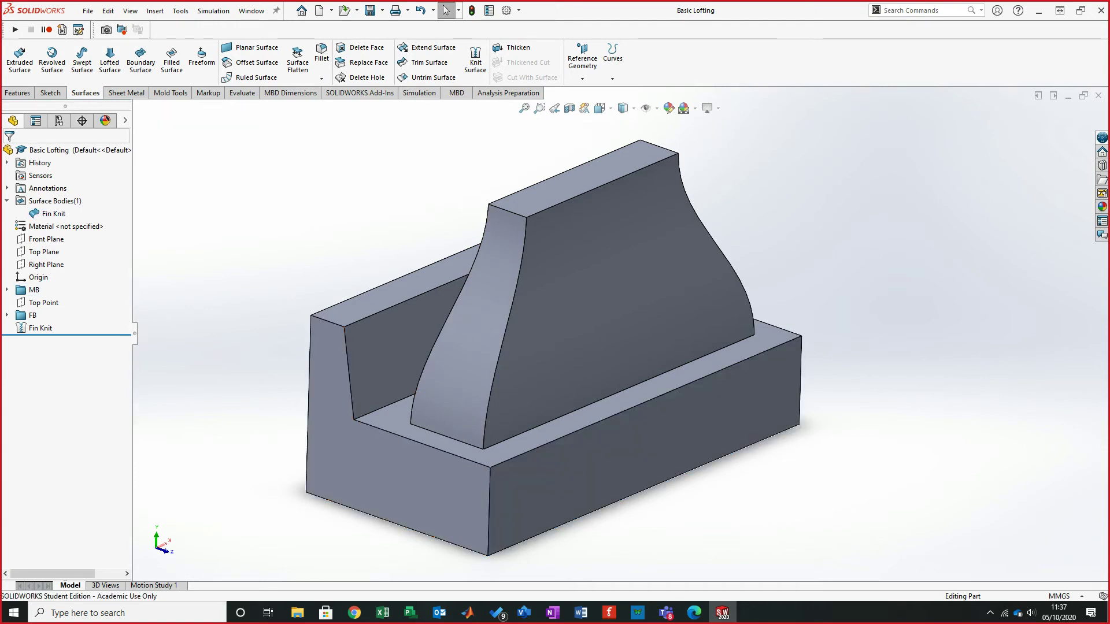
pyautogui.click(376, 466)
pyautogui.press('Escape')
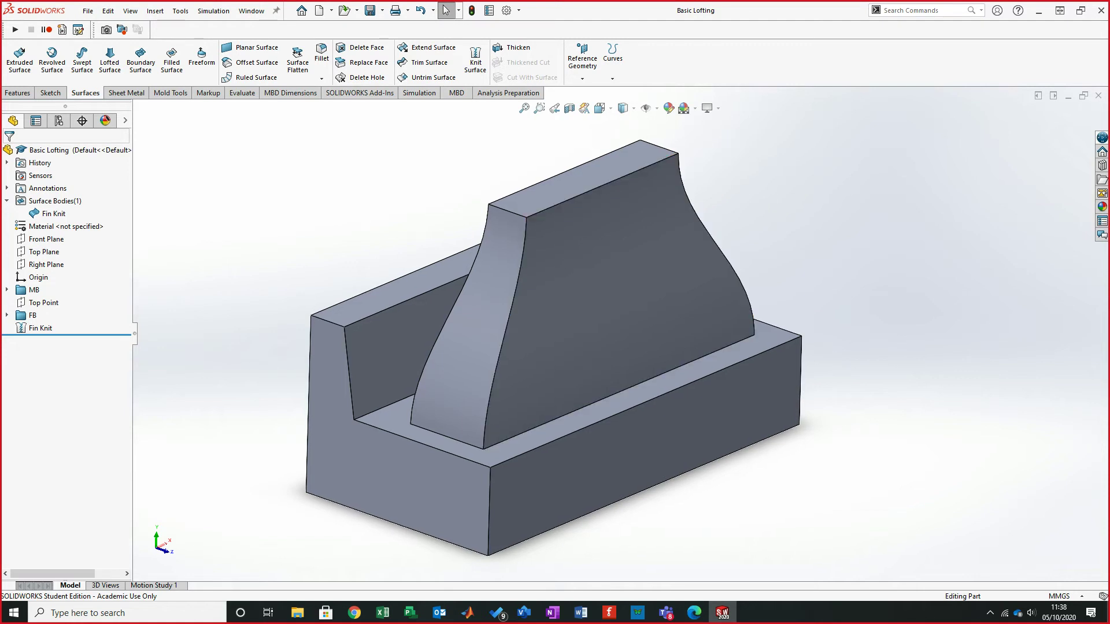
# - Close the Basic Lofting part and create a new part document
pyautogui.click(1098, 95)
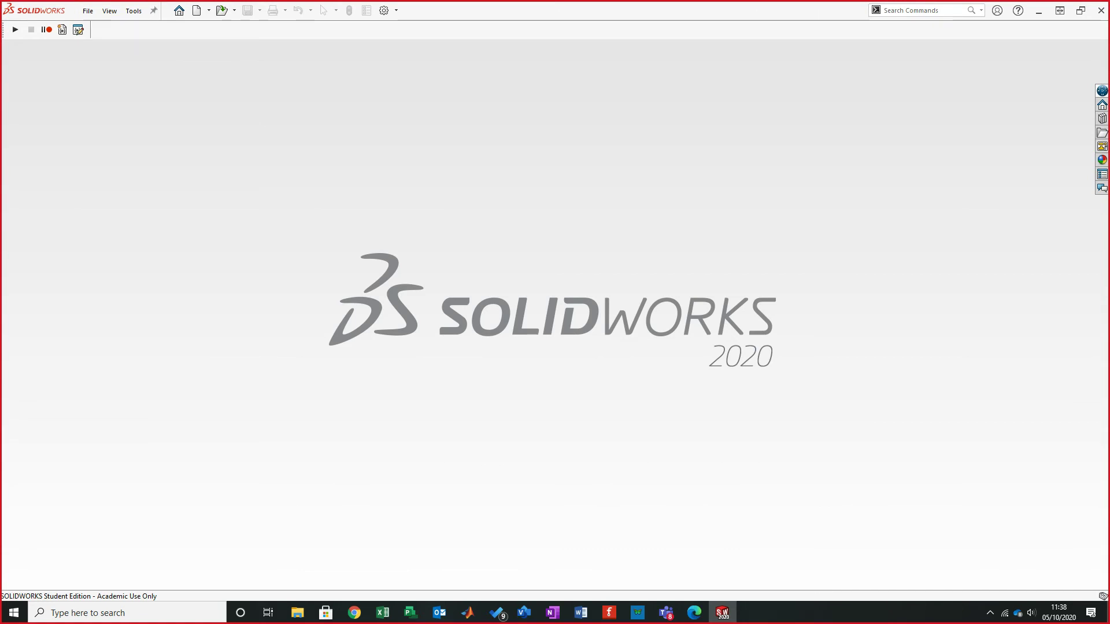
pyautogui.click(197, 9)
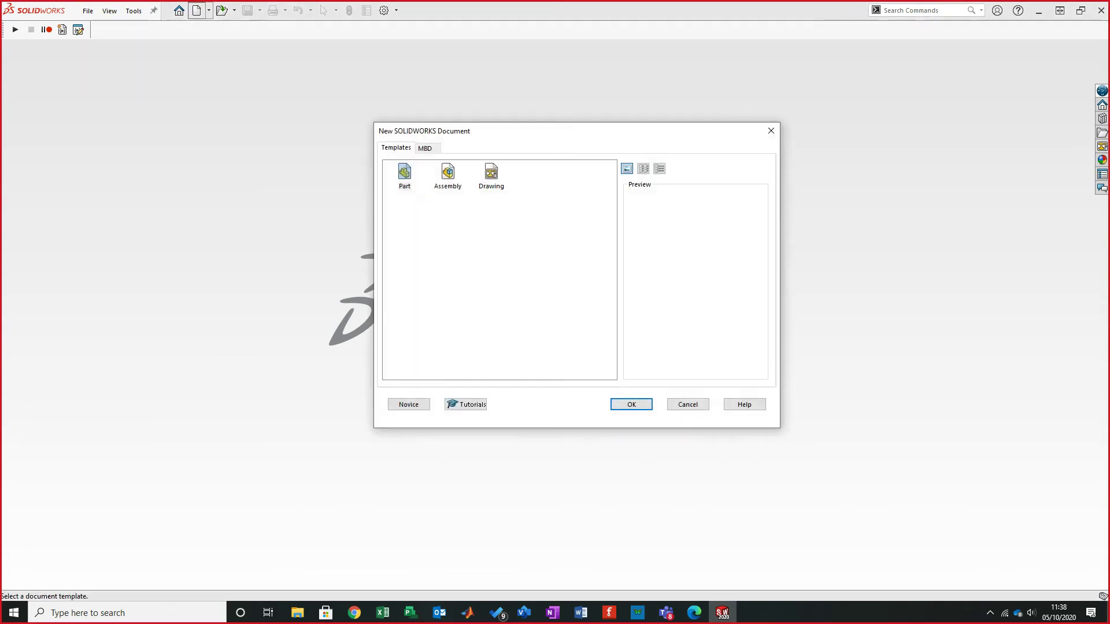
pyautogui.press('Return')
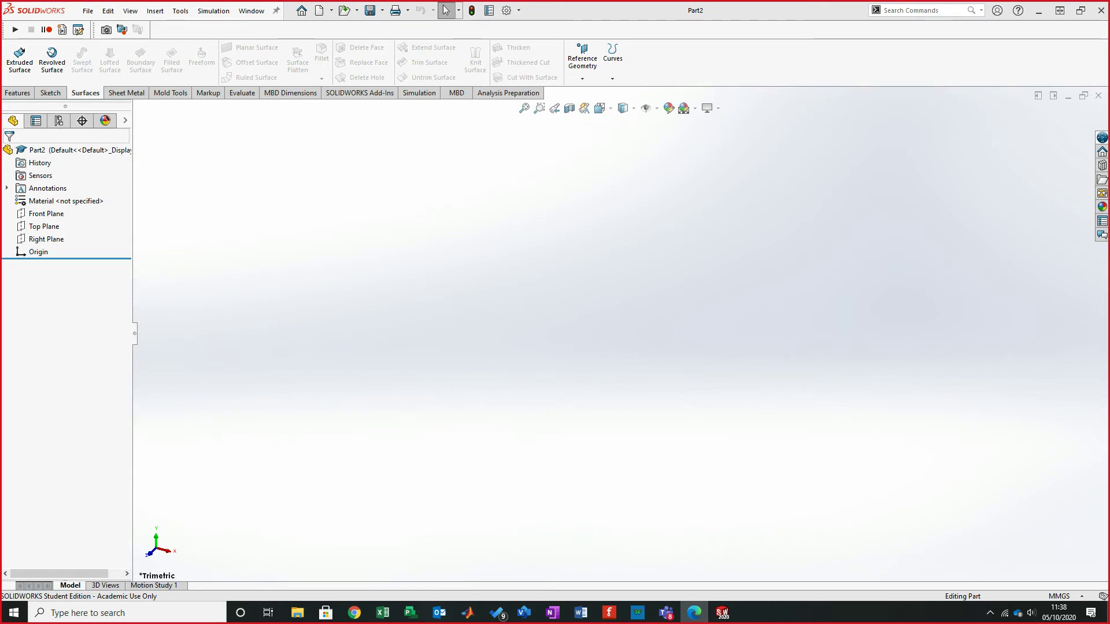
# - Switch to the browser to view the advanced lofting model in the PDF handout, move its window aside and return to SOLIDWORKS
pyautogui.click(694, 613)
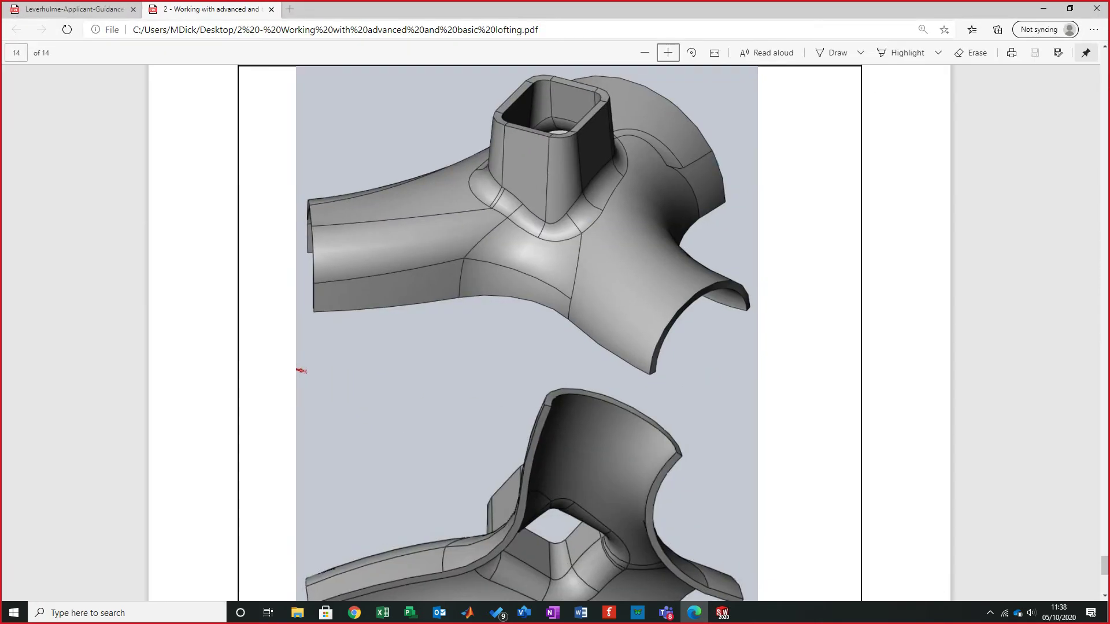
pyautogui.scroll(3, 549, 333)
pyautogui.scroll(-4, 549, 333)
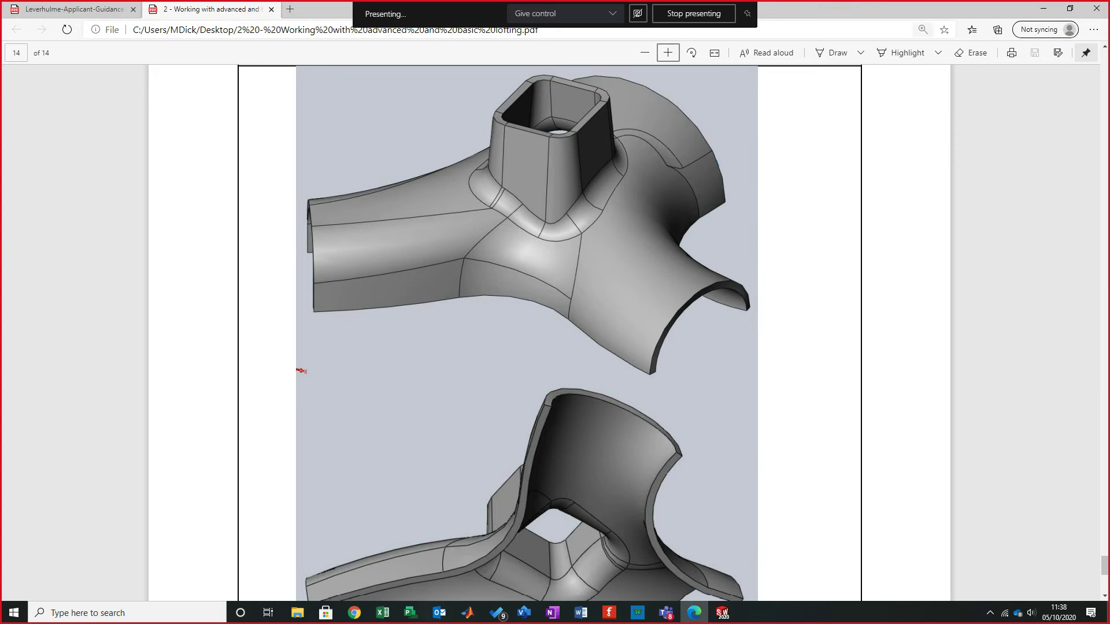
pyautogui.moveTo(919, 8); pyautogui.dragTo(394, 110)
pyautogui.press('super+Down')
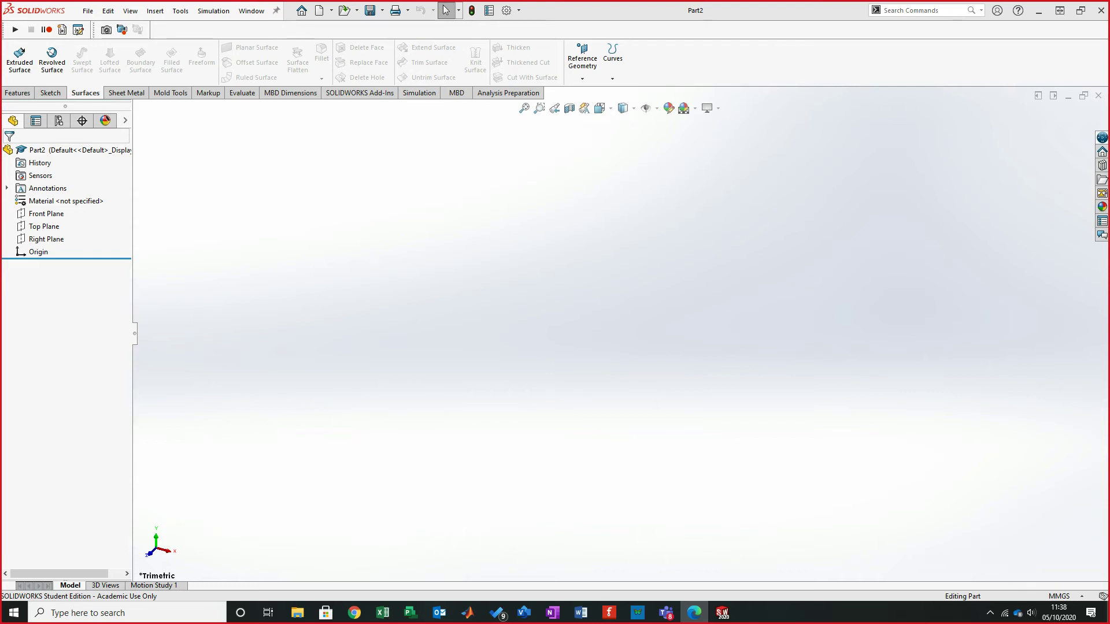
pyautogui.hotkey('alt', 'Tab')
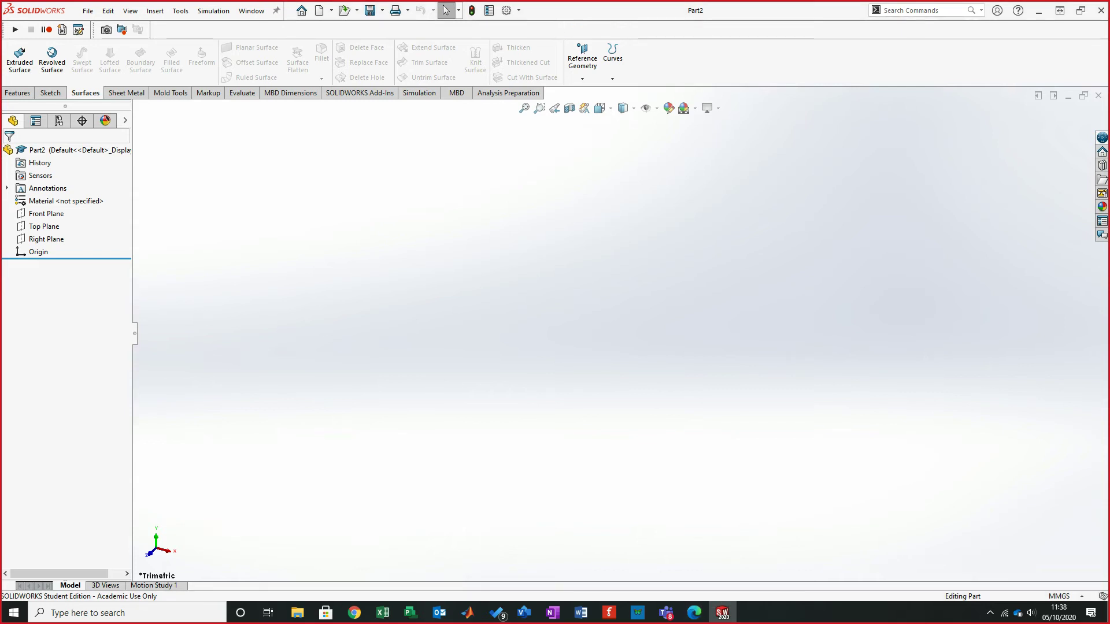
# - Start a sketch on the Top Plane and draw a vertical centerline about 73 mm long upward from the origin
pyautogui.click(45, 226)
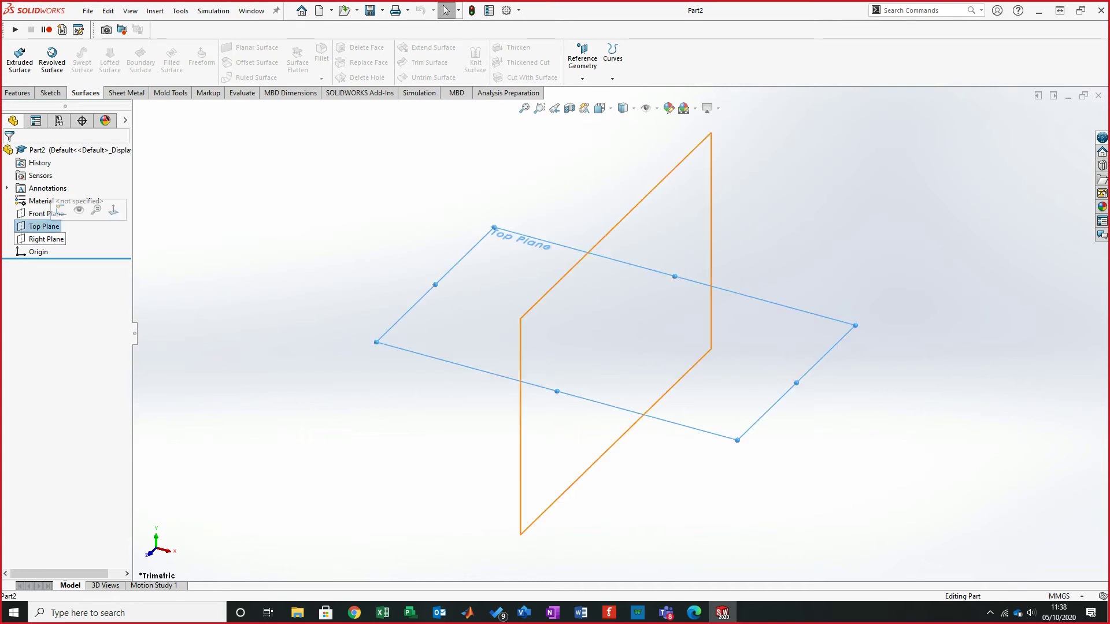
pyautogui.click(50, 92)
pyautogui.click(16, 55)
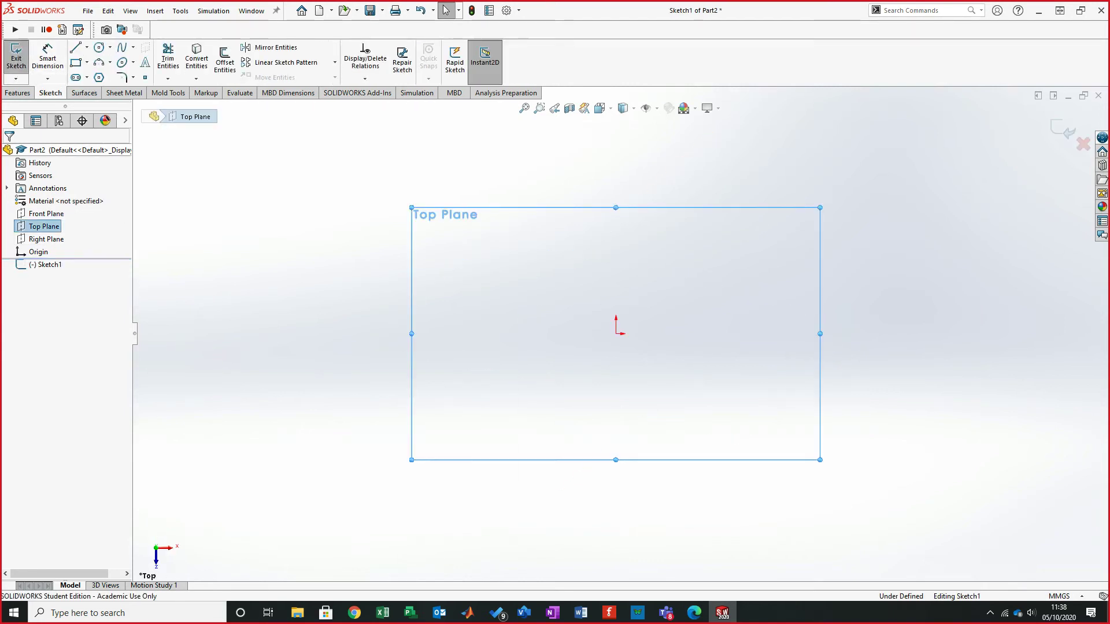
pyautogui.click(86, 47)
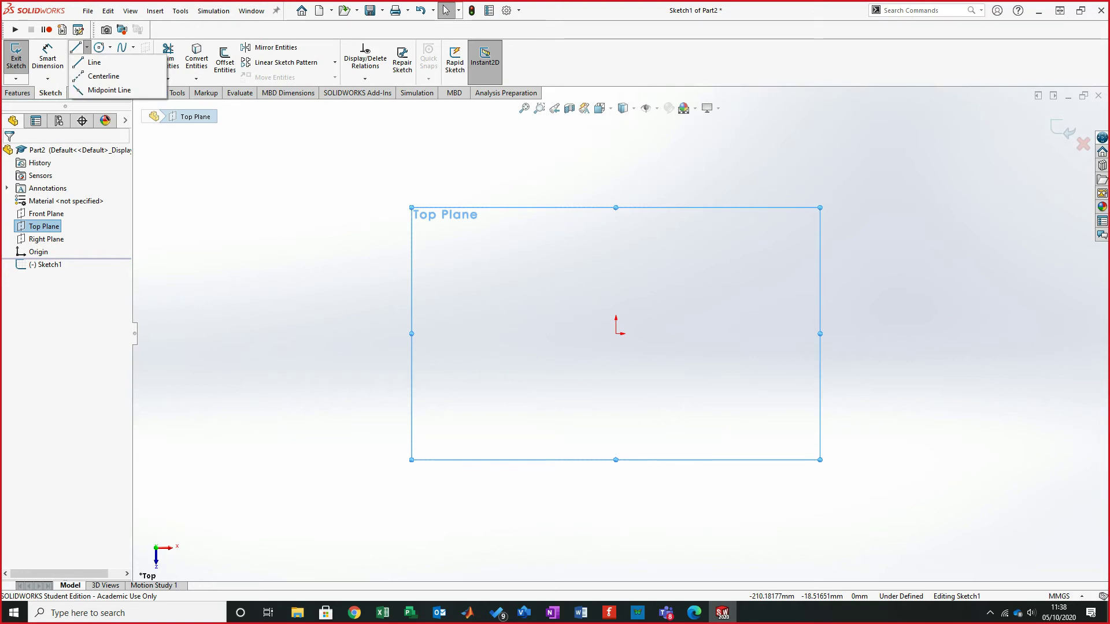
pyautogui.click(103, 75)
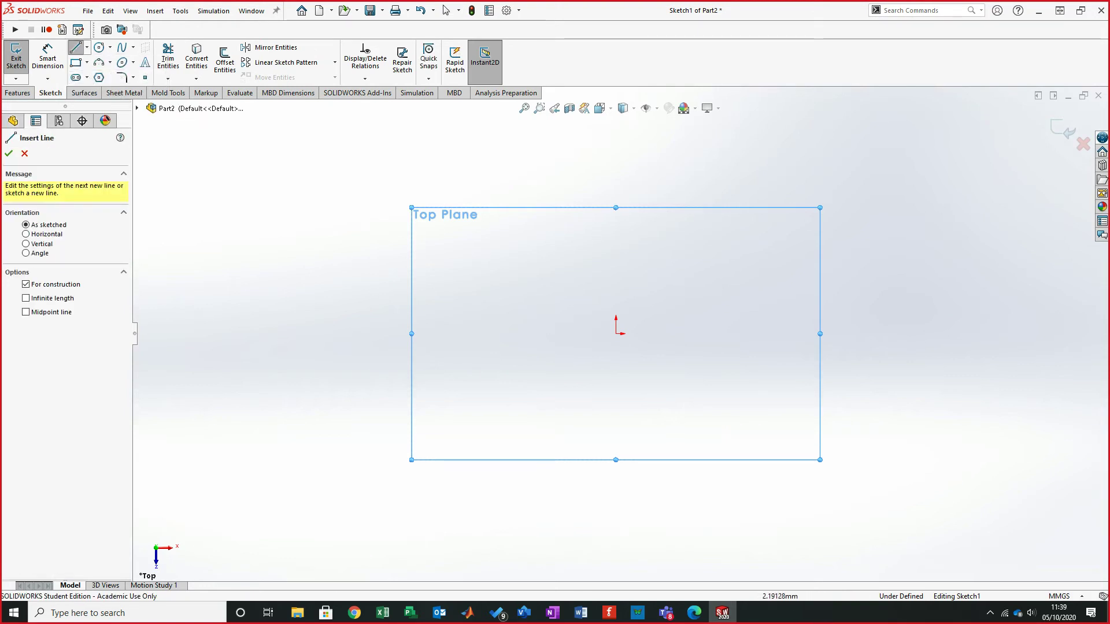
pyautogui.click(616, 334)
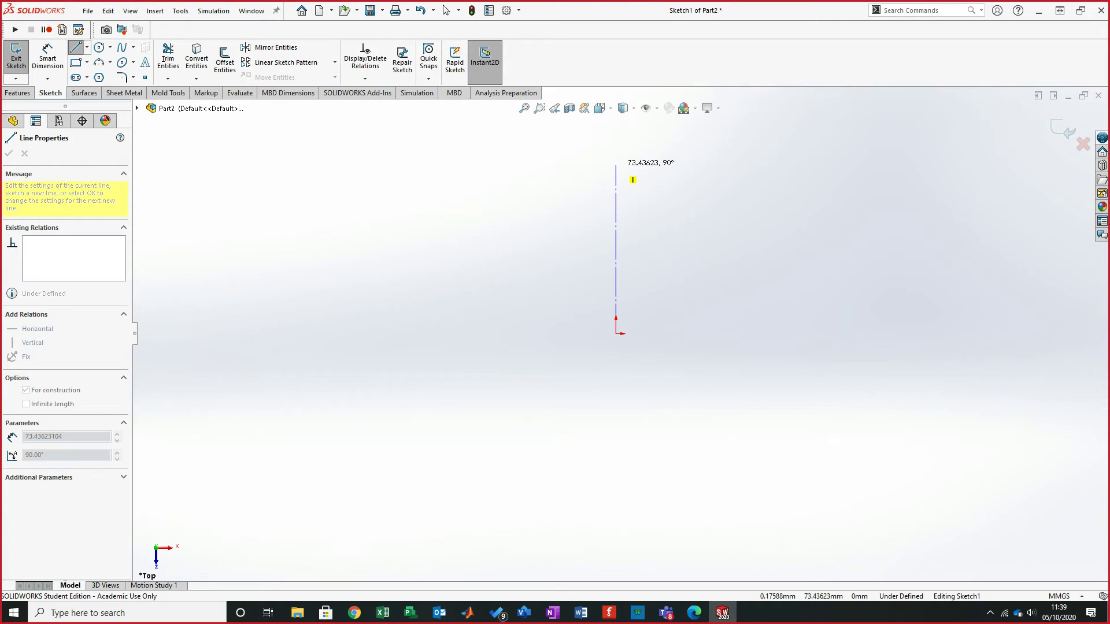
pyautogui.click(615, 165)
pyautogui.press('Escape')
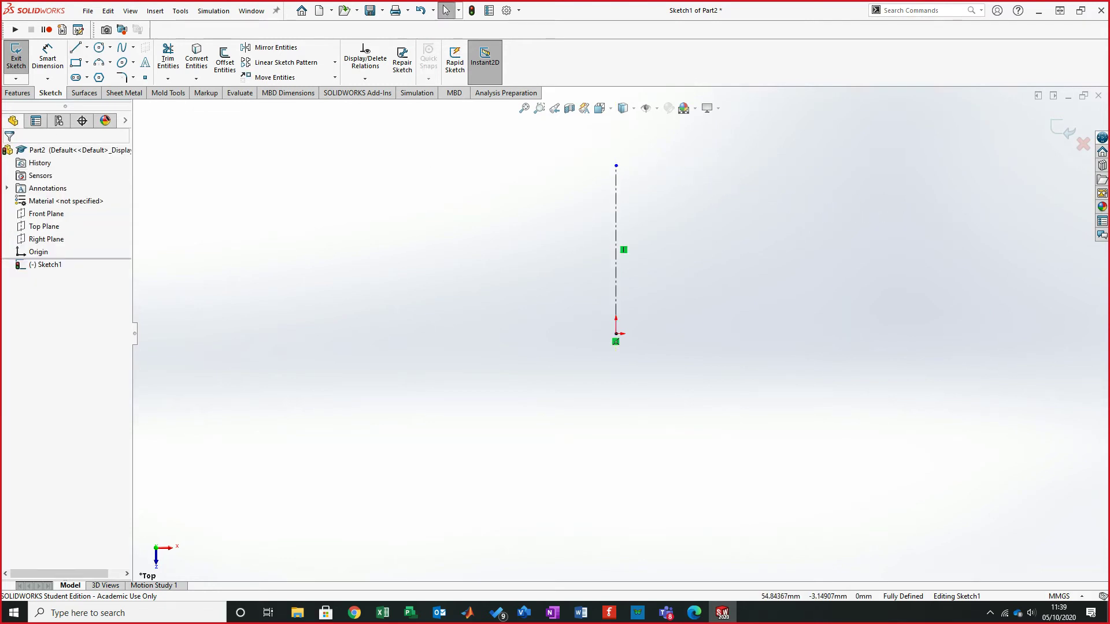
# - Draw two more centerlines from the origin, one sloping down to the right and one about 106 mm long sloping down to the left
pyautogui.click(87, 48)
pyautogui.click(103, 75)
pyautogui.click(615, 334)
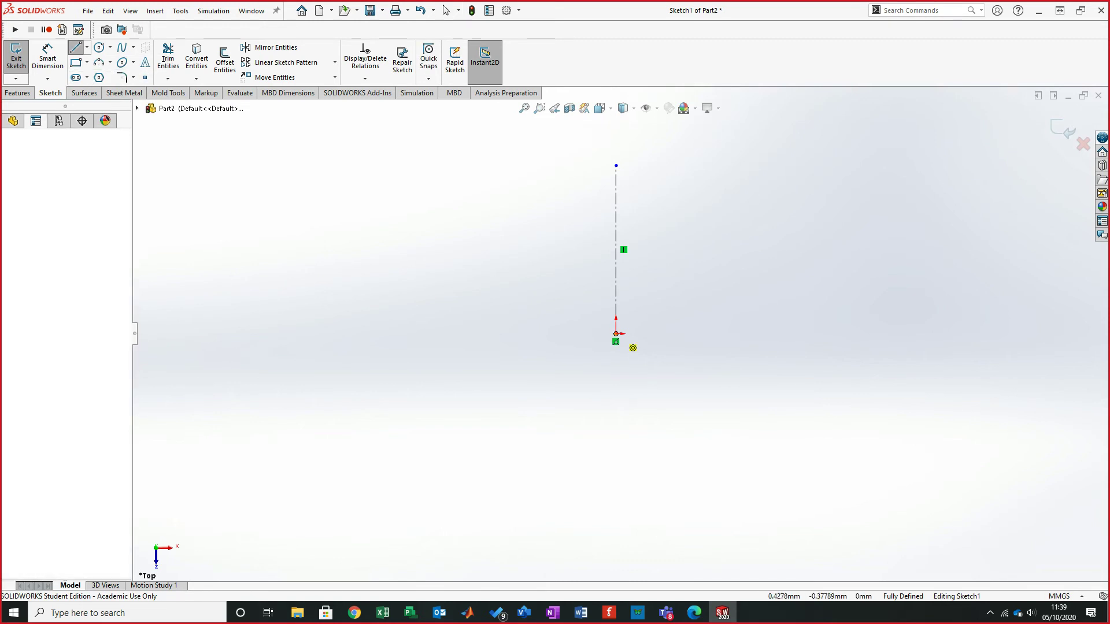
pyautogui.click(793, 439)
pyautogui.press('Escape')
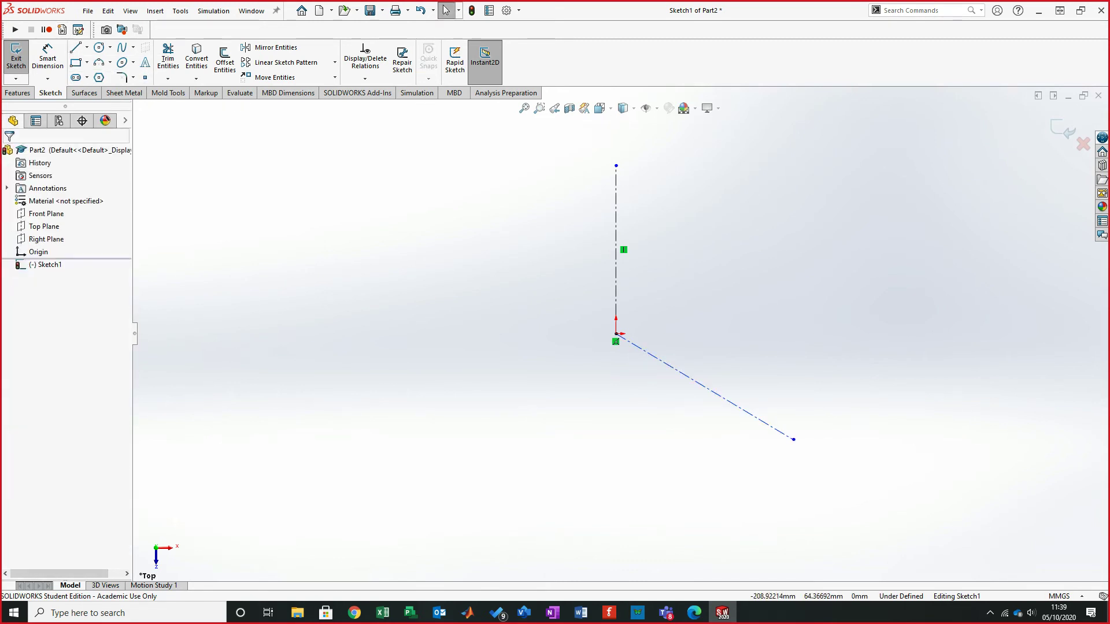
pyautogui.click(87, 47)
pyautogui.click(103, 75)
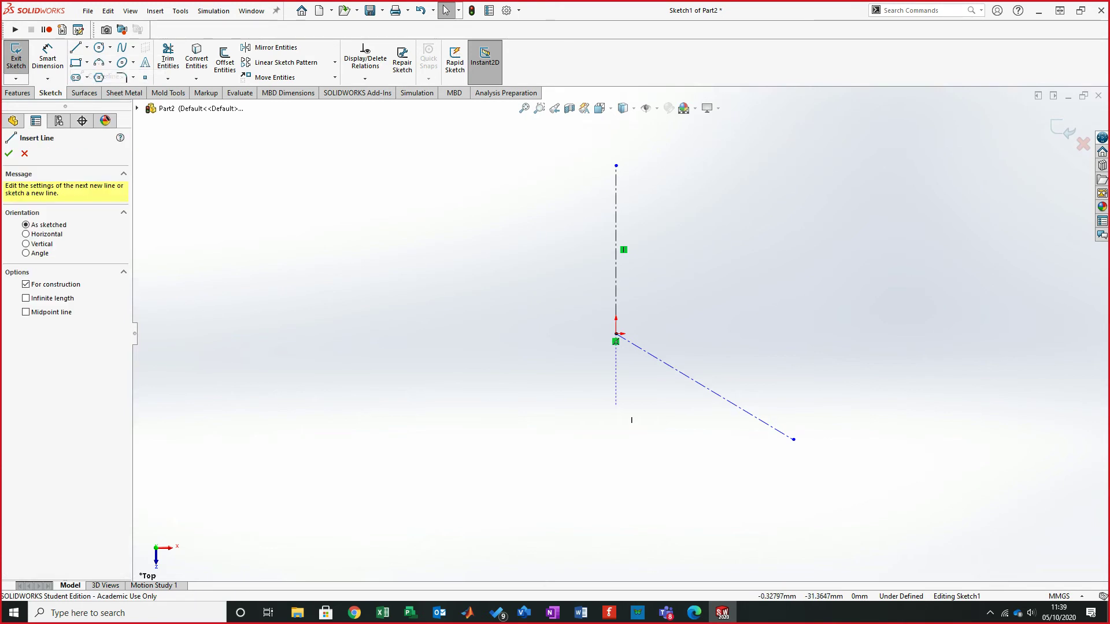
pyautogui.click(615, 333)
pyautogui.click(387, 417)
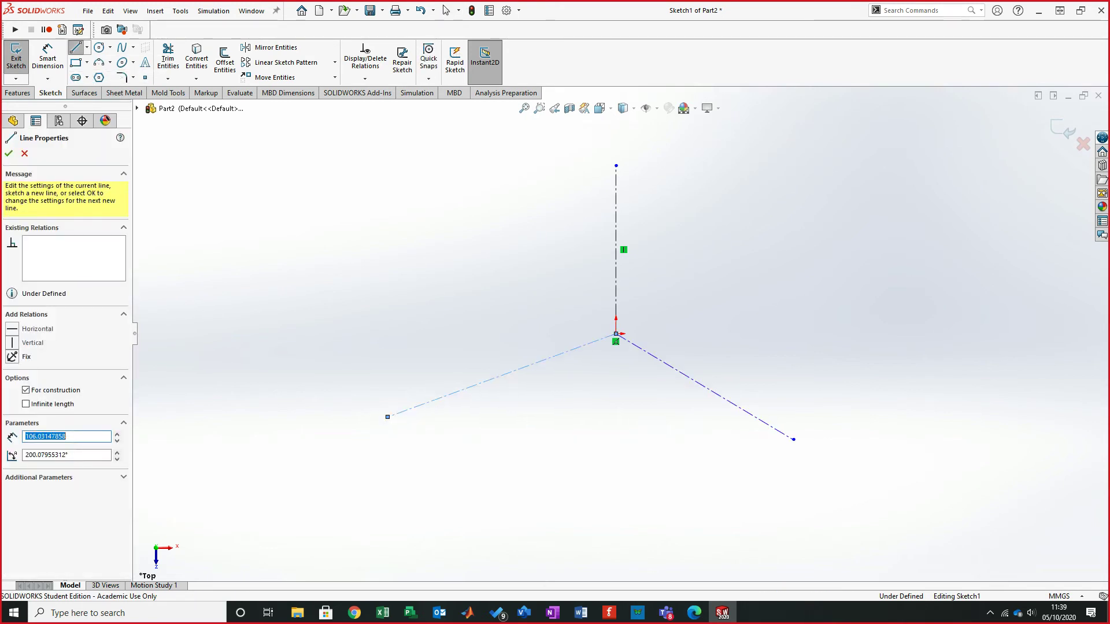
pyautogui.press('Escape')
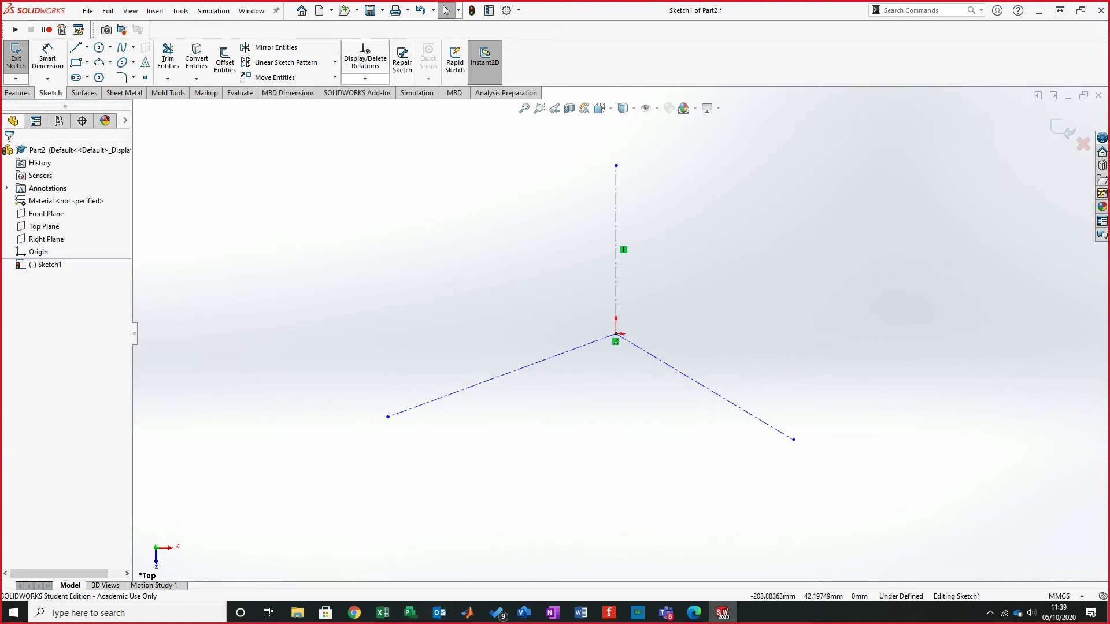
# - Dimension the vertical centerline's length to 130 mm
pyautogui.click(47, 58)
pyautogui.click(615, 254)
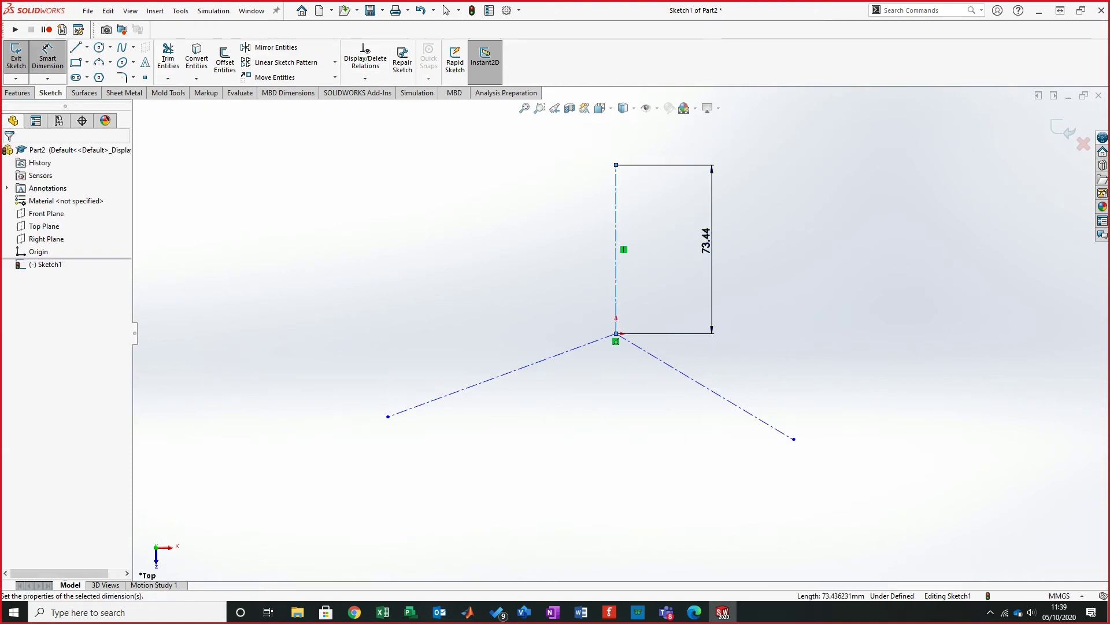
pyautogui.click(708, 243)
pyautogui.write('130')
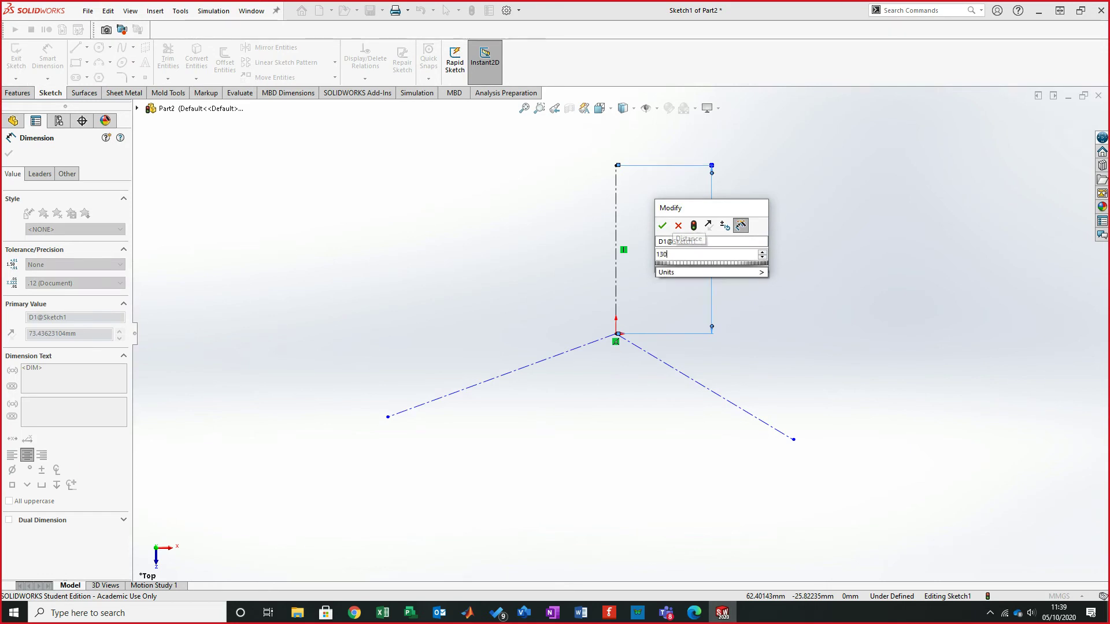
pyautogui.press('Return')
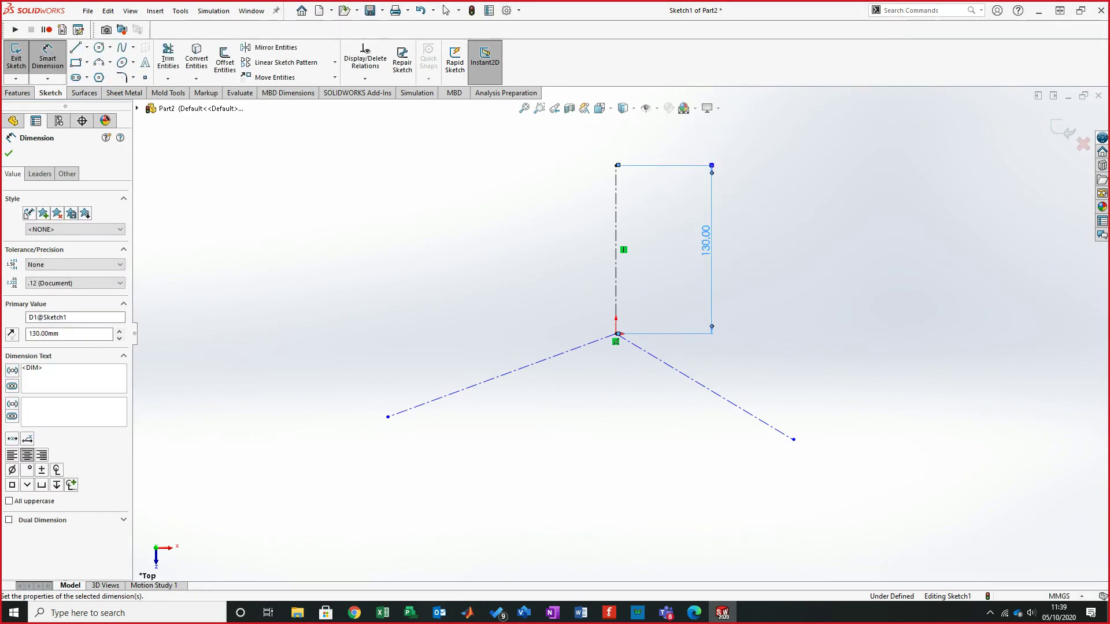
pyautogui.press('Escape')
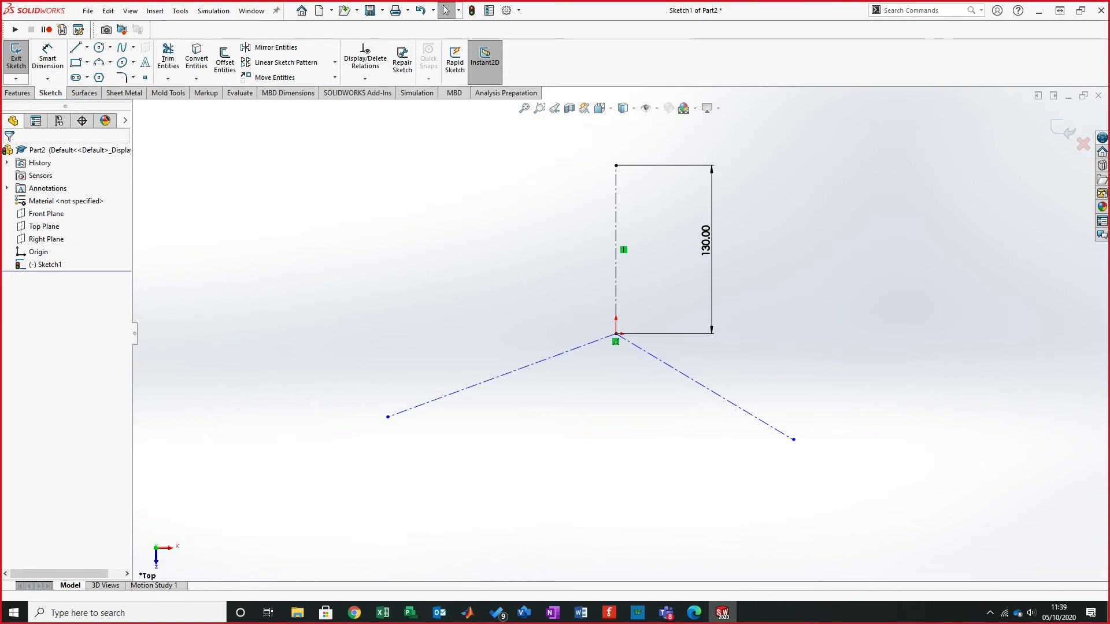
# - Add equal-length relations making each of the two sloping centerlines equal to the vertical centerline
pyautogui.click(616, 283)
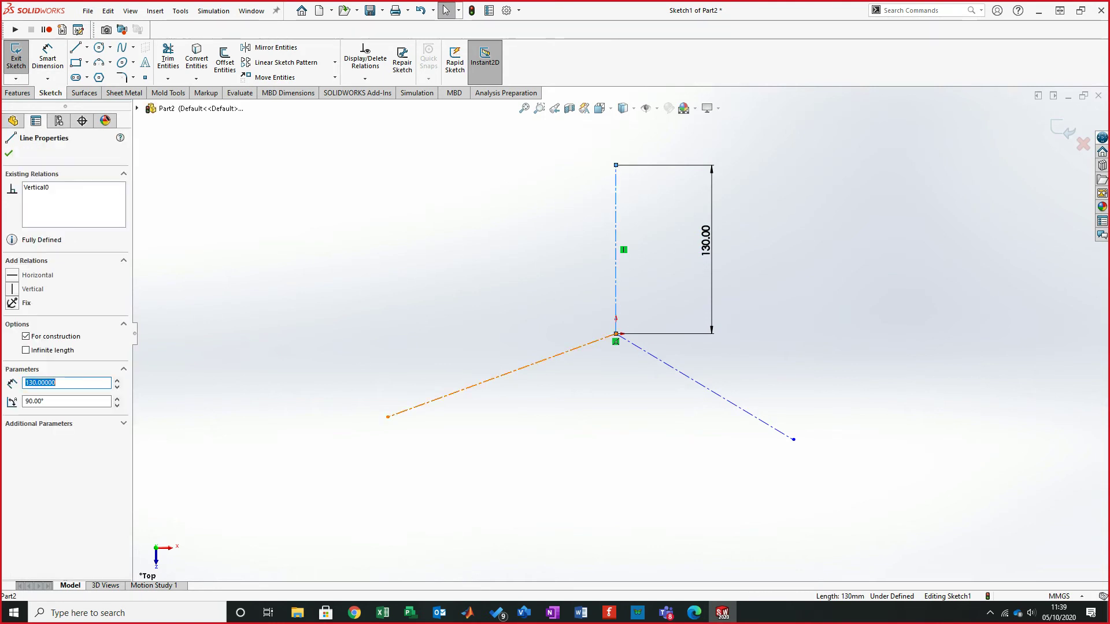
pyautogui.keyDown('ctrl'); pyautogui.click(500, 376); pyautogui.keyUp('ctrl')
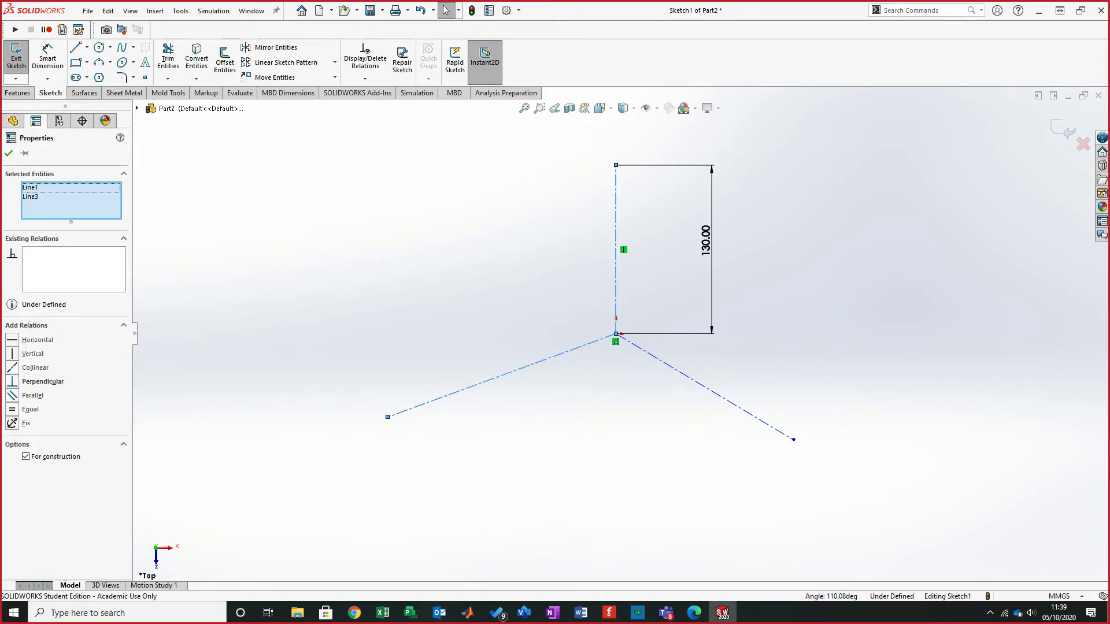
pyautogui.click(26, 409)
pyautogui.press('Escape')
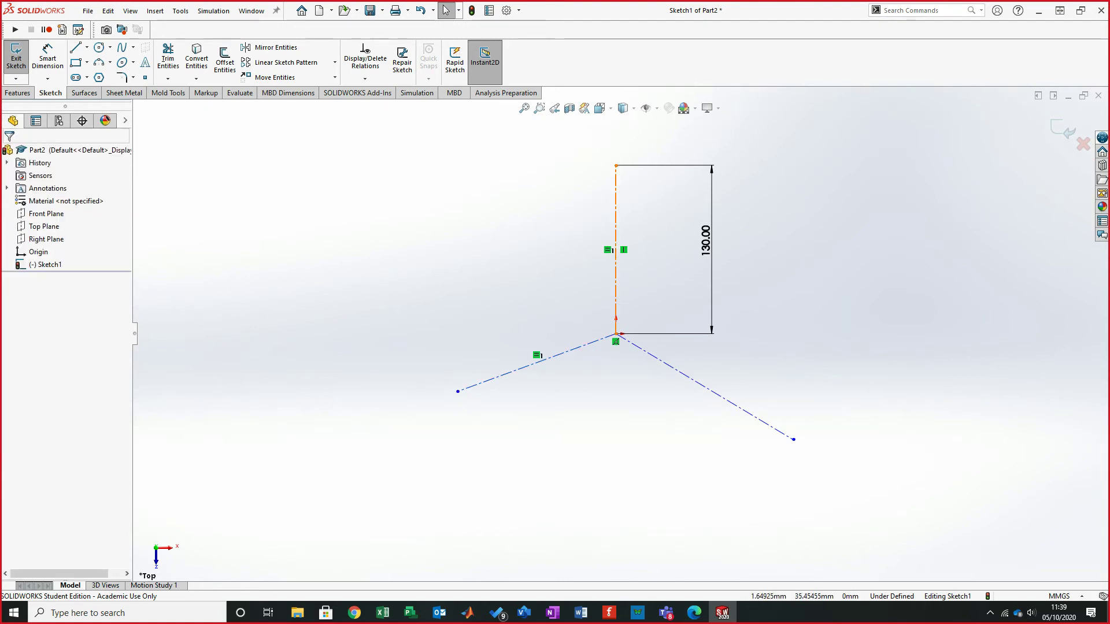
pyautogui.click(616, 285)
pyautogui.keyDown('ctrl'); pyautogui.click(705, 387); pyautogui.keyUp('ctrl')
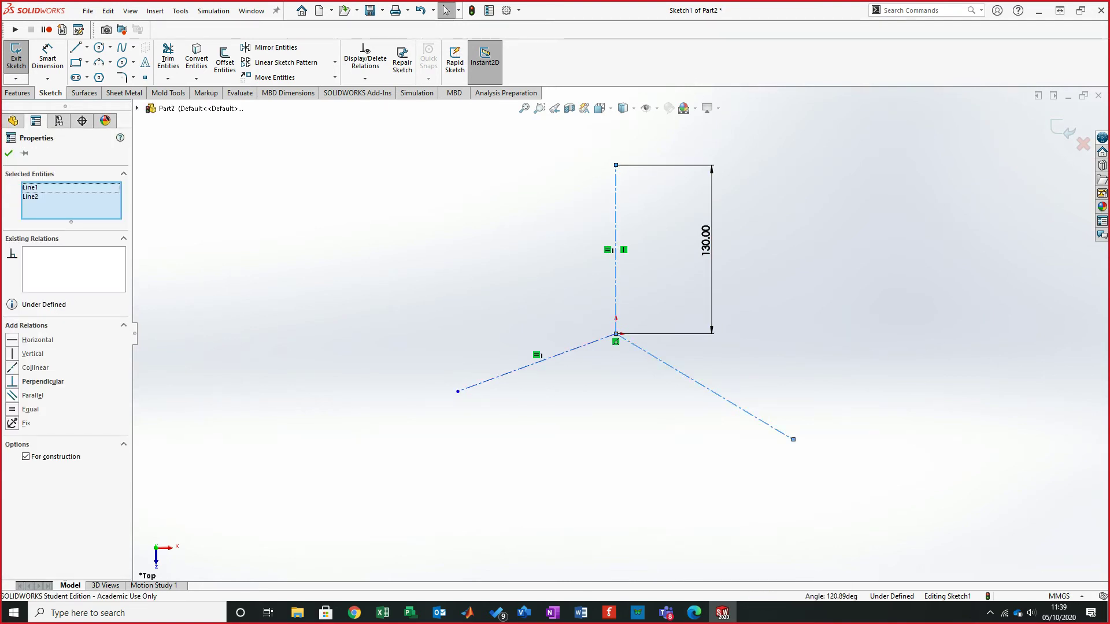
pyautogui.click(26, 409)
pyautogui.press('Escape')
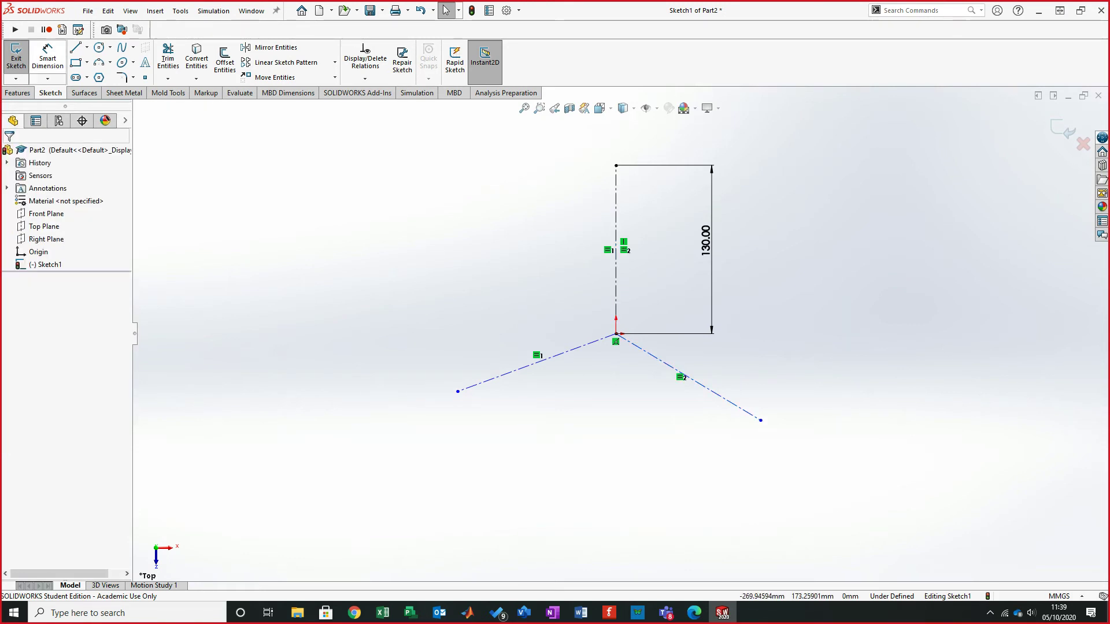
# - Dimension the angle between the lower-left centerline and the vertical centerline to 120 degrees
pyautogui.click(47, 55)
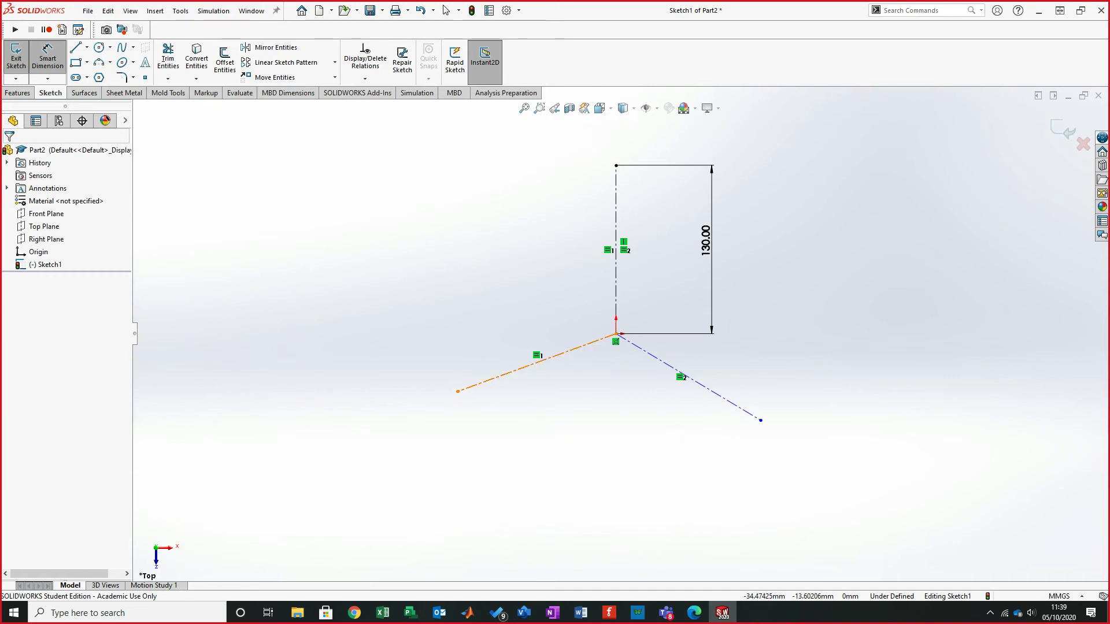
pyautogui.click(521, 368)
pyautogui.click(615, 268)
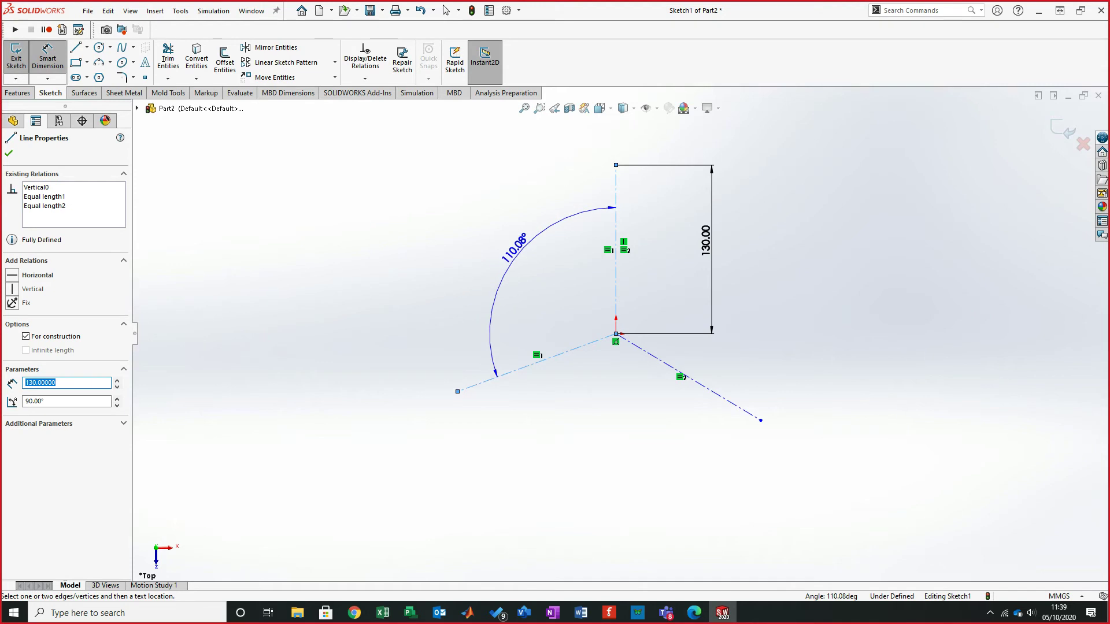
pyautogui.click(515, 248)
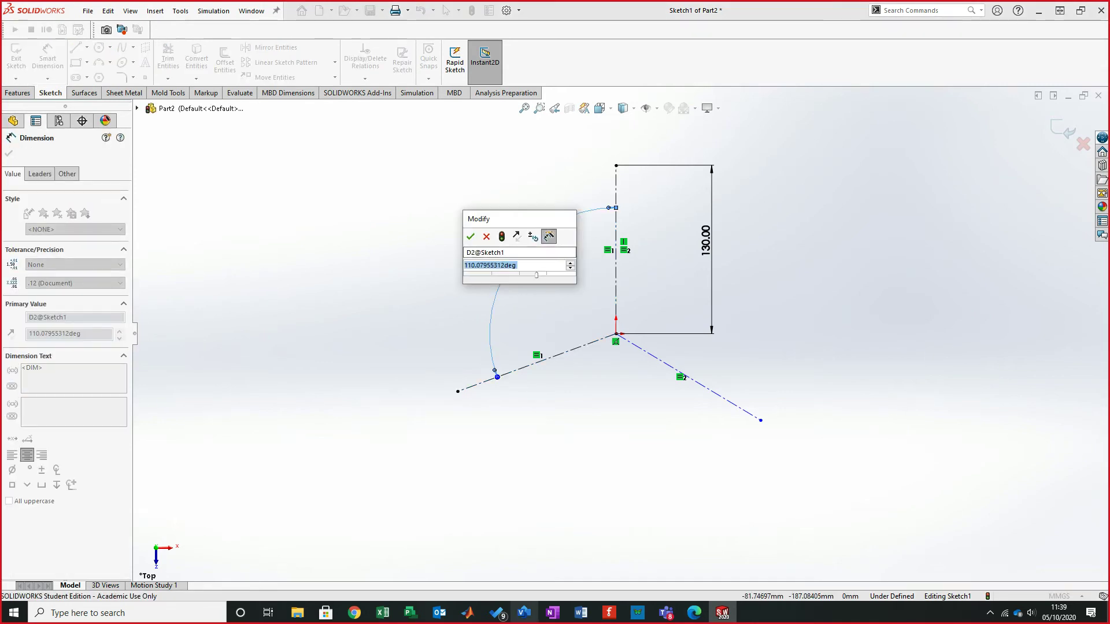
pyautogui.write('120')
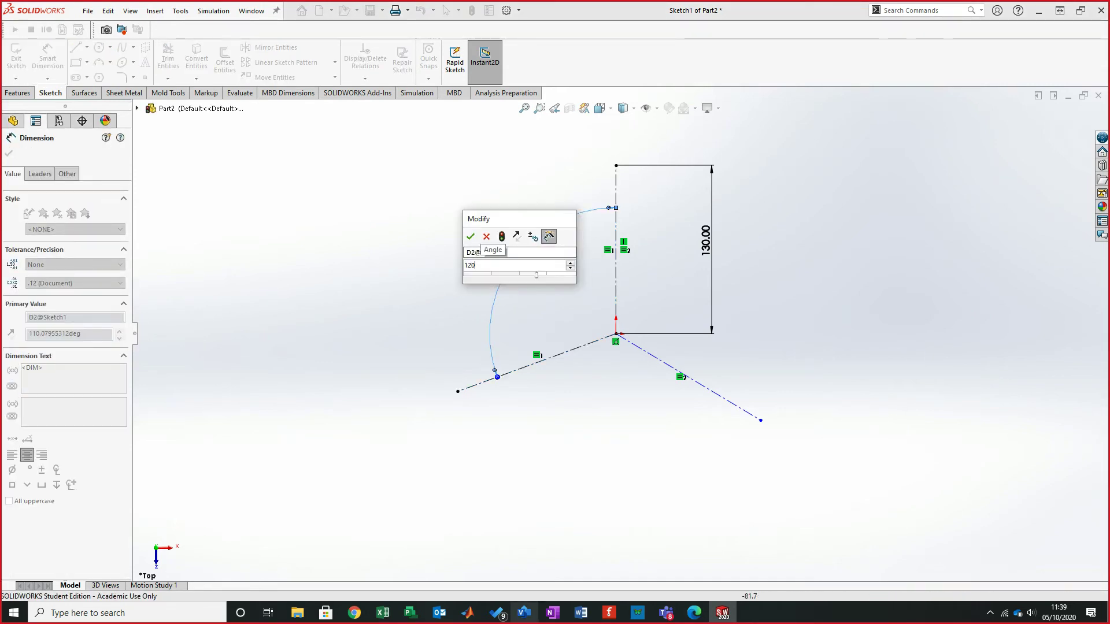
pyautogui.press('Return')
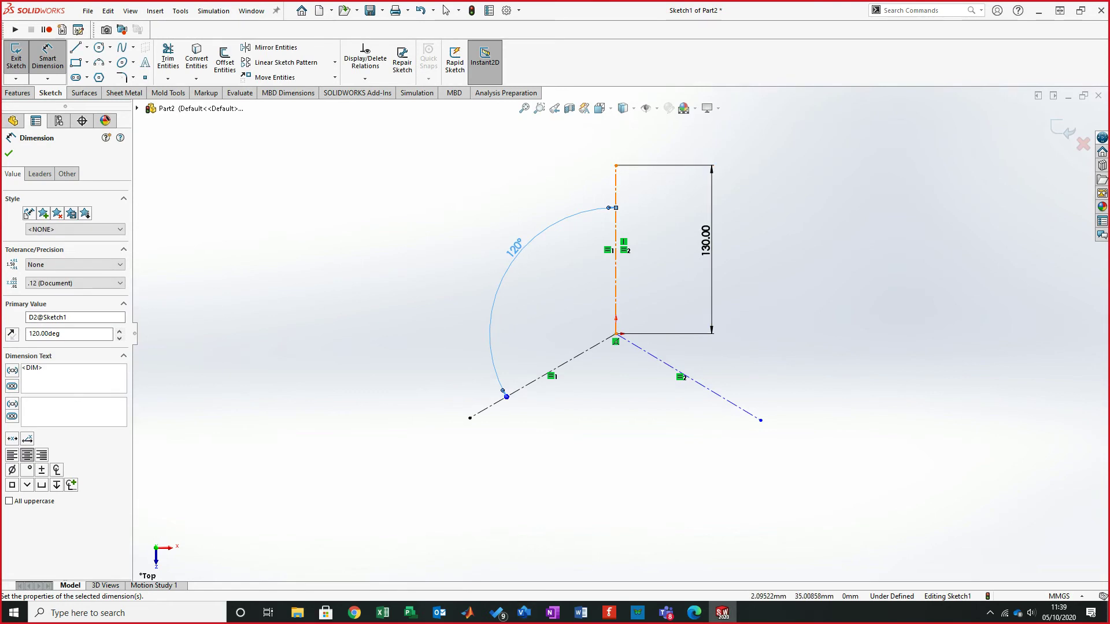
# - Dimension the angle between the vertical centerline and the lower-right centerline to 100 degrees and exit the sketch
pyautogui.click(617, 289)
pyautogui.click(668, 365)
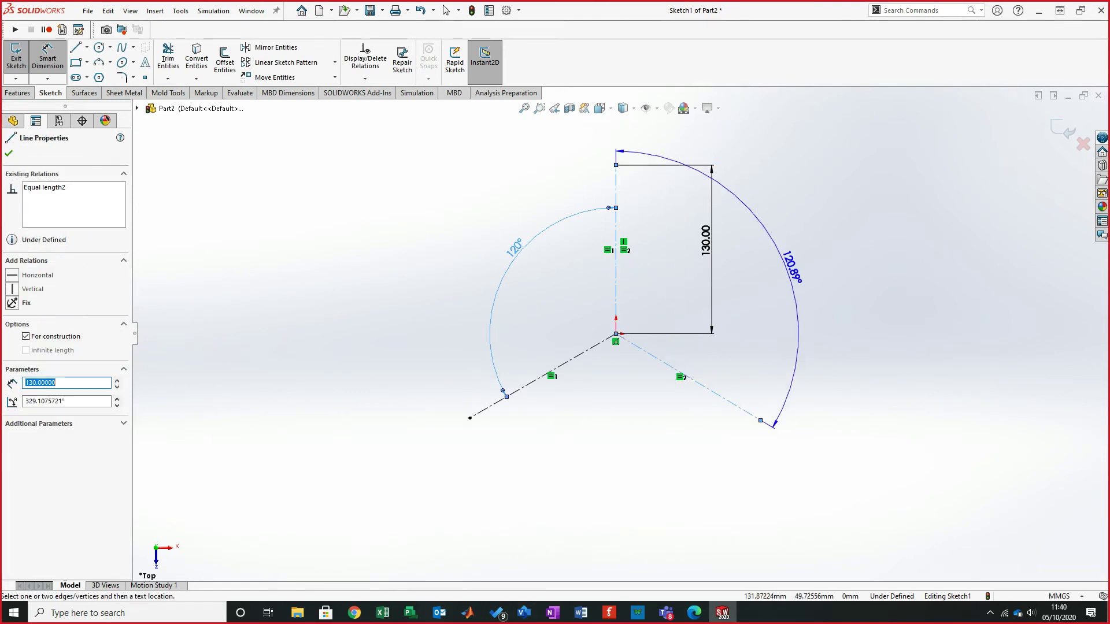
pyautogui.click(750, 260)
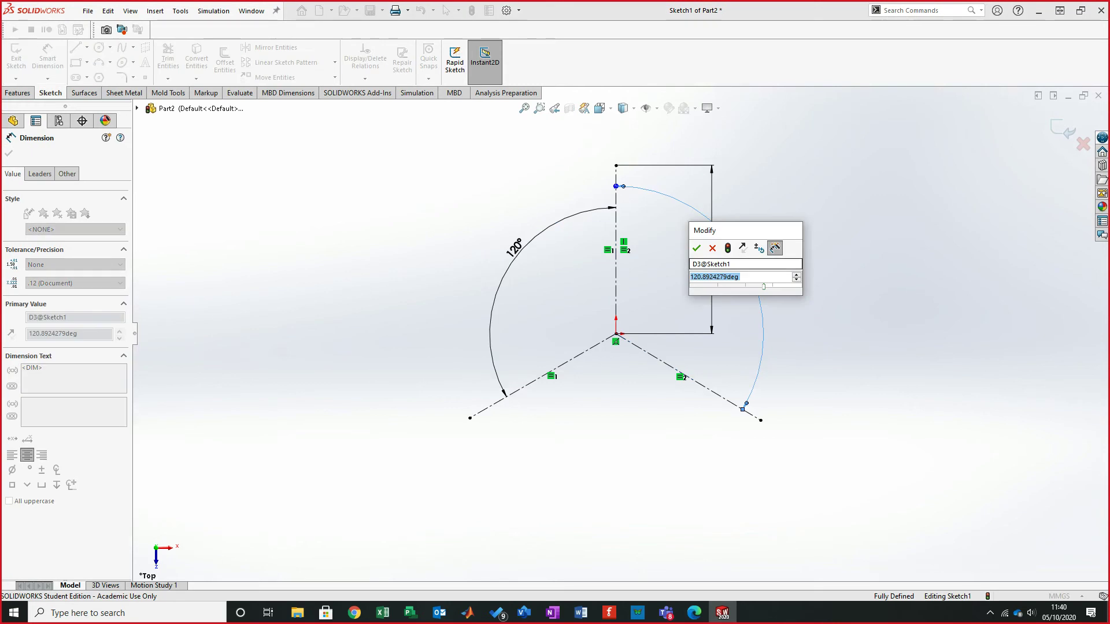
pyautogui.write('100')
pyautogui.press('Return')
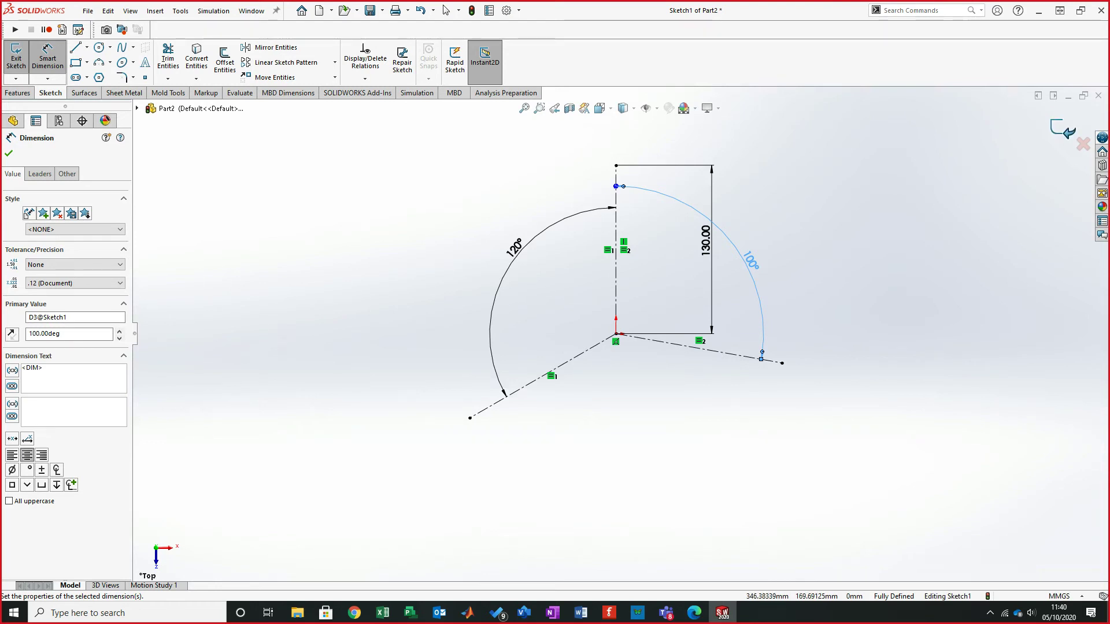
pyautogui.click(1062, 128)
pyautogui.press('Escape')
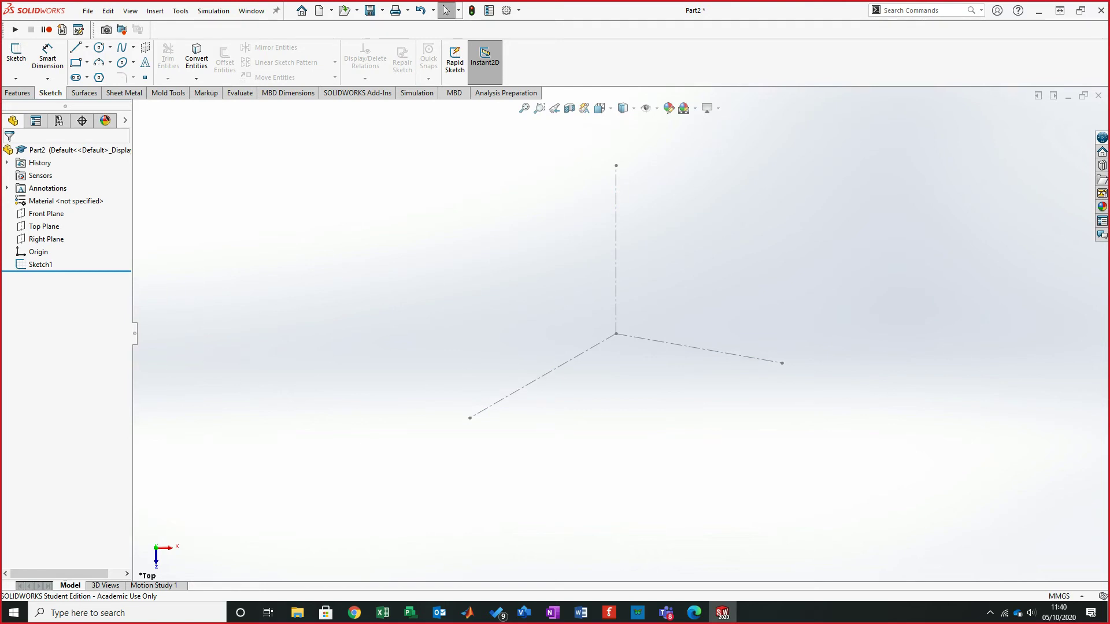
# - Create a reference plane perpendicular to the vertical centerline through its upper endpoint
pyautogui.scroll(3, 620, 333)
pyautogui.scroll(-2, 697, 267)
pyautogui.scroll(-1, 584, 297)
pyautogui.scroll(-1, 528, 318)
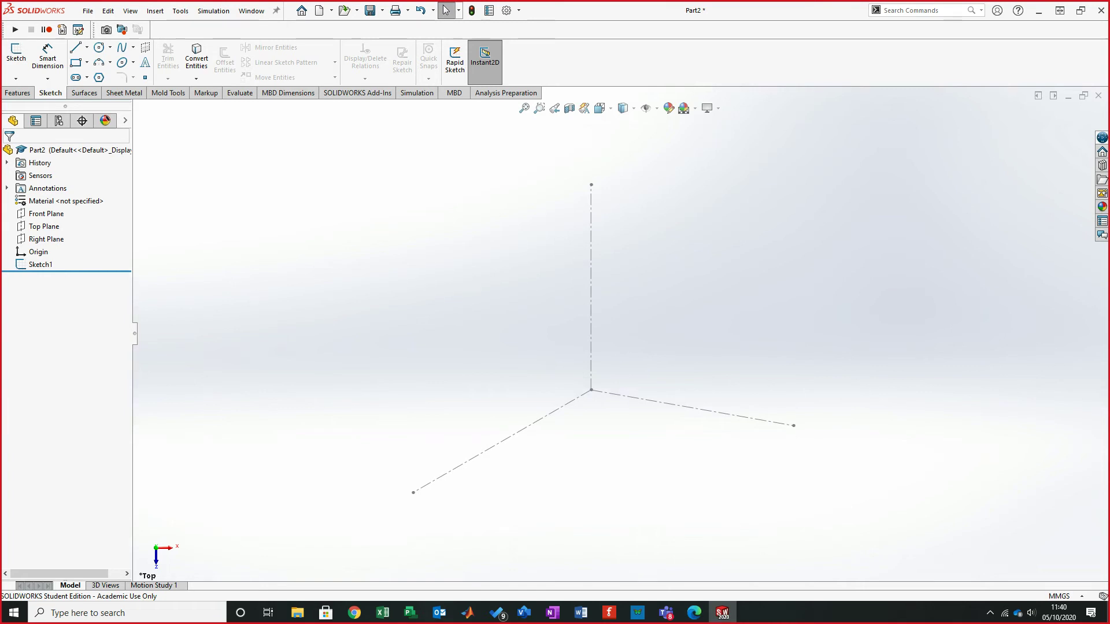
pyautogui.click(17, 93)
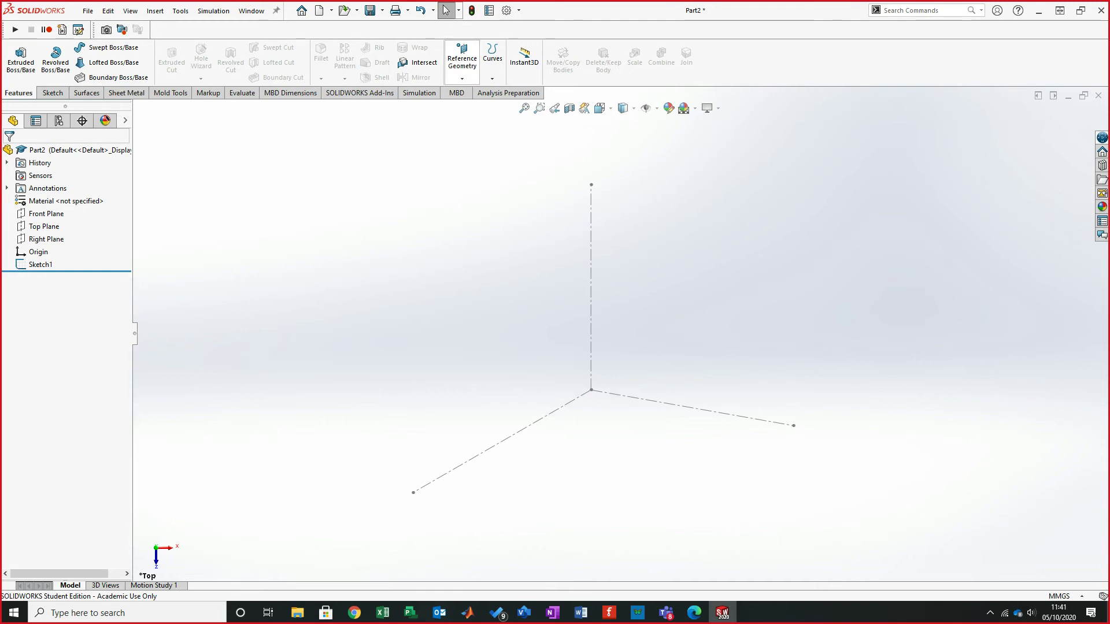
pyautogui.click(462, 63)
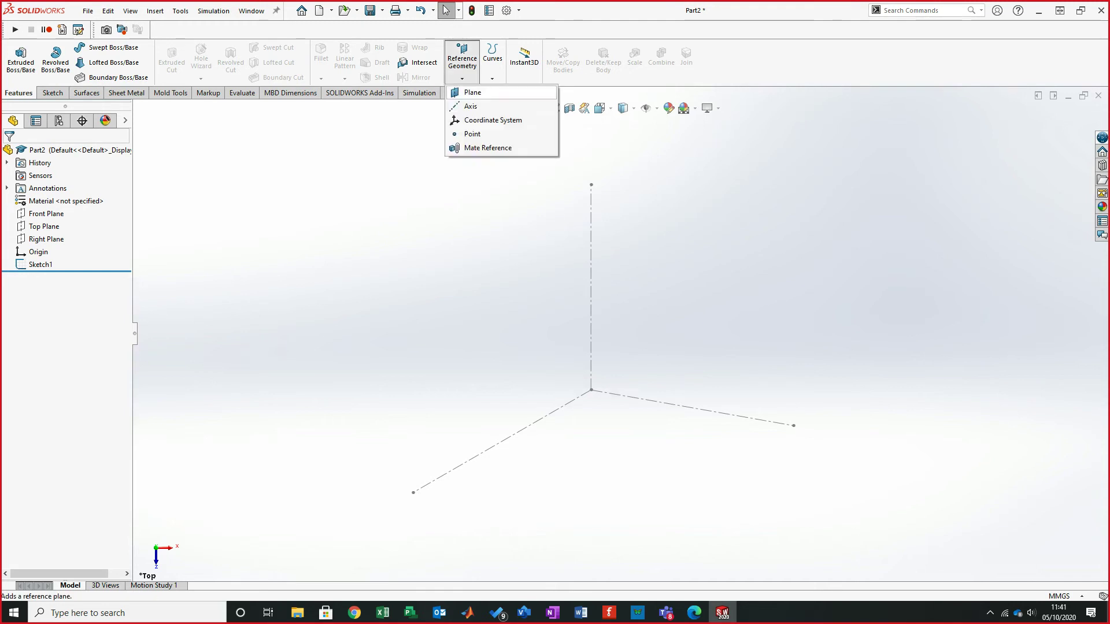
pyautogui.click(472, 93)
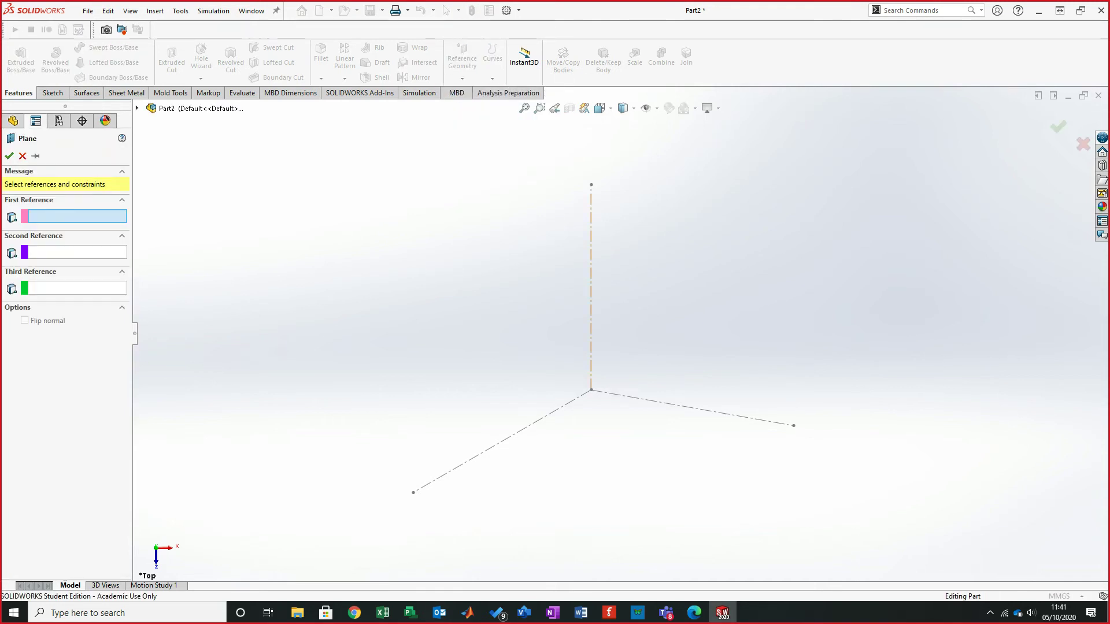
pyautogui.click(591, 287)
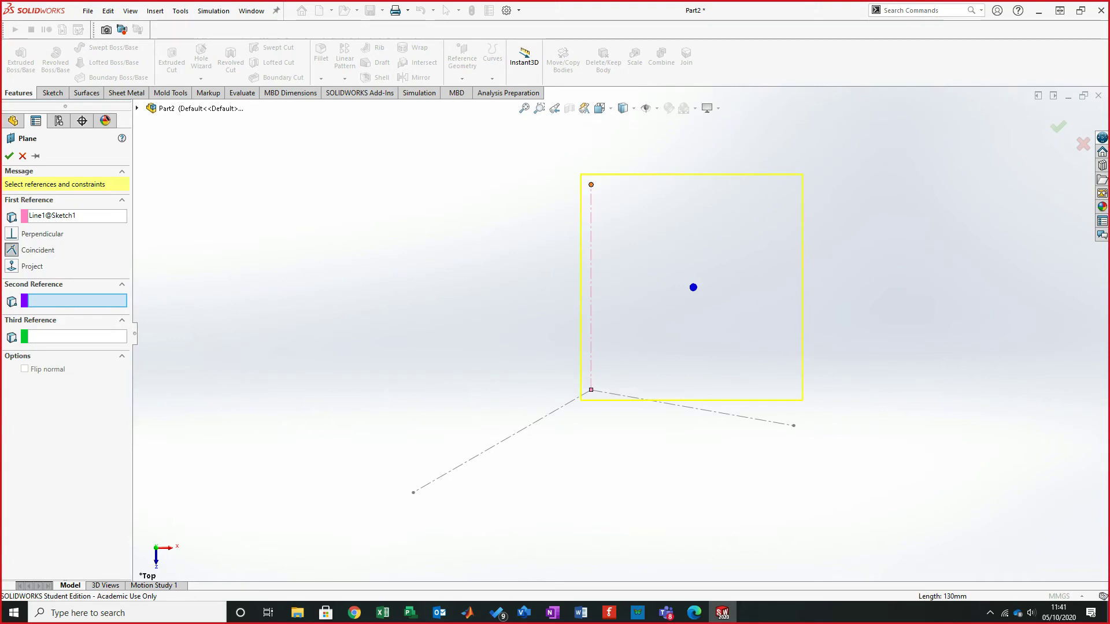
pyautogui.click(591, 185)
pyautogui.click(10, 156)
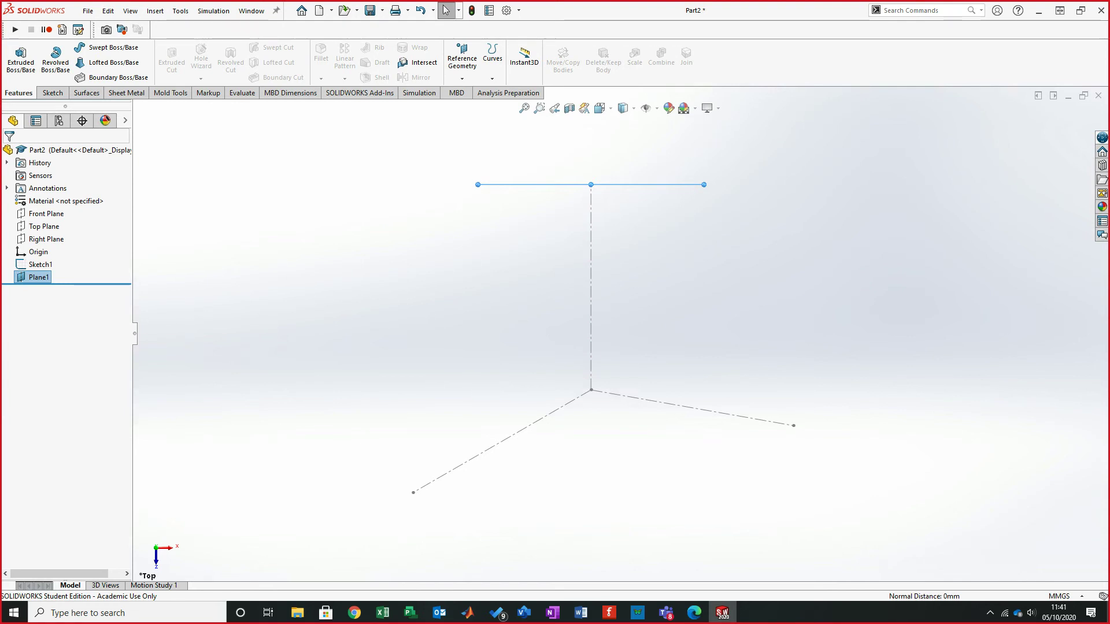
pyautogui.click(462, 60)
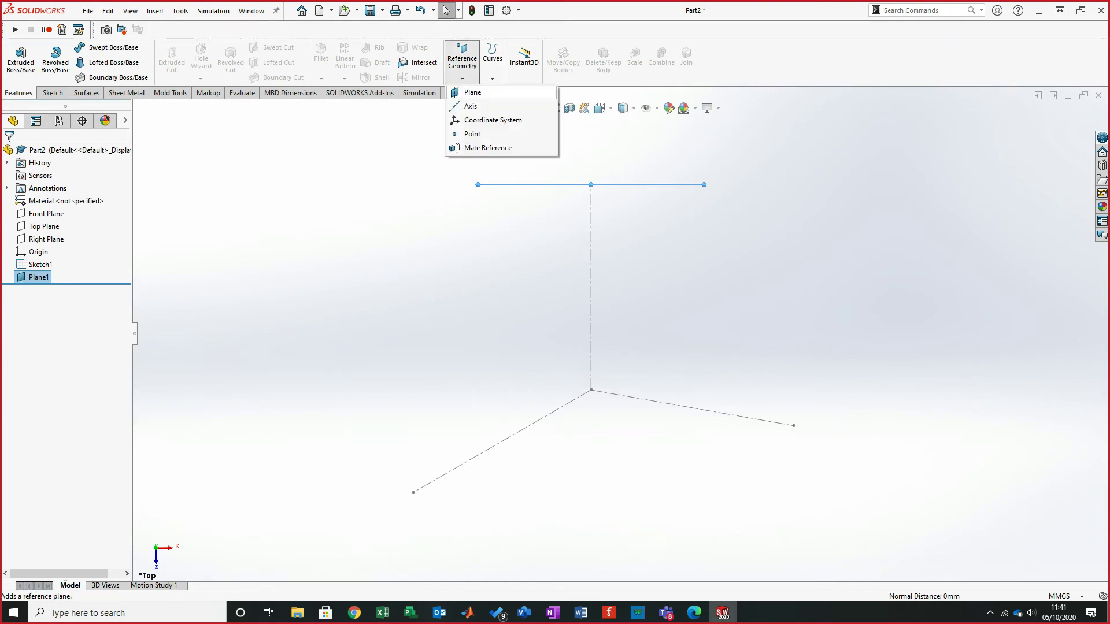
pyautogui.click(472, 93)
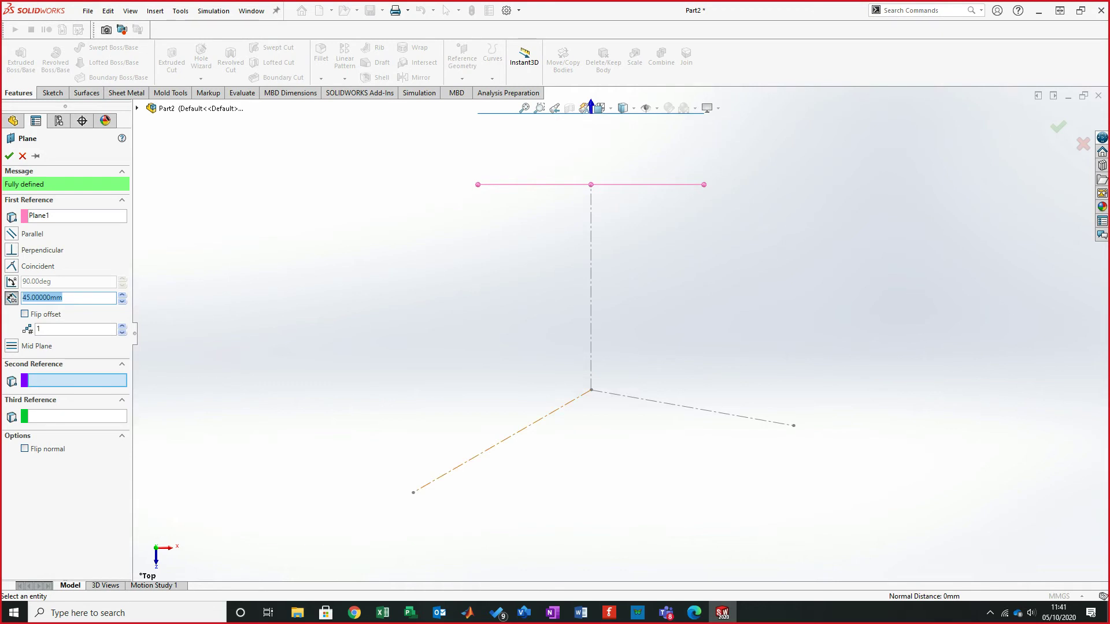
pyautogui.click(502, 442)
pyautogui.click(413, 492)
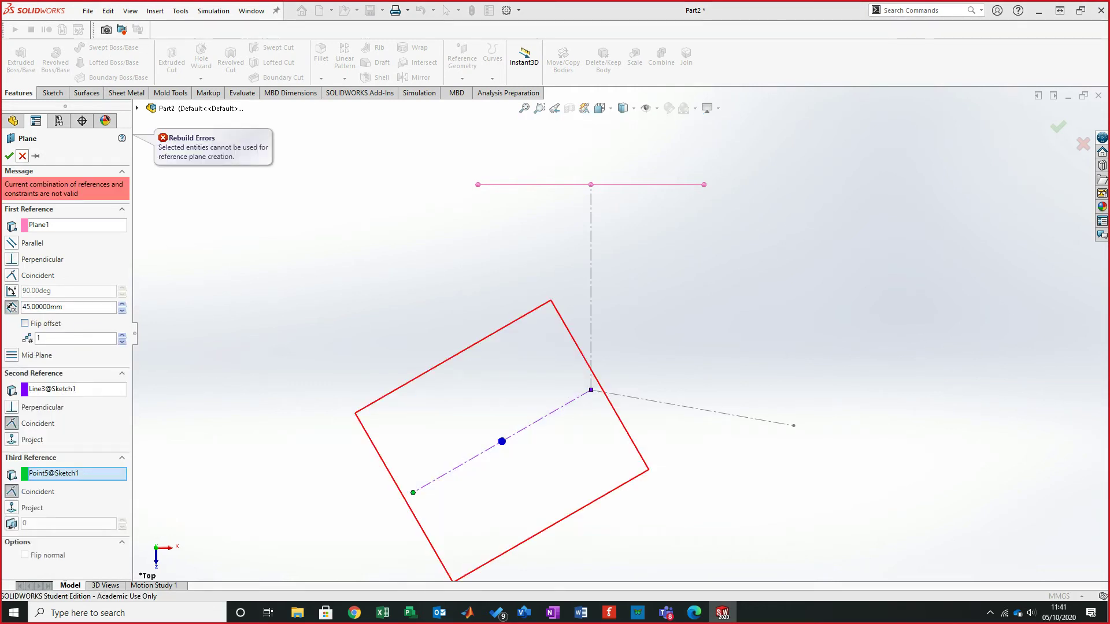
pyautogui.click(22, 155)
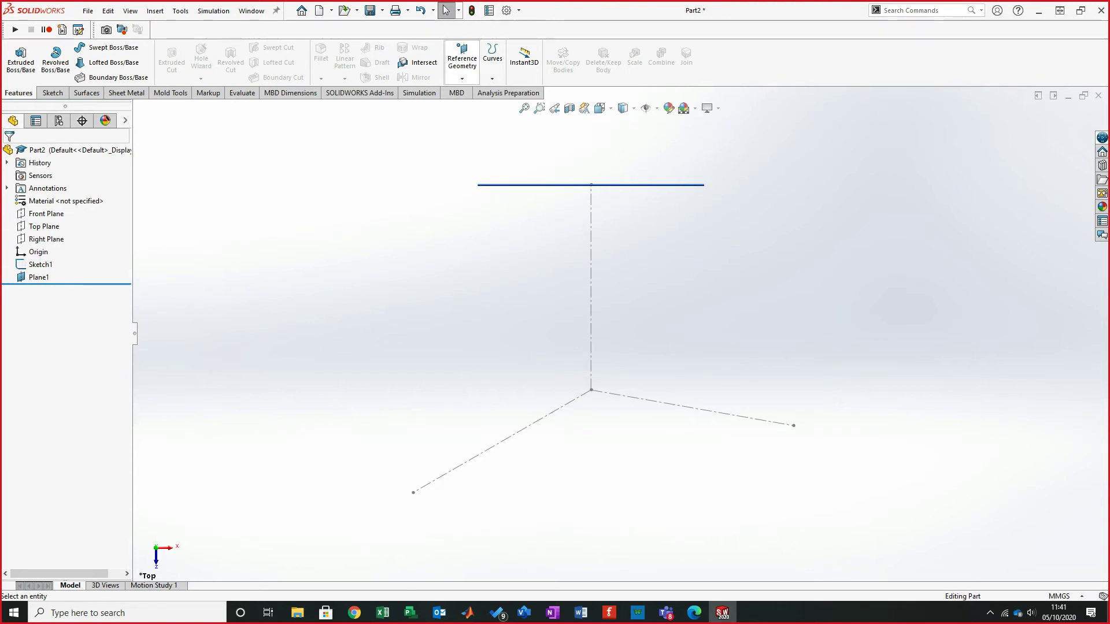
# - Create a reference plane perpendicular to the lower-left centerline through its outer endpoint
pyautogui.click(461, 60)
pyautogui.click(472, 92)
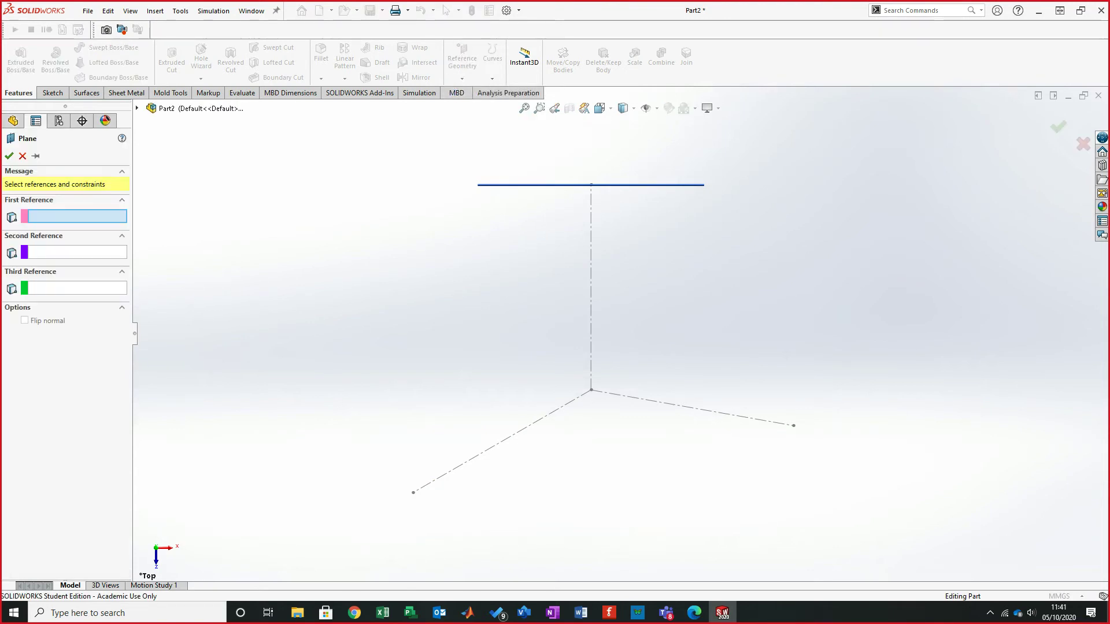
pyautogui.click(501, 443)
pyautogui.click(412, 493)
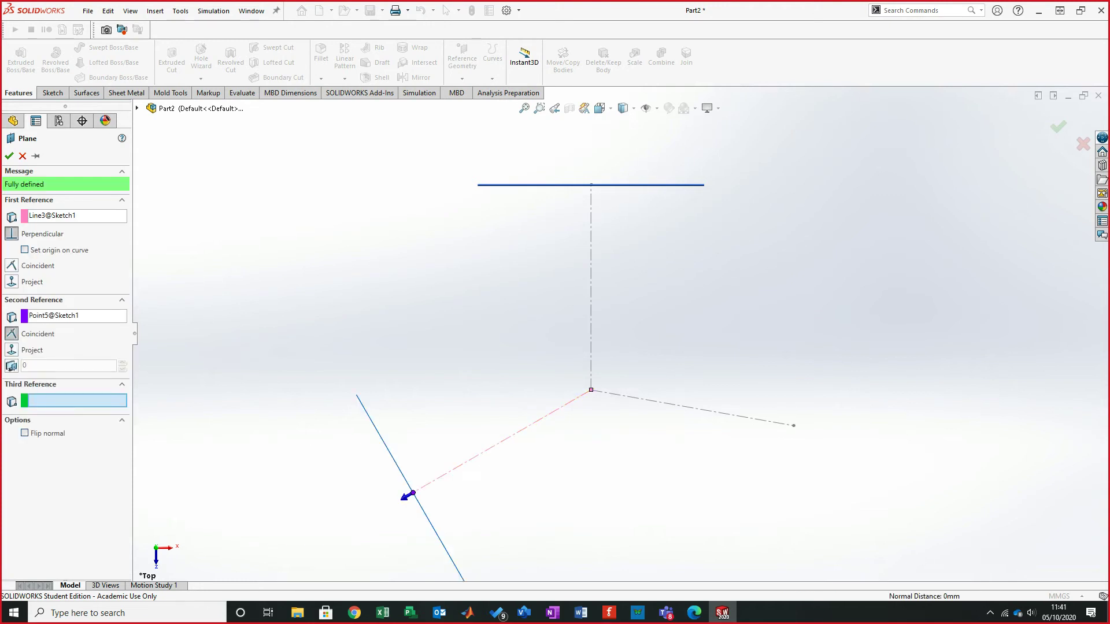
pyautogui.click(9, 156)
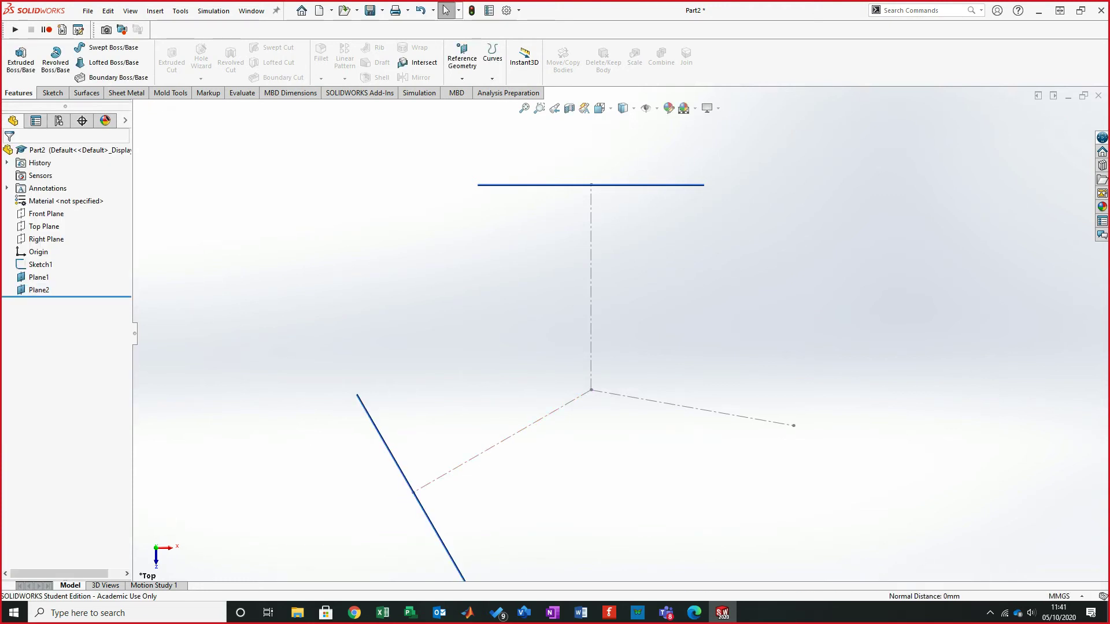
pyautogui.click(462, 78)
pyautogui.click(472, 92)
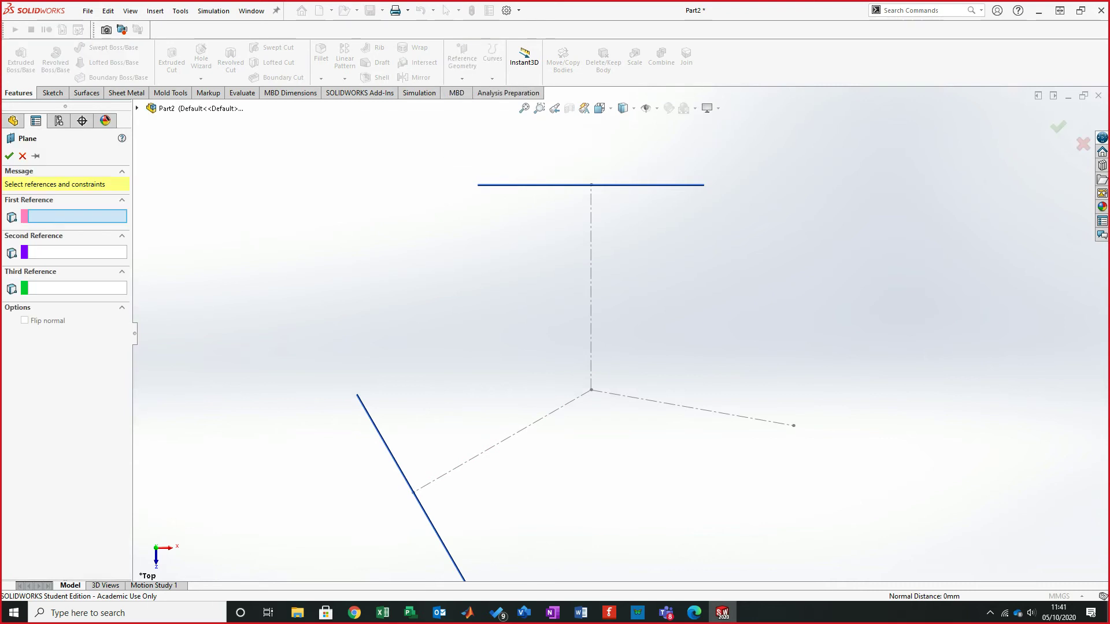
pyautogui.click(691, 408)
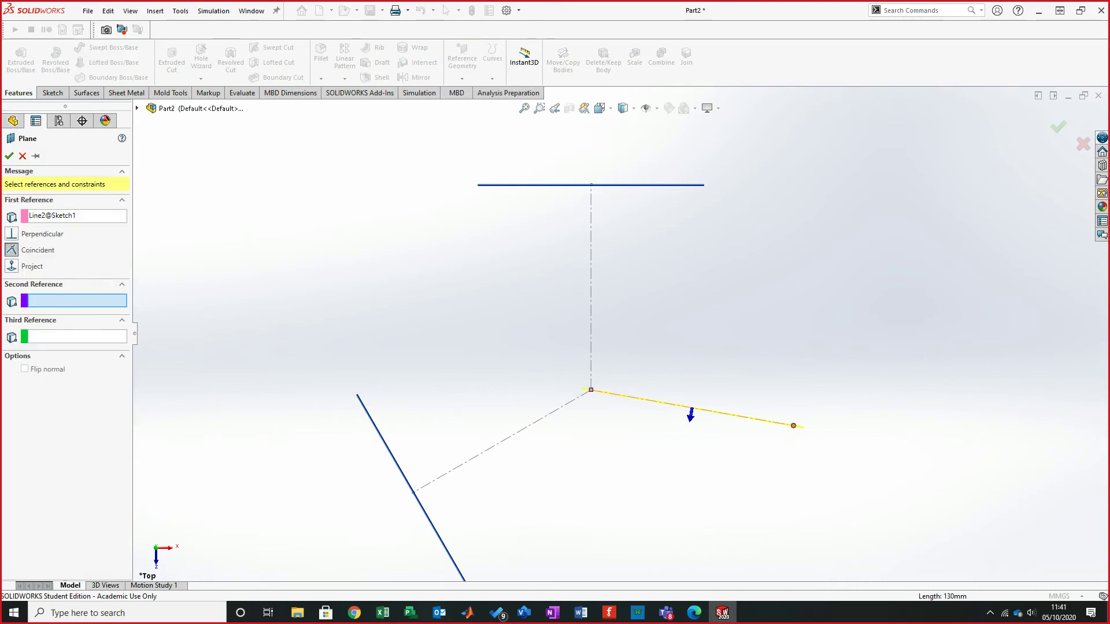
pyautogui.click(793, 426)
pyautogui.press('Return')
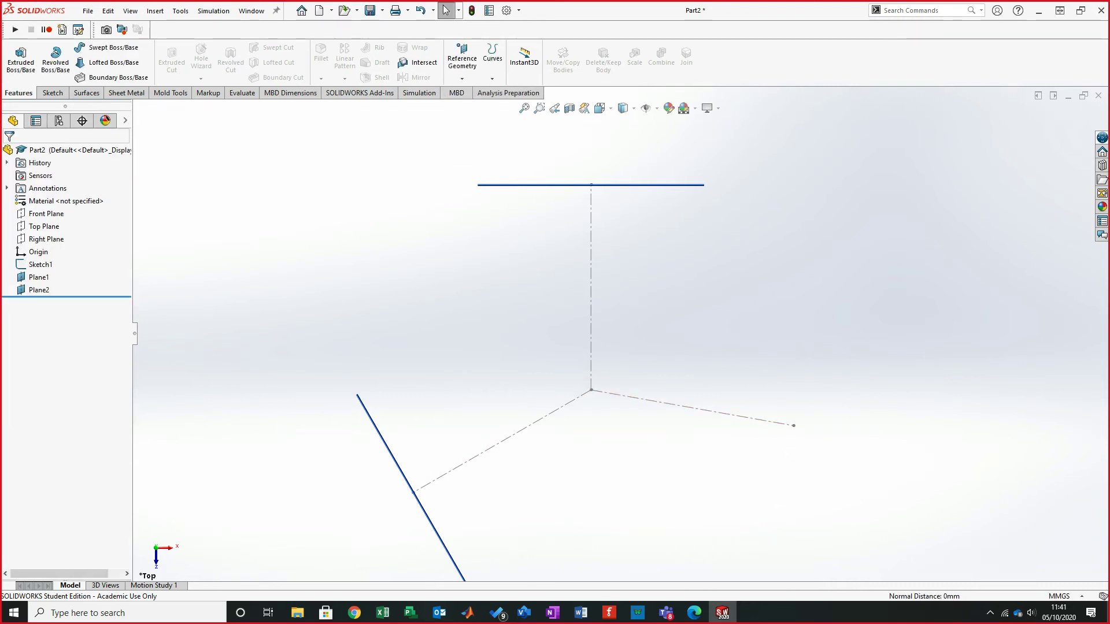
# - Create a reference plane perpendicular to the lower-right centerline through its outer endpoint
pyautogui.click(461, 78)
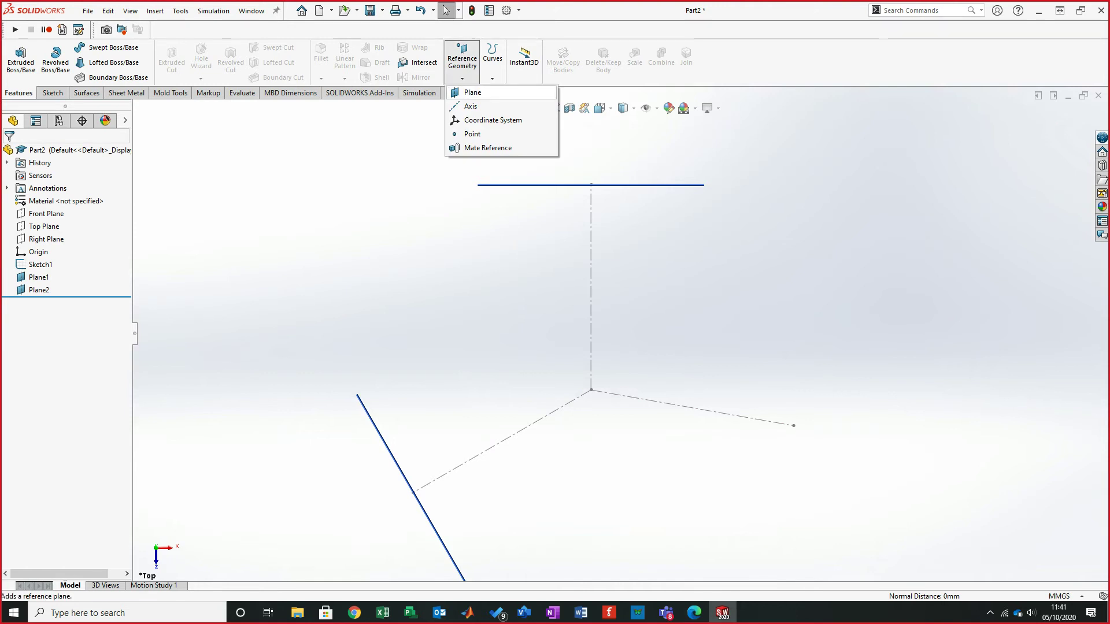
pyautogui.click(472, 92)
pyautogui.click(690, 414)
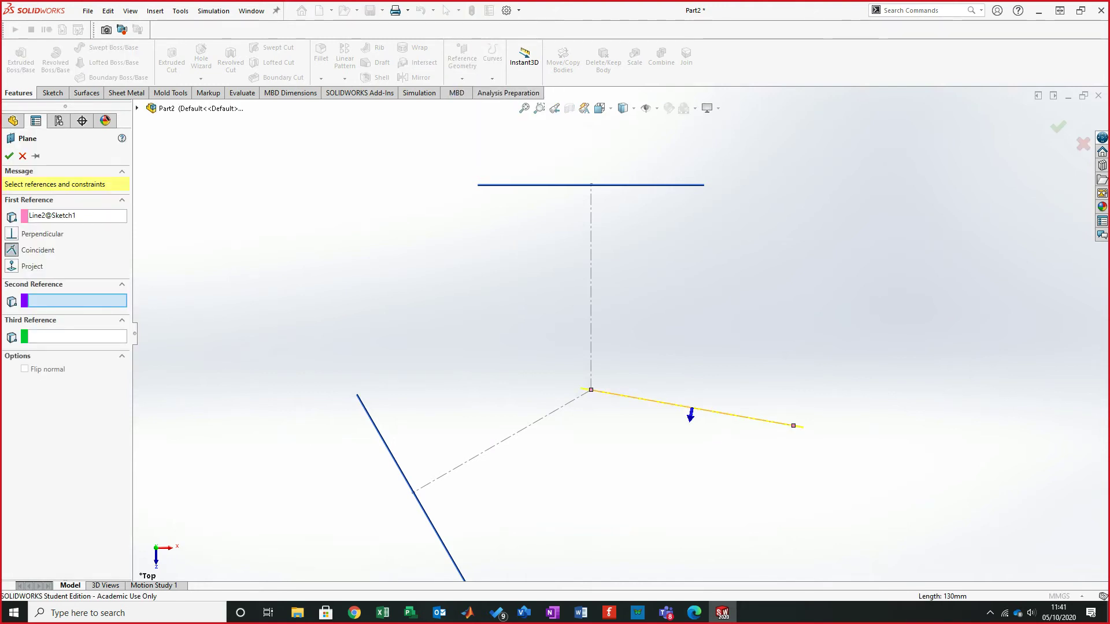
pyautogui.click(793, 426)
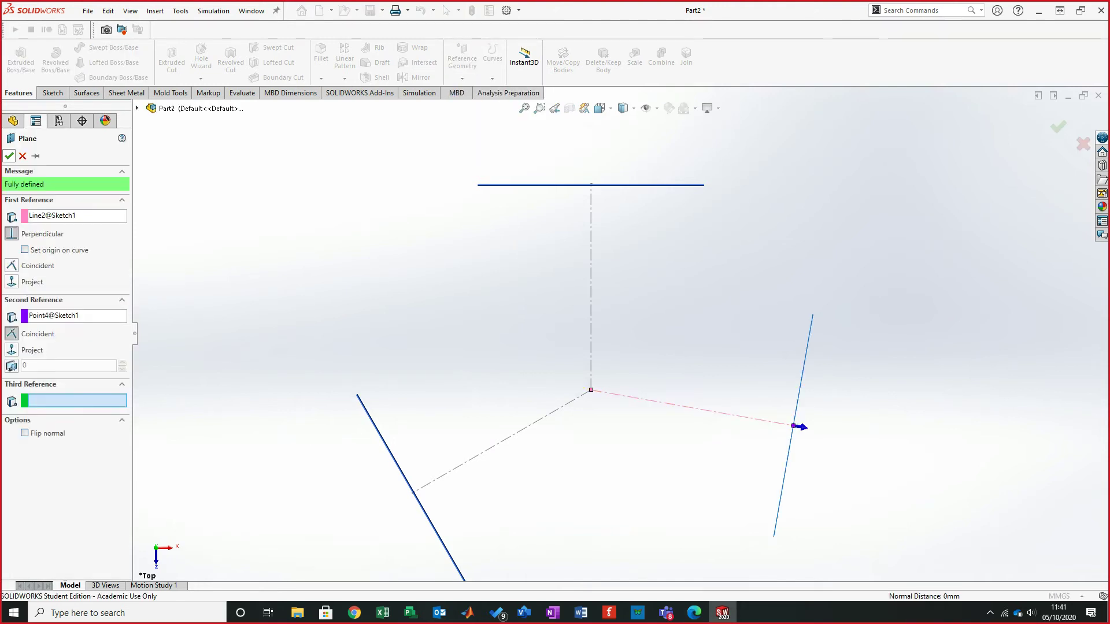
pyautogui.click(8, 156)
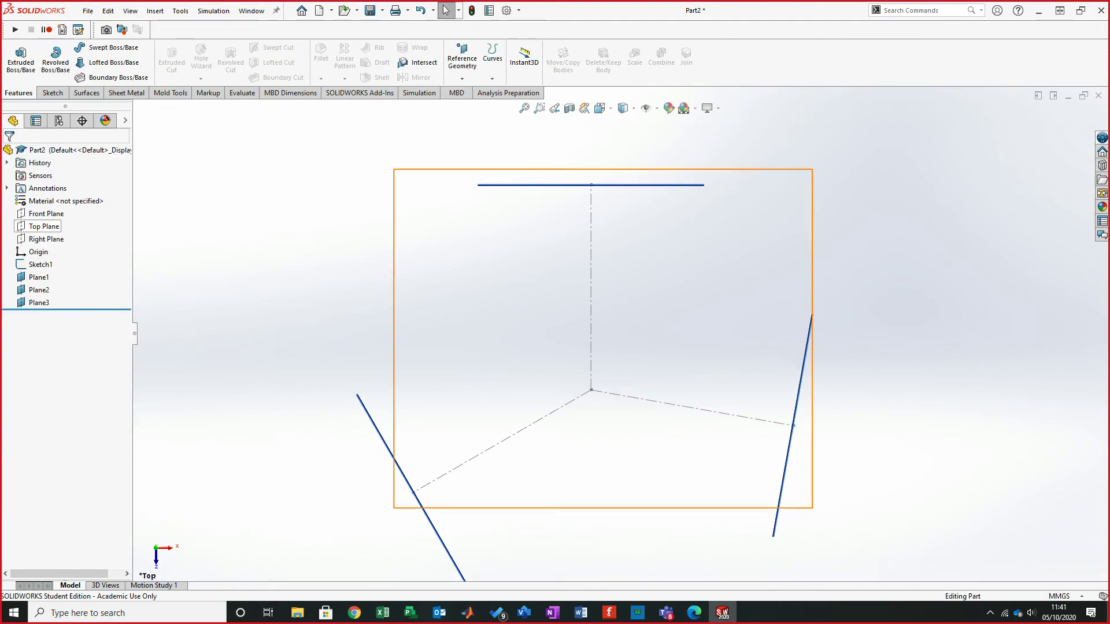
# - Rename the centerline layout sketch as "Path Centre"
pyautogui.rightClick(47, 264)
pyautogui.press('Escape')
pyautogui.click(32, 264)
pyautogui.click(40, 264)
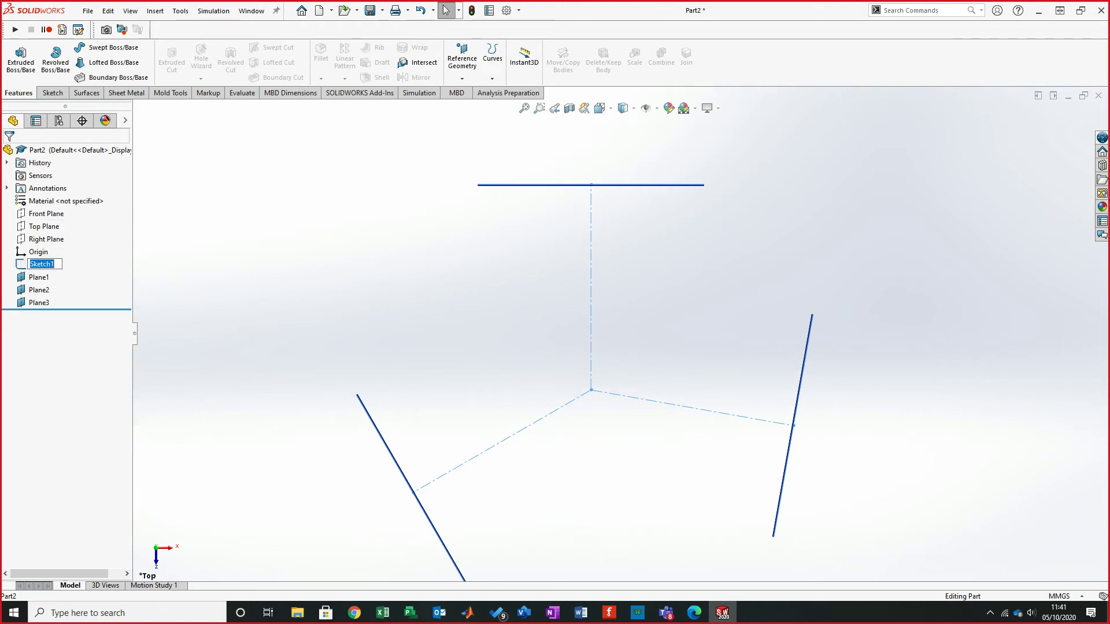
pyautogui.write('Path Ce')
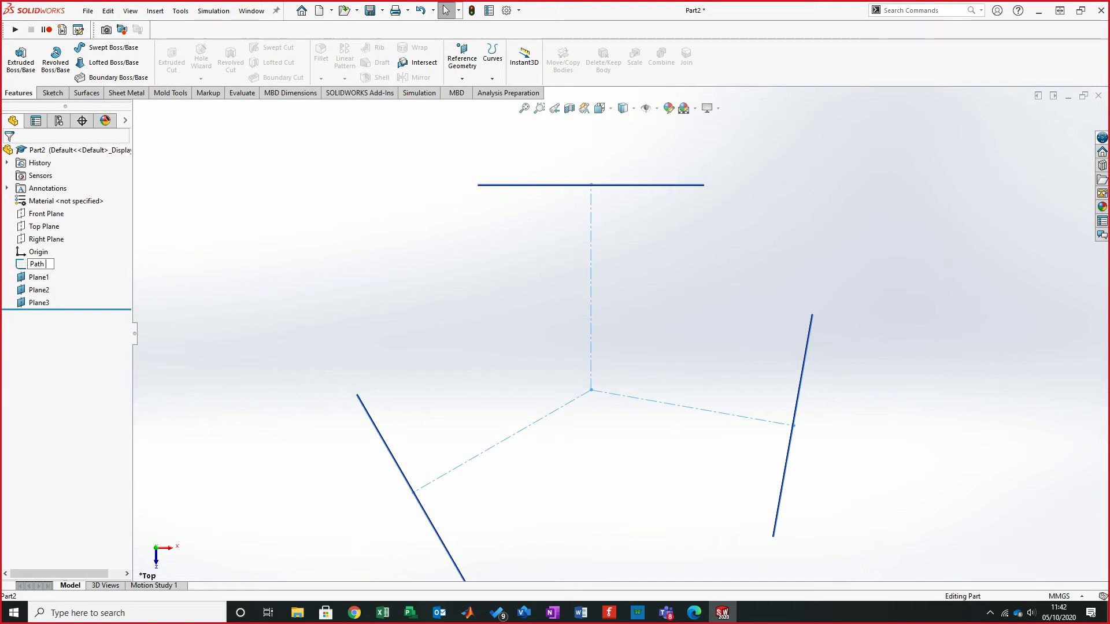
pyautogui.write('ntre')
pyautogui.press('Return')
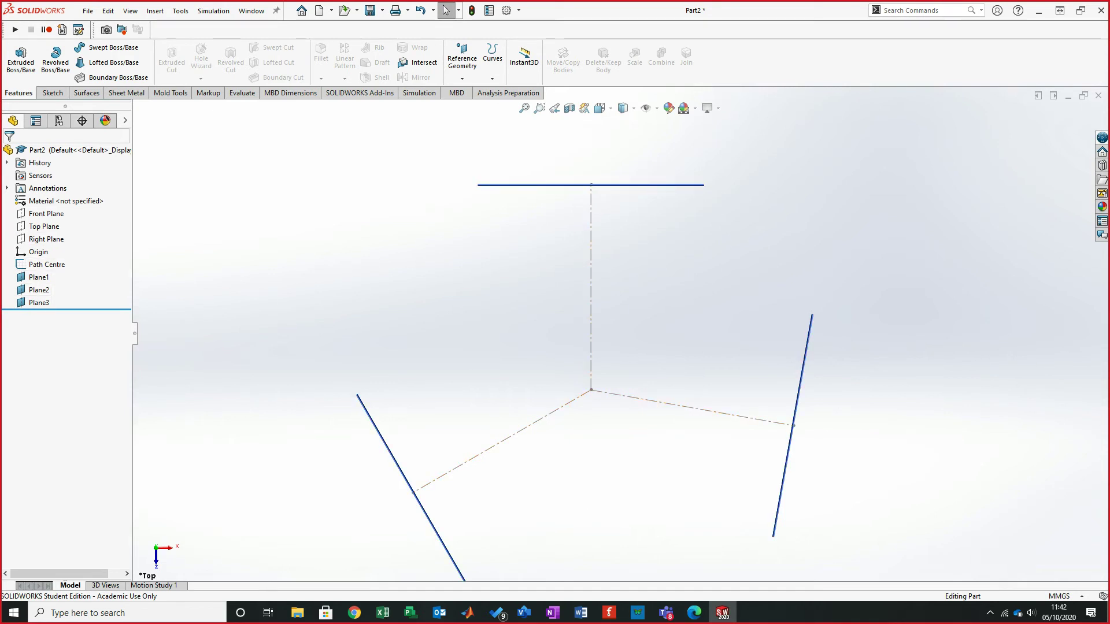
# - Sketch a three-point arc of about 652 mm radius on the Top Plane, joining the outer ends of the lower-left and vertical centerlines
pyautogui.scroll(2, 814, 477)
pyautogui.scroll(-1, 814, 477)
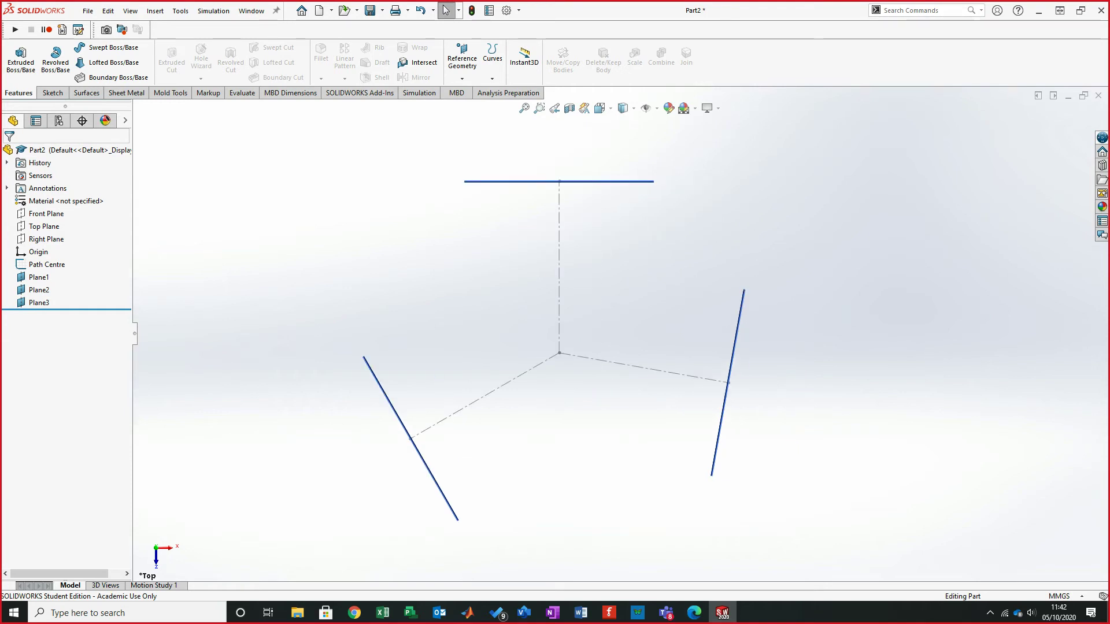
pyautogui.moveTo(559, 321); pyautogui.dragTo(649, 342, button='middle')
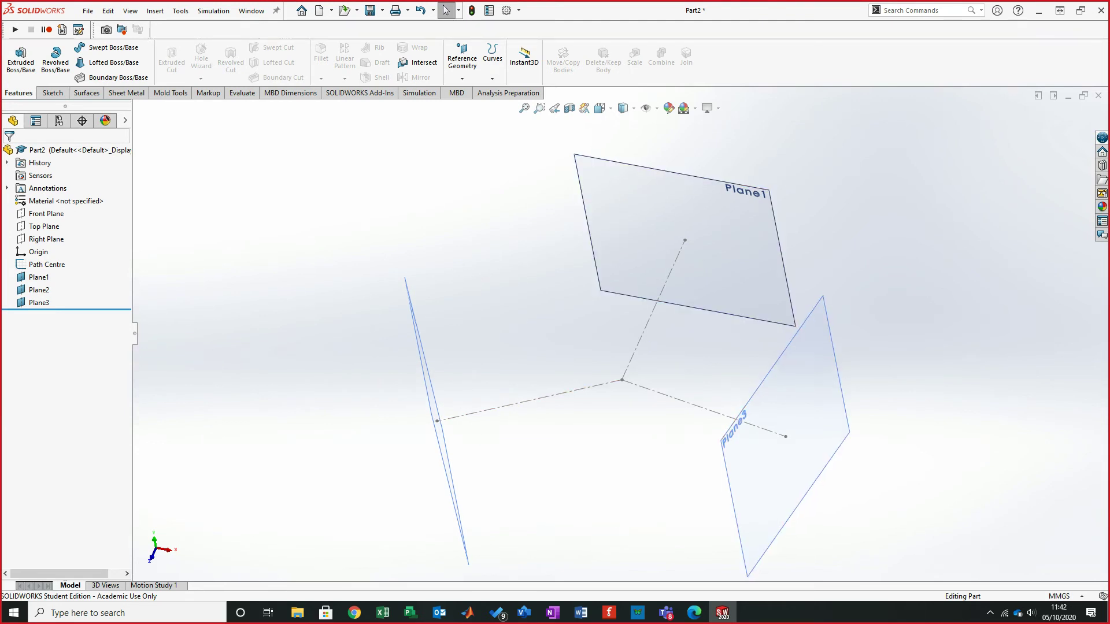
pyautogui.moveTo(647, 346); pyautogui.dragTo(634, 344, button='middle')
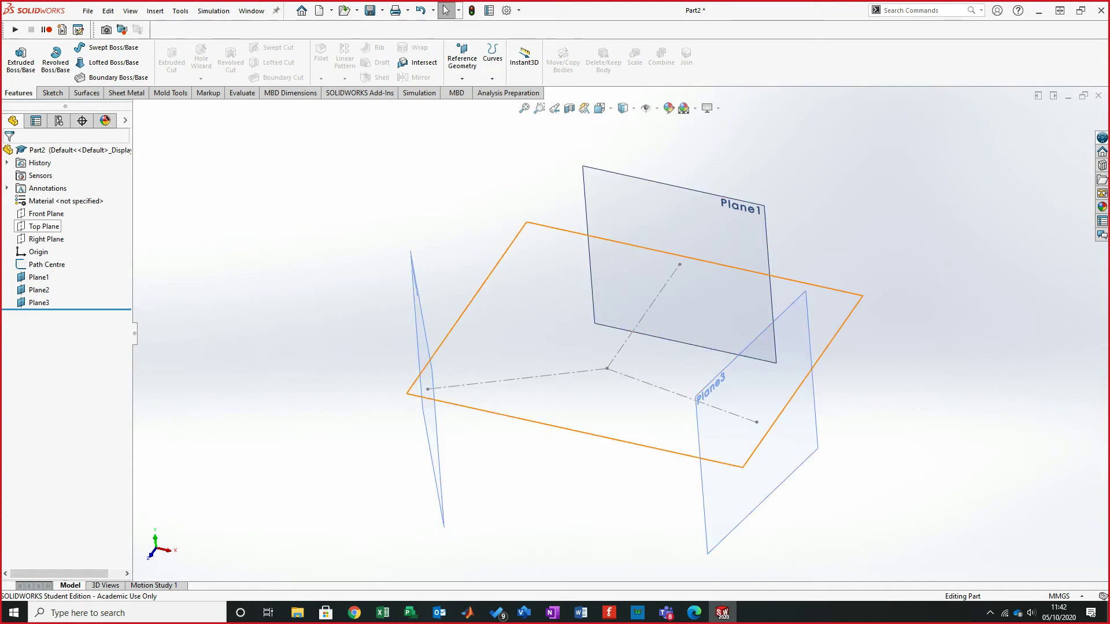
pyautogui.click(44, 226)
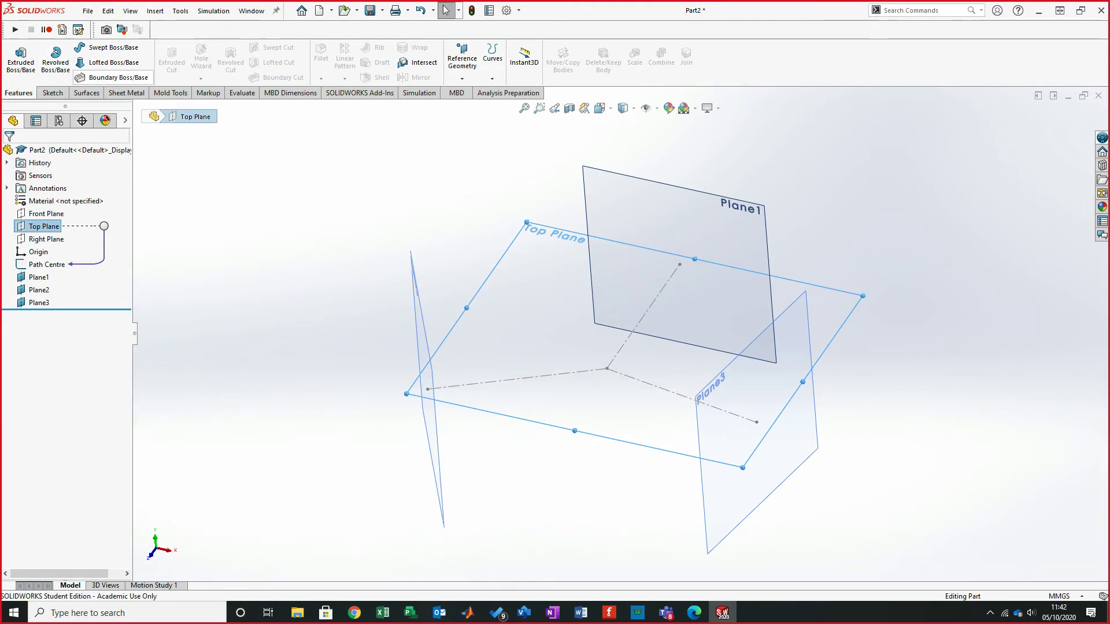
pyautogui.click(52, 93)
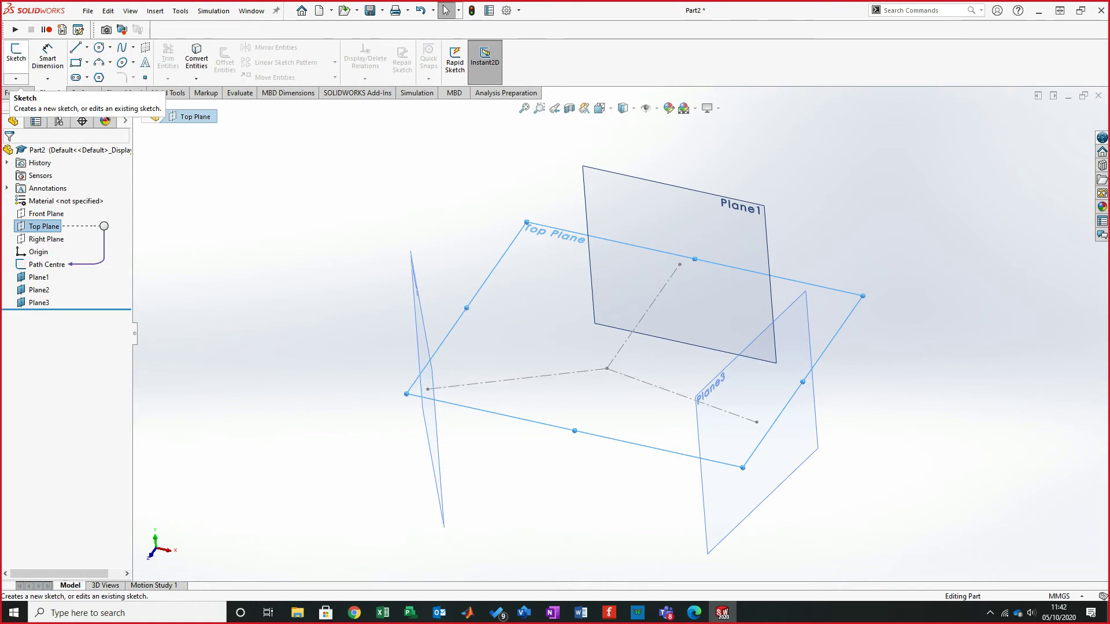
pyautogui.click(16, 55)
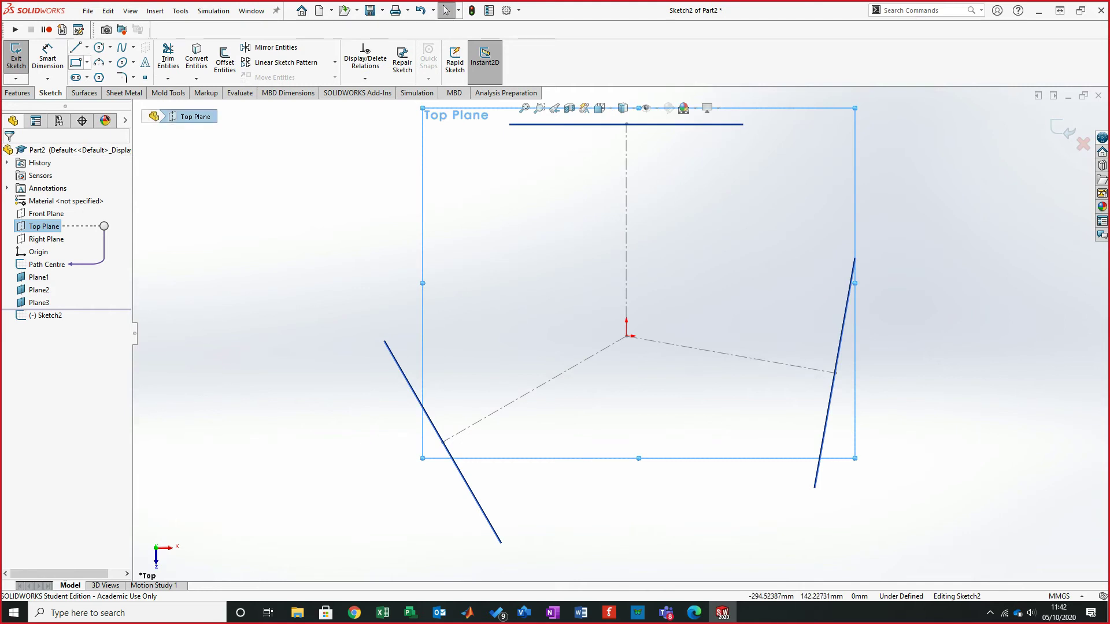
pyautogui.click(99, 62)
pyautogui.click(442, 439)
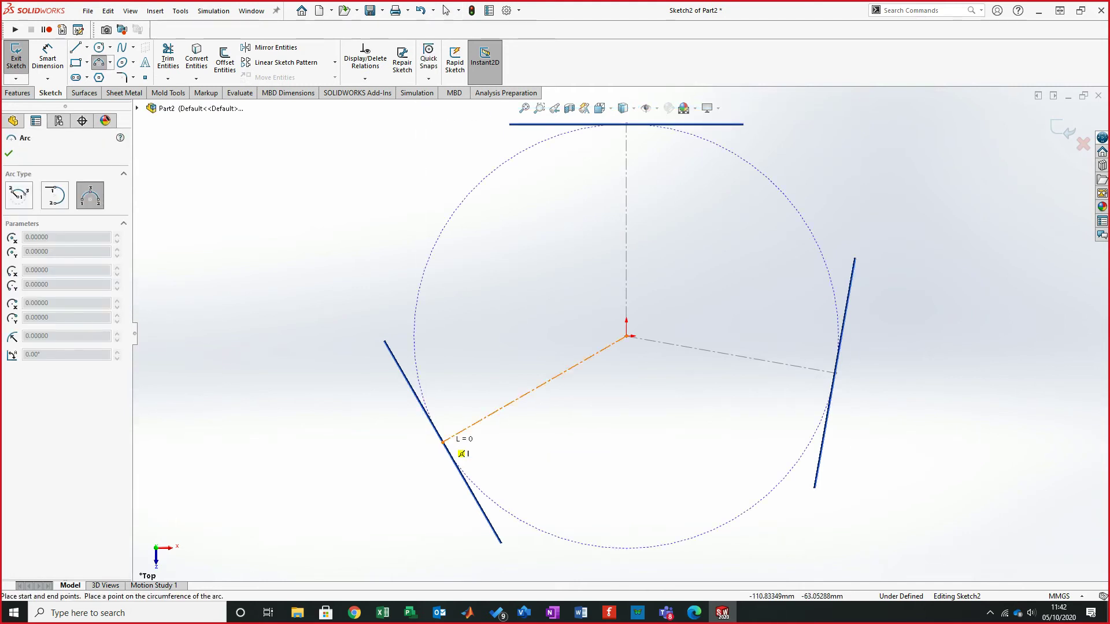
pyautogui.click(626, 124)
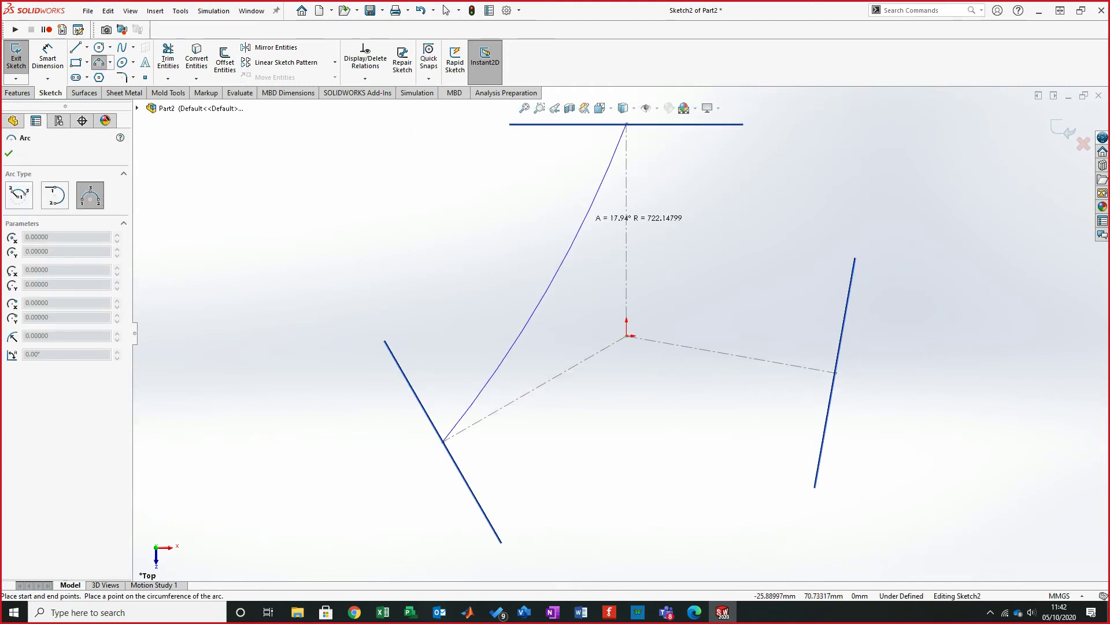
pyautogui.click(548, 291)
# - Draw a second three-point arc of about 186 mm radius from the lower-right centerline's outer end to the vertical centerline's upper end
pyautogui.click(834, 373)
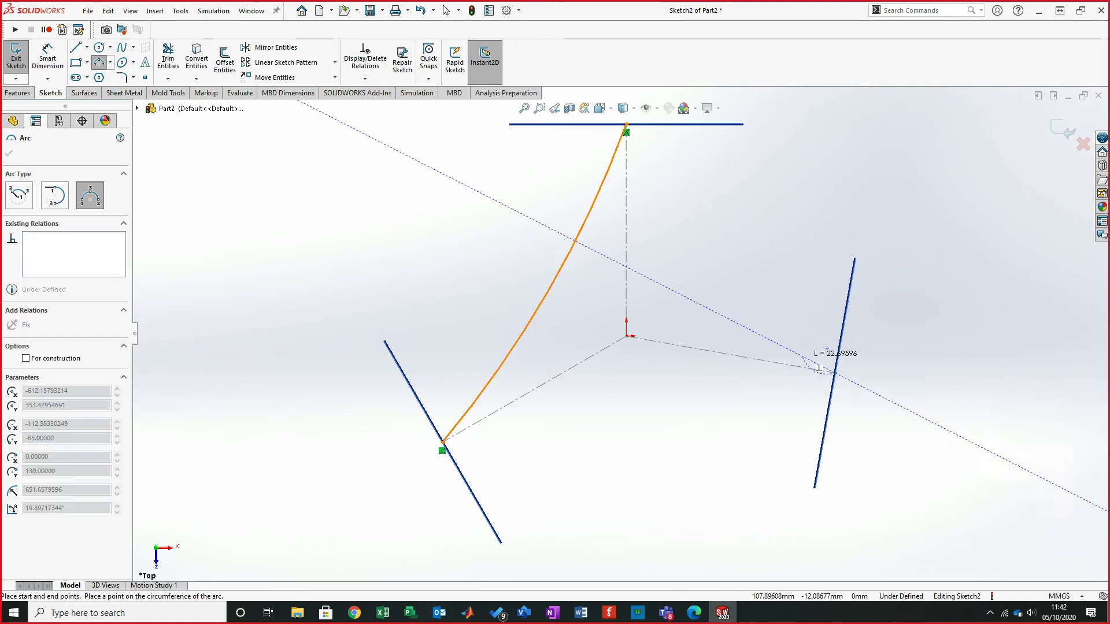
pyautogui.click(626, 125)
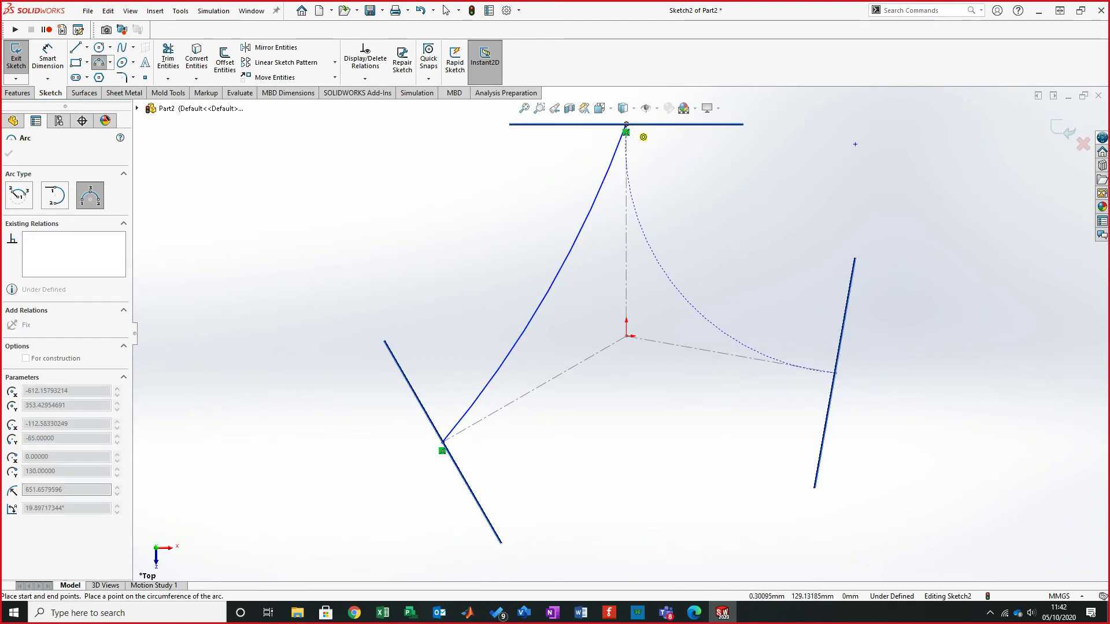
pyautogui.click(694, 280)
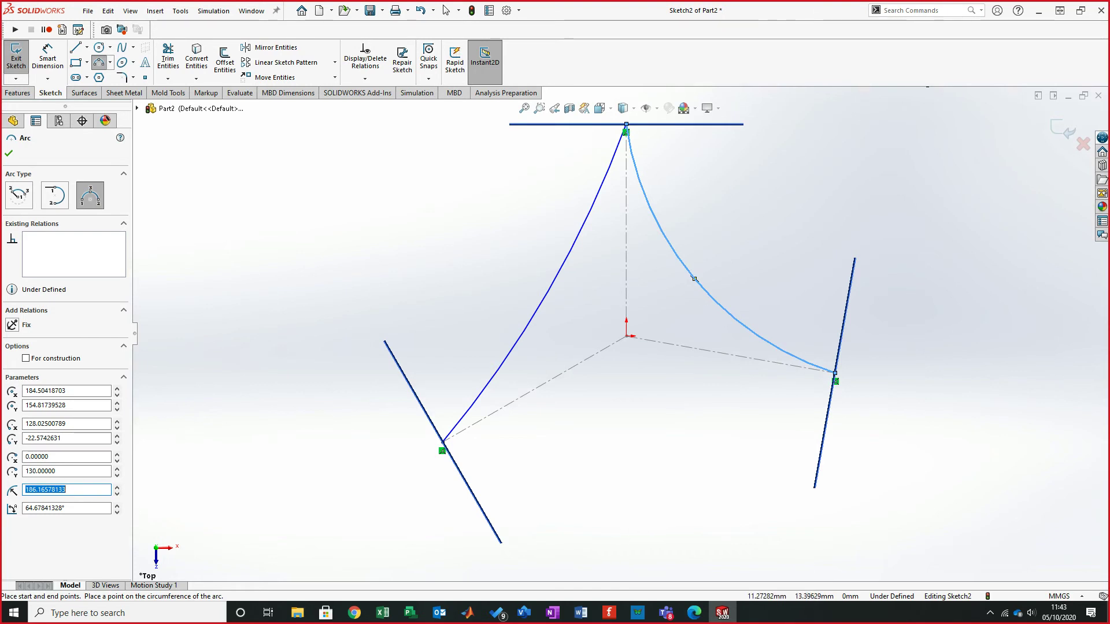
pyautogui.press('Escape')
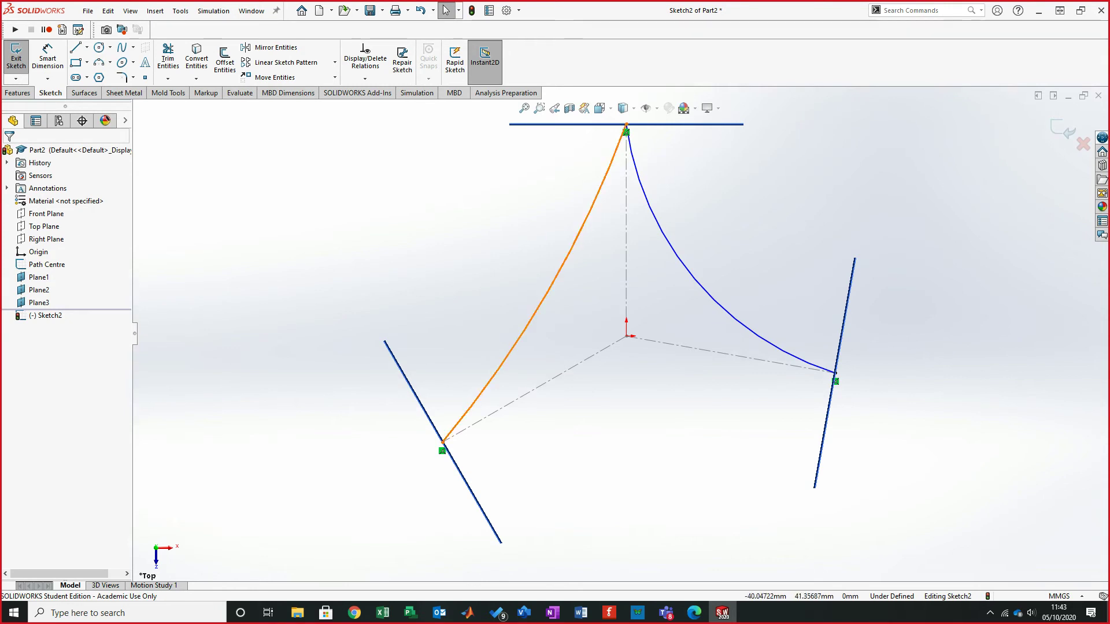
# - Make the left arc tangent to both the vertical centerline and the lower-left centerline
pyautogui.click(544, 297)
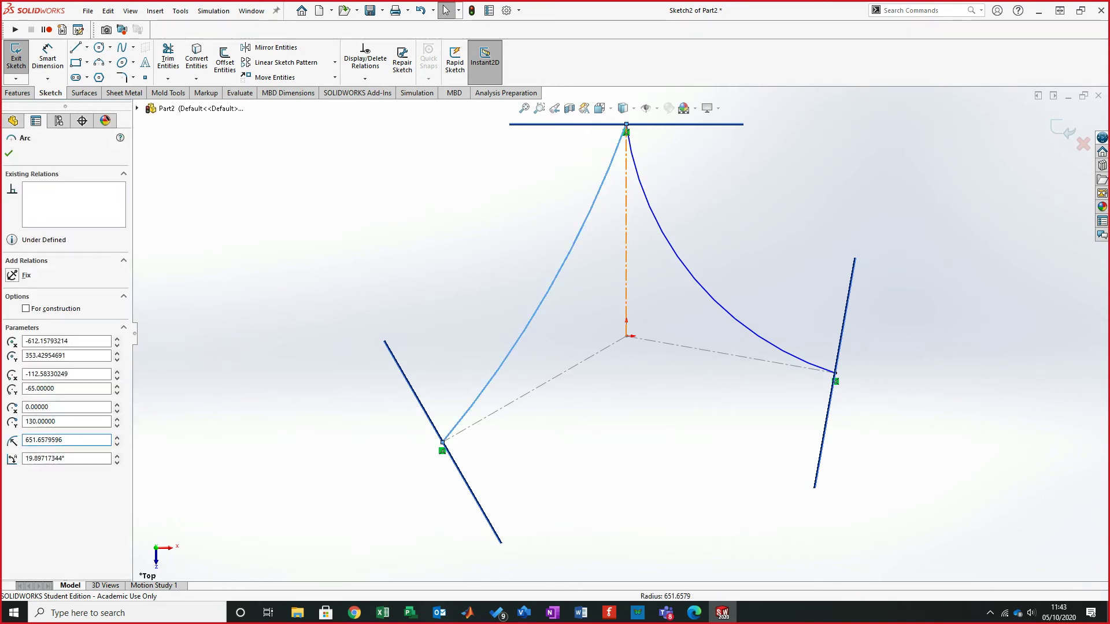
pyautogui.keyDown('ctrl'); pyautogui.click(625, 324); pyautogui.keyUp('ctrl')
pyautogui.click(11, 340)
pyautogui.click(258, 124)
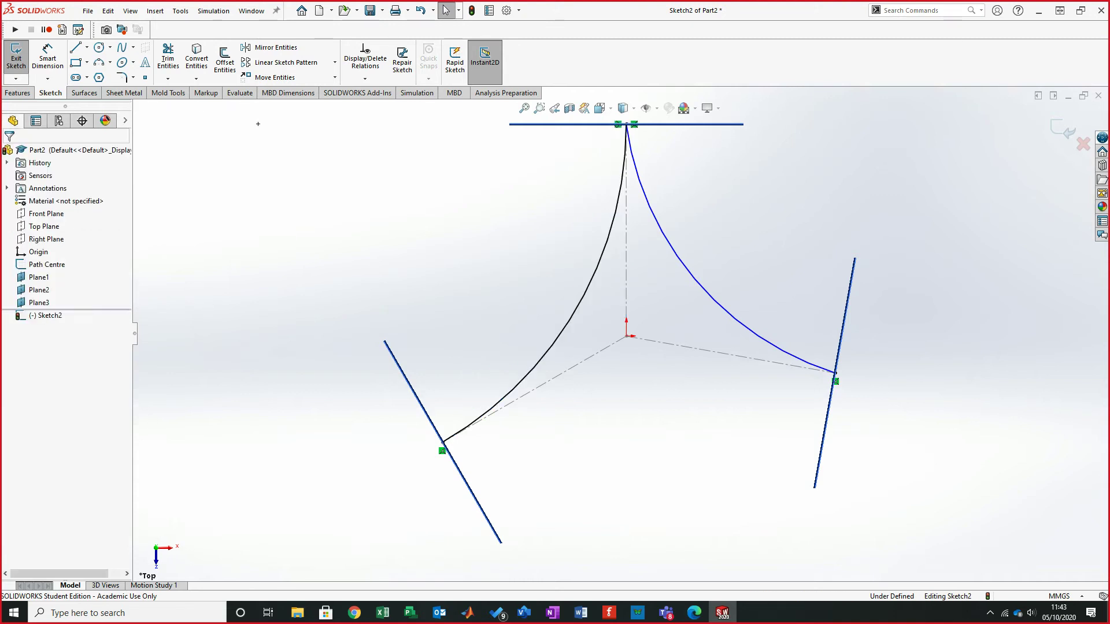
pyautogui.click(534, 389)
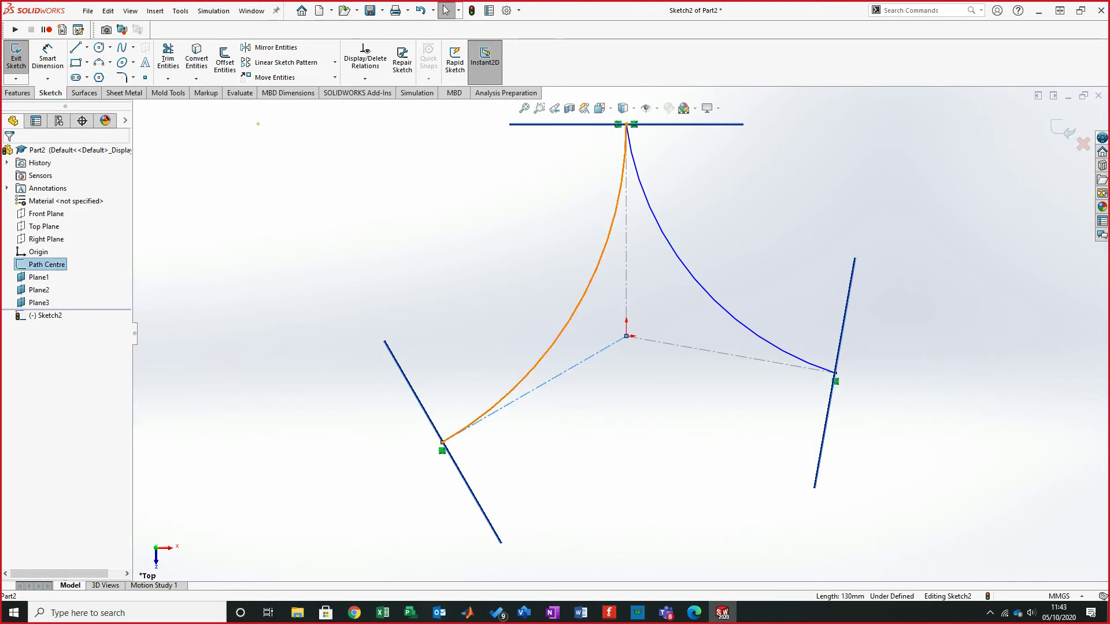
pyautogui.keyDown('ctrl'); pyautogui.click(513, 389); pyautogui.keyUp('ctrl')
pyautogui.click(12, 340)
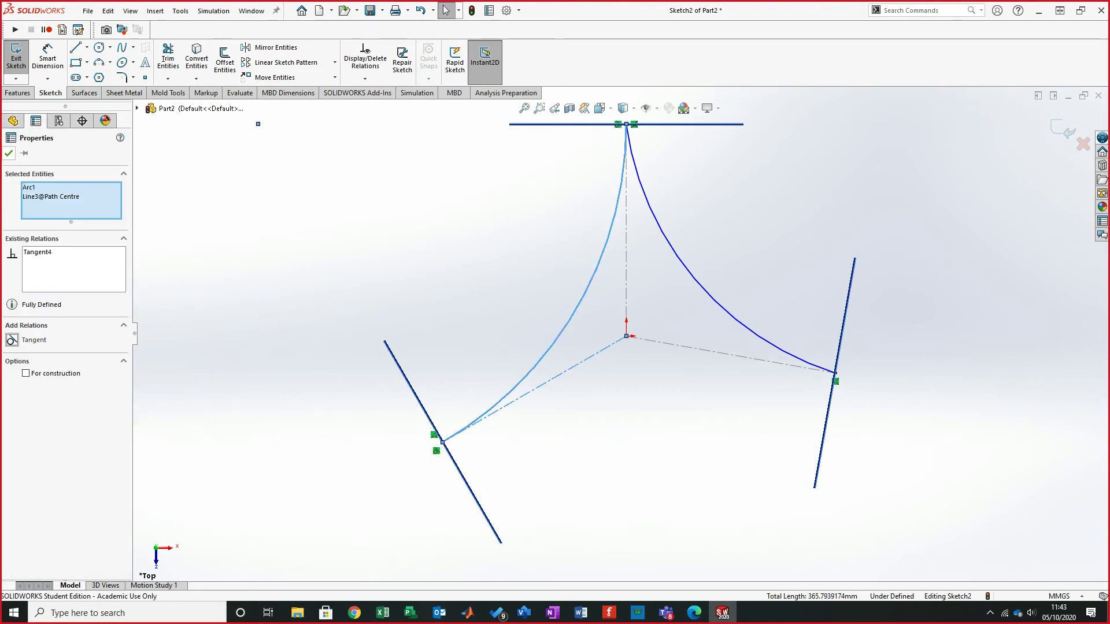
pyautogui.press('Escape')
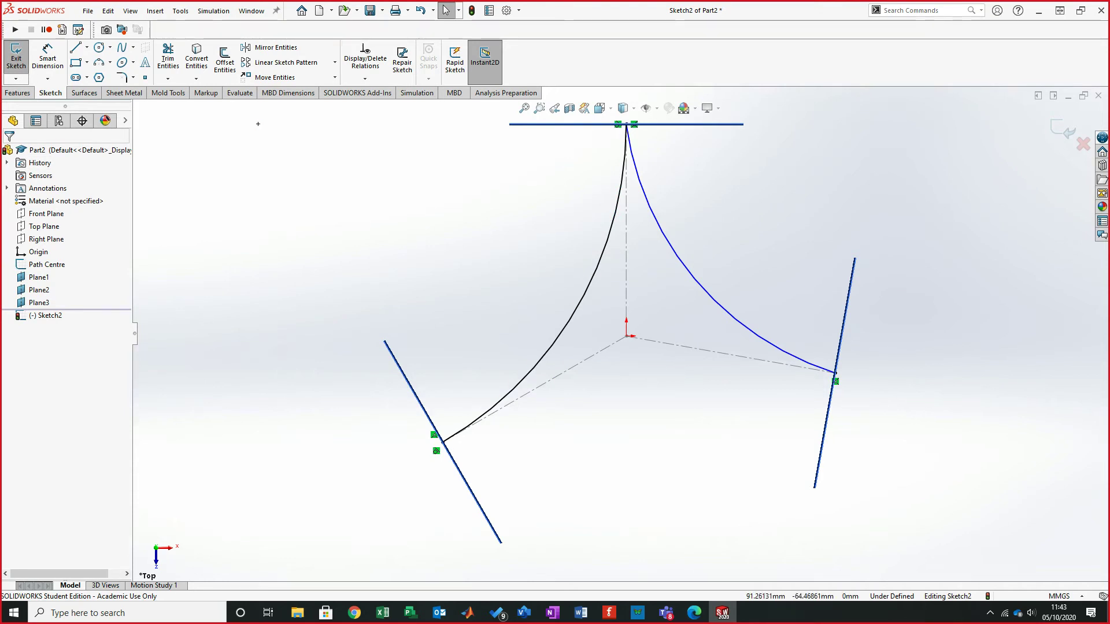
# - Make the right arc tangent to the vertical centerline and exit the sketch
pyautogui.click(625, 284)
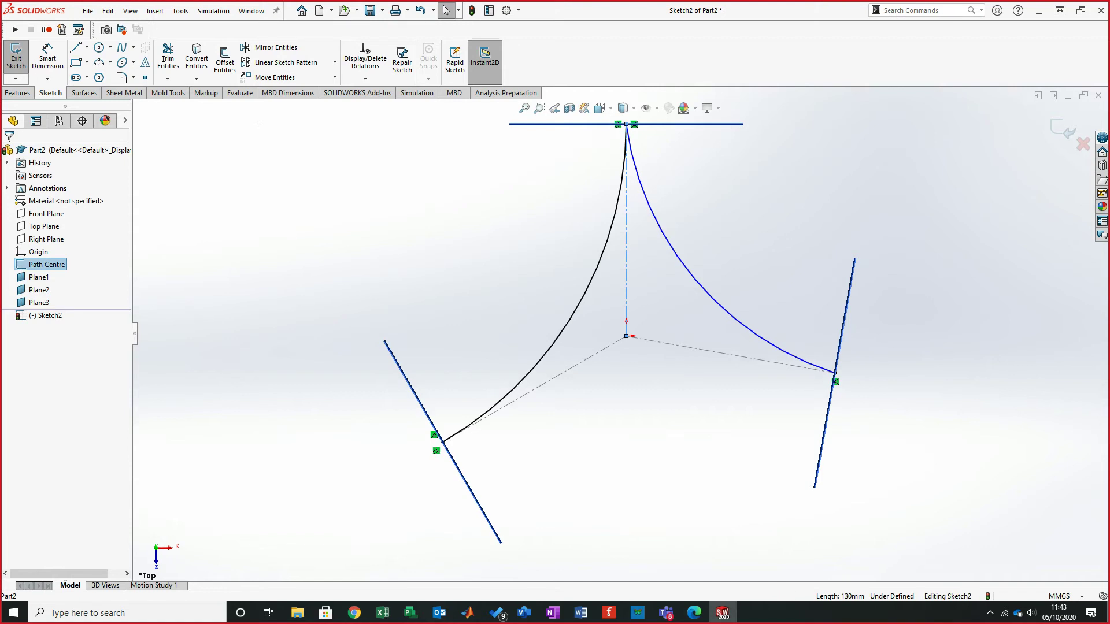
pyautogui.keyDown('ctrl'); pyautogui.click(698, 283); pyautogui.keyUp('ctrl')
pyautogui.click(11, 340)
pyautogui.click(9, 153)
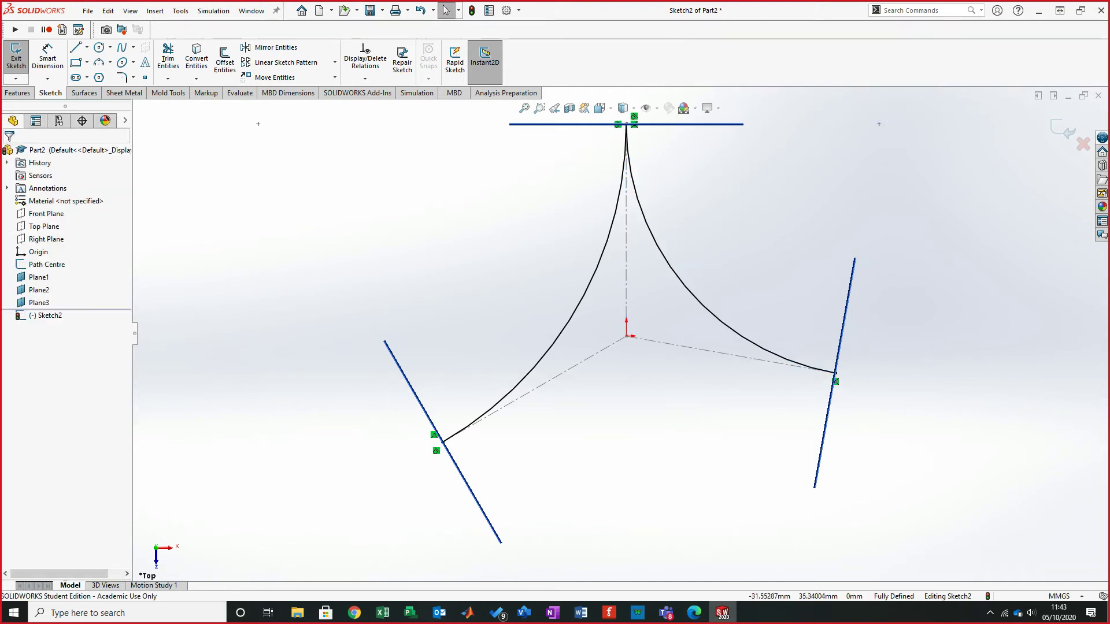
pyautogui.scroll(1, 621, 334)
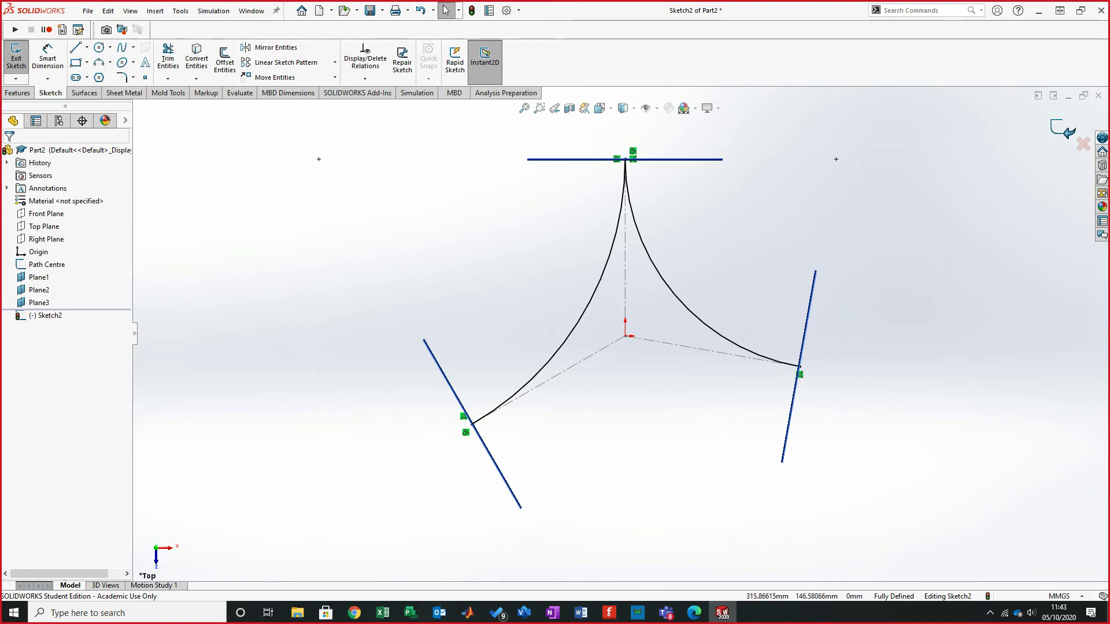
pyautogui.click(1063, 129)
pyautogui.press('Escape')
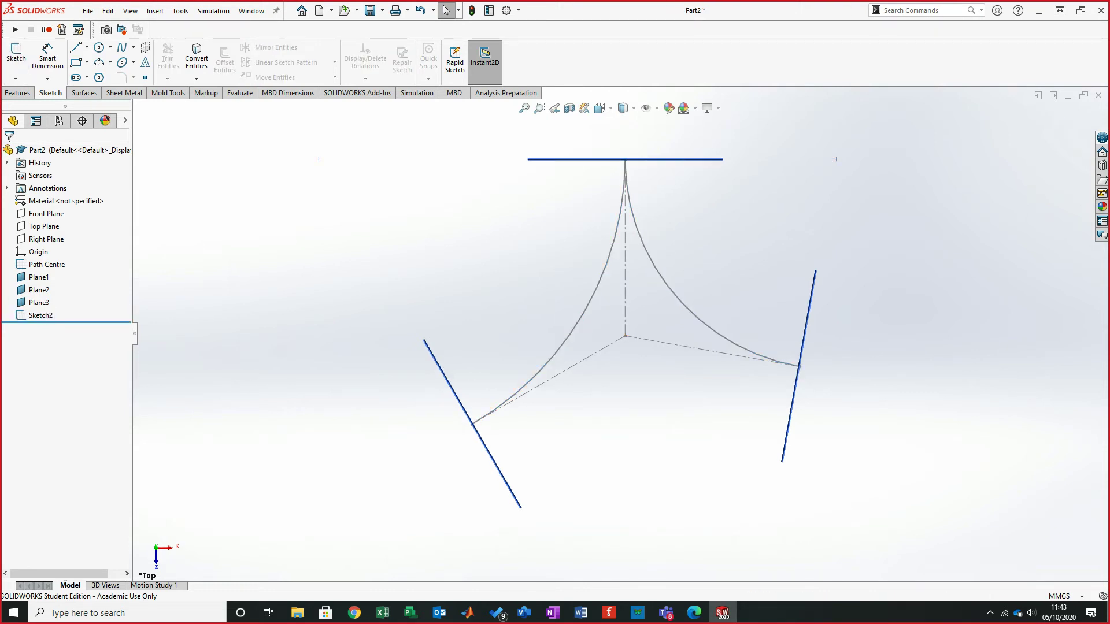
# - Rename the arc sketch as "Tang Arcs"
pyautogui.click(40, 314)
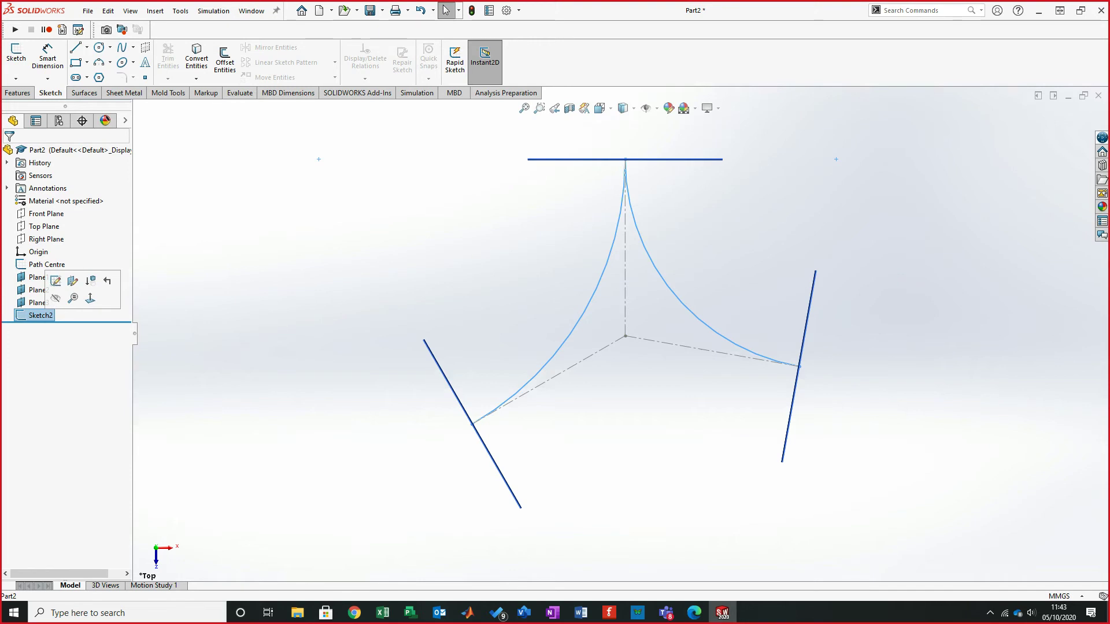
pyautogui.press('F2')
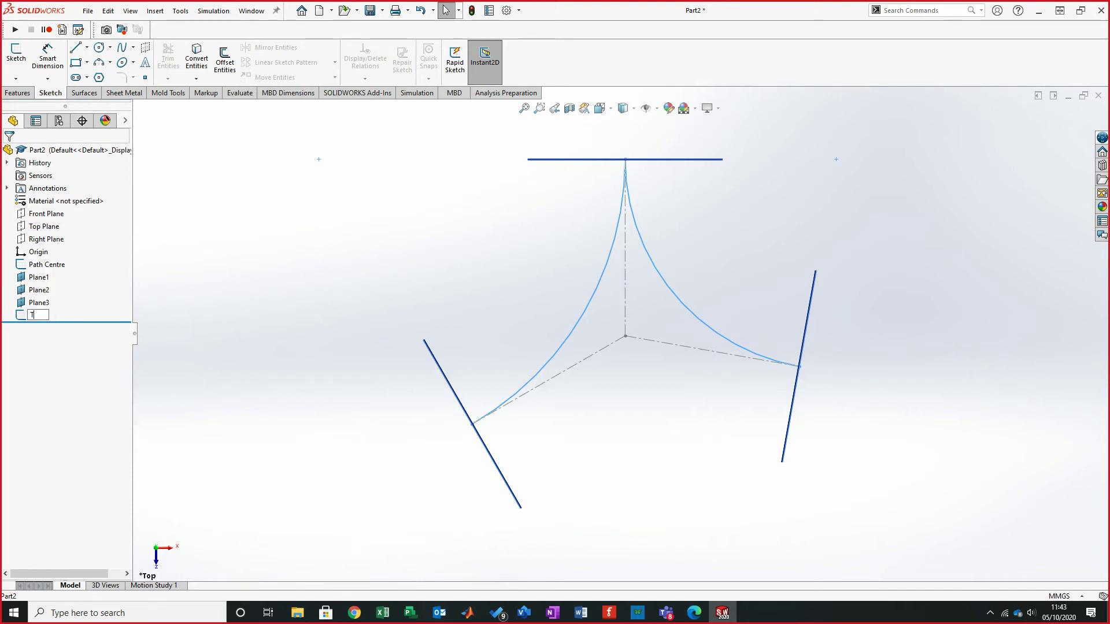
pyautogui.write('Tang Arcs')
pyautogui.press('Return')
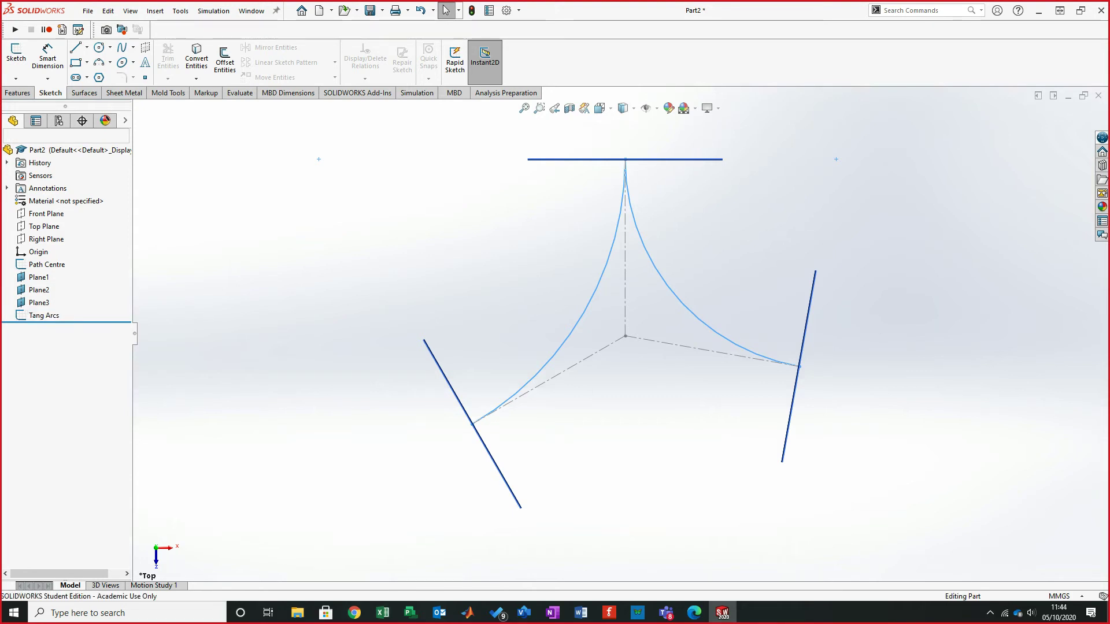
# - Group the Path Centre sketch, the three reference planes and the Tang Arcs sketch into a new folder named "Paths"
pyautogui.click(46, 264)
pyautogui.keyDown('shift'); pyautogui.click(44, 315); pyautogui.keyUp('shift')
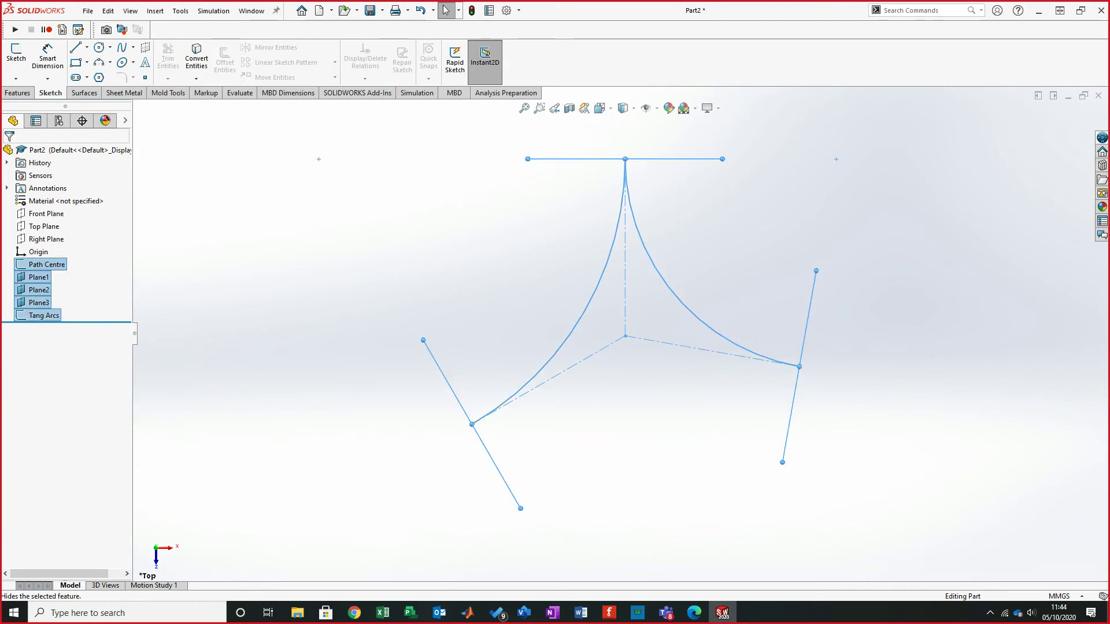
pyautogui.rightClick(44, 315)
pyautogui.click(93, 406)
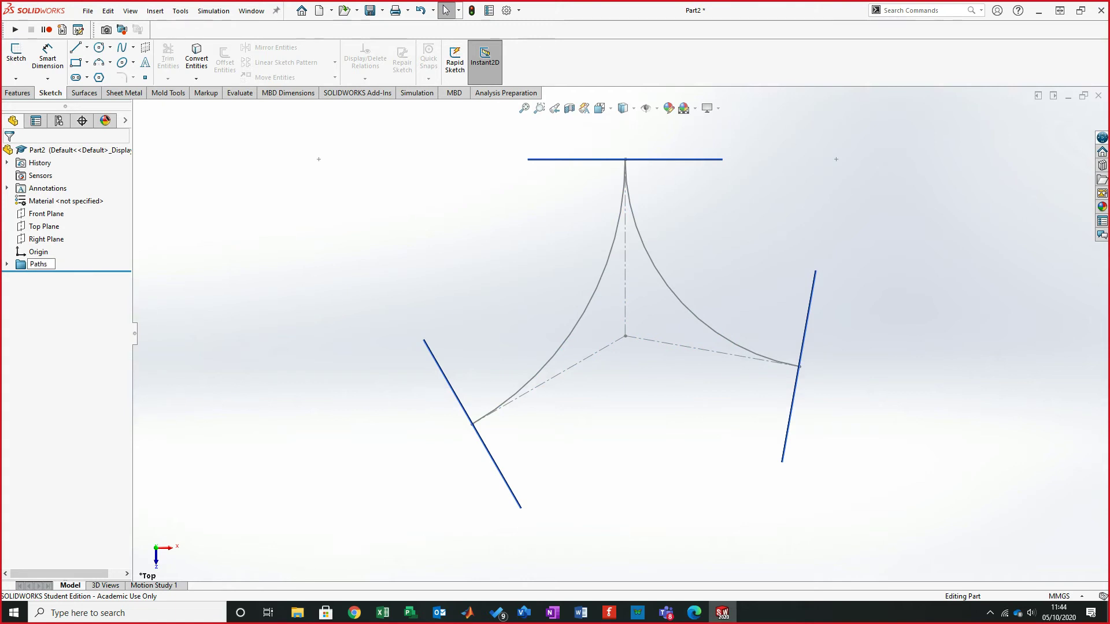
# - Start a sketch on Plane1 and draw a circle about 379 mm in diameter, centred on the sketch origin where the arcs meet
pyautogui.moveTo(636, 292); pyautogui.dragTo(640, 369, button='middle')
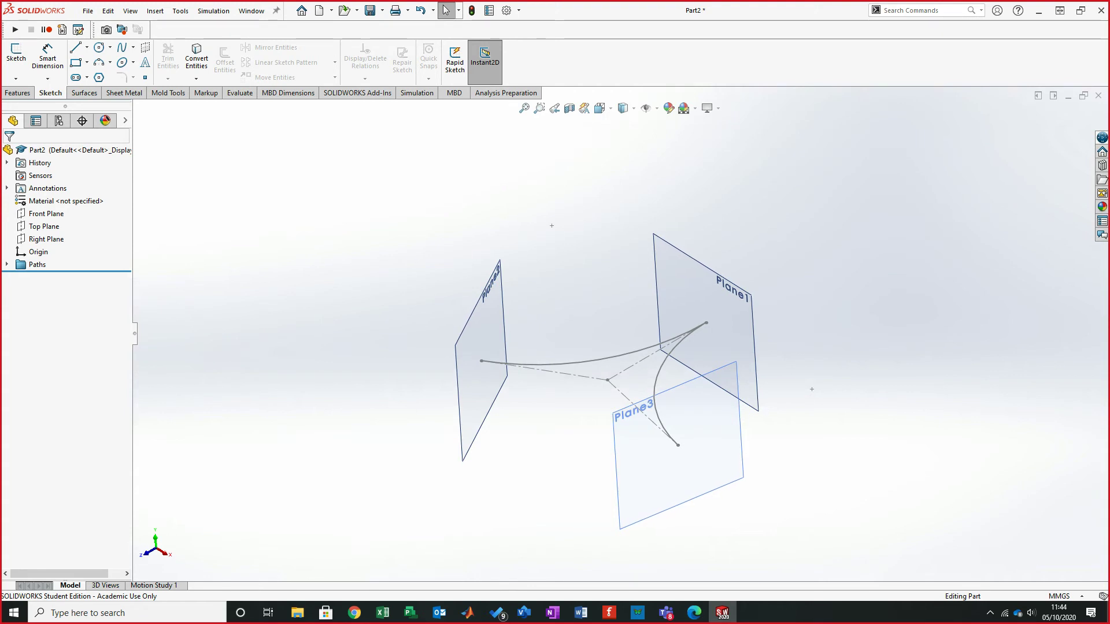
pyautogui.moveTo(637, 369); pyautogui.dragTo(523, 367, button='middle')
pyautogui.click(696, 287)
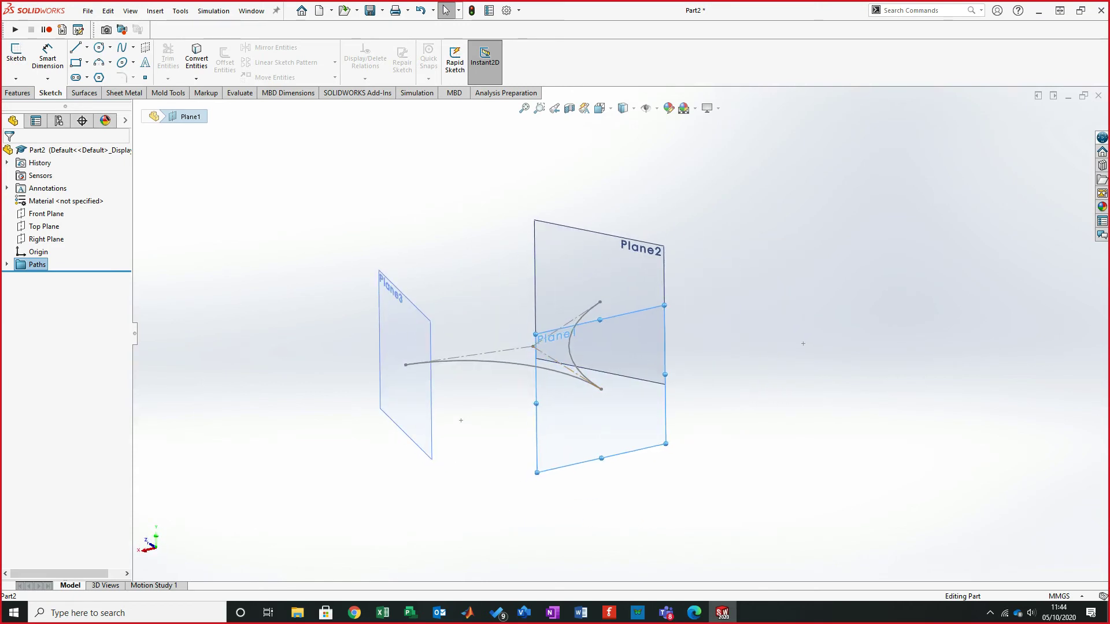
pyautogui.click(16, 54)
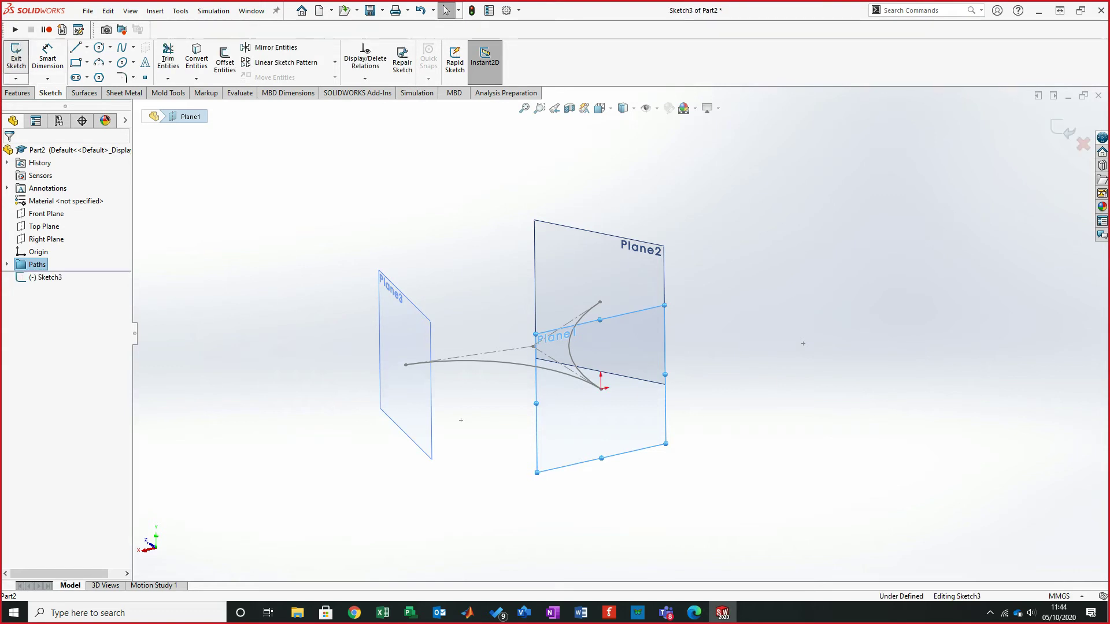
pyautogui.click(99, 48)
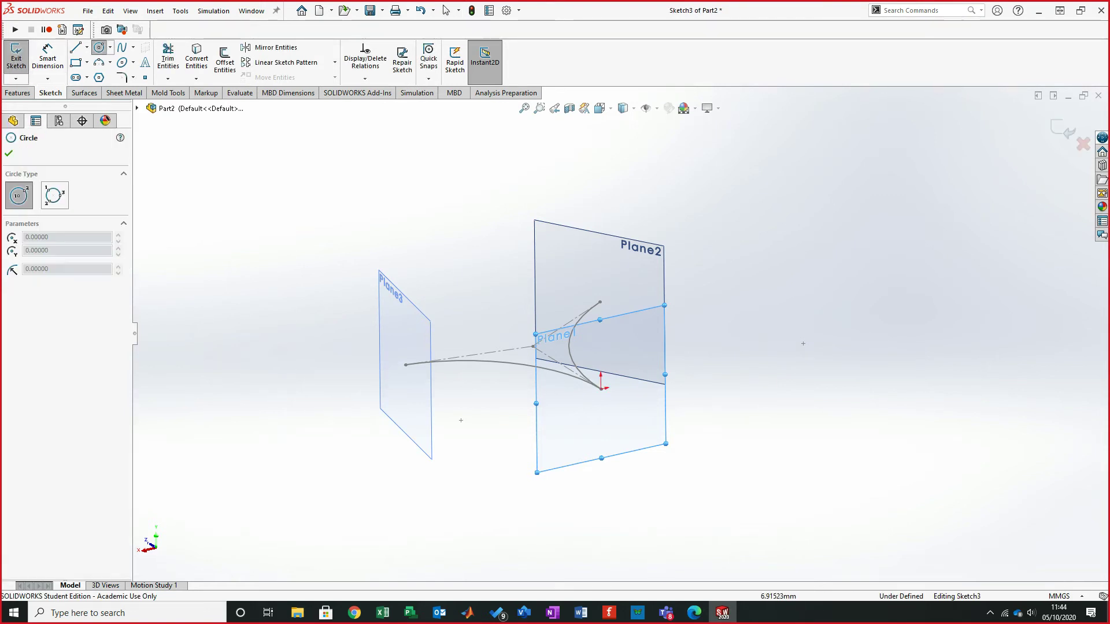
pyautogui.click(600, 388)
pyautogui.click(765, 418)
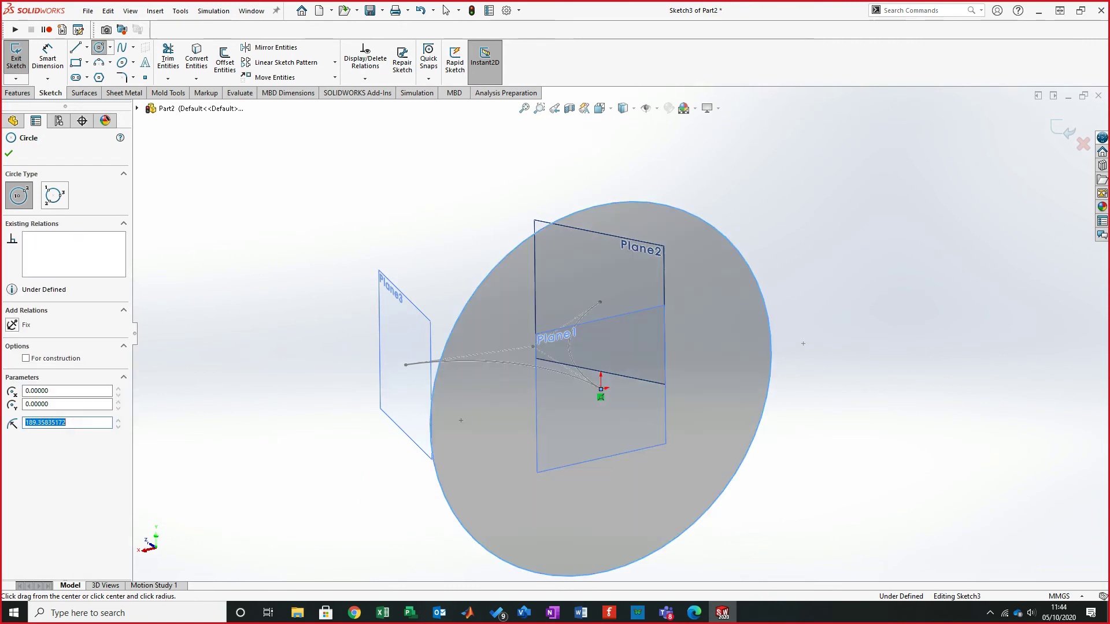
# - Dimension the circle on Plane1 to a diameter of 135 mm
pyautogui.click(47, 56)
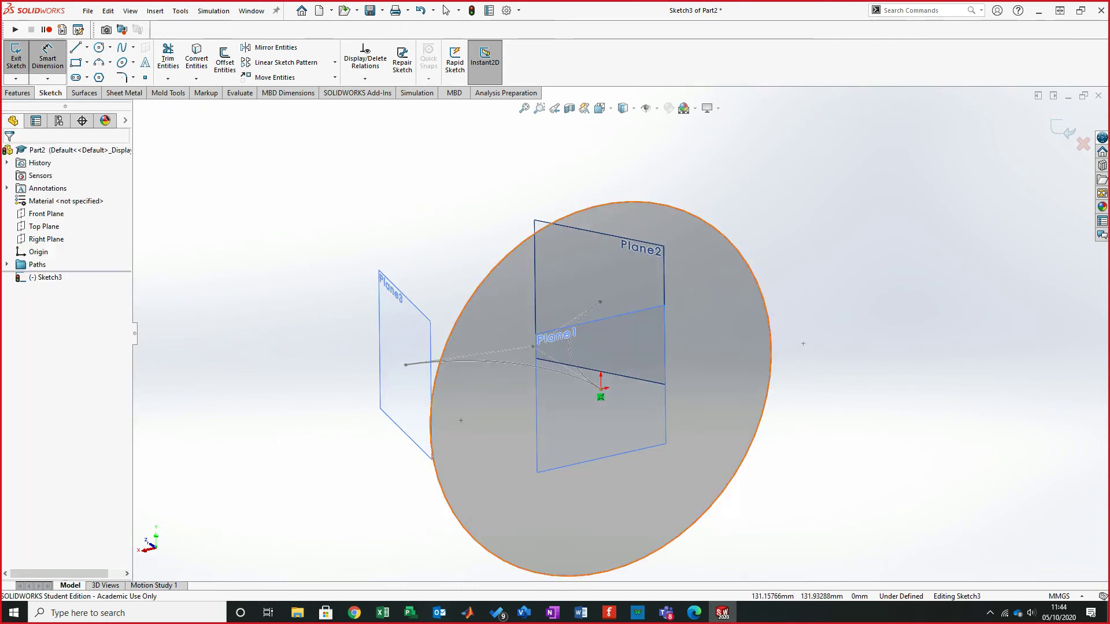
pyautogui.click(745, 255)
pyautogui.click(802, 344)
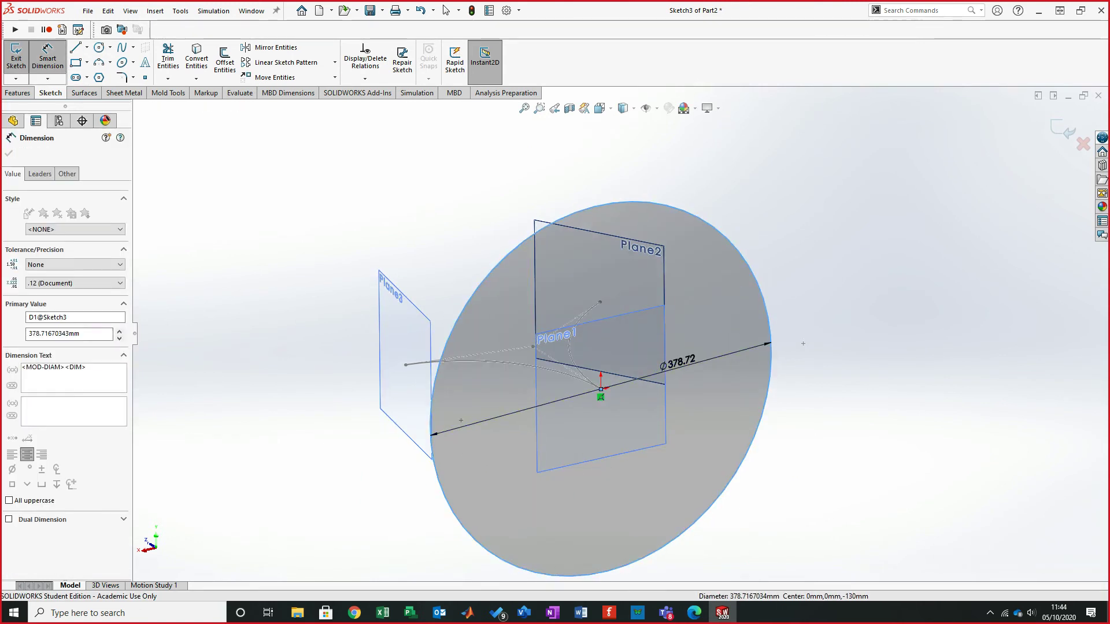
pyautogui.write('135')
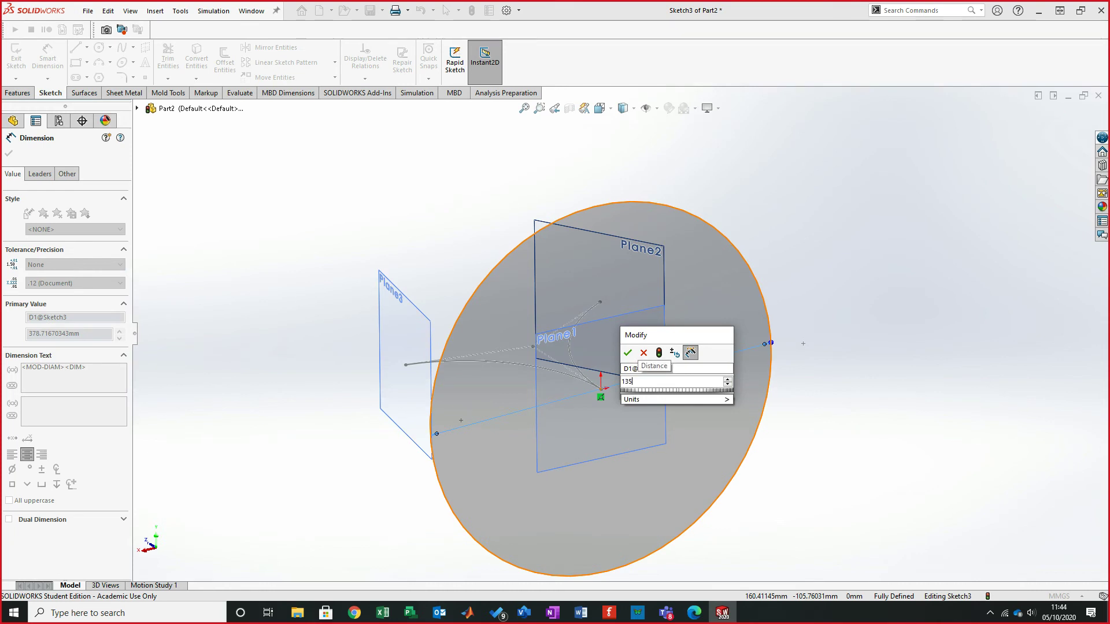
pyautogui.press('Return')
pyautogui.scroll(1, 619, 338)
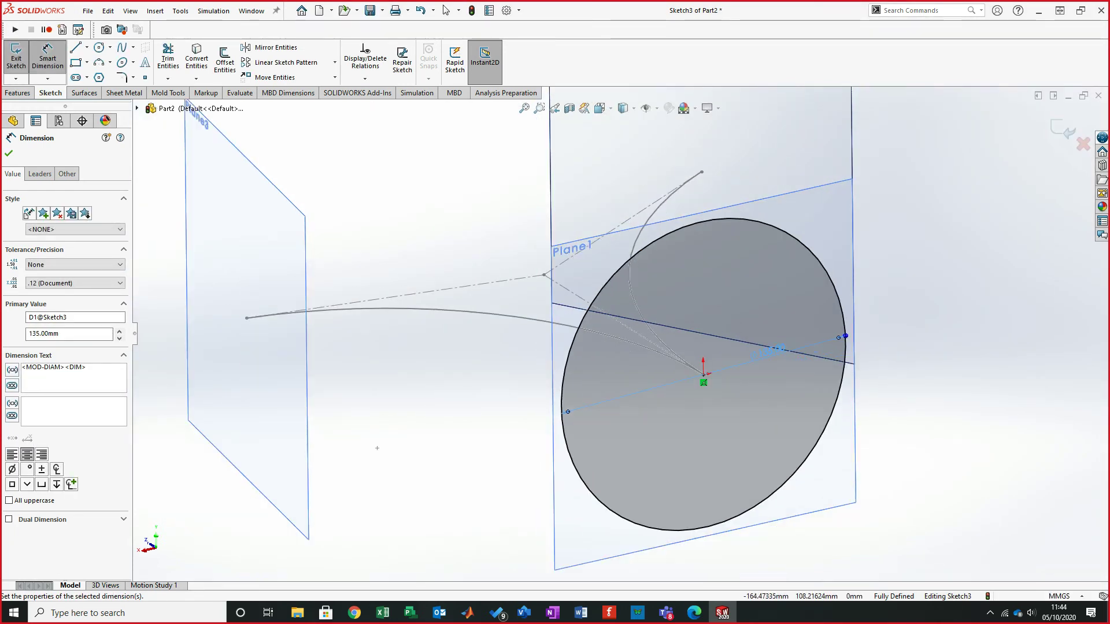
# - Draw a horizontal line through the circle's centre, joining its two opposite side quadrant points
pyautogui.hotkey('ctrl', '8')
pyautogui.press('f')
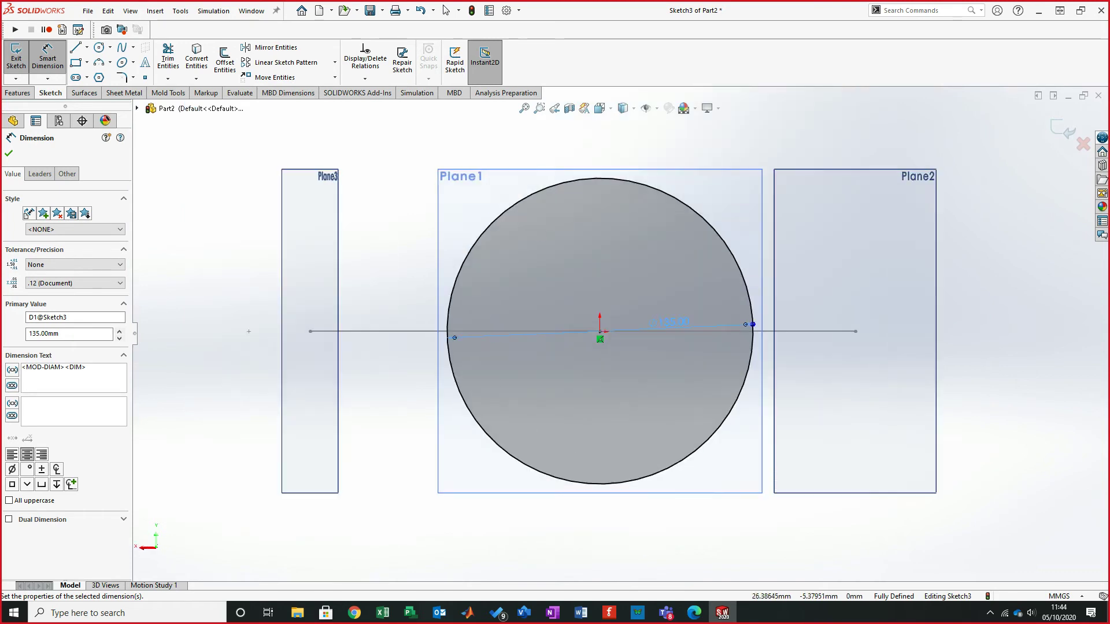
pyautogui.press('l')
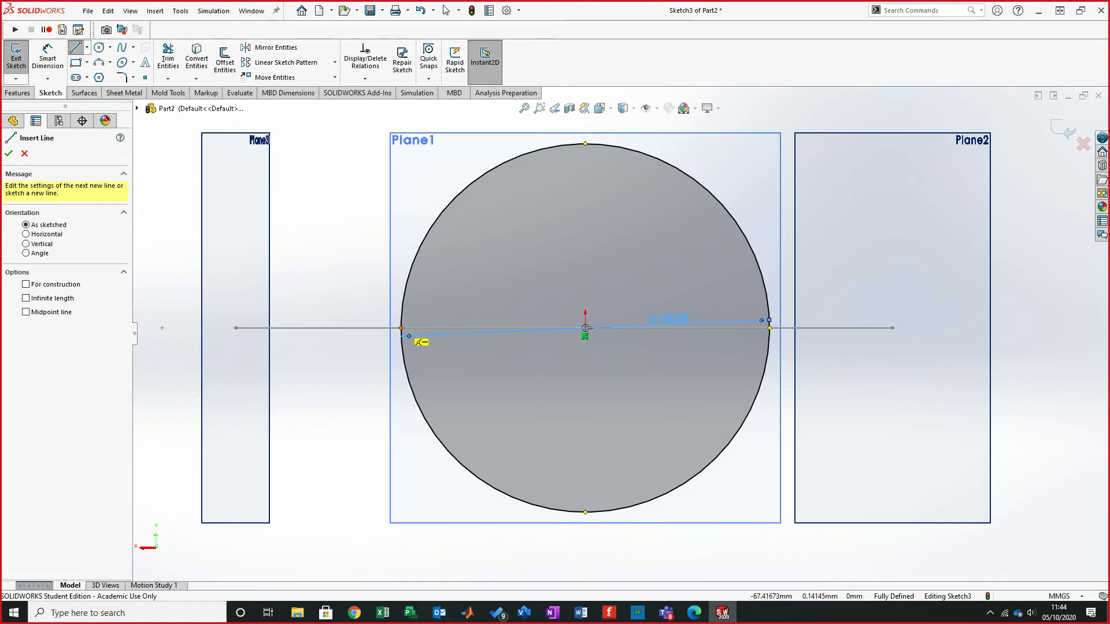
pyautogui.click(402, 329)
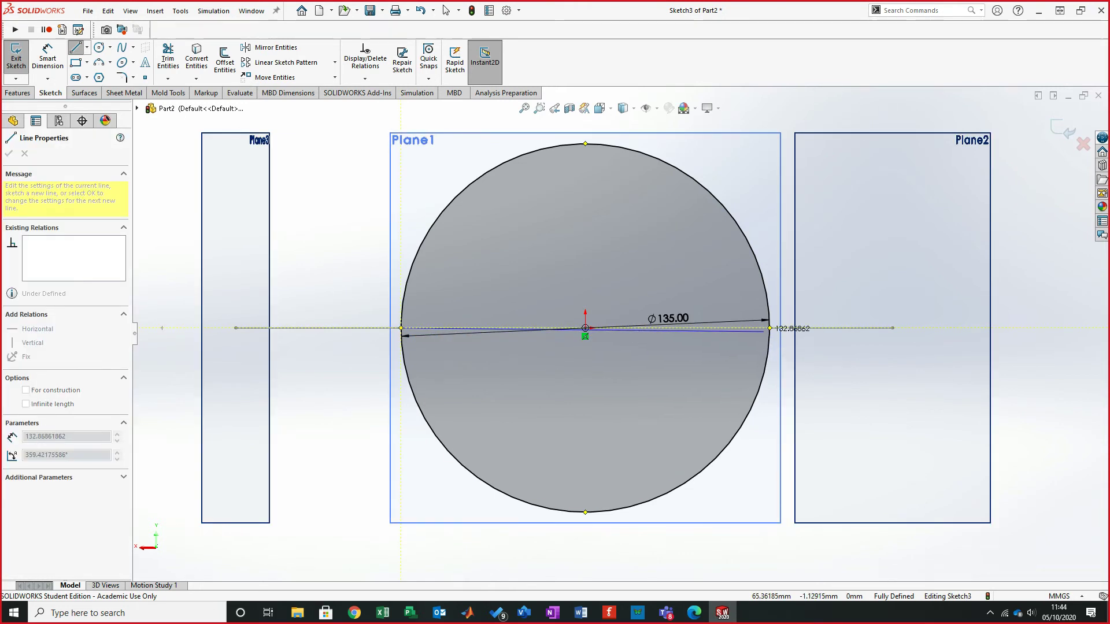
pyautogui.click(770, 328)
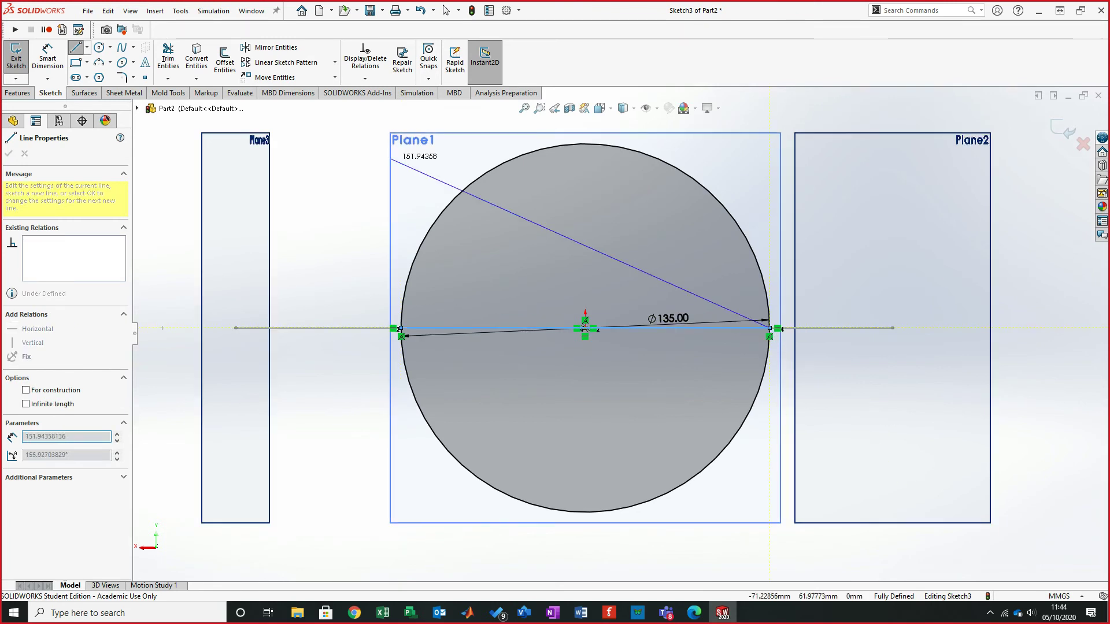
# - Trim away the lower half of the circle to leave a closed semicircle, and exit the sketch
pyautogui.click(167, 58)
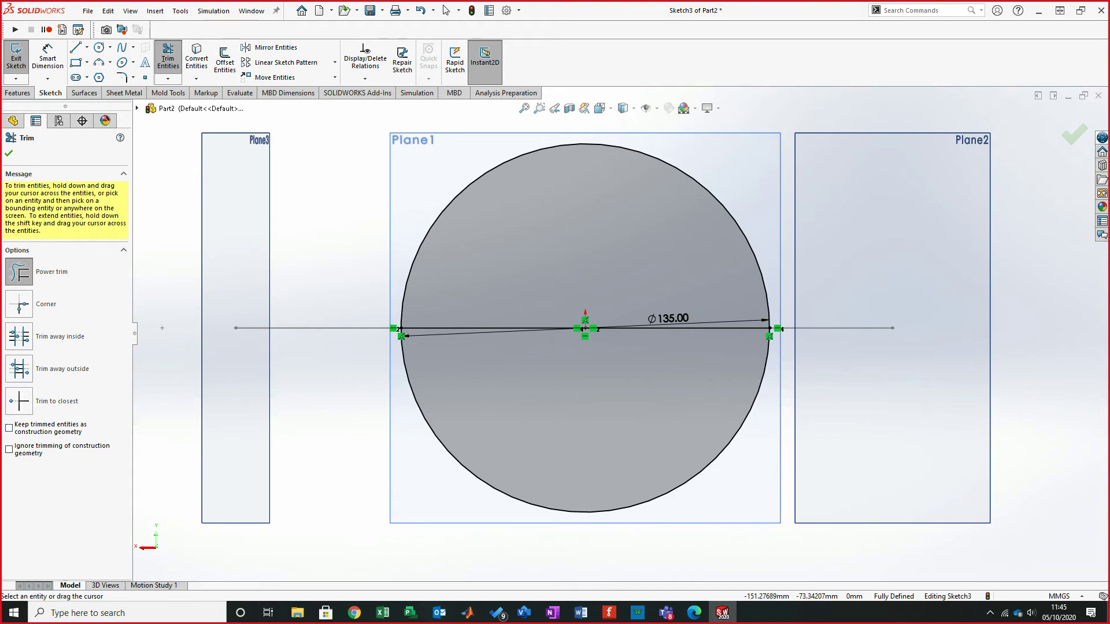
pyautogui.moveTo(813, 477)
pyautogui.mouseDown()
pyautogui.moveTo(622, 479)
pyautogui.moveTo(618, 520)
pyautogui.moveTo(604, 515)
pyautogui.mouseUp()
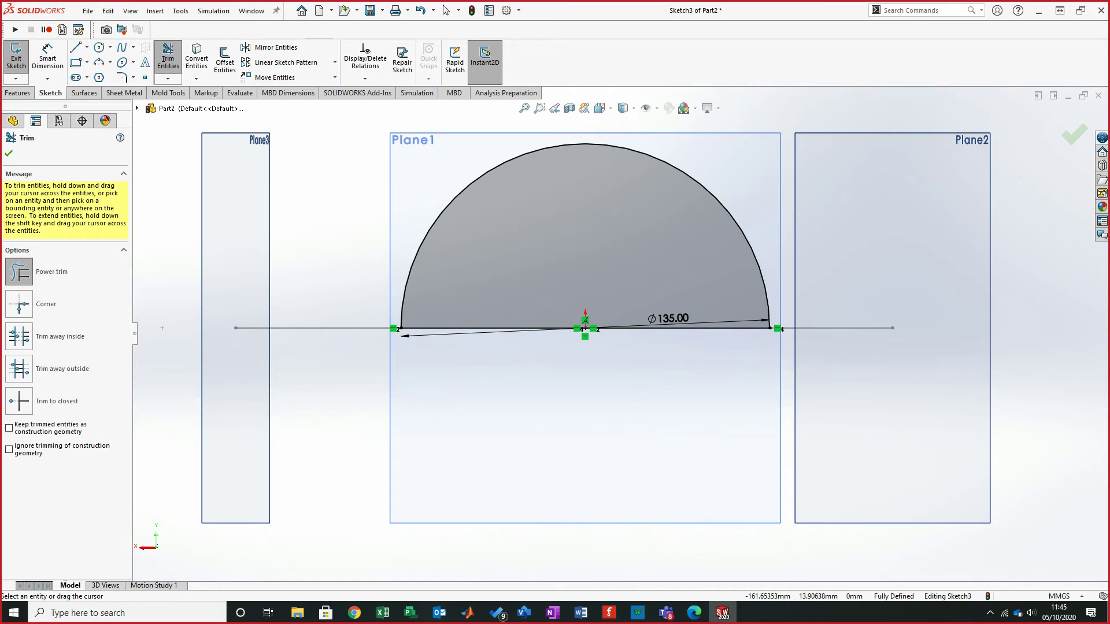
pyautogui.press('Escape')
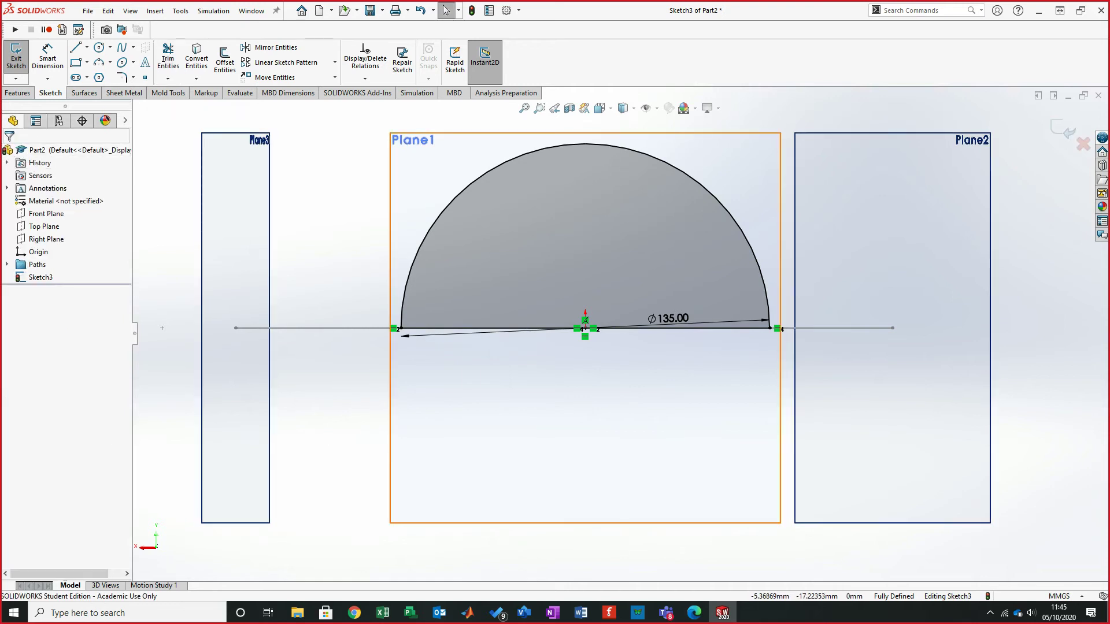
pyautogui.moveTo(572, 379); pyautogui.dragTo(641, 410, button='middle')
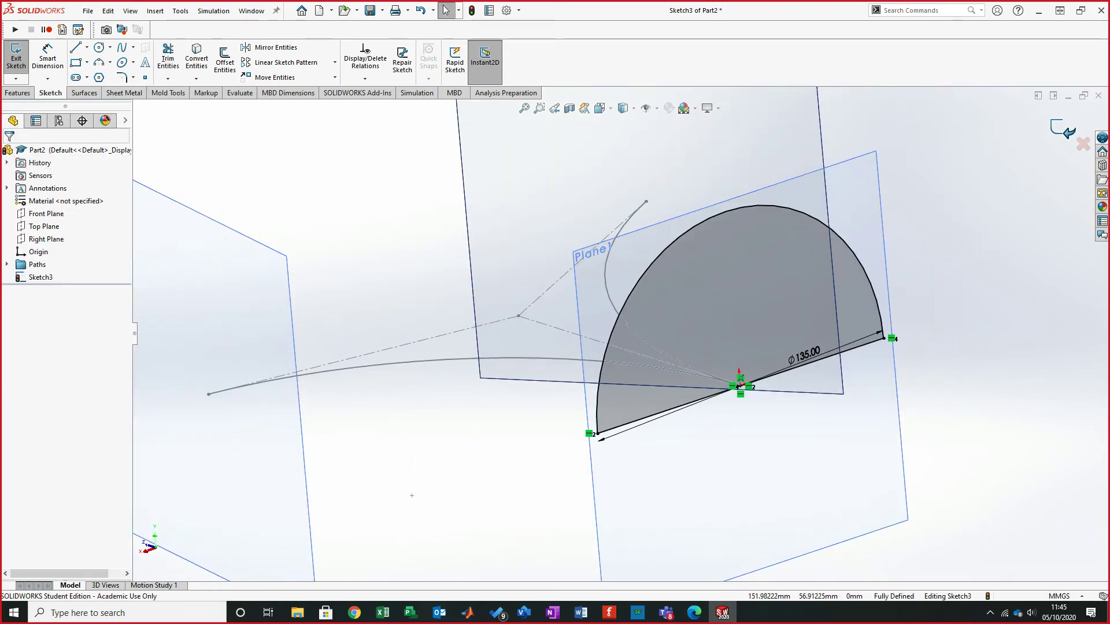
pyautogui.hotkey('ctrl', 'b')
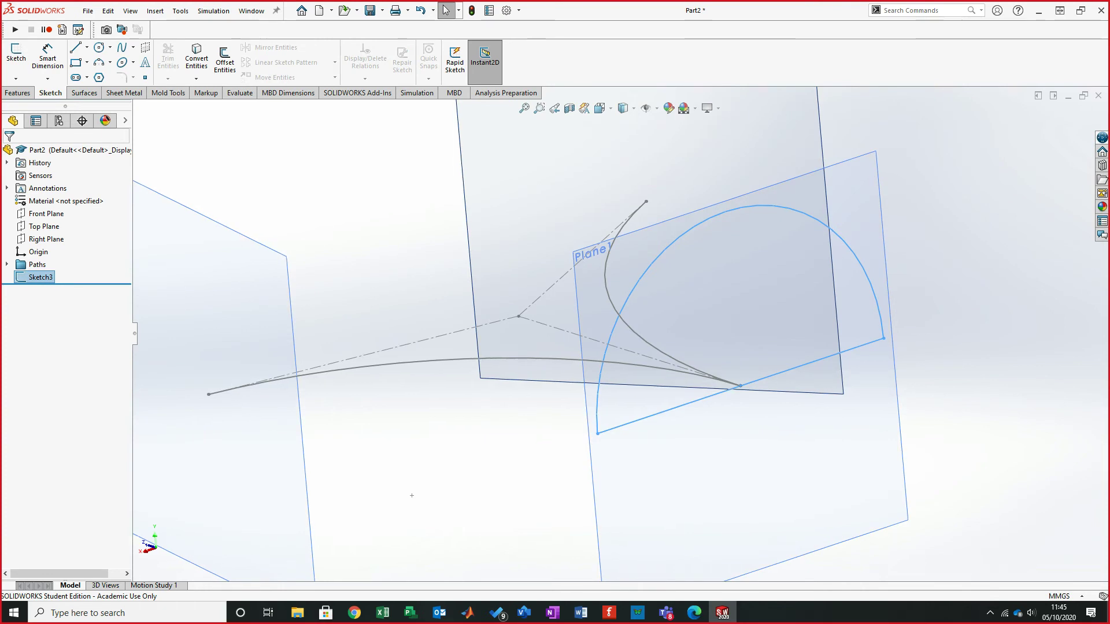
# - Start a sketch on Plane2 and draw a corner rectangle about 123 by 39 mm above the origin
pyautogui.moveTo(411, 498); pyautogui.dragTo(233, 469, button='middle')
pyautogui.moveTo(538, 267); pyautogui.dragTo(567, 276, button='middle')
pyautogui.click(837, 180)
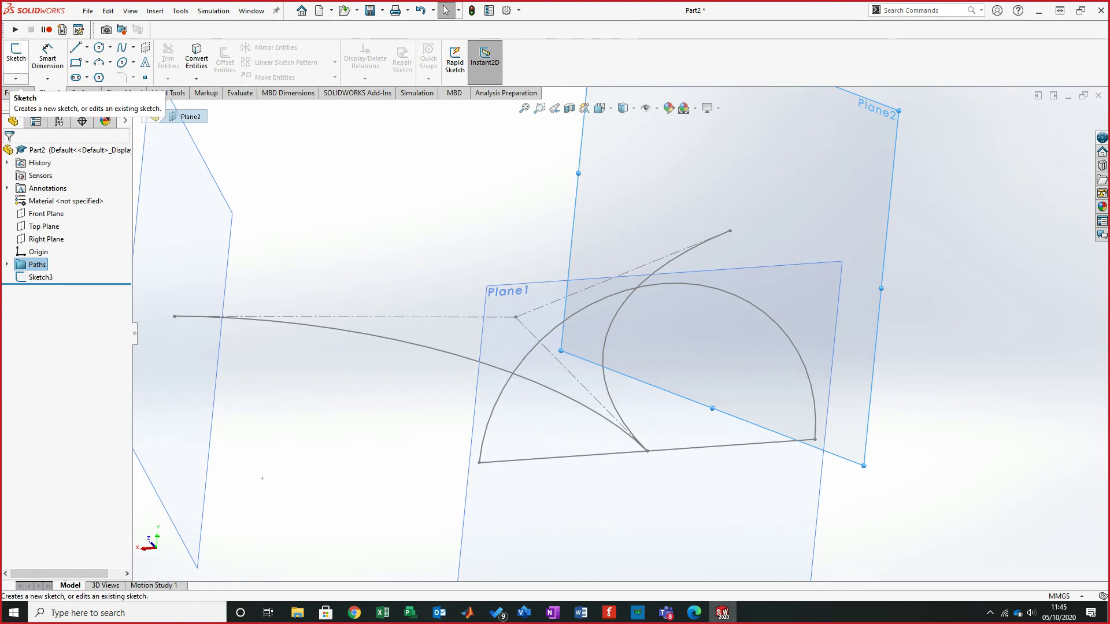
pyautogui.click(16, 55)
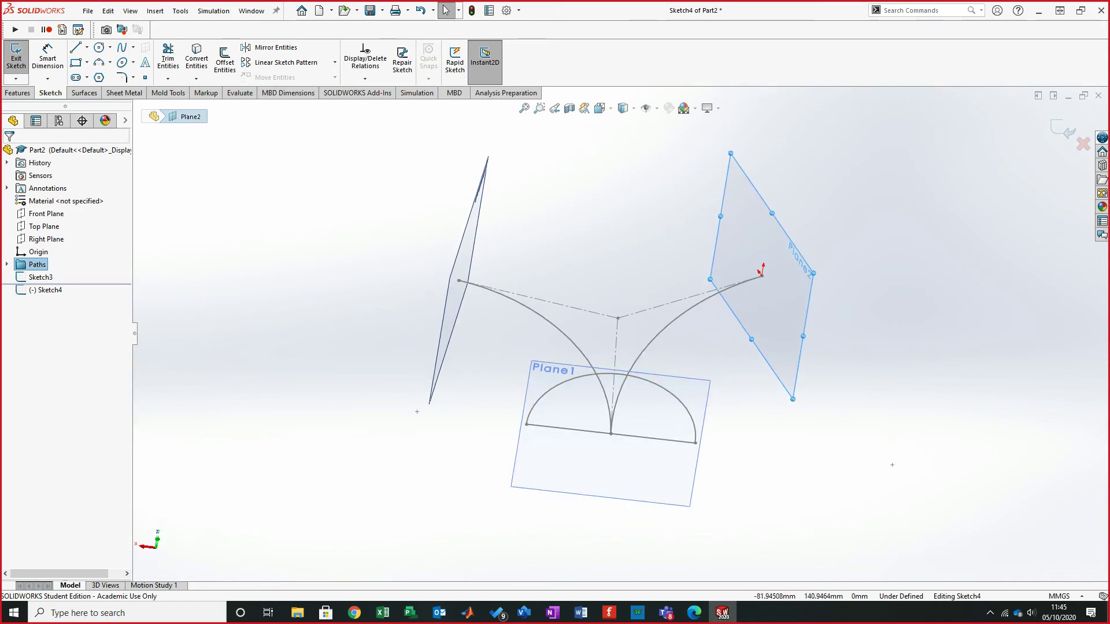
pyautogui.hotkey('ctrl', '8')
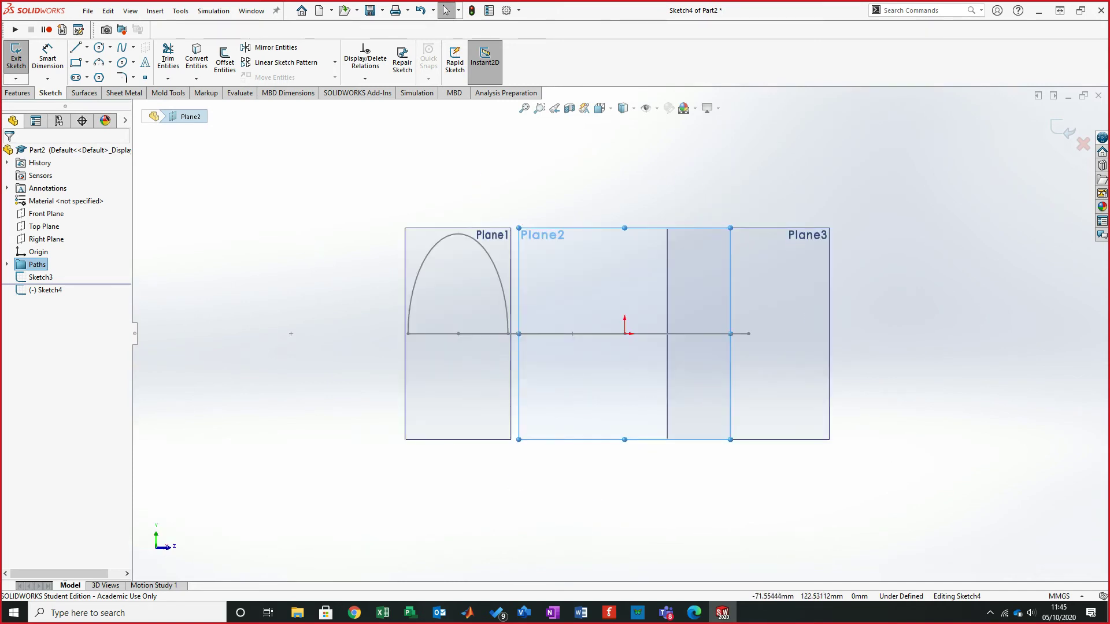
pyautogui.click(75, 63)
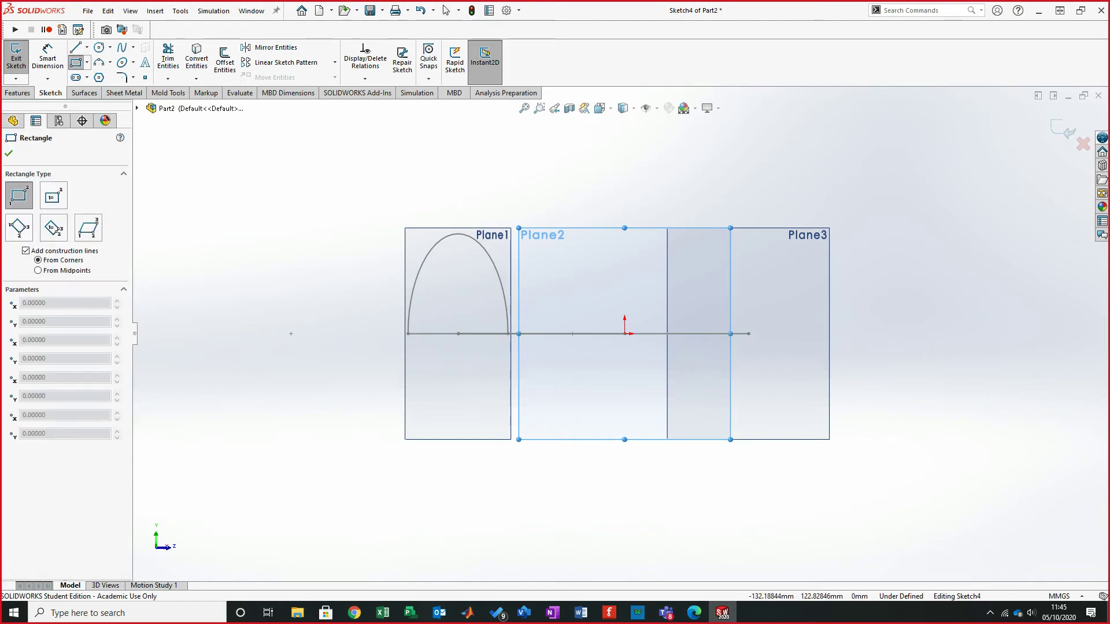
pyautogui.moveTo(396, 141); pyautogui.dragTo(578, 198)
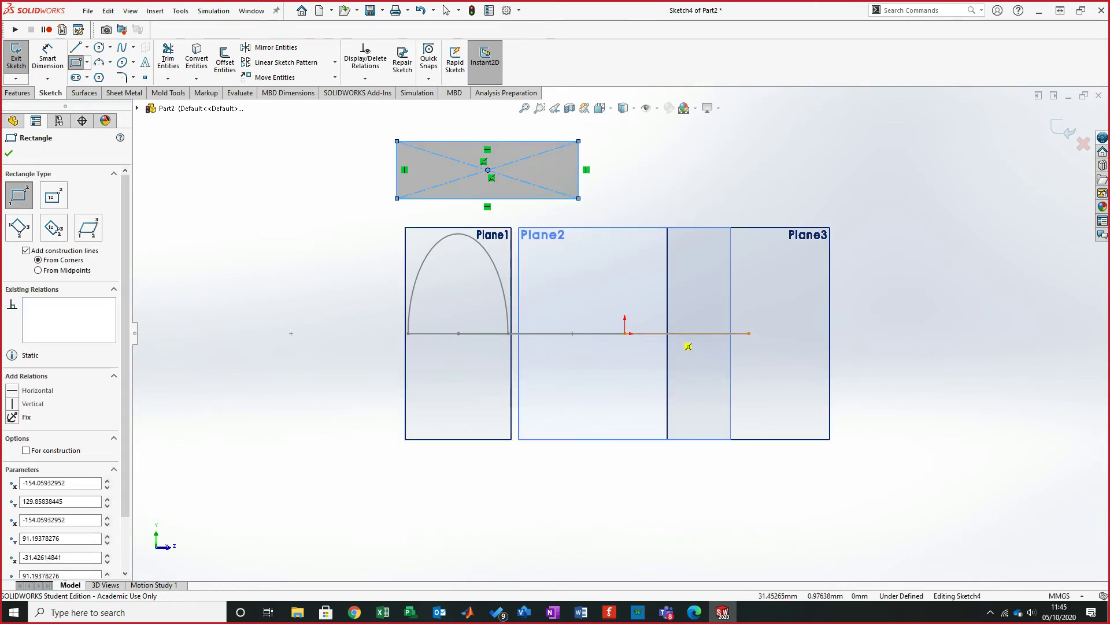
pyautogui.press('Escape')
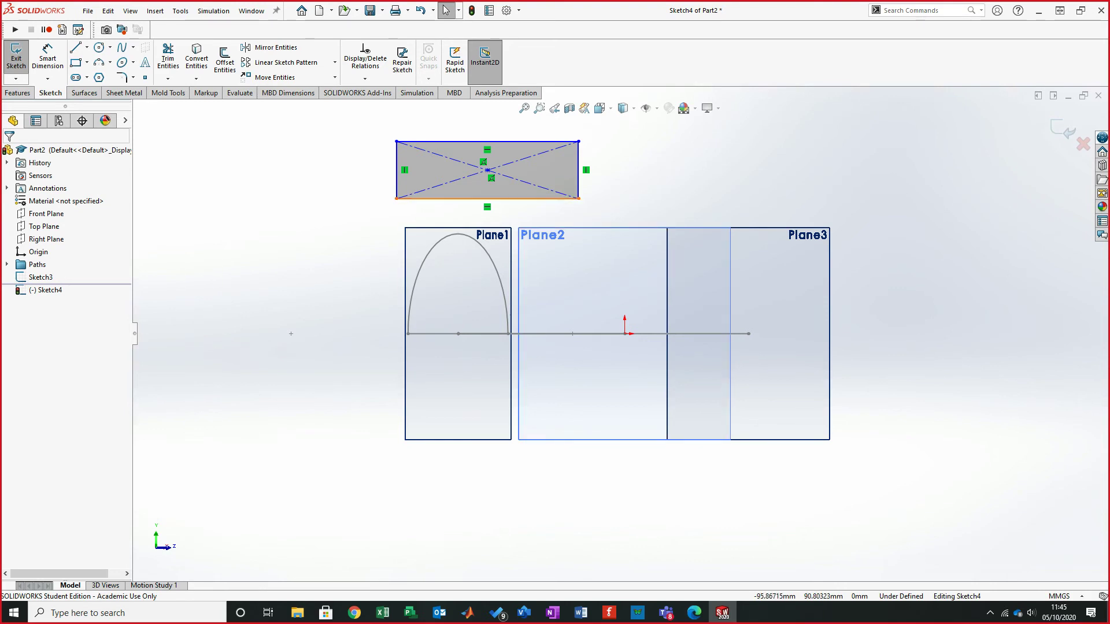
# - Add a midpoint relation between the rectangle's lower edge and the sketch origin
pyautogui.click(487, 198)
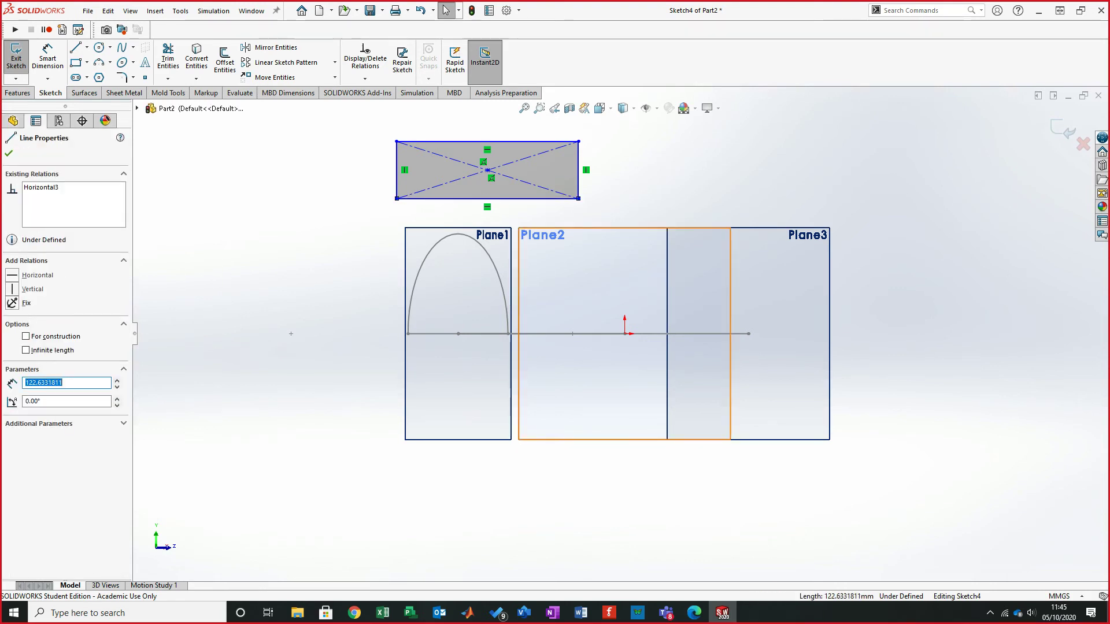
pyautogui.keyDown('ctrl'); pyautogui.click(624, 334); pyautogui.keyUp('ctrl')
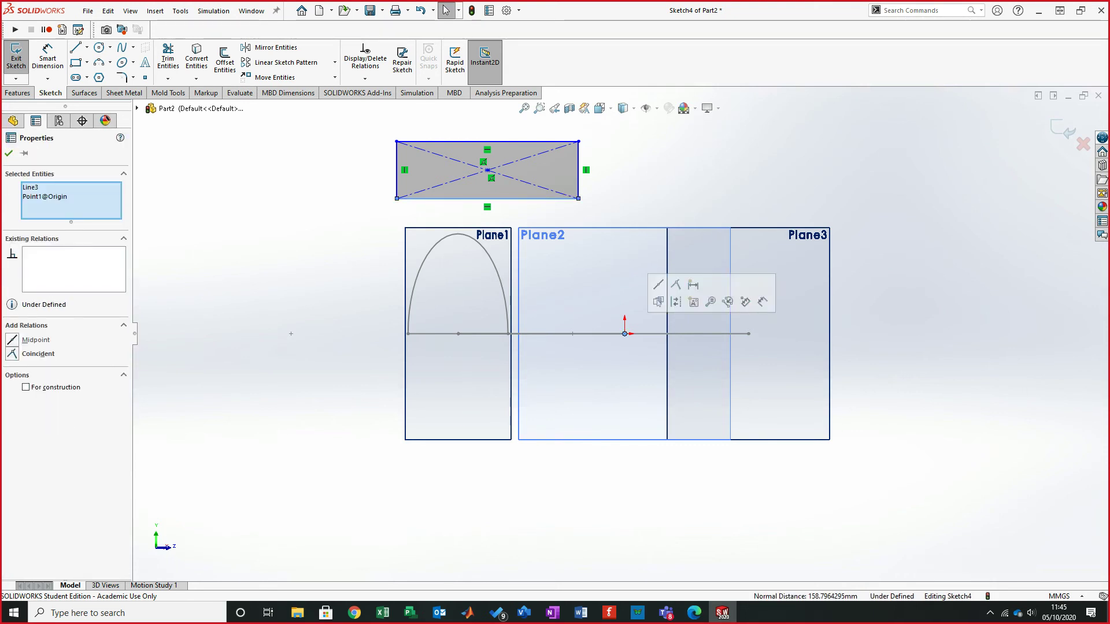
pyautogui.click(12, 340)
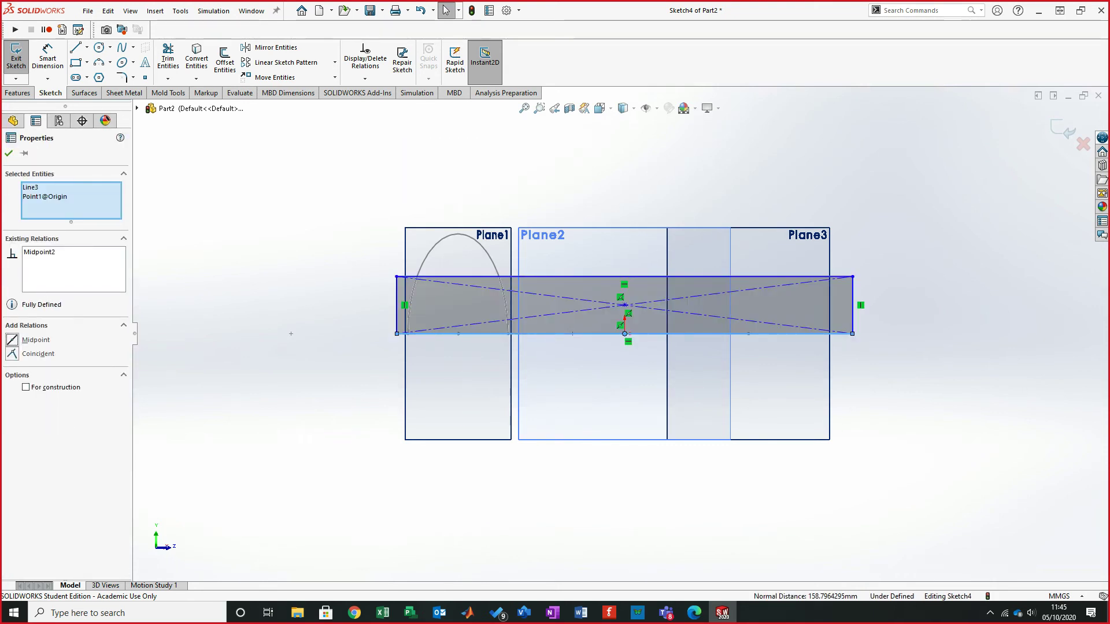
pyautogui.press('Escape')
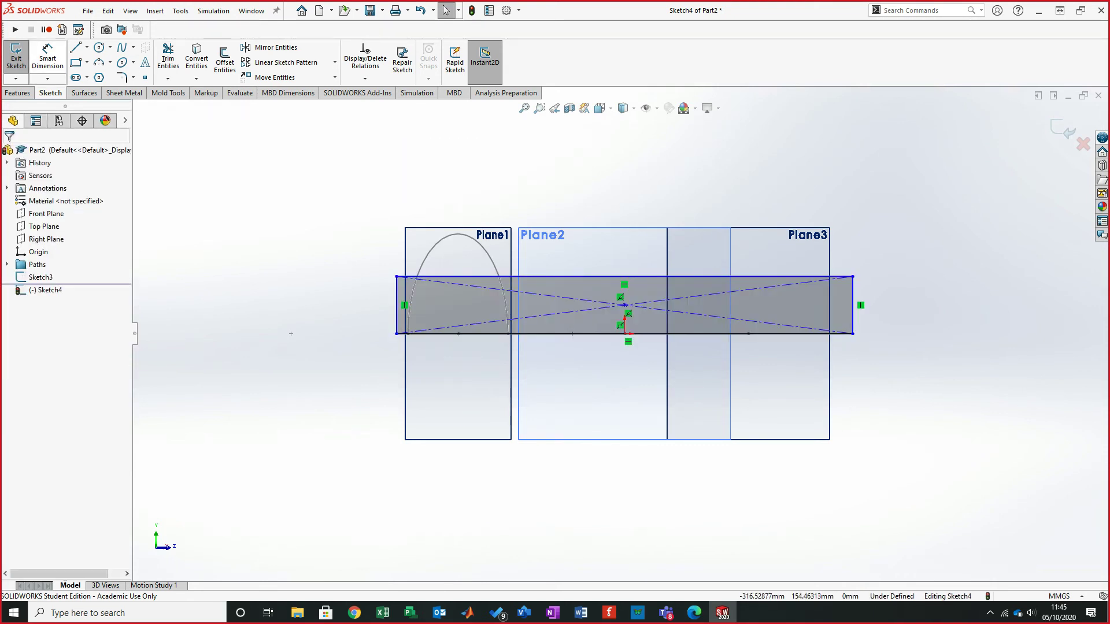
# - Dimension the rectangle's upper edge to a width of 45 mm
pyautogui.click(48, 57)
pyautogui.click(623, 276)
pyautogui.click(610, 182)
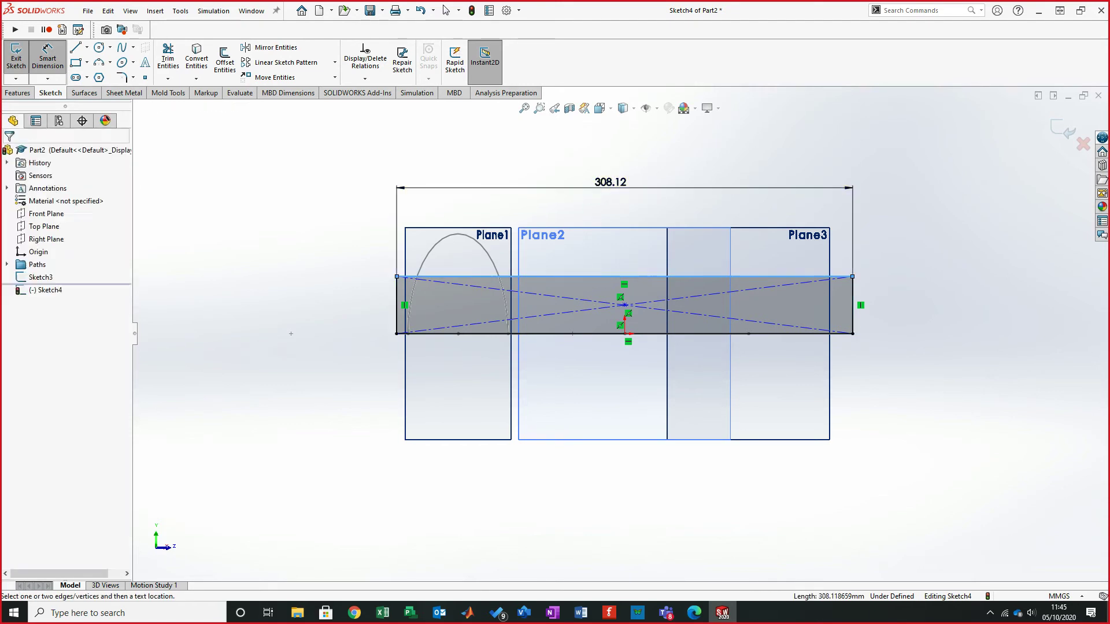
pyautogui.click(610, 184)
pyautogui.write('45')
pyautogui.press('Return')
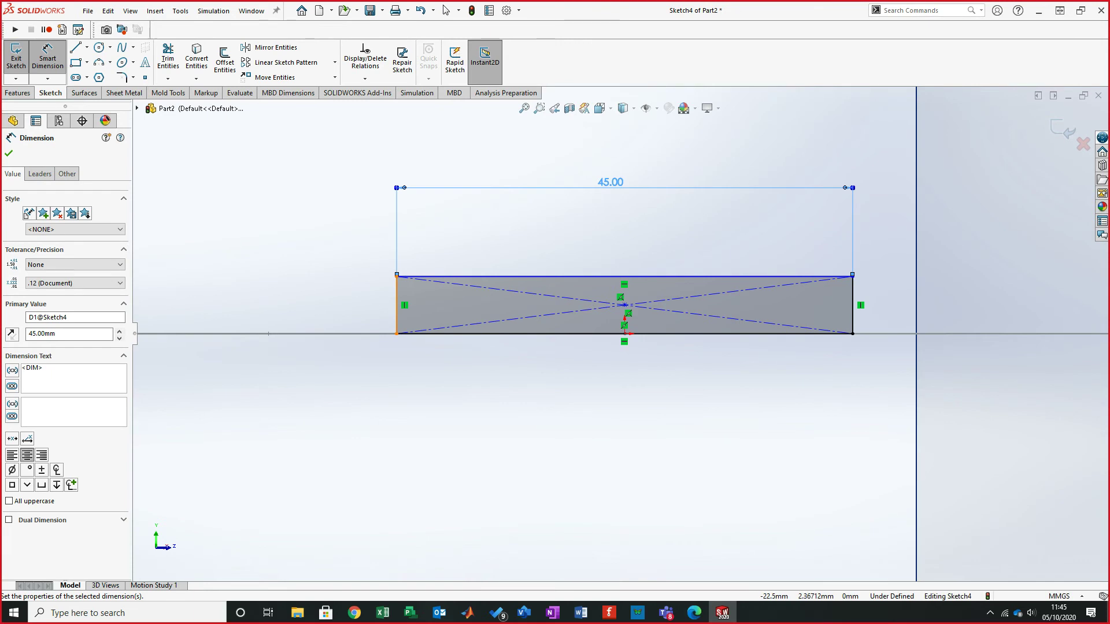
# - Dimension the rectangle's vertical side to a height of 45 mm
pyautogui.click(397, 310)
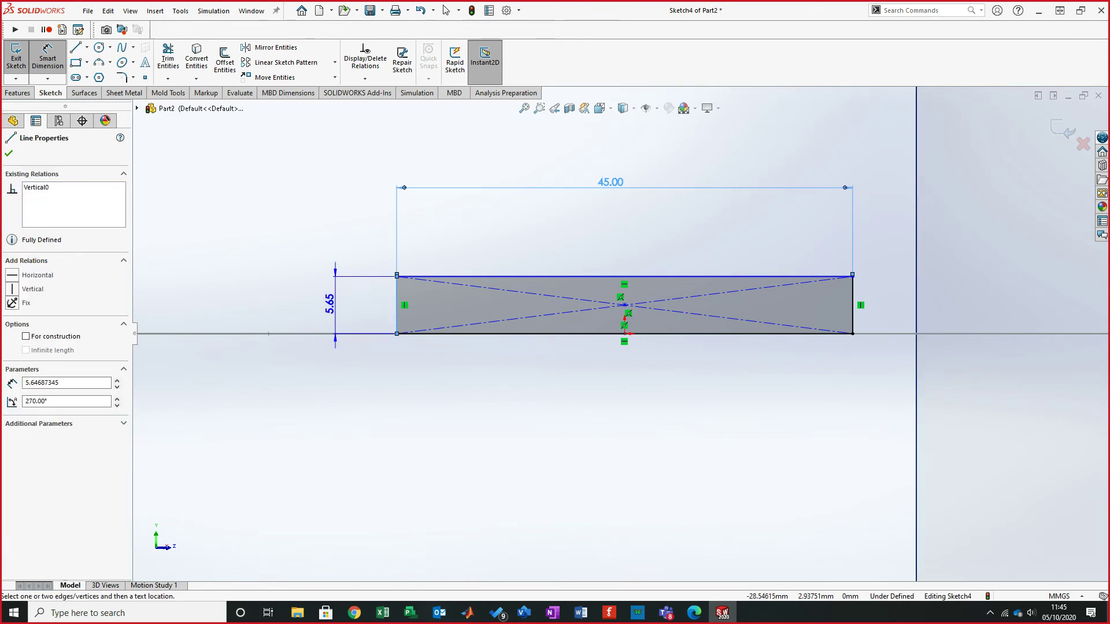
pyautogui.click(331, 305)
pyautogui.write('45')
pyautogui.press('Return')
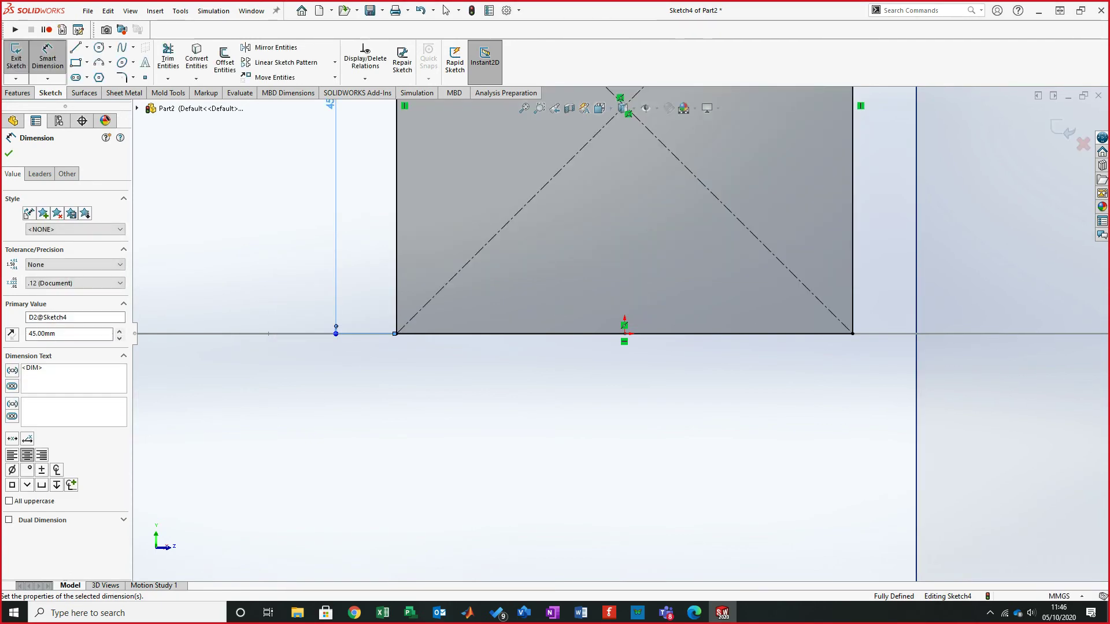
pyautogui.scroll(9, 621, 334)
pyautogui.scroll(-3, 642, 131)
pyautogui.press('Escape')
# - Set the rectangle's width dimension to 75 mm and exit the Plane2 sketch
pyautogui.click(603, 294)
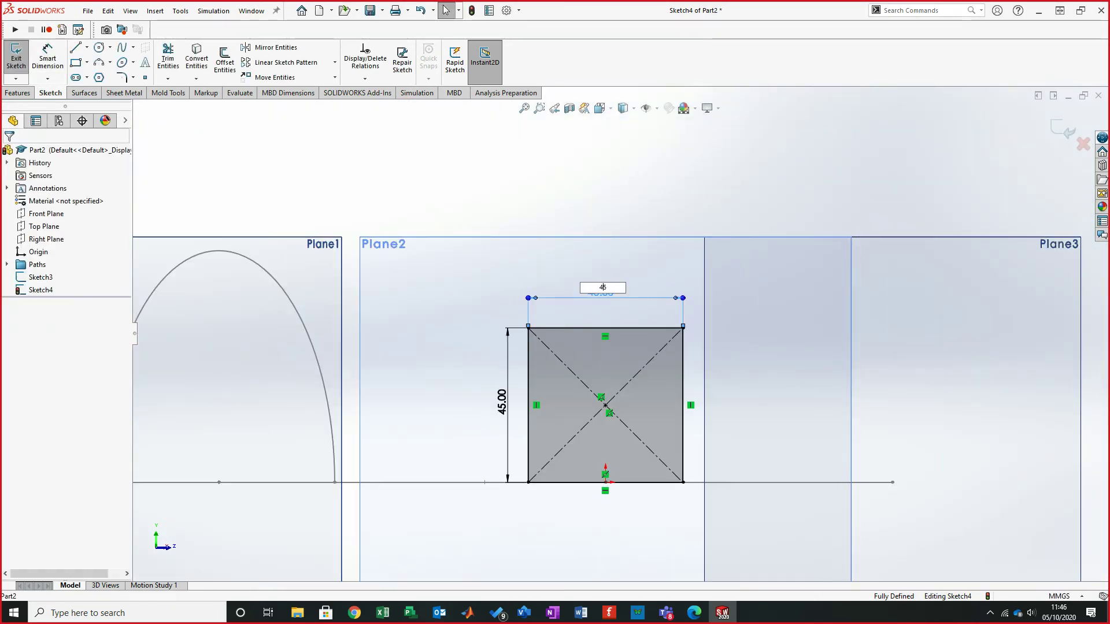
pyautogui.doubleClick(602, 287)
pyautogui.press('Return')
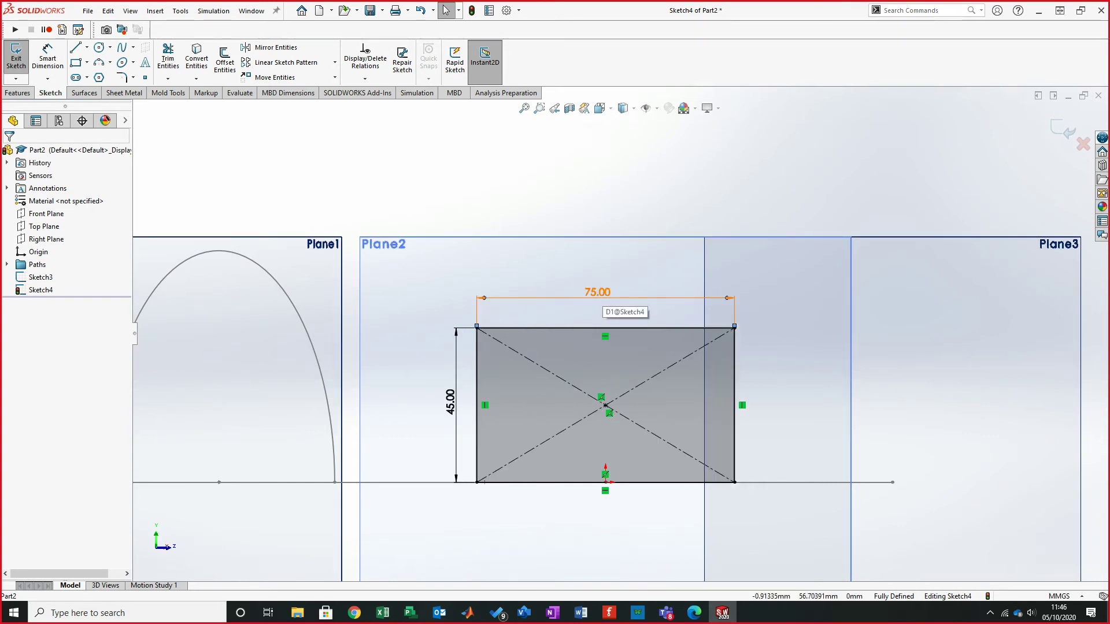
pyautogui.scroll(-2, 612, 324)
pyautogui.scroll(-1, 602, 296)
pyautogui.click(1063, 129)
pyautogui.press('Escape')
pyautogui.moveTo(574, 369)
pyautogui.mouseDown(button='middle')
pyautogui.moveTo(532, 367)
pyautogui.moveTo(465, 315)
pyautogui.mouseUp(button='middle')
pyautogui.moveTo(690, 303)
pyautogui.mouseDown(button='middle')
pyautogui.moveTo(490, 287)
pyautogui.moveTo(508, 321)
pyautogui.moveTo(528, 317)
pyautogui.moveTo(458, 238)
pyautogui.moveTo(456, 252)
pyautogui.mouseUp(button='middle')
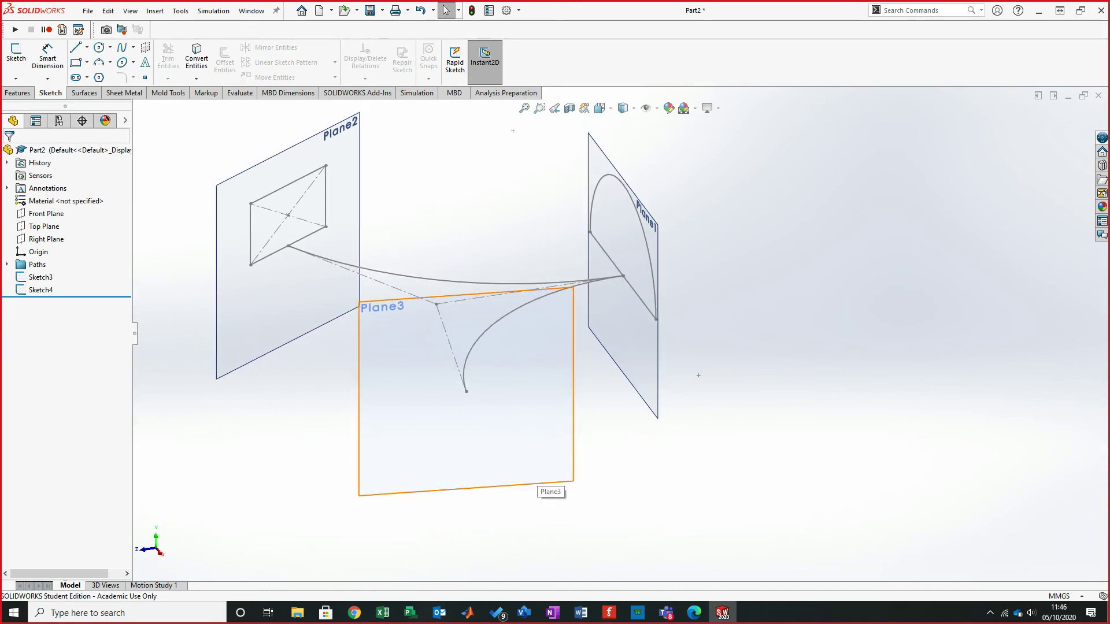
# - Start a sketch on Plane3 and draw an ellipse centred on the origin, with semi-axes of about 59 mm horizontally and 36 mm vertically
pyautogui.moveTo(459, 253); pyautogui.dragTo(456, 253, button='middle')
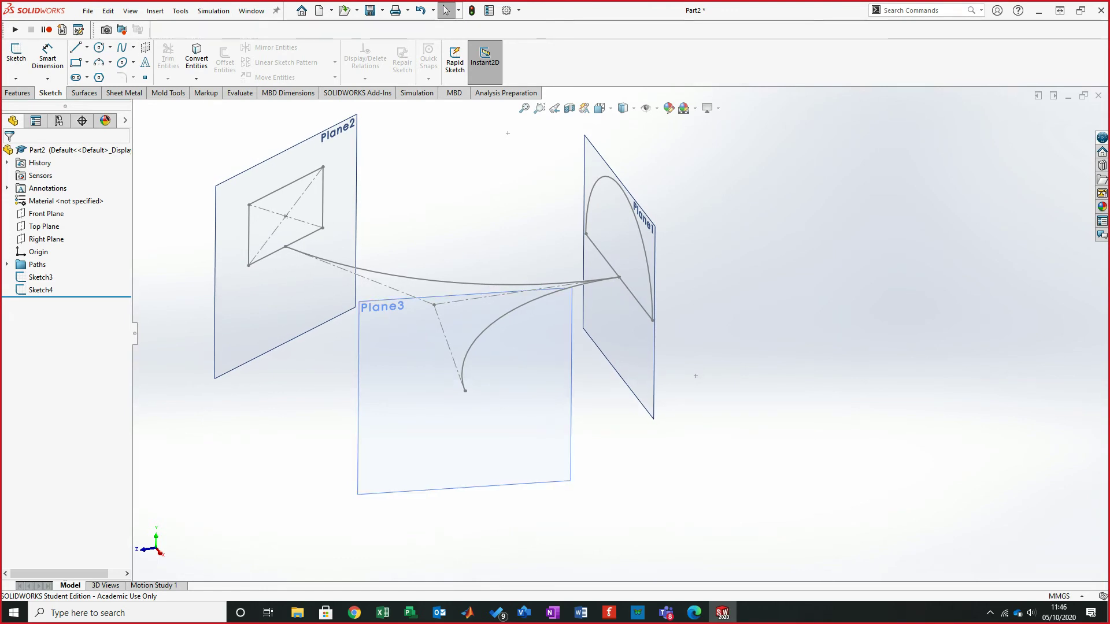
pyautogui.click(413, 388)
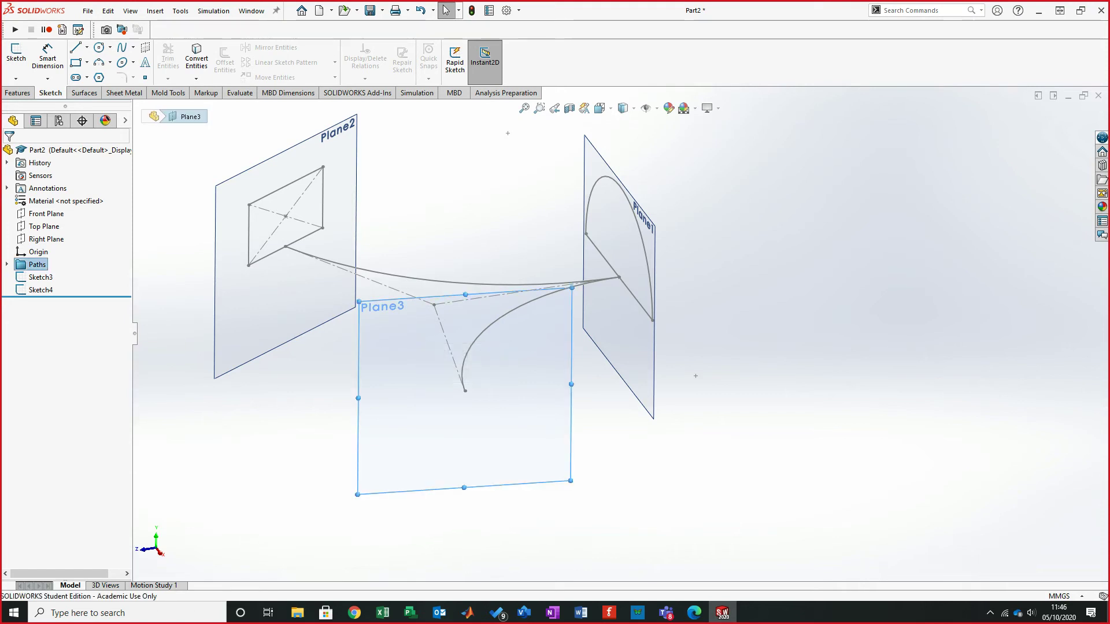
pyautogui.click(17, 58)
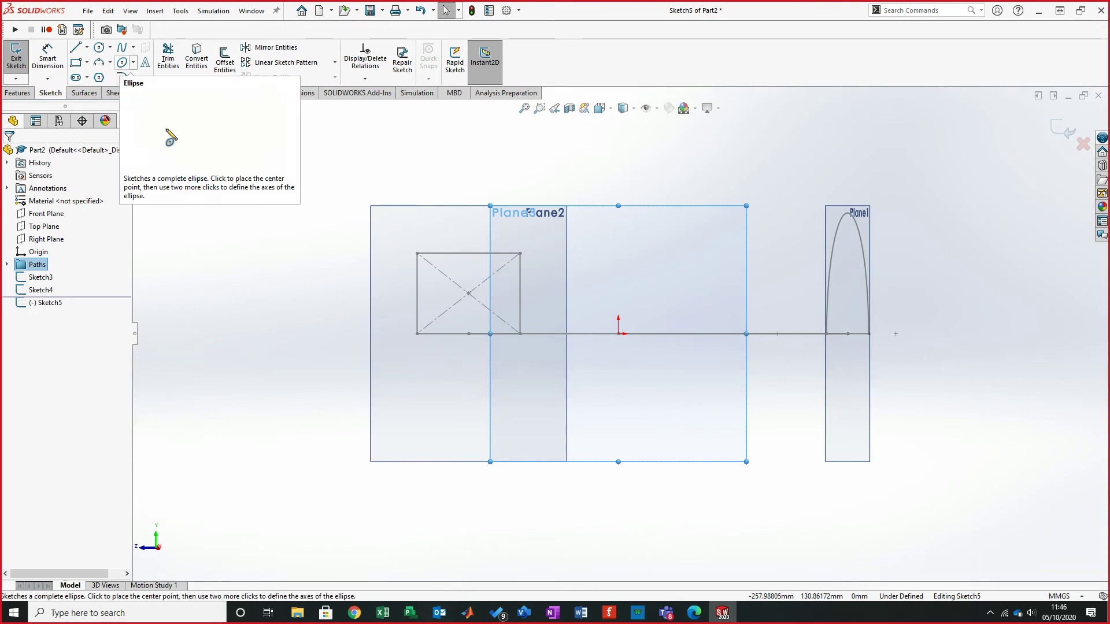
pyautogui.click(133, 62)
pyautogui.click(145, 77)
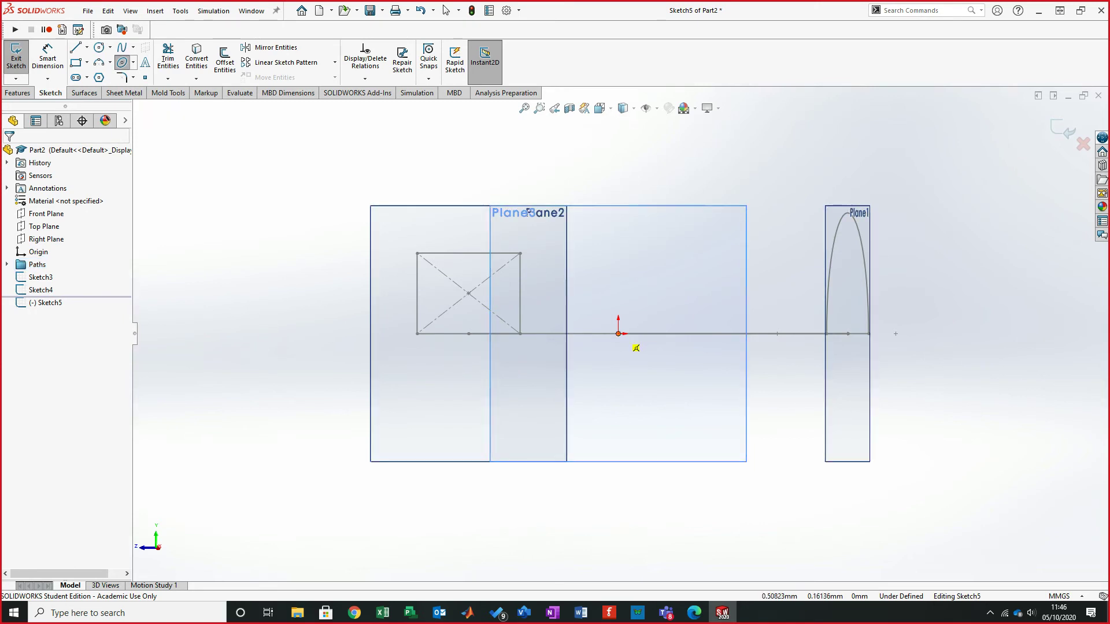
pyautogui.click(618, 334)
pyautogui.click(725, 334)
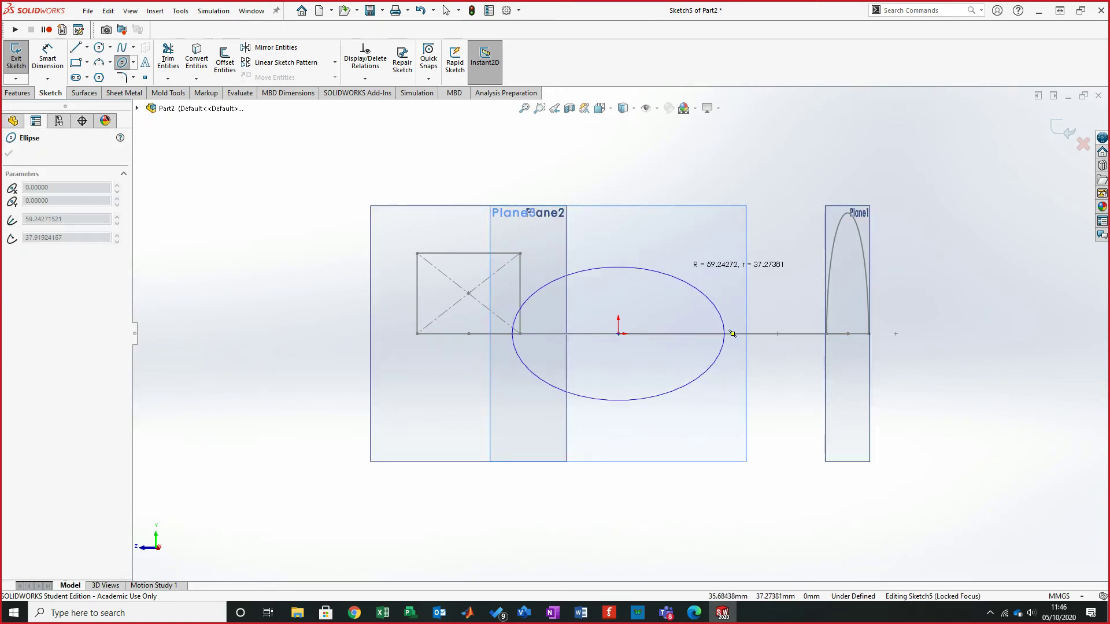
pyautogui.click(618, 269)
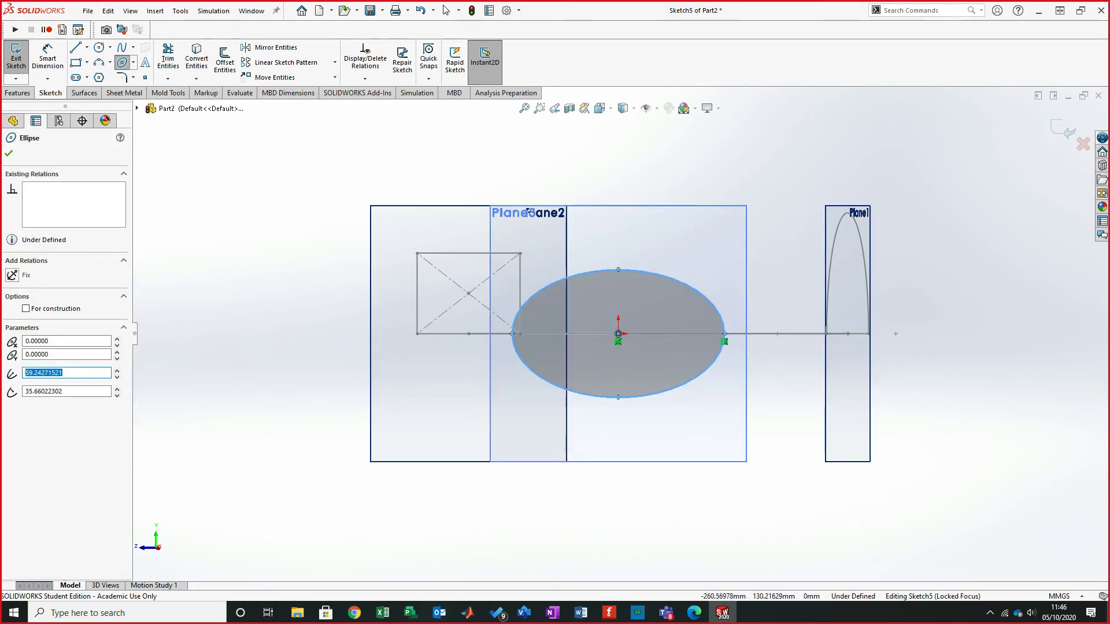
# - Draw a horizontal line across the ellipse's full width through the origin and trim away the lower half of the ellipse
pyautogui.press('l')
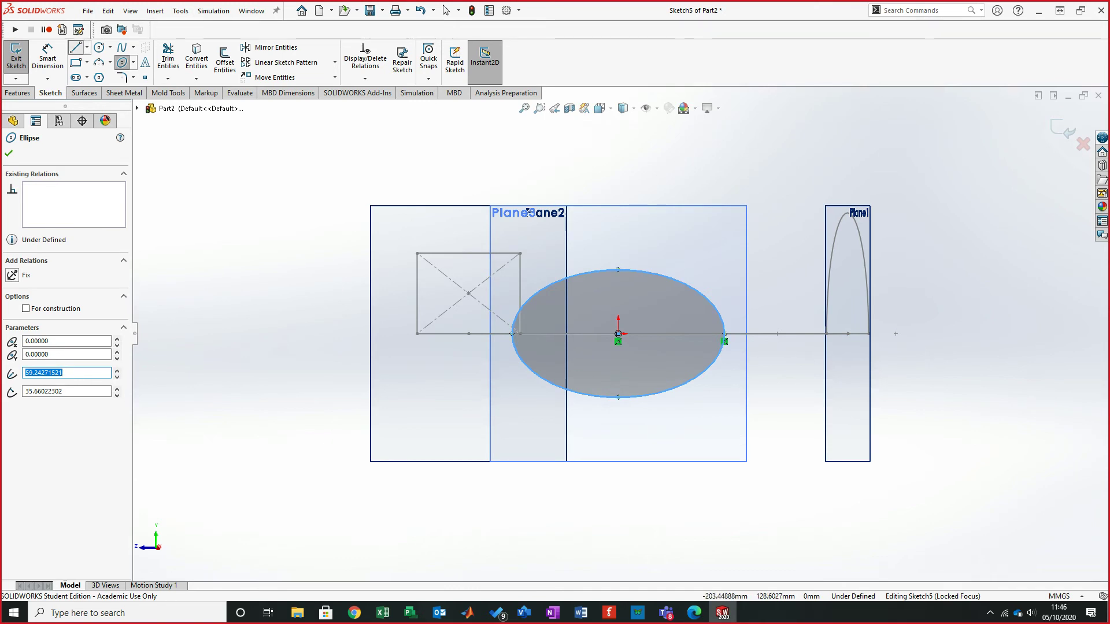
pyautogui.click(511, 334)
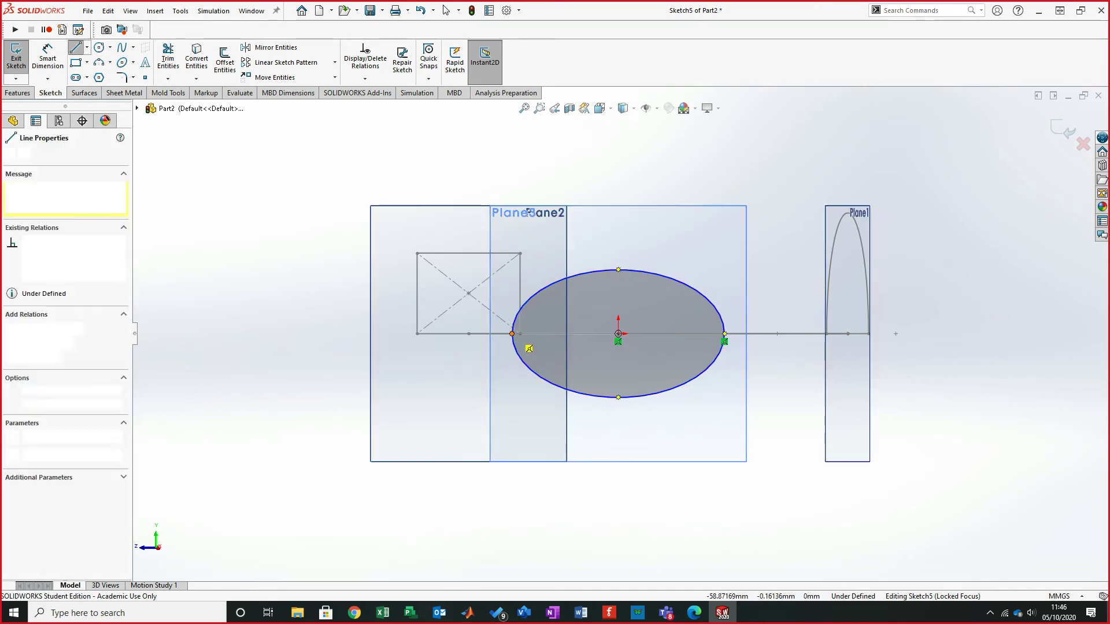
pyautogui.click(724, 333)
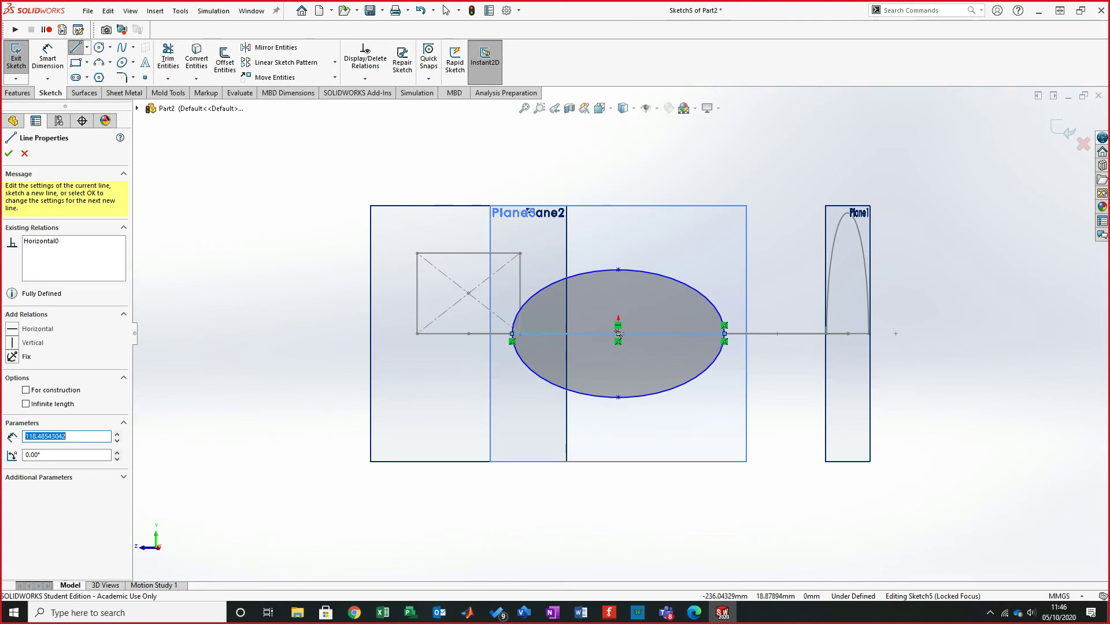
pyautogui.press('t')
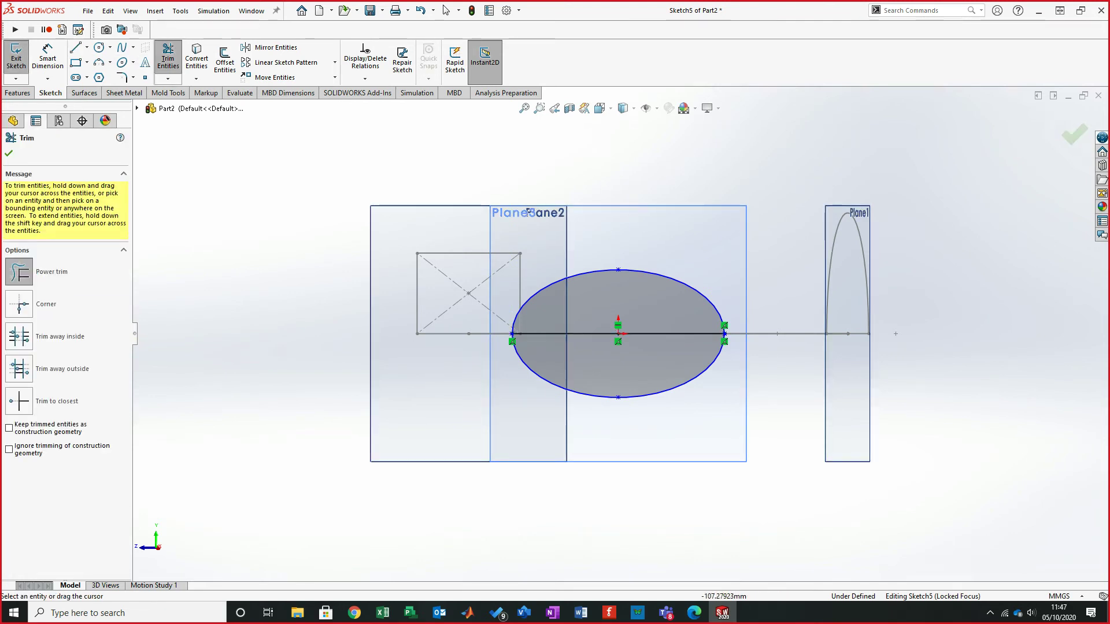
pyautogui.moveTo(370, 434); pyautogui.dragTo(567, 389)
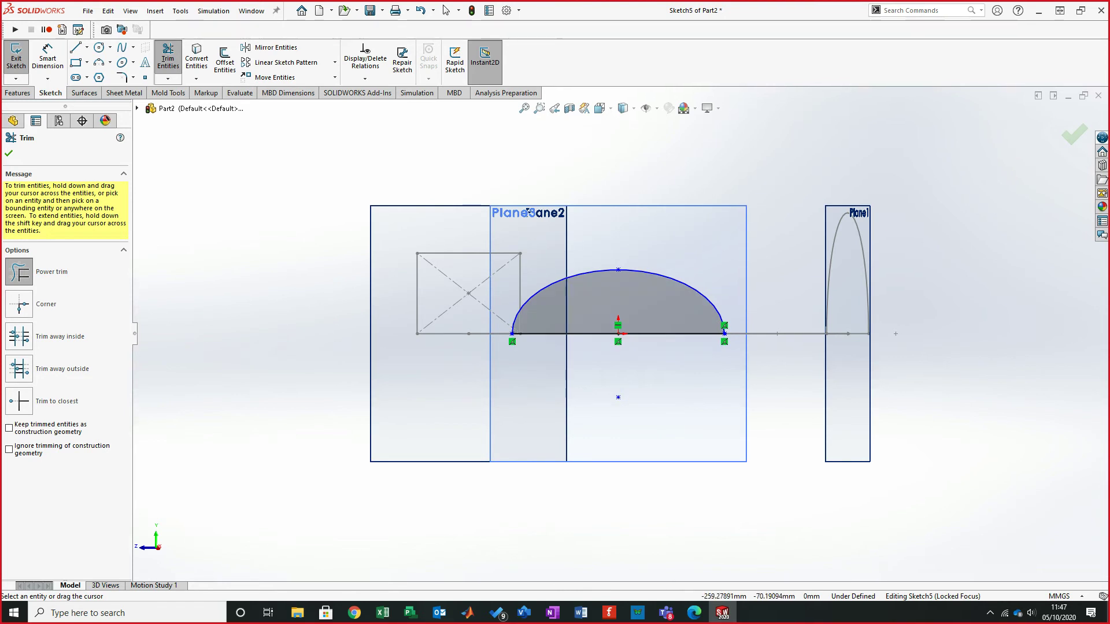
# - Dimension the half-ellipse's height from the origin to its top point as 35 mm
pyautogui.click(47, 57)
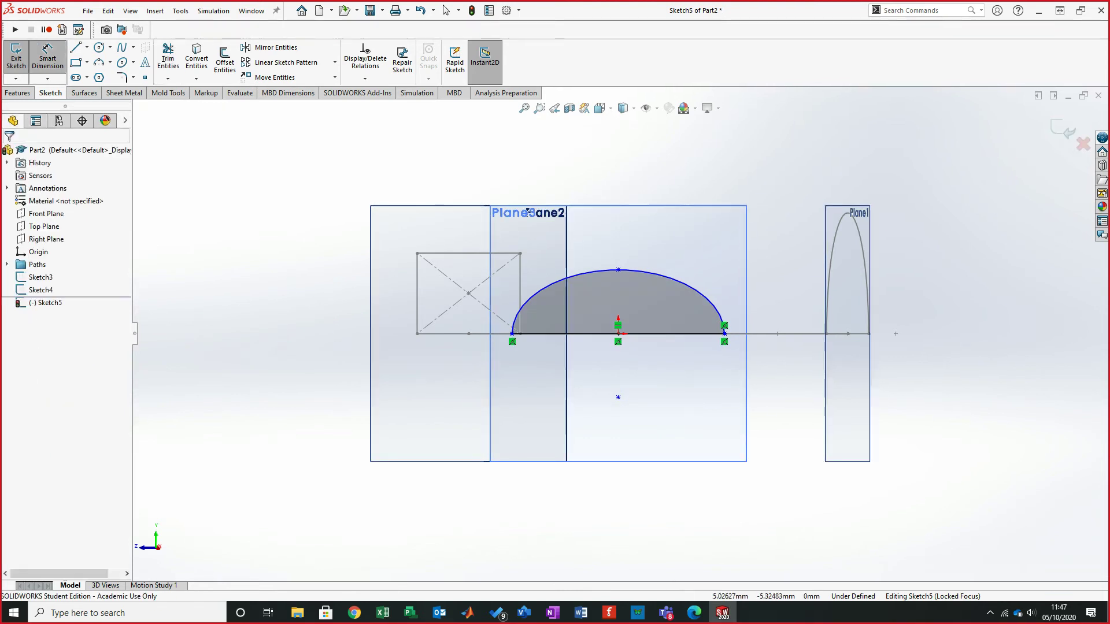
pyautogui.click(618, 270)
pyautogui.click(618, 333)
pyautogui.click(763, 173)
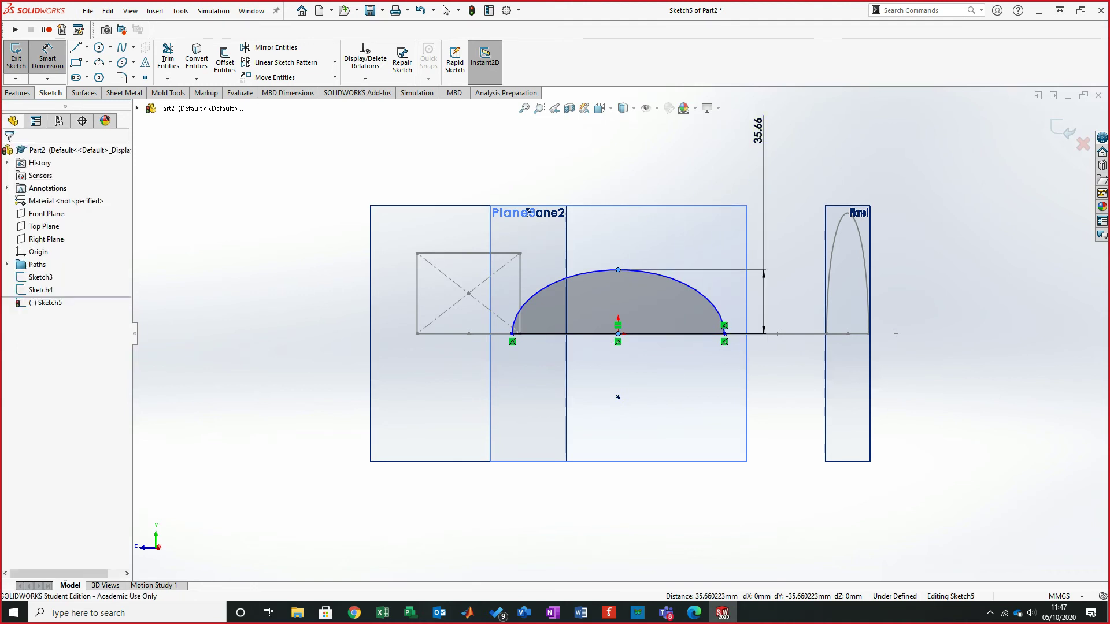
pyautogui.write('35')
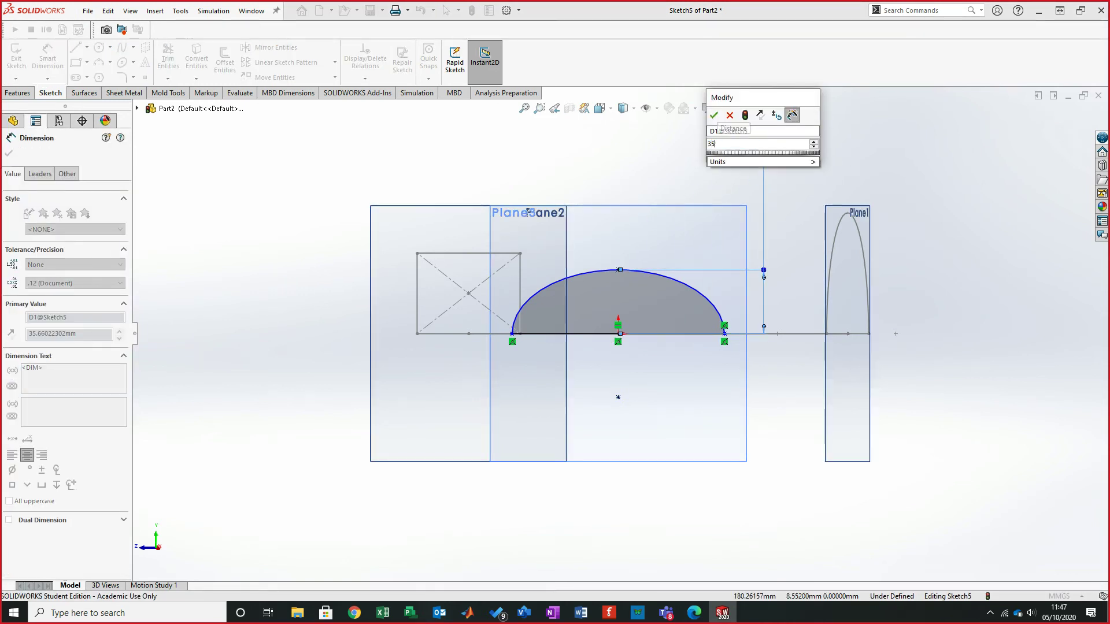
pyautogui.press('Return')
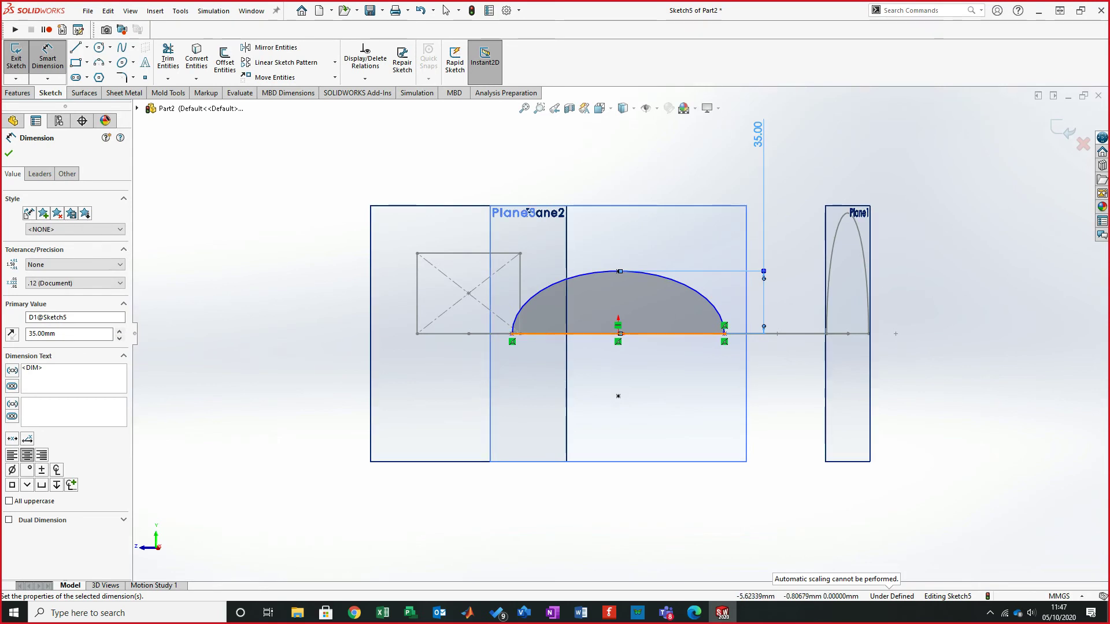
# - Dimension the half-ellipse's base line to a length of 100 mm
pyautogui.click(608, 334)
pyautogui.click(617, 402)
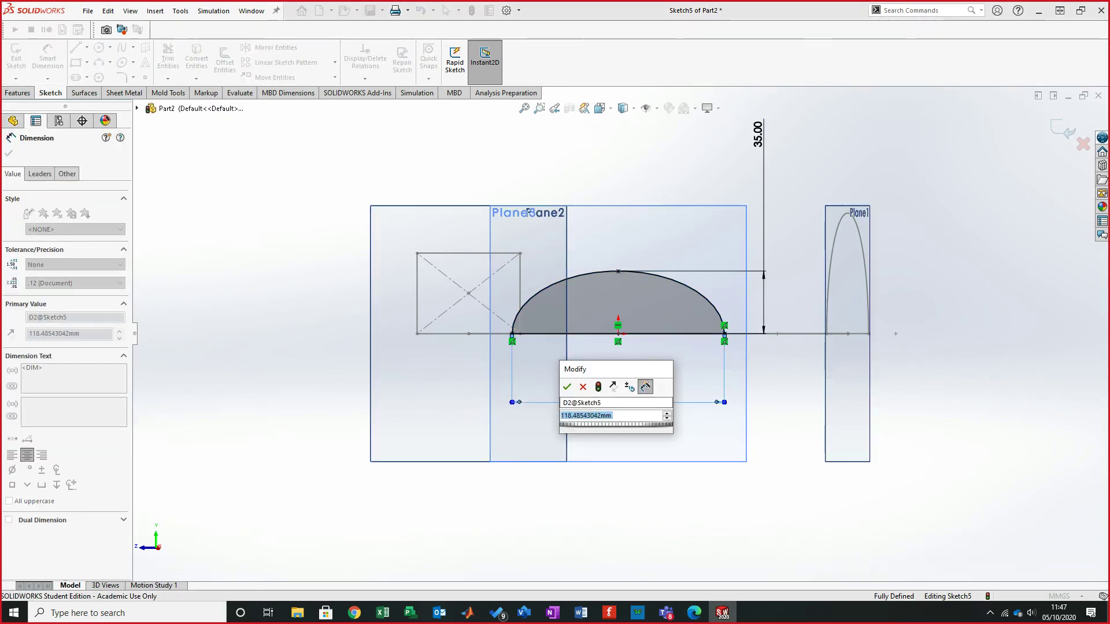
pyautogui.write('100')
pyautogui.press('Return')
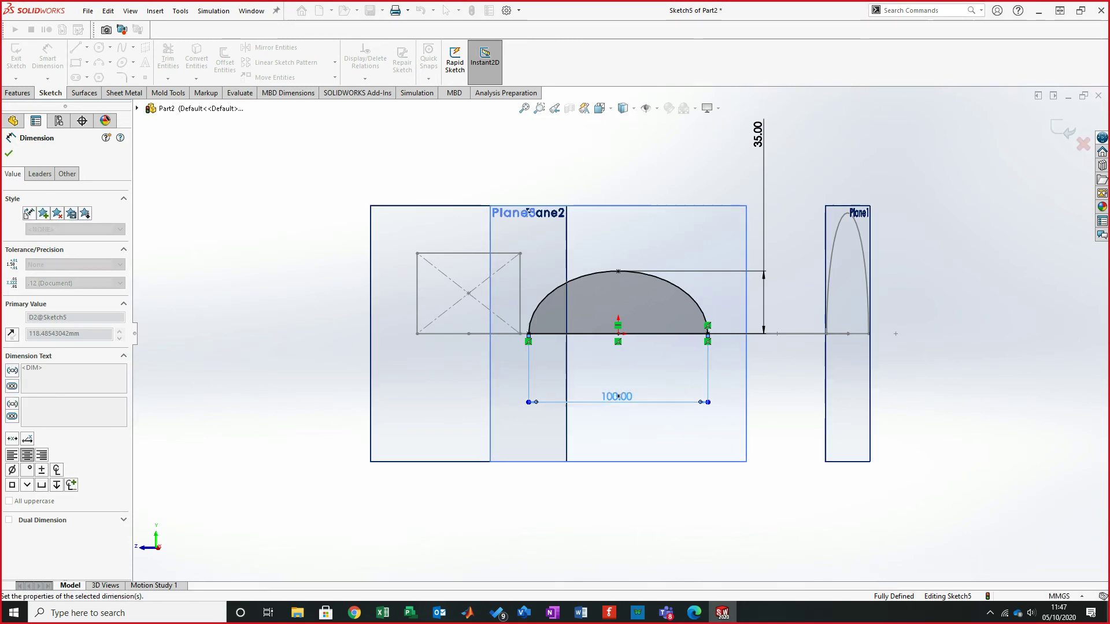
pyautogui.scroll(-2, 641, 291)
pyautogui.press('Escape')
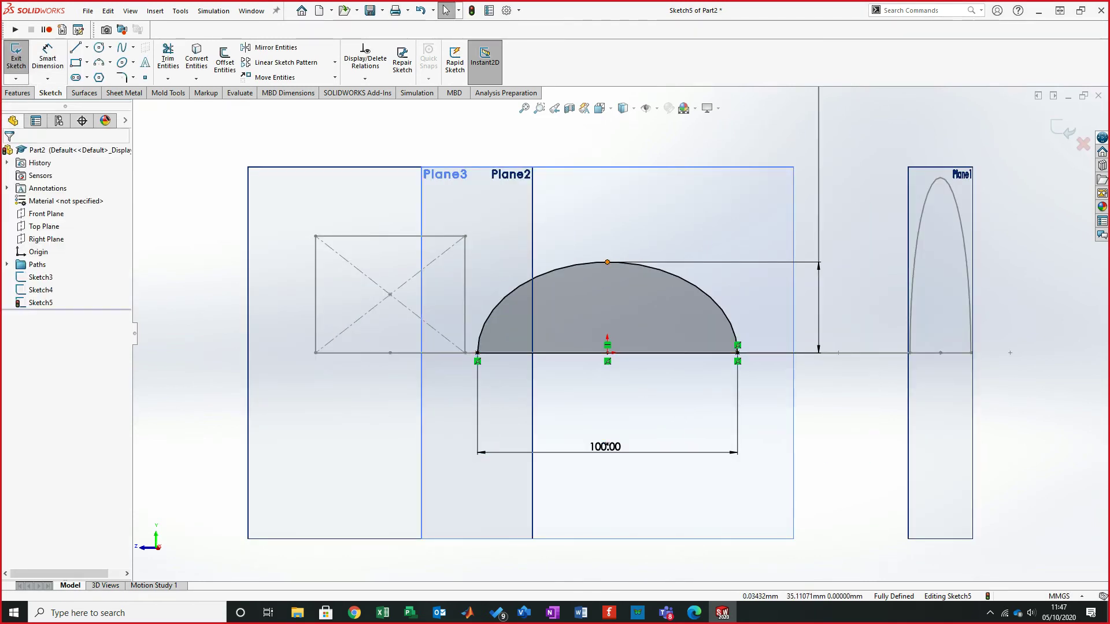
# - Check the properties of the half-ellipse's top point and exit the Plane3 sketch
pyautogui.click(607, 261)
pyautogui.scroll(3, 696, 435)
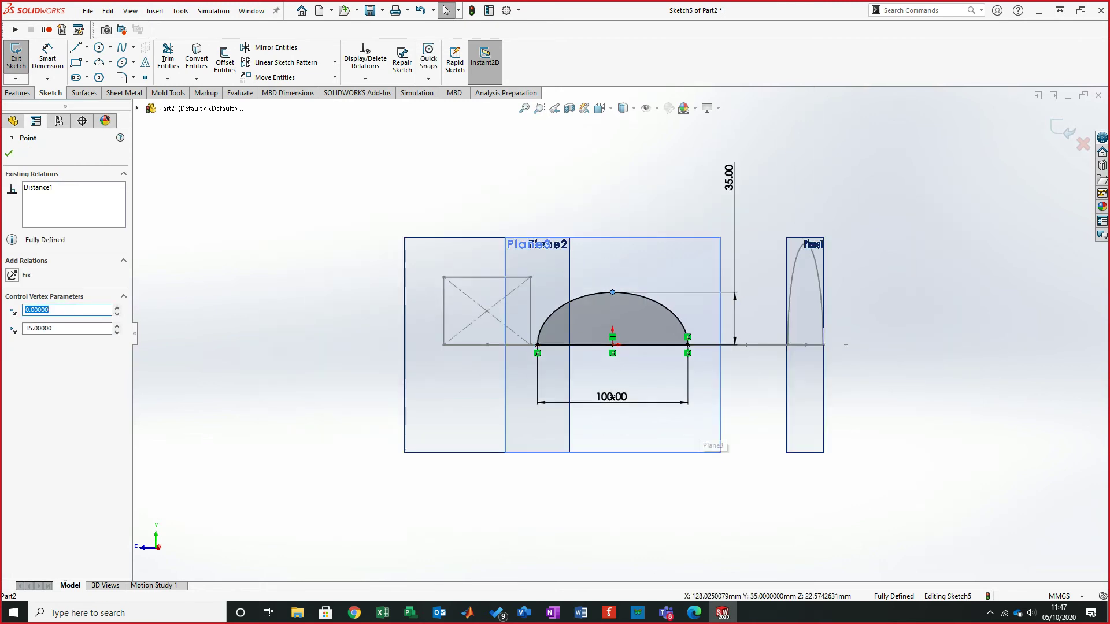
pyautogui.press('Escape')
pyautogui.scroll(-2, 631, 308)
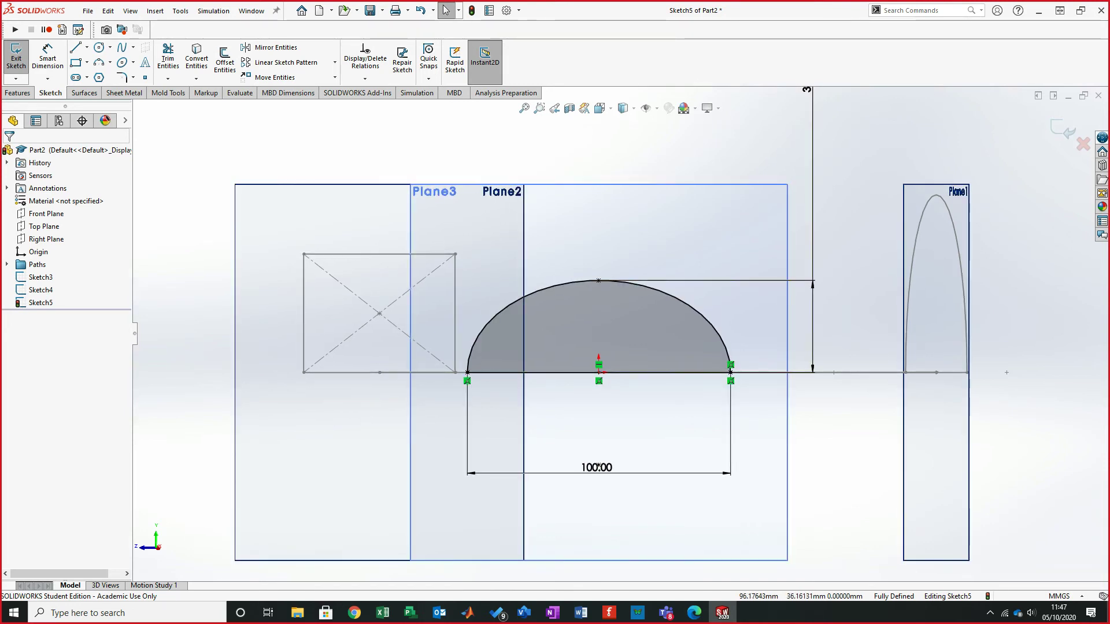
pyautogui.scroll(1, 622, 334)
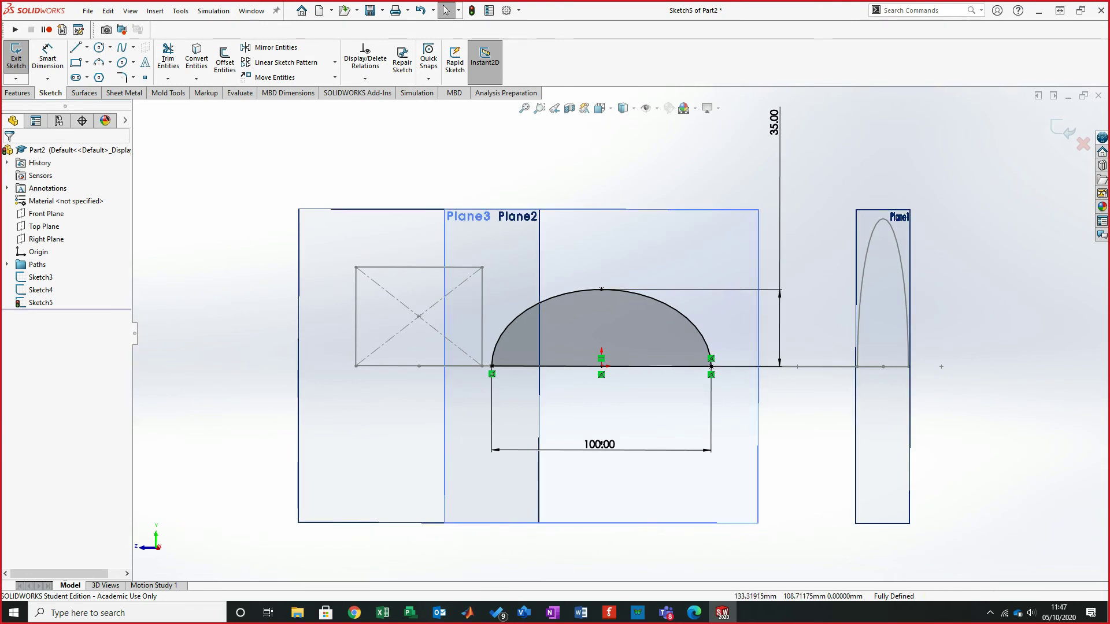
pyautogui.click(1061, 133)
# - Hide Plane2 and Plane3 in the model
pyautogui.moveTo(636, 293); pyautogui.dragTo(553, 289, button='middle')
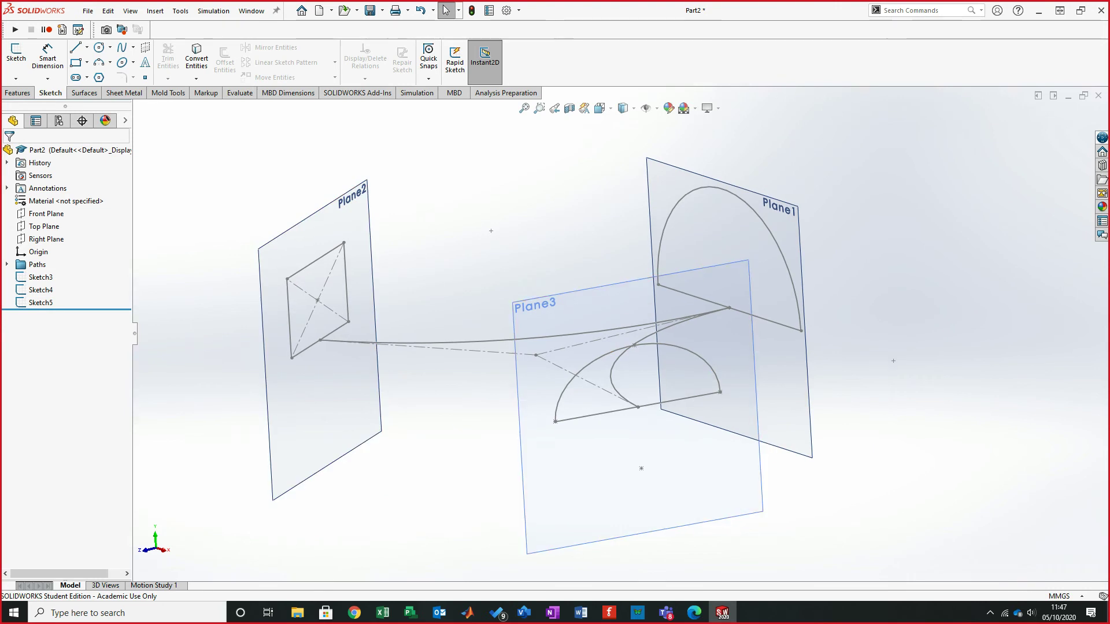
pyautogui.rightClick(334, 195)
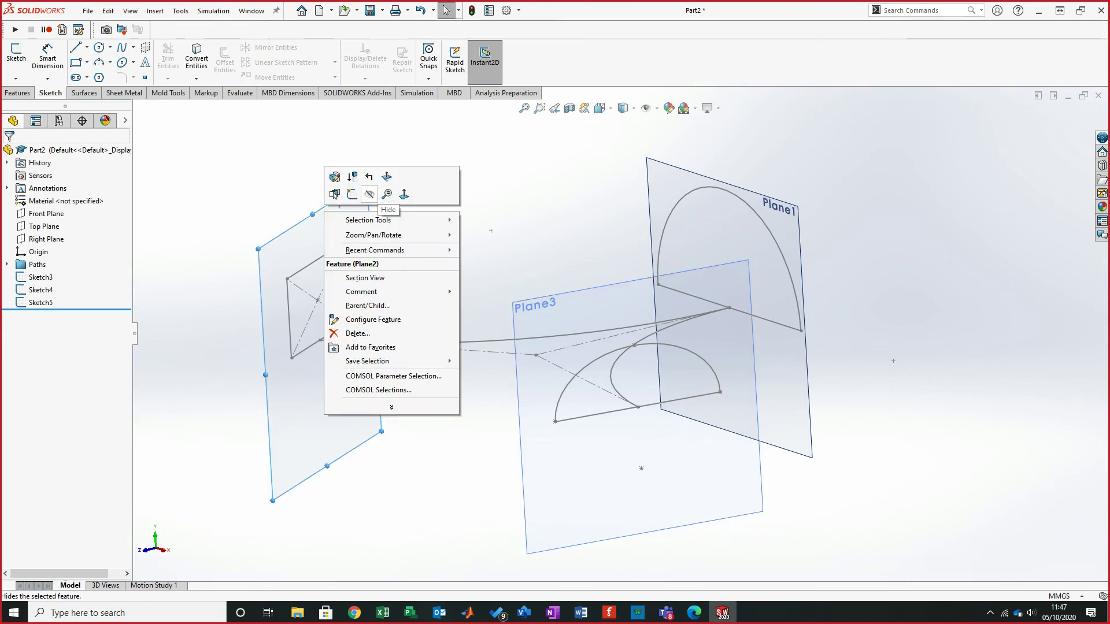
pyautogui.click(369, 193)
pyautogui.rightClick(589, 293)
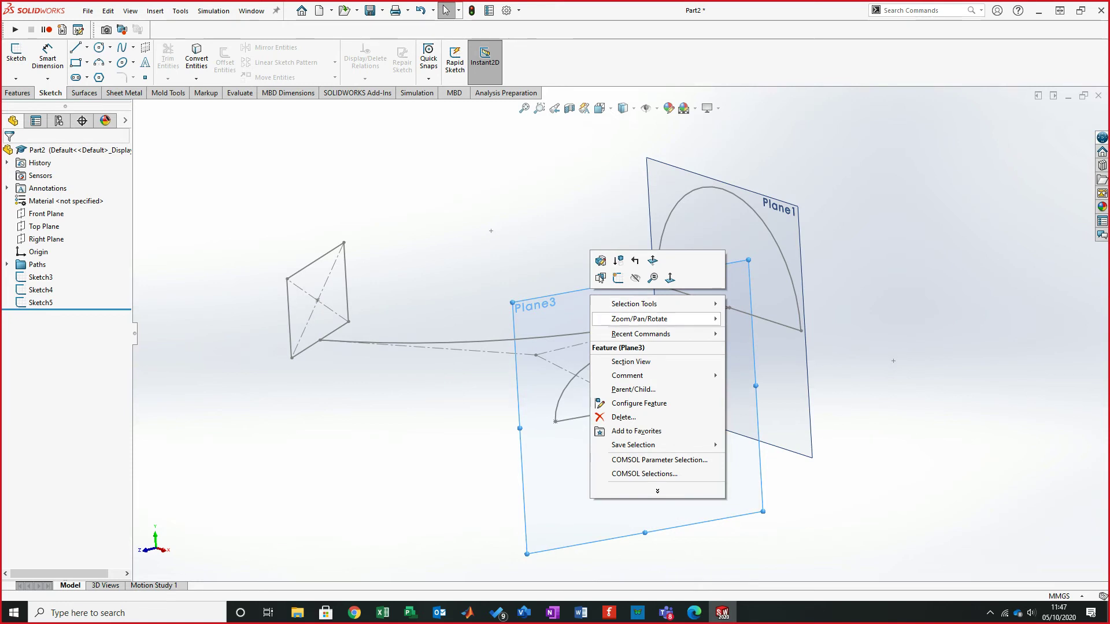
pyautogui.click(636, 278)
# - Rename Sketch3, the semicircle profile on Plane1, as Circle
pyautogui.moveTo(569, 286); pyautogui.dragTo(557, 291, button='middle')
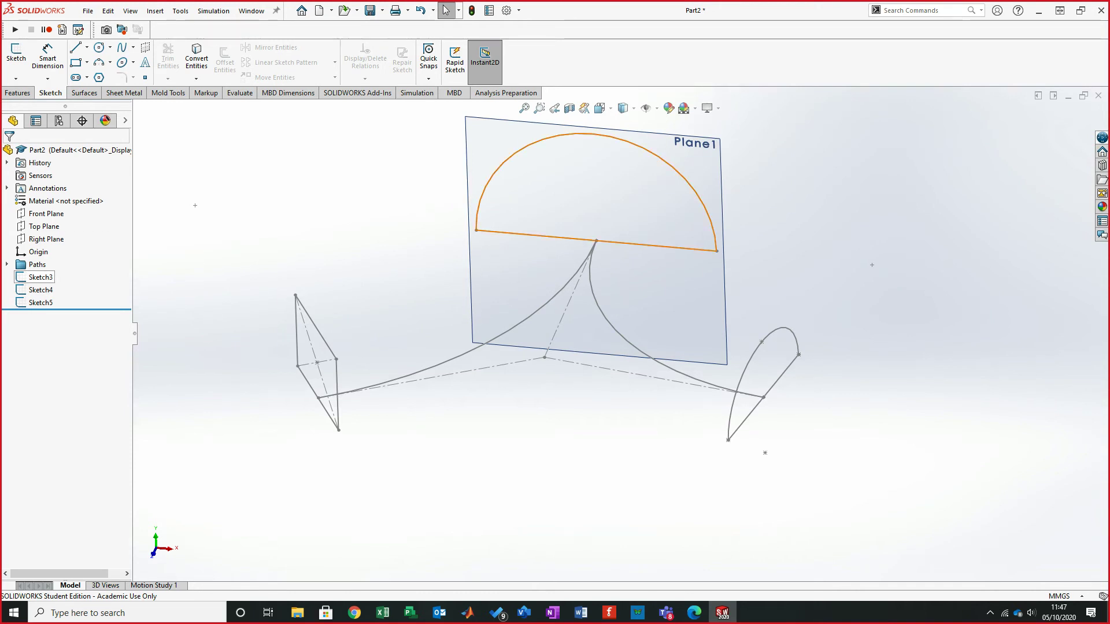
pyautogui.click(41, 277)
pyautogui.click(40, 276)
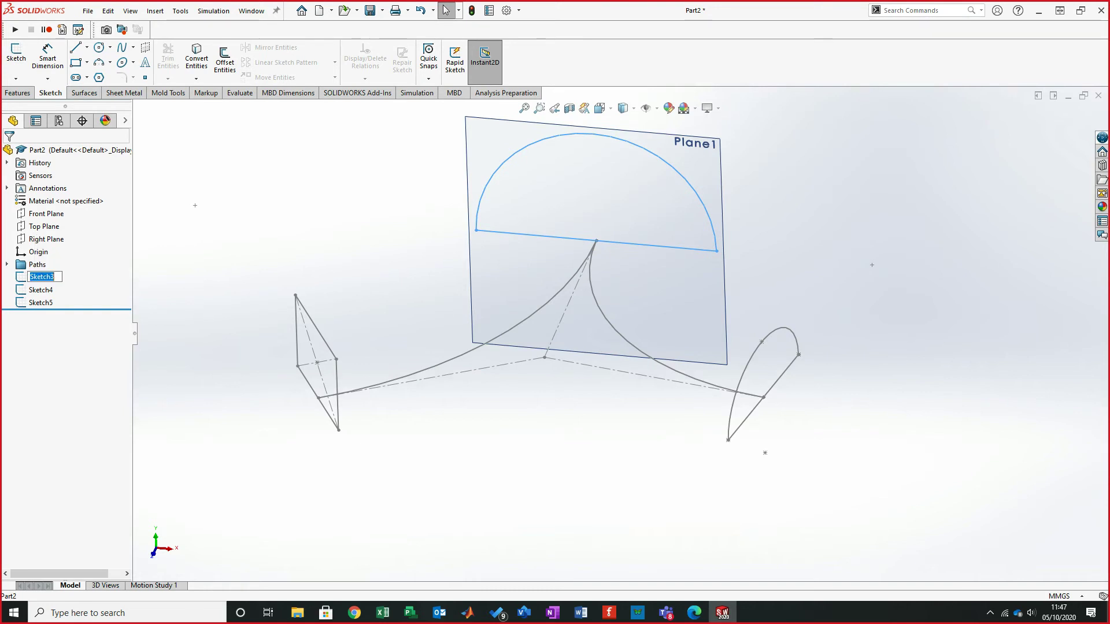
pyautogui.write('Circ')
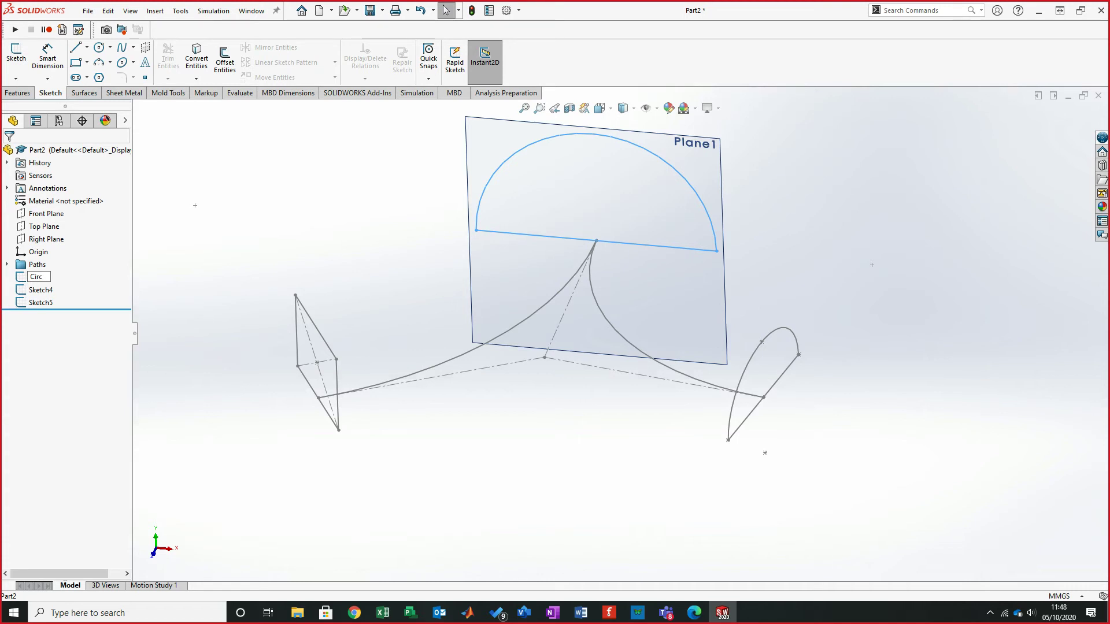
pyautogui.write('le')
pyautogui.press('Return')
# - Rename Sketch4, the rectangle profile, as Rec
pyautogui.click(40, 290)
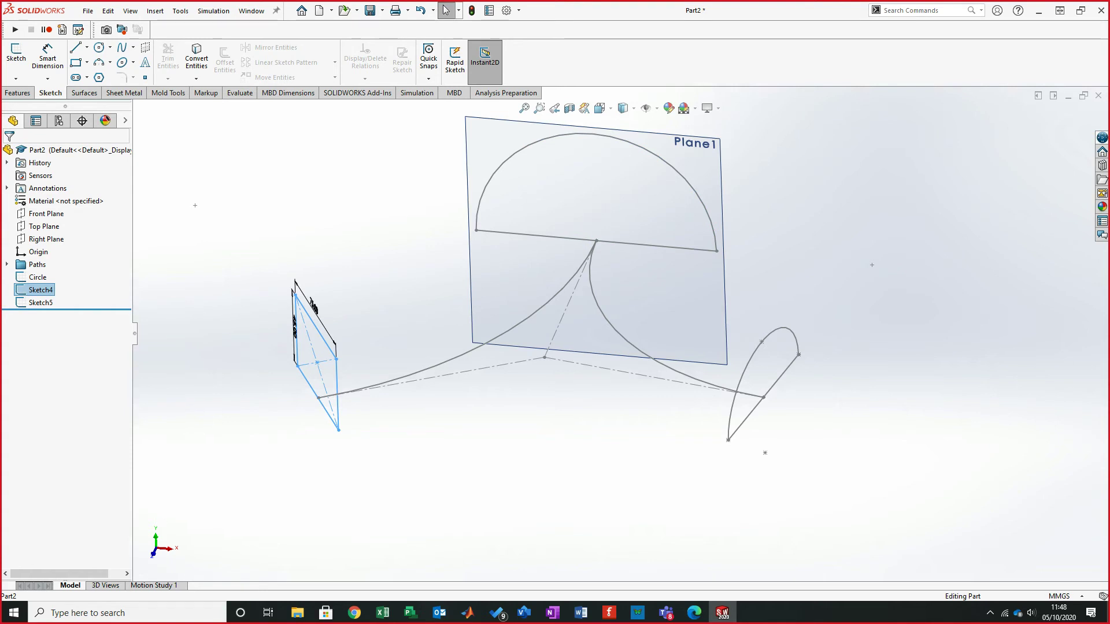
pyautogui.press('Escape')
pyautogui.click(40, 289)
pyautogui.press('F2')
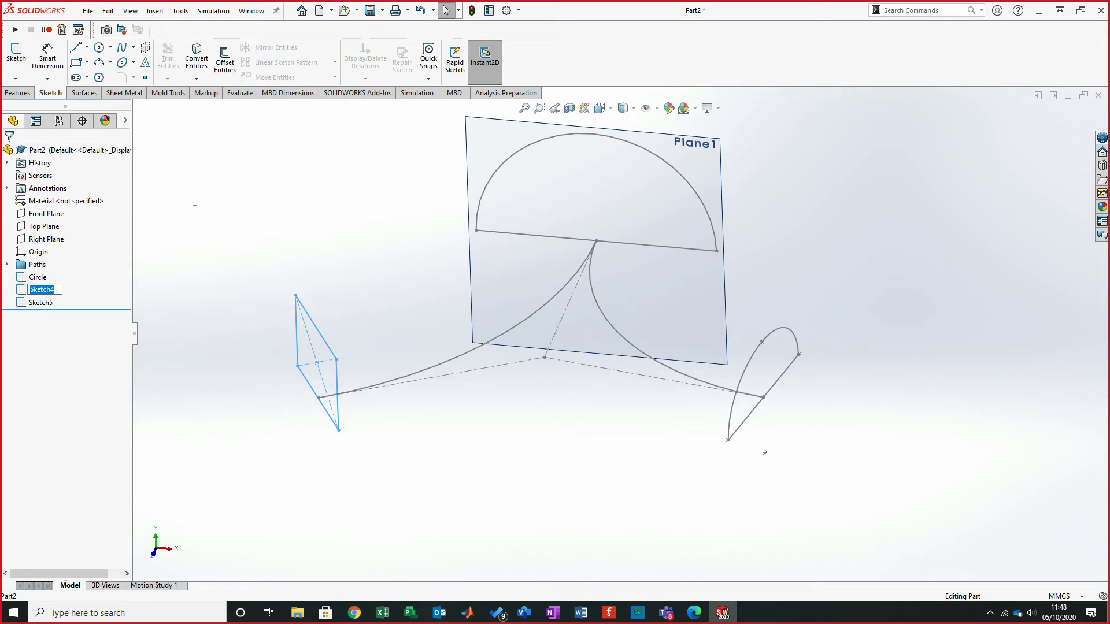
pyautogui.write('Rec')
pyautogui.press('Return')
# - Rename Sketch5, the half-ellipse profile, as Eli
pyautogui.click(40, 302)
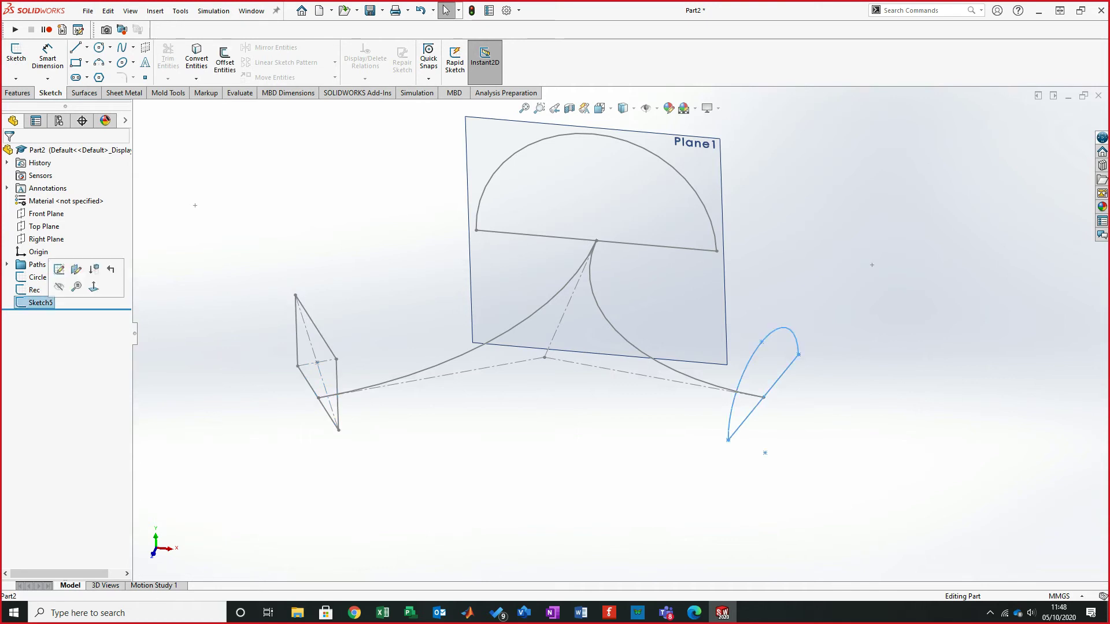
pyautogui.press('F2')
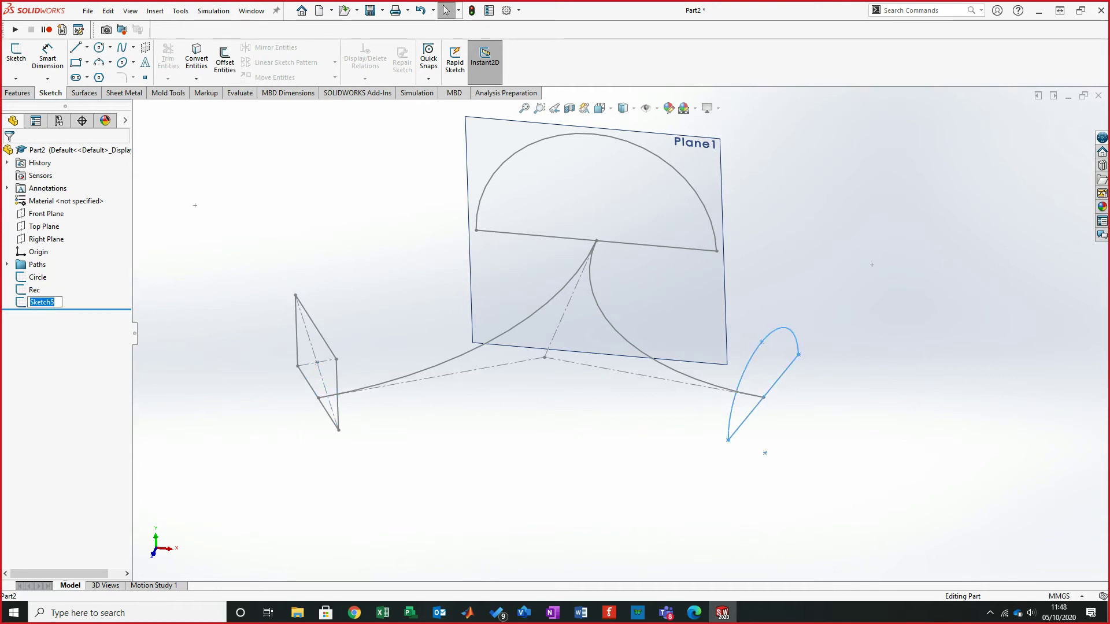
pyautogui.write('Ell')
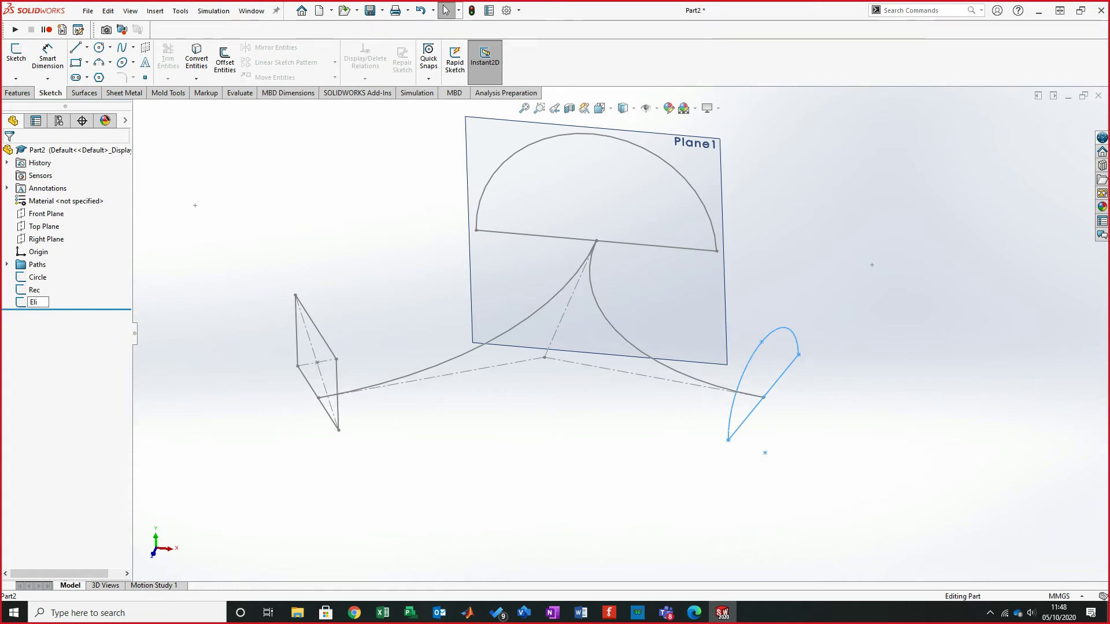
pyautogui.press('Return')
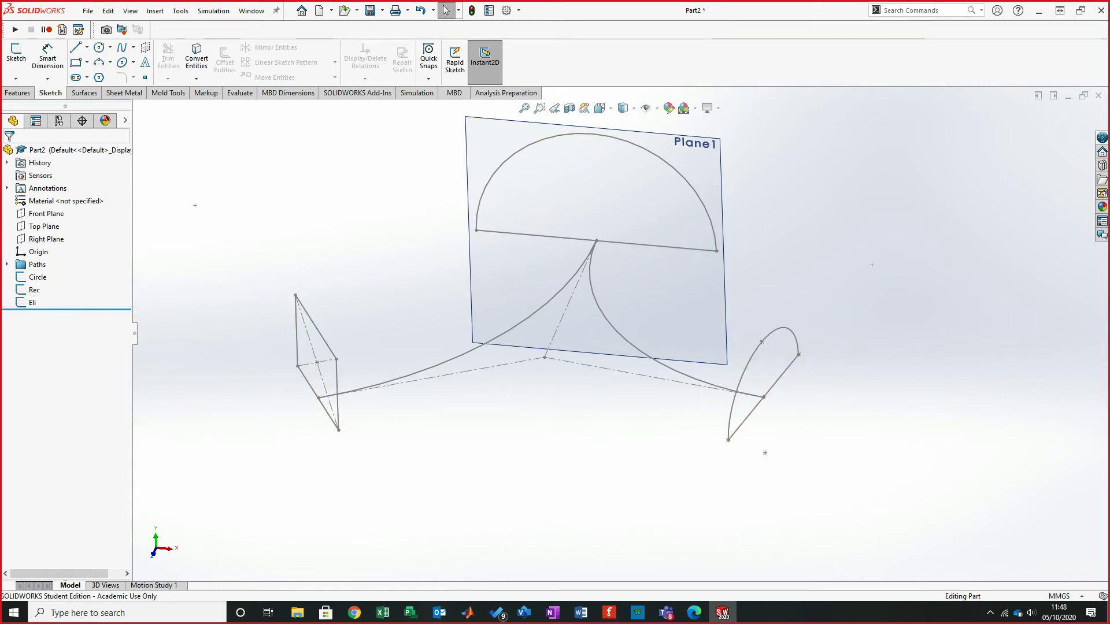
# - Expand the Paths folder in the feature tree to list its sketches and planes
pyautogui.moveTo(554, 288)
pyautogui.mouseDown(button='middle')
pyautogui.moveTo(547, 305)
pyautogui.moveTo(445, 317)
pyautogui.mouseUp(button='middle')
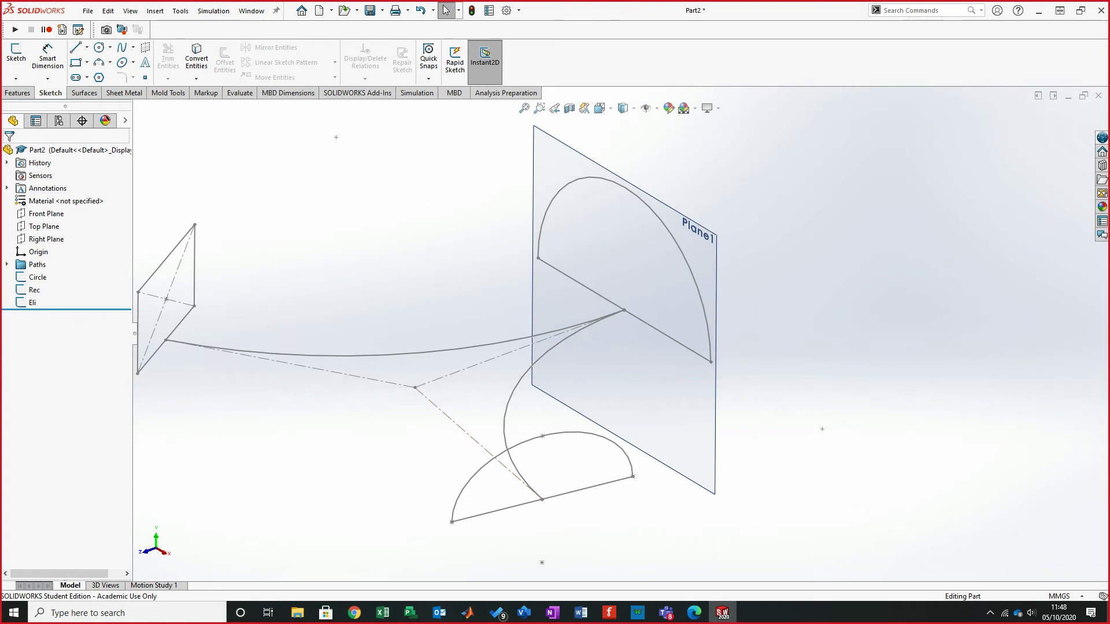
pyautogui.click(7, 264)
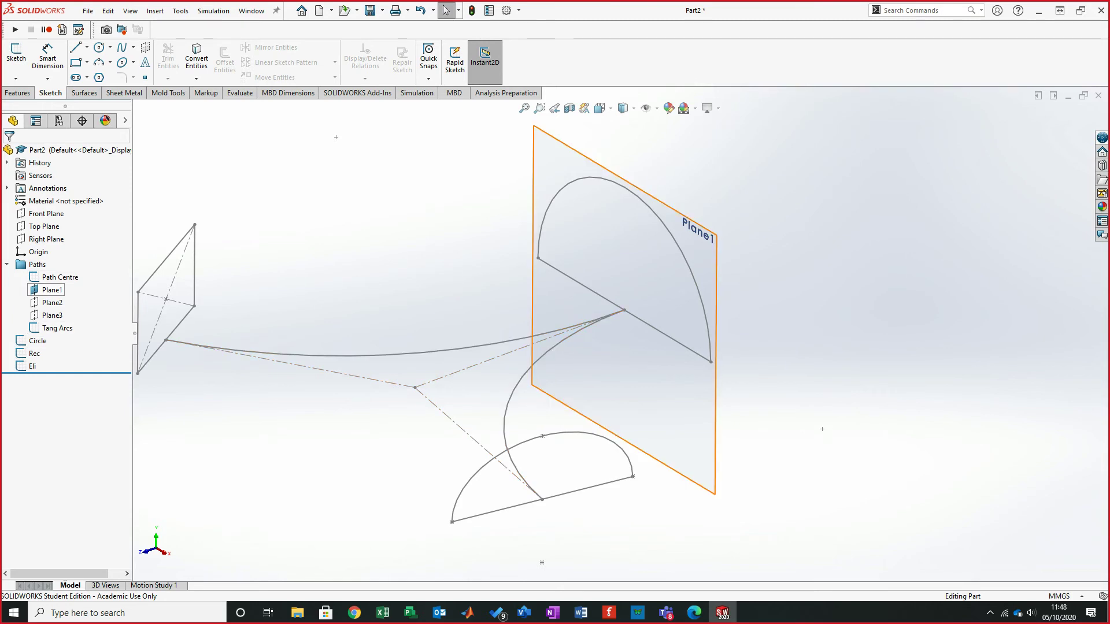
pyautogui.rightClick(55, 328)
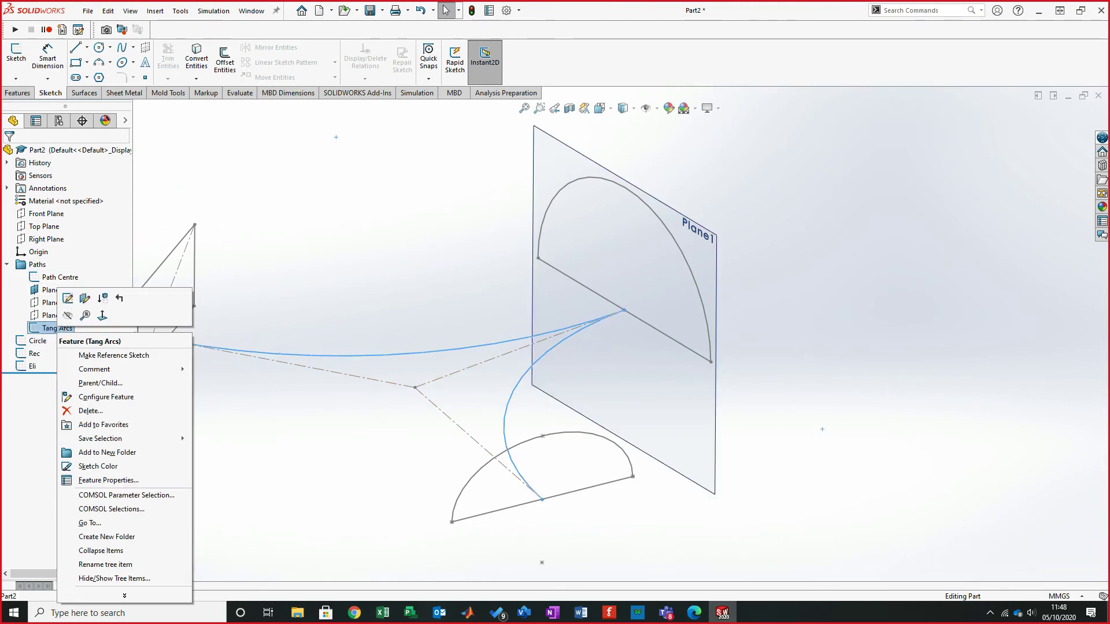
pyautogui.click(67, 315)
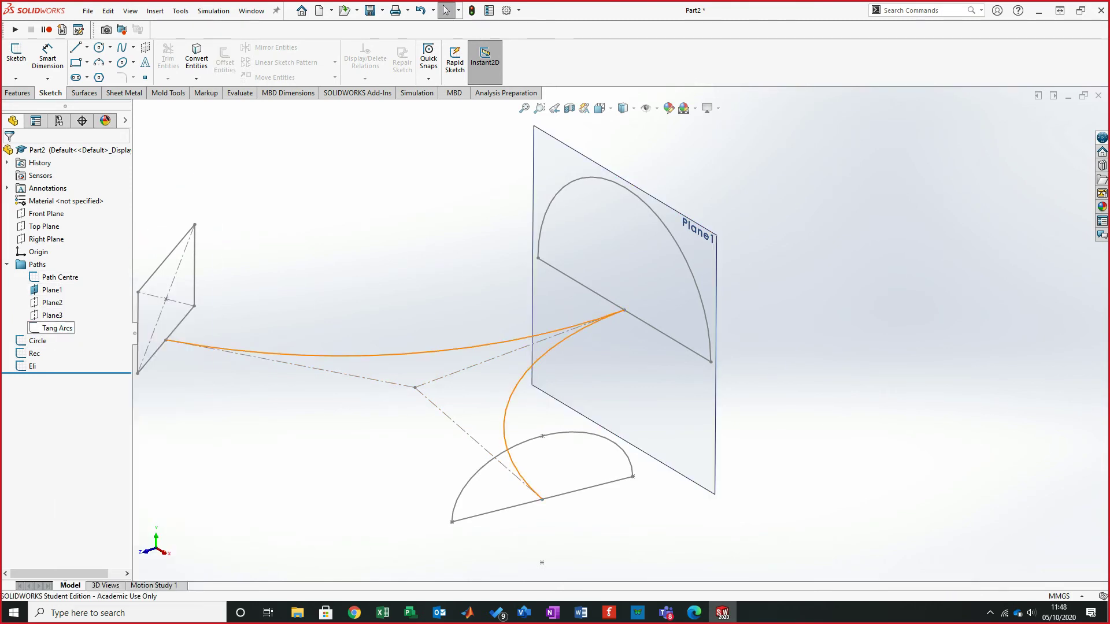
pyautogui.rightClick(57, 328)
pyautogui.press('Escape')
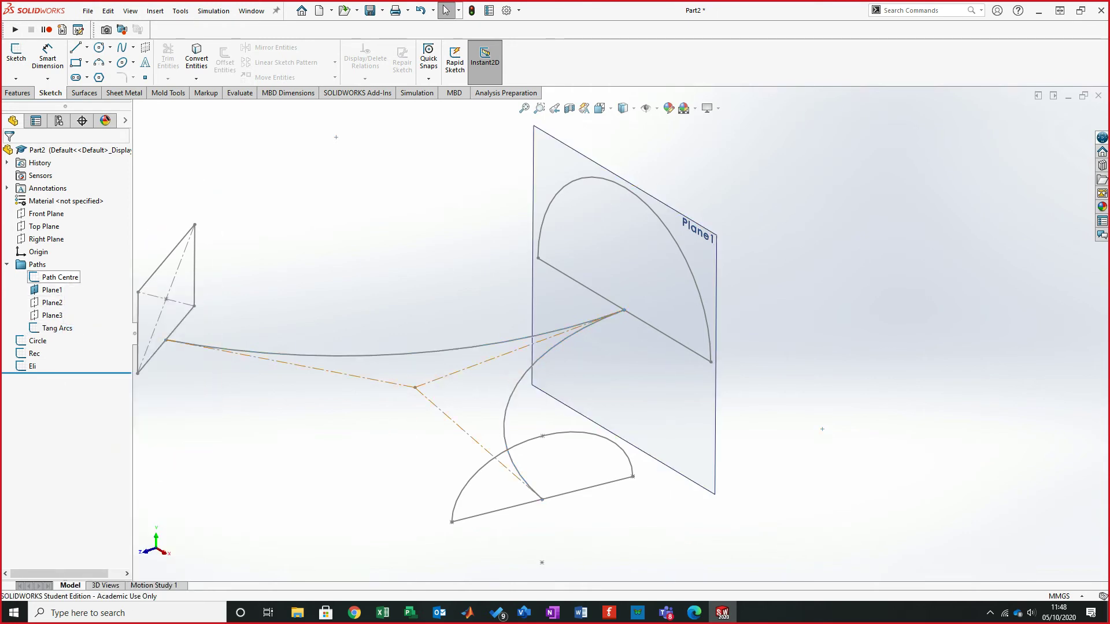
# - Hide the Path Centre construction sketch in the Paths folder
pyautogui.rightClick(62, 278)
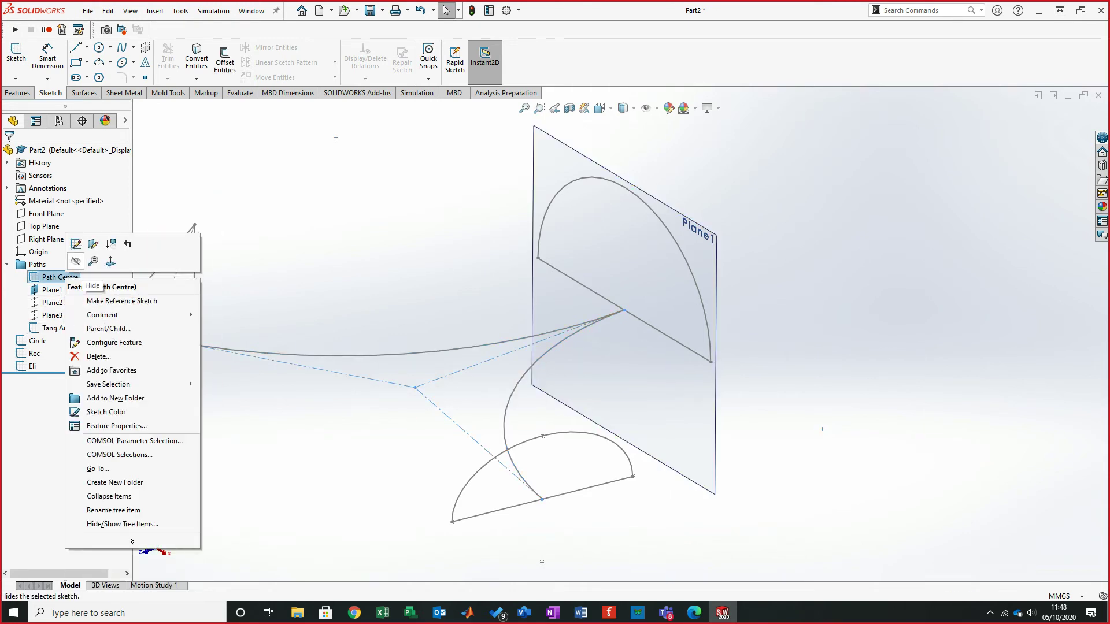
pyautogui.click(76, 262)
pyautogui.moveTo(443, 320)
pyautogui.mouseDown(button='middle')
pyautogui.moveTo(552, 312)
pyautogui.moveTo(431, 322)
pyautogui.moveTo(489, 315)
pyautogui.mouseUp(button='middle')
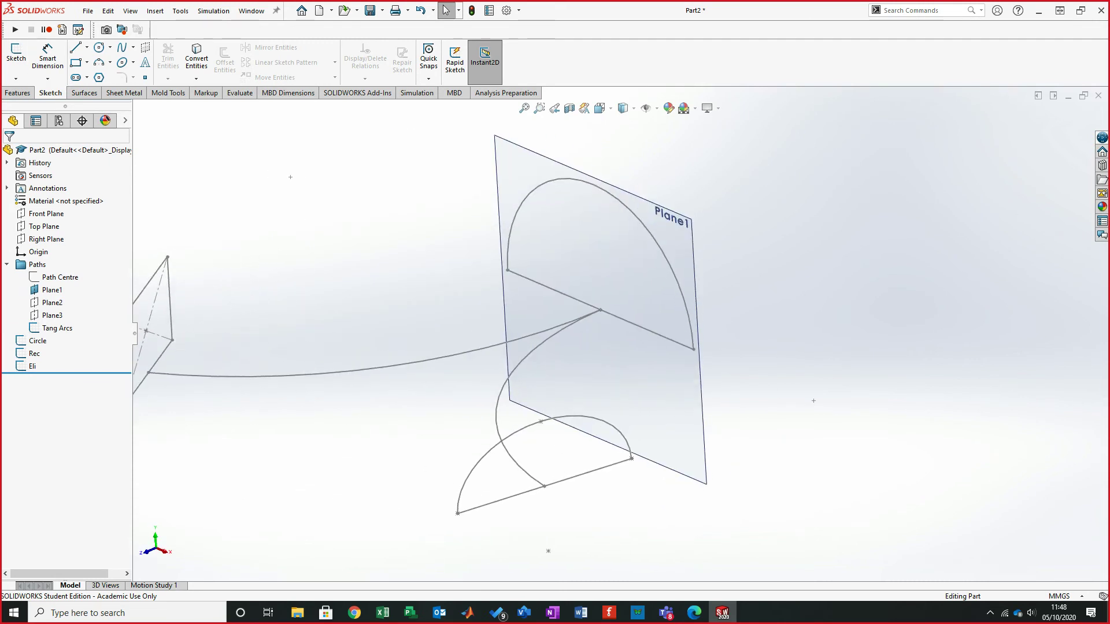
# - Start a Lofted Surface with the Circle and Eli sketches as profiles, picking them at their matching inner corner points
pyautogui.click(85, 93)
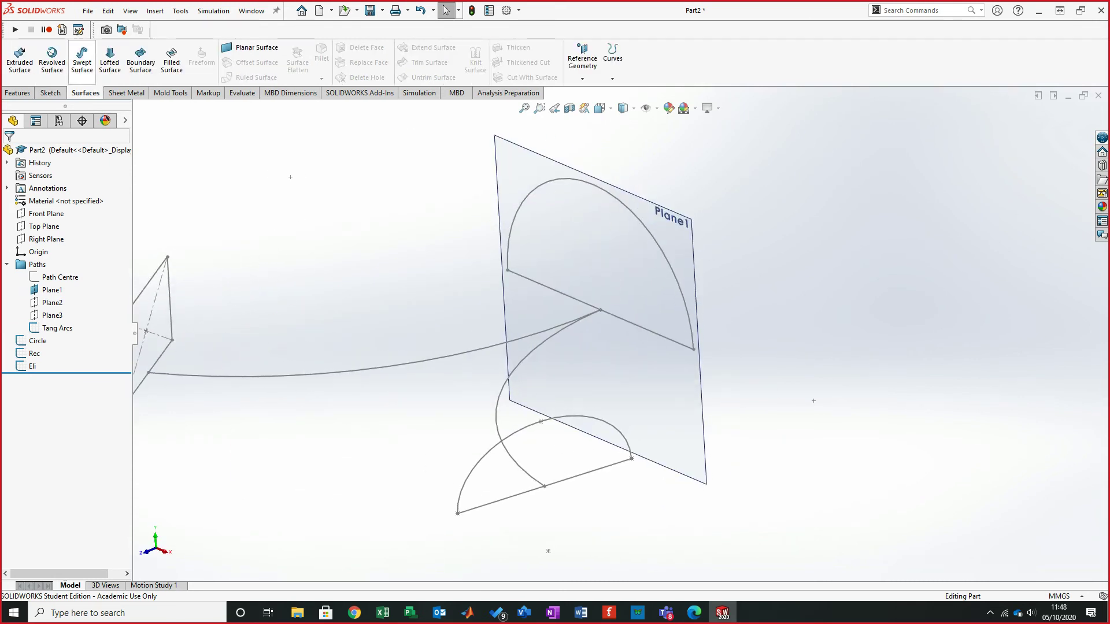
pyautogui.click(110, 57)
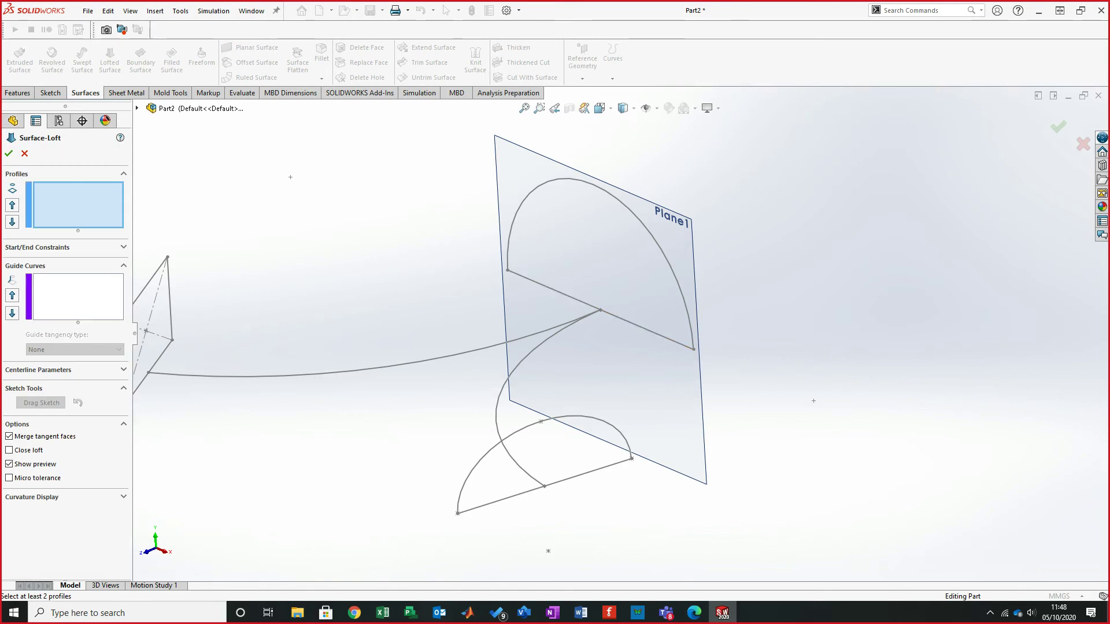
pyautogui.click(693, 349)
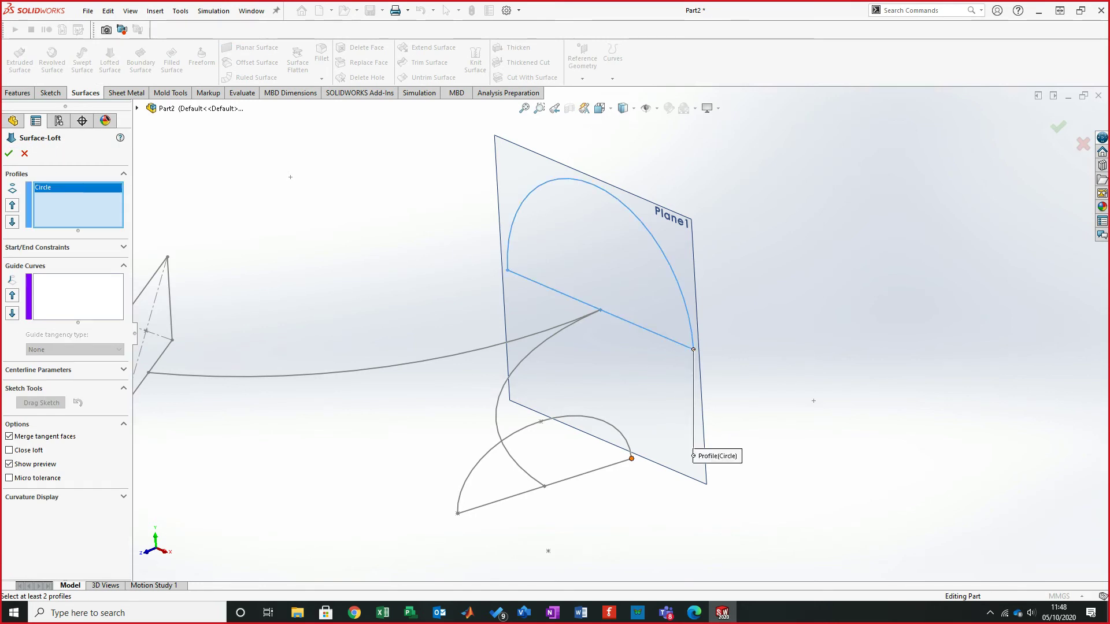
pyautogui.click(632, 458)
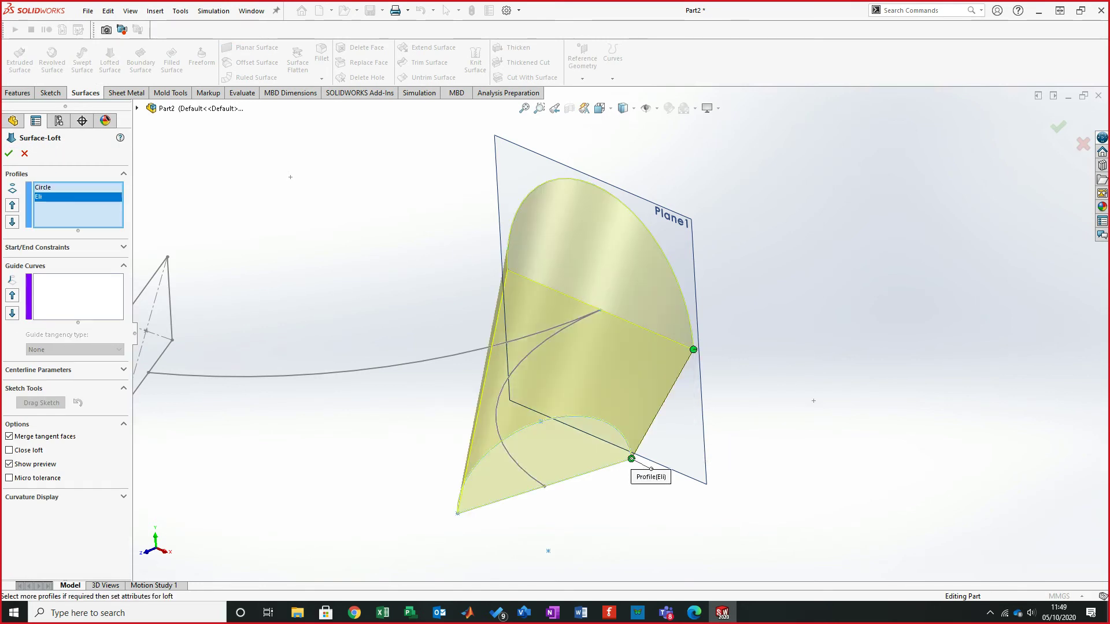
# - Try the whole Tang Arcs sketch as the loft's guide curve, and clear that selection
pyautogui.click(78, 296)
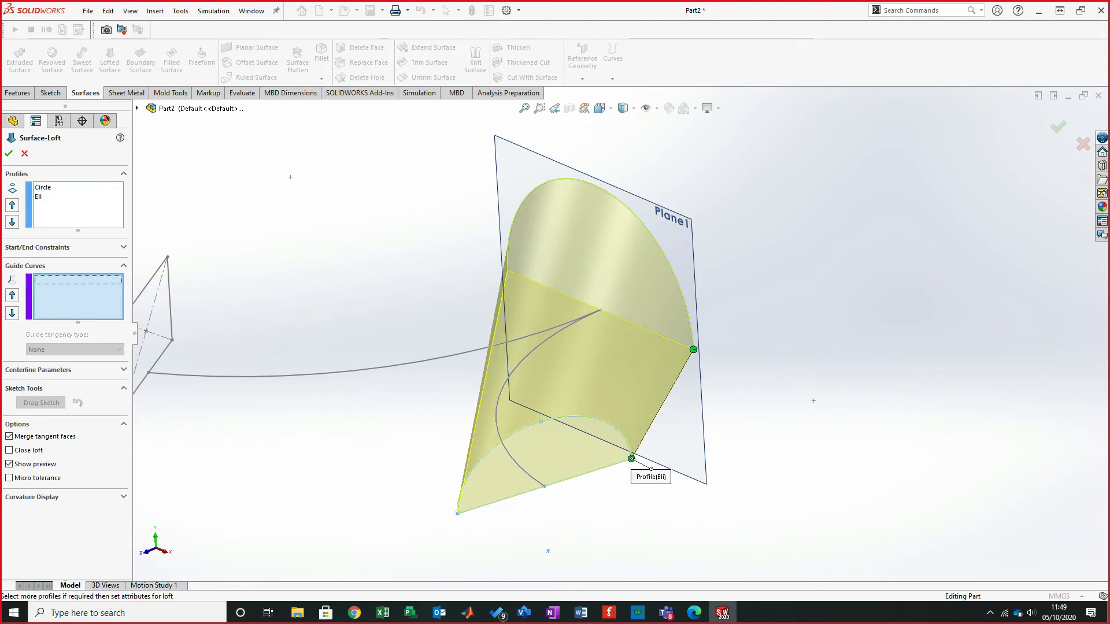
pyautogui.click(496, 416)
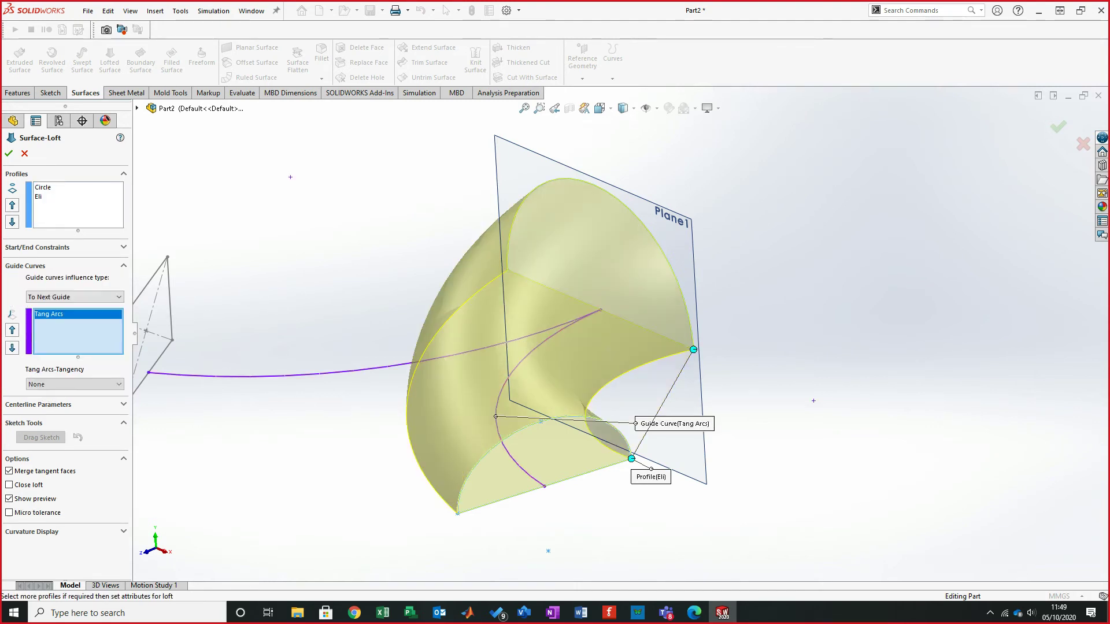
pyautogui.moveTo(436, 323)
pyautogui.mouseDown(button='middle')
pyautogui.moveTo(407, 322)
pyautogui.moveTo(446, 325)
pyautogui.mouseUp(button='middle')
pyautogui.moveTo(376, 339); pyautogui.dragTo(421, 320, button='middle')
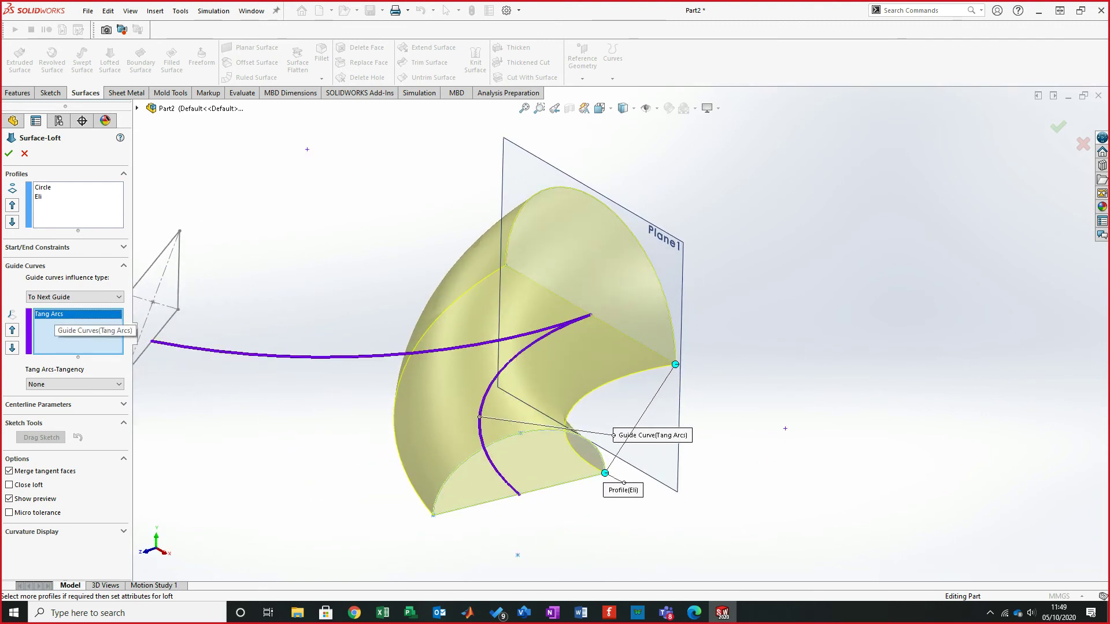
pyautogui.rightClick(56, 320)
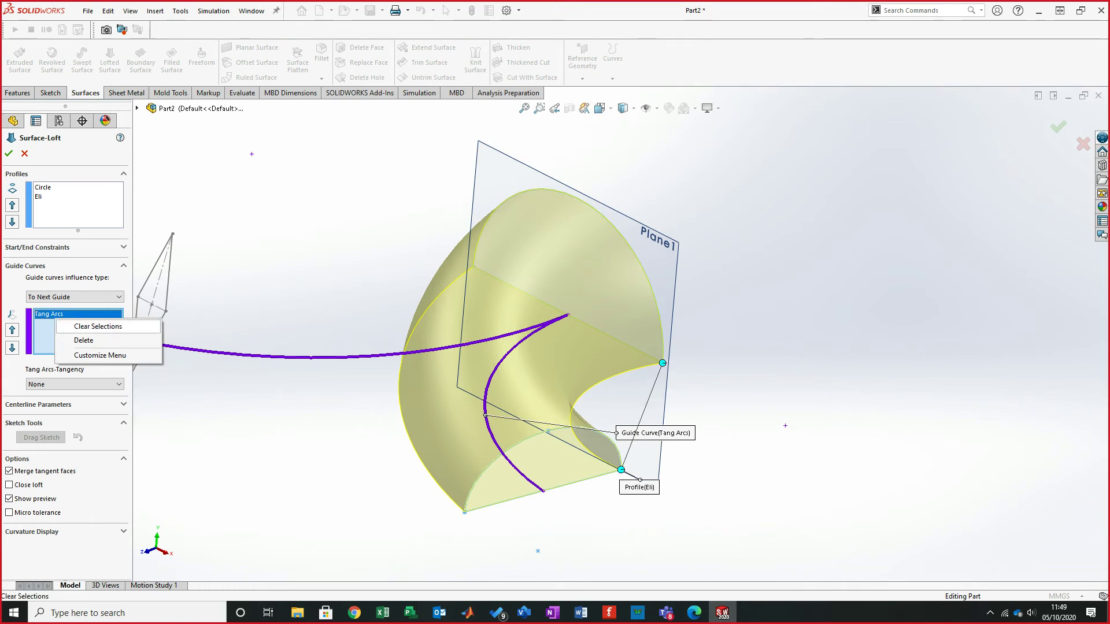
pyautogui.click(97, 326)
pyautogui.rightClick(377, 250)
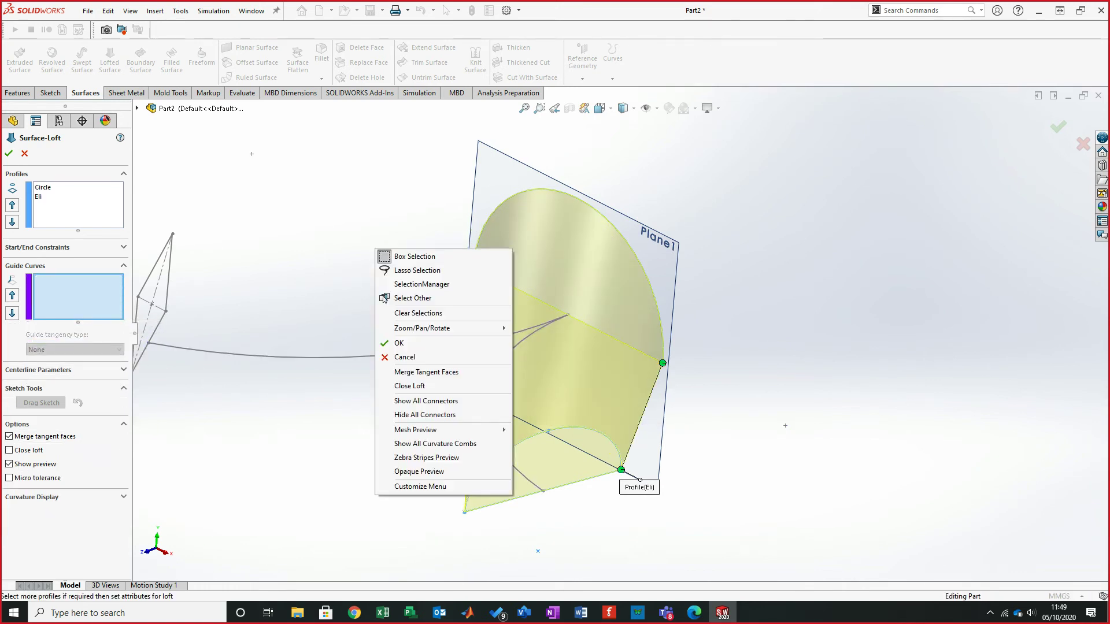
pyautogui.press('Escape')
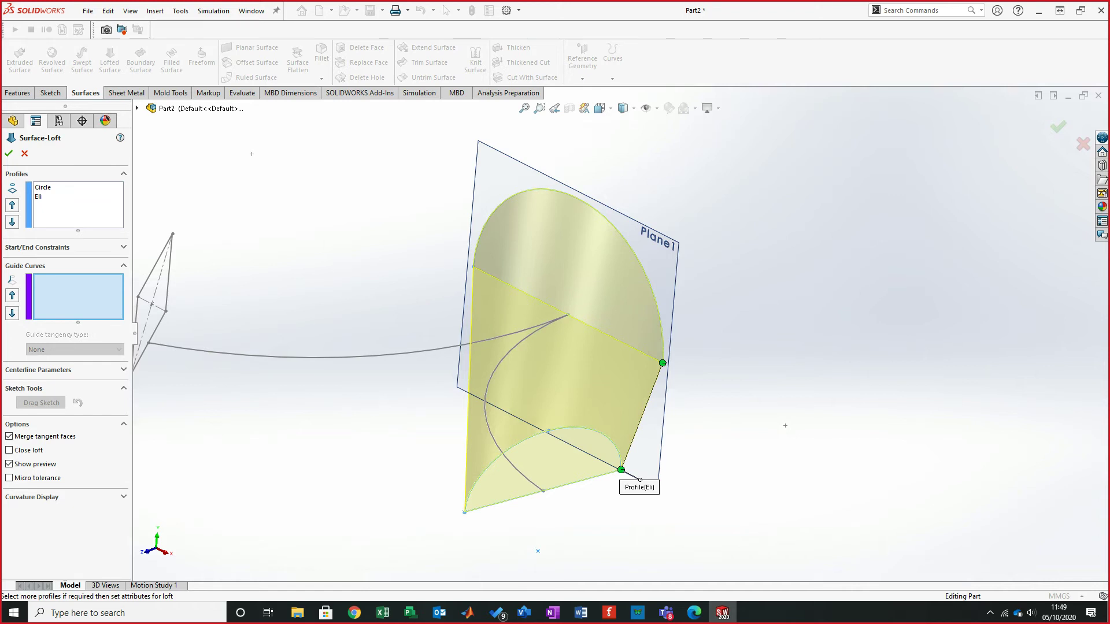
# - Use SelectionManager to add only the arc between Circle and Eli as an open-group guide curve, and complete the surface loft
pyautogui.rightClick(349, 197)
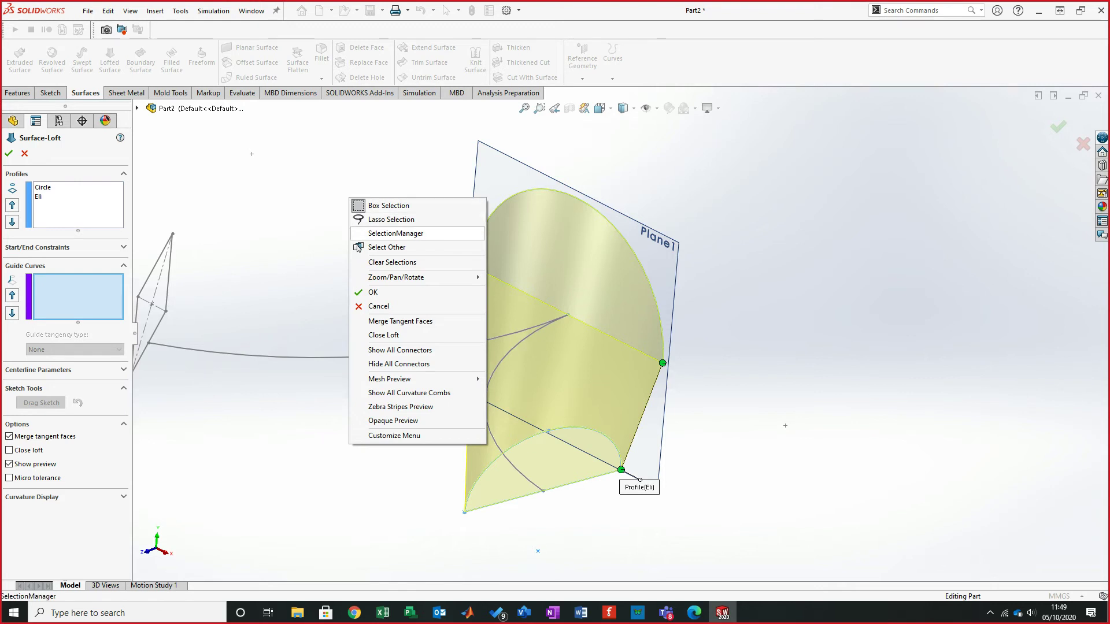
pyautogui.click(396, 233)
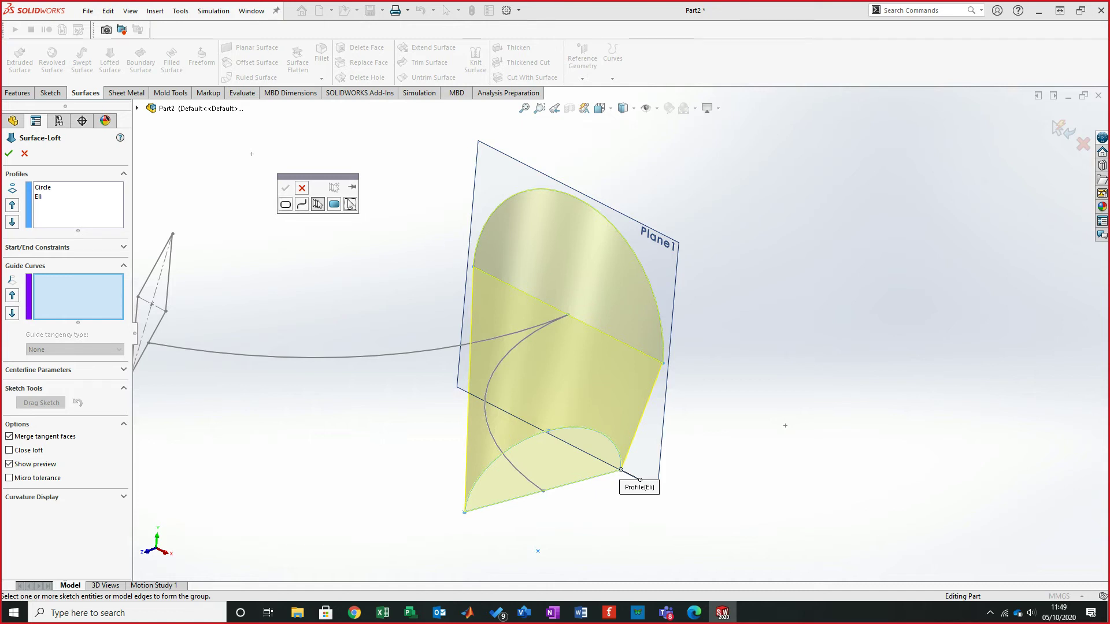
pyautogui.click(317, 203)
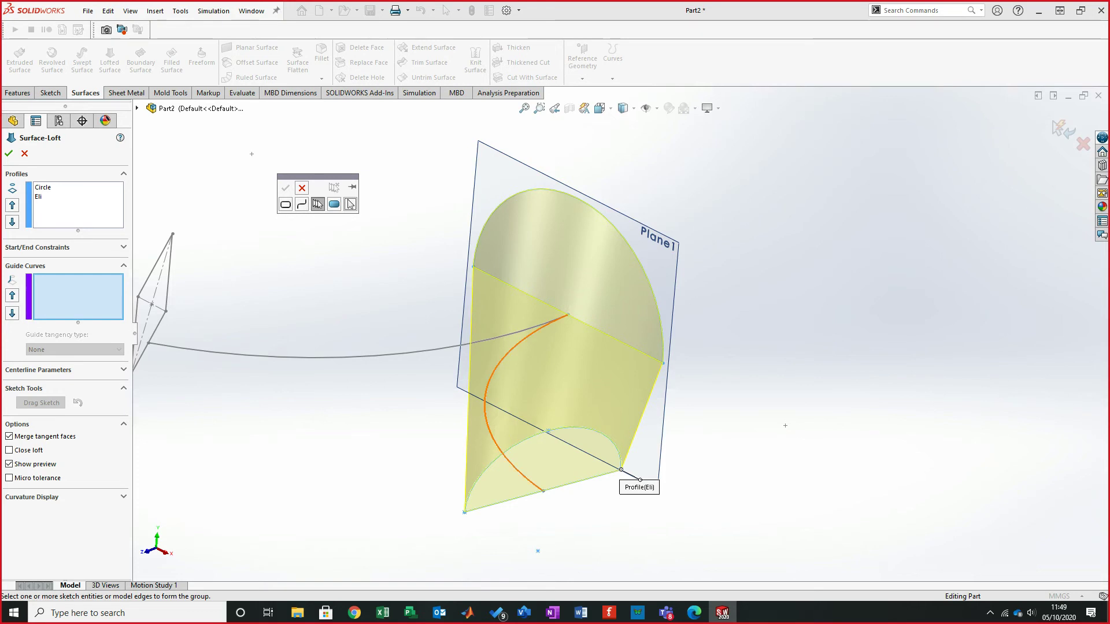
pyautogui.click(578, 319)
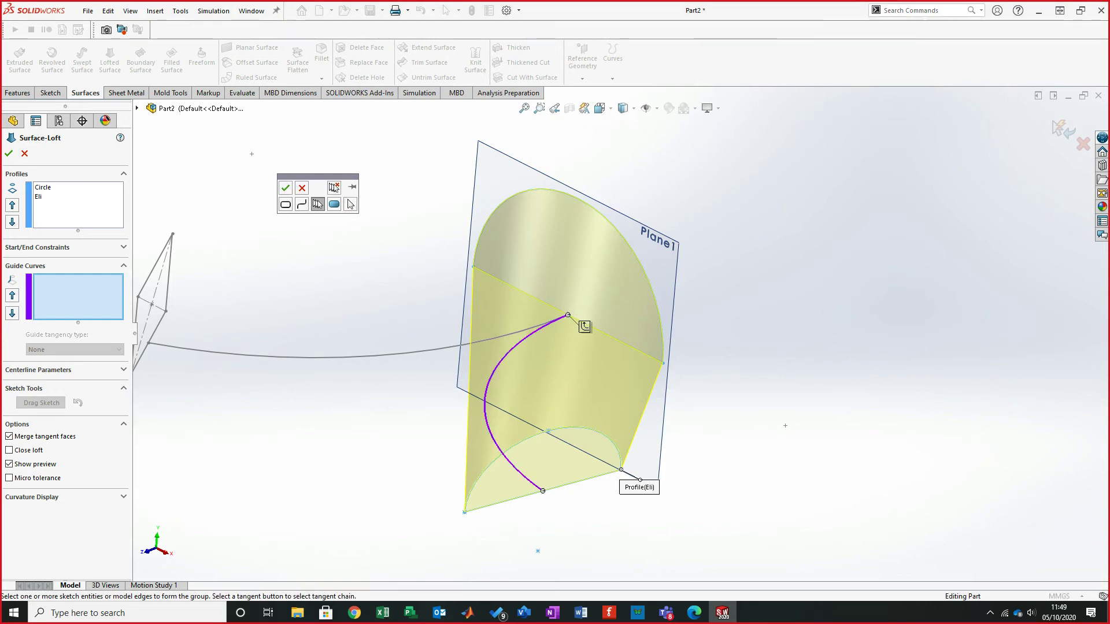
pyautogui.click(285, 188)
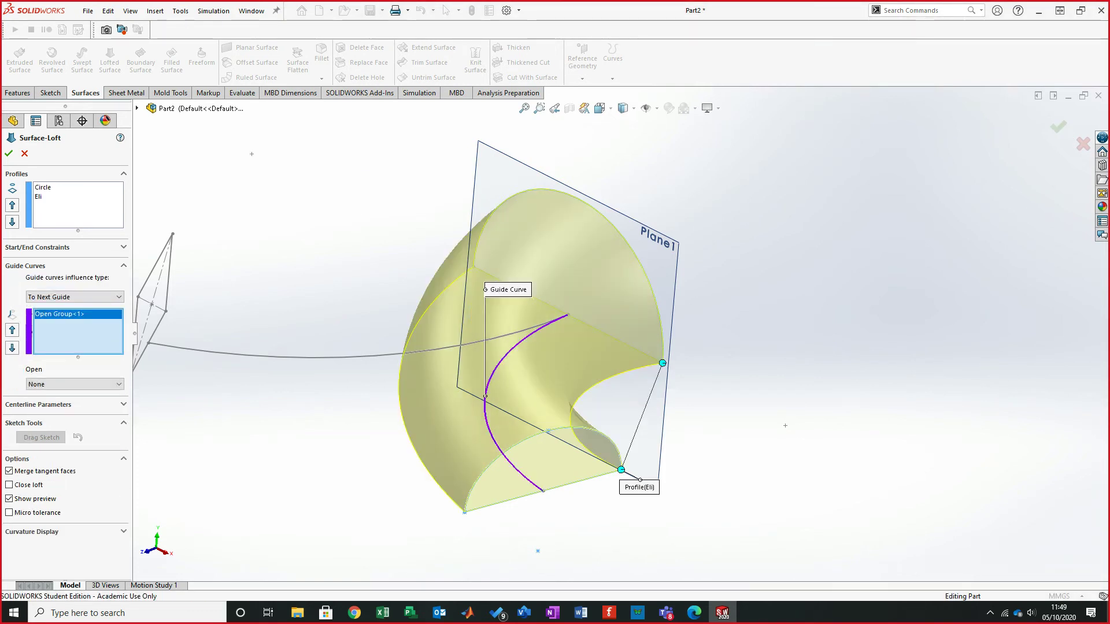
pyautogui.moveTo(497, 324)
pyautogui.mouseDown(button='middle')
pyautogui.moveTo(423, 322)
pyautogui.moveTo(441, 259)
pyautogui.moveTo(562, 272)
pyautogui.moveTo(565, 293)
pyautogui.mouseUp(button='middle')
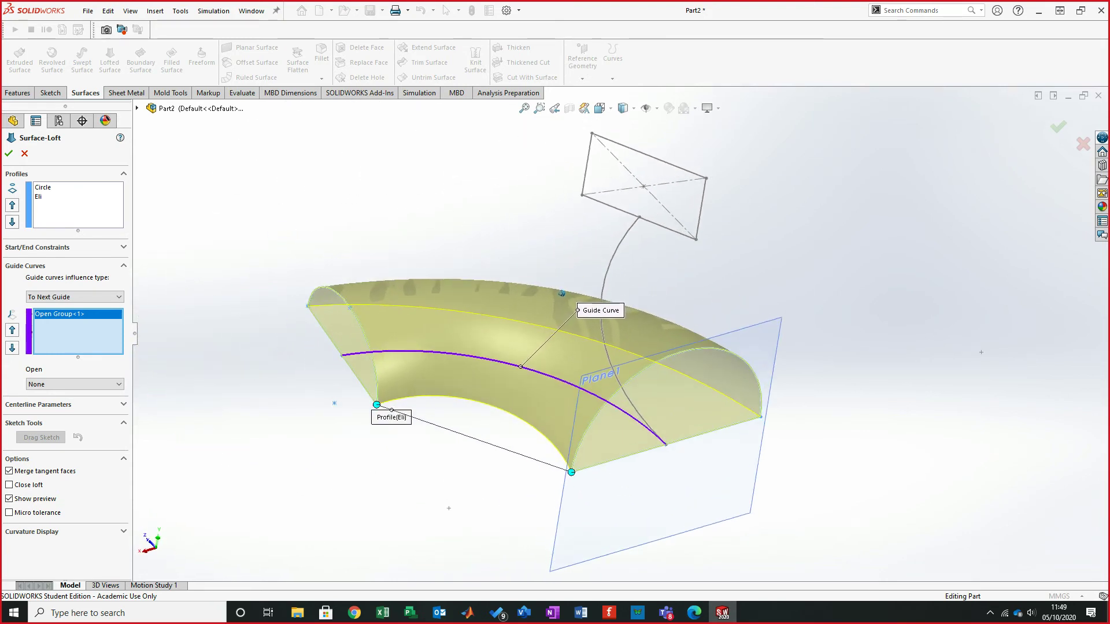
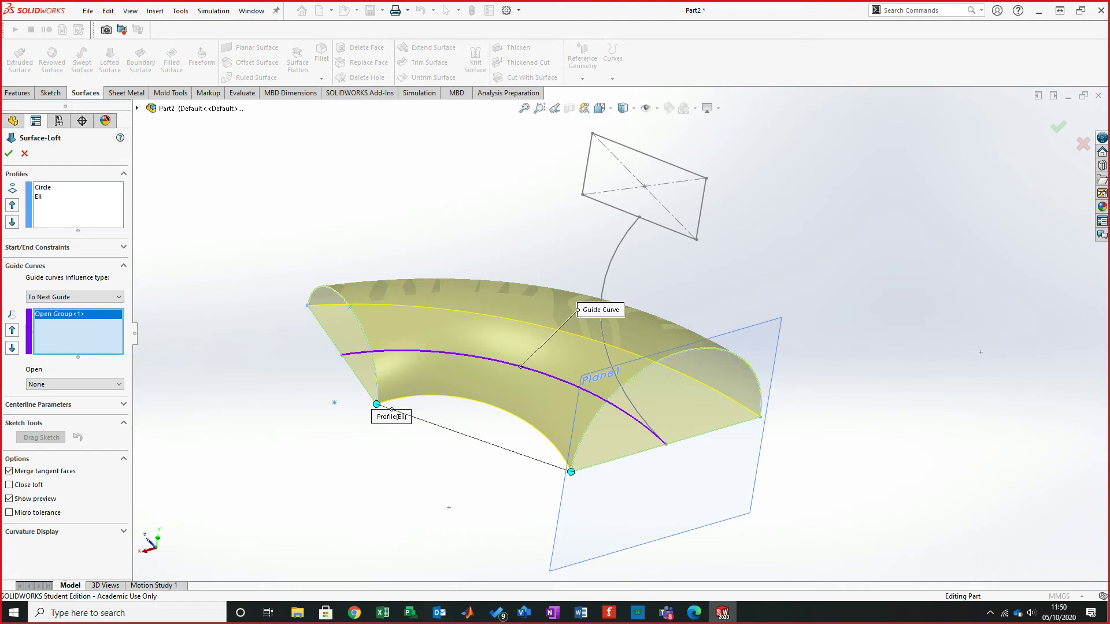
pyautogui.click(9, 153)
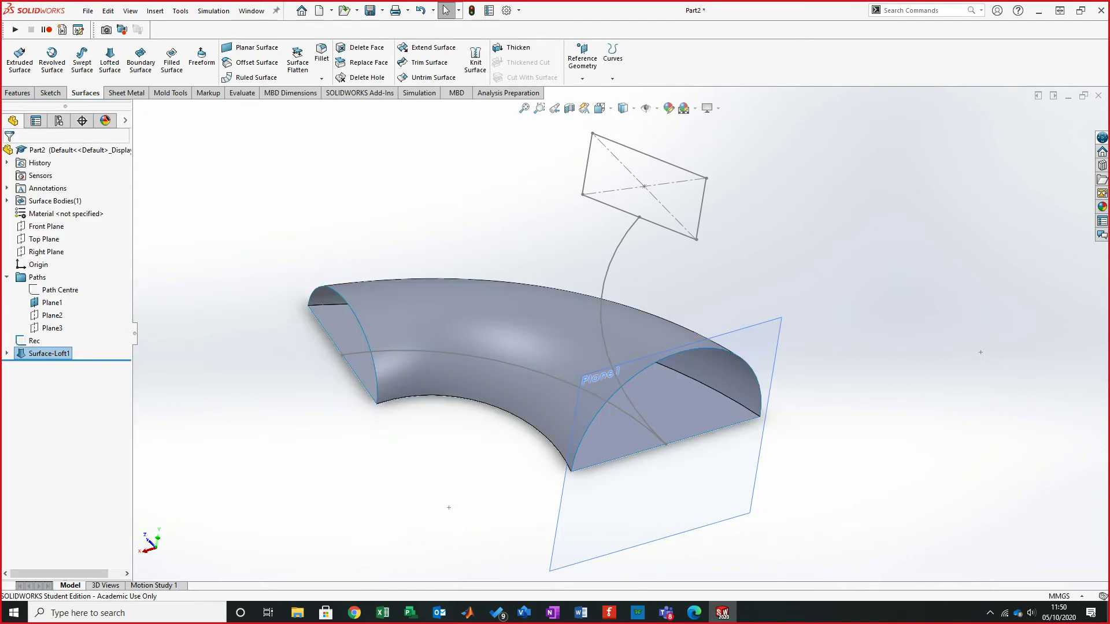
# - Locate the Tang Arcs sketch beneath the Surface-Loft1 feature in the tree, and collapse the Paths folder
pyautogui.moveTo(562, 295)
pyautogui.mouseDown(button='middle')
pyautogui.moveTo(522, 331)
pyautogui.moveTo(528, 351)
pyautogui.moveTo(507, 302)
pyautogui.moveTo(518, 300)
pyautogui.mouseUp(button='middle')
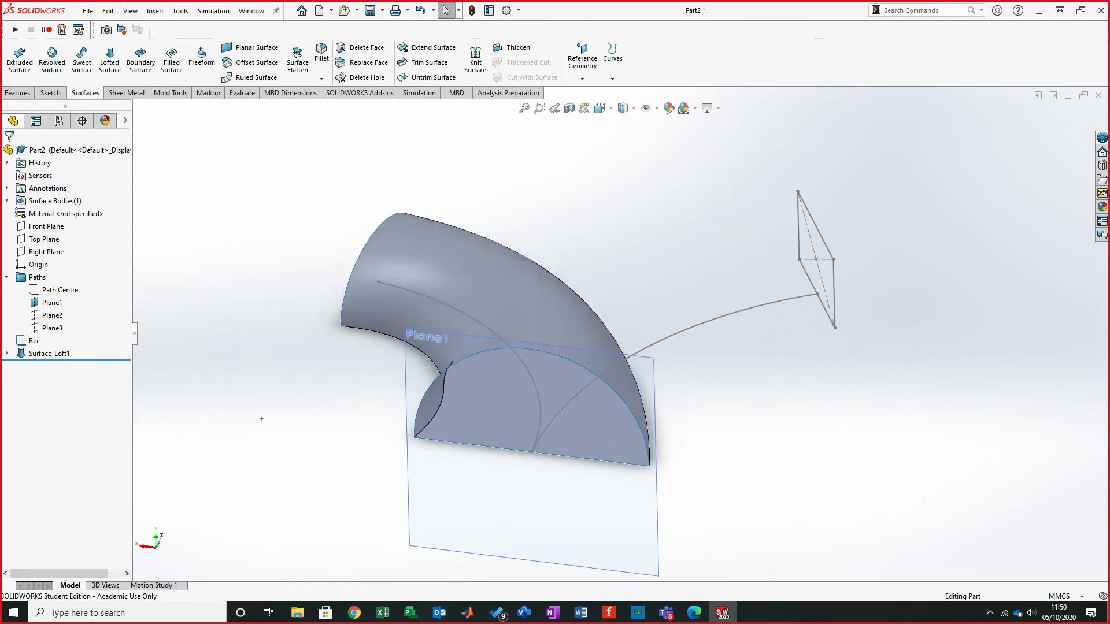
pyautogui.click(714, 319)
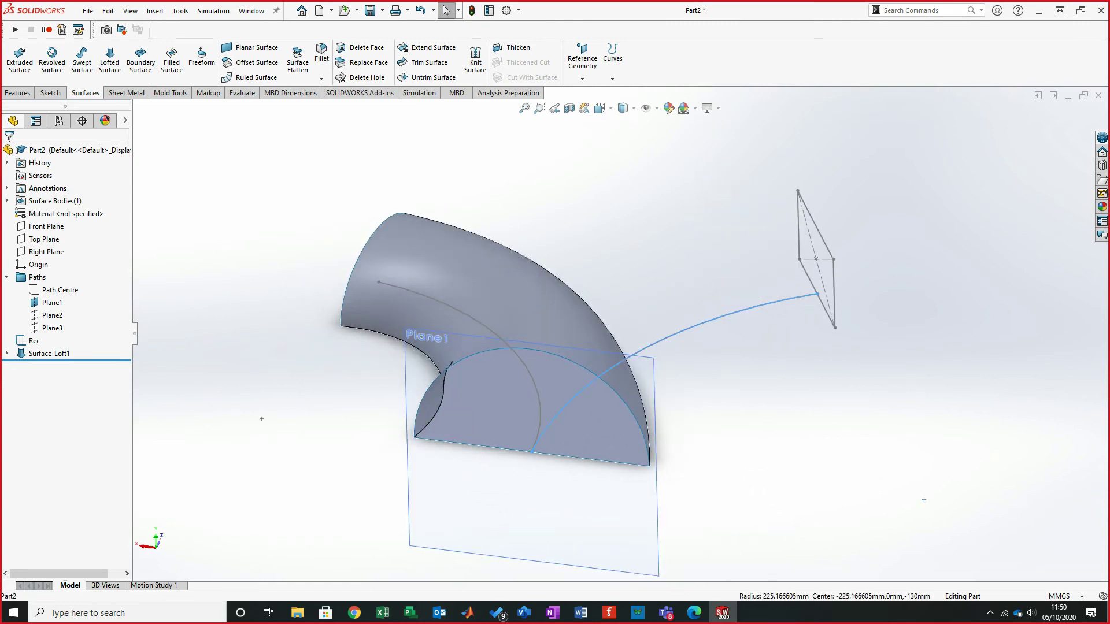
pyautogui.click(57, 290)
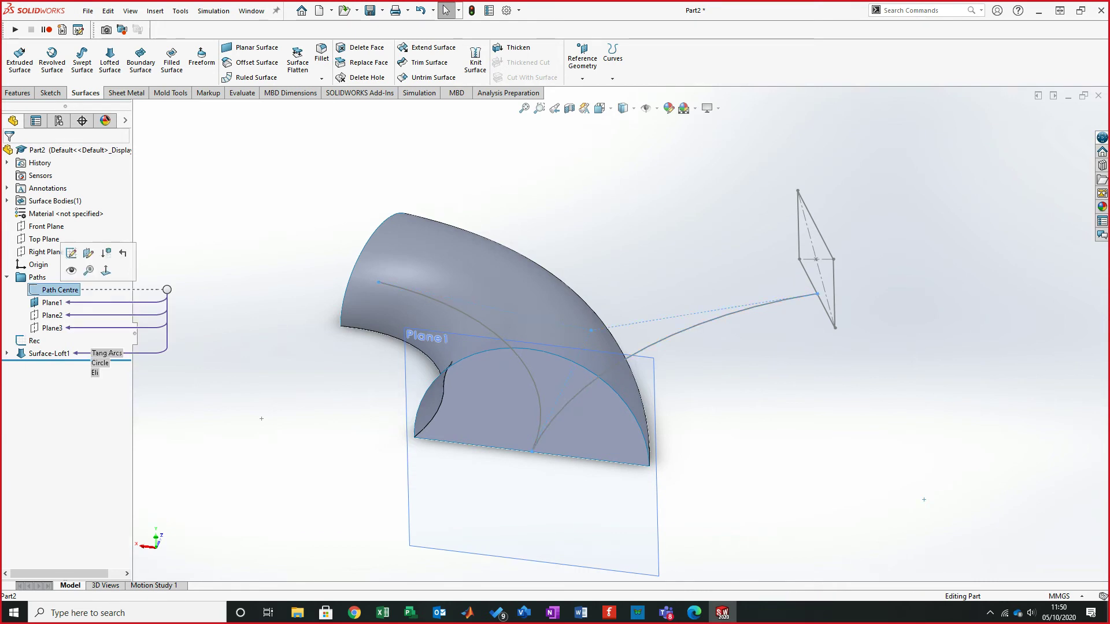
pyautogui.press('Escape')
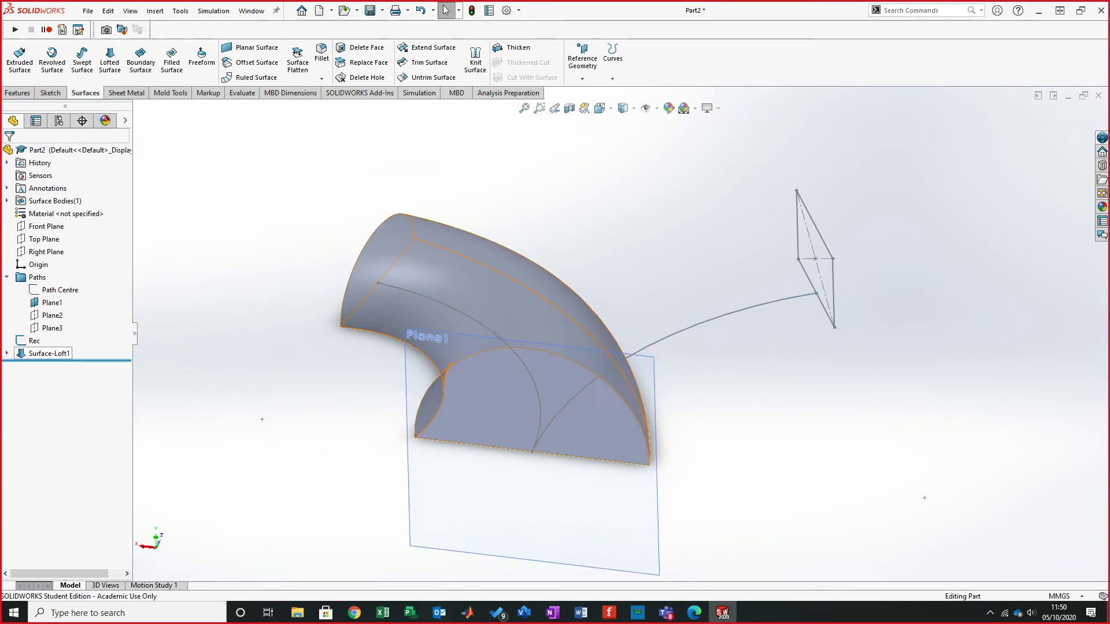
pyautogui.click(7, 353)
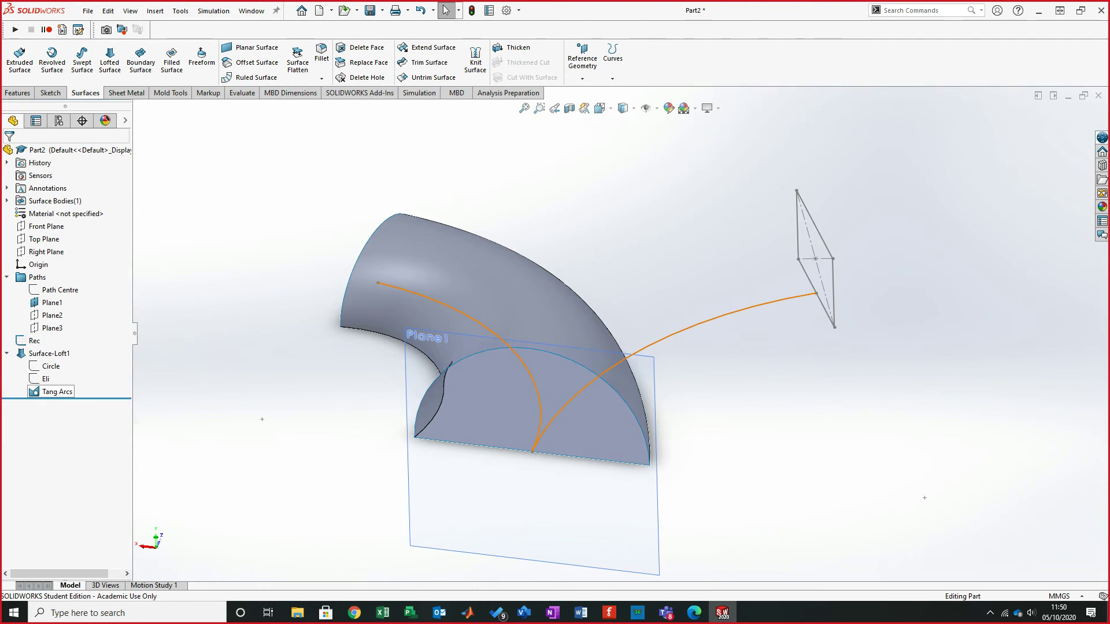
pyautogui.click(57, 391)
pyautogui.moveTo(494, 305); pyautogui.dragTo(607, 324, button='middle')
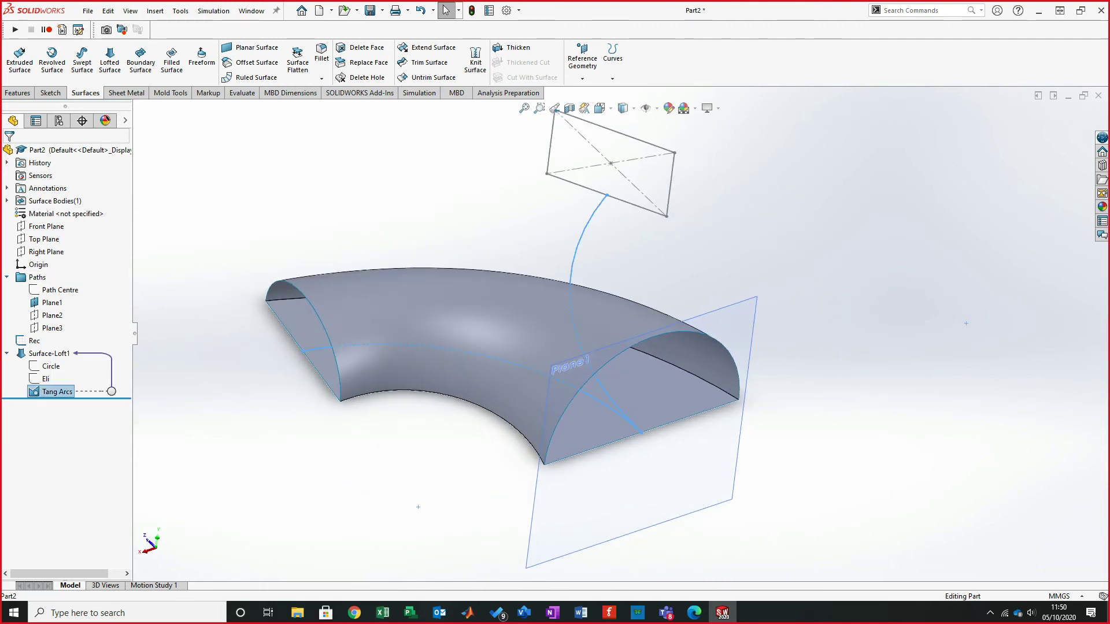
pyautogui.click(7, 277)
pyautogui.press('Escape')
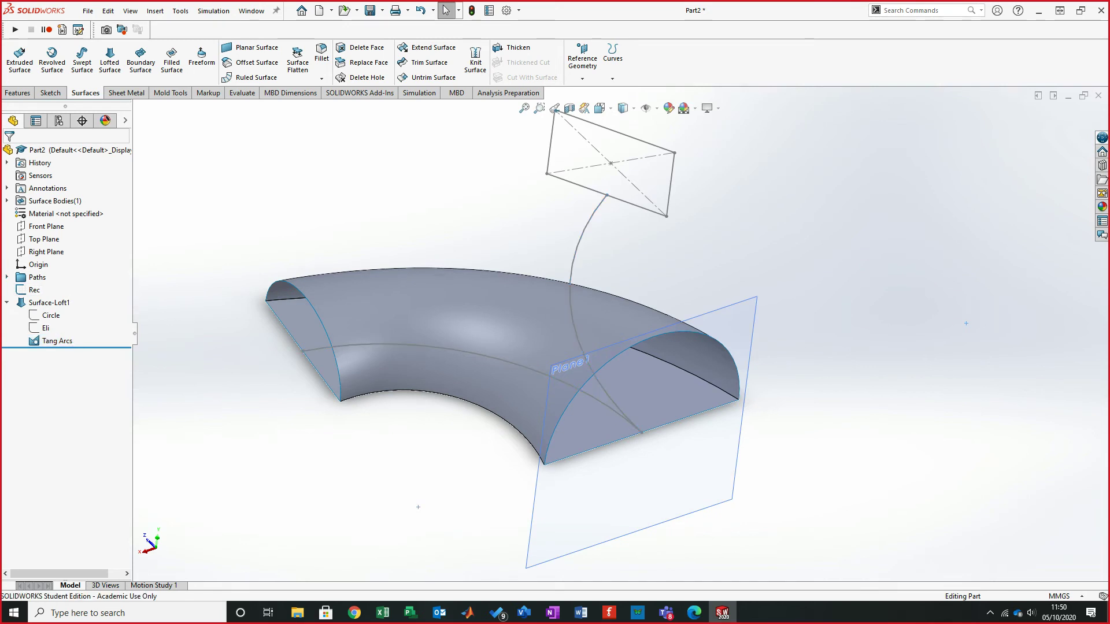
# - Hide the Tang Arcs sketch nested under the surface loft
pyautogui.moveTo(572, 306); pyautogui.dragTo(486, 307, button='middle')
pyautogui.click(58, 341)
pyautogui.rightClick(61, 341)
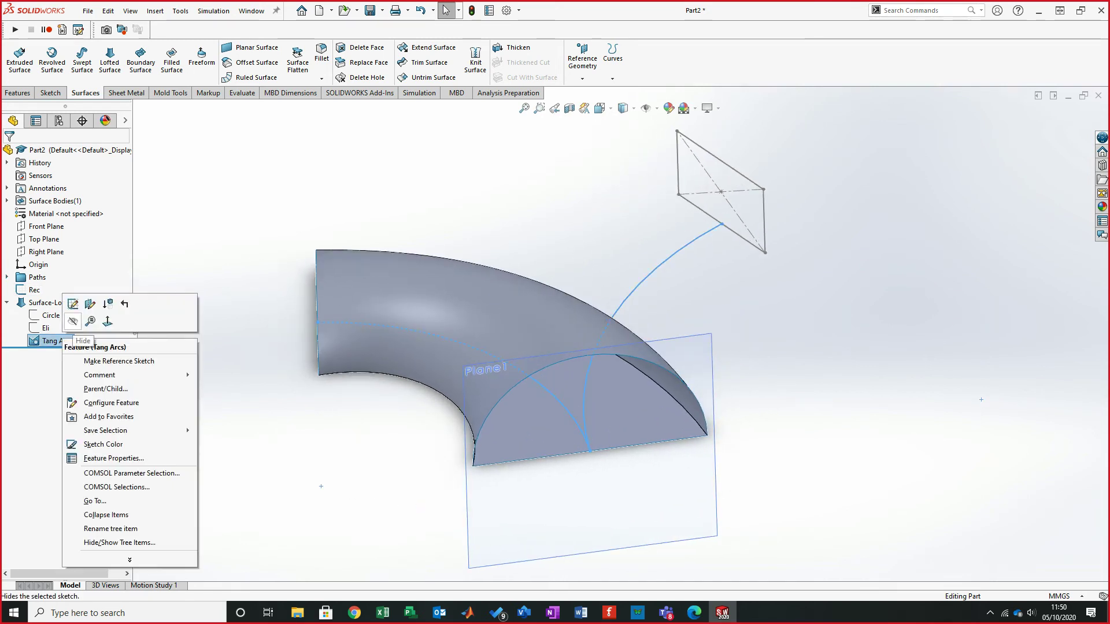
pyautogui.click(72, 321)
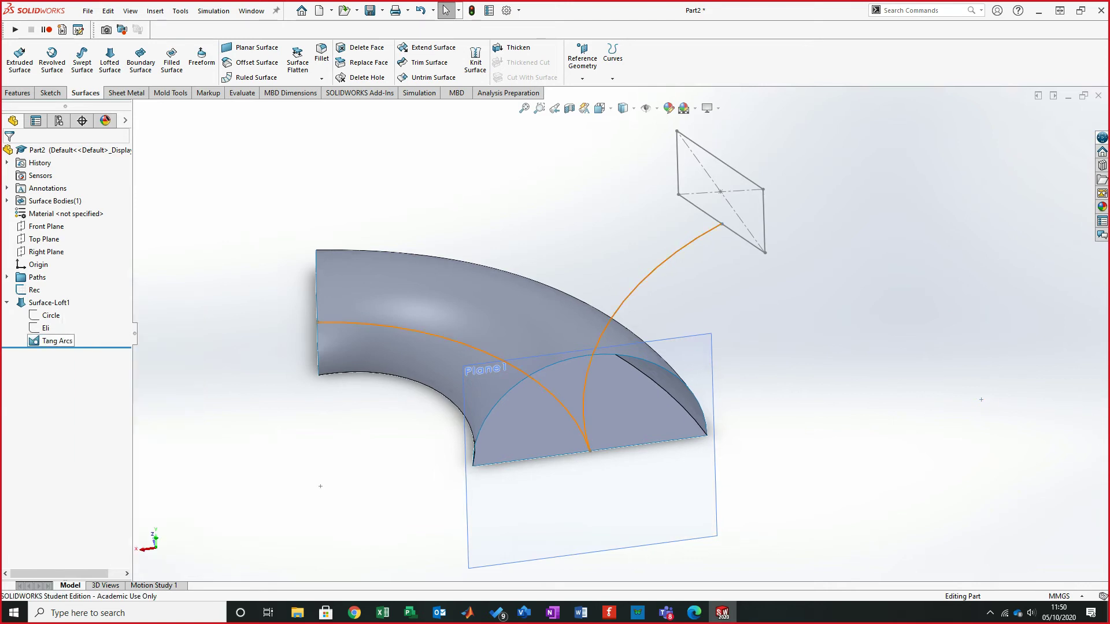
pyautogui.rightClick(54, 340)
pyautogui.click(65, 320)
pyautogui.moveTo(495, 307)
pyautogui.mouseDown(button='middle')
pyautogui.moveTo(612, 307)
pyautogui.moveTo(491, 312)
pyautogui.mouseUp(button='middle')
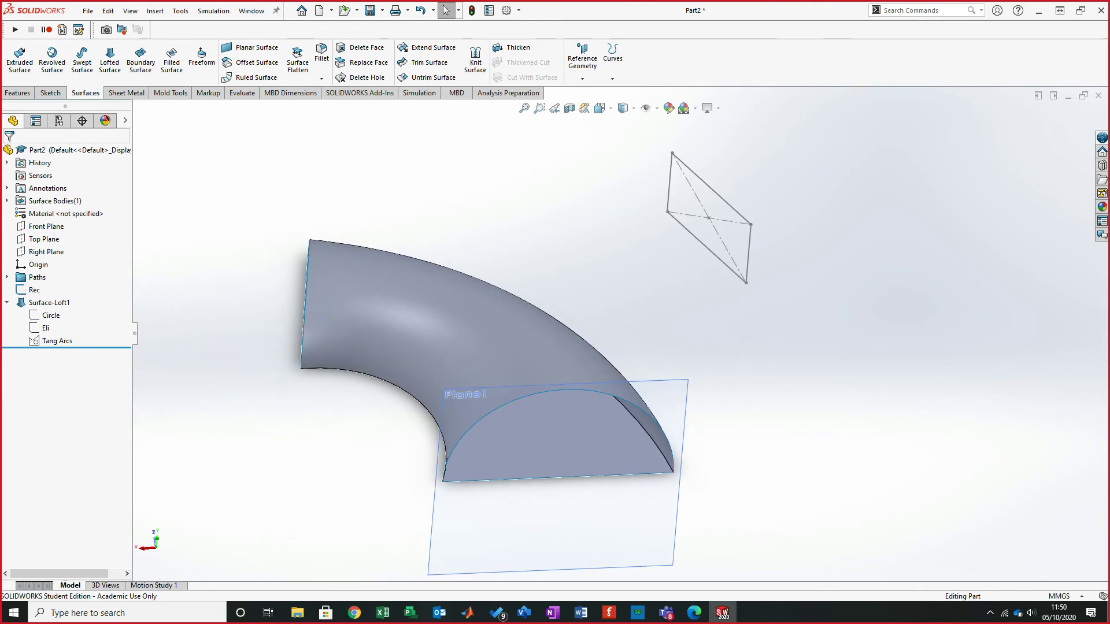
# - Show the Tang Arcs sketch nested under the surface loft
pyautogui.rightClick(64, 341)
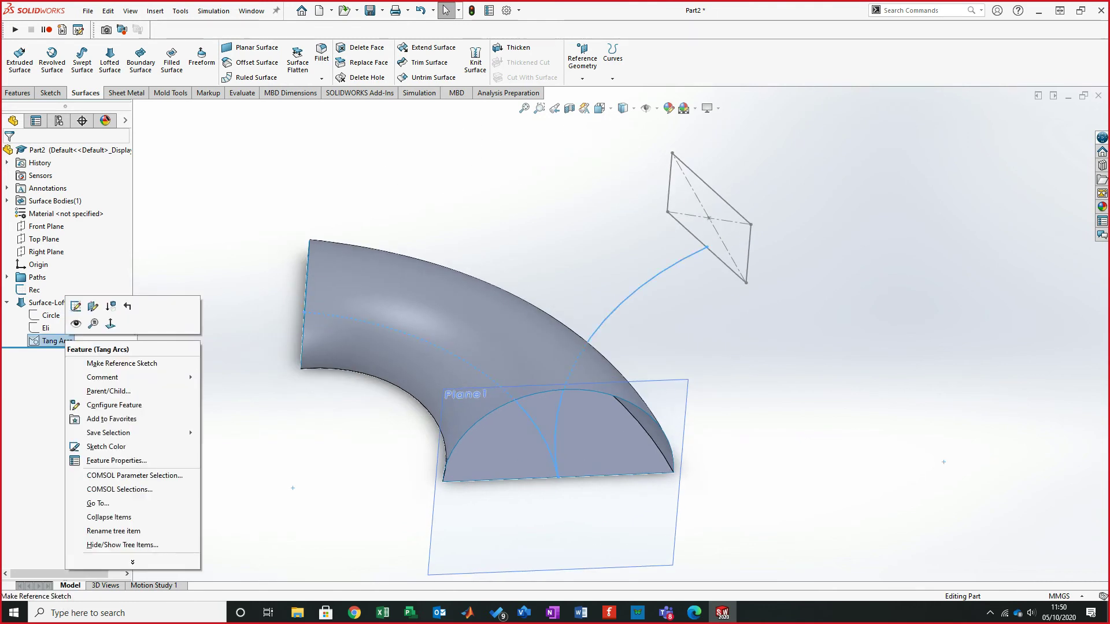
pyautogui.click(76, 323)
pyautogui.moveTo(486, 326); pyautogui.dragTo(454, 308, button='middle')
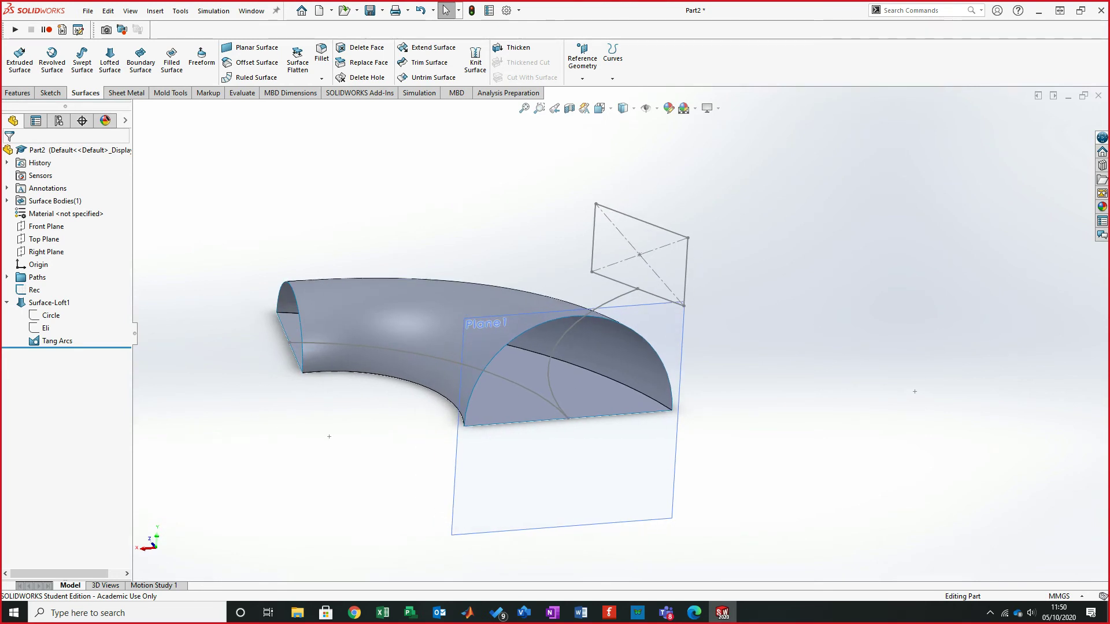
pyautogui.moveTo(454, 307); pyautogui.dragTo(465, 336, button='middle')
pyautogui.moveTo(577, 458)
pyautogui.mouseDown(button='middle')
pyautogui.moveTo(418, 515)
pyautogui.moveTo(417, 479)
pyautogui.moveTo(575, 431)
pyautogui.moveTo(727, 542)
pyautogui.moveTo(401, 566)
pyautogui.mouseUp(button='middle')
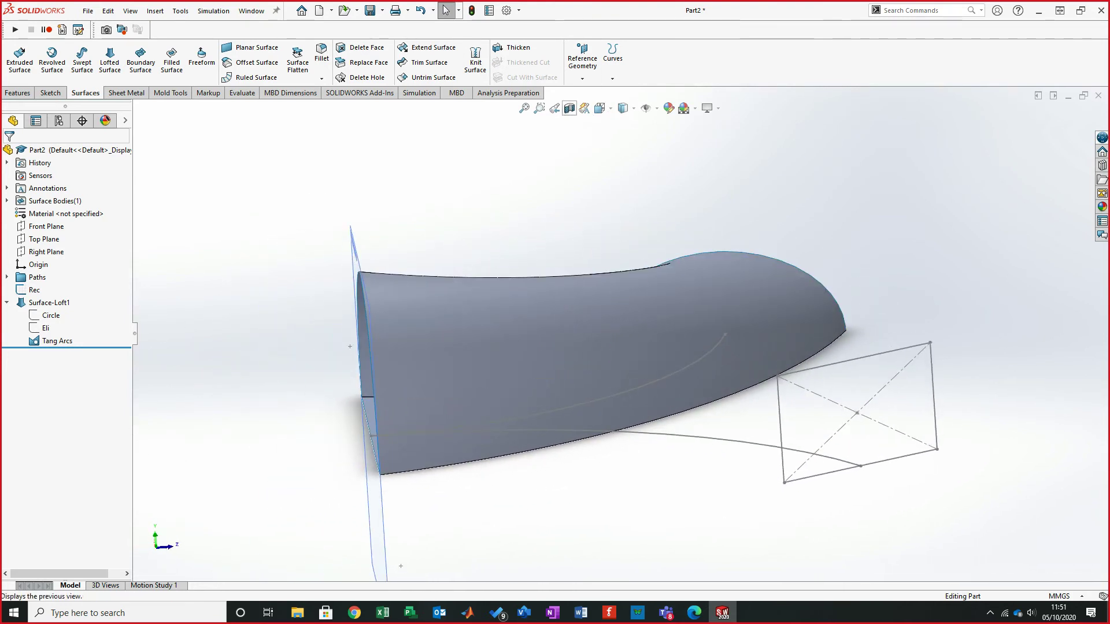
# - Examine the lofted surface in the front and right views, especially its edges where they meet Plane1
pyautogui.click(599, 108)
pyautogui.click(617, 156)
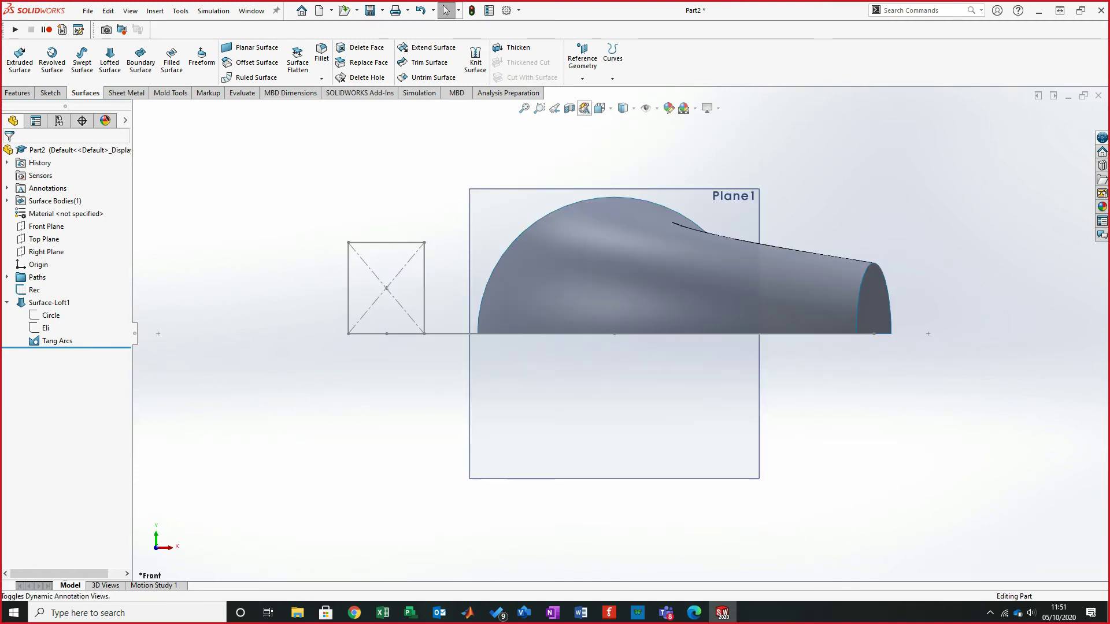
pyautogui.click(599, 108)
pyautogui.click(633, 156)
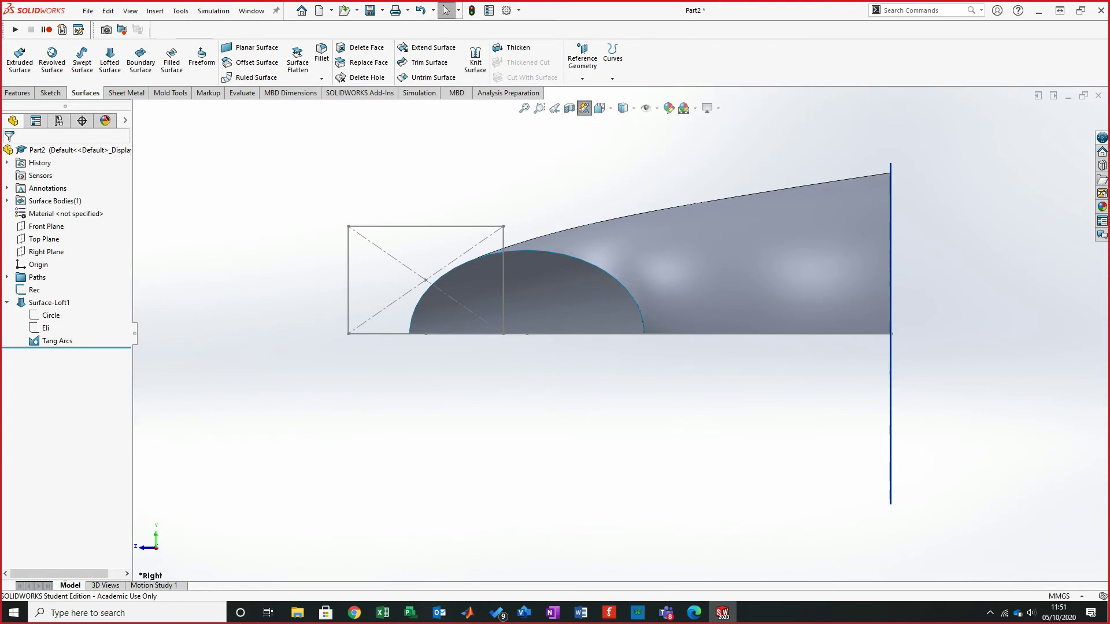
pyautogui.scroll(-2, 1044, 153)
pyautogui.scroll(-5, 947, 203)
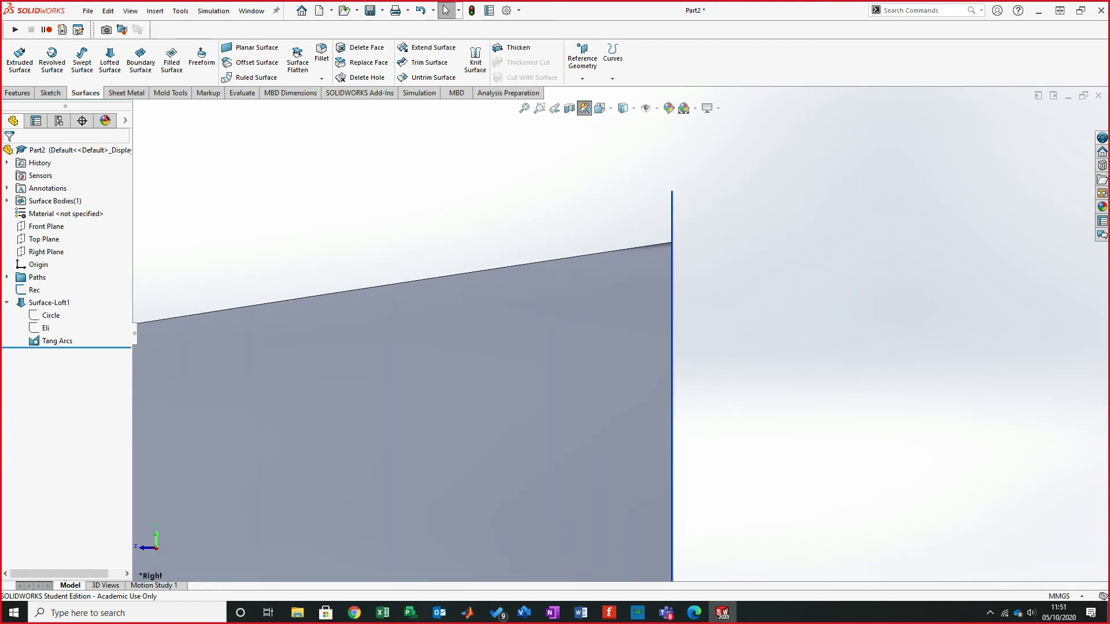
pyautogui.scroll(-6, 665, 335)
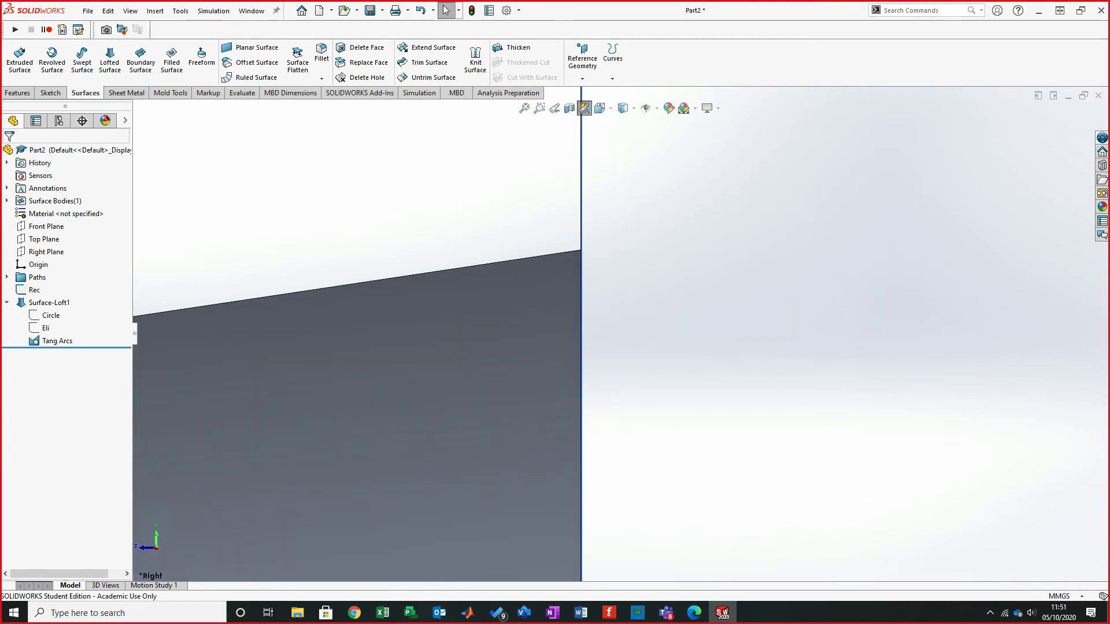
pyautogui.scroll(2, 636, 416)
pyautogui.scroll(5, 621, 353)
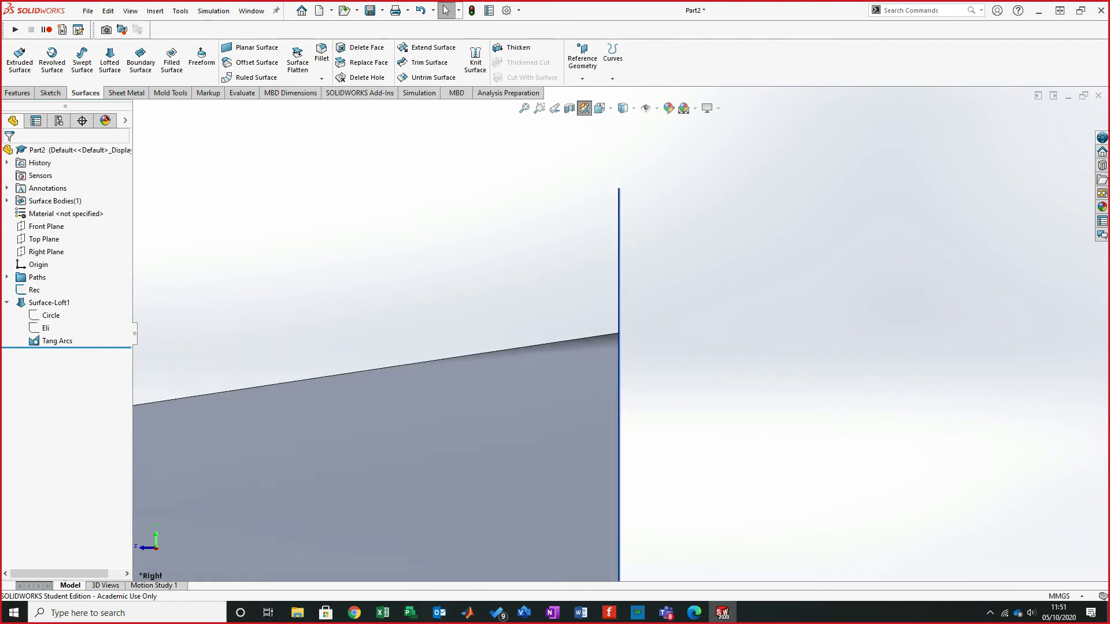
pyautogui.scroll(-5, 618, 445)
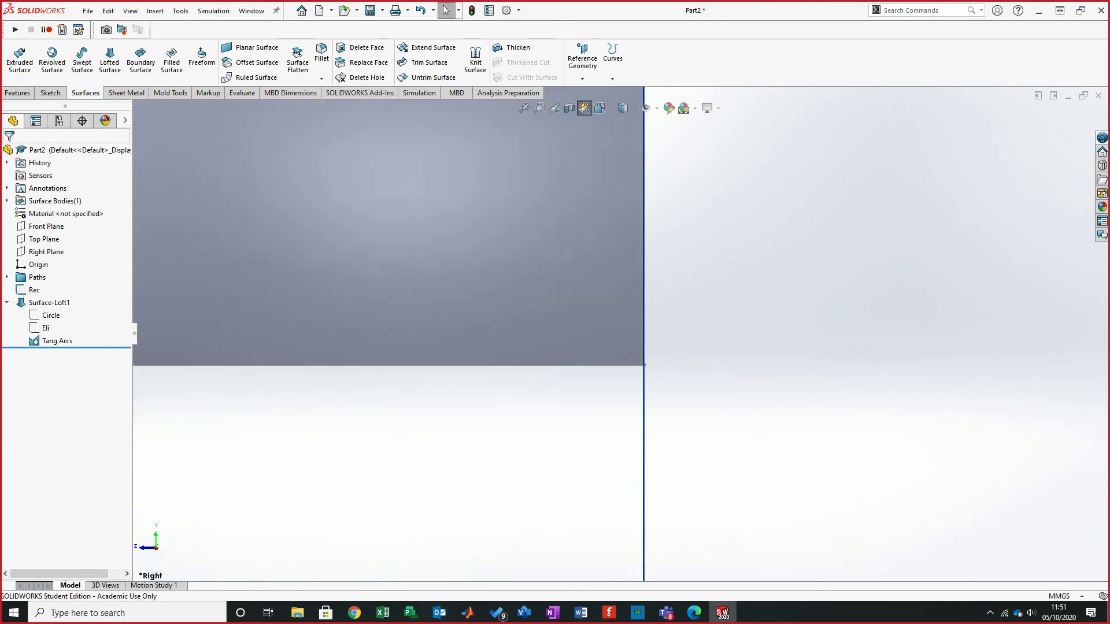
pyautogui.scroll(-4, 636, 312)
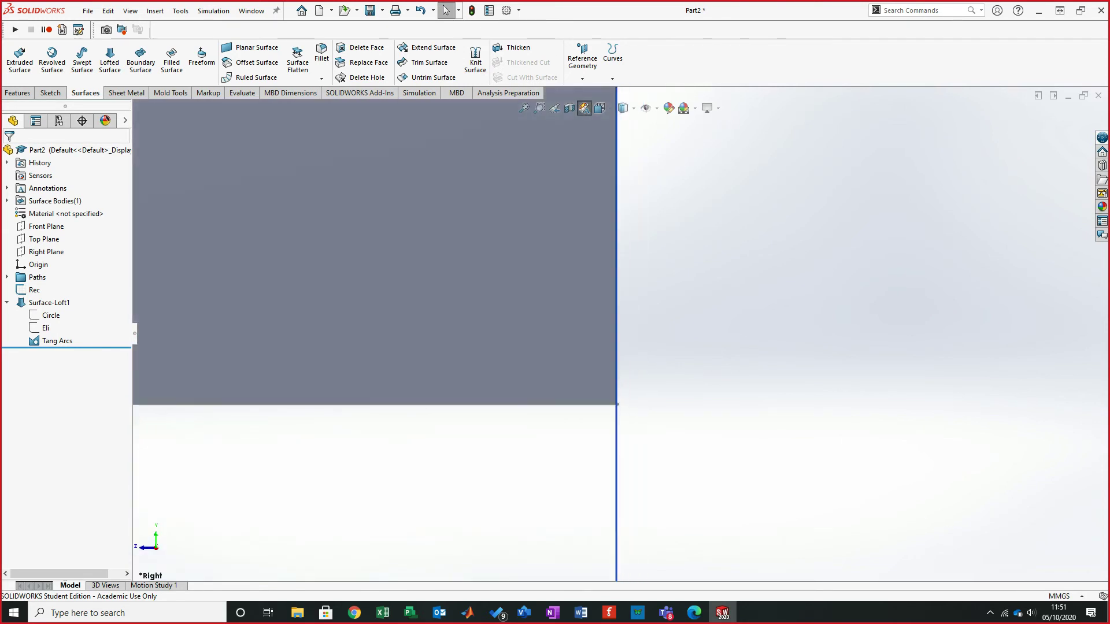
pyautogui.scroll(1, 624, 323)
pyautogui.scroll(3, 622, 330)
pyautogui.moveTo(763, 338); pyautogui.dragTo(708, 335, button='middle')
pyautogui.scroll(8, 618, 341)
pyautogui.moveTo(619, 347); pyautogui.dragTo(630, 367, button='middle')
pyautogui.scroll(-1, 520, 355)
pyautogui.scroll(-2, 521, 370)
pyautogui.moveTo(630, 315); pyautogui.dragTo(635, 295, button='middle')
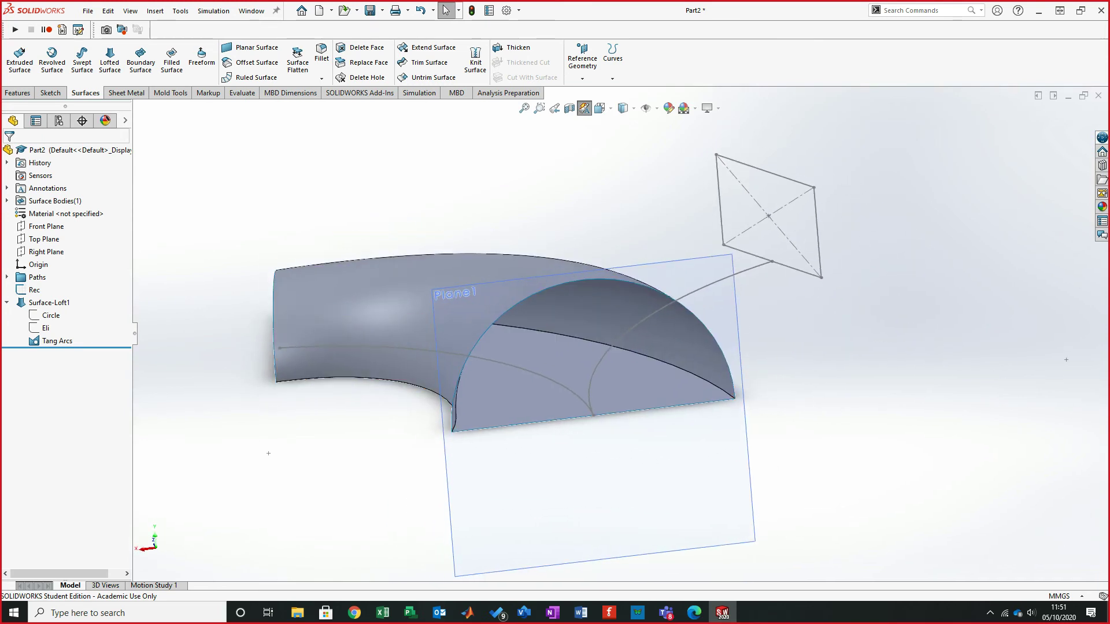
# - Switch to the lofting PDF and read step 11 about the converted and split semicircle sketch on Plane 1
pyautogui.hotkey('alt', 'Tab')
pyautogui.scroll(-8, 549, 333)
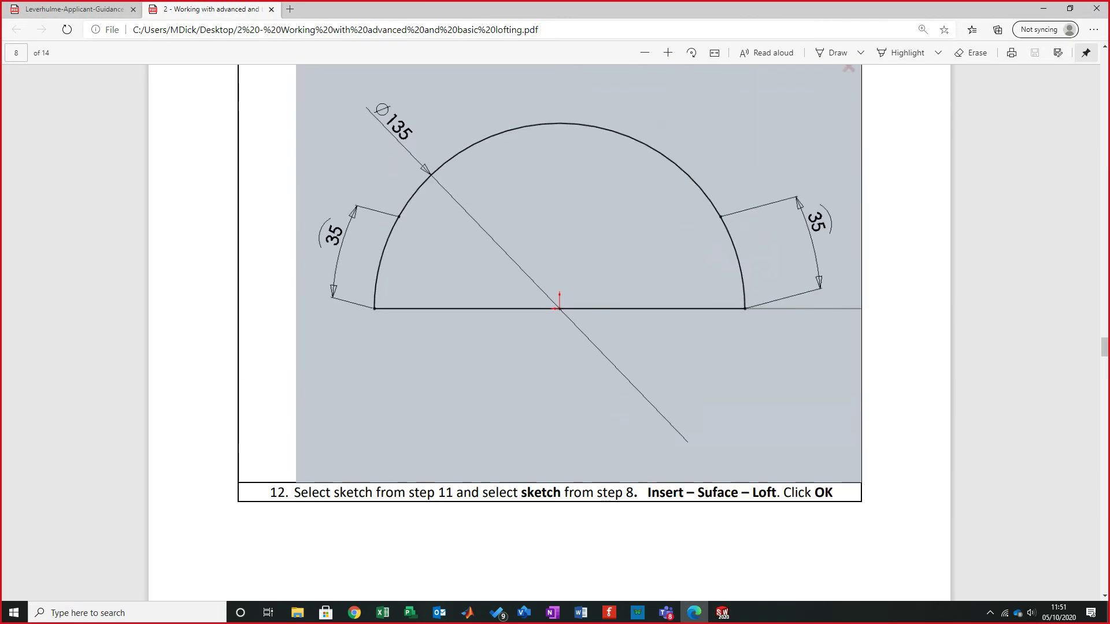
pyautogui.scroll(3, 549, 332)
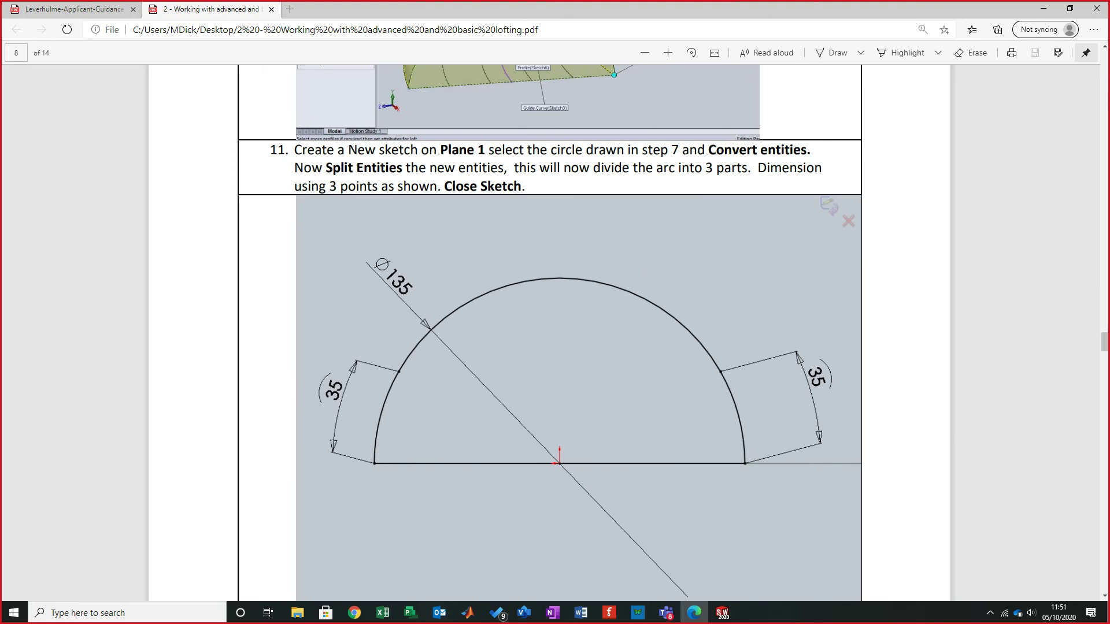
pyautogui.moveTo(578, 8); pyautogui.dragTo(0, 187)
# - Hide the Surface-Loft1 body listed in the Surface Bodies folder
pyautogui.moveTo(520, 289); pyautogui.dragTo(484, 299, button='middle')
pyautogui.click(725, 271)
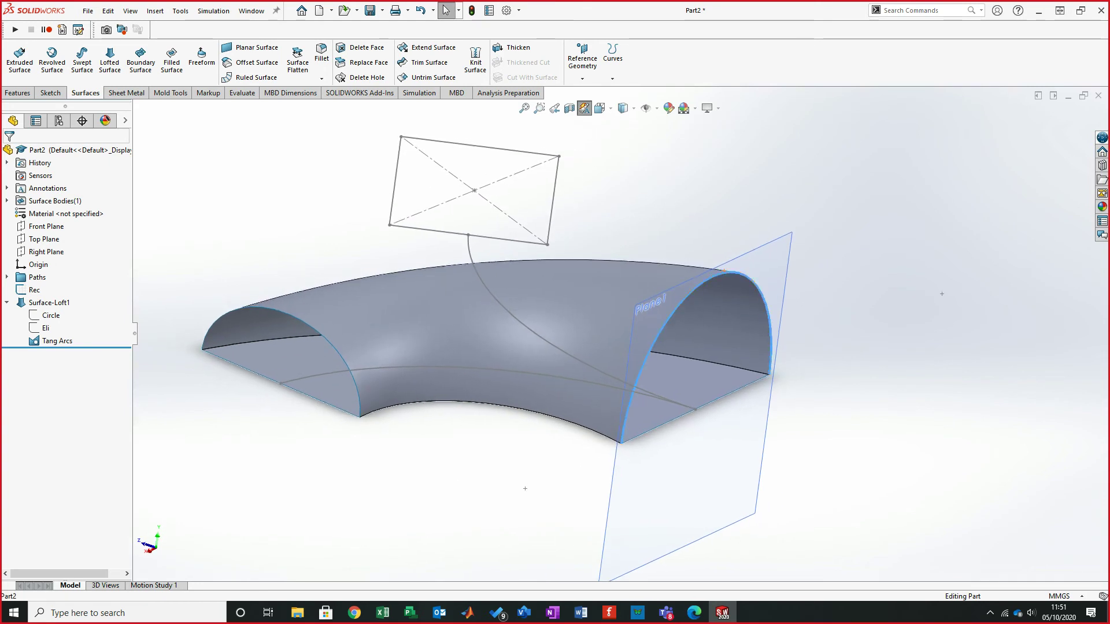
pyautogui.press('Escape')
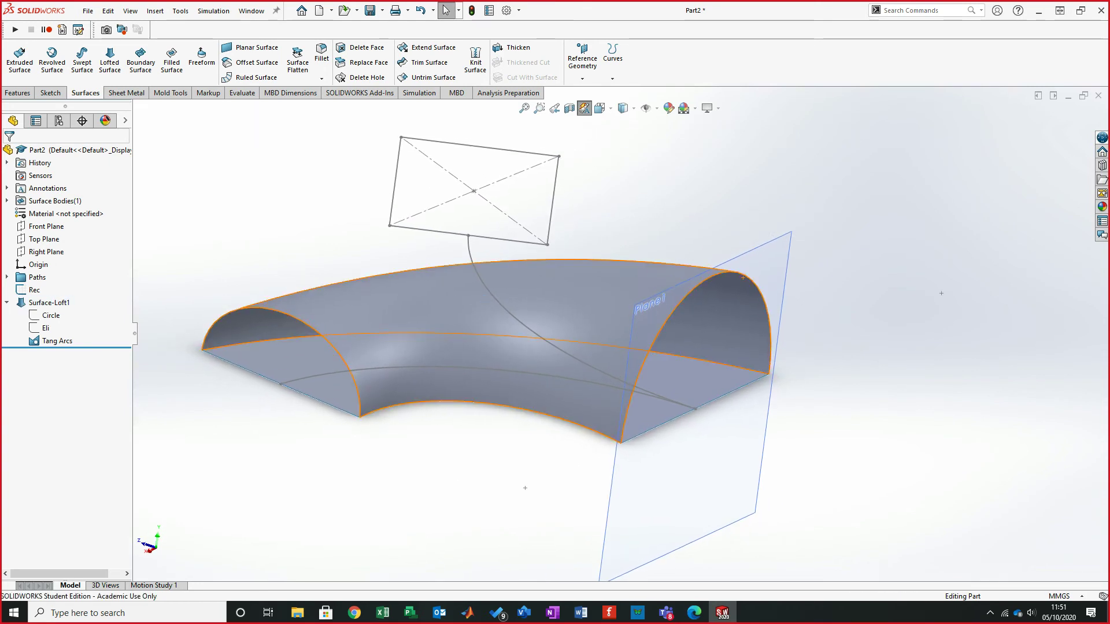
pyautogui.moveTo(745, 298)
pyautogui.mouseDown(button='middle')
pyautogui.moveTo(486, 257)
pyautogui.moveTo(571, 235)
pyautogui.moveTo(542, 262)
pyautogui.moveTo(446, 283)
pyautogui.mouseUp(button='middle')
pyautogui.click(7, 200)
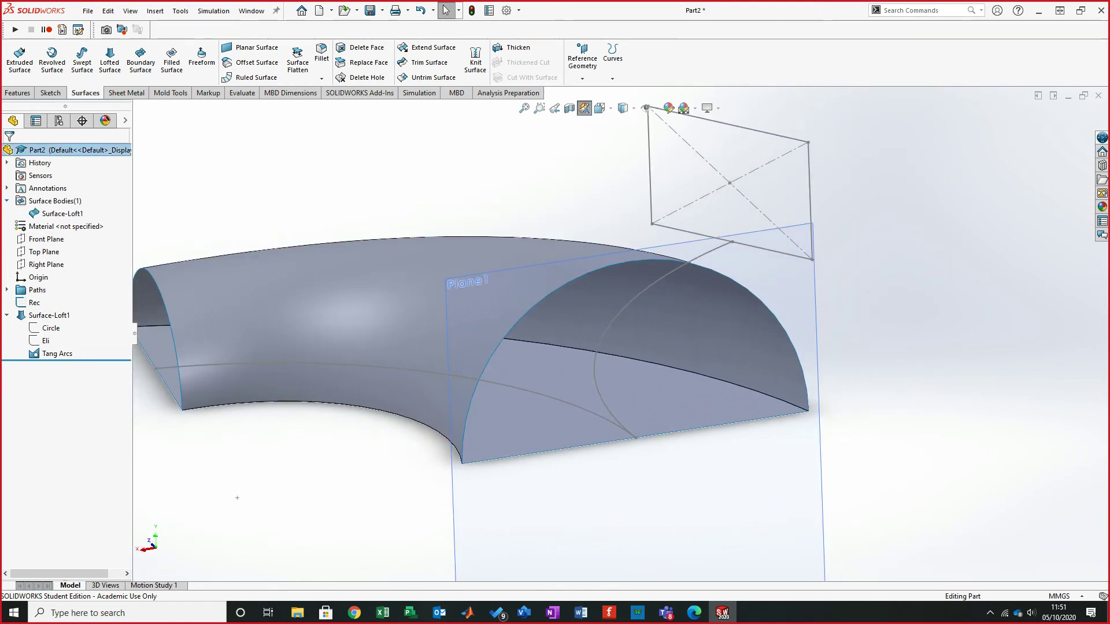
pyautogui.rightClick(60, 214)
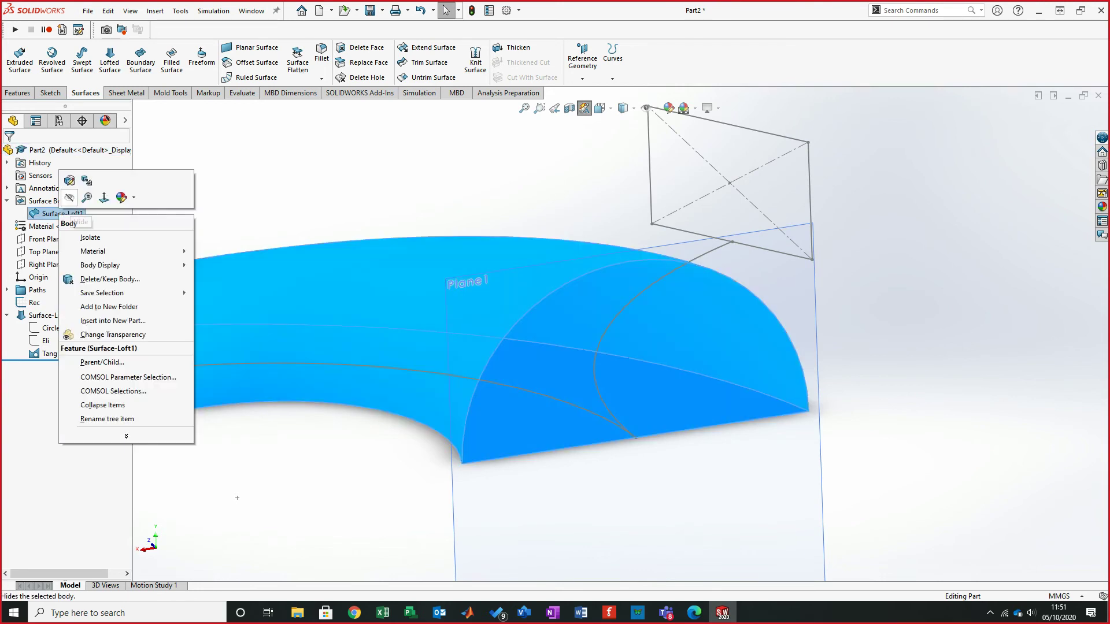
pyautogui.click(69, 197)
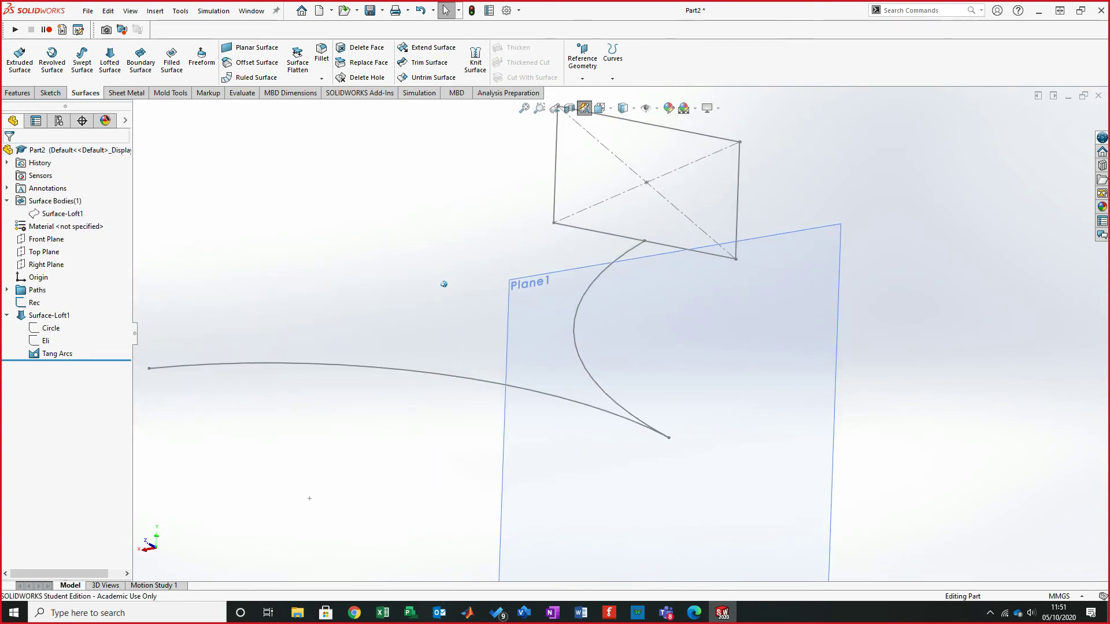
# - Show the Circle sketch nested under the surface loft
pyautogui.click(50, 328)
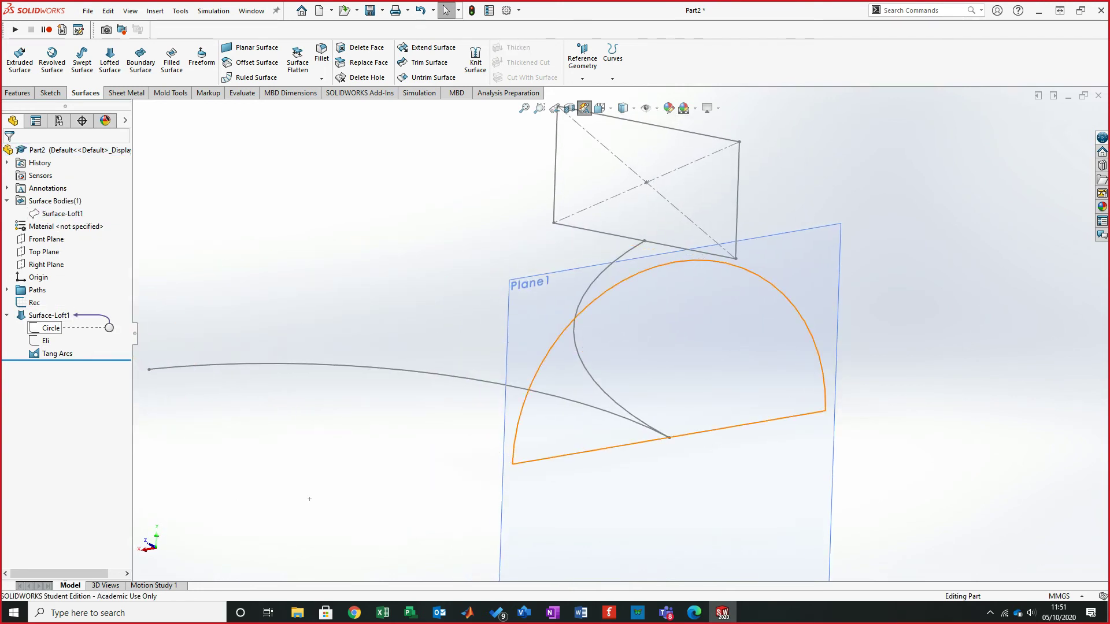
pyautogui.rightClick(45, 329)
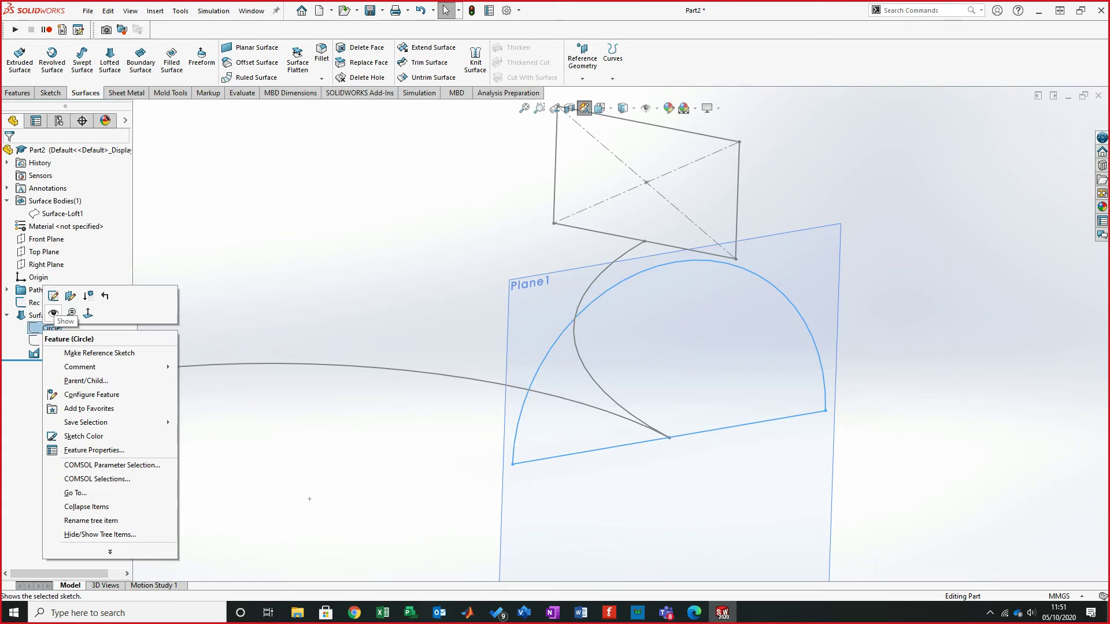
pyautogui.click(53, 313)
# - Create a sketch on Plane1 and convert the Circle sketch's base line and arc into it
pyautogui.moveTo(456, 285)
pyautogui.mouseDown(button='middle')
pyautogui.moveTo(347, 295)
pyautogui.moveTo(514, 299)
pyautogui.moveTo(460, 302)
pyautogui.mouseUp(button='middle')
pyautogui.click(462, 283)
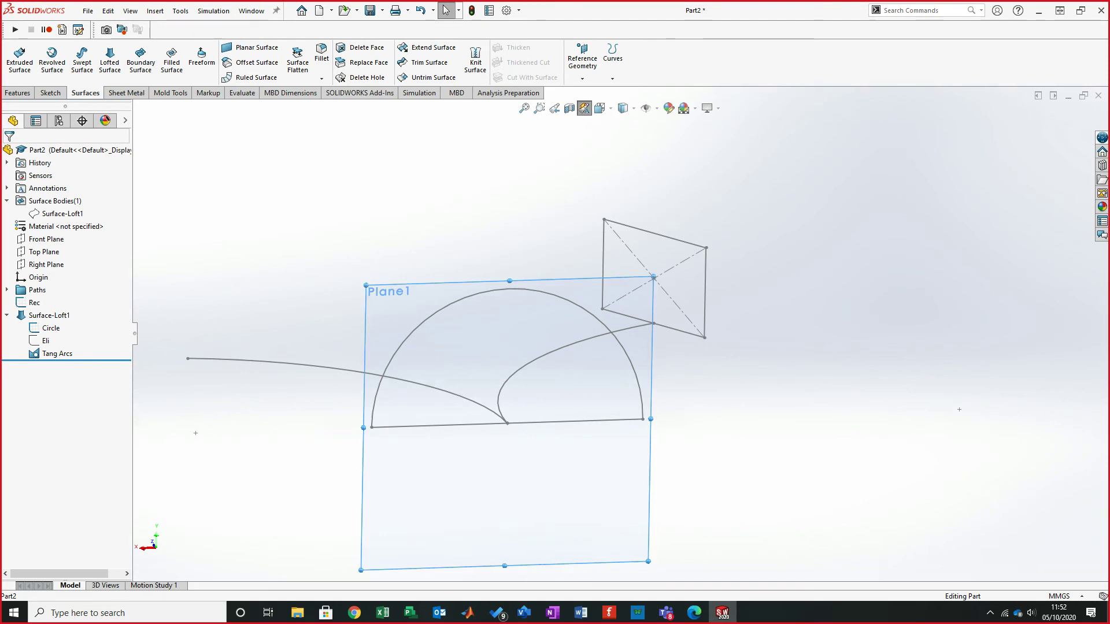
pyautogui.click(49, 92)
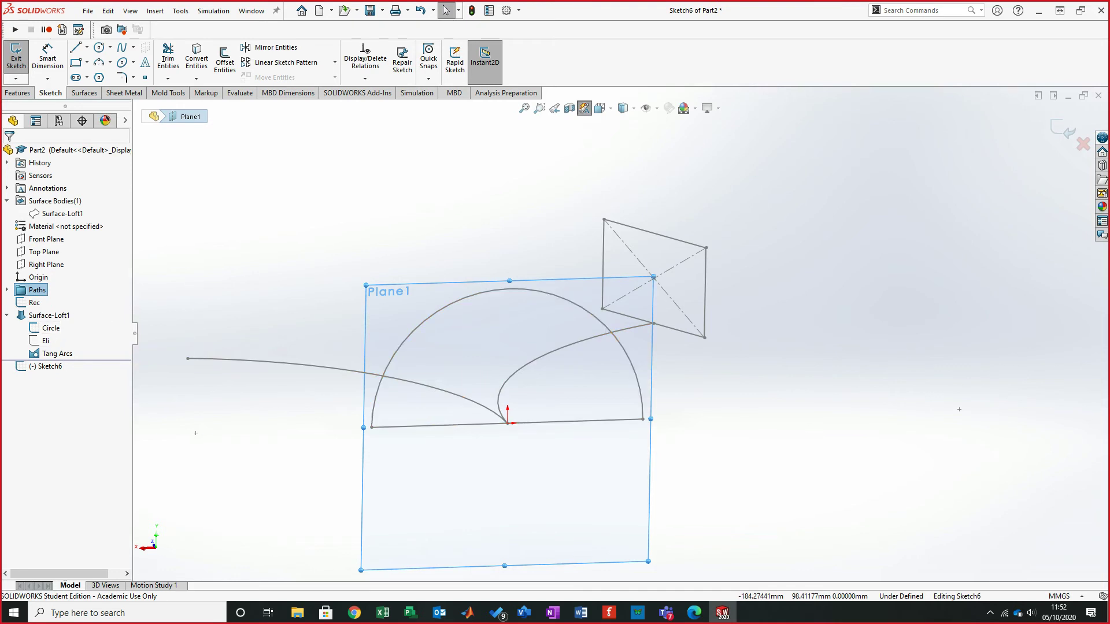
pyautogui.click(196, 58)
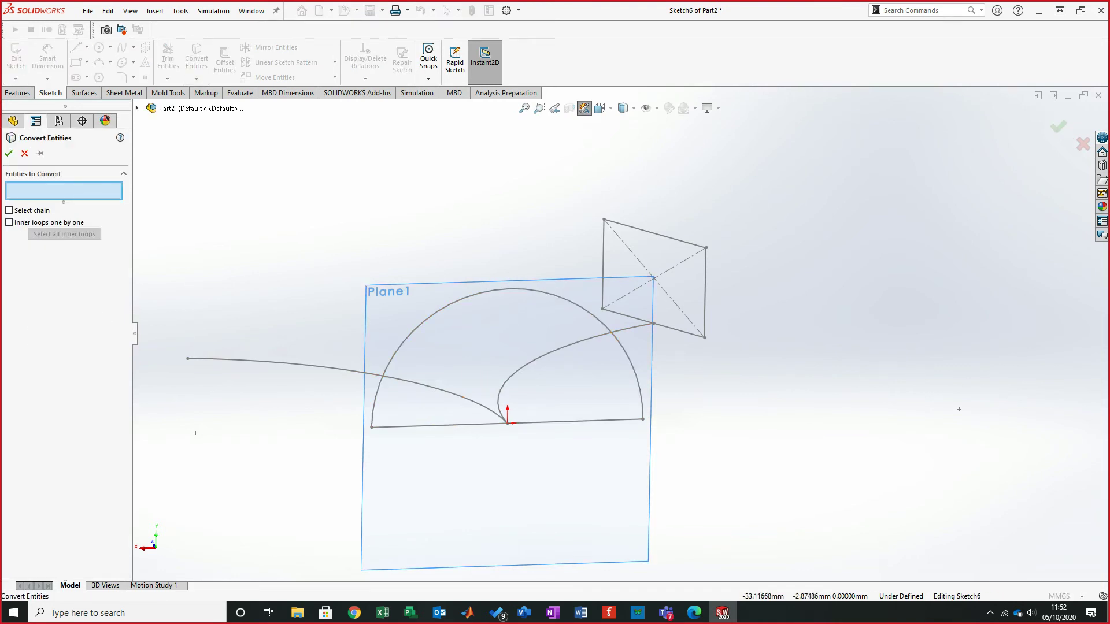
pyautogui.click(444, 425)
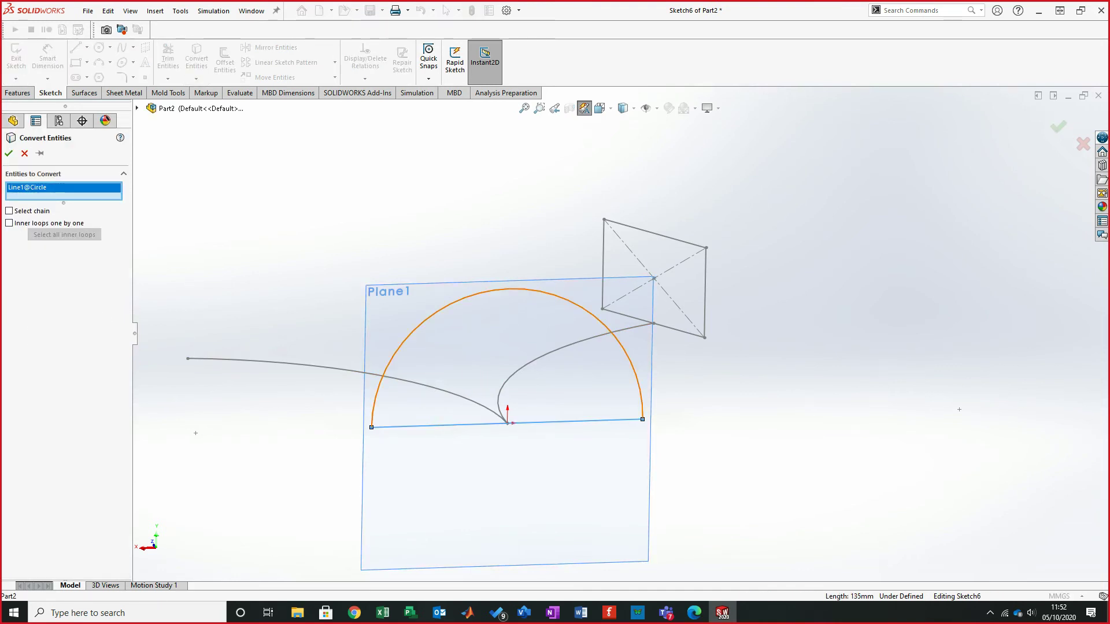
pyautogui.click(450, 304)
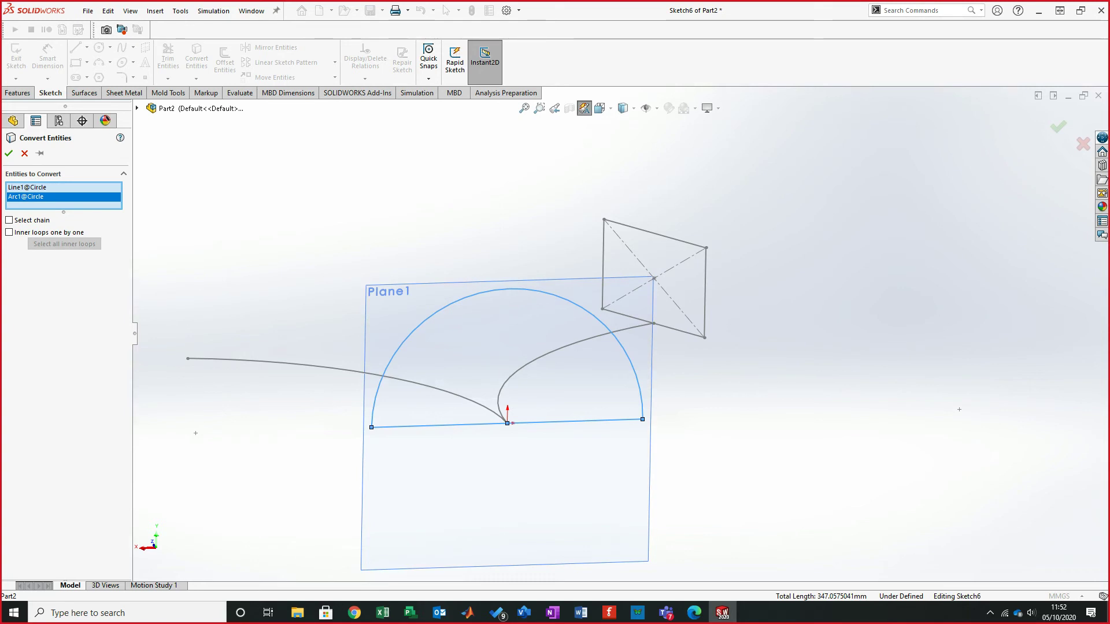
pyautogui.click(9, 153)
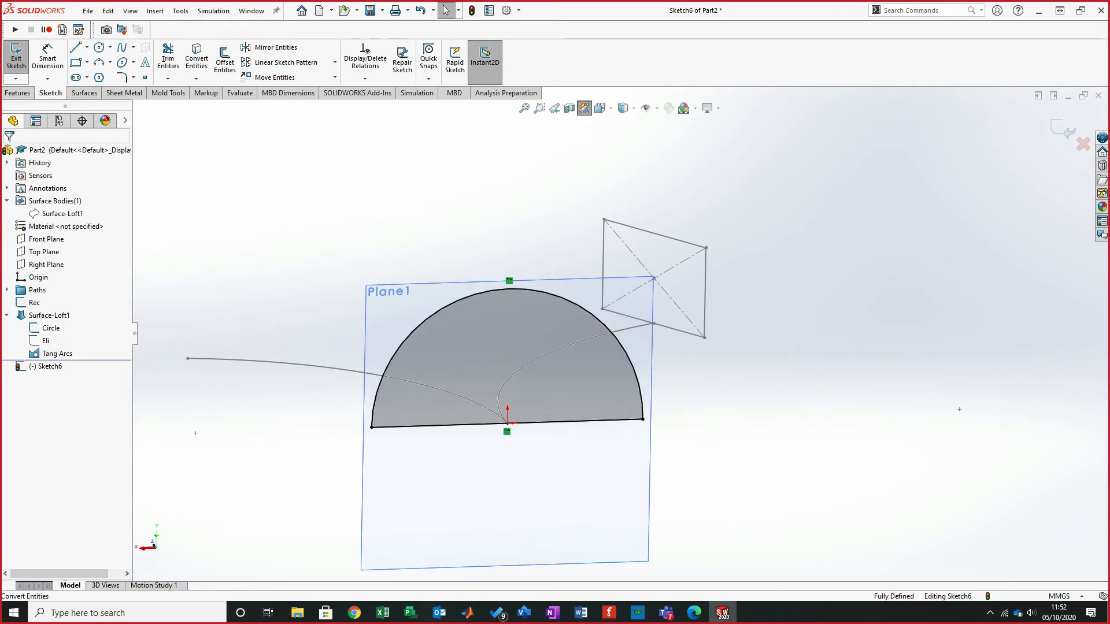
# - Hide the original Circle sketch and exit the new semicircle sketch on Plane1
pyautogui.rightClick(47, 328)
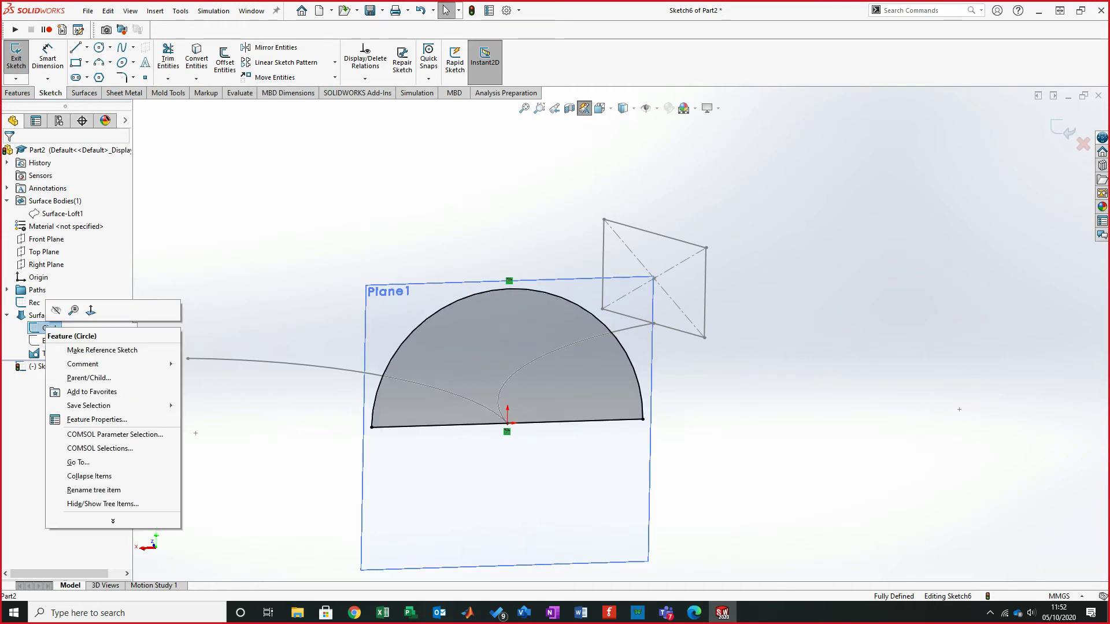
pyautogui.click(56, 310)
pyautogui.moveTo(578, 307); pyautogui.dragTo(508, 324, button='middle')
pyautogui.scroll(1, 459, 312)
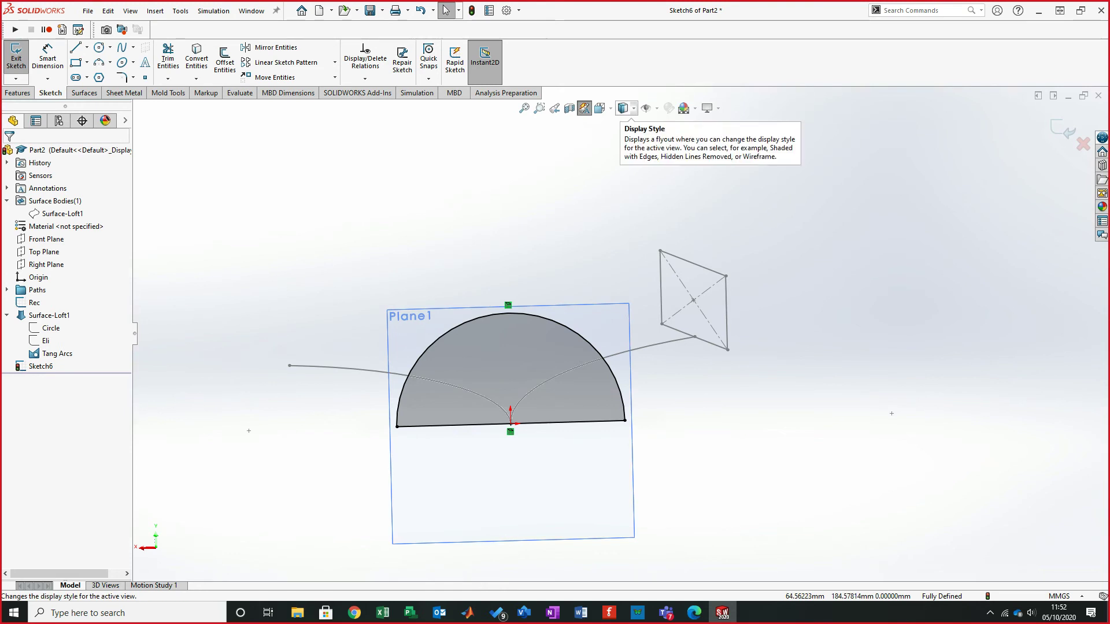
pyautogui.hotkey('ctrl', '8')
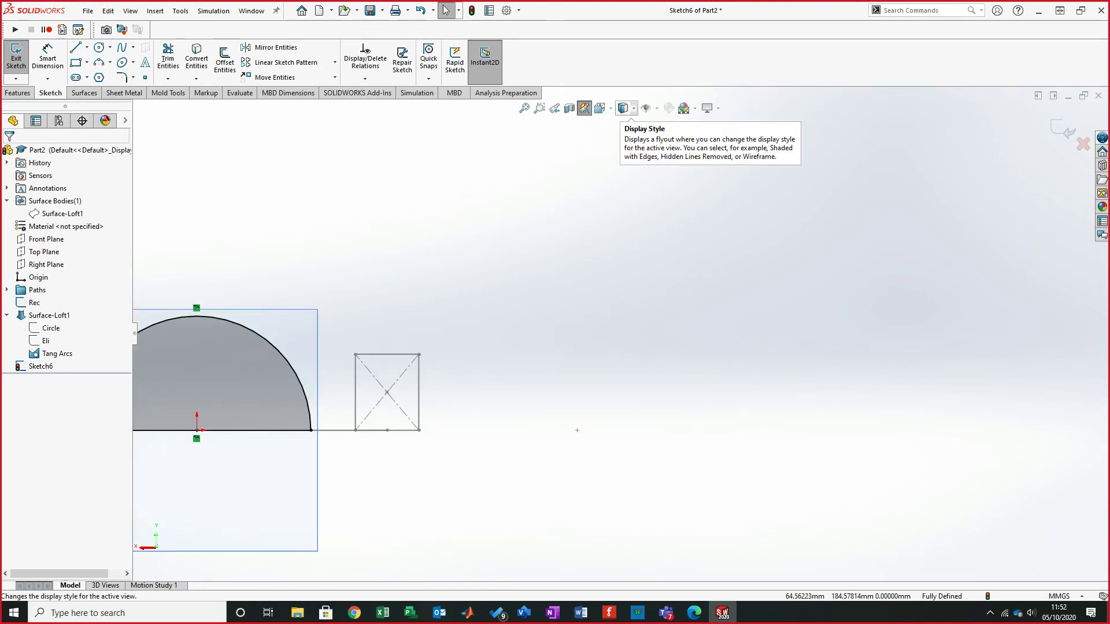
pyautogui.press('f')
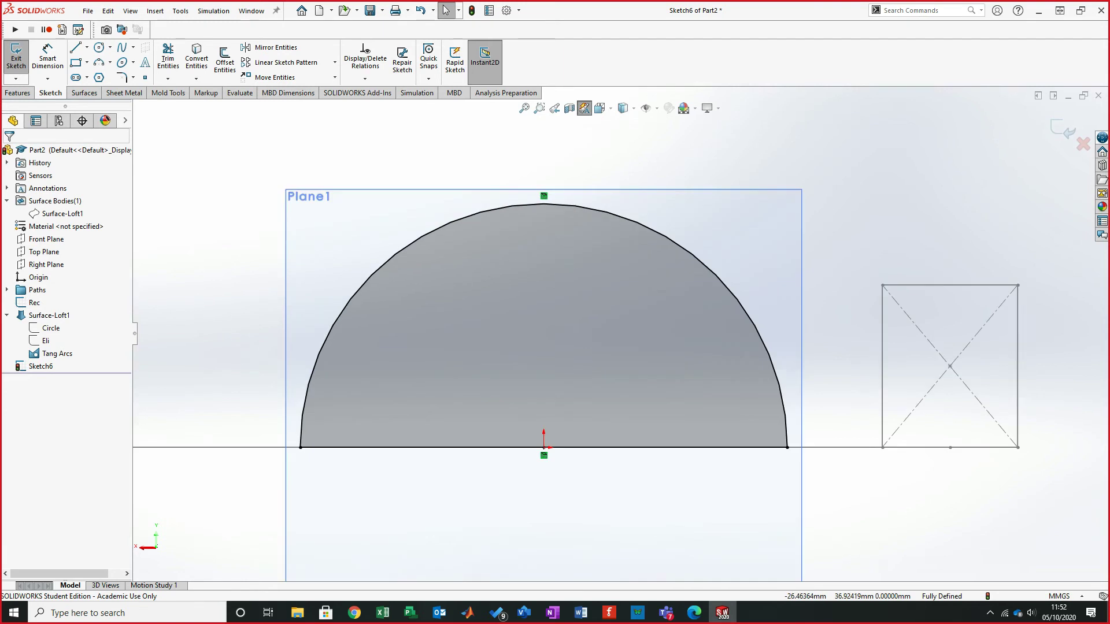
pyautogui.press('z')
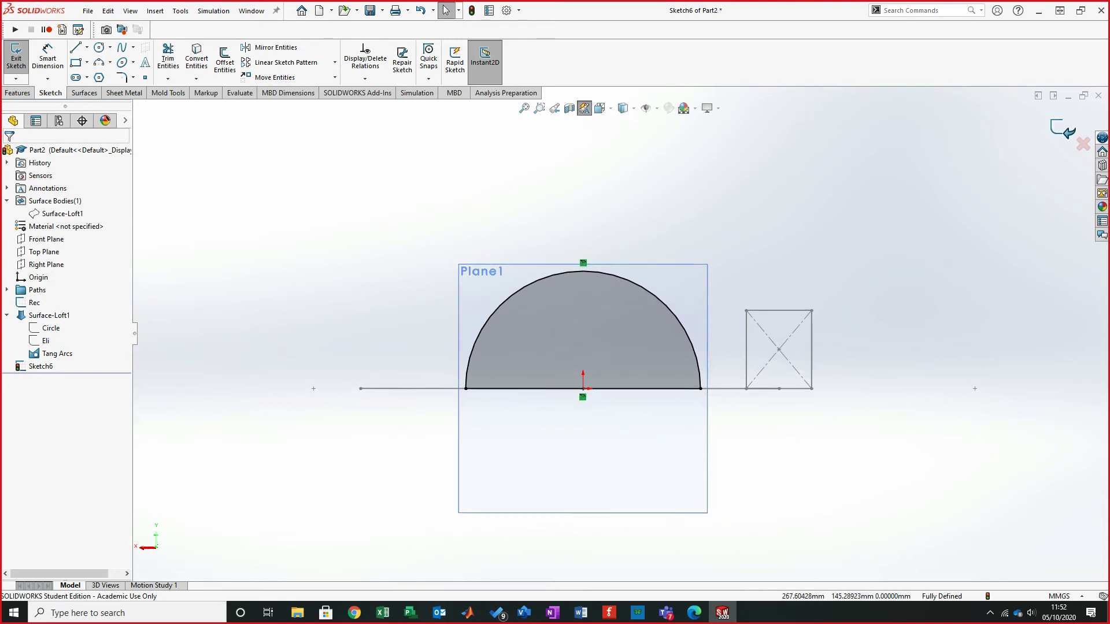
pyautogui.click(1061, 131)
# - Start a lofted surface with the new semicircle sketch and the Rec rectangle as profiles, picking matching lower corners
pyautogui.moveTo(588, 332)
pyautogui.mouseDown(button='middle')
pyautogui.moveTo(628, 318)
pyautogui.moveTo(537, 306)
pyautogui.mouseUp(button='middle')
pyautogui.click(84, 93)
pyautogui.click(110, 57)
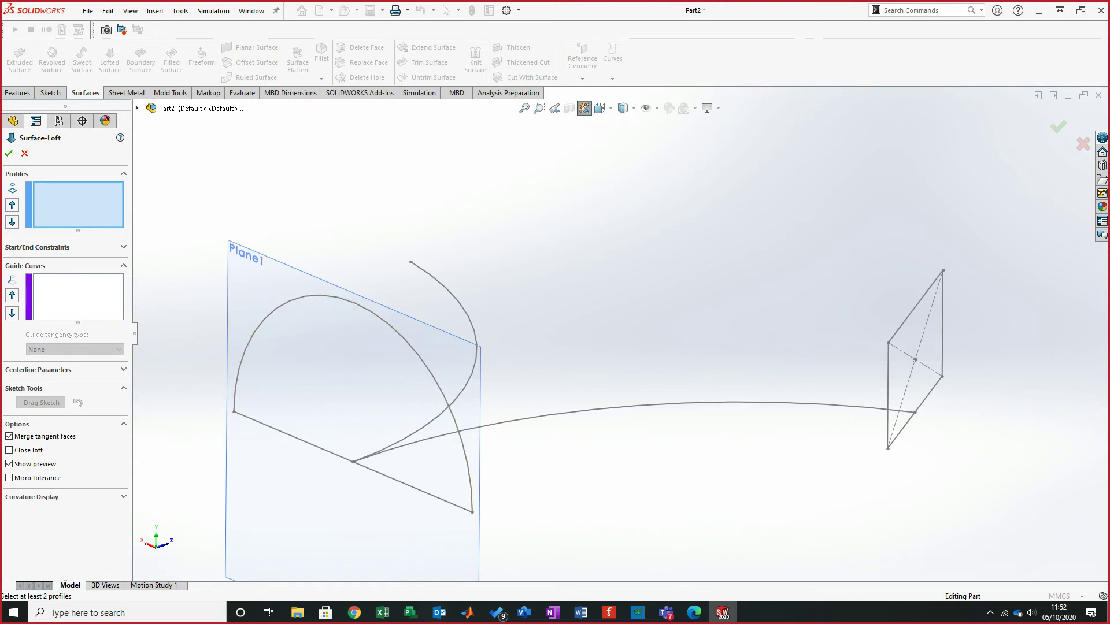
pyautogui.click(471, 512)
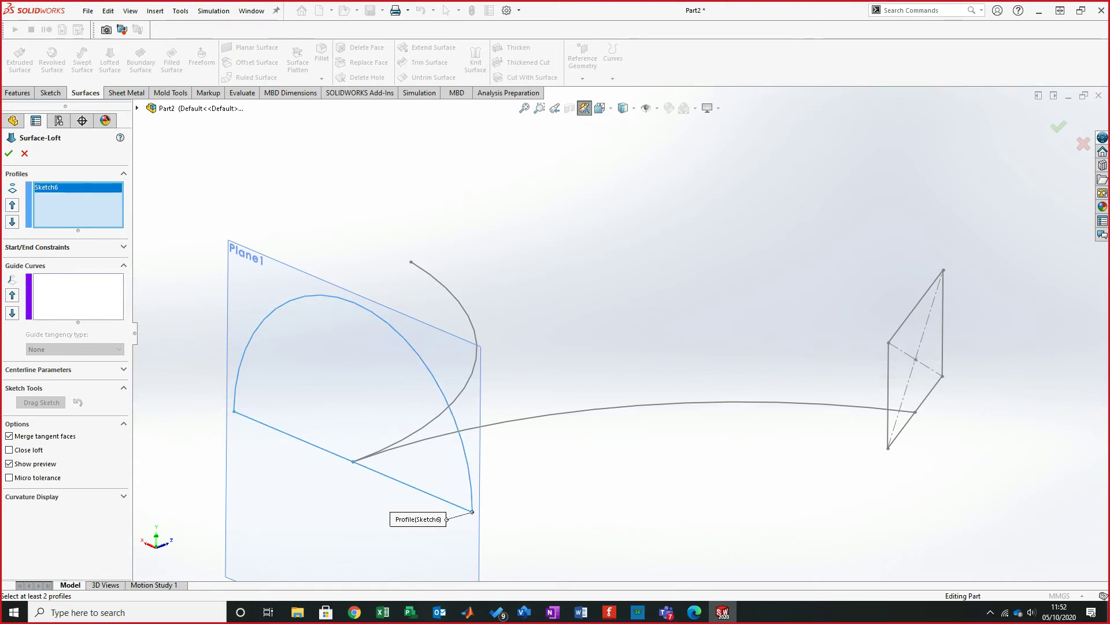
pyautogui.click(887, 448)
# - Try using the Tang Arcs sketch as a guide curve for the surface loft between the semicircle and the rectangle
pyautogui.moveTo(405, 323); pyautogui.dragTo(483, 334, button='middle')
pyautogui.click(77, 296)
pyautogui.moveTo(713, 321); pyautogui.dragTo(482, 339, button='middle')
pyautogui.click(392, 398)
# - Examine how the loft preview connects the semicircle to the rectangle's corners from several angles, and cancel the loft
pyautogui.moveTo(903, 341); pyautogui.dragTo(811, 457, button='middle')
pyautogui.moveTo(453, 358); pyautogui.dragTo(557, 404, button='middle')
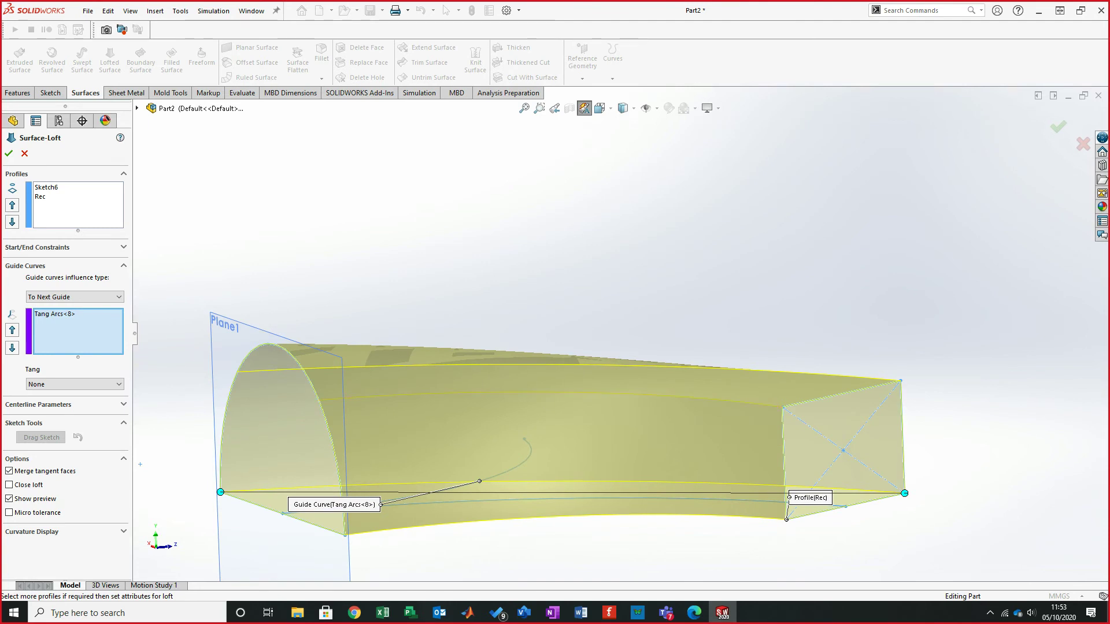
pyautogui.moveTo(555, 405); pyautogui.dragTo(491, 399, button='middle')
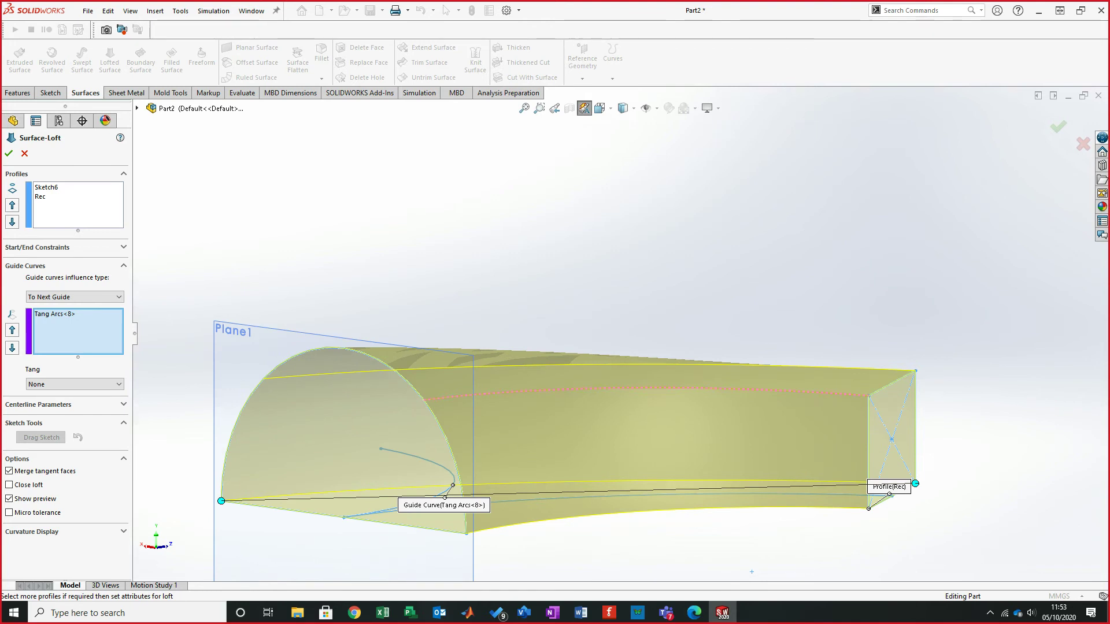
pyautogui.moveTo(534, 422); pyautogui.dragTo(627, 382, button='middle')
pyautogui.scroll(-3, 626, 382)
pyautogui.moveTo(821, 448); pyautogui.dragTo(803, 350, button='middle')
pyautogui.moveTo(546, 404); pyautogui.dragTo(258, 419, button='middle')
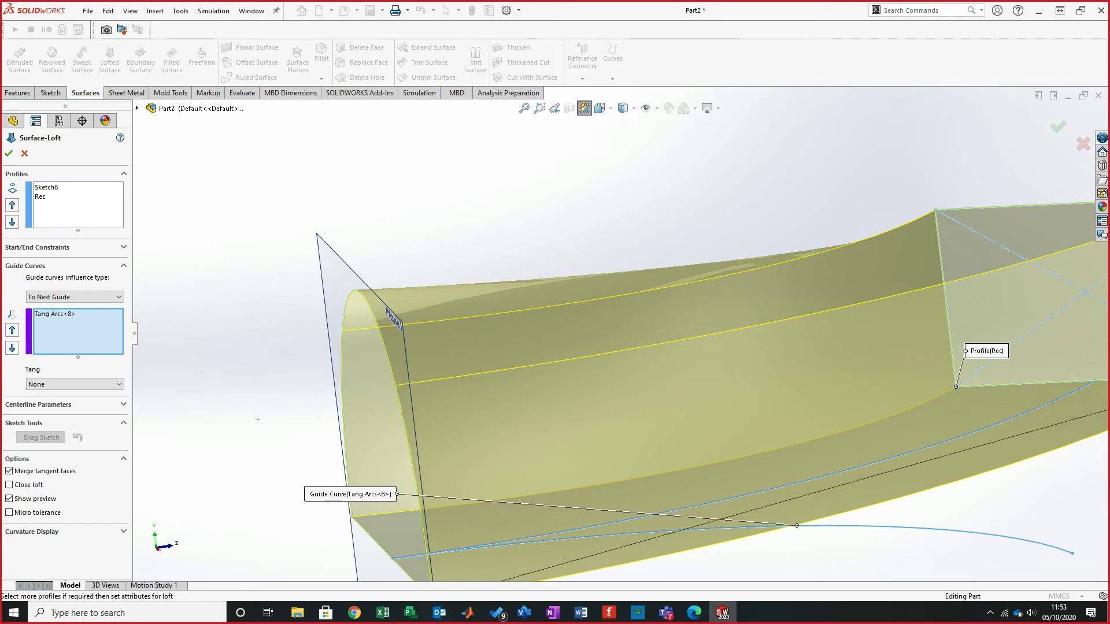
pyautogui.moveTo(826, 362); pyautogui.dragTo(591, 383, button='middle')
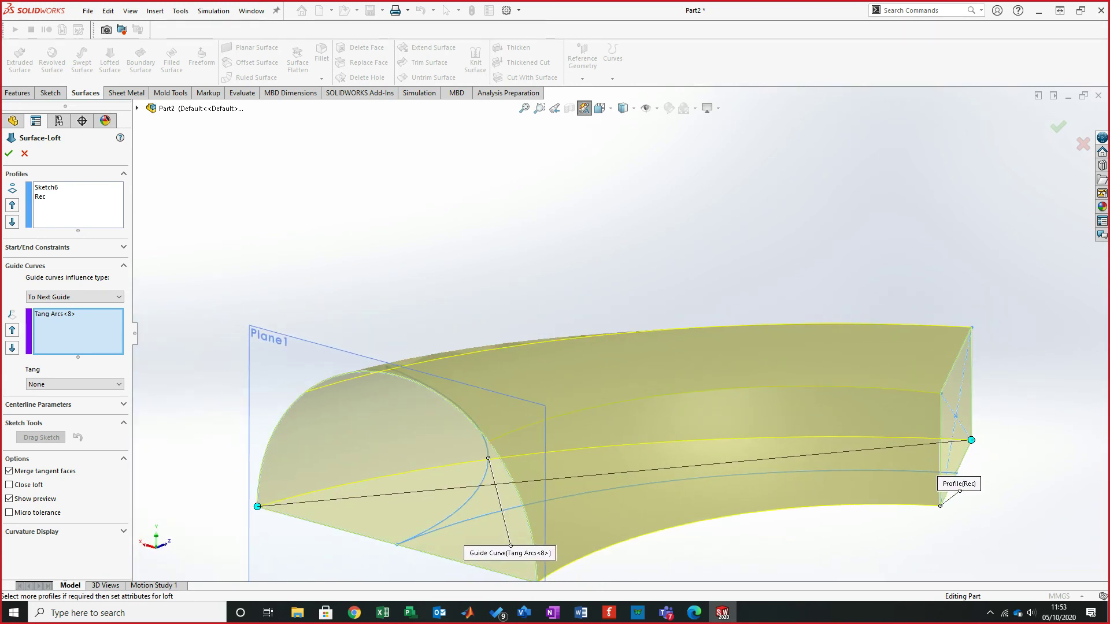
pyautogui.scroll(1, 439, 376)
pyautogui.moveTo(439, 375); pyautogui.dragTo(492, 372, button='middle')
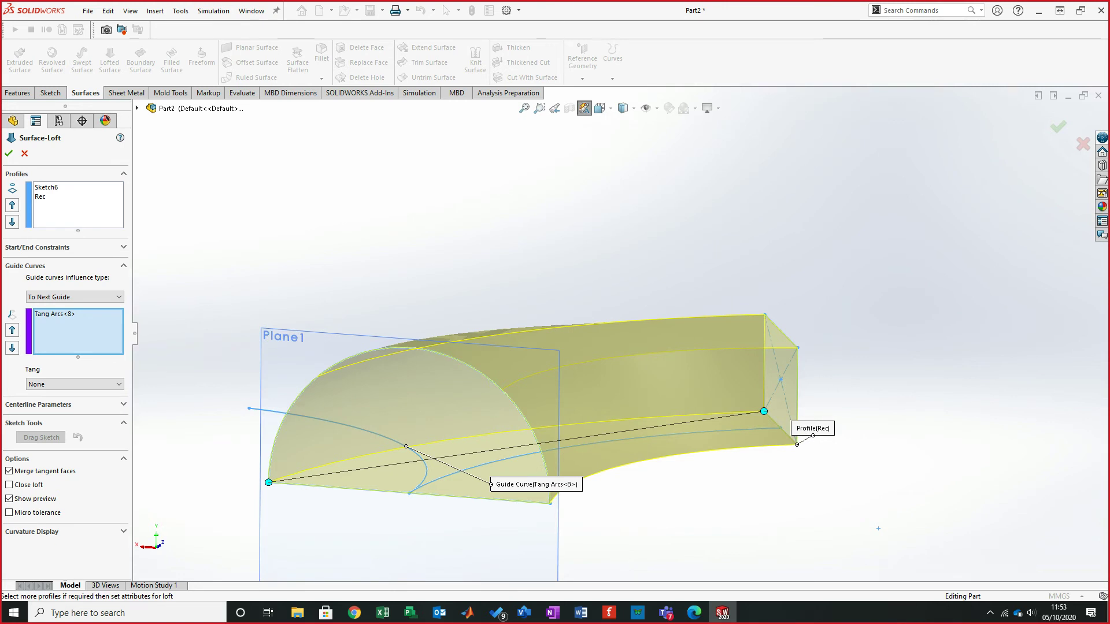
pyautogui.click(24, 153)
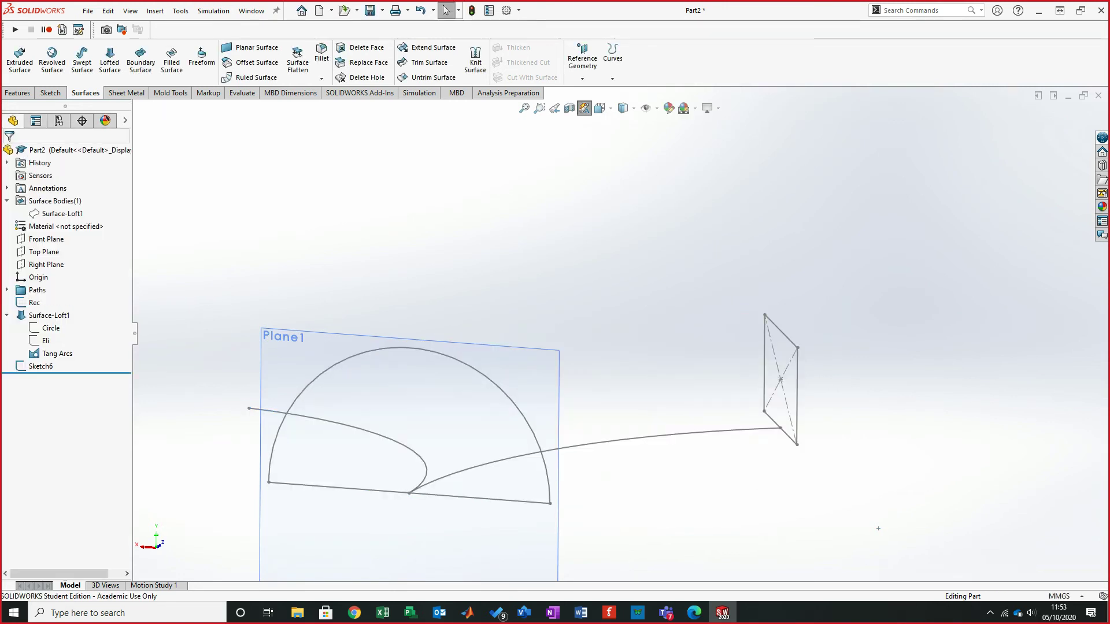
# - Open the converted semicircle sketch on Plane1 for editing and view it face-on
pyautogui.moveTo(493, 373); pyautogui.dragTo(496, 366, button='middle')
pyautogui.scroll(-2, 562, 351)
pyautogui.moveTo(562, 351); pyautogui.dragTo(493, 344, button='middle')
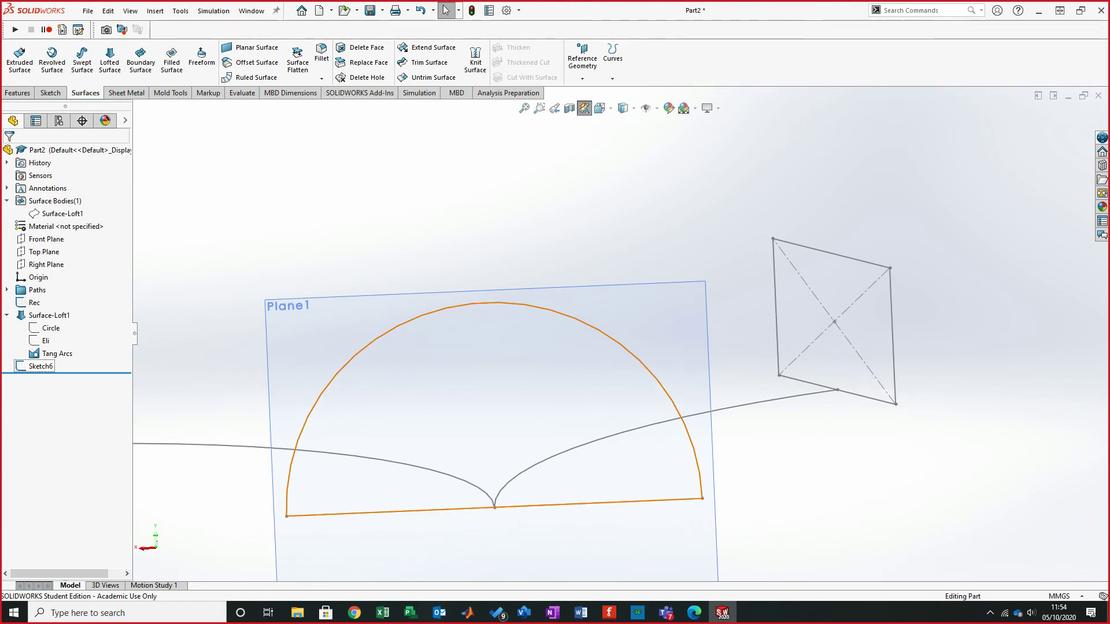
pyautogui.rightClick(41, 366)
pyautogui.click(56, 317)
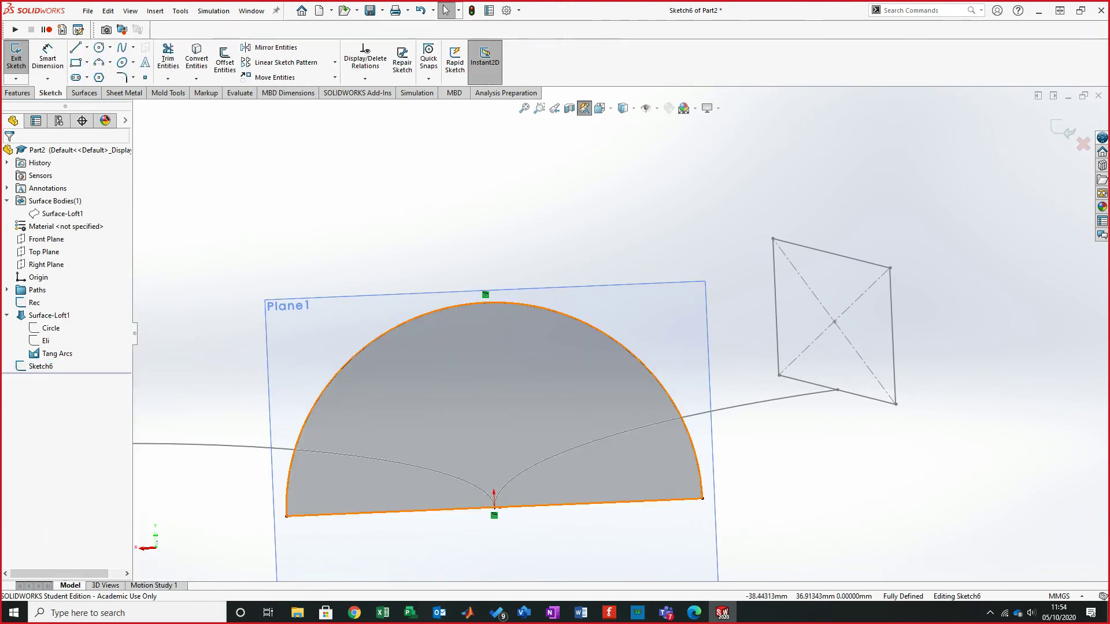
pyautogui.hotkey('ctrl', '8')
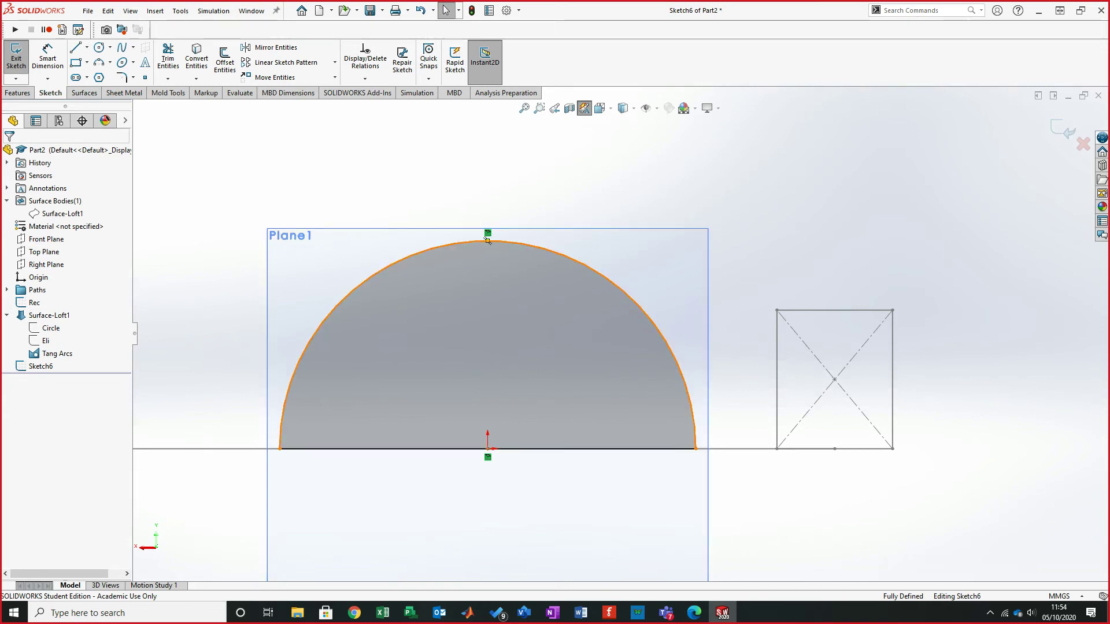
pyautogui.rightClick(675, 358)
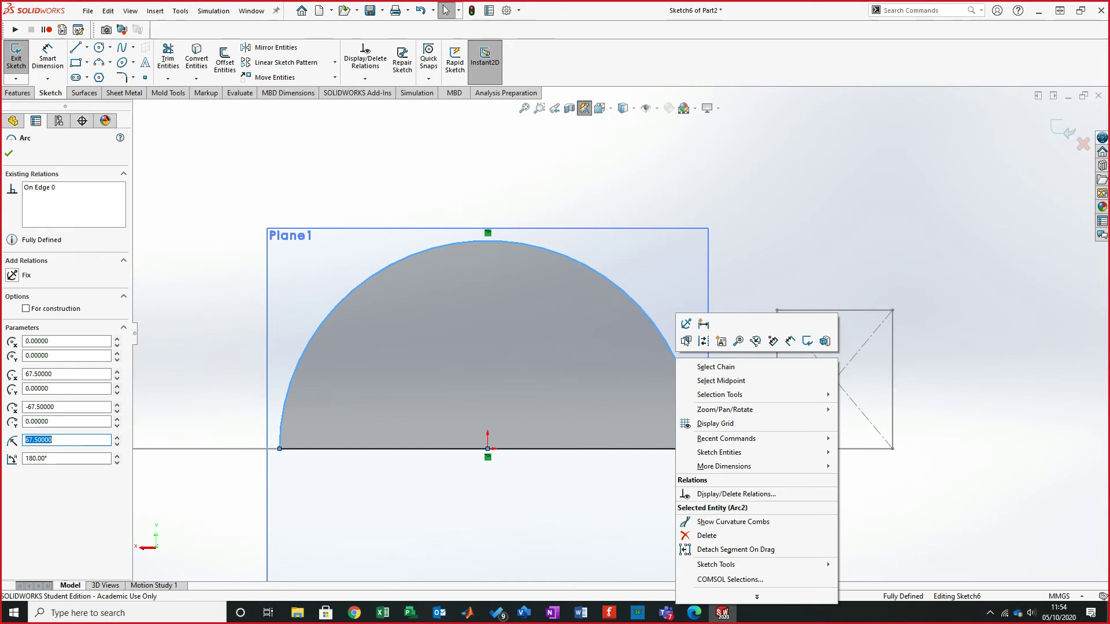
pyautogui.moveTo(752, 564)
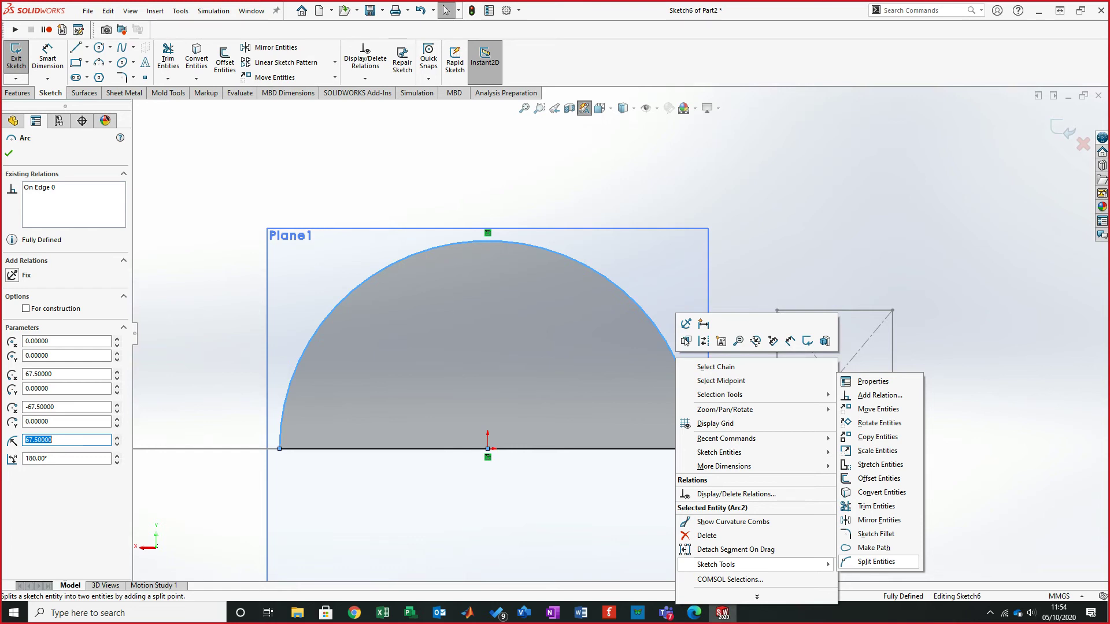
pyautogui.press('Escape')
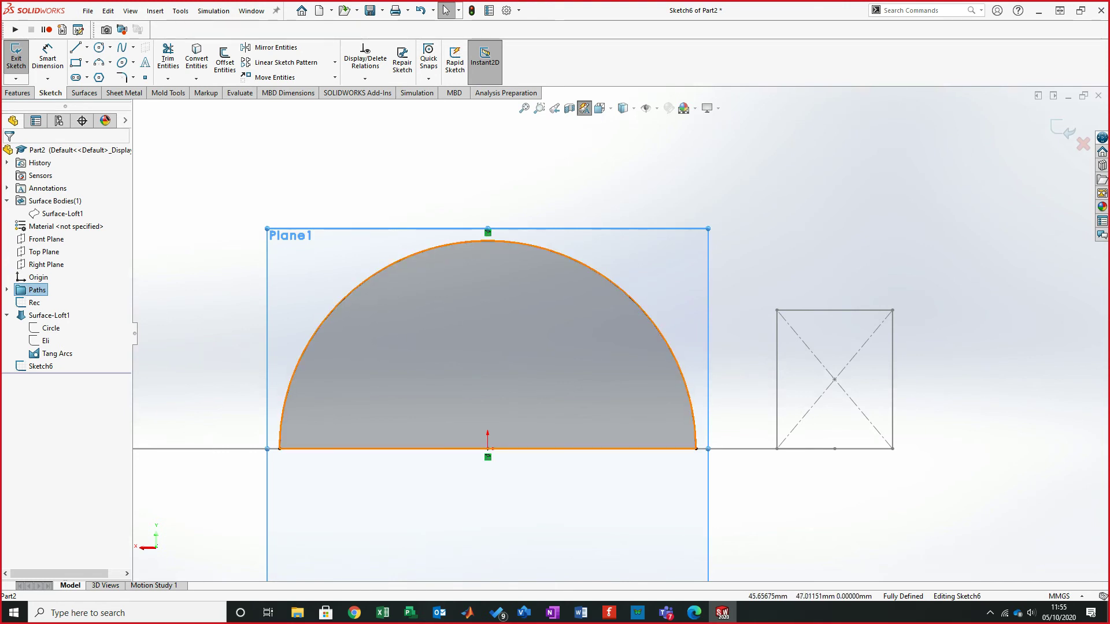
# - Split the semicircle's arc at two points, one on each side of its crown, using Split Entities
pyautogui.rightClick(659, 331)
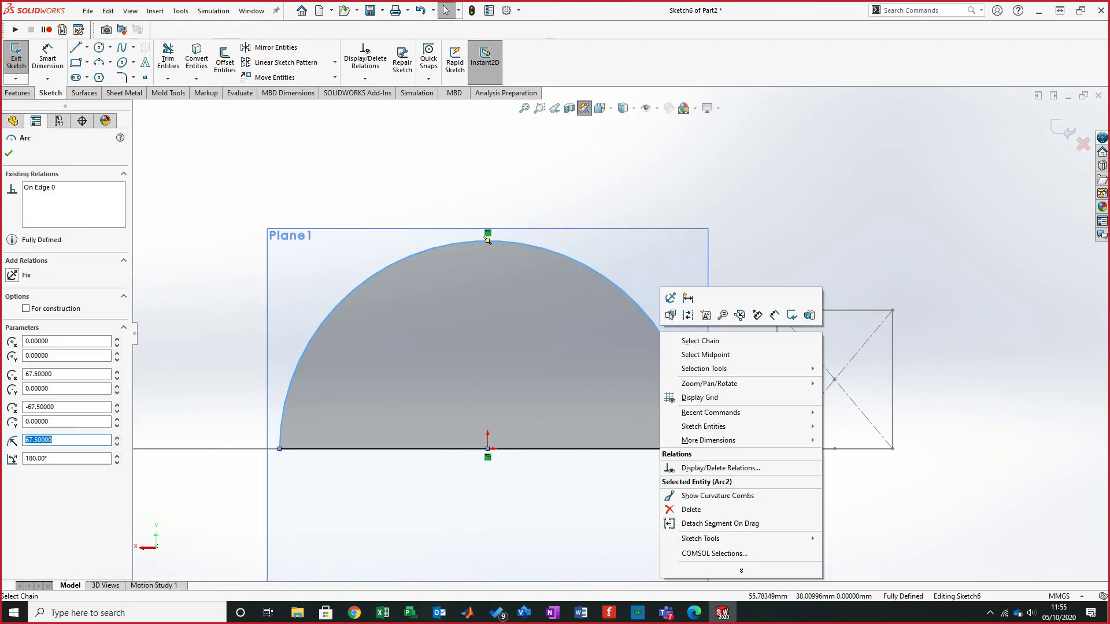
pyautogui.moveTo(751, 538)
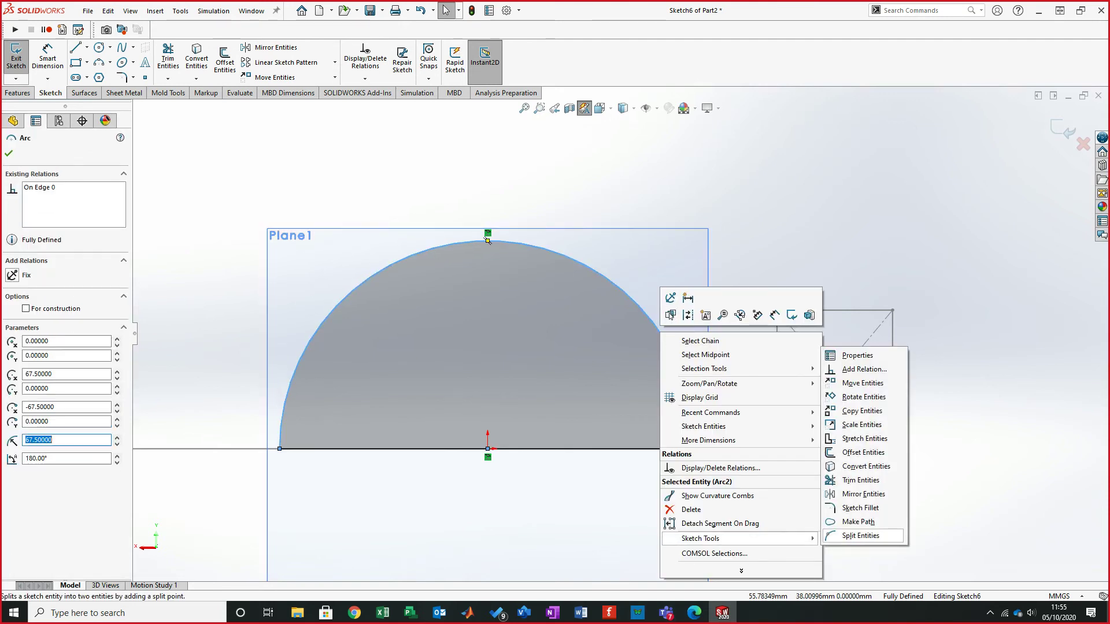
pyautogui.click(860, 535)
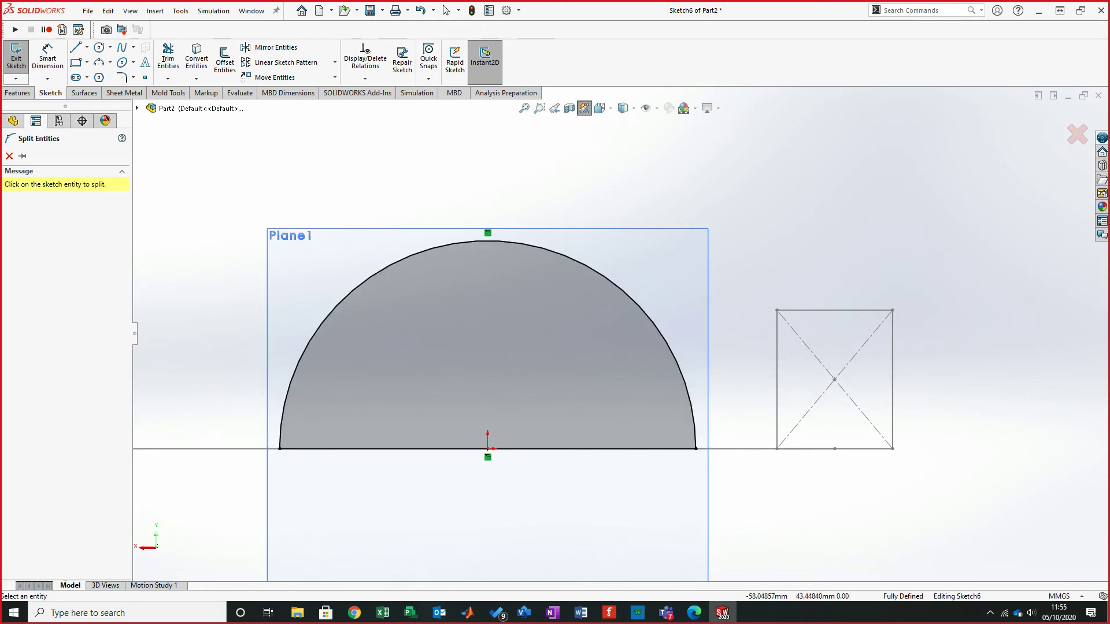
pyautogui.click(320, 329)
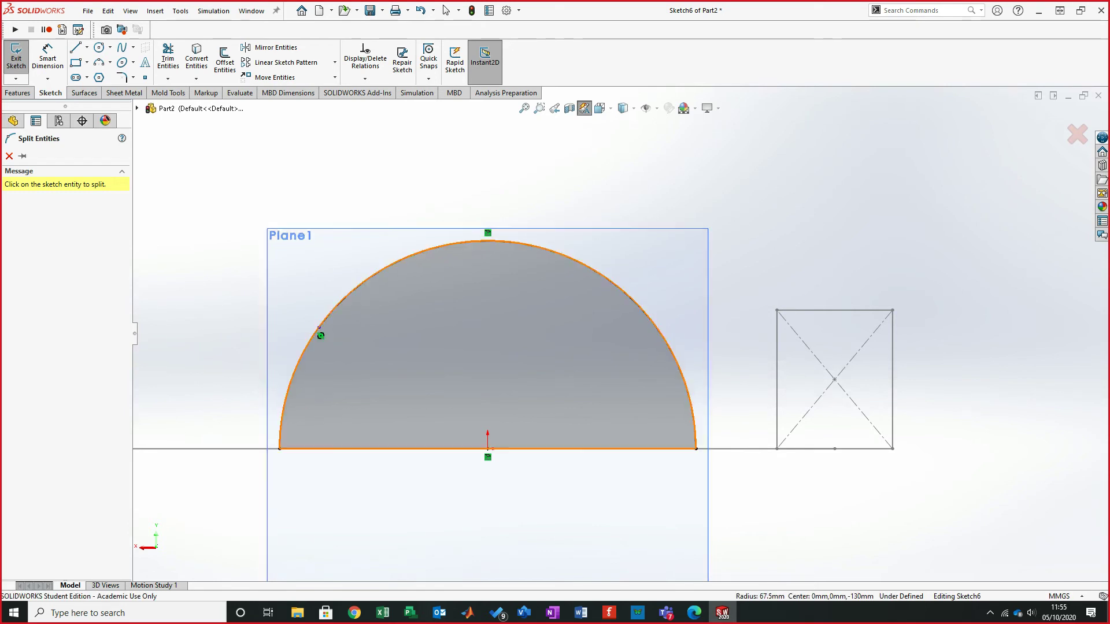
pyautogui.click(640, 309)
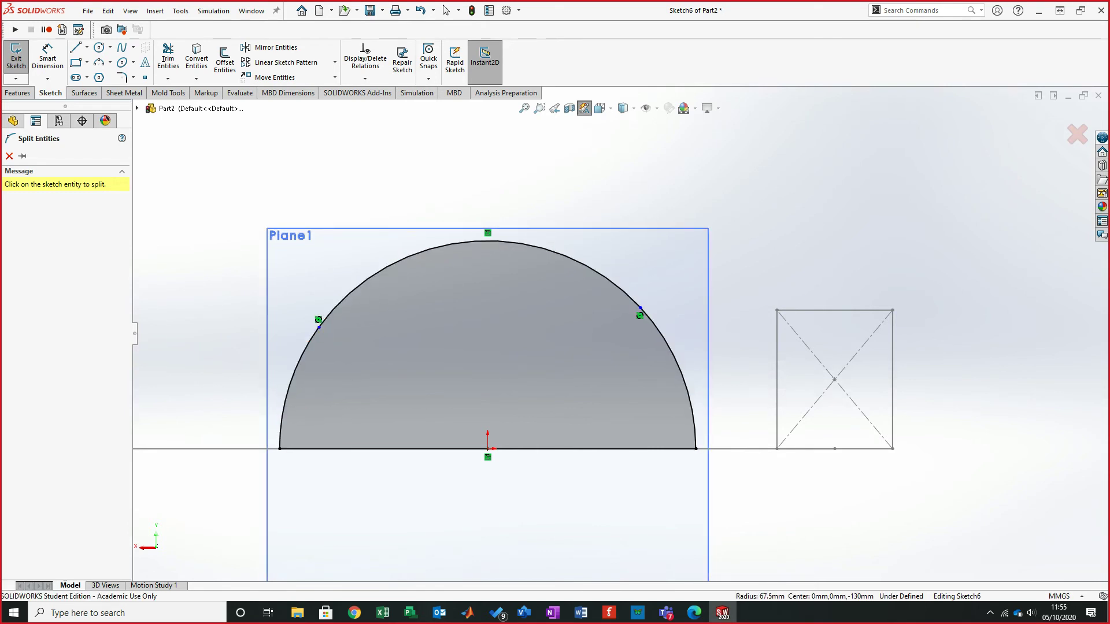
pyautogui.click(446, 10)
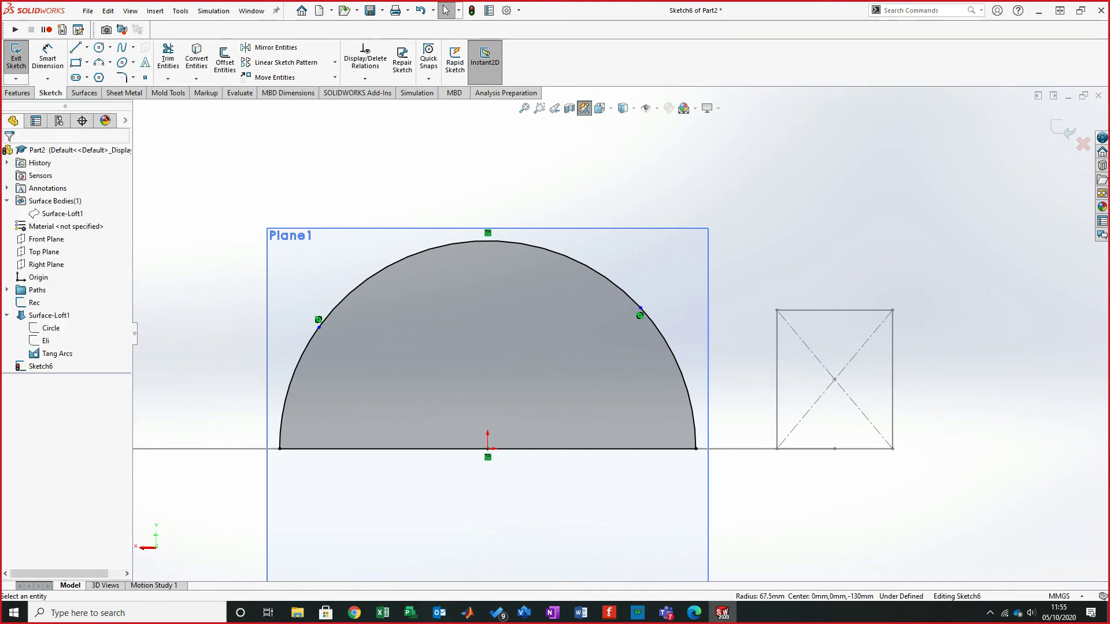
# - Dimension the arc length from the semicircle's left endpoint to the nearest split point as 35 mm
pyautogui.press('z')
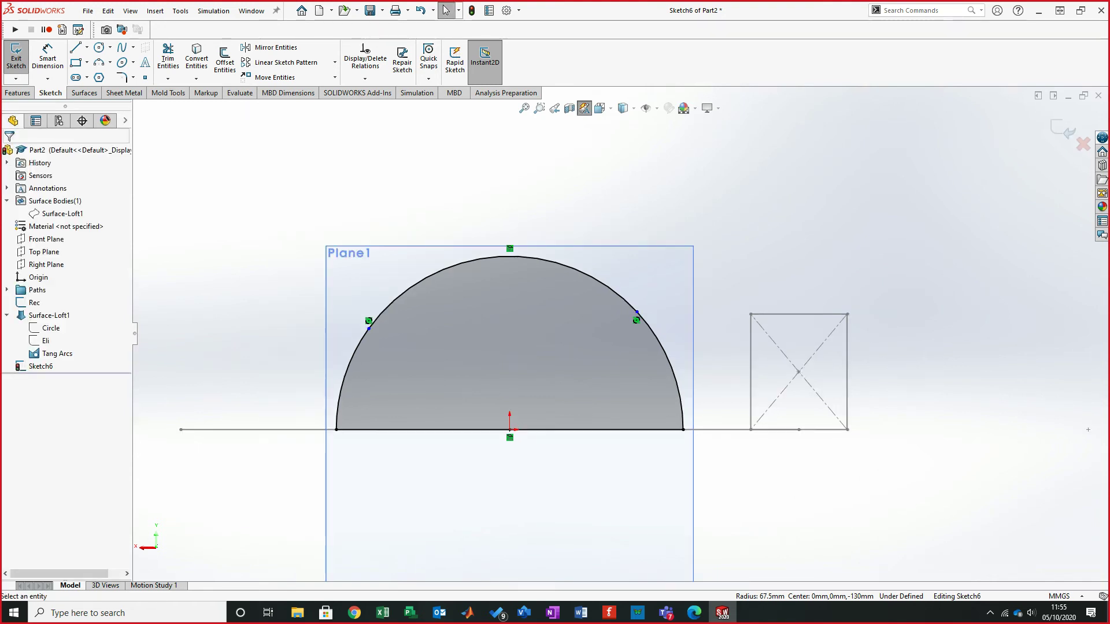
pyautogui.scroll(-1, 244, 376)
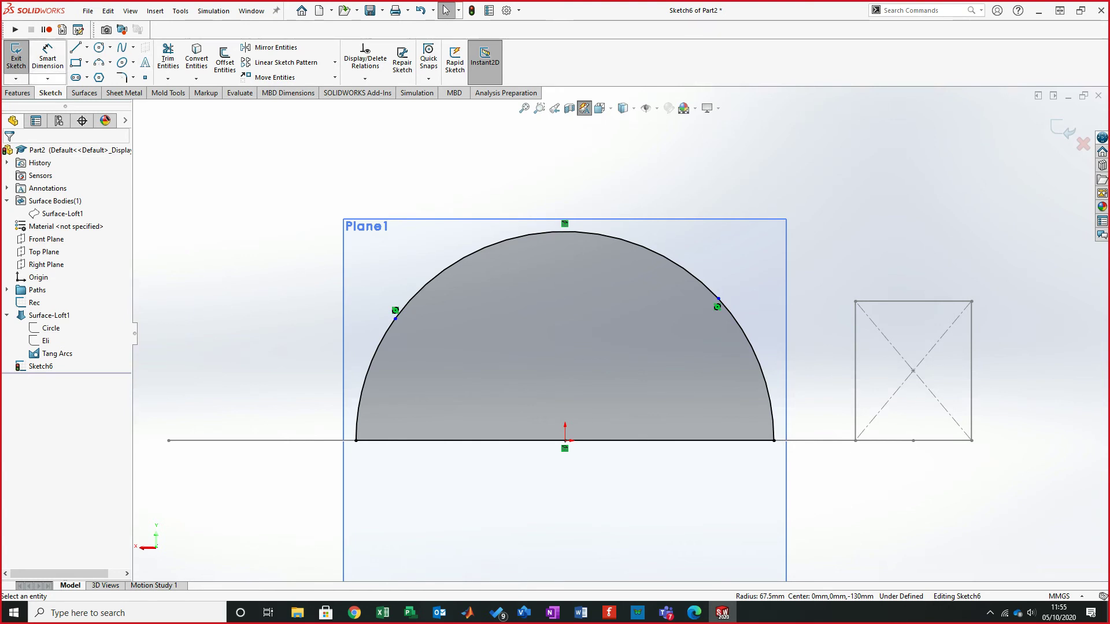
pyautogui.click(48, 58)
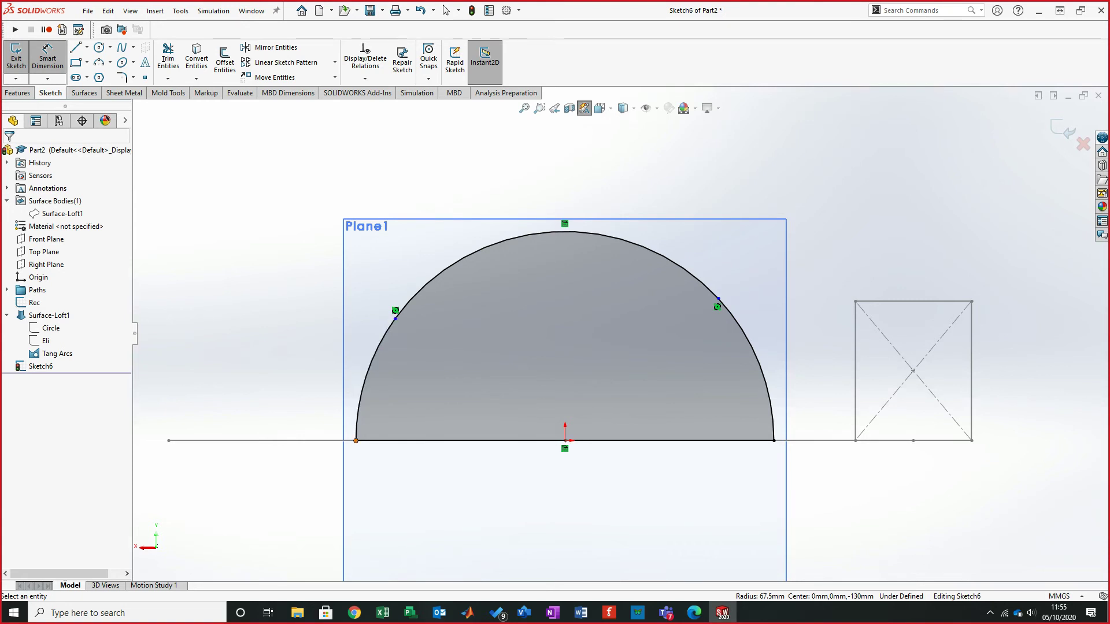
pyautogui.click(355, 441)
pyautogui.click(395, 319)
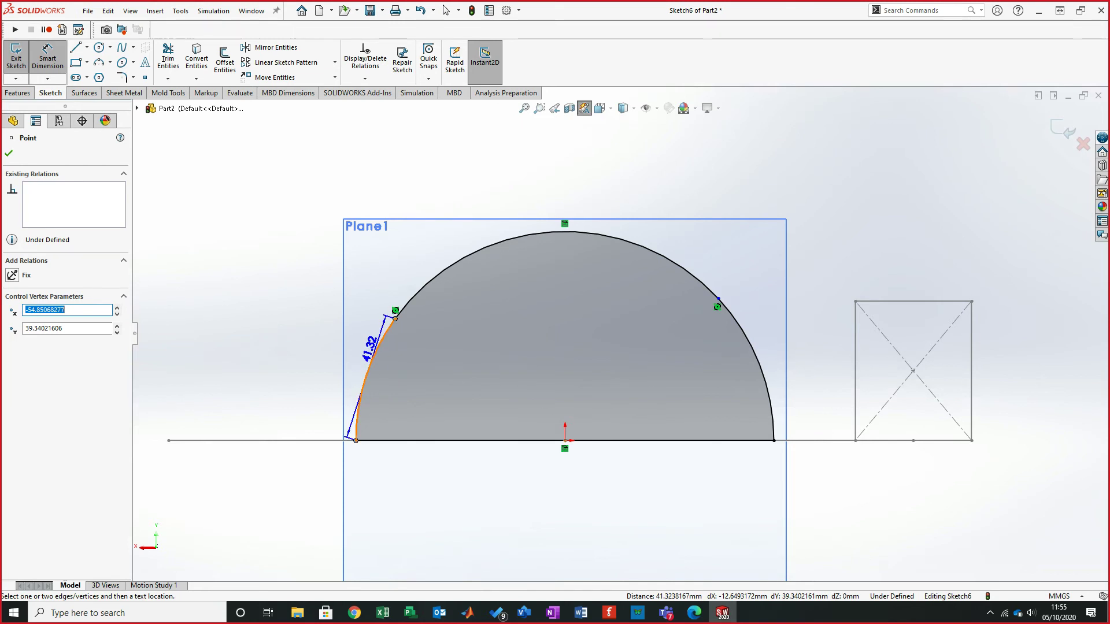
pyautogui.click(365, 370)
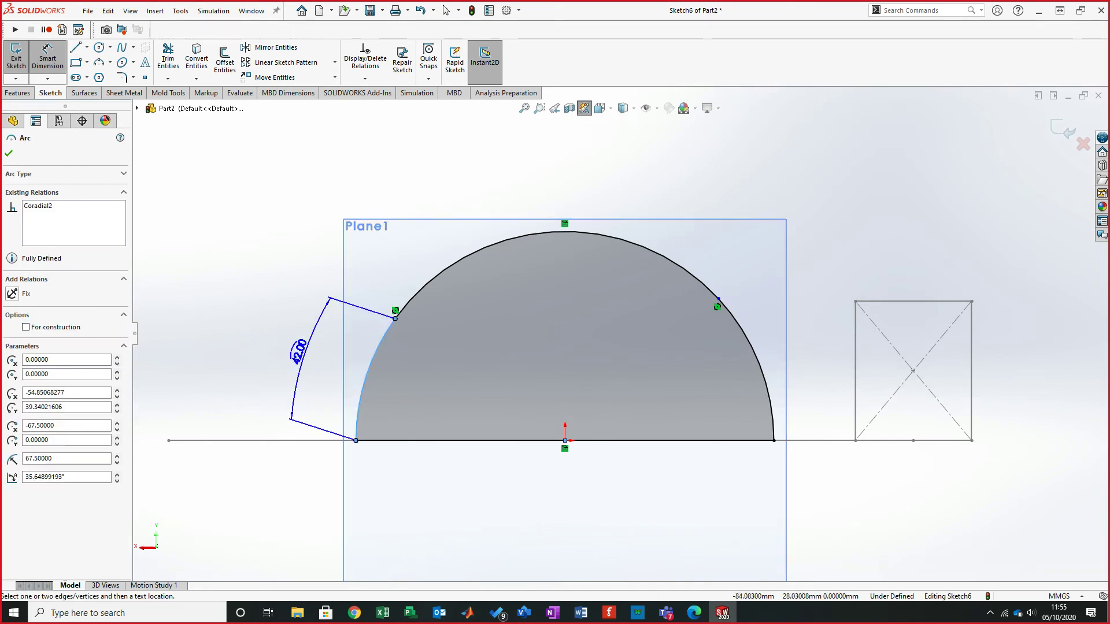
pyautogui.click(299, 351)
pyautogui.moveTo(438, 613)
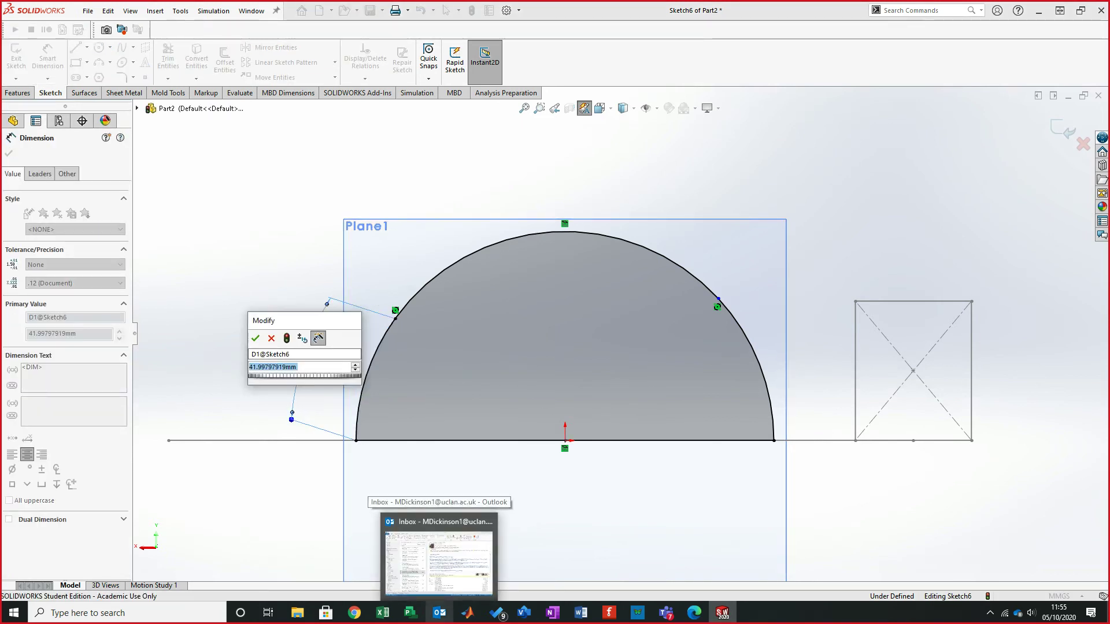
pyautogui.write('35')
pyautogui.press('Return')
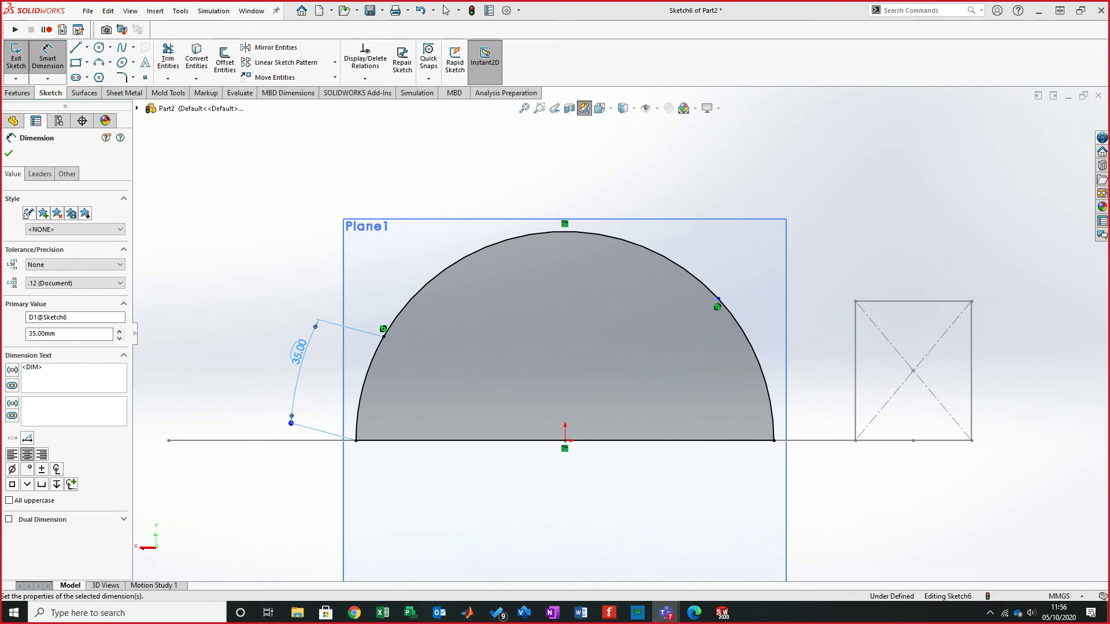
# - Dimension the arc length from the semicircle's right endpoint to the nearest split point as 35 mm
pyautogui.click(773, 440)
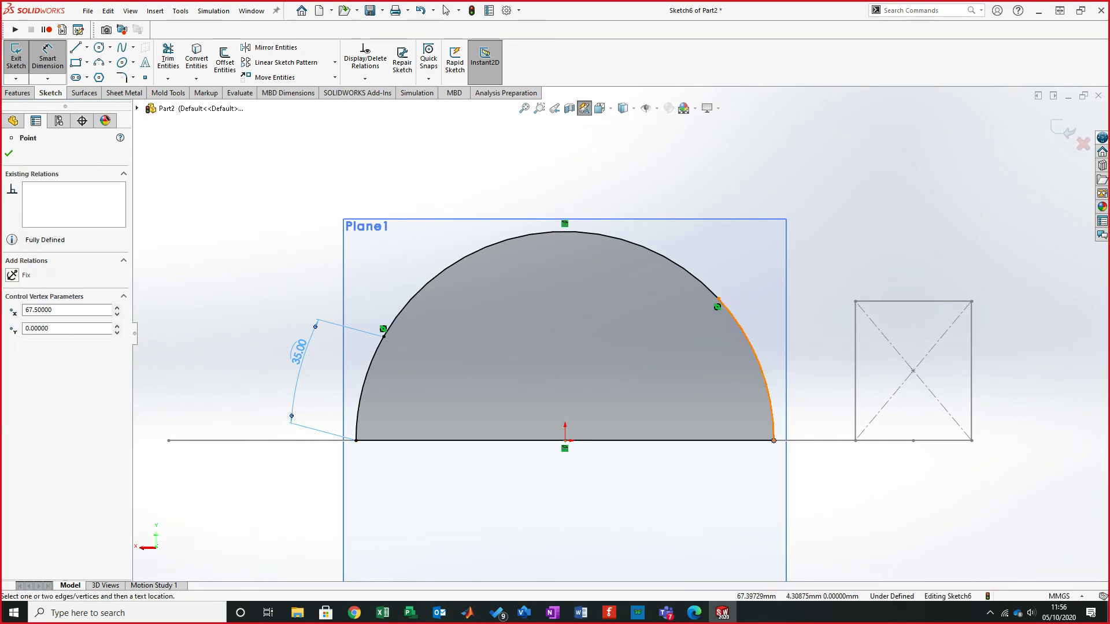
pyautogui.click(718, 299)
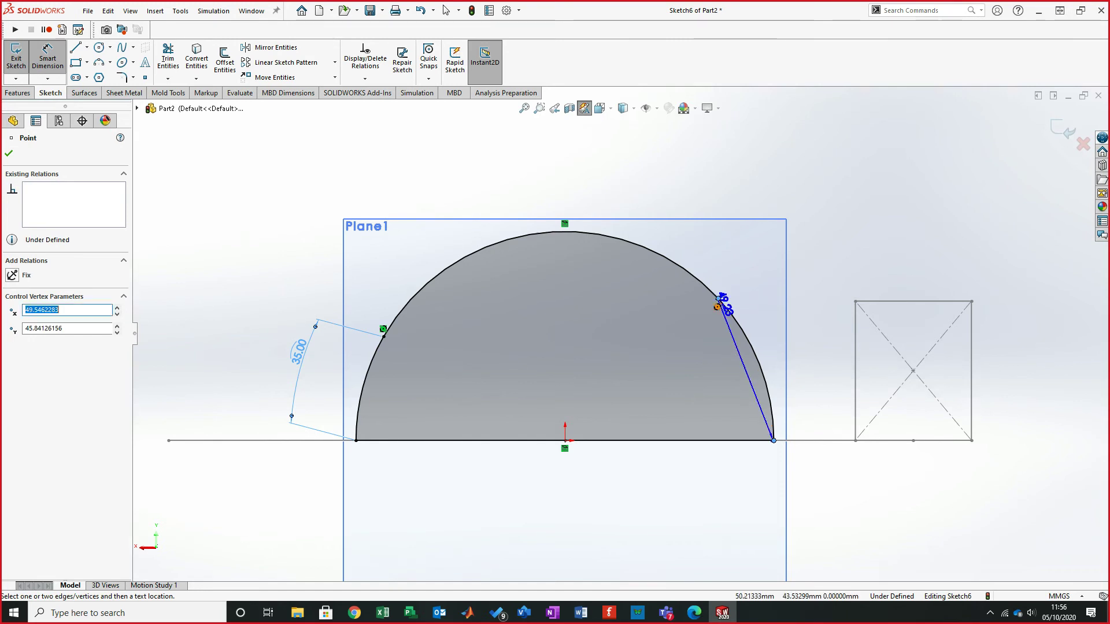
pyautogui.click(759, 364)
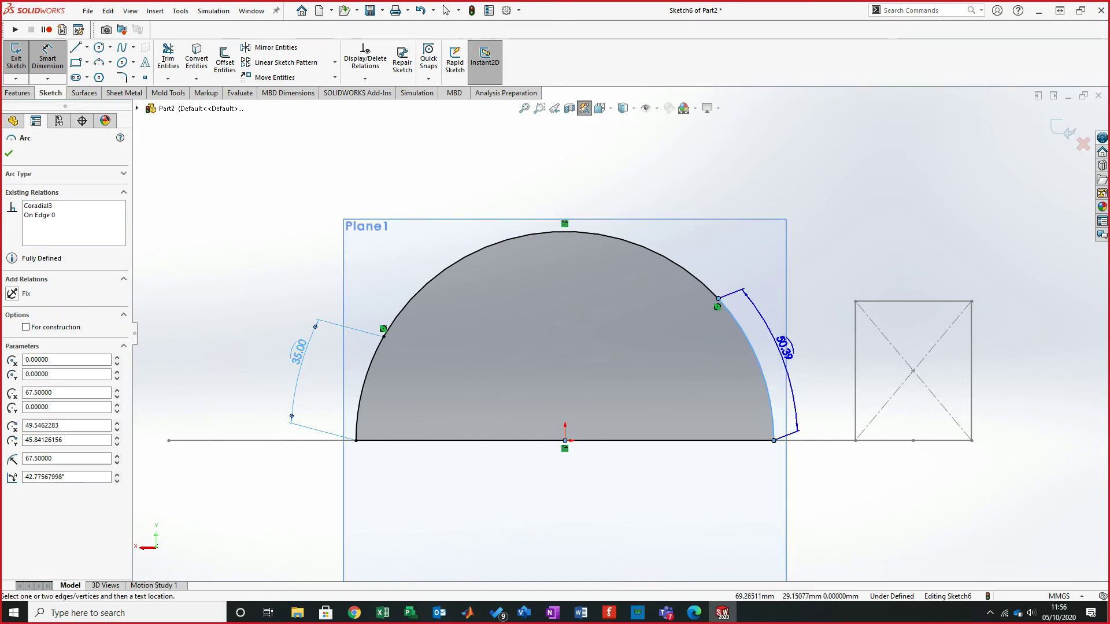
pyautogui.click(785, 348)
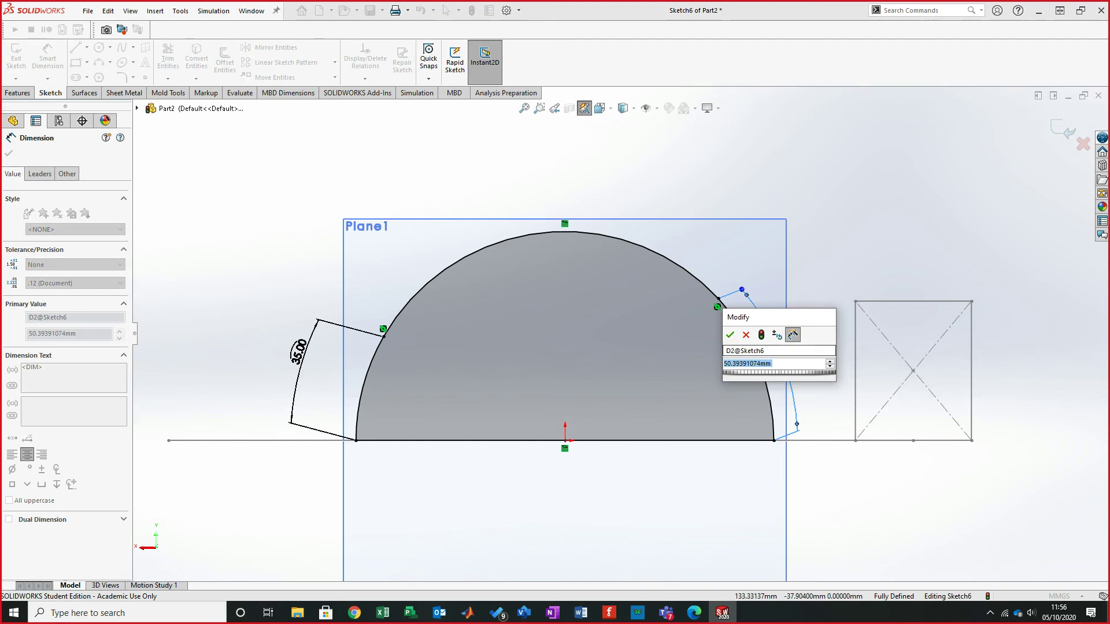
pyautogui.write('35')
pyautogui.press('Return')
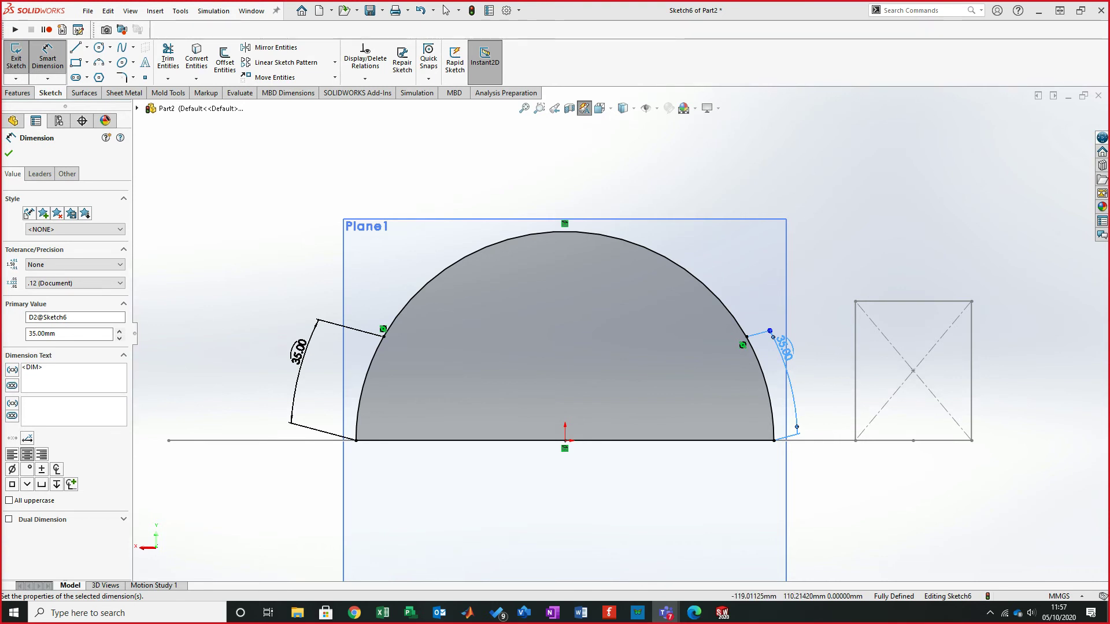
# - Move the right-hand arc-length dimension slightly outward and exit the semicircle sketch
pyautogui.click(48, 57)
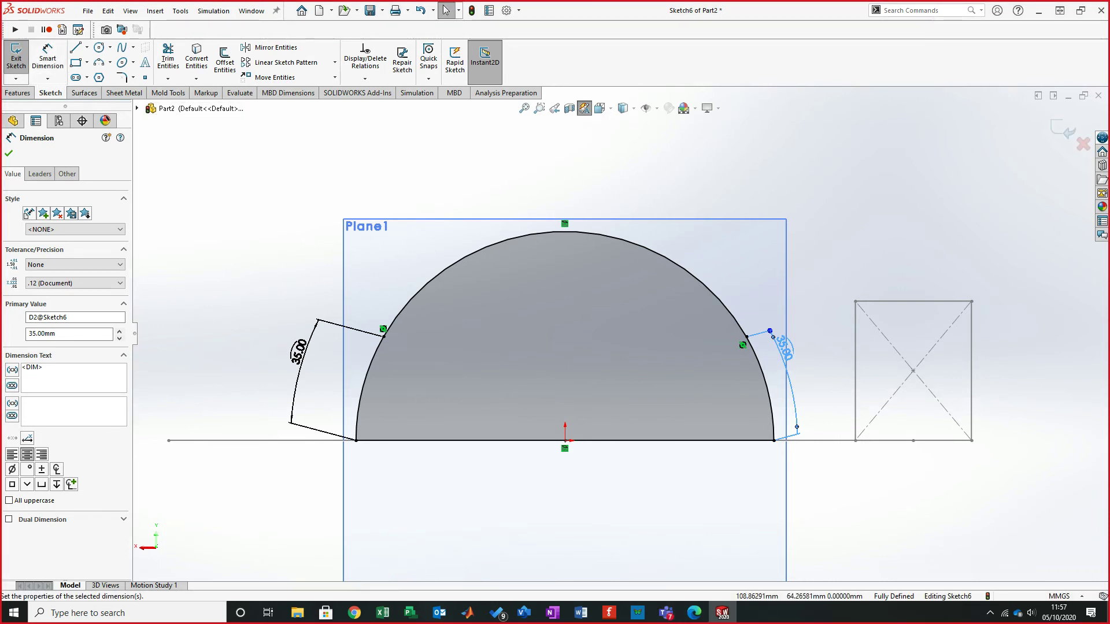
pyautogui.press('Escape')
pyautogui.moveTo(787, 347); pyautogui.dragTo(796, 357)
pyautogui.press('Escape')
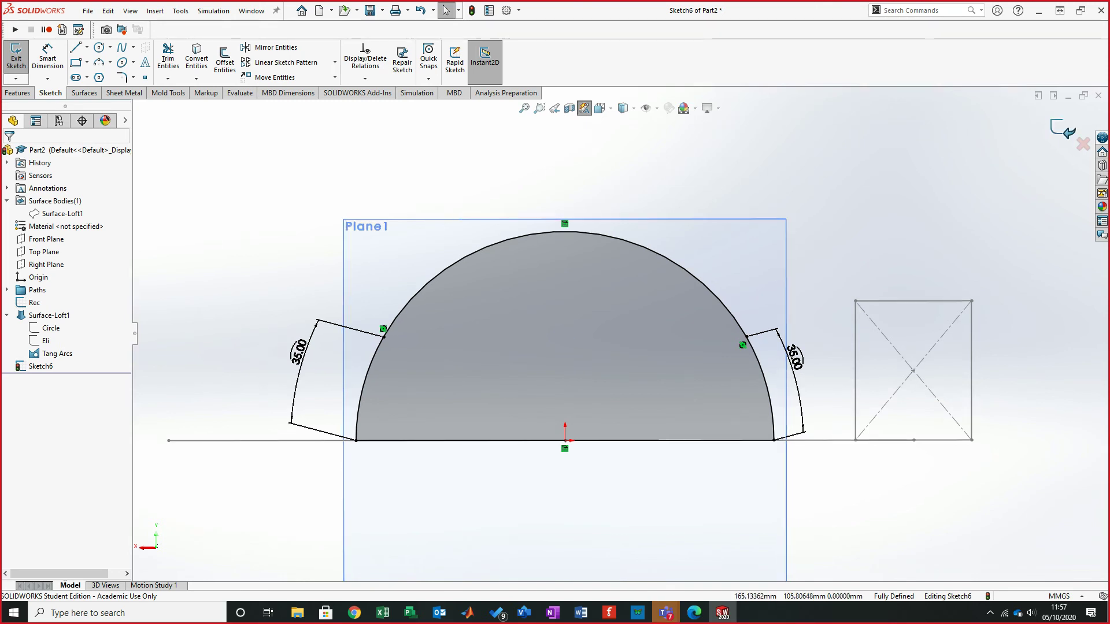
pyautogui.click(1062, 130)
# - Hide Plane1 in the model view
pyautogui.moveTo(569, 336)
pyautogui.mouseDown(button='middle')
pyautogui.moveTo(539, 342)
pyautogui.moveTo(479, 282)
pyautogui.moveTo(614, 255)
pyautogui.moveTo(549, 265)
pyautogui.mouseUp(button='middle')
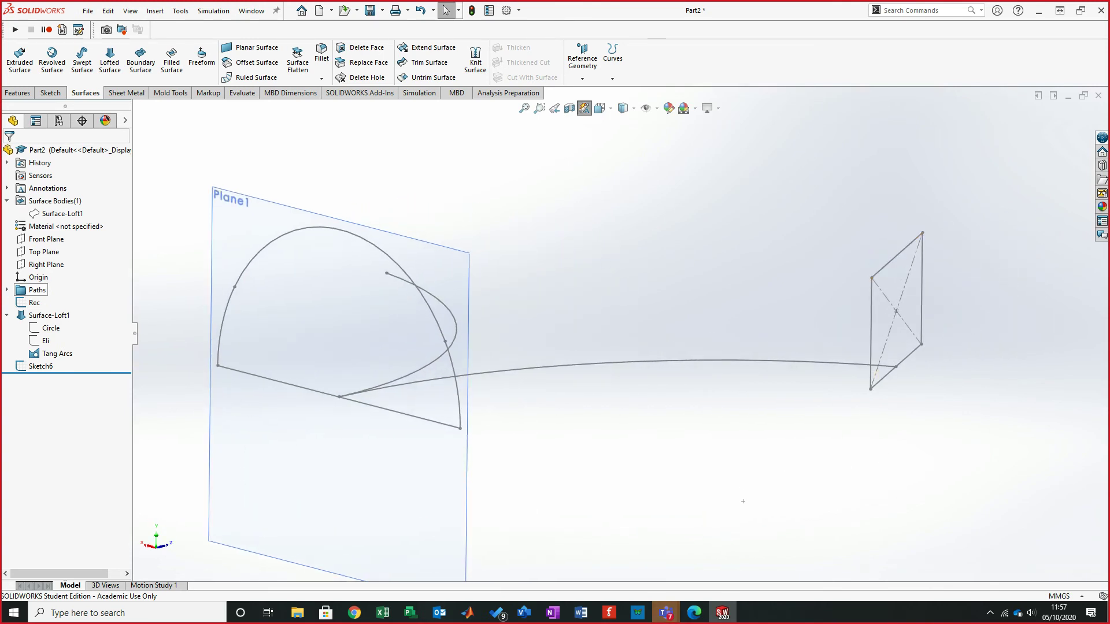
pyautogui.rightClick(282, 207)
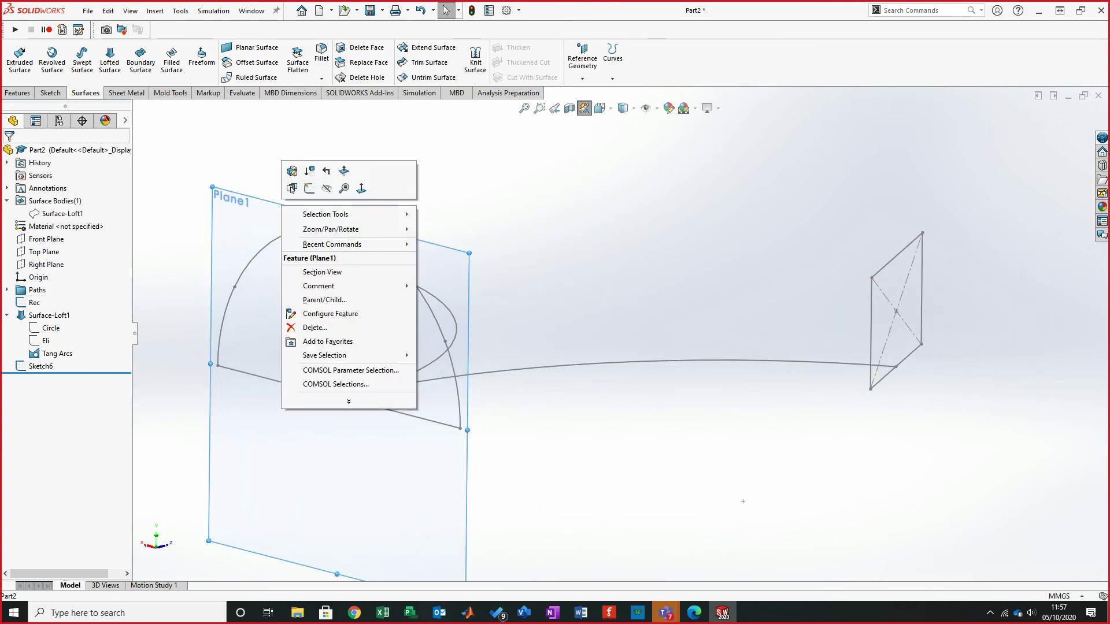
pyautogui.click(326, 189)
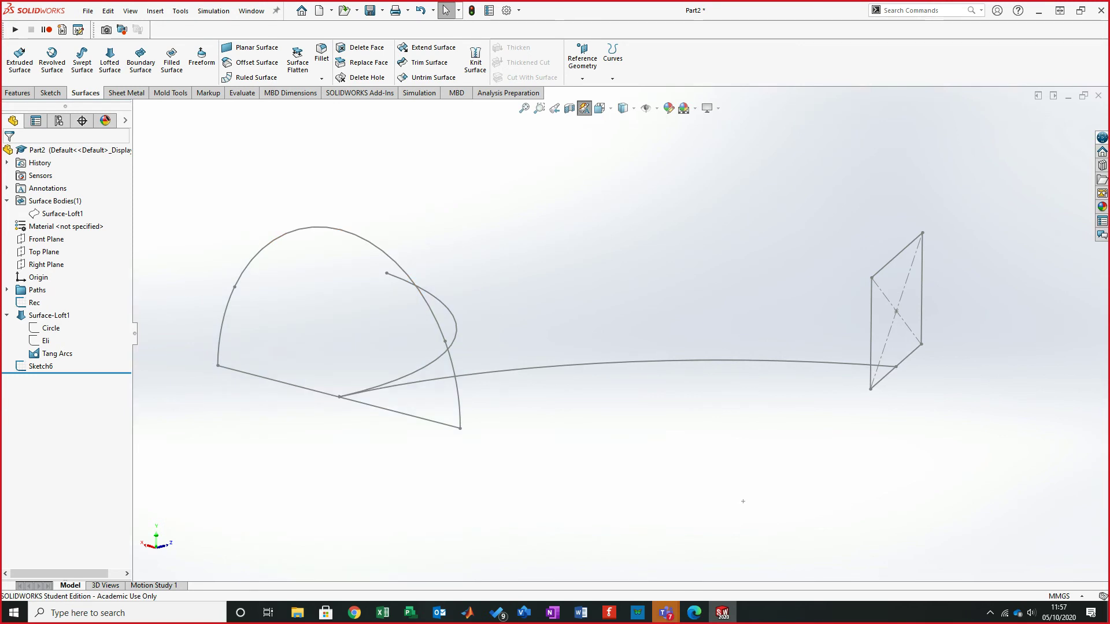
# - Start a surface loft between the split semicircle Sketch6 and the rectangle sketch Rec, picking both profiles at their matching lower corners
pyautogui.moveTo(537, 270); pyautogui.dragTo(549, 267, button='middle')
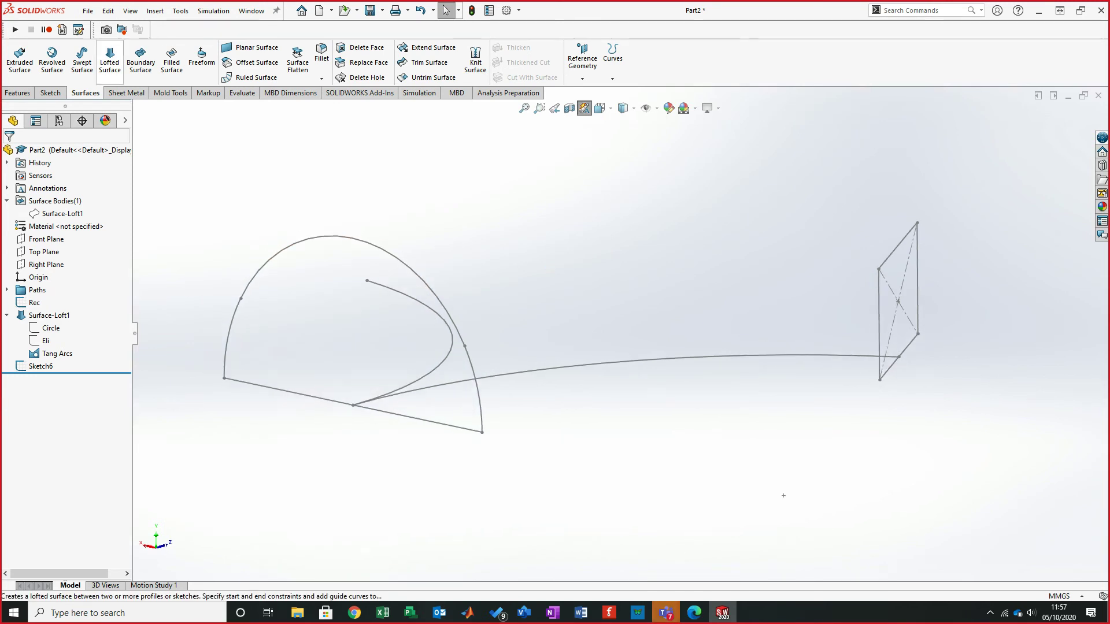
pyautogui.click(109, 58)
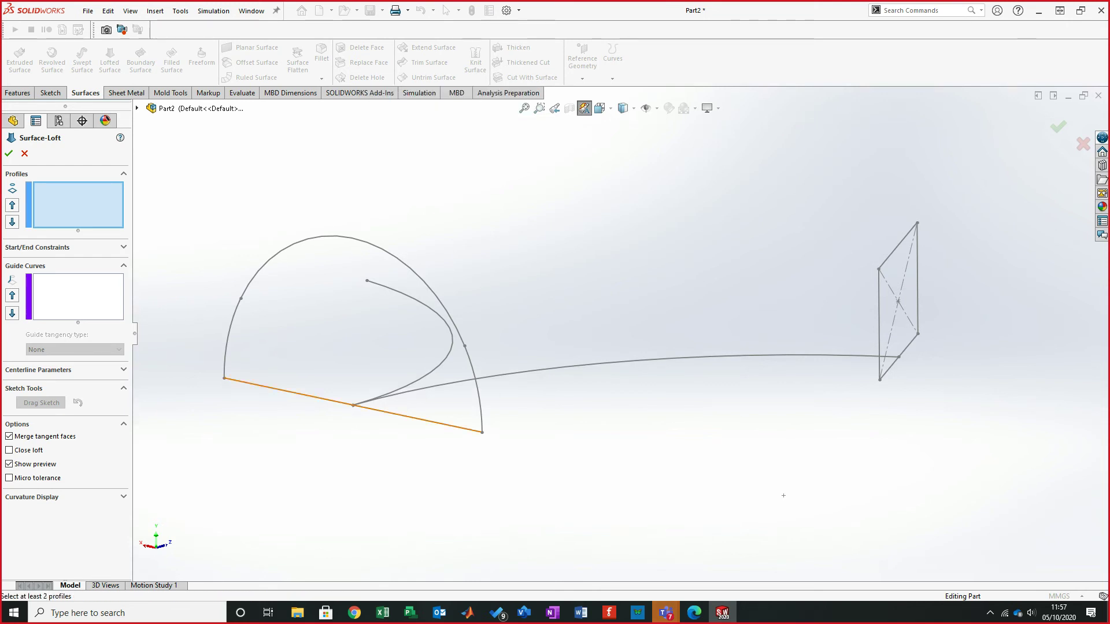
pyautogui.click(481, 432)
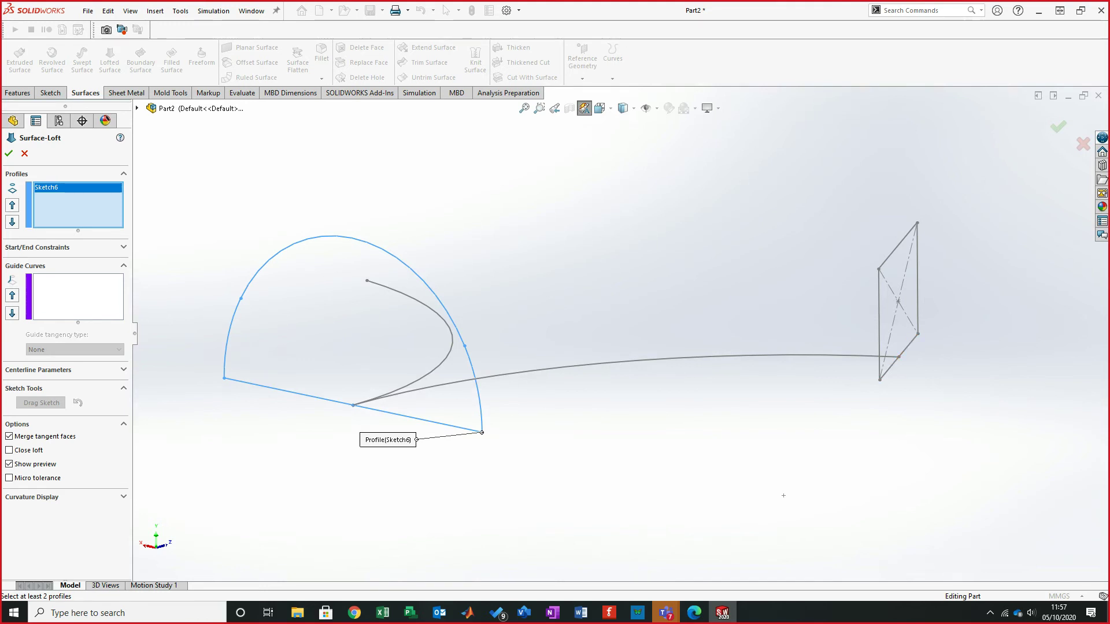
pyautogui.click(879, 379)
pyautogui.moveTo(509, 272); pyautogui.dragTo(547, 272, button='middle')
pyautogui.scroll(-4, 547, 273)
pyautogui.moveTo(584, 227); pyautogui.dragTo(201, 200, button='middle')
pyautogui.scroll(2, 208, 205)
# - Add the single tangent arc running to the rectangle as an open-group guide curve and complete the surface loft
pyautogui.click(78, 296)
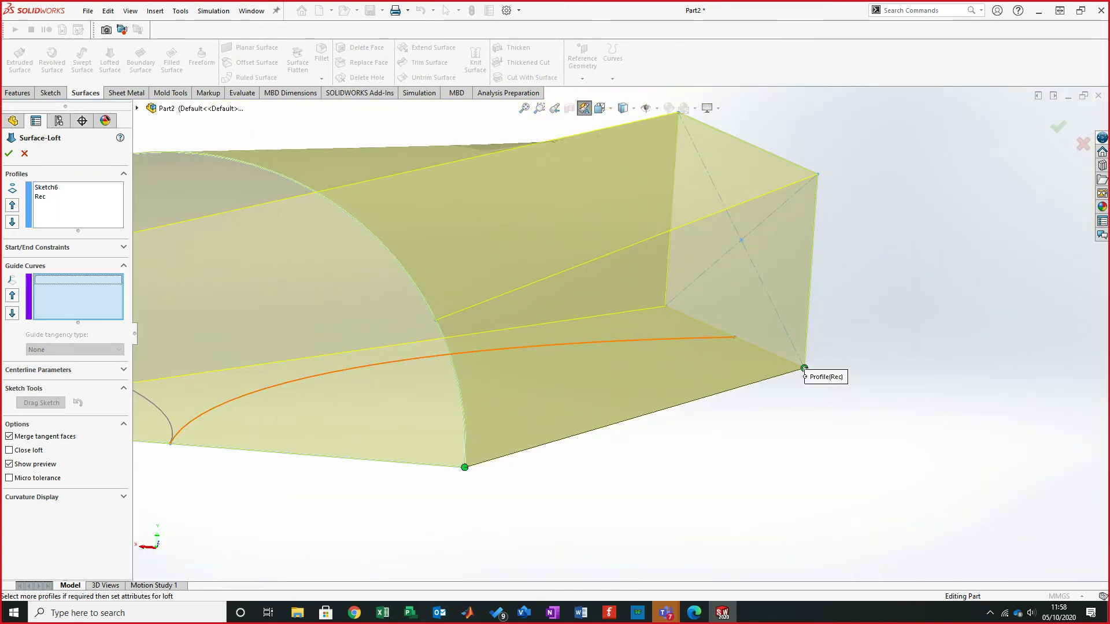
pyautogui.rightClick(319, 126)
pyautogui.click(370, 161)
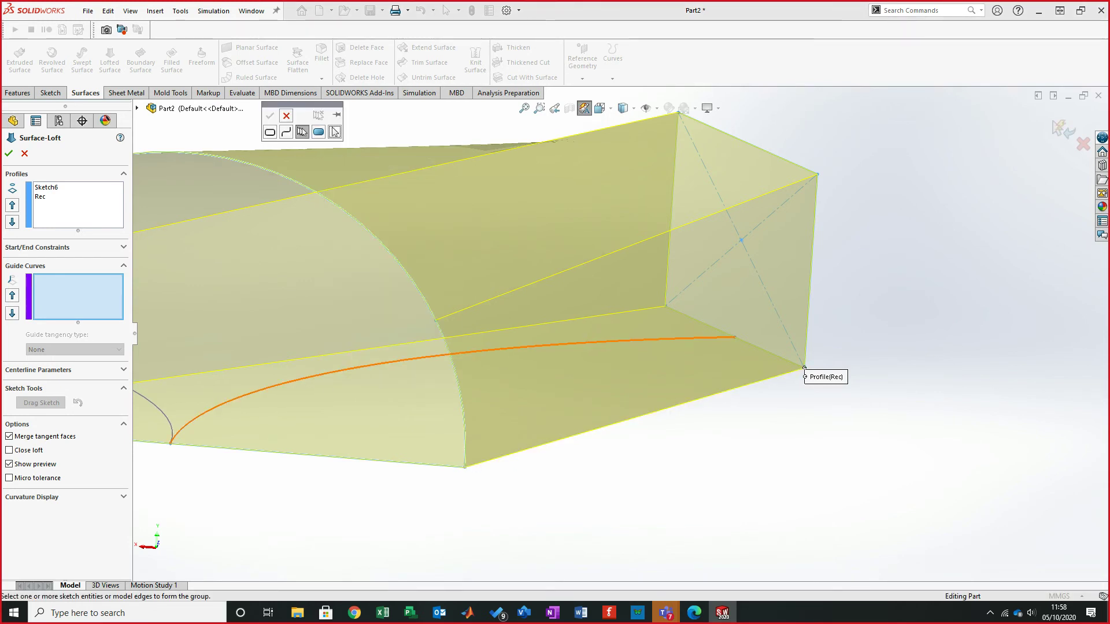
pyautogui.click(174, 443)
pyautogui.press('Return')
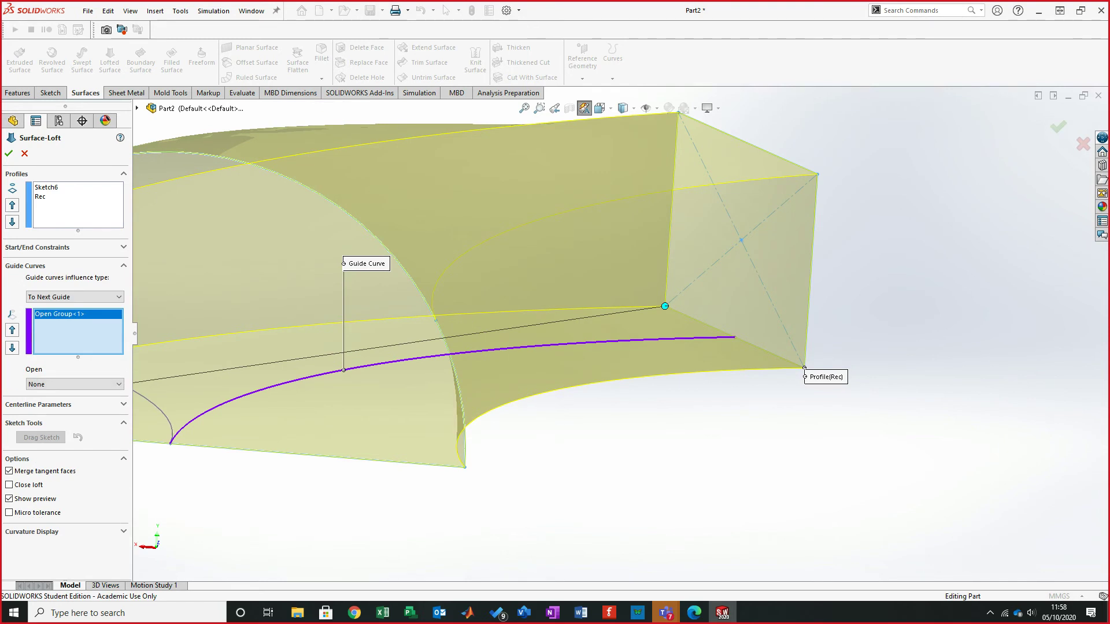
pyautogui.press('Return')
# - Inspect the new semicircle-to-rectangle surface and hide the Tang Arcs sketch
pyautogui.moveTo(625, 334); pyautogui.dragTo(717, 514, button='middle')
pyautogui.moveTo(646, 384); pyautogui.dragTo(790, 414, button='middle')
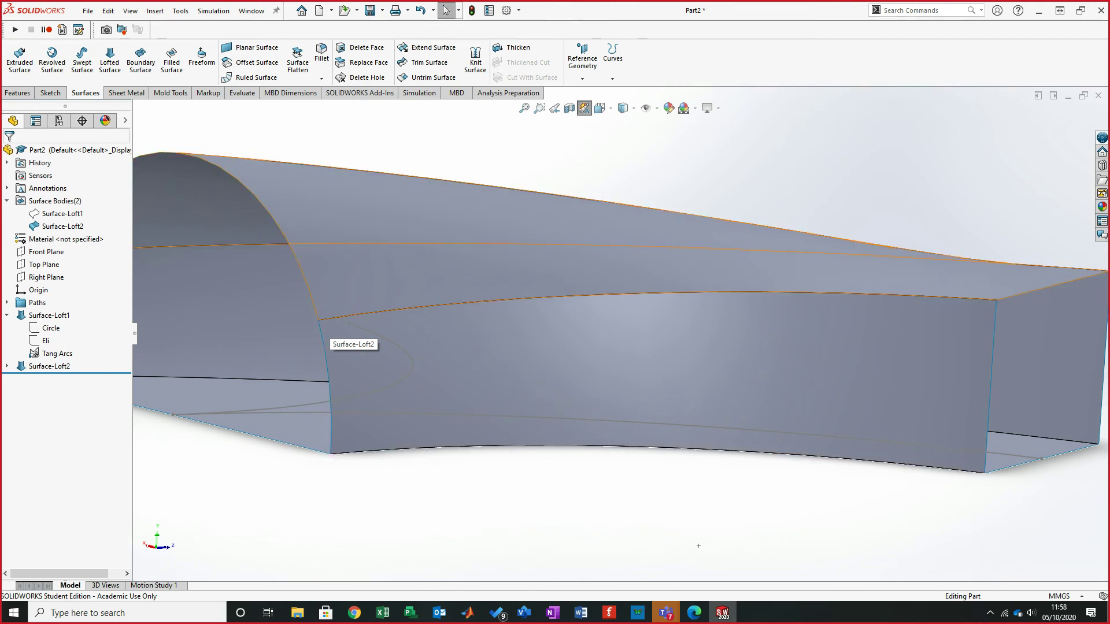
pyautogui.moveTo(319, 326); pyautogui.dragTo(612, 295, button='middle')
pyautogui.moveTo(616, 333); pyautogui.dragTo(624, 332, button='middle')
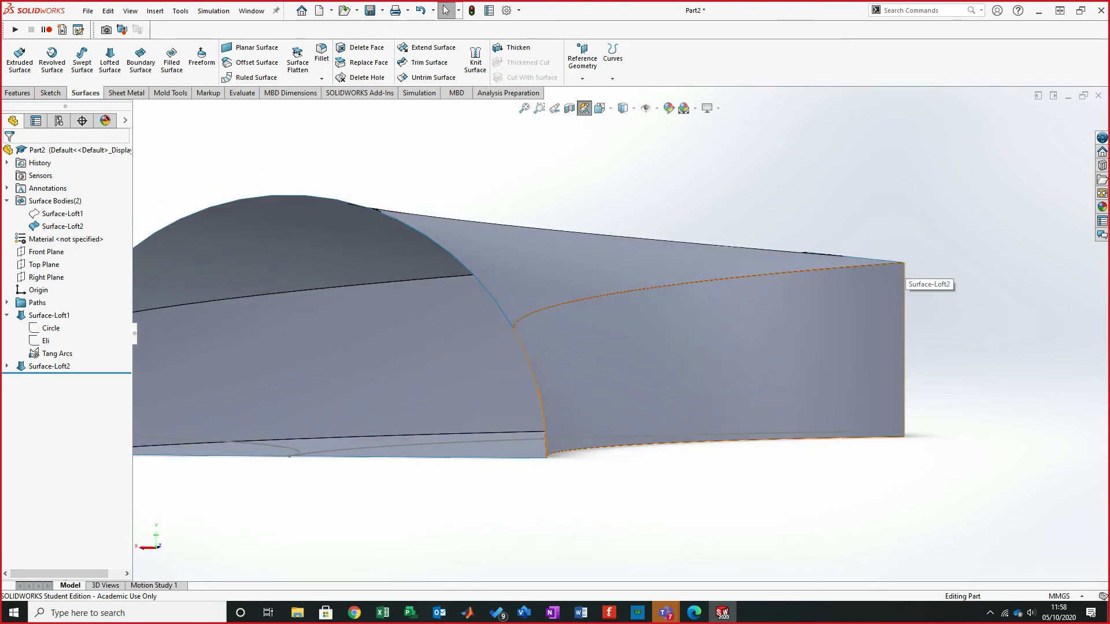
pyautogui.moveTo(625, 338); pyautogui.dragTo(543, 282, button='middle')
pyautogui.rightClick(53, 354)
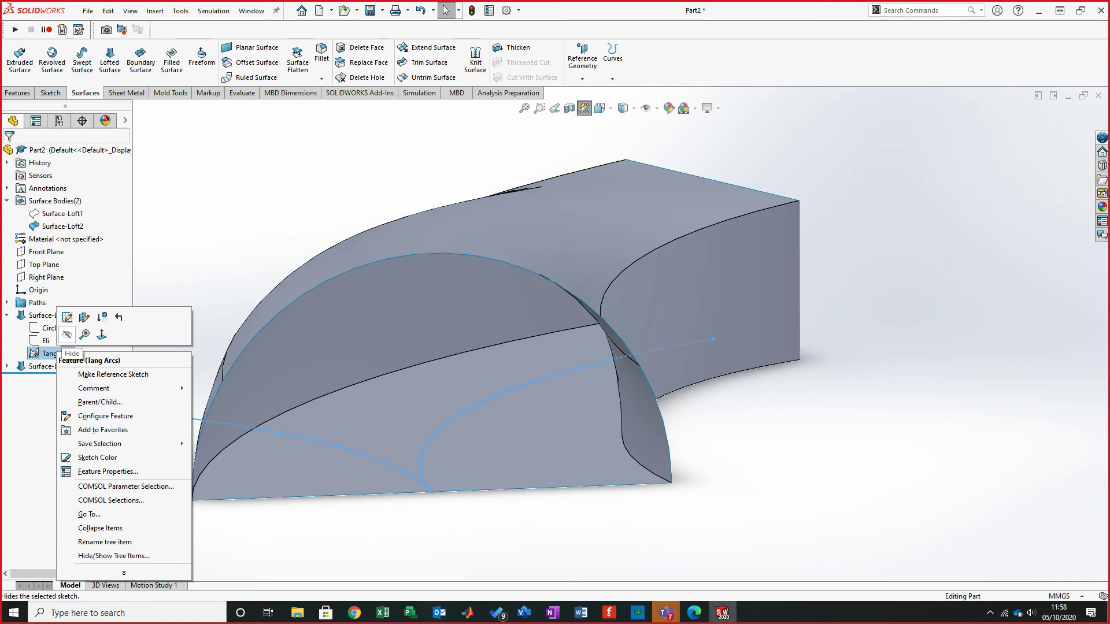
pyautogui.click(68, 334)
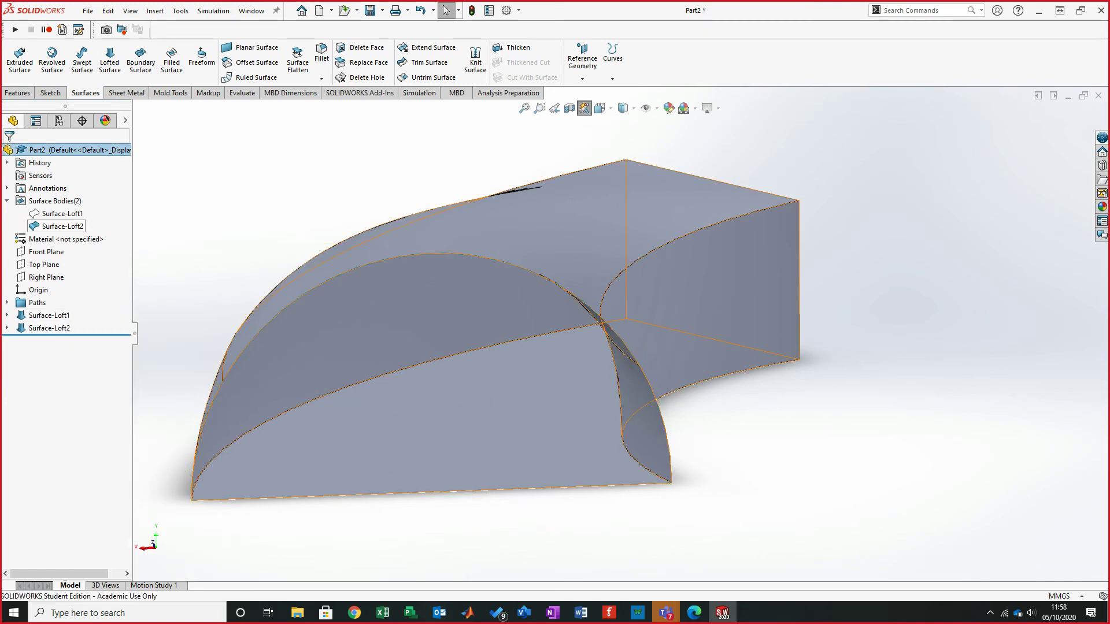
# - Show the hidden Surface-Loft1 body so both lofted branches are displayed together
pyautogui.rightClick(58, 214)
pyautogui.click(69, 199)
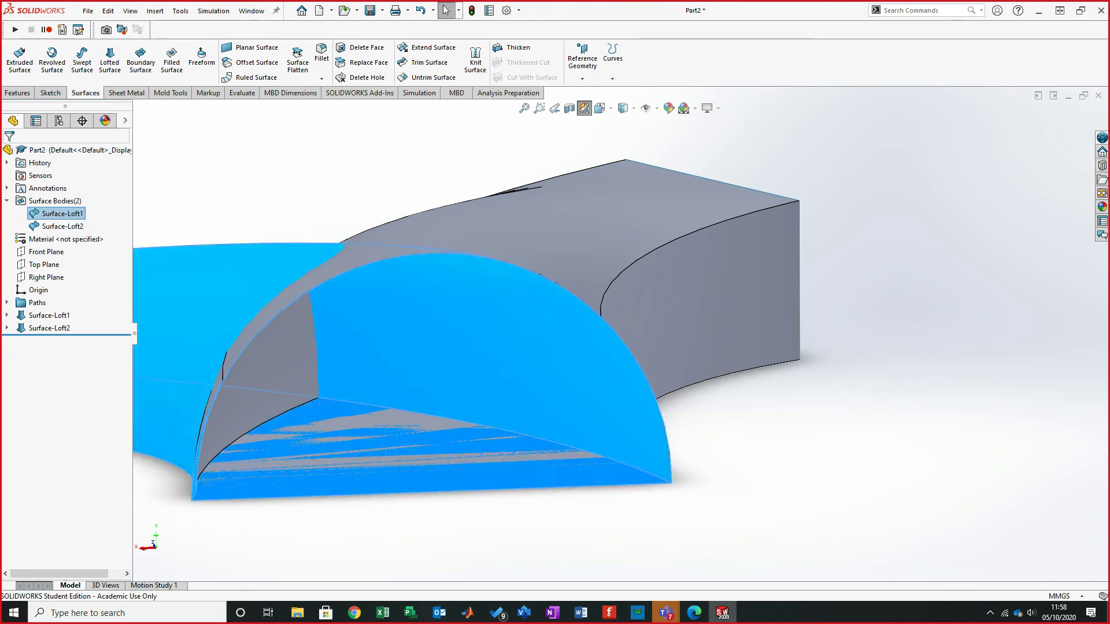
pyautogui.scroll(3, 623, 328)
pyautogui.scroll(-2, 420, 358)
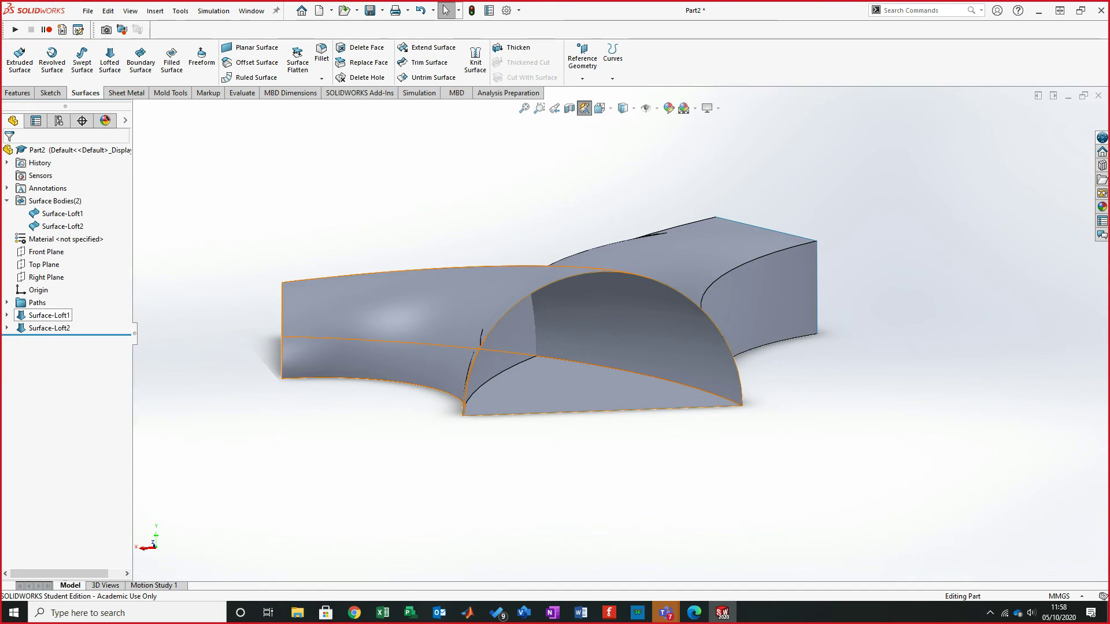
# - Rename the Surface-Loft1 feature as CircToEli
pyautogui.click(49, 315)
pyautogui.press('F2')
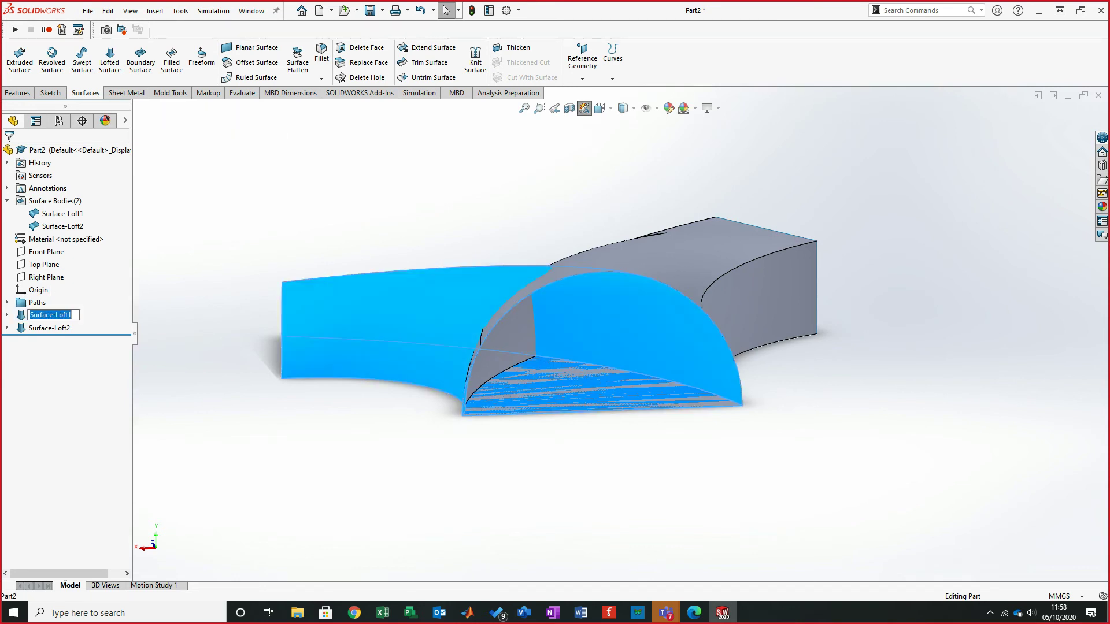
pyautogui.write('Circ')
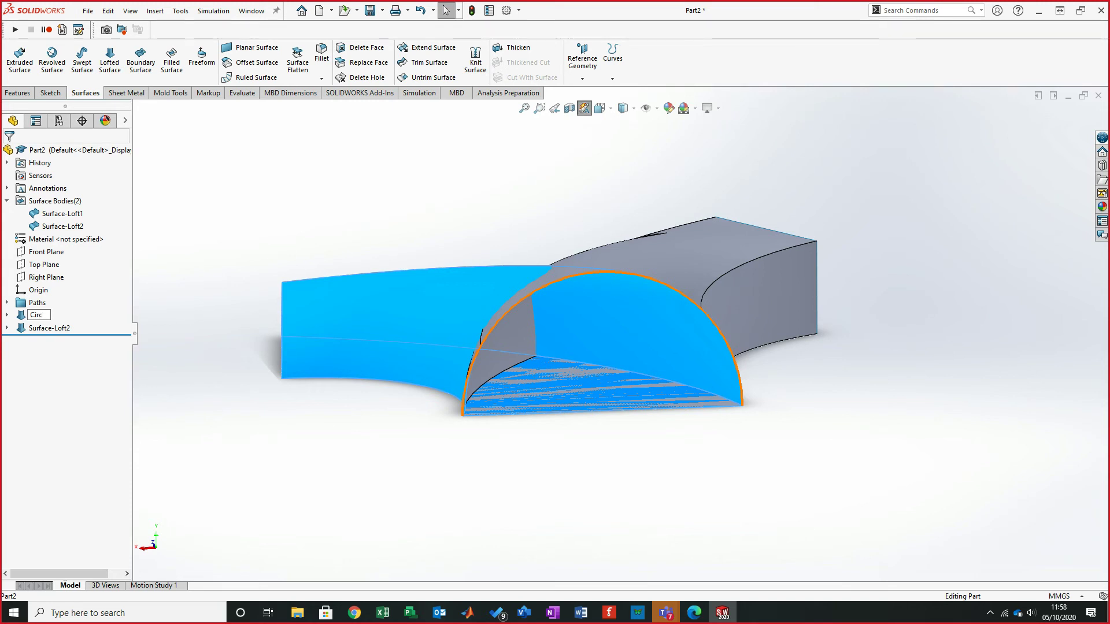
pyautogui.write('ToEli')
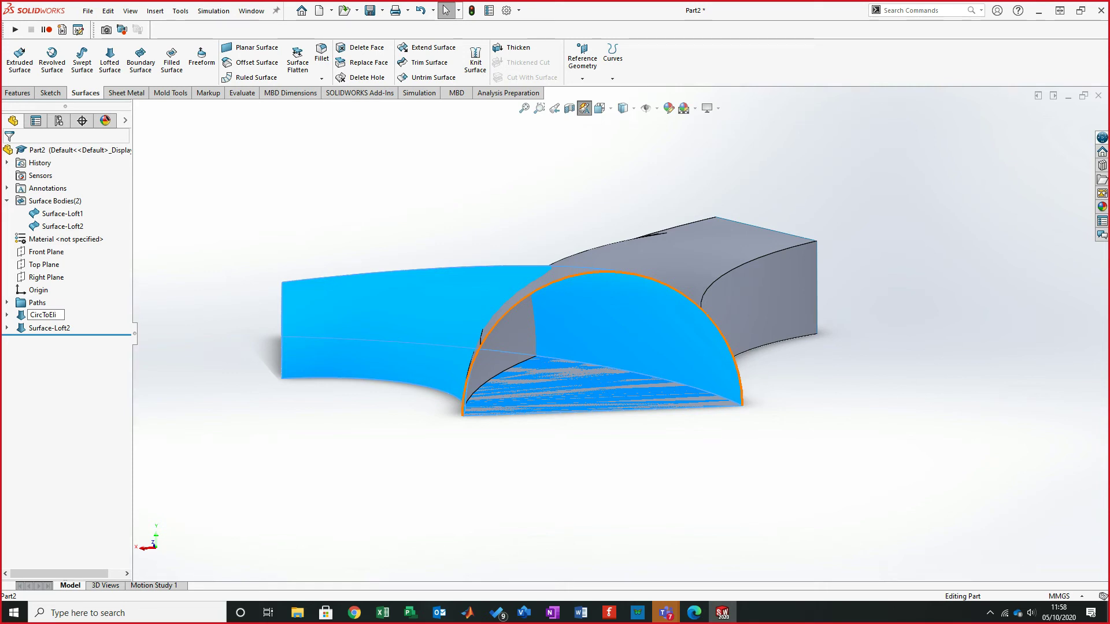
pyautogui.press('Return')
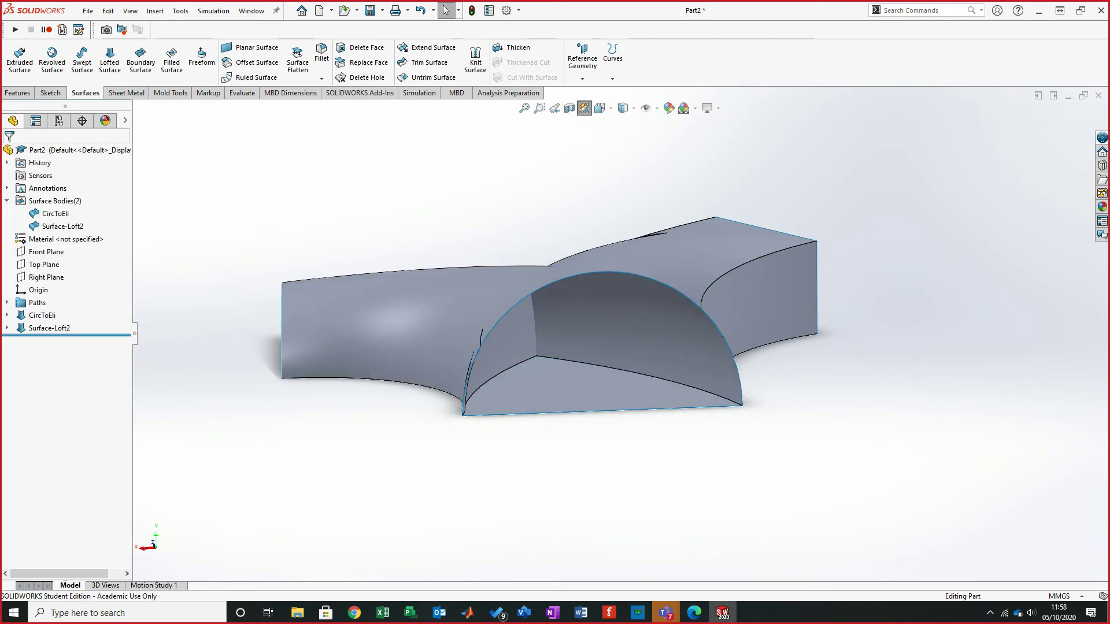
# - Rename the second surface loft feature as CircToRec
pyautogui.click(49, 328)
pyautogui.rightClick(57, 328)
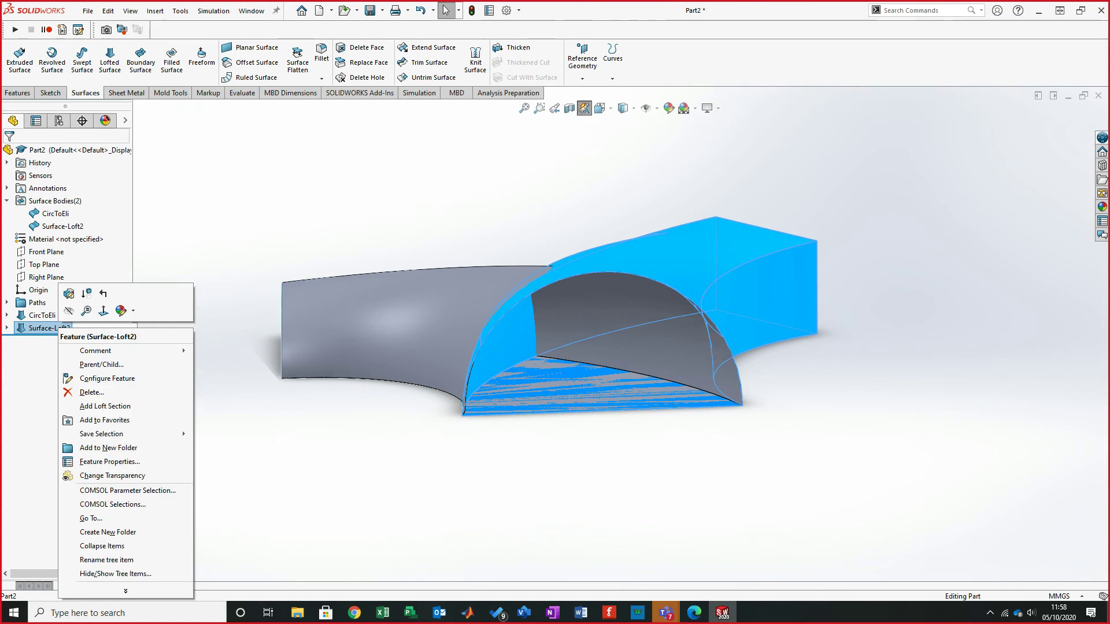
pyautogui.press('Escape')
pyautogui.click(42, 328)
pyautogui.write('CircToRec')
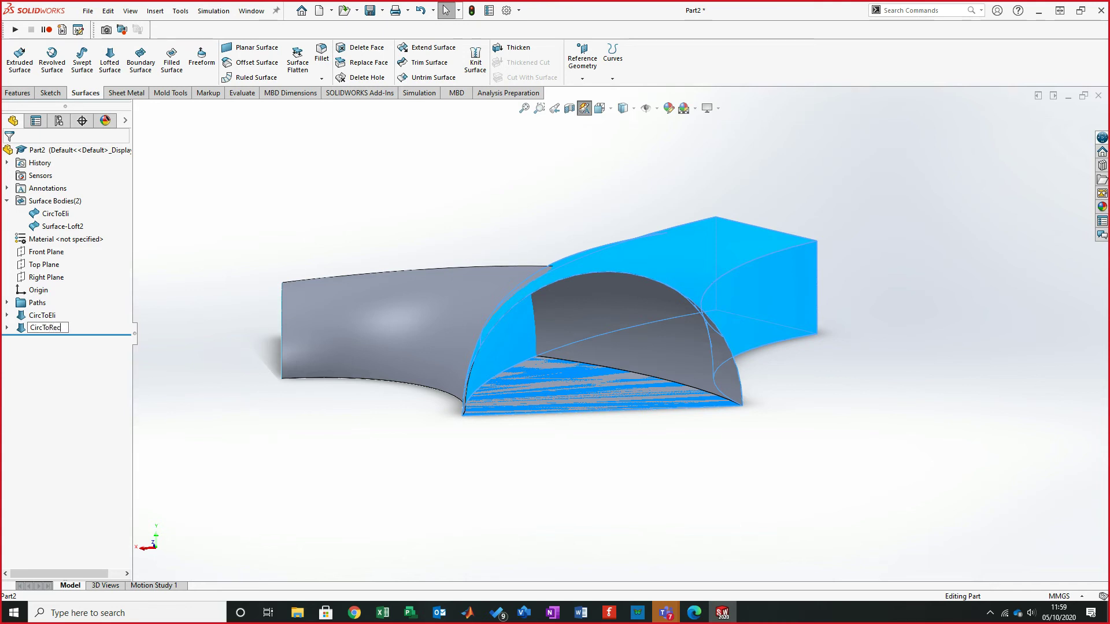
pyautogui.press('Return')
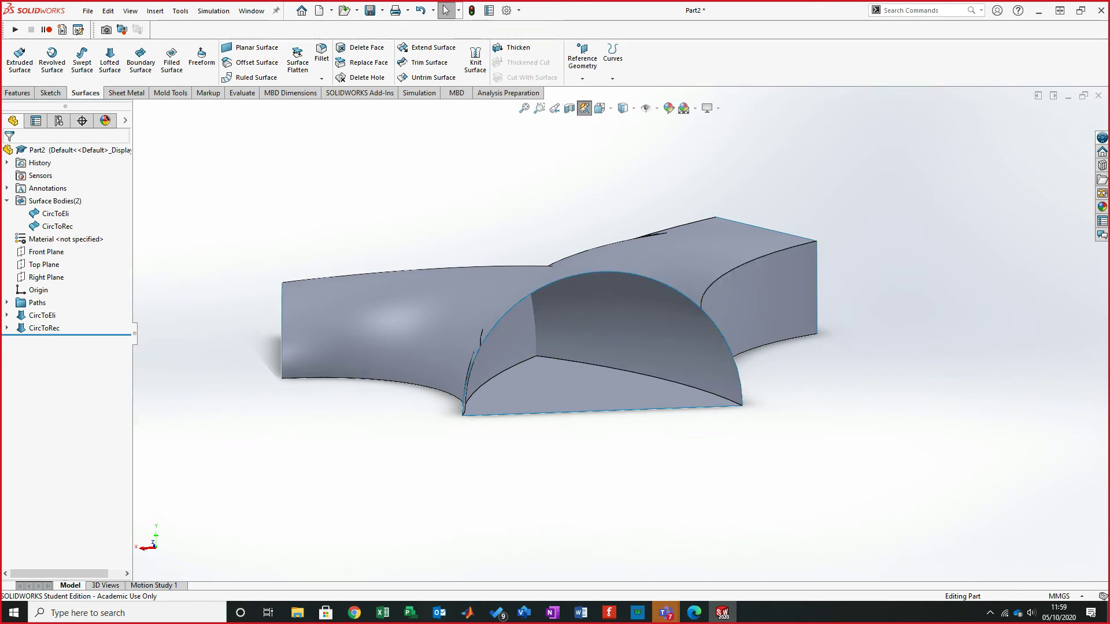
pyautogui.moveTo(564, 315); pyautogui.dragTo(376, 370, button='middle')
pyautogui.moveTo(746, 437); pyautogui.dragTo(589, 422, button='middle')
pyautogui.moveTo(510, 338)
pyautogui.mouseDown(button='middle')
pyautogui.moveTo(520, 321)
pyautogui.moveTo(543, 326)
pyautogui.moveTo(514, 331)
pyautogui.mouseUp(button='middle')
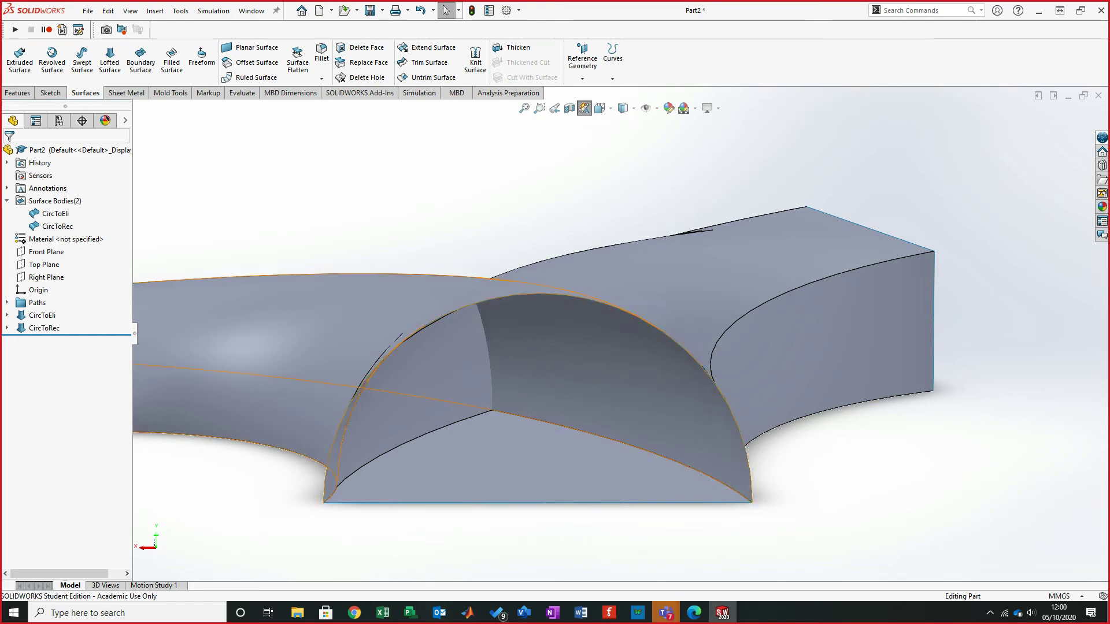
pyautogui.moveTo(552, 404); pyautogui.dragTo(533, 362, button='middle')
pyautogui.scroll(2, 552, 404)
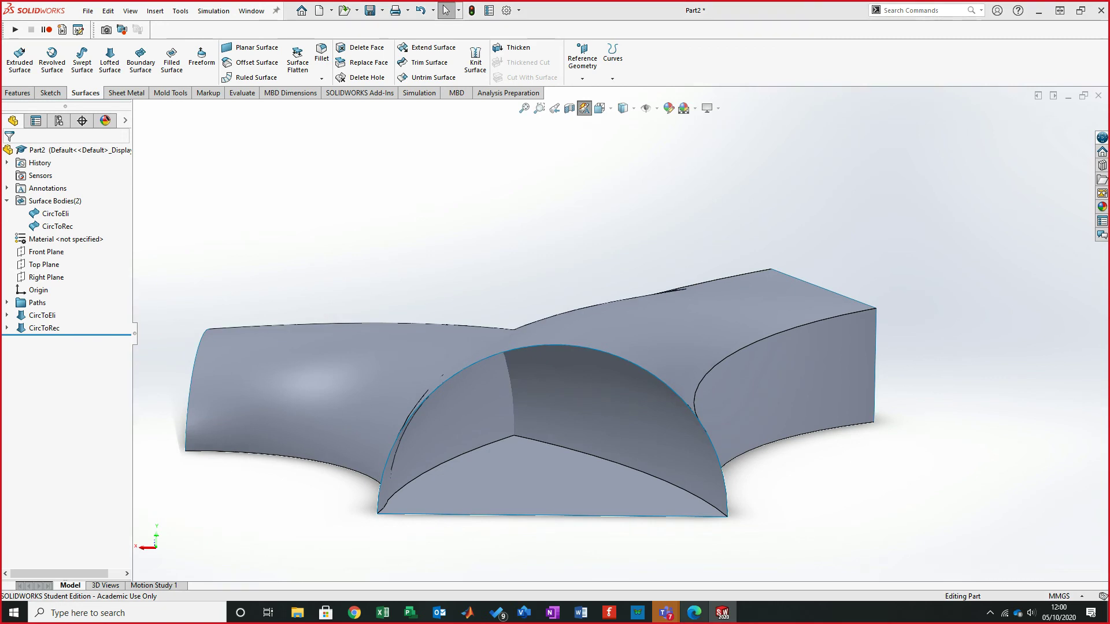
# - Switch to the lofting guide PDF, read instructions 13 to 15 on mutual surface trimming and face deletion, and return to the SOLIDWORKS part
pyautogui.hotkey('alt', 'Tab')
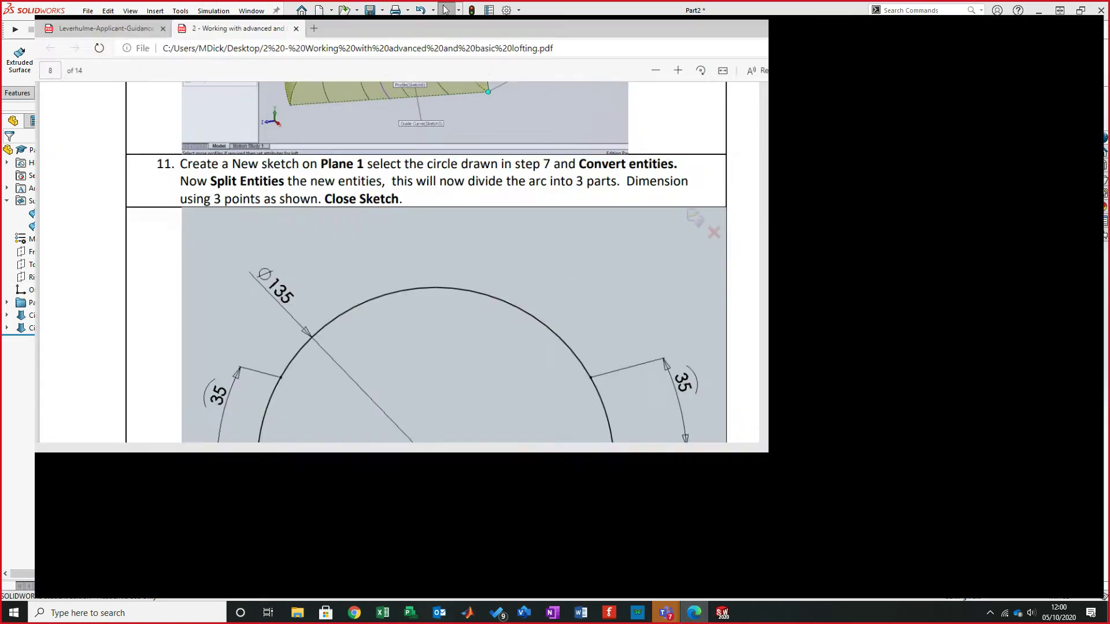
pyautogui.scroll(-15, 549, 333)
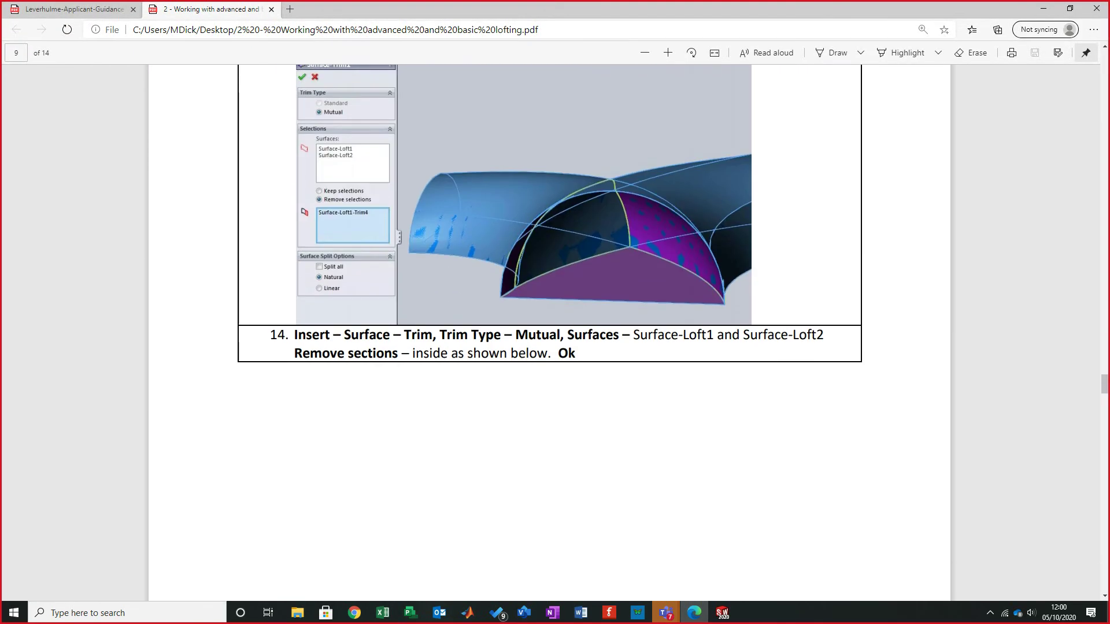
pyautogui.scroll(1, 549, 330)
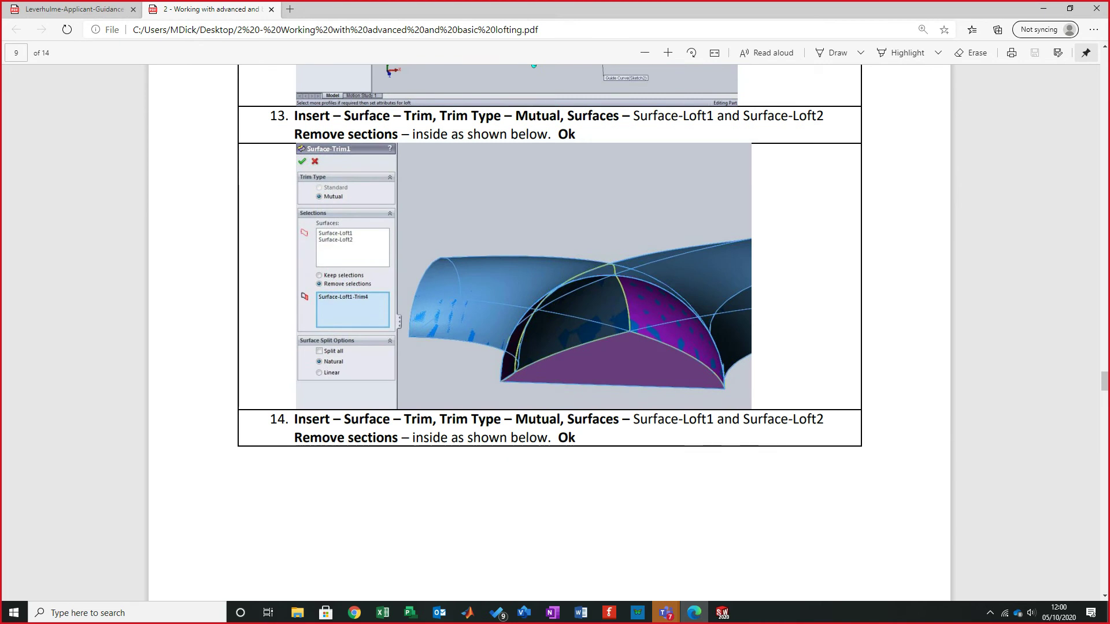
pyautogui.scroll(1, 549, 330)
pyautogui.scroll(-8, 549, 330)
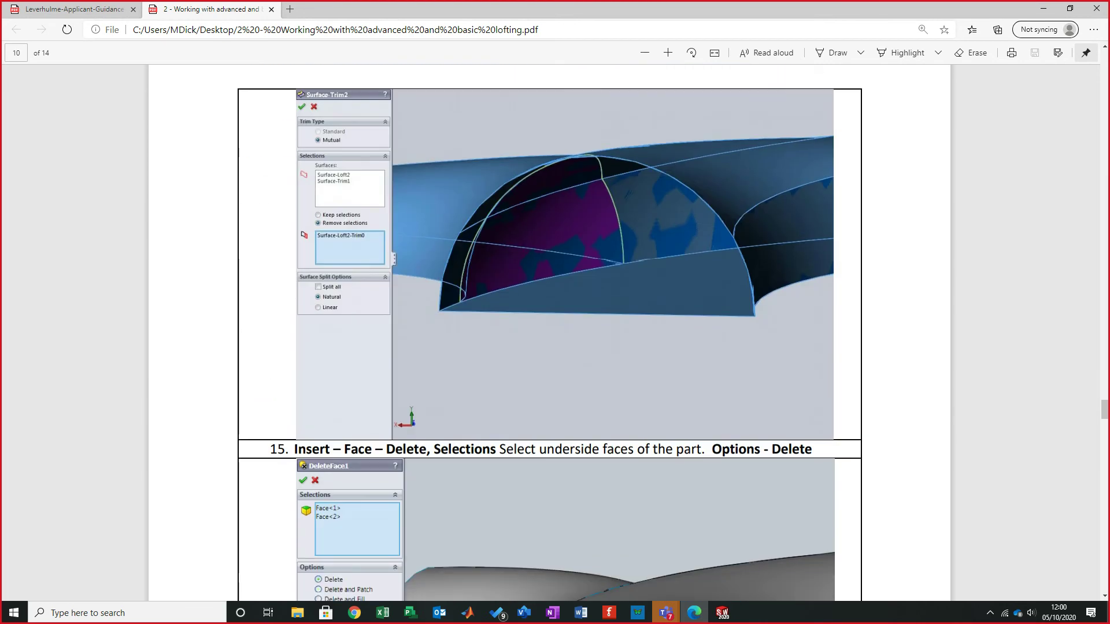
pyautogui.scroll(-1, 549, 329)
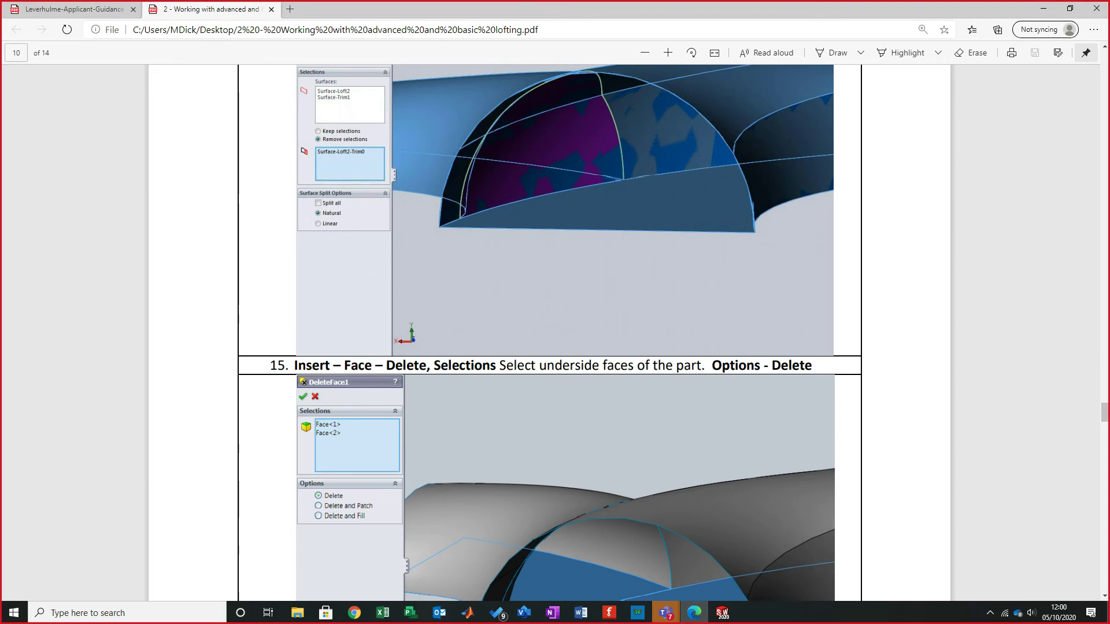
pyautogui.press('super+shift+Left')
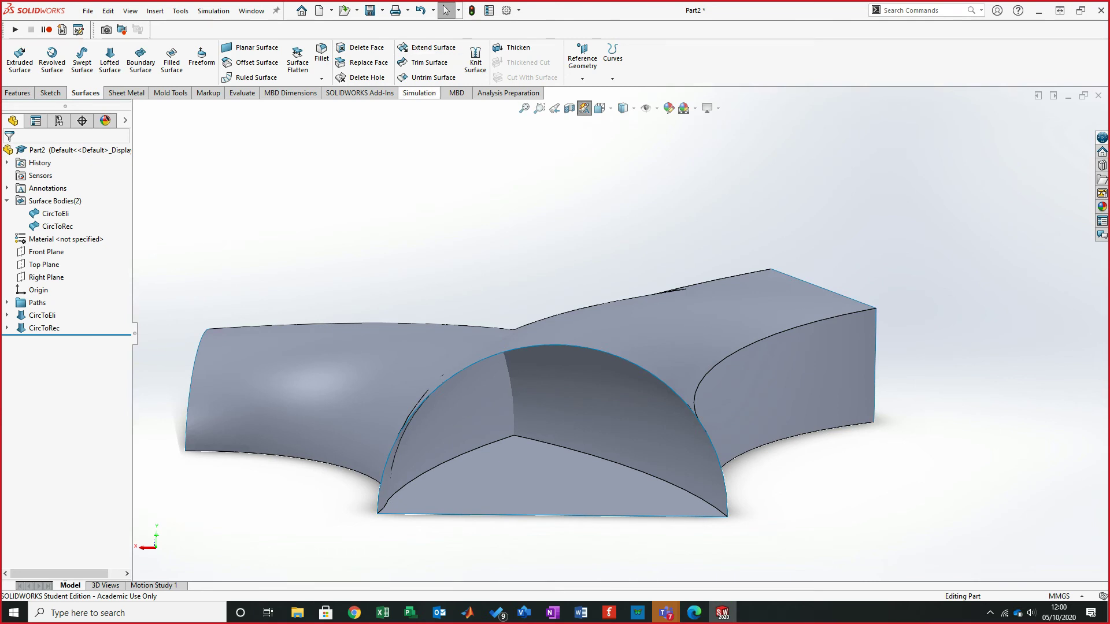
# - Trim the CircToEli and CircToRec surfaces mutually, removing the CircToRec piece that lies inside the semicircular opening
pyautogui.click(429, 62)
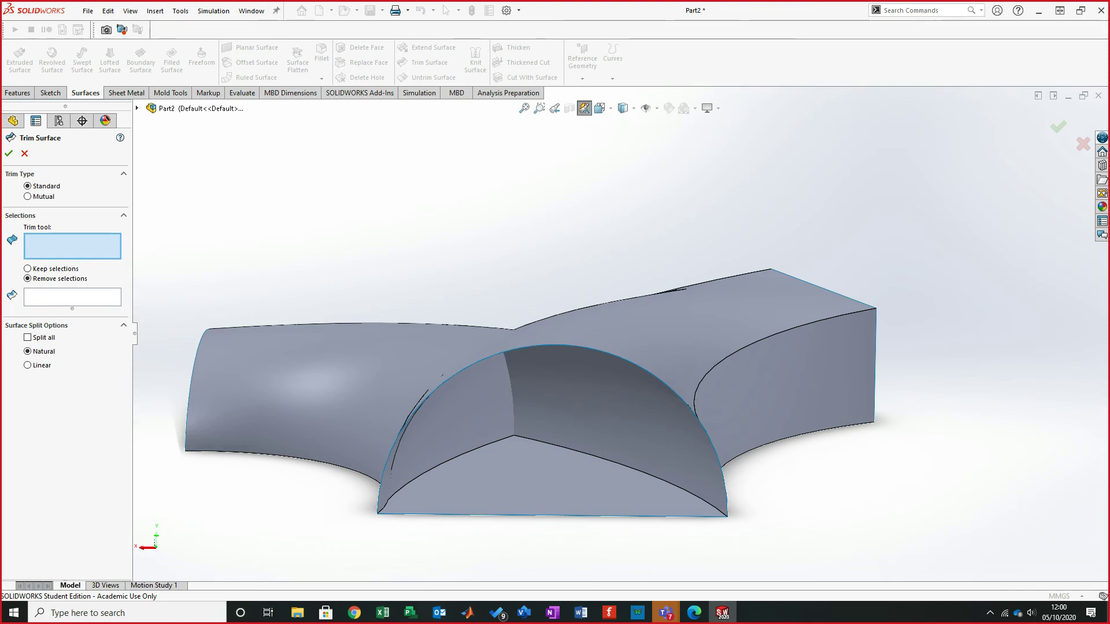
pyautogui.click(27, 197)
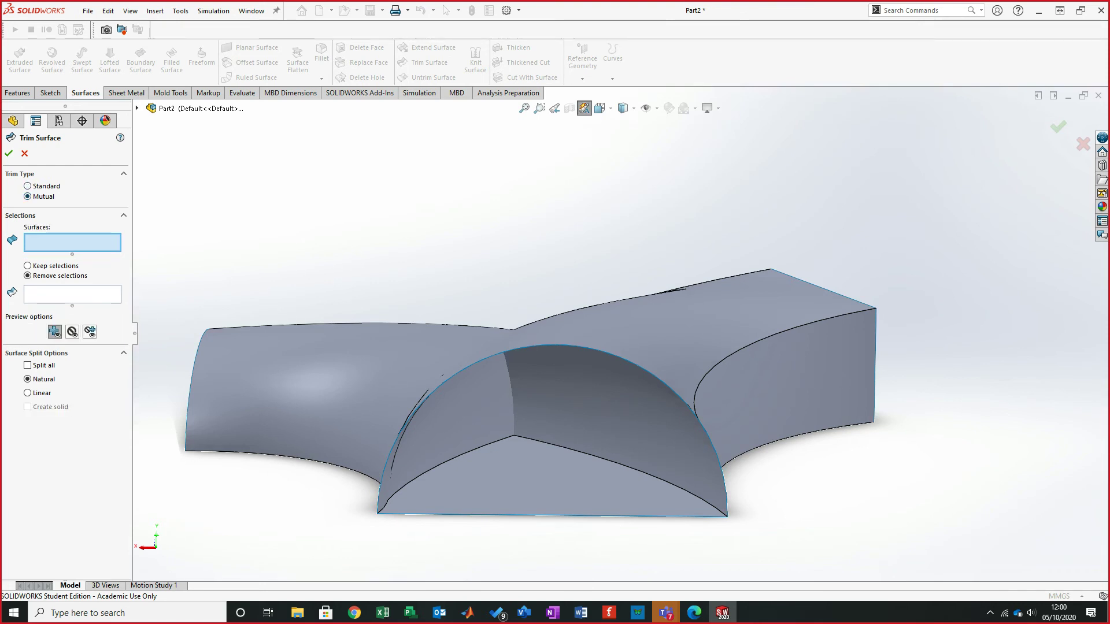
pyautogui.click(312, 381)
pyautogui.click(769, 324)
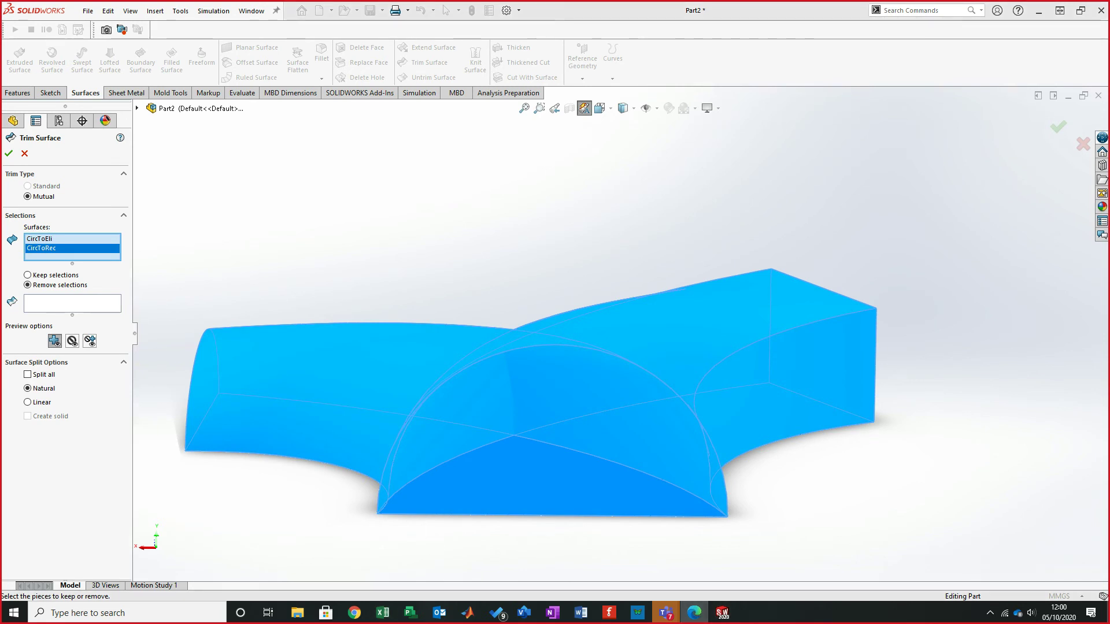
pyautogui.moveTo(532, 362); pyautogui.dragTo(494, 347, button='middle')
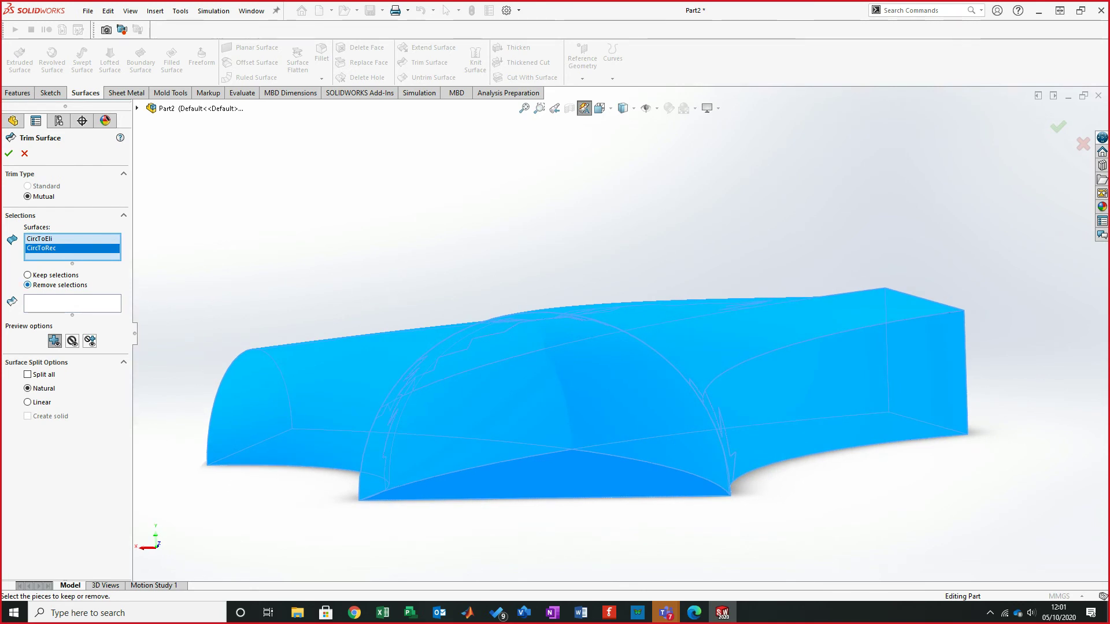
pyautogui.click(72, 302)
pyautogui.moveTo(572, 362)
pyautogui.mouseDown(button='middle')
pyautogui.moveTo(601, 381)
pyautogui.moveTo(564, 350)
pyautogui.mouseUp(button='middle')
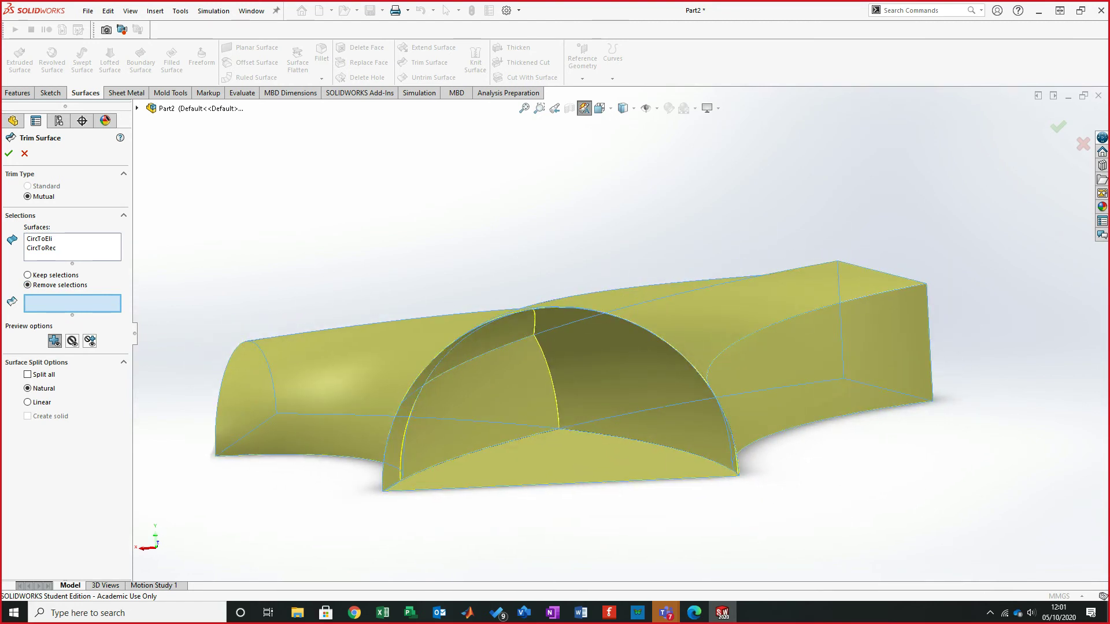
pyautogui.click(486, 391)
pyautogui.moveTo(485, 391); pyautogui.dragTo(508, 385, button='middle')
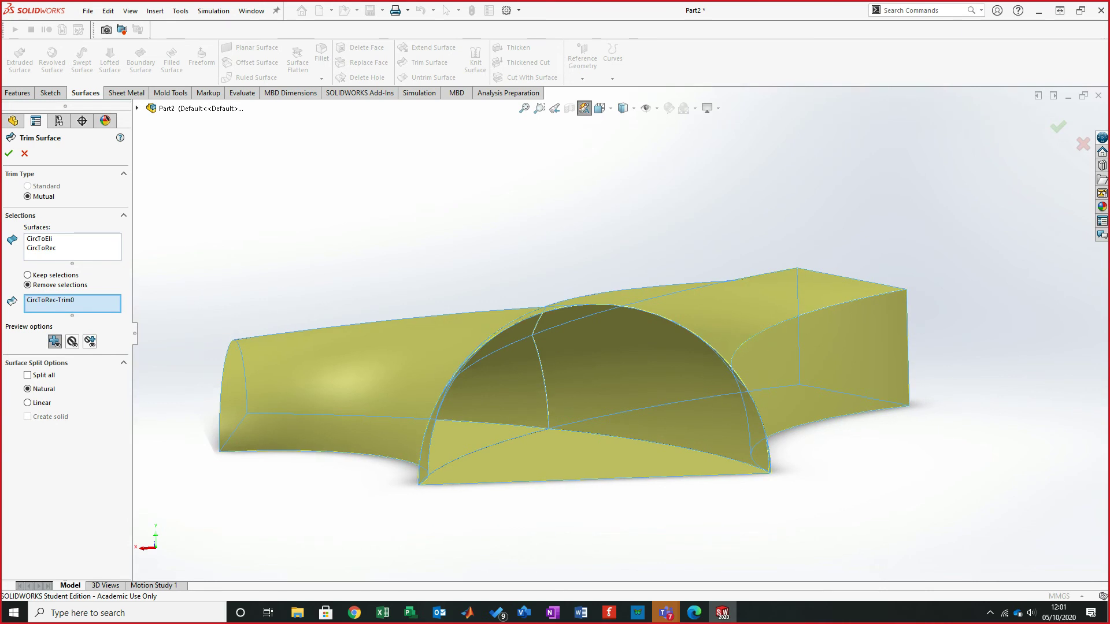
pyautogui.press('Return')
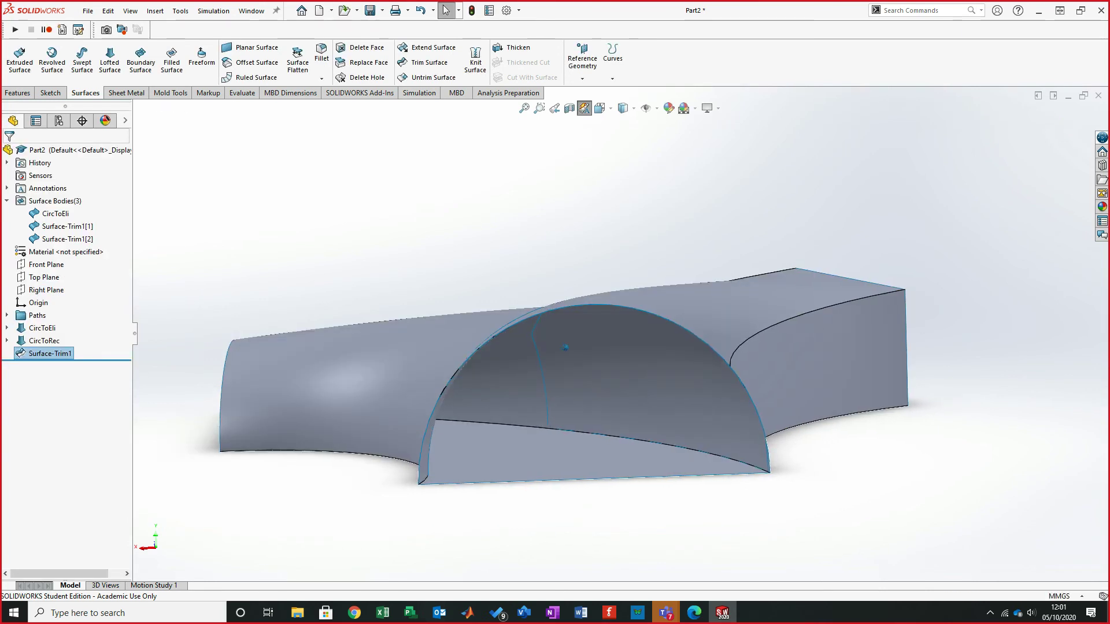
# - Run a second mutual trim between CircToEli and the trimmed surfaces, removing the CircToEli piece inside the semicircular opening
pyautogui.click(429, 63)
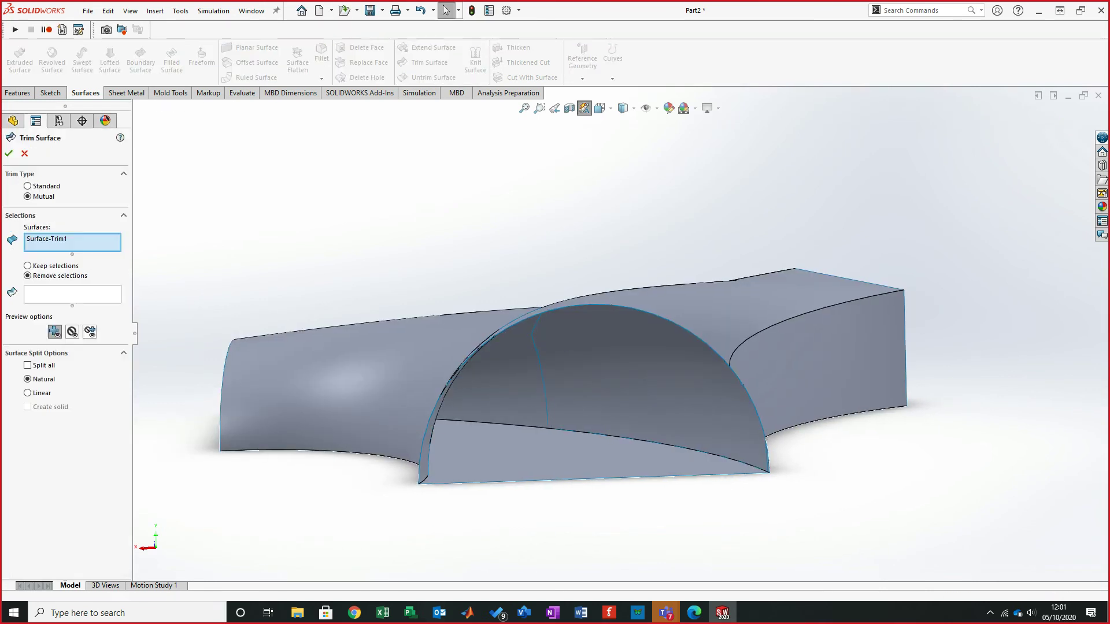
pyautogui.click(370, 376)
pyautogui.click(821, 324)
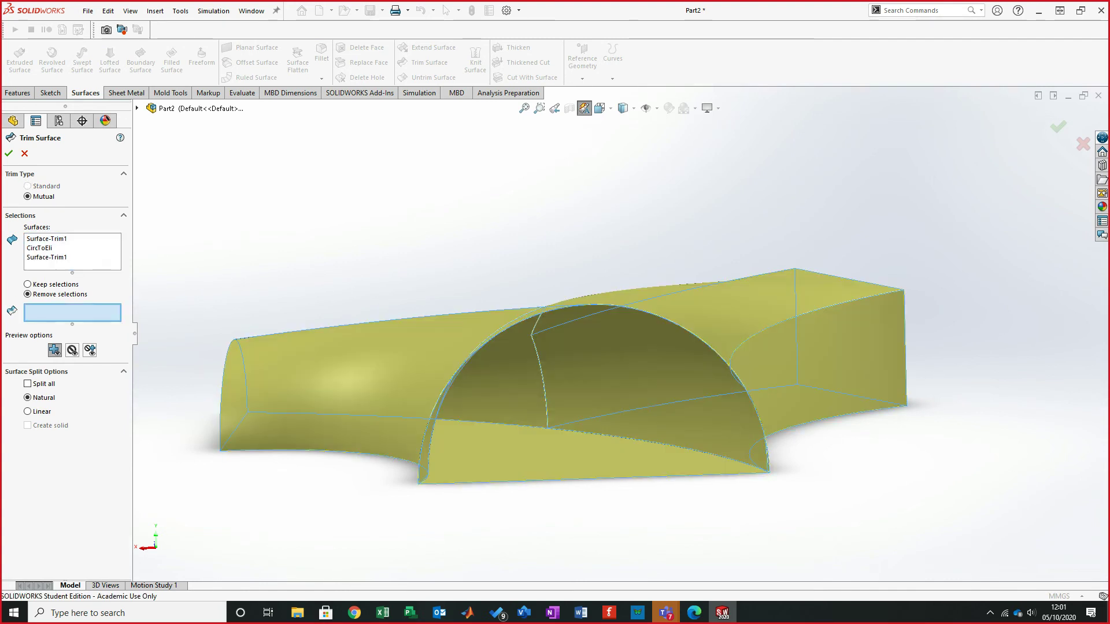
pyautogui.click(565, 349)
pyautogui.moveTo(564, 349); pyautogui.dragTo(564, 289, button='middle')
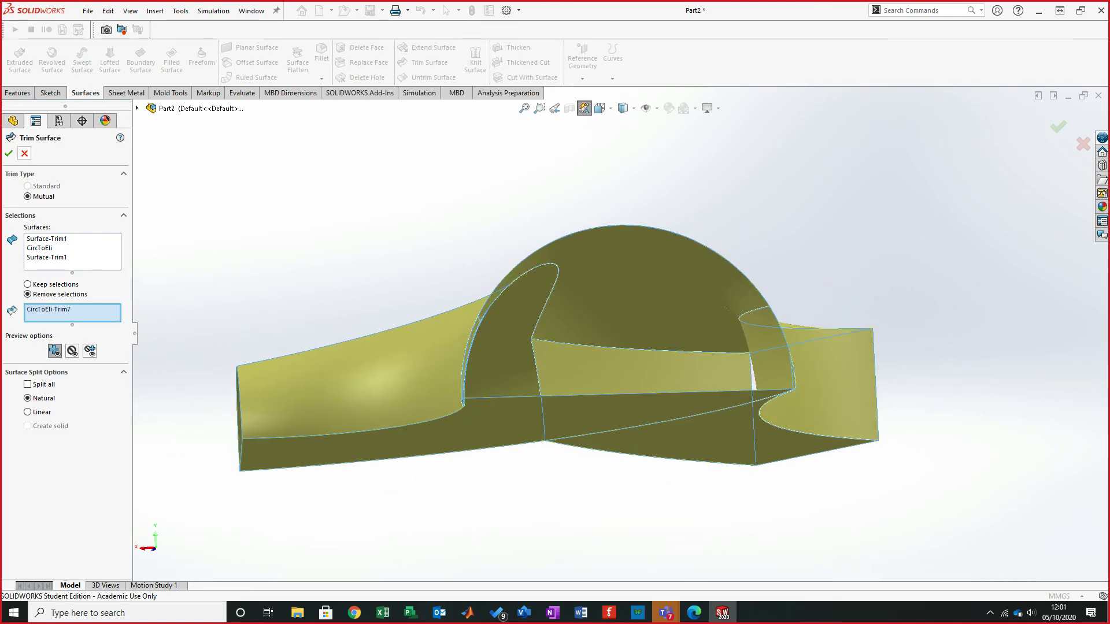
pyautogui.press('Return')
# - Examine close up the trimmed edges along the side of the semicircular opening
pyautogui.moveTo(567, 347); pyautogui.dragTo(547, 303, button='middle')
pyautogui.scroll(-10, 462, 194)
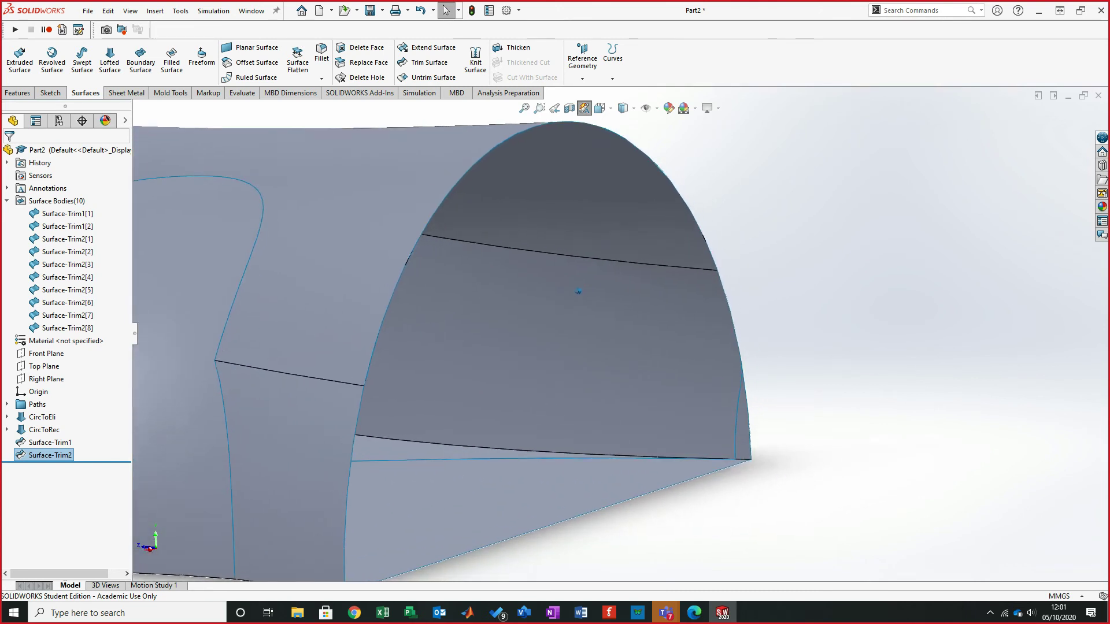
pyautogui.moveTo(462, 194); pyautogui.dragTo(631, 496, button='middle')
pyautogui.scroll(-2, 628, 327)
pyautogui.scroll(-5, 546, 487)
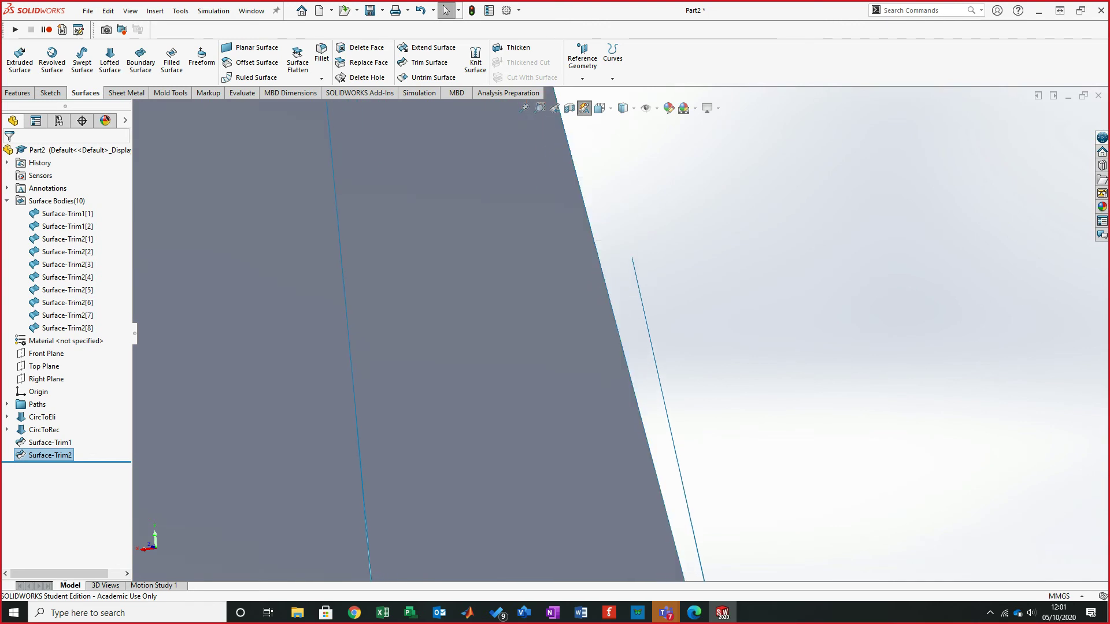
pyautogui.press('Escape')
pyautogui.click(584, 349)
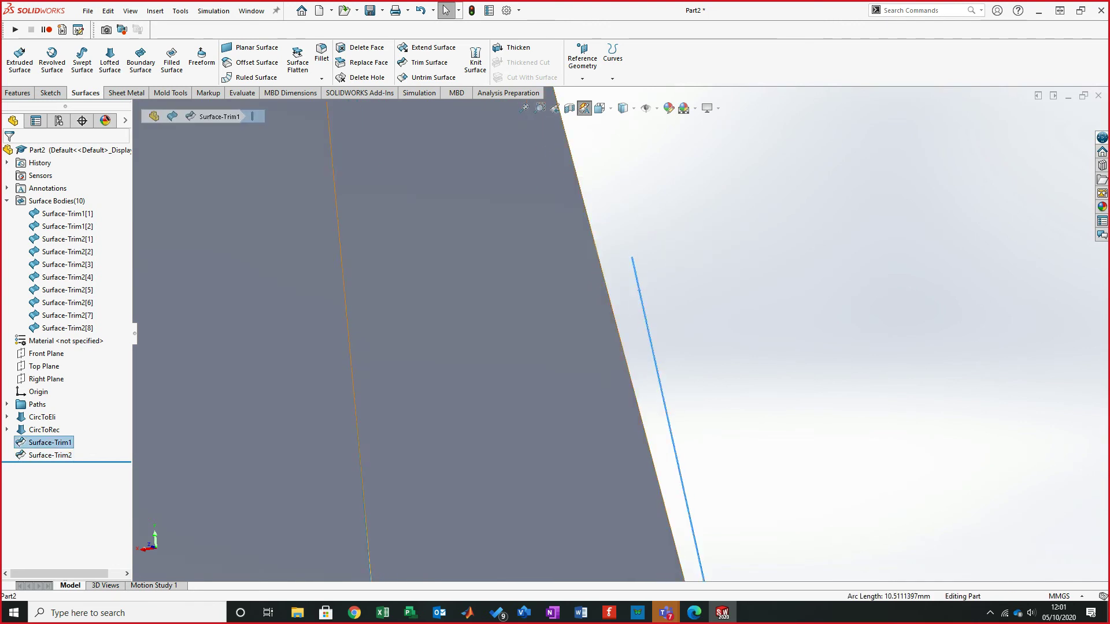
pyautogui.moveTo(584, 350); pyautogui.dragTo(611, 336, button='middle')
pyautogui.press('Escape')
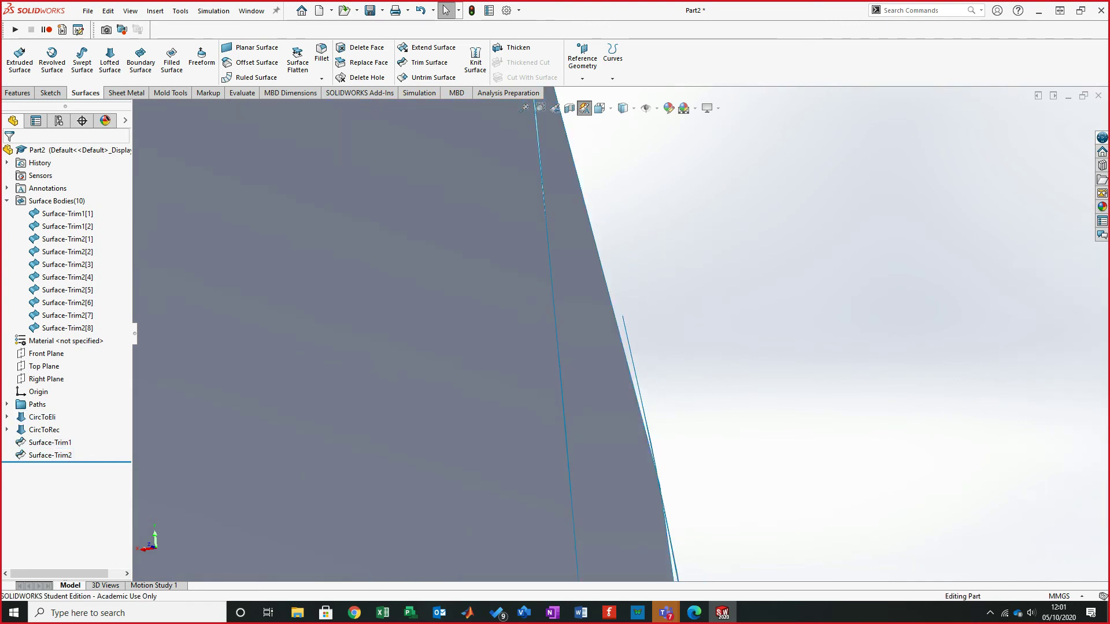
pyautogui.scroll(4, 620, 333)
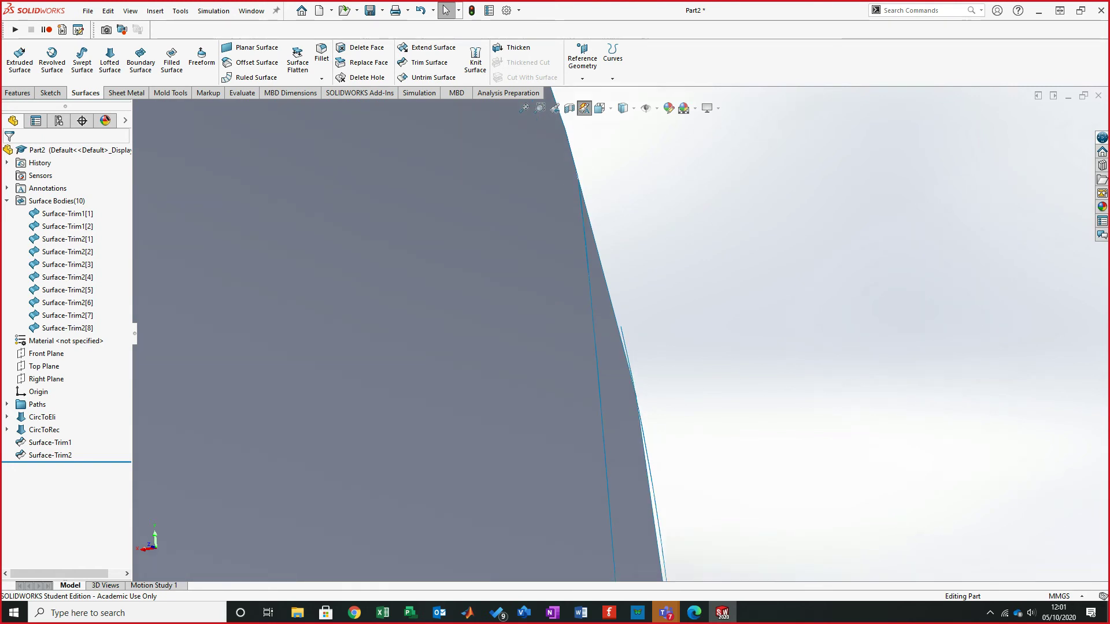
pyautogui.scroll(3, 619, 416)
pyautogui.scroll(-2, 636, 419)
pyautogui.scroll(-1, 576, 155)
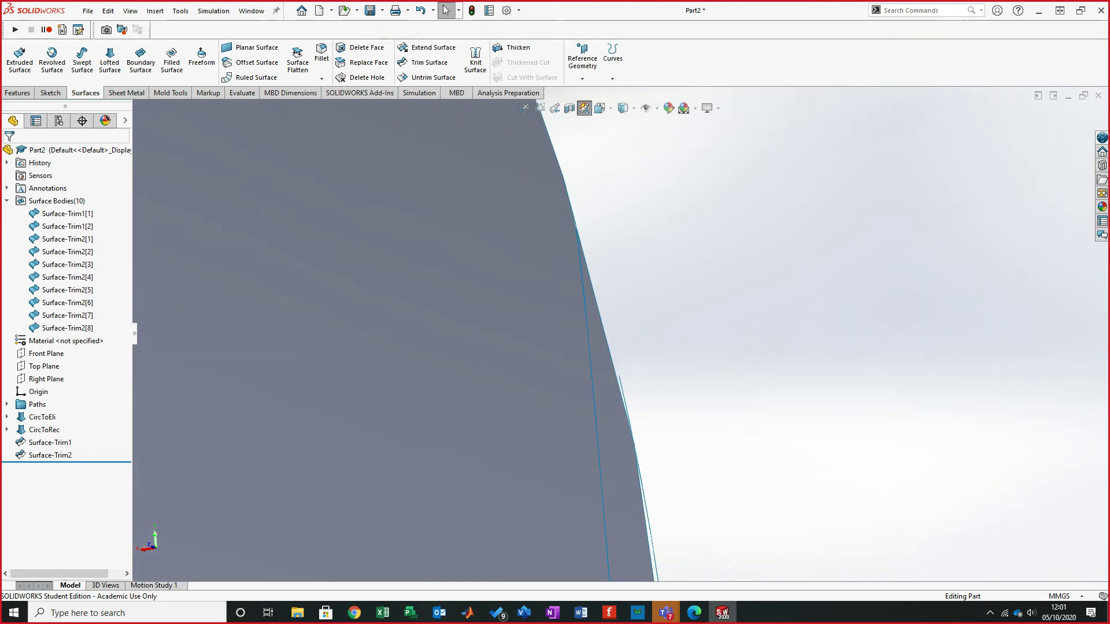
pyautogui.scroll(-8, 665, 578)
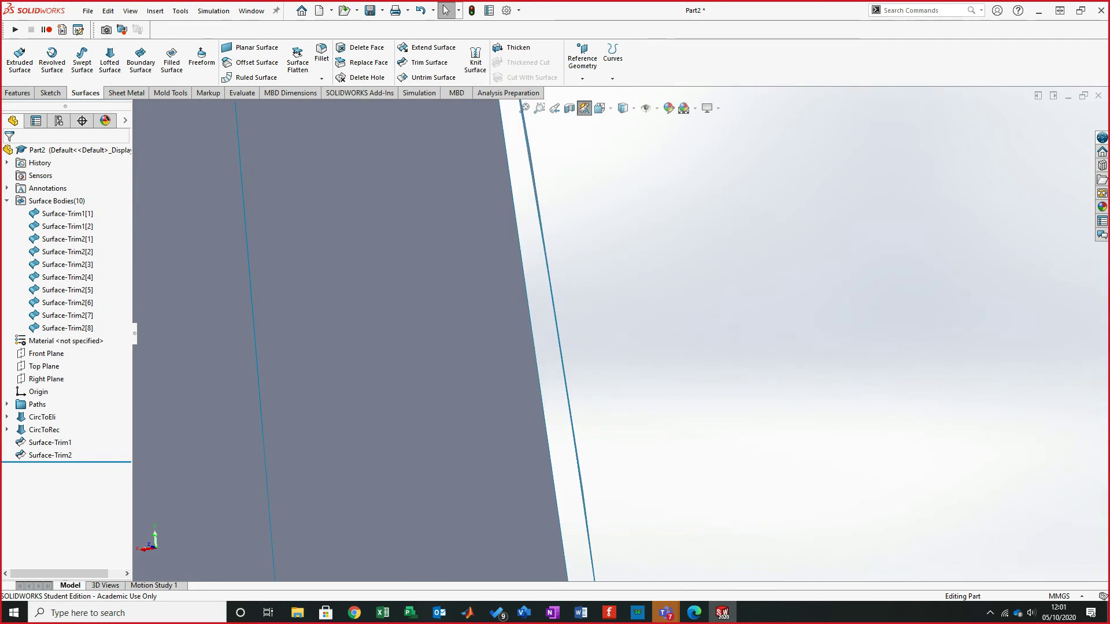
# - Inspect the CircToEli face by selecting it and try to pick the narrow sliver beside its edge, then clear the selection
pyautogui.click(486, 404)
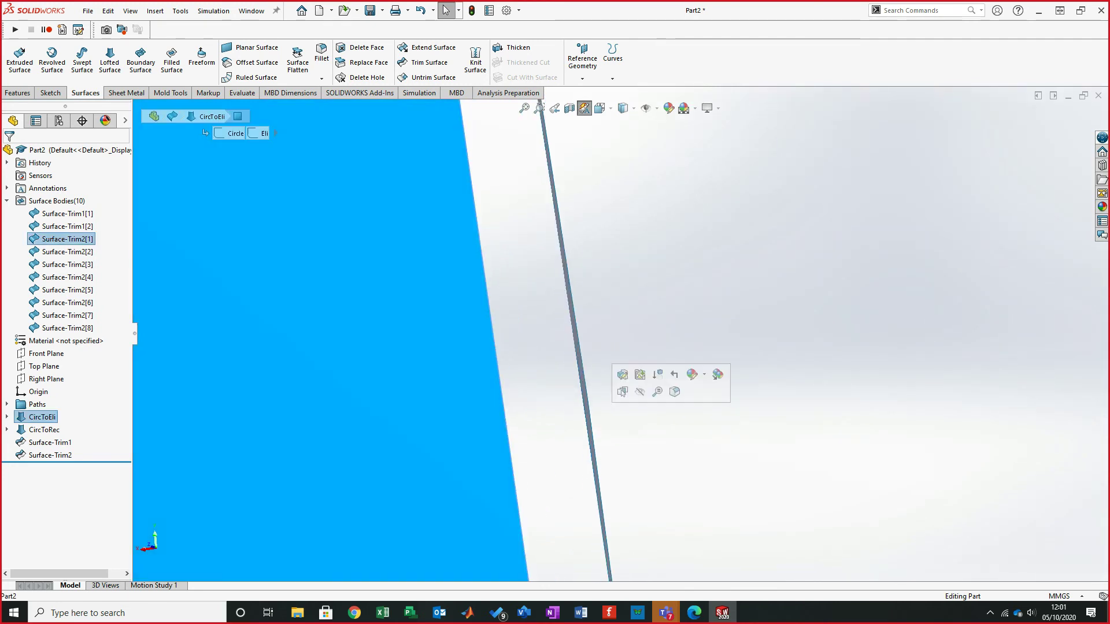
pyautogui.click(578, 345)
pyautogui.click(576, 348)
pyautogui.click(578, 343)
pyautogui.click(578, 350)
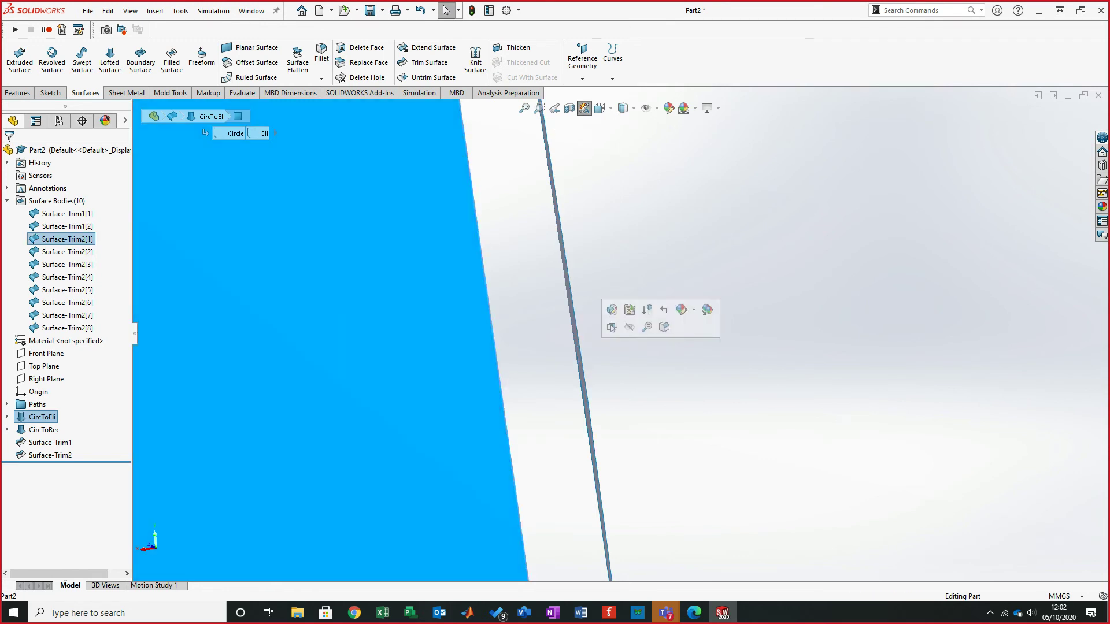
pyautogui.press('Escape')
# - Examine the lower corner of the semicircular opening where the trimmed edges meet, and select the CircToEli underside face
pyautogui.scroll(10, 623, 334)
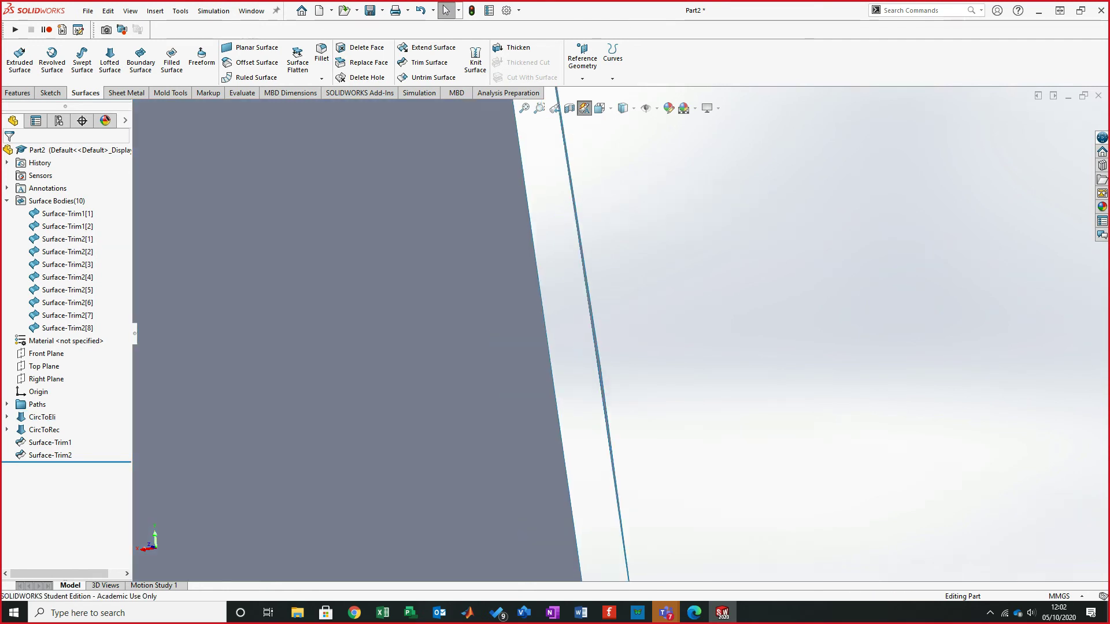
pyautogui.scroll(5, 623, 334)
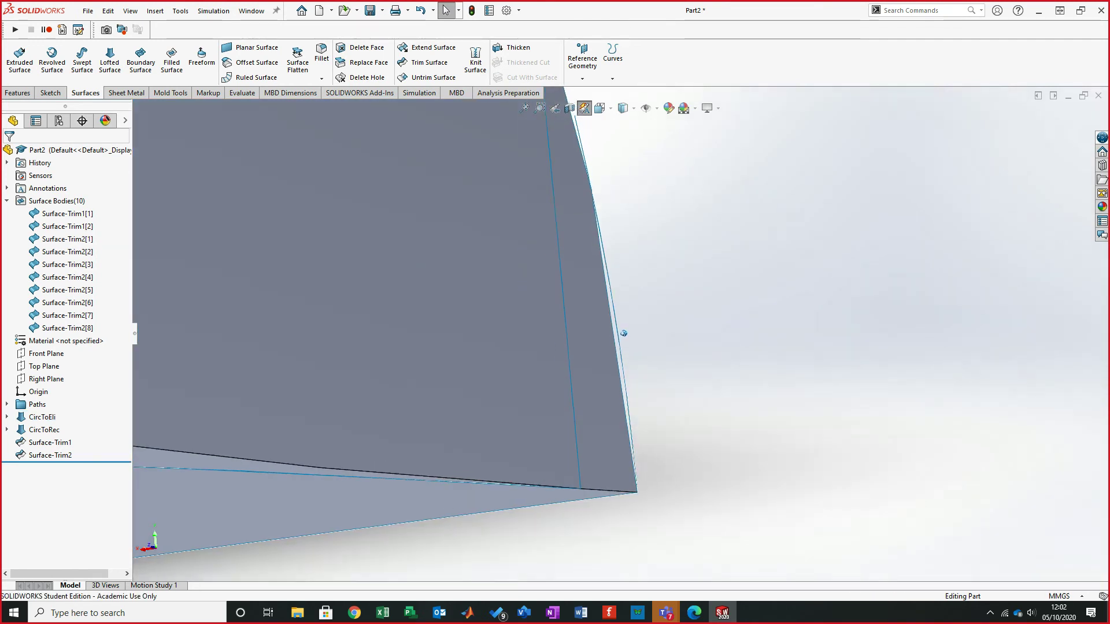
pyautogui.scroll(-10, 626, 334)
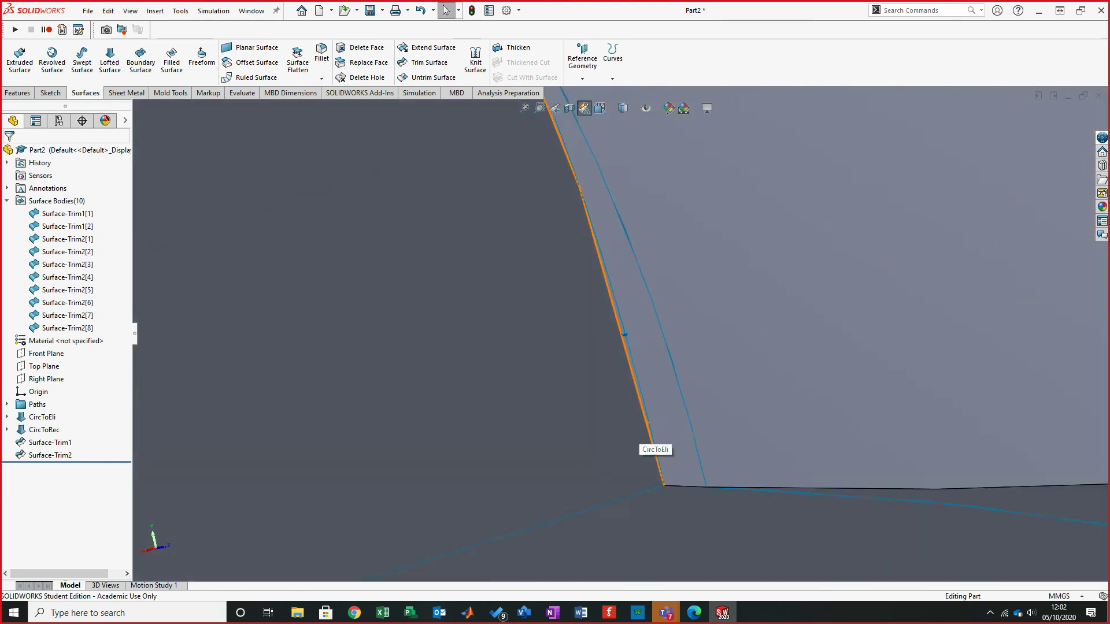
pyautogui.moveTo(647, 423); pyautogui.dragTo(689, 432, button='middle')
pyautogui.scroll(-2, 844, 481)
pyautogui.scroll(-7, 823, 424)
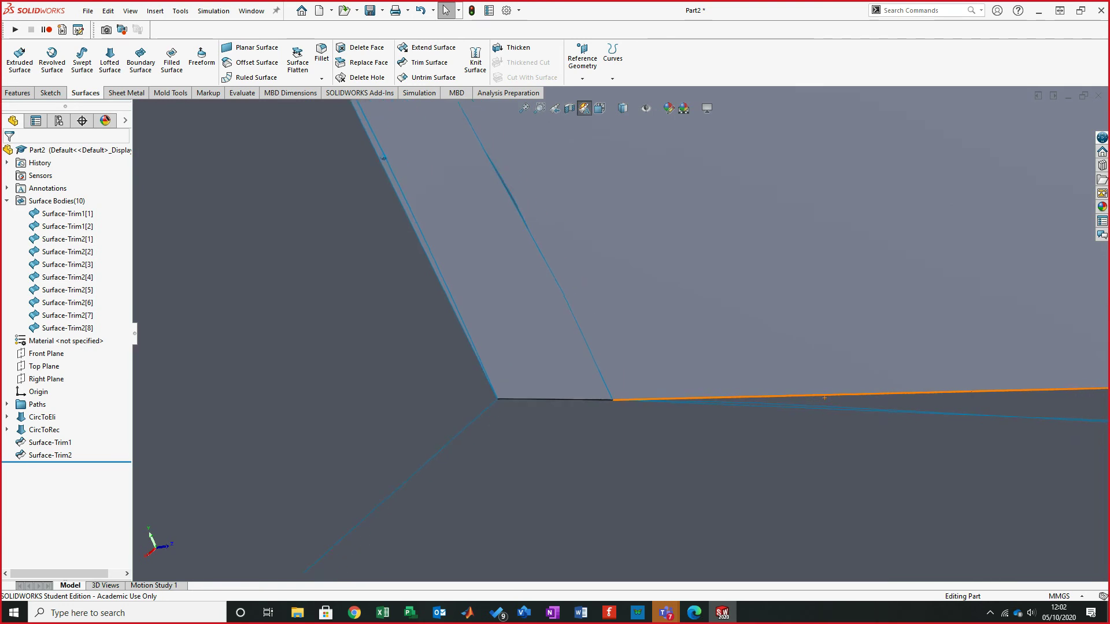
pyautogui.click(632, 359)
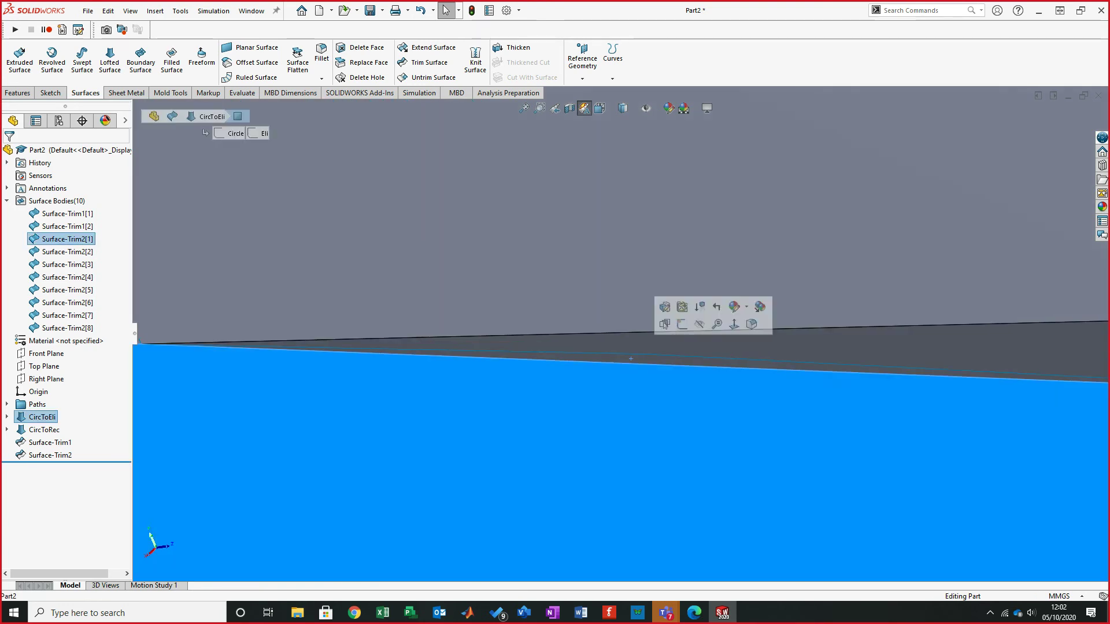
# - Examine the gap between the CircToEli underside face and the adjoining CircToRec face at the lower corners of the semicircular opening
pyautogui.click(900, 348)
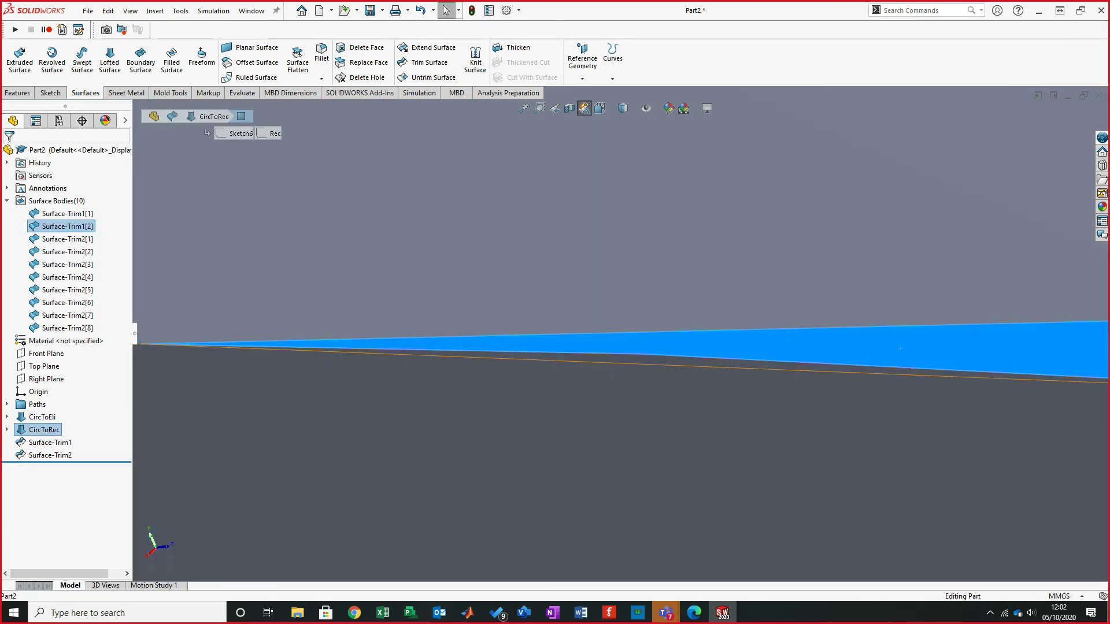
pyautogui.click(709, 370)
pyautogui.scroll(5, 636, 339)
pyautogui.scroll(10, 637, 338)
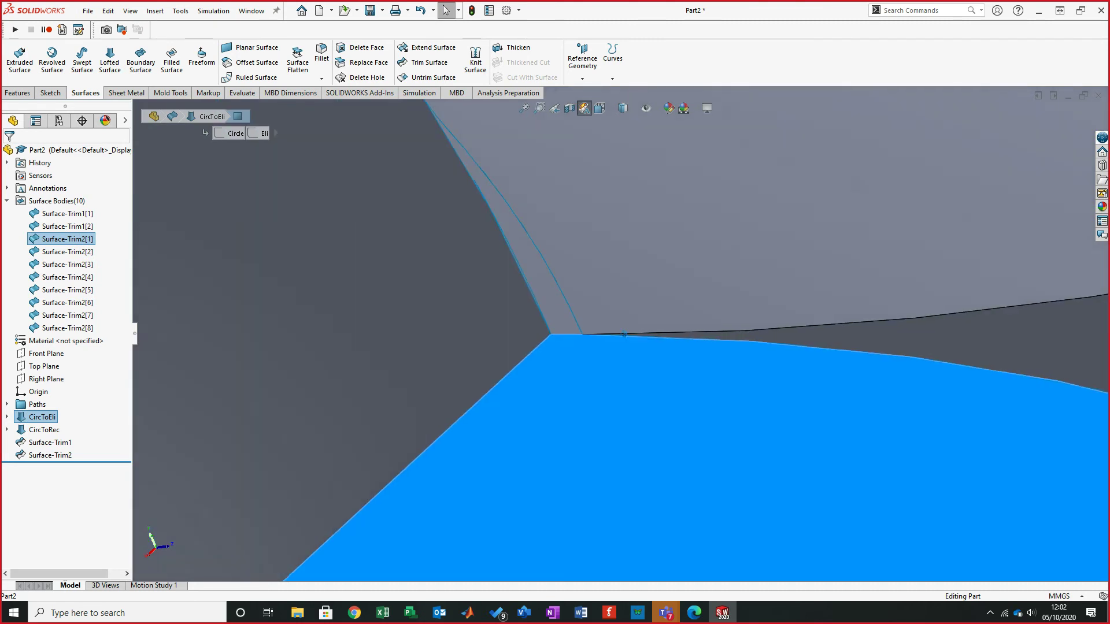
pyautogui.moveTo(630, 334)
pyautogui.mouseDown(button='middle')
pyautogui.moveTo(548, 347)
pyautogui.moveTo(500, 319)
pyautogui.moveTo(623, 334)
pyautogui.mouseUp(button='middle')
pyautogui.scroll(-10, 641, 433)
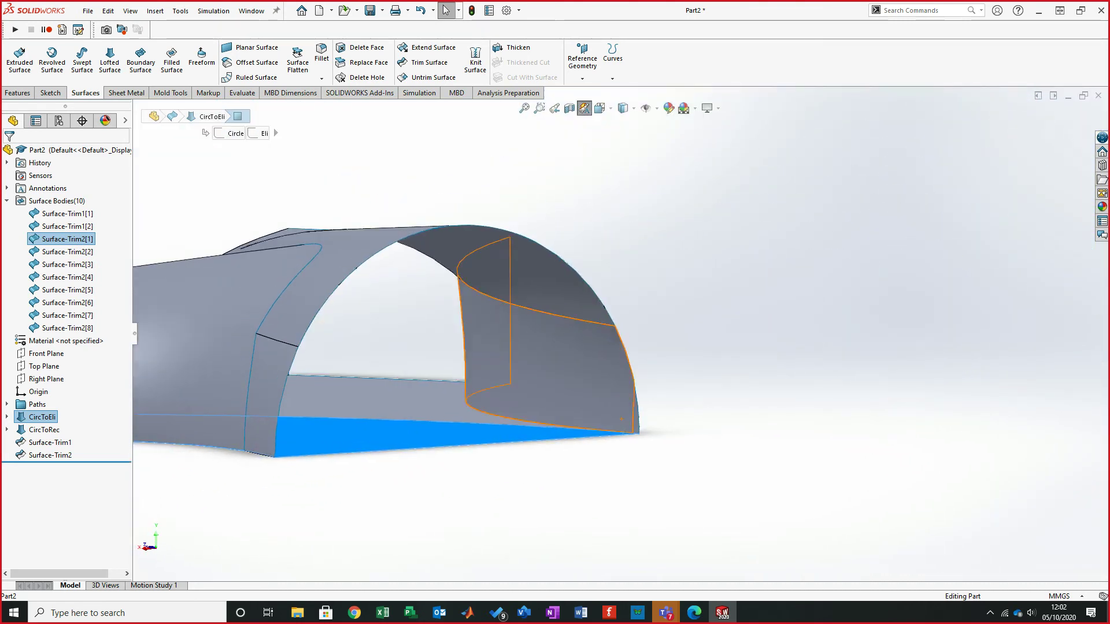
pyautogui.scroll(-2, 627, 430)
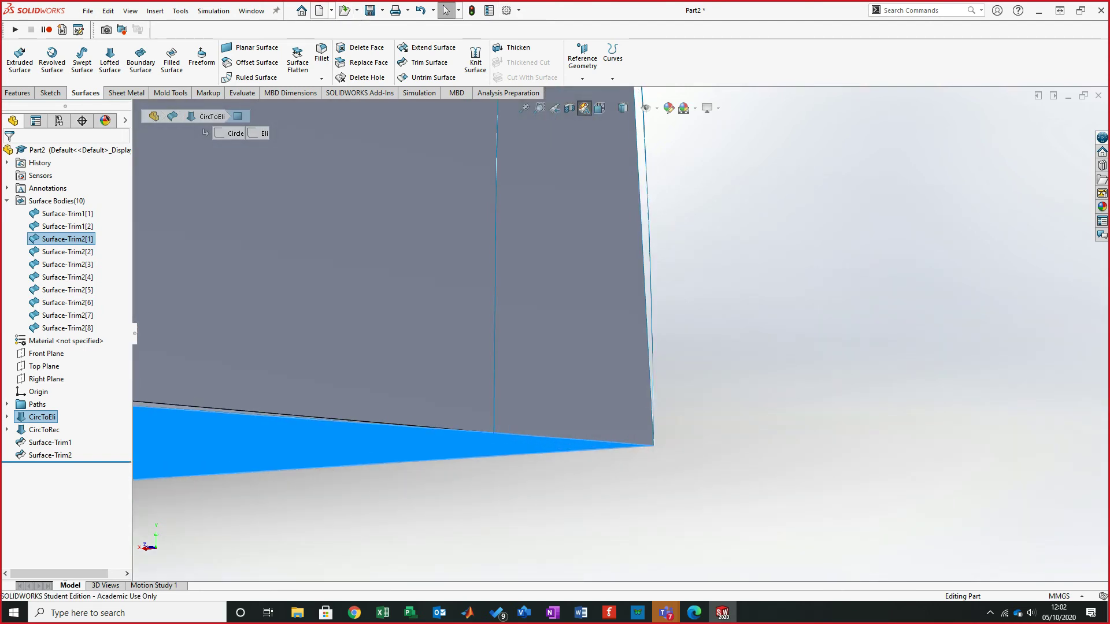
# - Create a new part document and start a sketch on its Top Plane
pyautogui.click(319, 9)
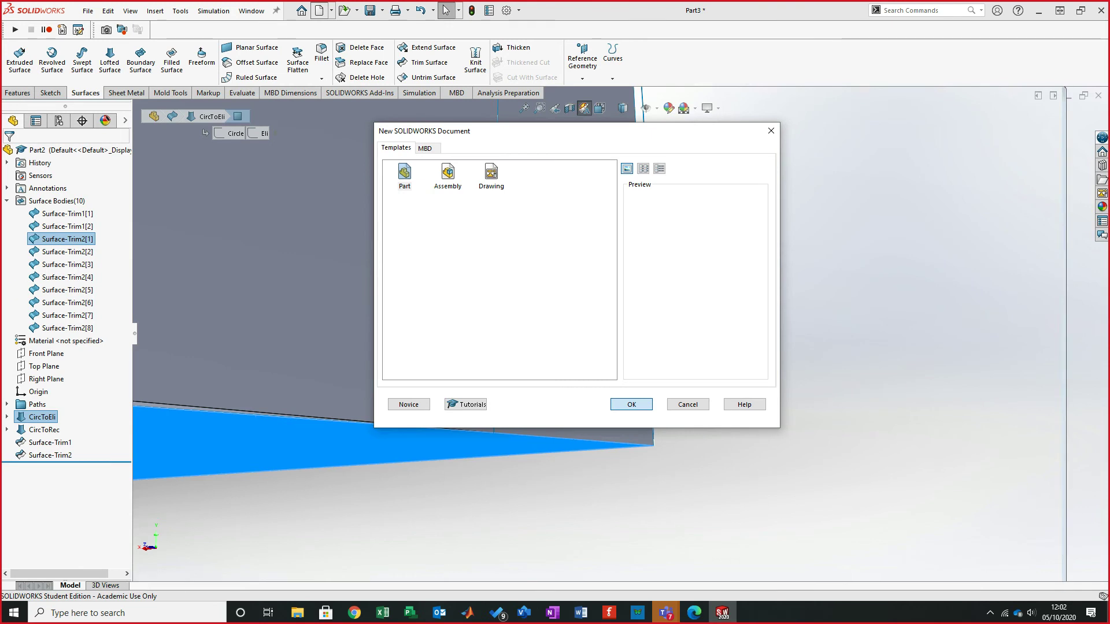
pyautogui.click(630, 404)
pyautogui.click(43, 226)
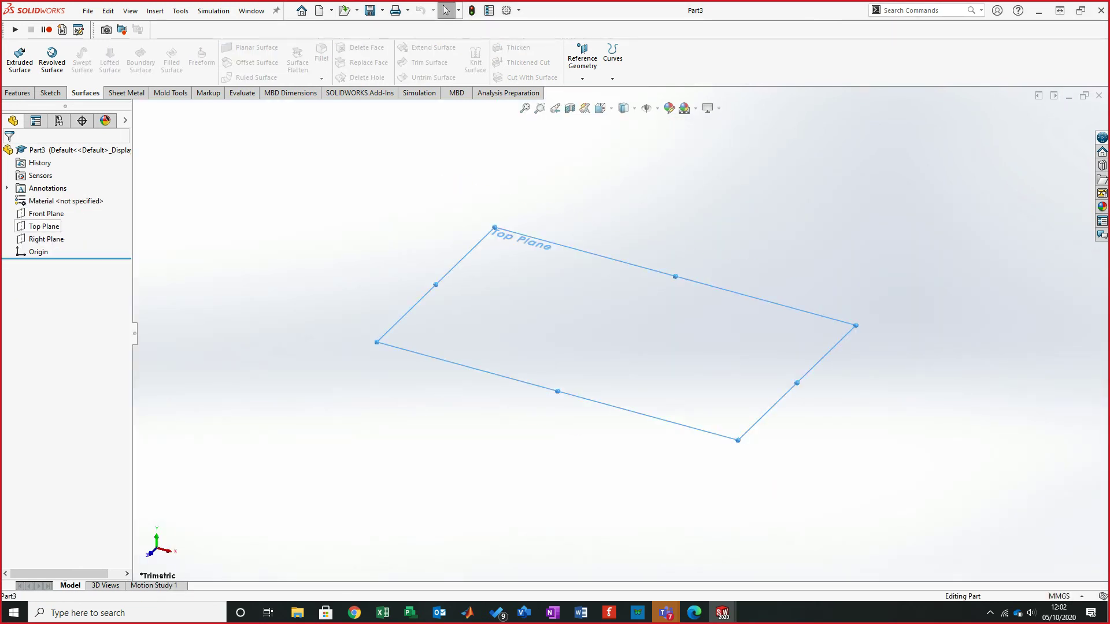
pyautogui.click(50, 93)
pyautogui.click(16, 57)
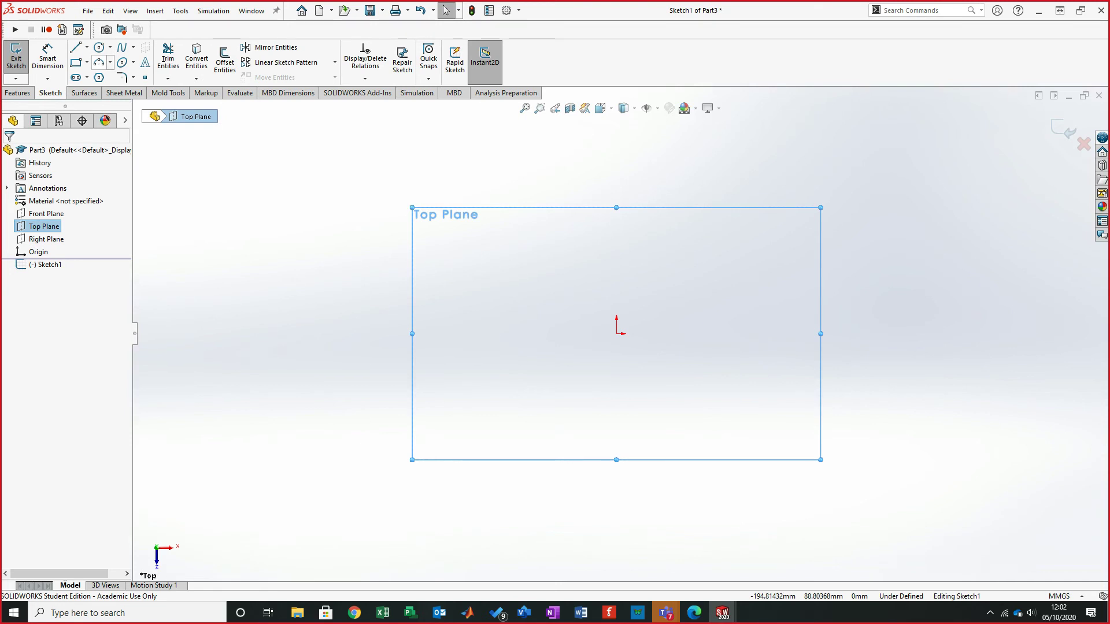
# - Sketch two three-point arcs diverging upward from the origin, one curving left with radius about 58 mm and one curving right about 65 mm
pyautogui.click(99, 63)
pyautogui.click(617, 333)
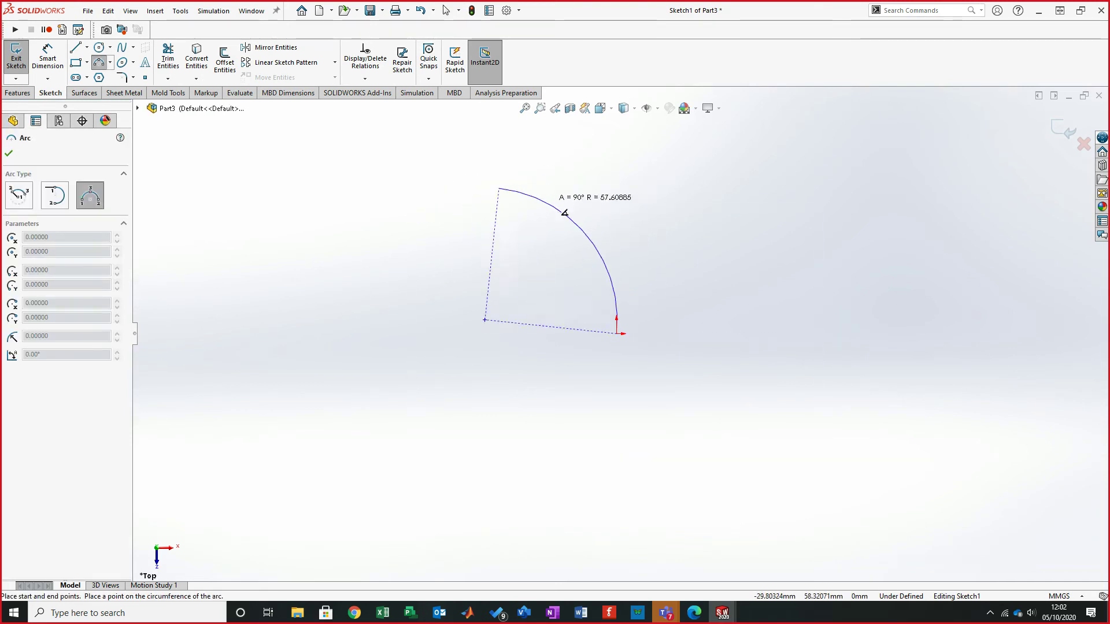
pyautogui.click(566, 219)
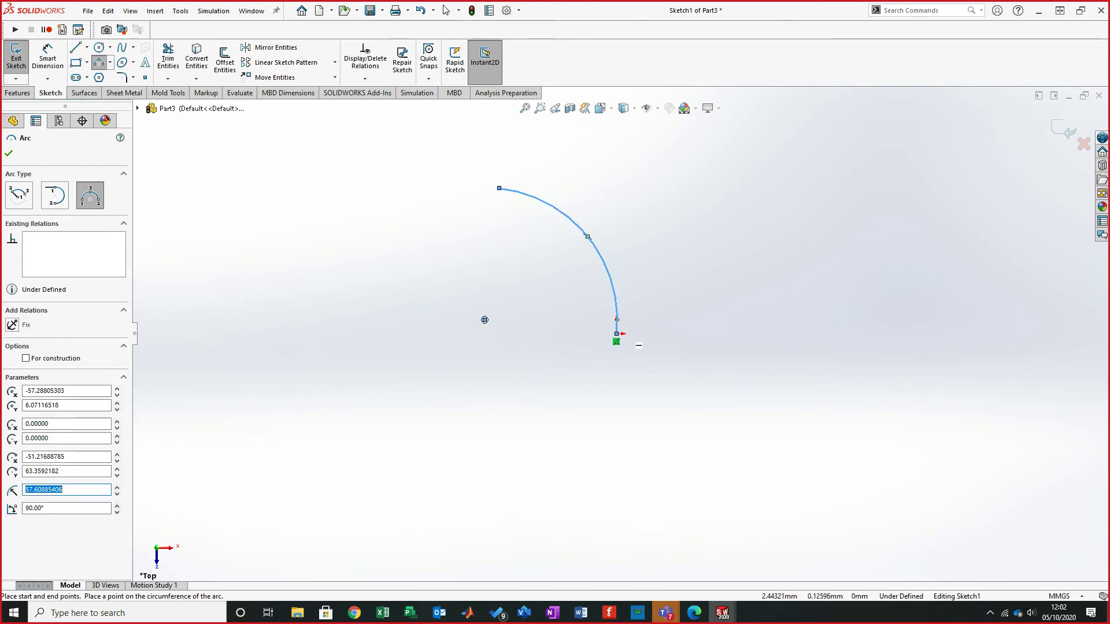
pyautogui.click(617, 334)
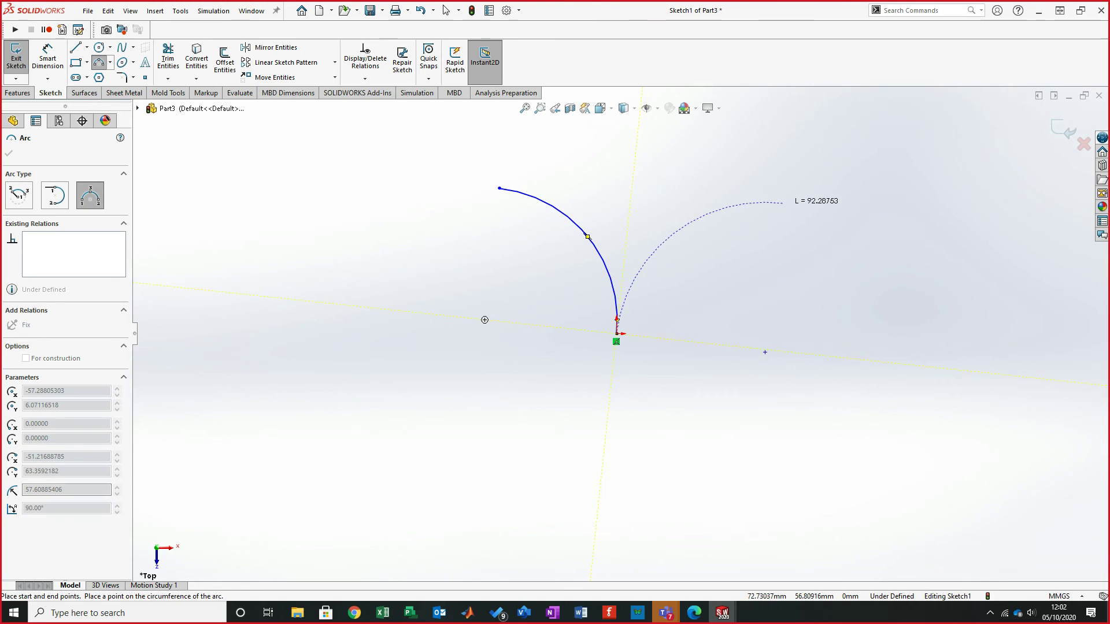
pyautogui.click(783, 203)
pyautogui.click(672, 233)
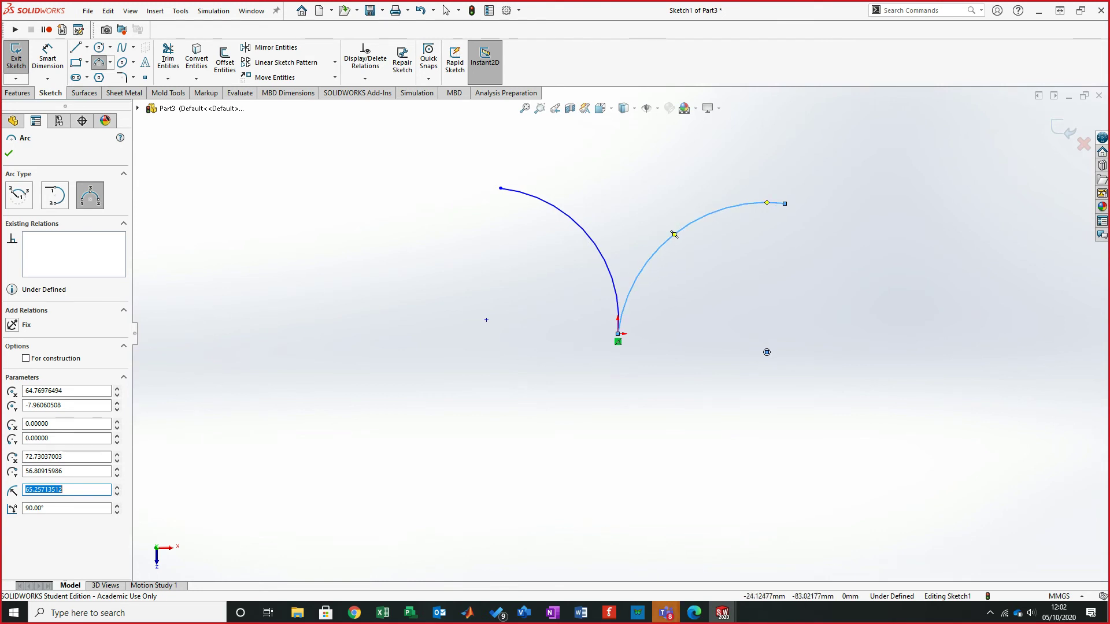
pyautogui.scroll(-2, 646, 300)
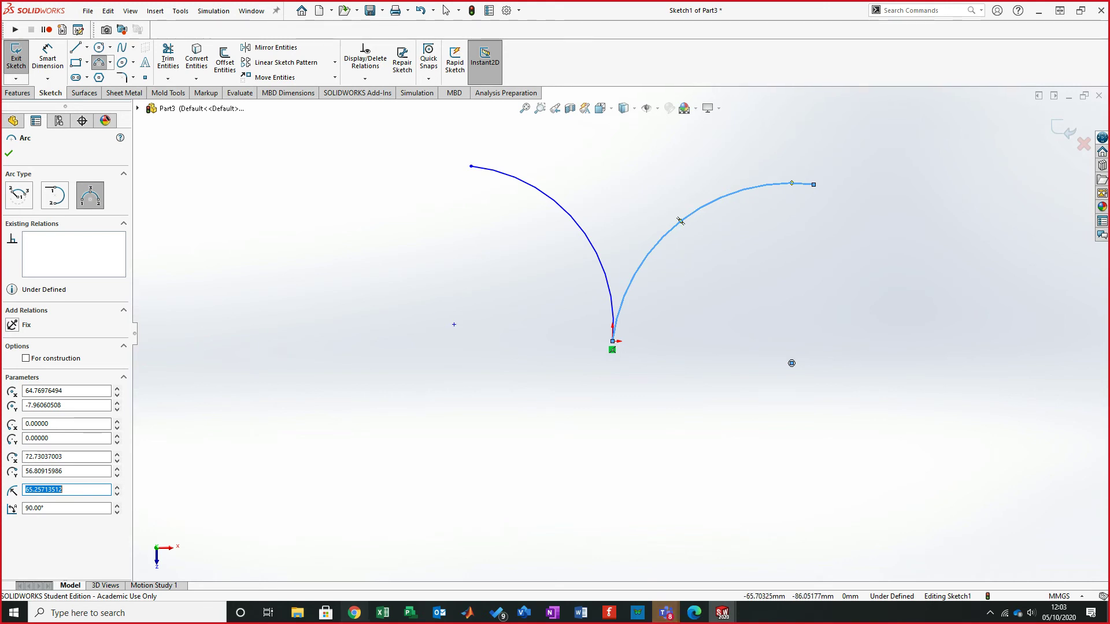
# - Switch to Chrome and search Google for "snapping toold mesh"
pyautogui.click(354, 612)
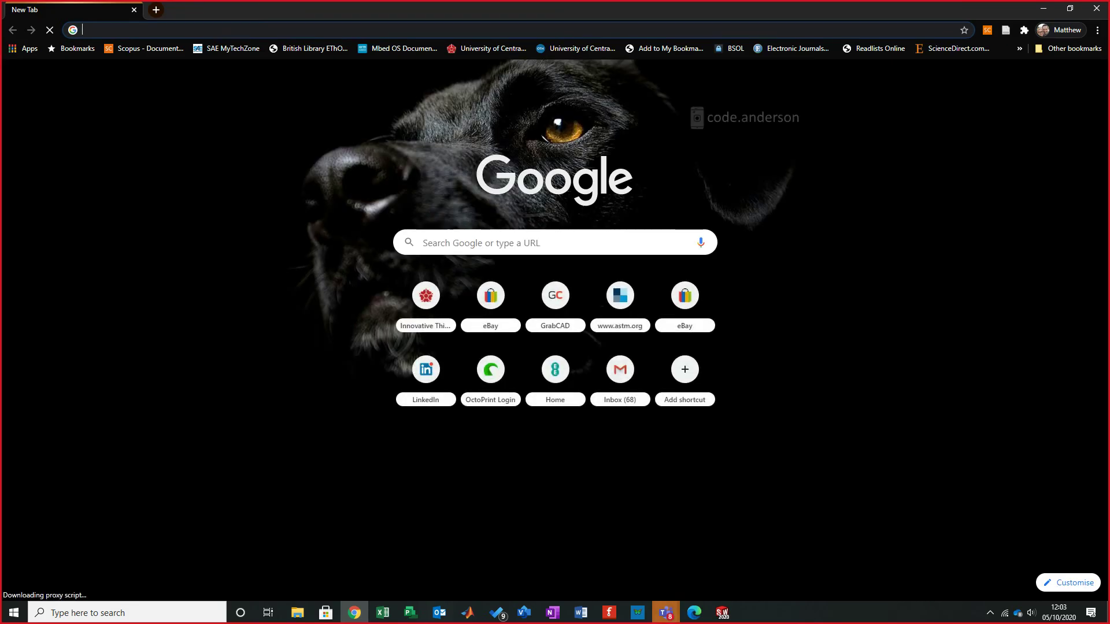
pyautogui.write('snapping')
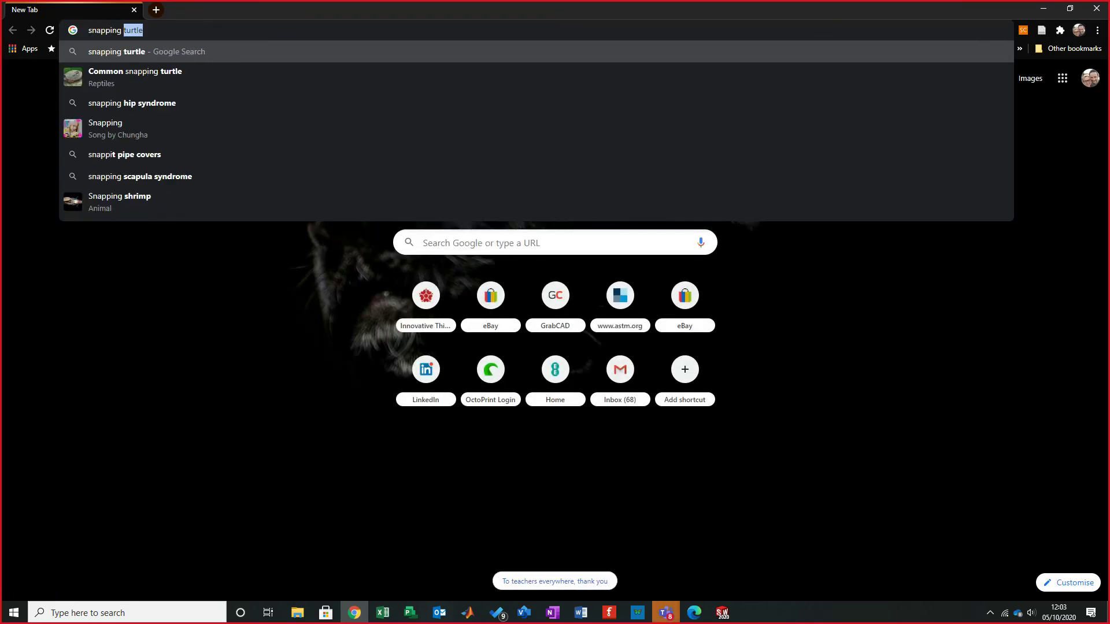
pyautogui.write(' tool')
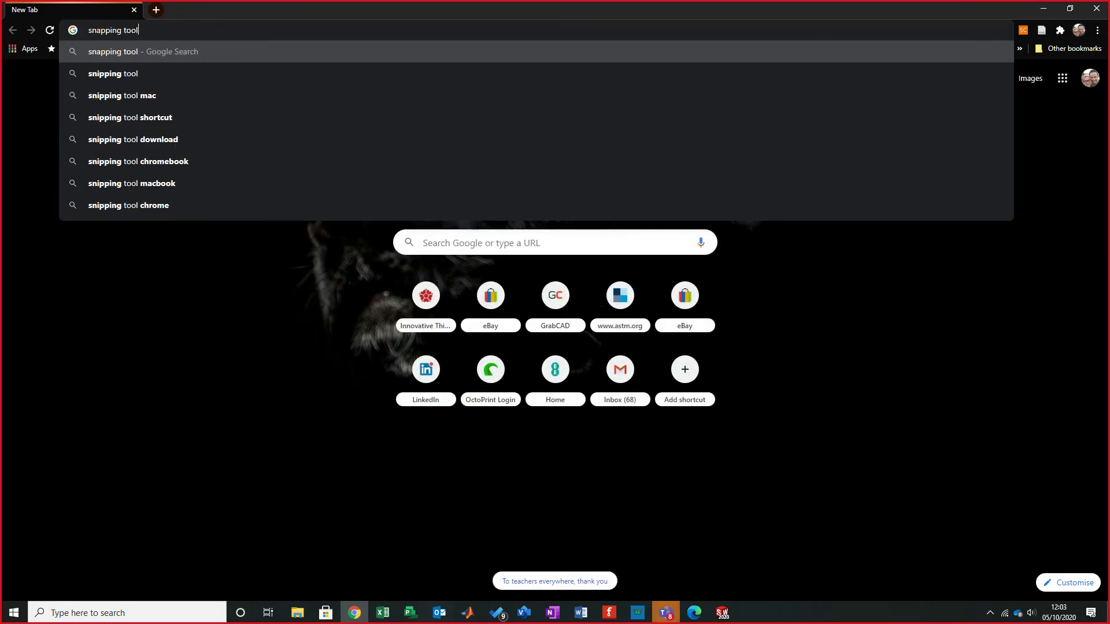
pyautogui.write('d mes')
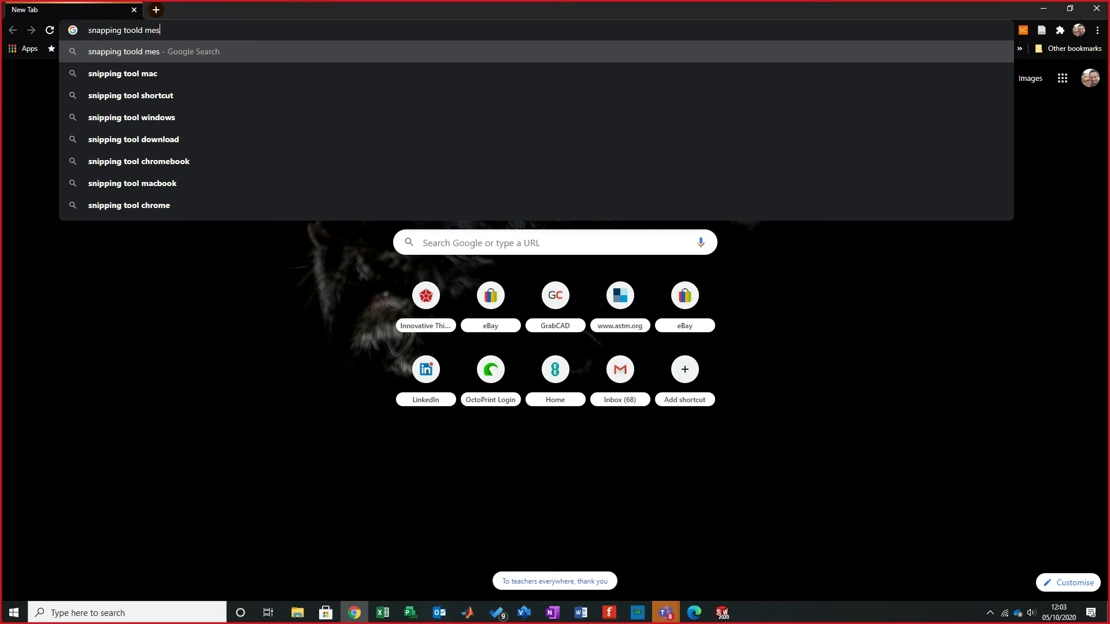
pyautogui.write('h')
pyautogui.press('Return')
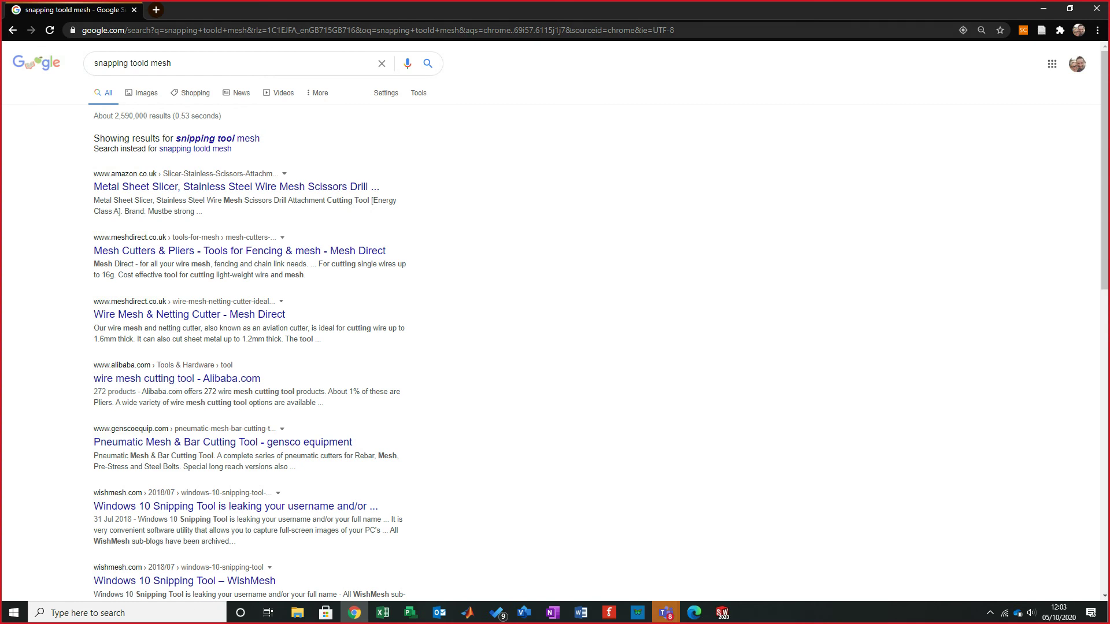
# - Search Google Images for "snipping tool mesh cad", preview the FreeCAD sketcher image, and return to SOLIDWORKS
pyautogui.click(140, 92)
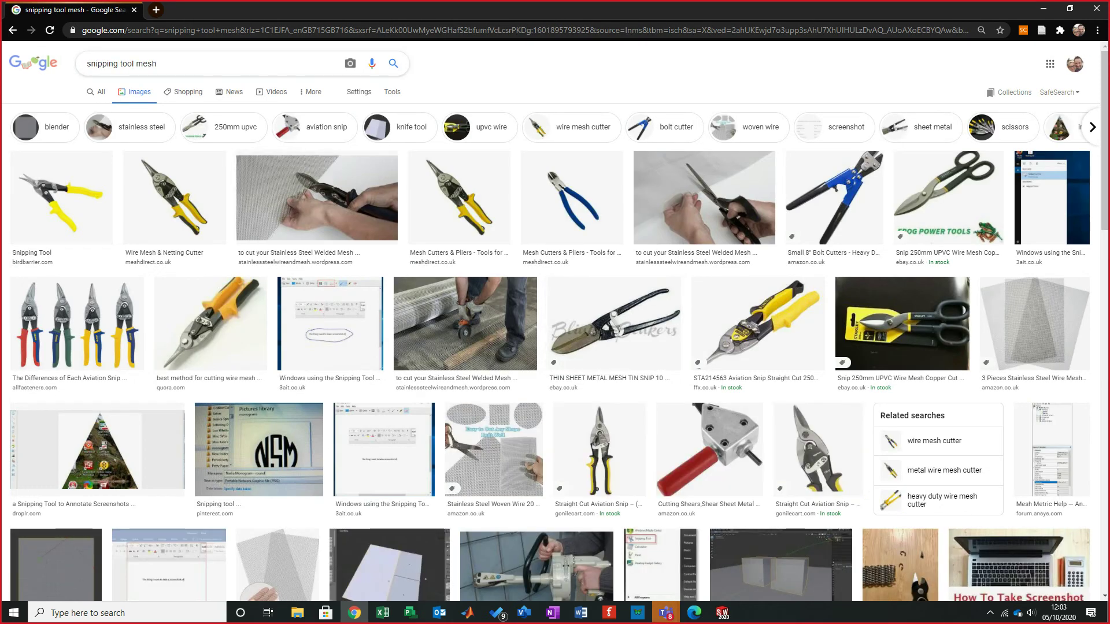
pyautogui.press('Return')
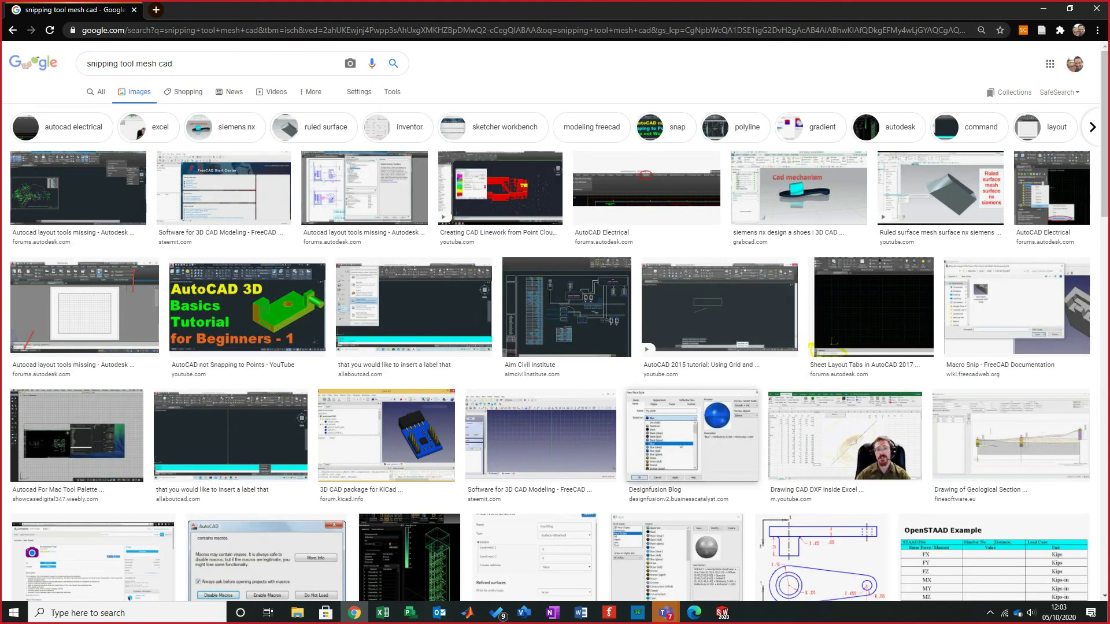
pyautogui.click(540, 436)
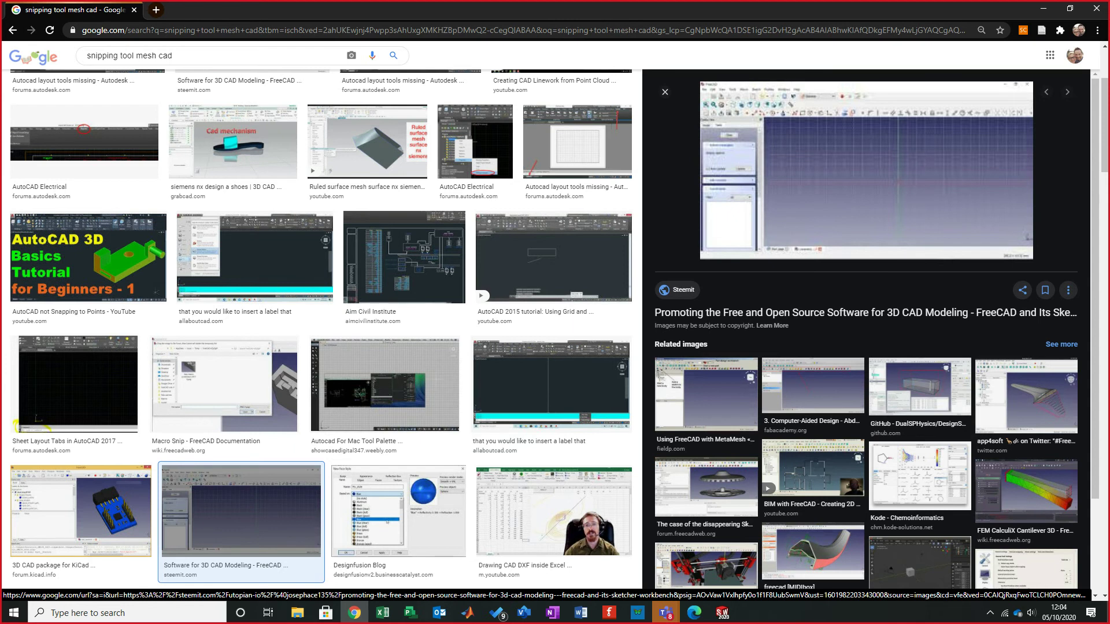
pyautogui.click(1043, 8)
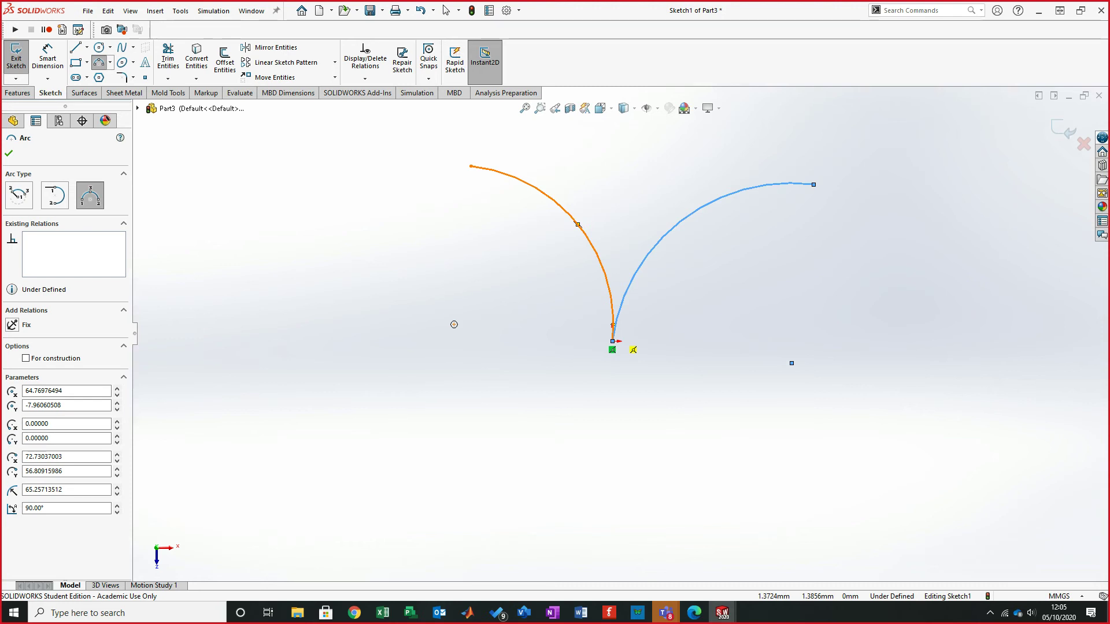
# - Draw a short horizontal centerline between the two arcs just above the origin to illustrate the narrow gap
pyautogui.click(453, 324)
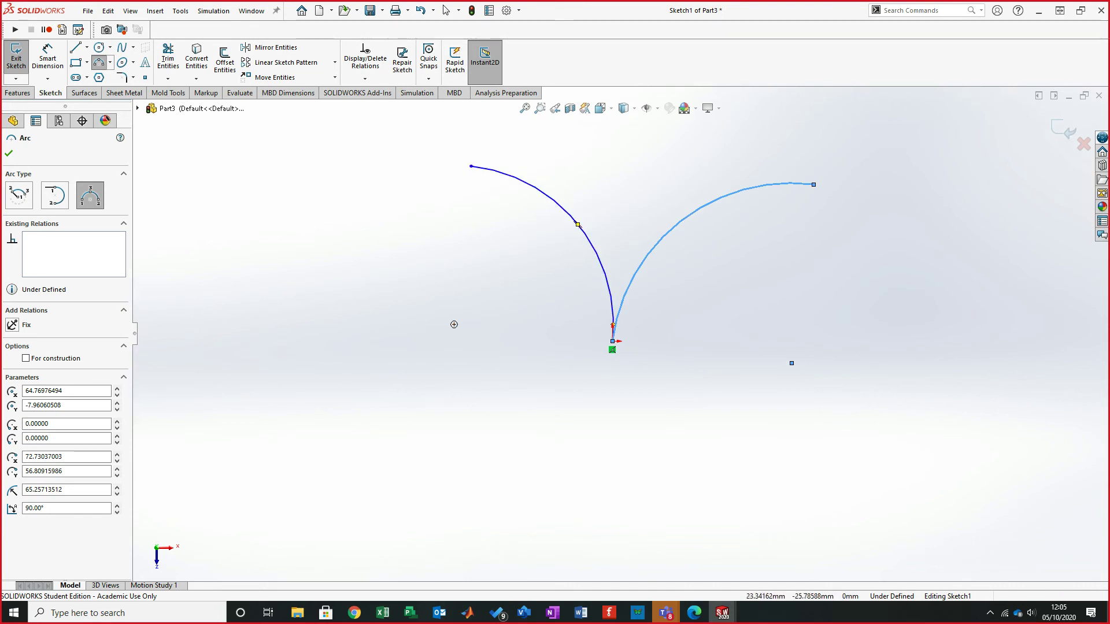
pyautogui.press('Escape')
pyautogui.scroll(-5, 624, 328)
pyautogui.scroll(-3, 602, 341)
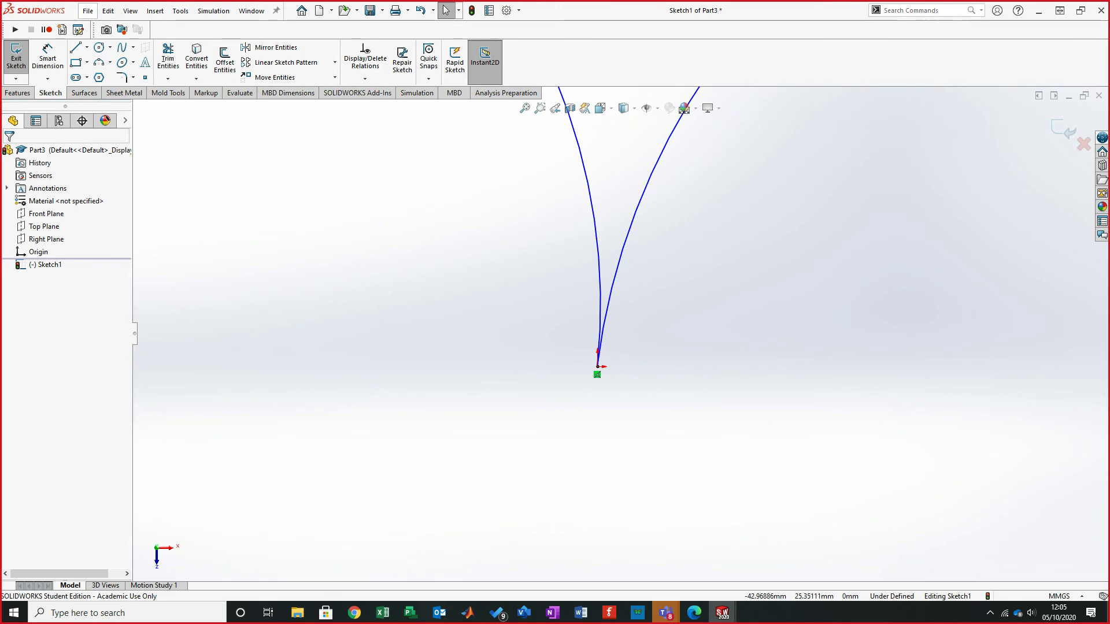
pyautogui.click(99, 47)
pyautogui.click(87, 46)
pyautogui.click(103, 75)
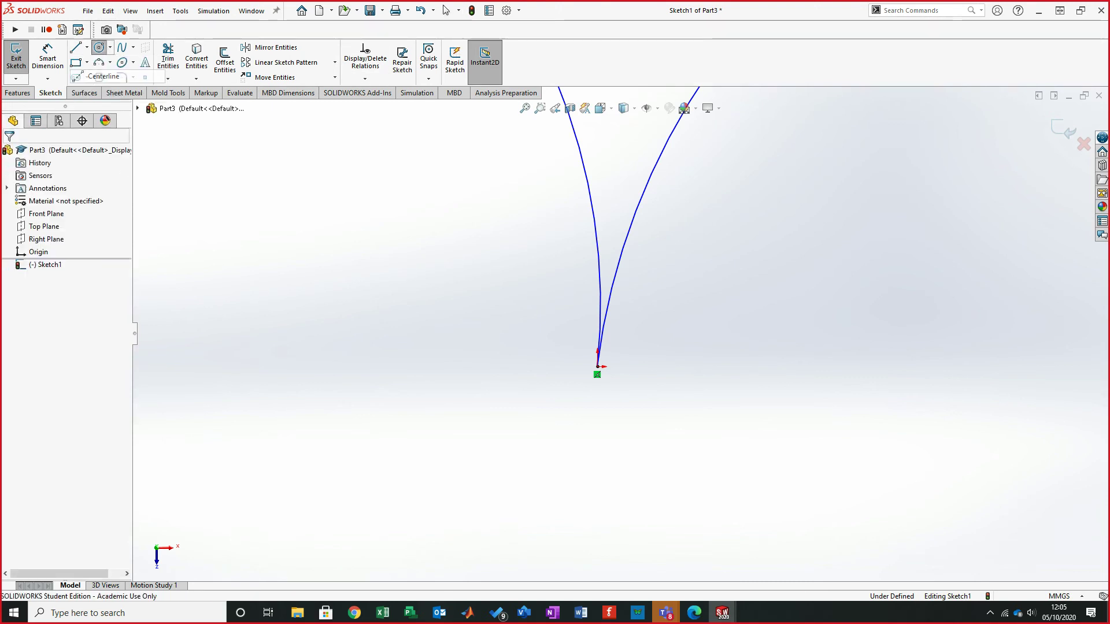
pyautogui.click(615, 293)
pyautogui.click(614, 279)
pyautogui.press('Escape')
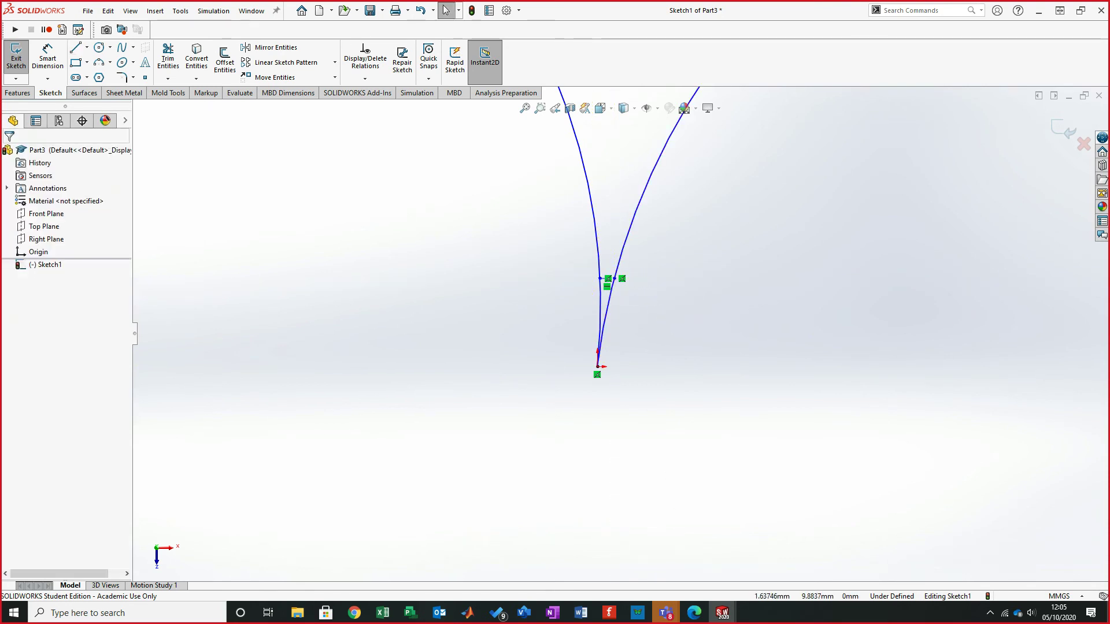
pyautogui.scroll(-1, 615, 247)
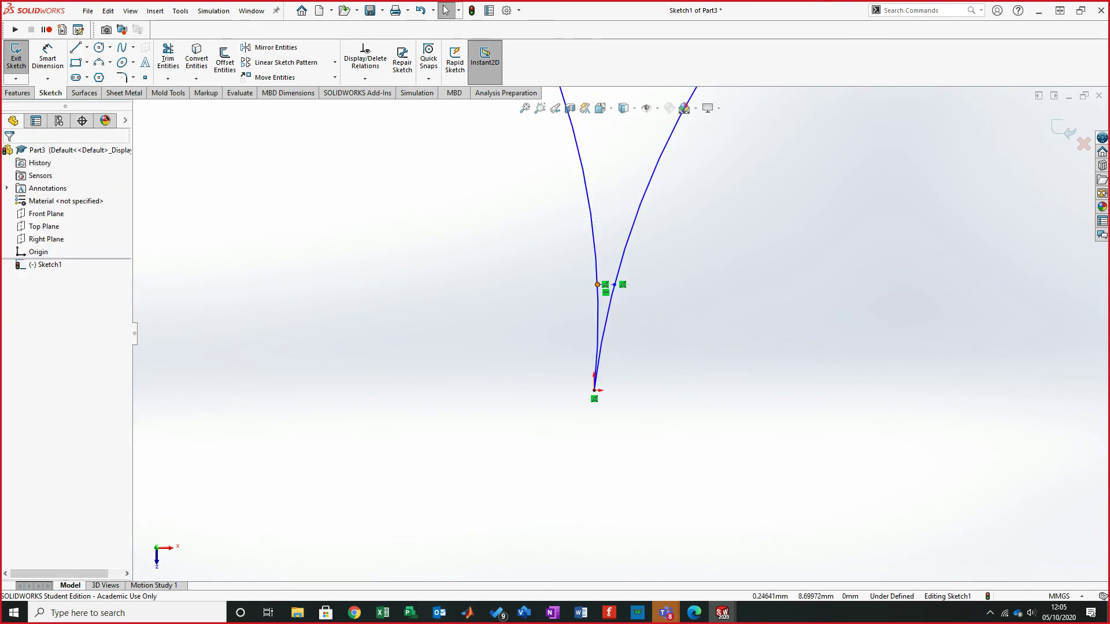
pyautogui.scroll(-5, 634, 299)
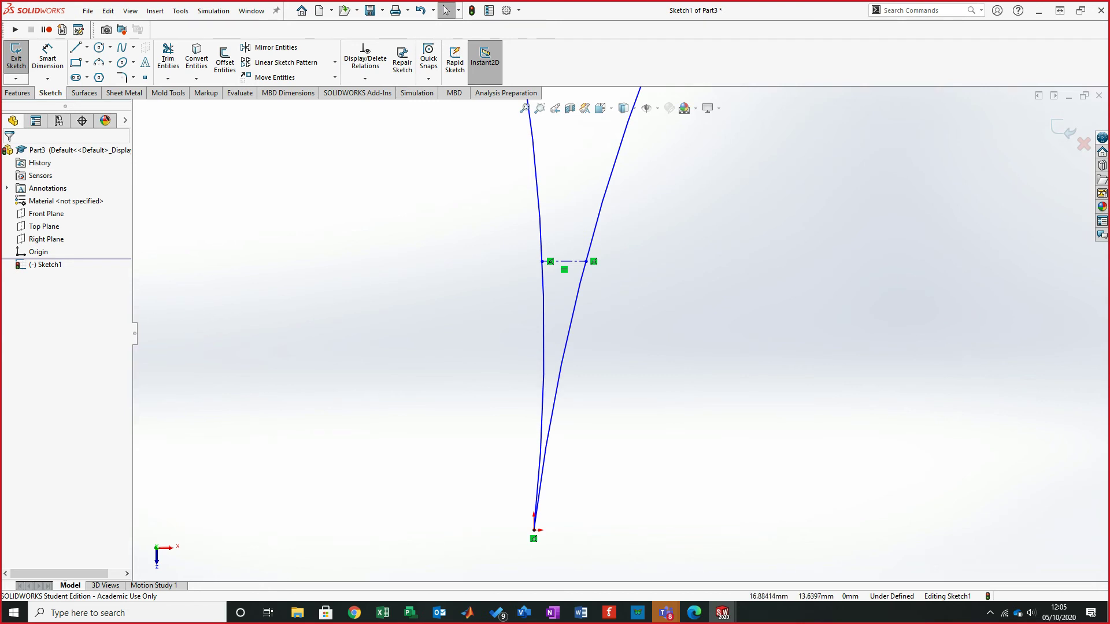
# - Discard the arc sketch in the new part and return to the Part2 surface model in a maximized window
pyautogui.click(1083, 143)
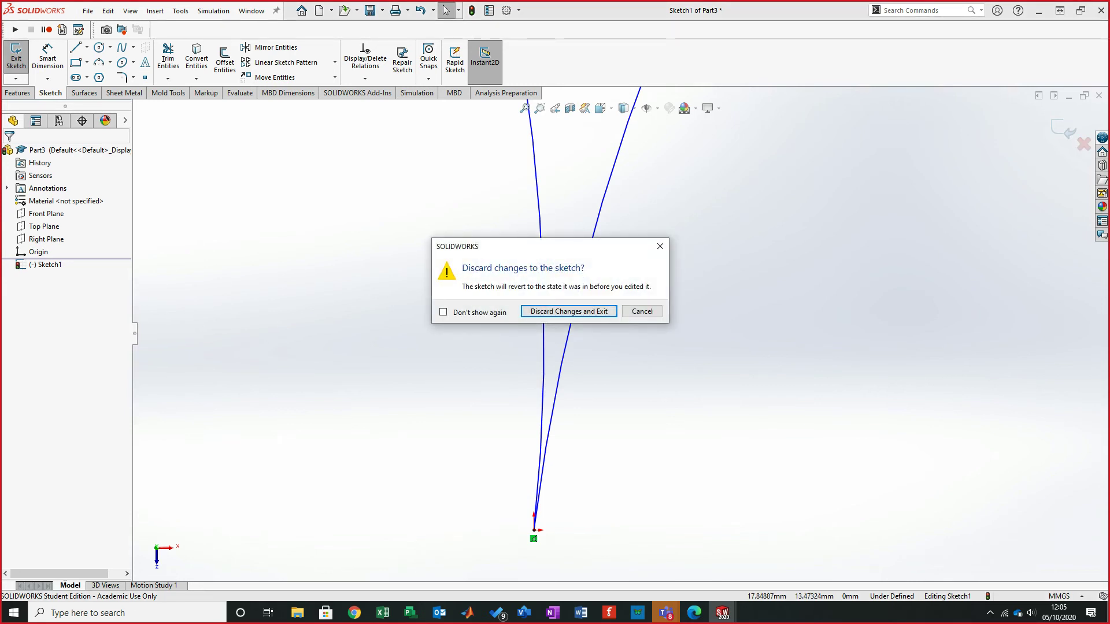
pyautogui.click(569, 310)
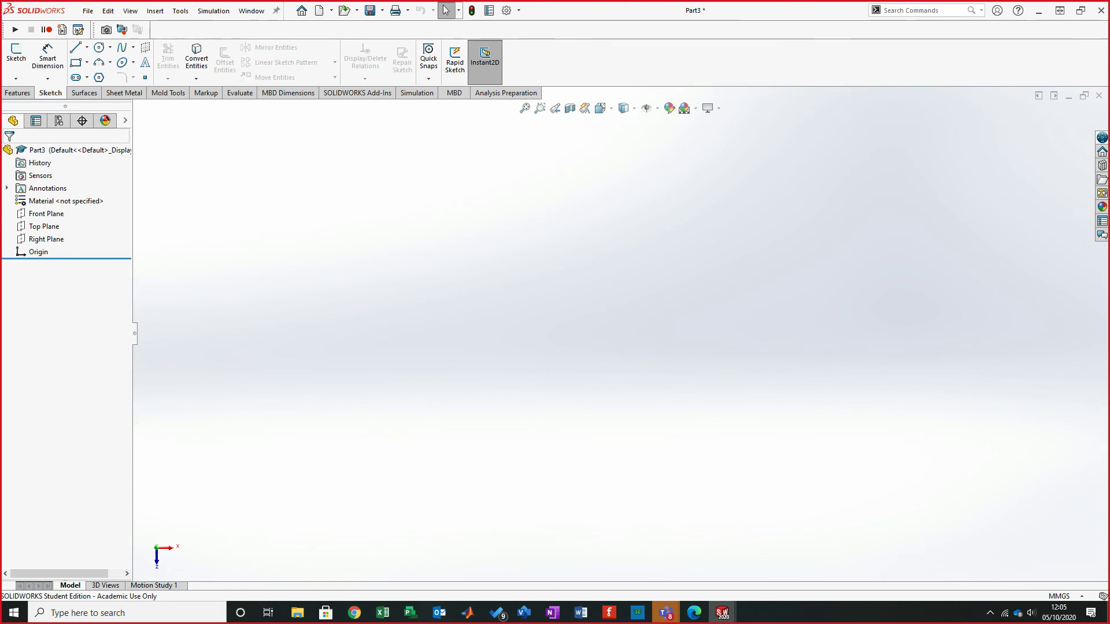
pyautogui.click(1069, 96)
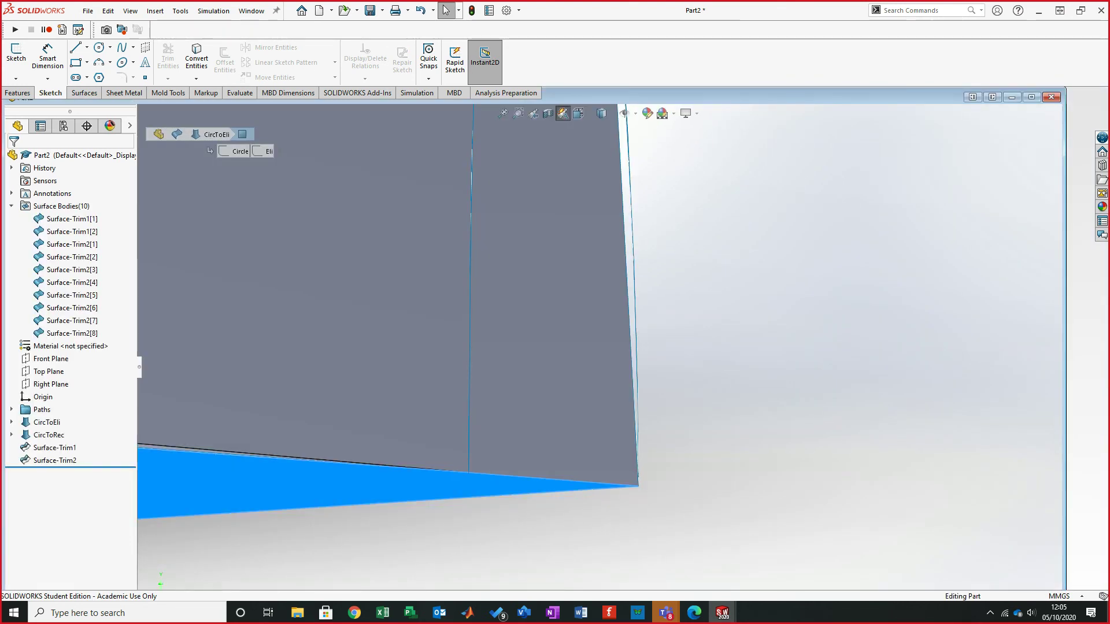
pyautogui.click(1031, 97)
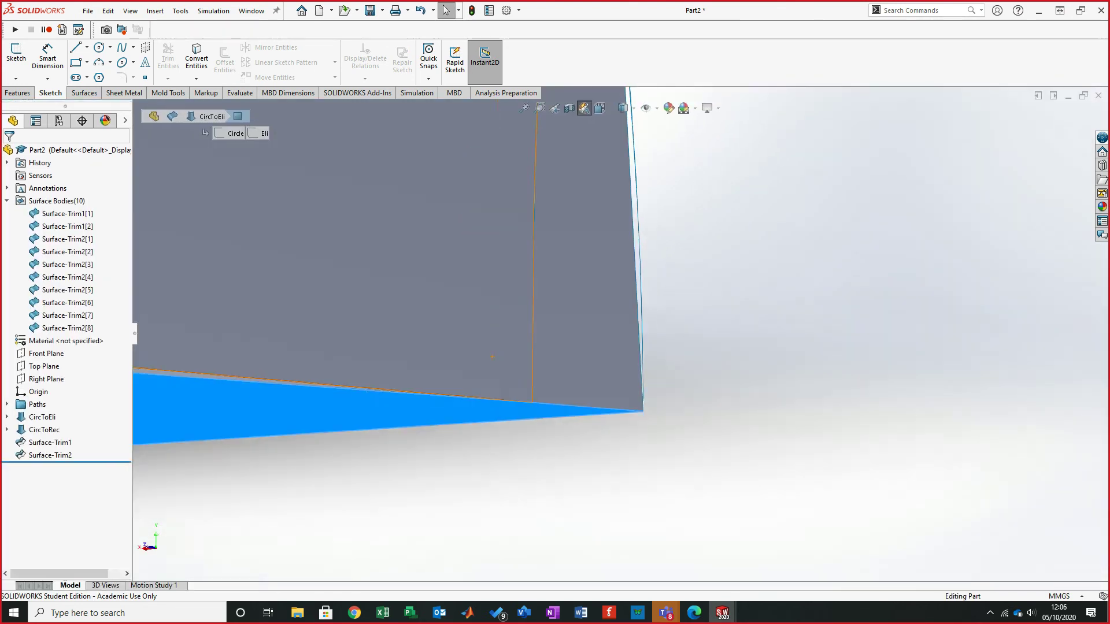
# - Examine the narrow gap and trimmed edges at the lower corner of the semicircular opening up close, and clear the face selection
pyautogui.scroll(-10, 621, 197)
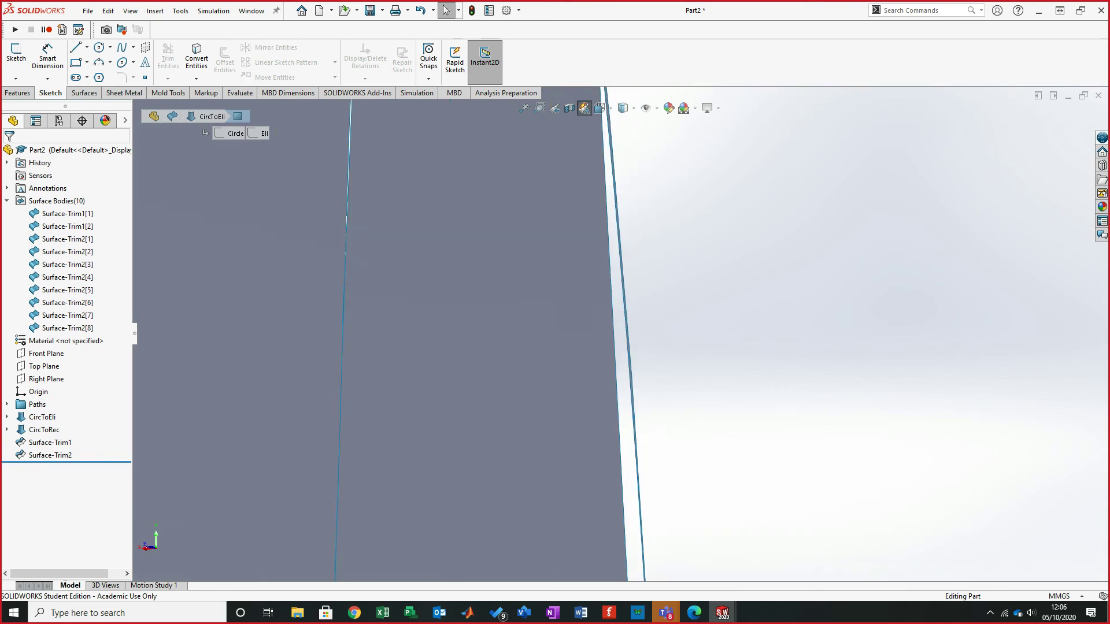
pyautogui.moveTo(605, 398); pyautogui.dragTo(604, 396, button='middle')
pyautogui.click(466, 368)
pyautogui.moveTo(624, 332)
pyautogui.mouseDown(button='middle')
pyautogui.moveTo(598, 336)
pyautogui.moveTo(628, 334)
pyautogui.moveTo(589, 310)
pyautogui.moveTo(625, 338)
pyautogui.mouseUp(button='middle')
pyautogui.click(599, 335)
pyautogui.click(456, 368)
pyautogui.scroll(10, 620, 334)
pyautogui.press('Escape')
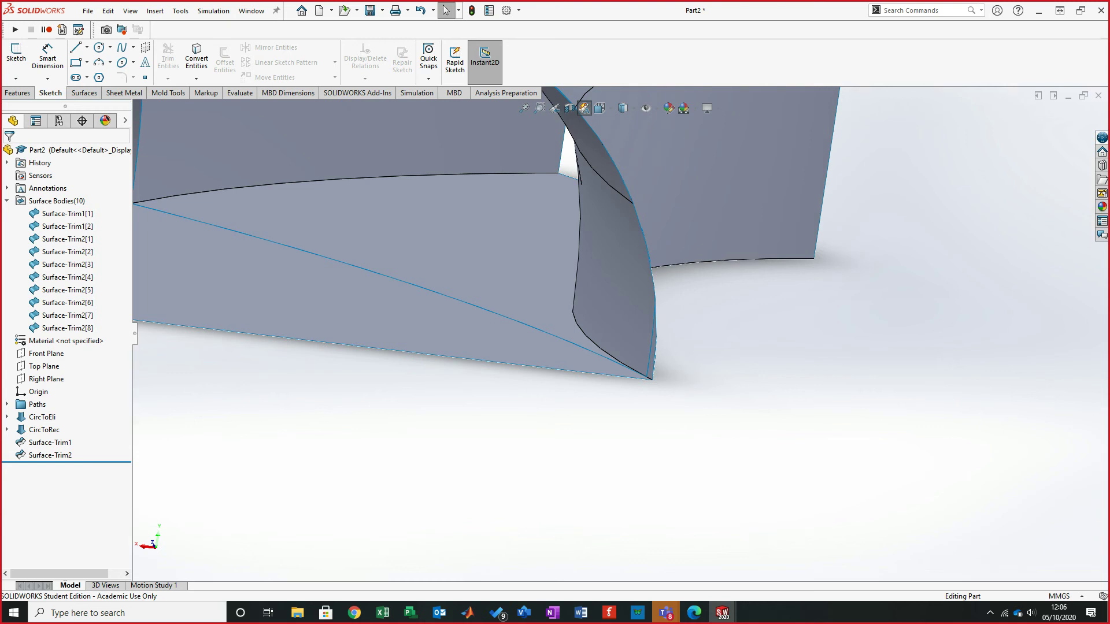
# - Delete the Surface-Trim2 feature from the part
pyautogui.scroll(4, 627, 339)
pyautogui.moveTo(625, 339); pyautogui.dragTo(670, 490, button='middle')
pyautogui.rightClick(49, 455)
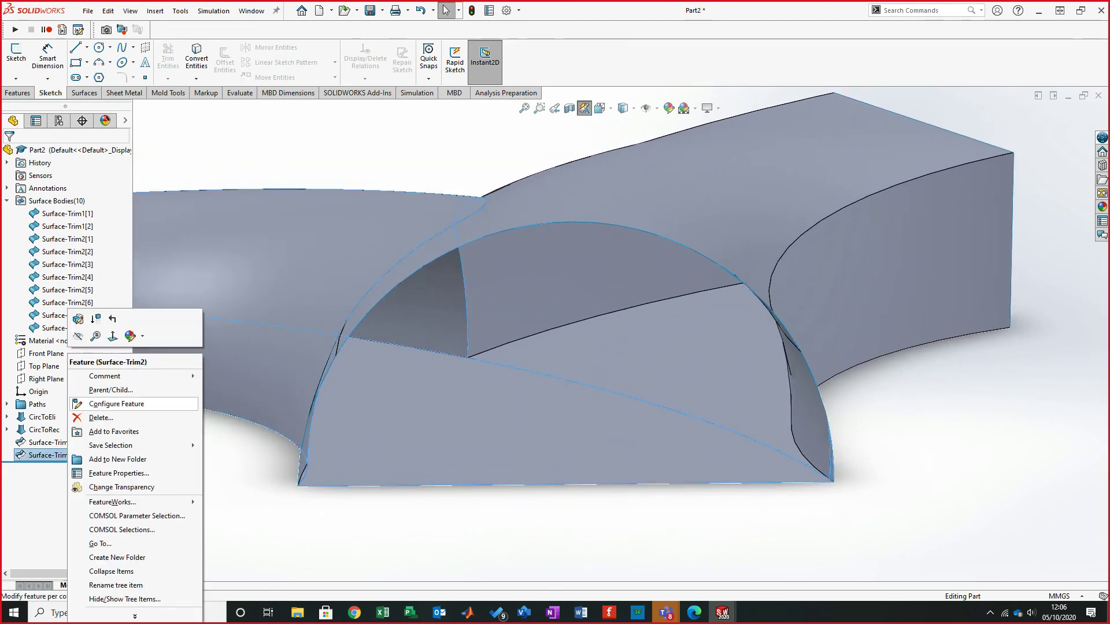
pyautogui.click(101, 417)
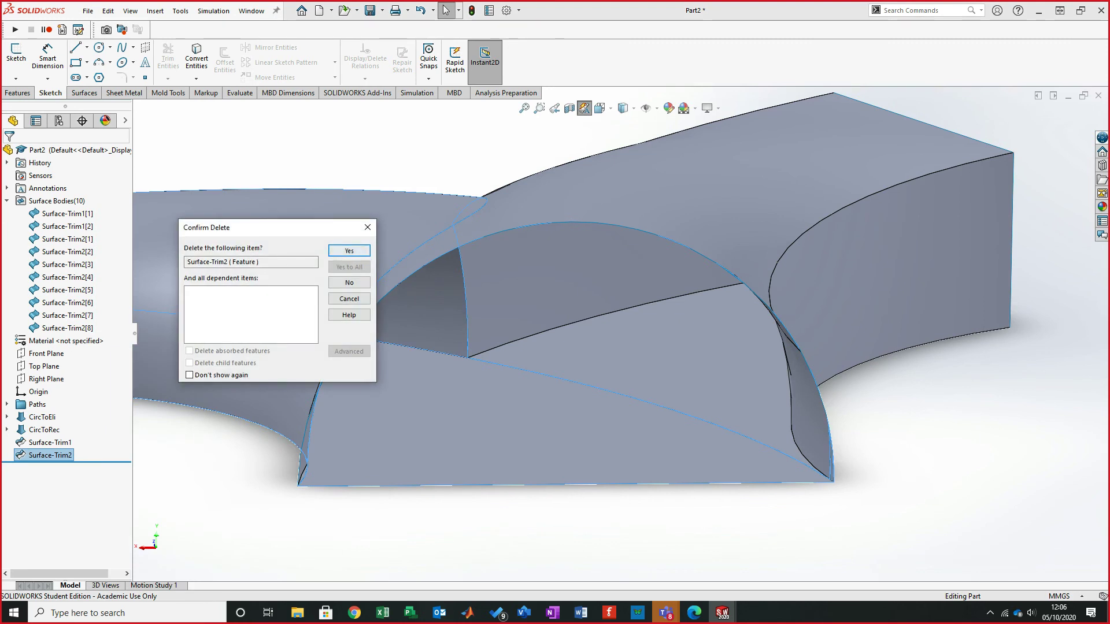
pyautogui.click(349, 251)
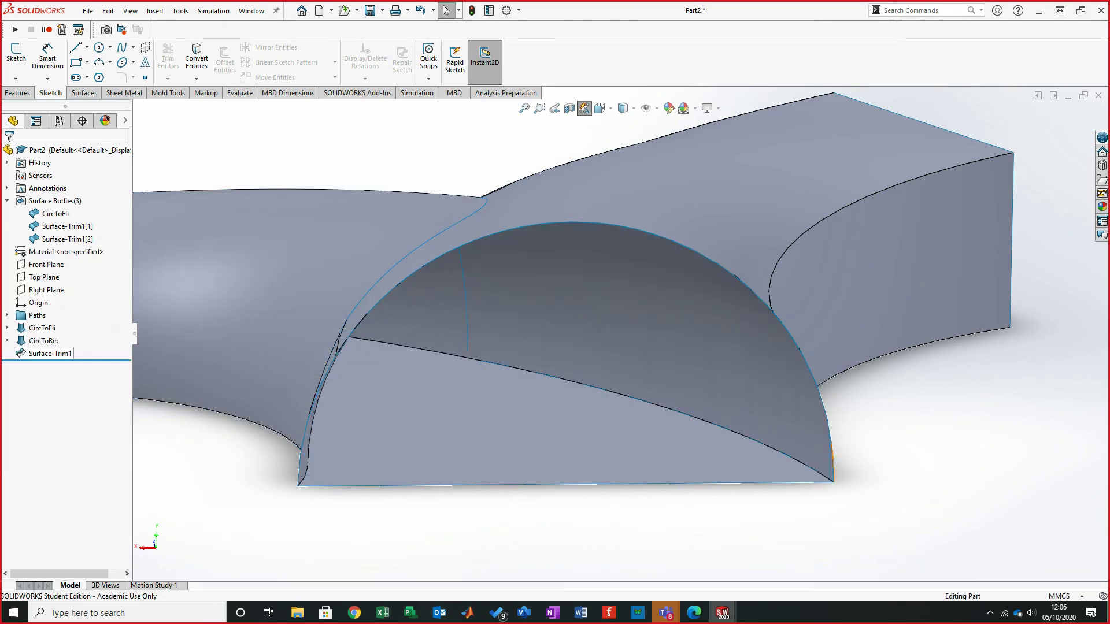
# - Edit Surface-Trim1 so its removed piece is CircToEli-Trim9, the circle-to-ellipse wall inside the rectangular branch, and clear the feature selection
pyautogui.rightClick(46, 354)
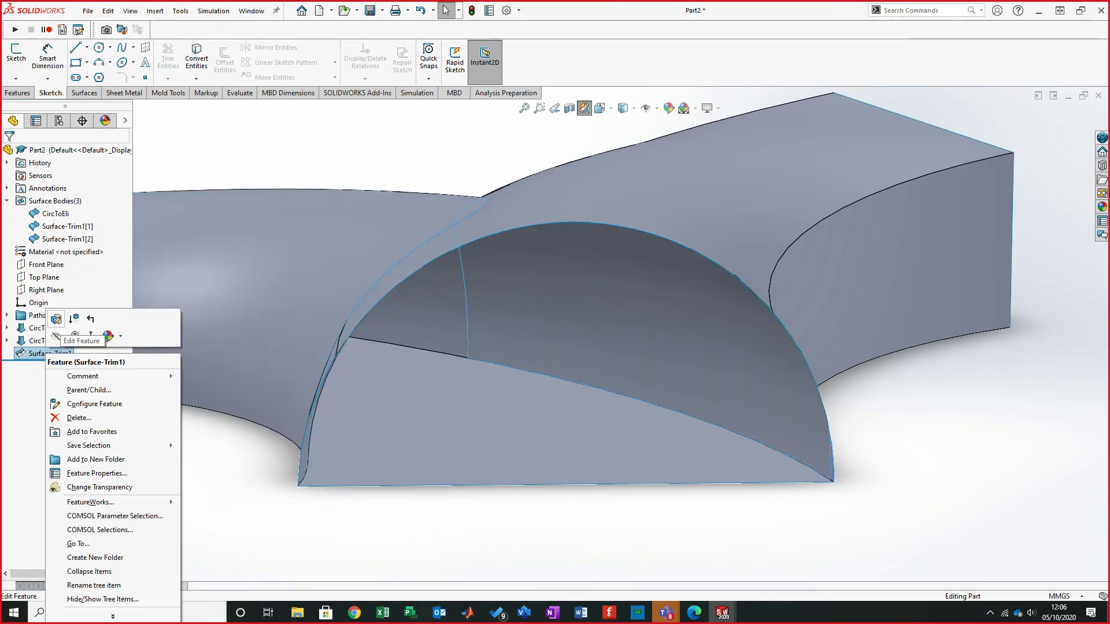
pyautogui.click(56, 319)
pyautogui.moveTo(623, 329); pyautogui.dragTo(620, 369, button='middle')
pyautogui.click(71, 299)
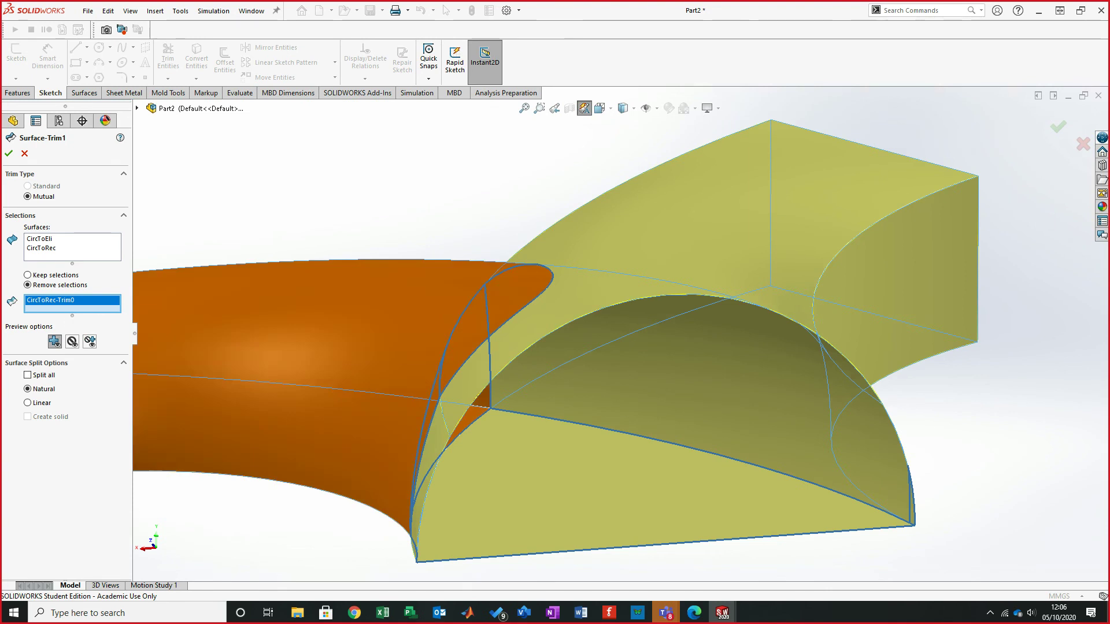
pyautogui.press('Delete')
pyautogui.click(665, 376)
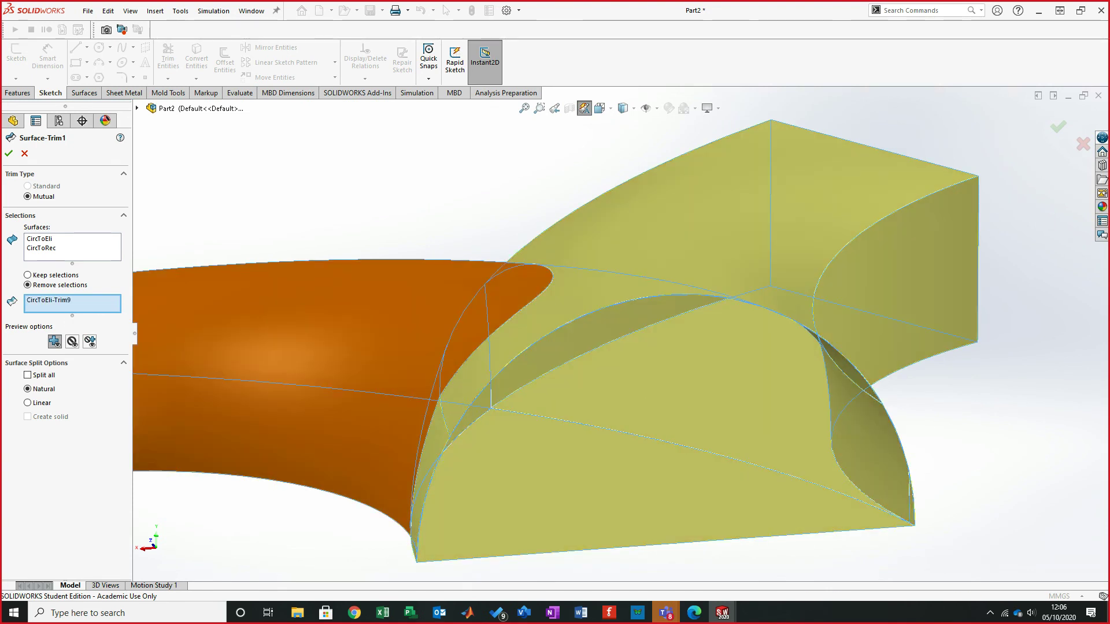
pyautogui.click(8, 153)
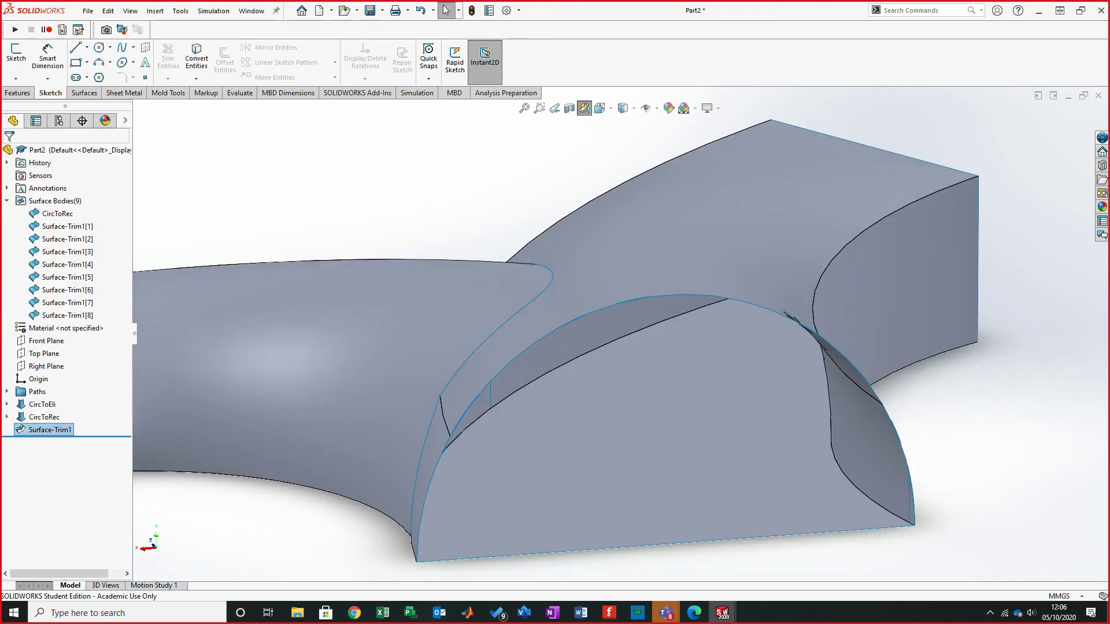
pyautogui.moveTo(623, 333); pyautogui.dragTo(583, 325, button='middle')
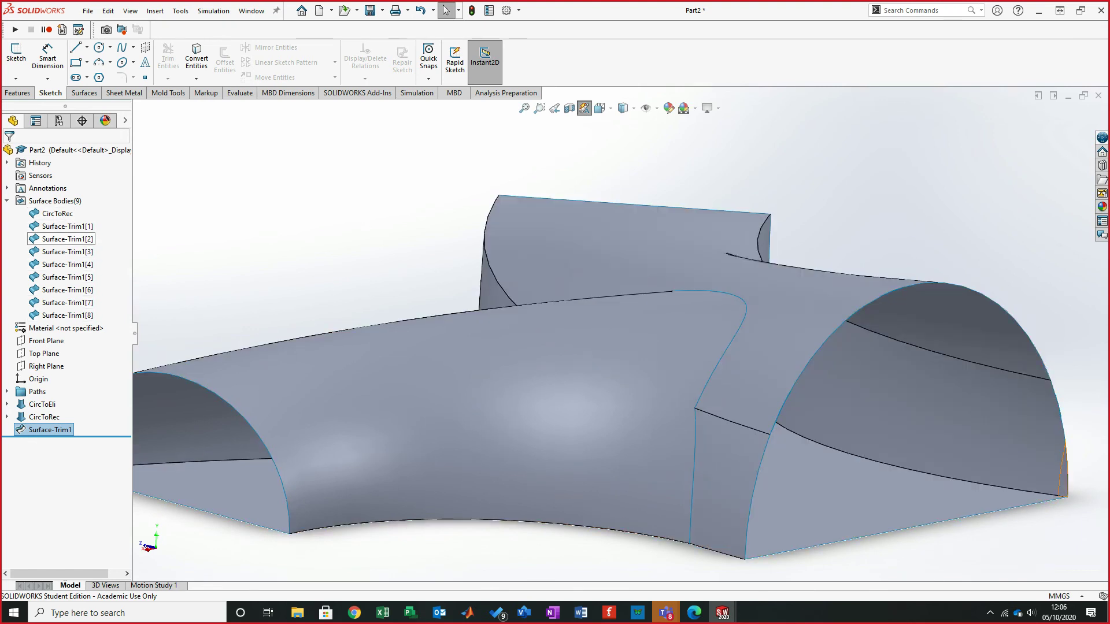
pyautogui.middleClick(624, 334)
pyautogui.press('Escape')
pyautogui.moveTo(624, 334); pyautogui.dragTo(584, 315, button='middle')
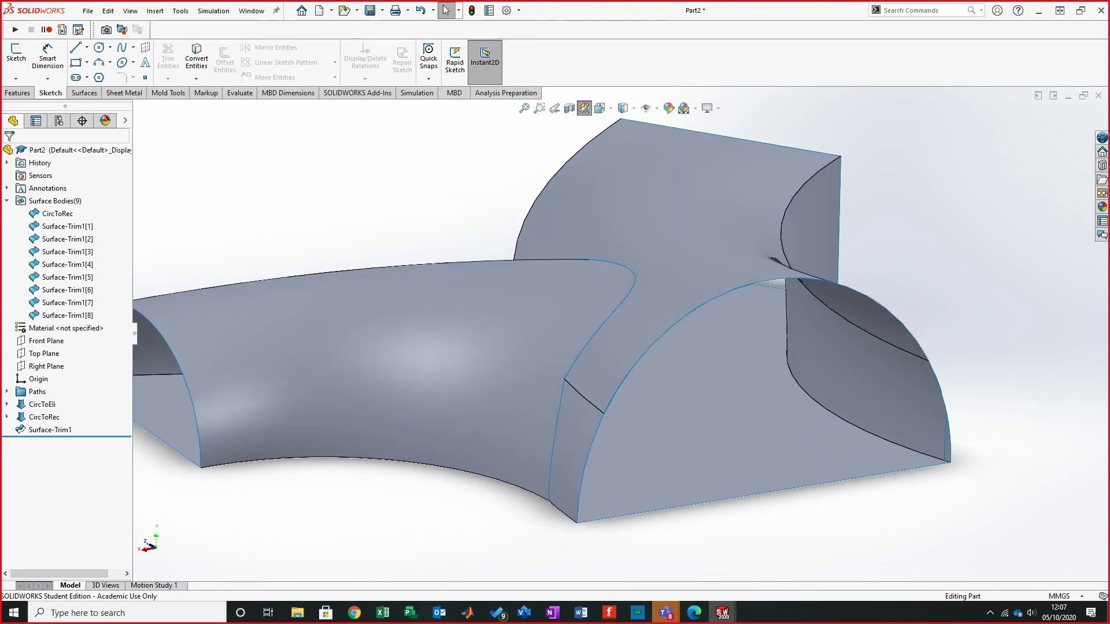
# - Mutually trim CircToRec with the Surface-Trim1 body, removing the piece CircToRec-Trim0 that blocks the elliptical branch
pyautogui.click(84, 92)
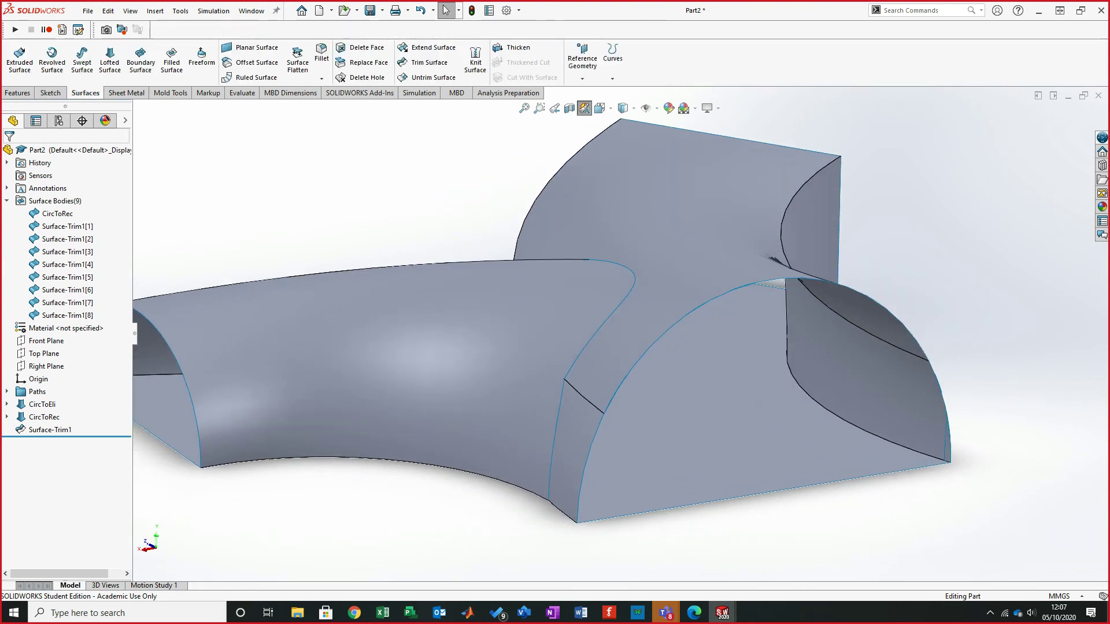
pyautogui.click(429, 62)
pyautogui.moveTo(622, 329); pyautogui.dragTo(610, 295, button='middle')
pyautogui.click(610, 294)
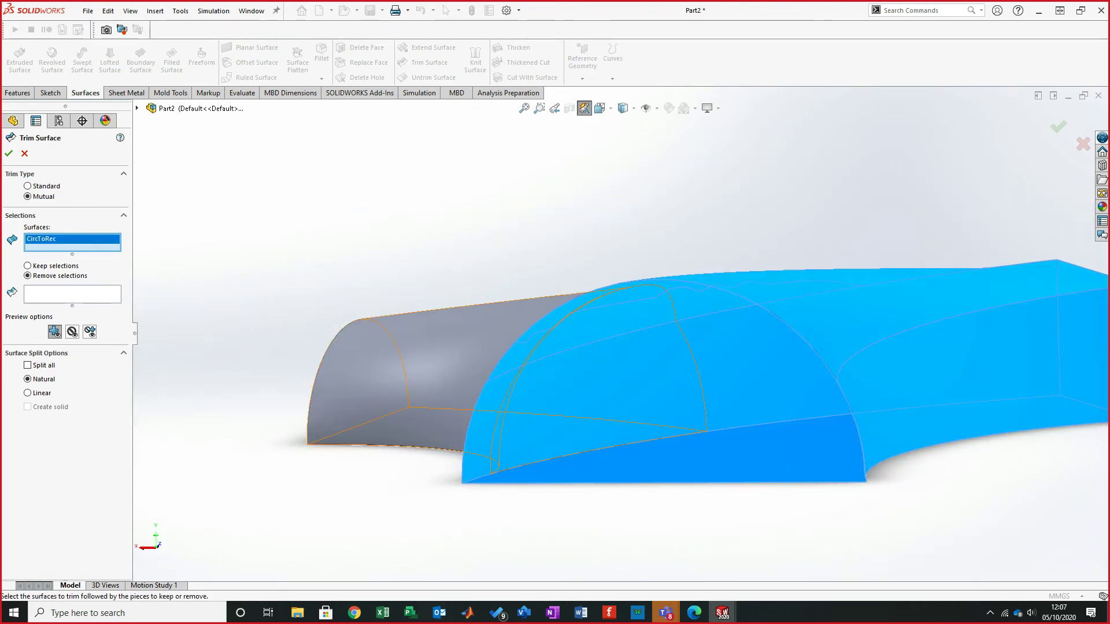
pyautogui.click(439, 352)
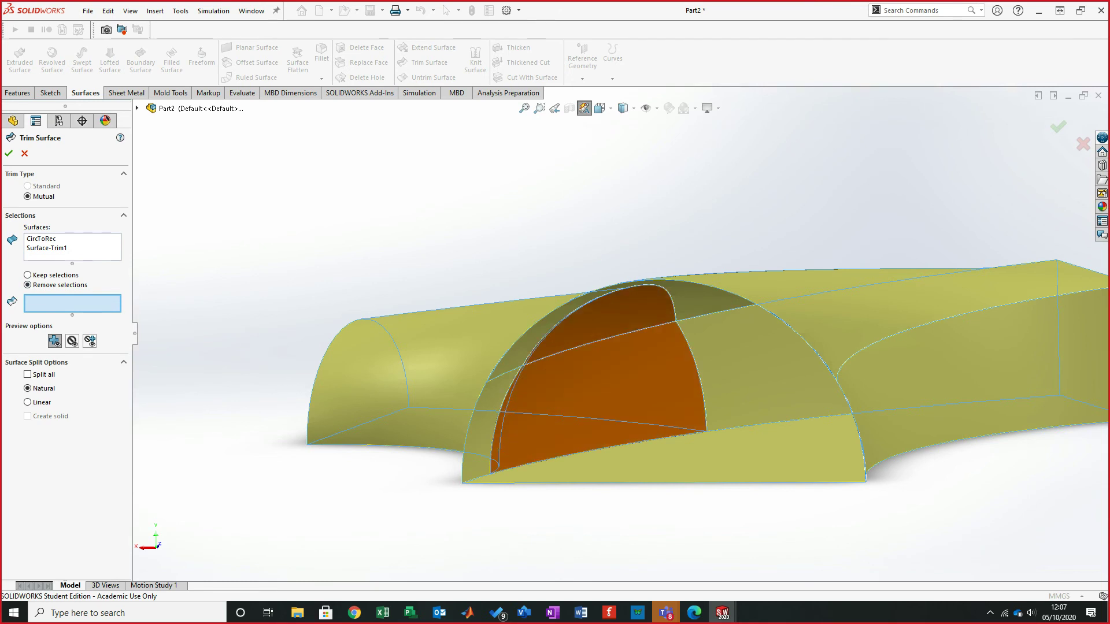
pyautogui.click(601, 376)
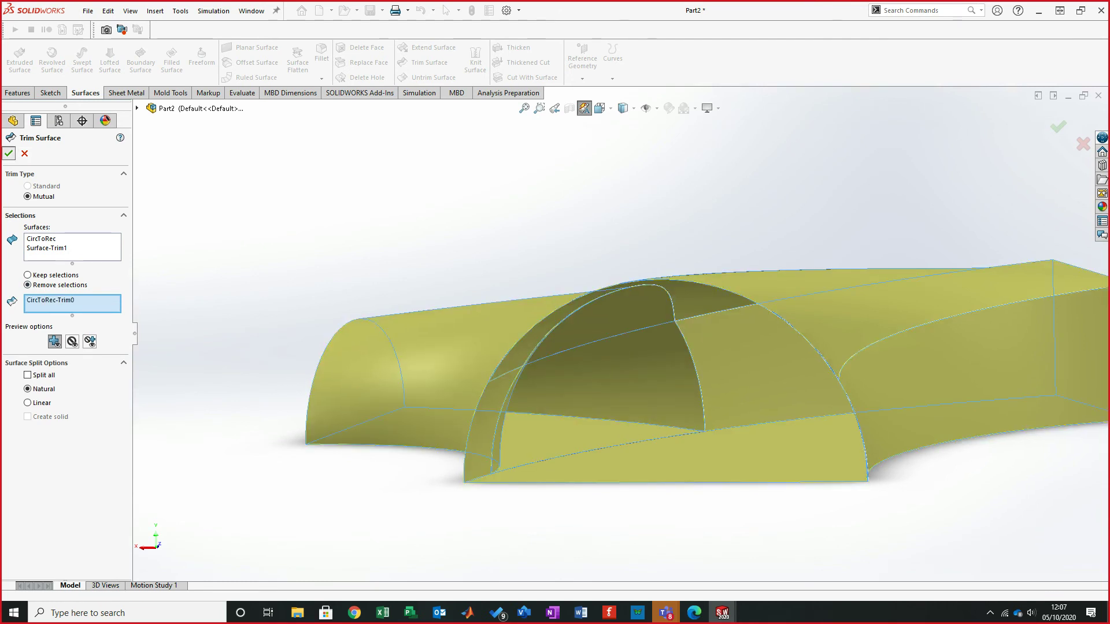
pyautogui.click(8, 153)
# - Examine the trimmed edges and the lower corner of the semicircular opening up close for leftover slivers
pyautogui.moveTo(705, 337); pyautogui.dragTo(376, 313, button='middle')
pyautogui.scroll(-6, 693, 405)
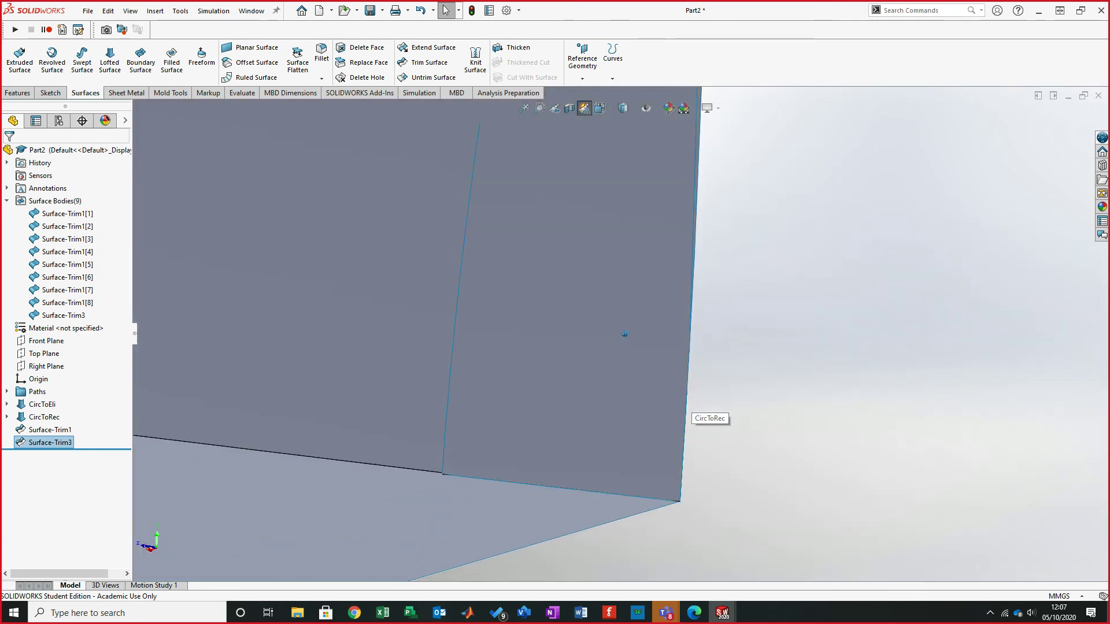
pyautogui.click(623, 333)
pyautogui.moveTo(589, 344); pyautogui.dragTo(626, 334, button='middle')
pyautogui.click(627, 335)
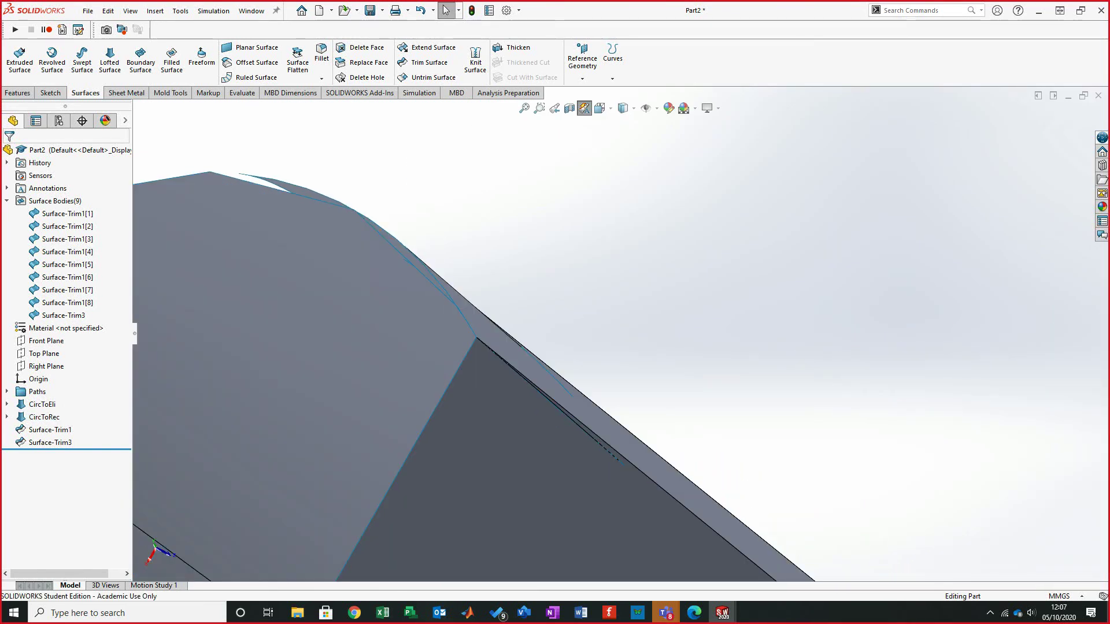
pyautogui.moveTo(619, 335); pyautogui.dragTo(567, 398, button='middle')
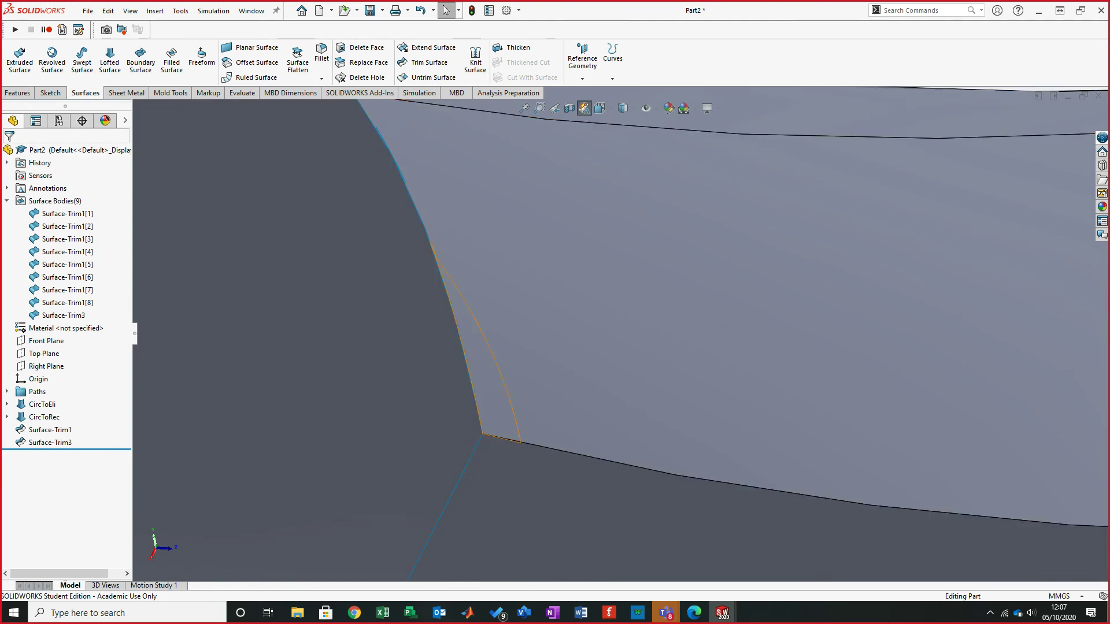
pyautogui.scroll(4, 622, 334)
pyautogui.moveTo(622, 335); pyautogui.dragTo(621, 416, button='middle')
pyautogui.scroll(4, 624, 331)
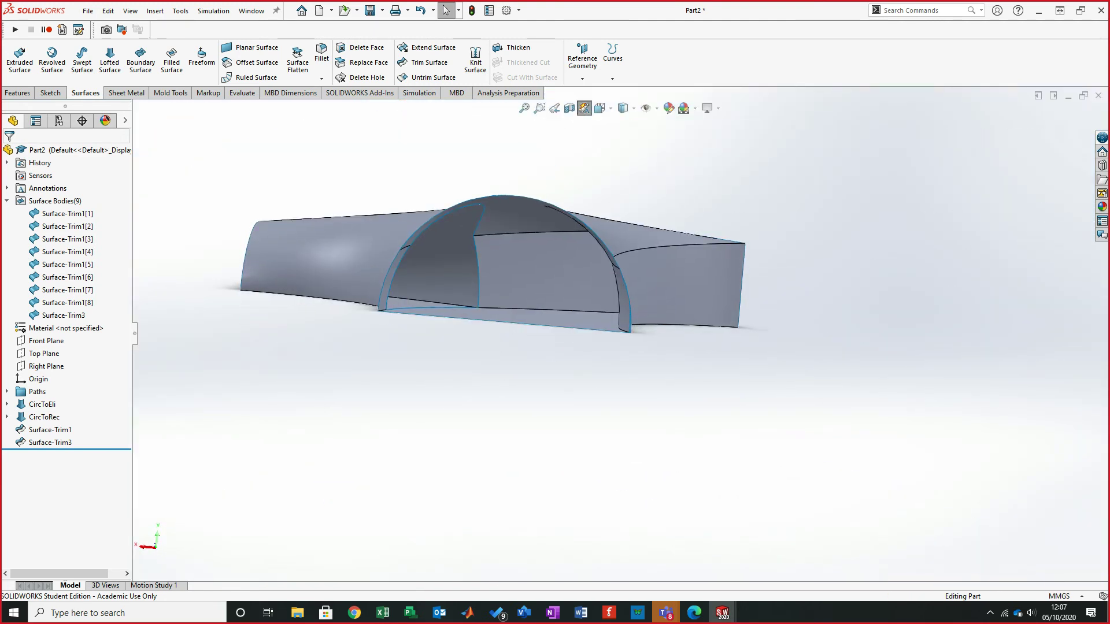
# - Delete the flat bottom faces of both branches with the Delete Face command set to Delete
pyautogui.click(366, 48)
pyautogui.moveTo(564, 416); pyautogui.dragTo(562, 349, button='middle')
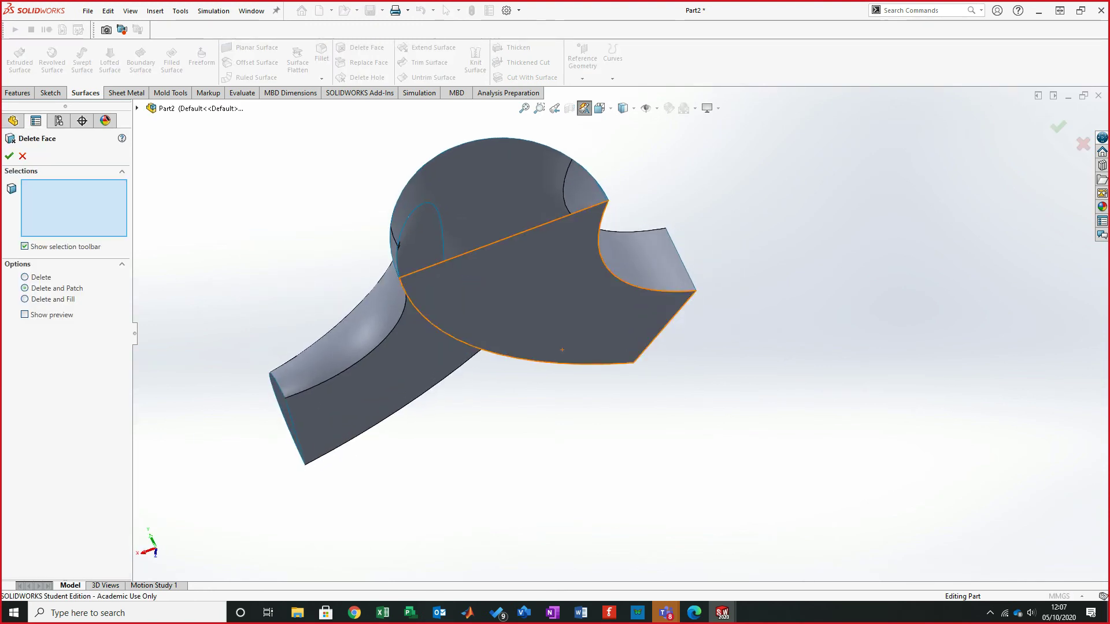
pyautogui.click(561, 350)
pyautogui.click(416, 378)
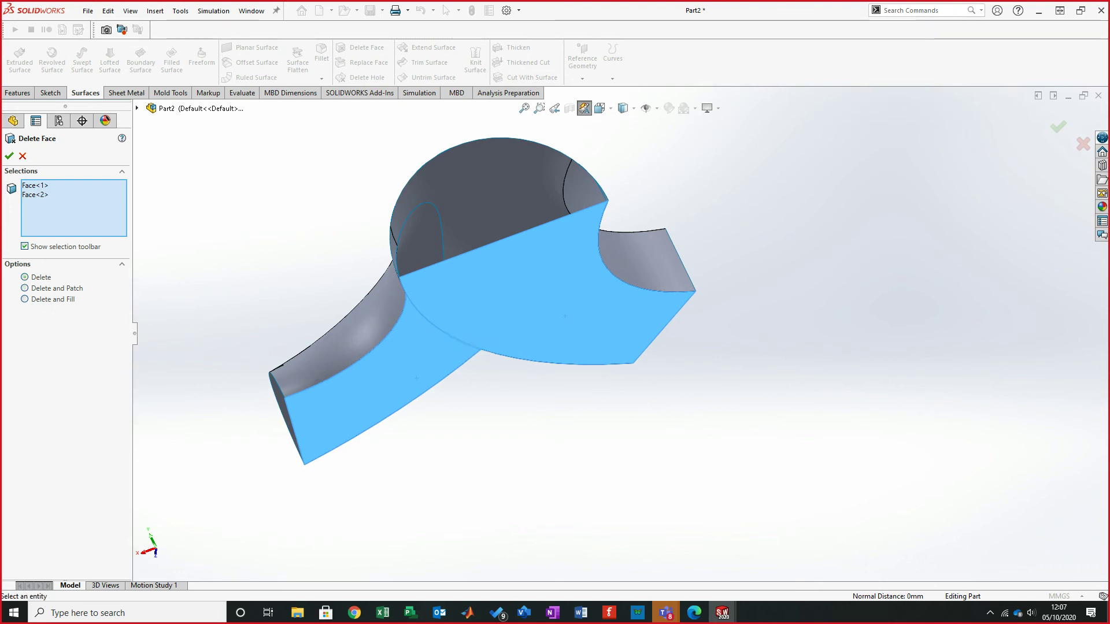
pyautogui.click(9, 156)
# - Delete the small overlapping sliver face at the lower corner of the circular opening
pyautogui.moveTo(495, 248); pyautogui.dragTo(485, 305, button='middle')
pyautogui.scroll(-5, 730, 411)
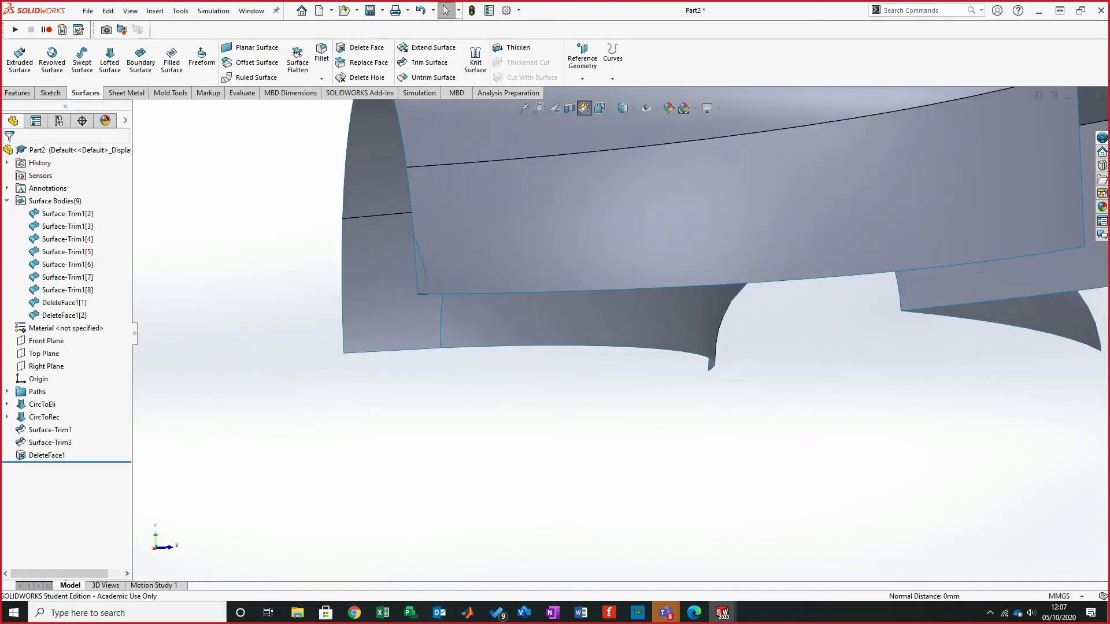
pyautogui.scroll(-5, 513, 315)
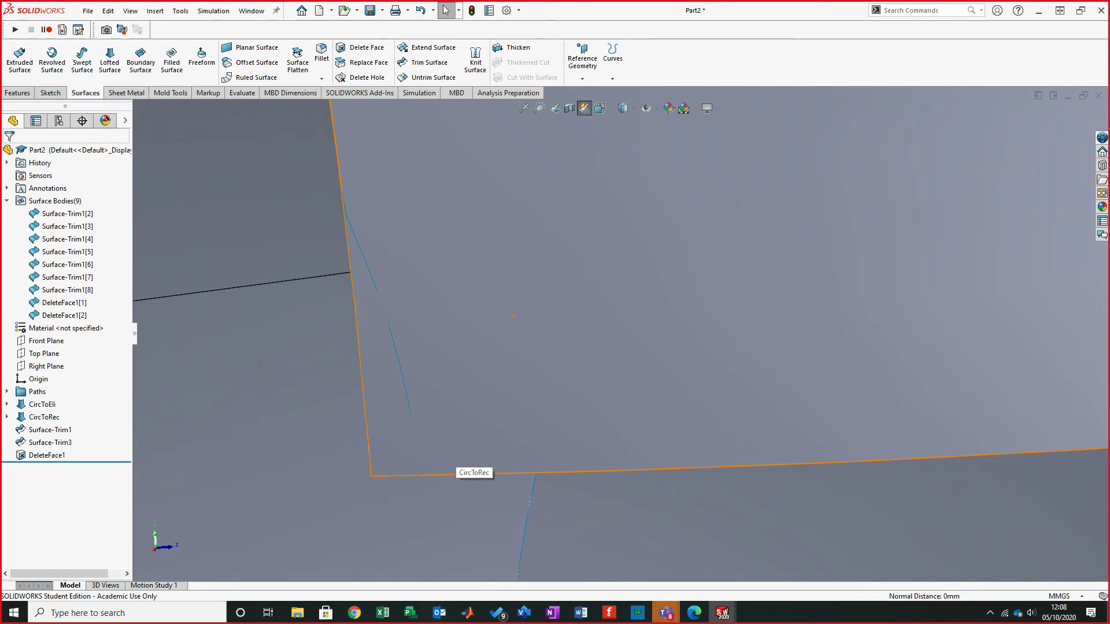
pyautogui.scroll(-1, 438, 427)
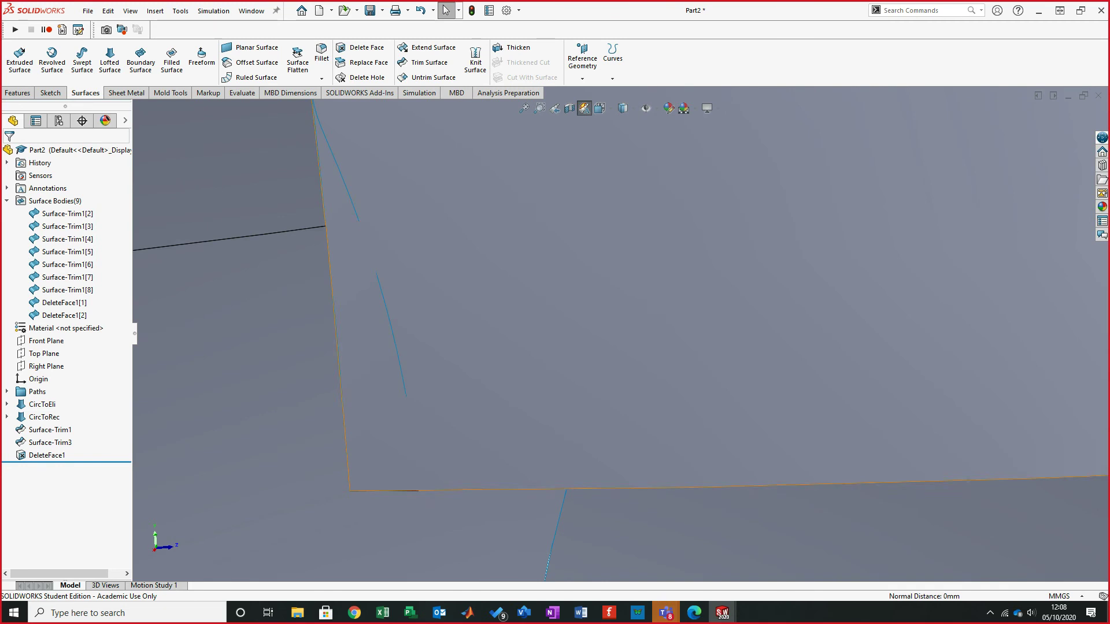
pyautogui.click(379, 427)
pyautogui.moveTo(520, 375); pyautogui.dragTo(615, 388, button='middle')
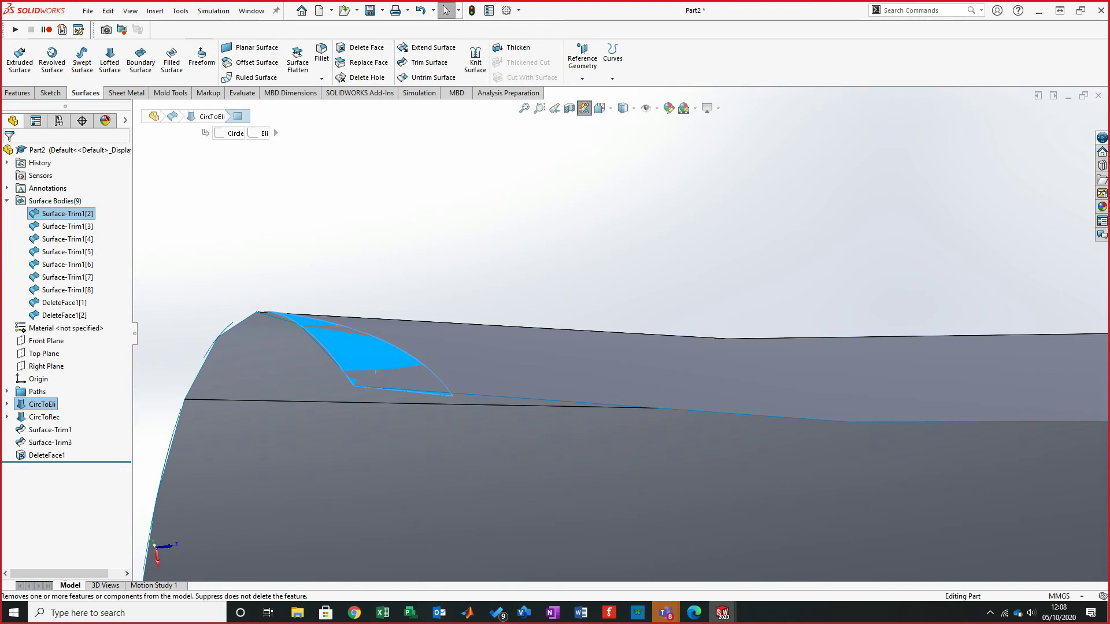
pyautogui.moveTo(618, 333)
pyautogui.mouseDown(button='middle')
pyautogui.moveTo(647, 314)
pyautogui.moveTo(623, 334)
pyautogui.moveTo(537, 356)
pyautogui.mouseUp(button='middle')
pyautogui.click(361, 48)
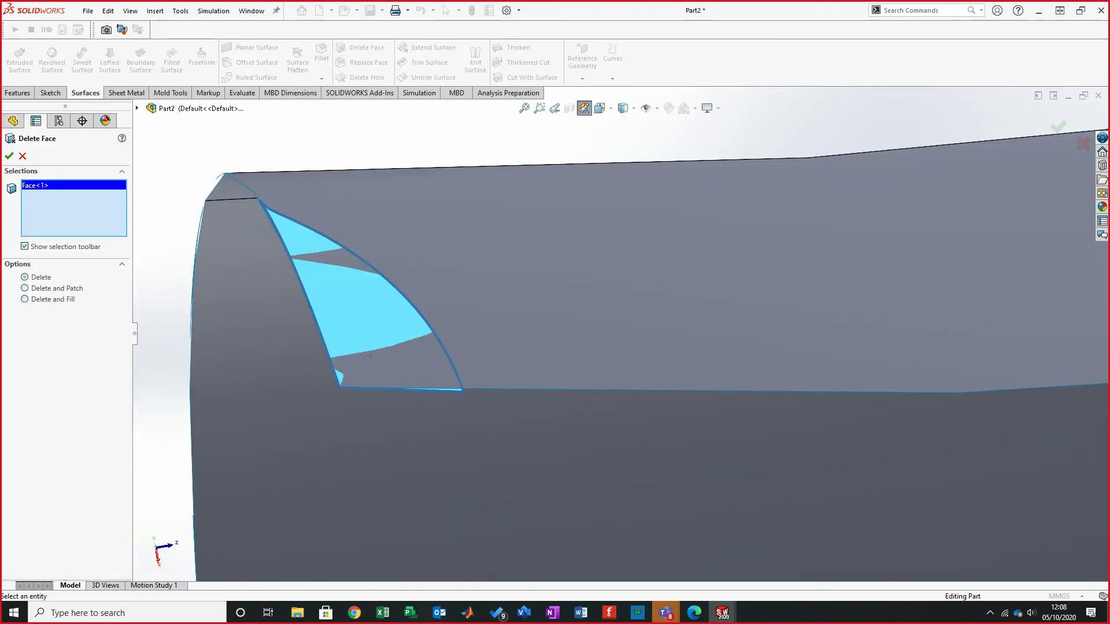
pyautogui.press('Return')
# - Examine the trimmed shell and highlight the two main branch bodies to distinguish them from the leftover pieces, then clear the selection
pyautogui.moveTo(625, 333)
pyautogui.mouseDown(button='middle')
pyautogui.moveTo(705, 318)
pyautogui.moveTo(624, 347)
pyautogui.moveTo(671, 389)
pyautogui.moveTo(602, 324)
pyautogui.moveTo(631, 320)
pyautogui.moveTo(608, 332)
pyautogui.moveTo(691, 390)
pyautogui.moveTo(659, 400)
pyautogui.mouseUp(button='middle')
pyautogui.scroll(-4, 453, 529)
pyautogui.scroll(4, 453, 528)
pyautogui.scroll(5, 621, 334)
pyautogui.scroll(5, 608, 332)
pyautogui.click(371, 201)
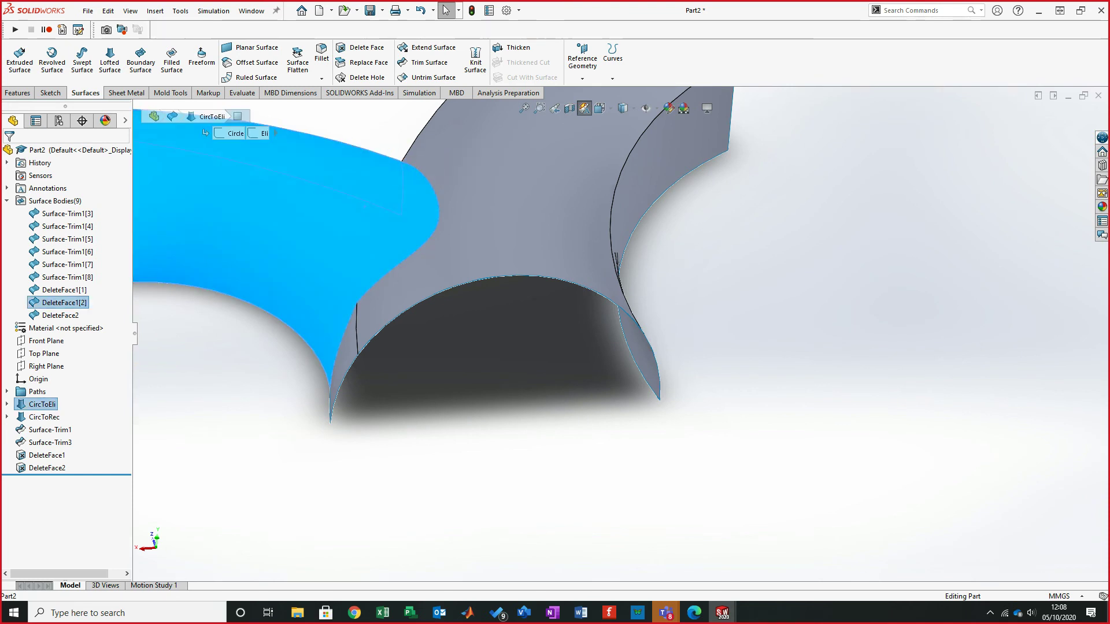
pyautogui.click(616, 263)
pyautogui.moveTo(617, 262); pyautogui.dragTo(653, 358, button='middle')
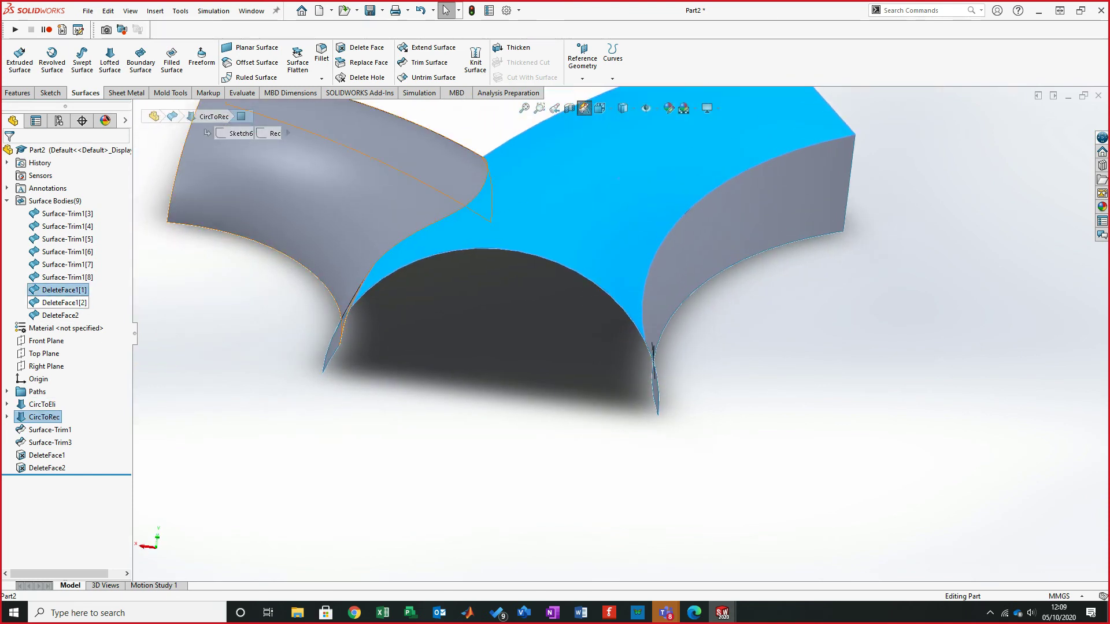
pyautogui.click(63, 302)
pyautogui.keyDown('ctrl'); pyautogui.click(63, 289); pyautogui.keyUp('ctrl')
pyautogui.moveTo(653, 347); pyautogui.dragTo(815, 167, button='middle')
pyautogui.moveTo(595, 416); pyautogui.dragTo(489, 334, button='middle')
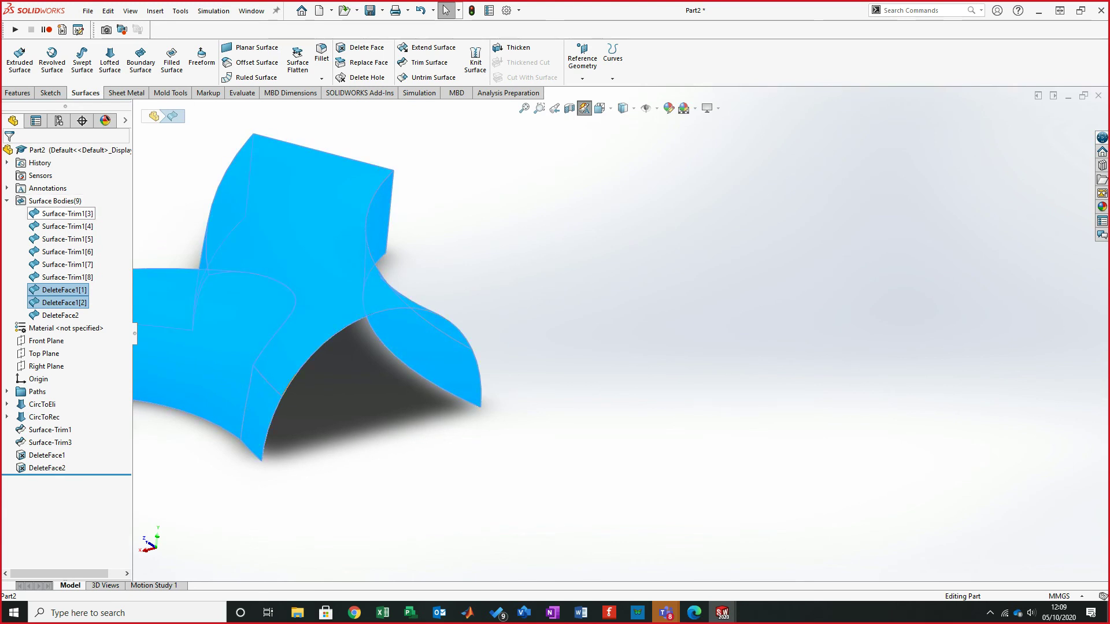
pyautogui.press('Escape')
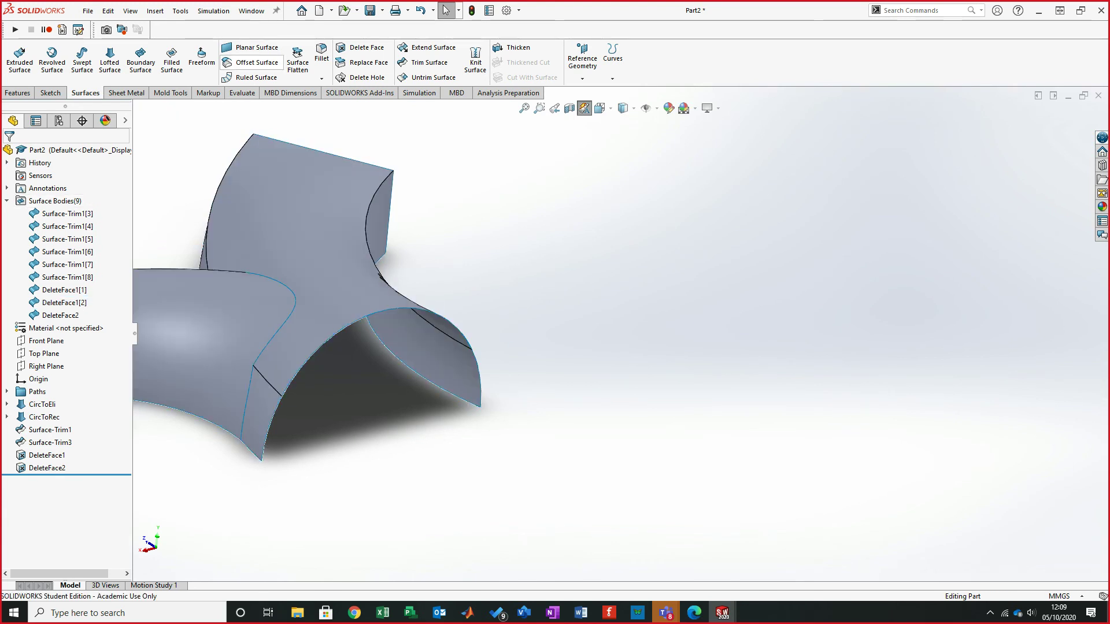
pyautogui.click(364, 48)
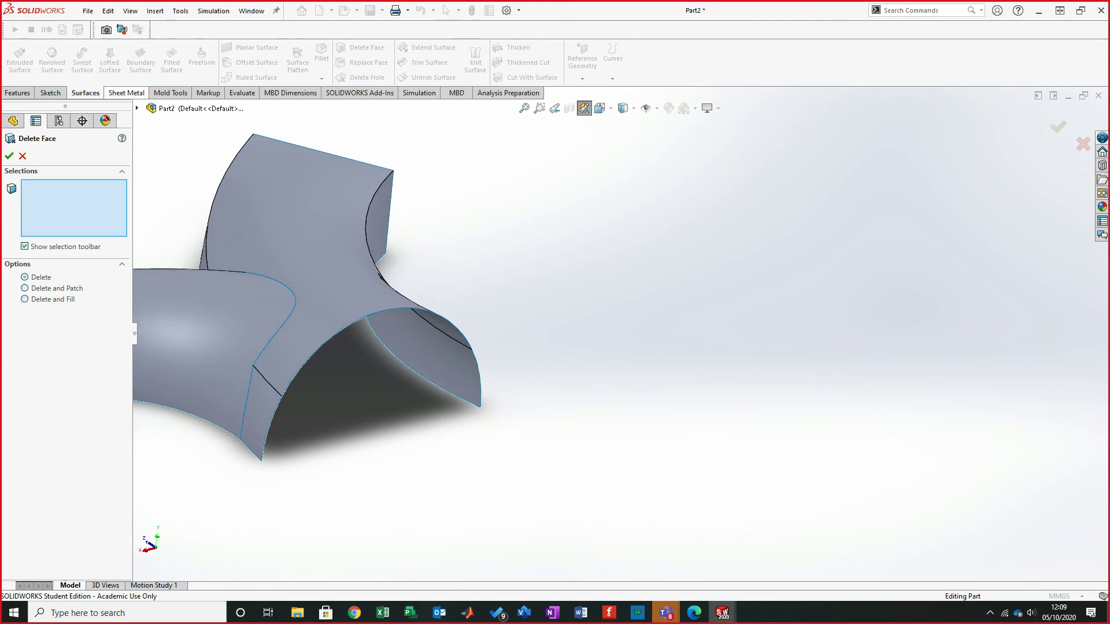
pyautogui.click(137, 108)
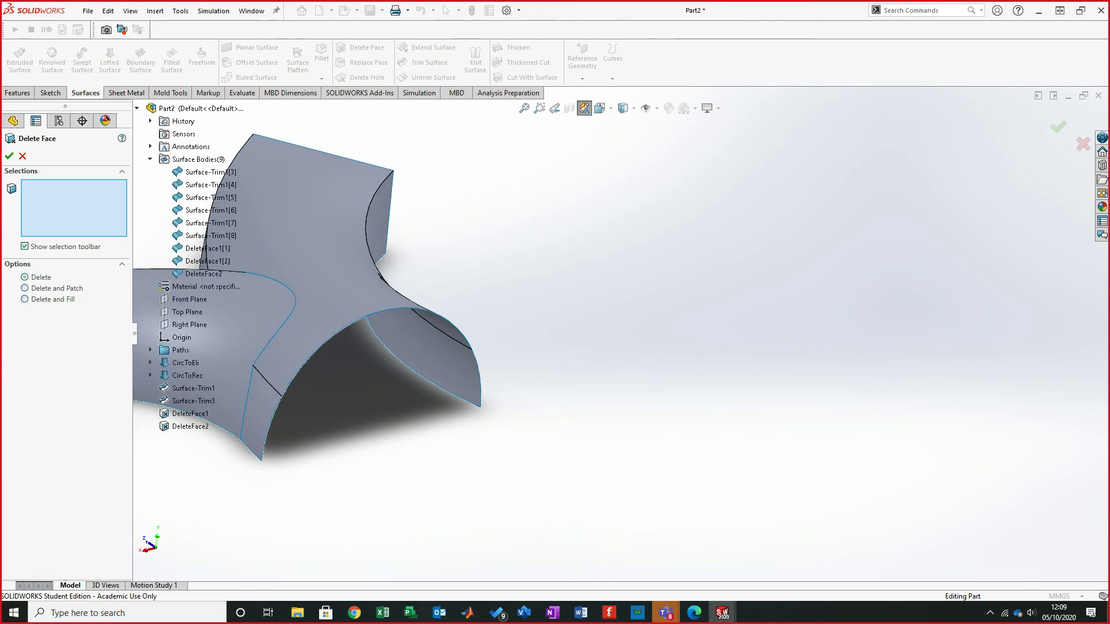
pyautogui.scroll(3, 606, 375)
pyautogui.scroll(-3, 354, 327)
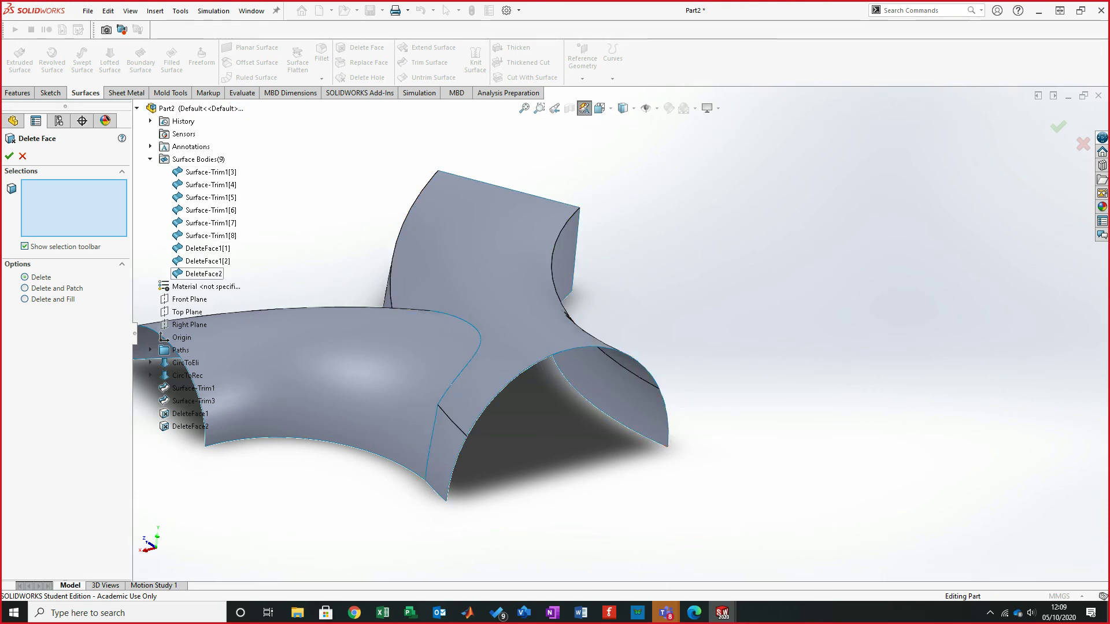
pyautogui.click(21, 155)
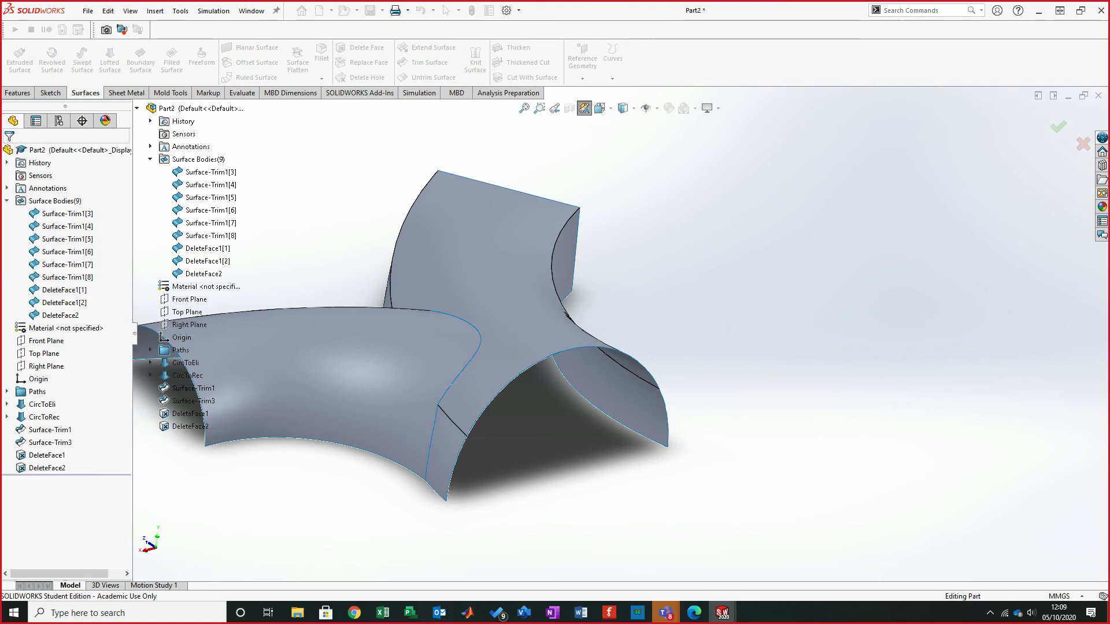
# - Set up a Delete Bodies operation on the six leftover surface bodies Surface-Trim1[3] through Surface-Trim1[8]
pyautogui.scroll(-5, 692, 470)
pyautogui.moveTo(503, 292); pyautogui.dragTo(542, 261, button='middle')
pyautogui.scroll(-3, 665, 422)
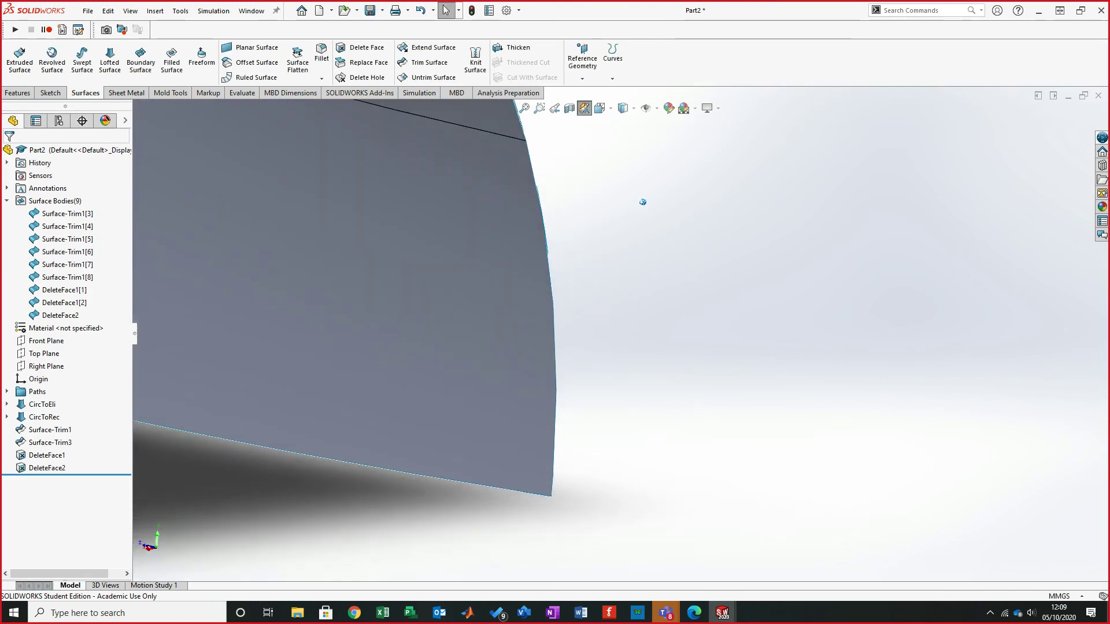
pyautogui.click(67, 276)
pyautogui.keyDown('shift'); pyautogui.click(67, 213); pyautogui.keyUp('shift')
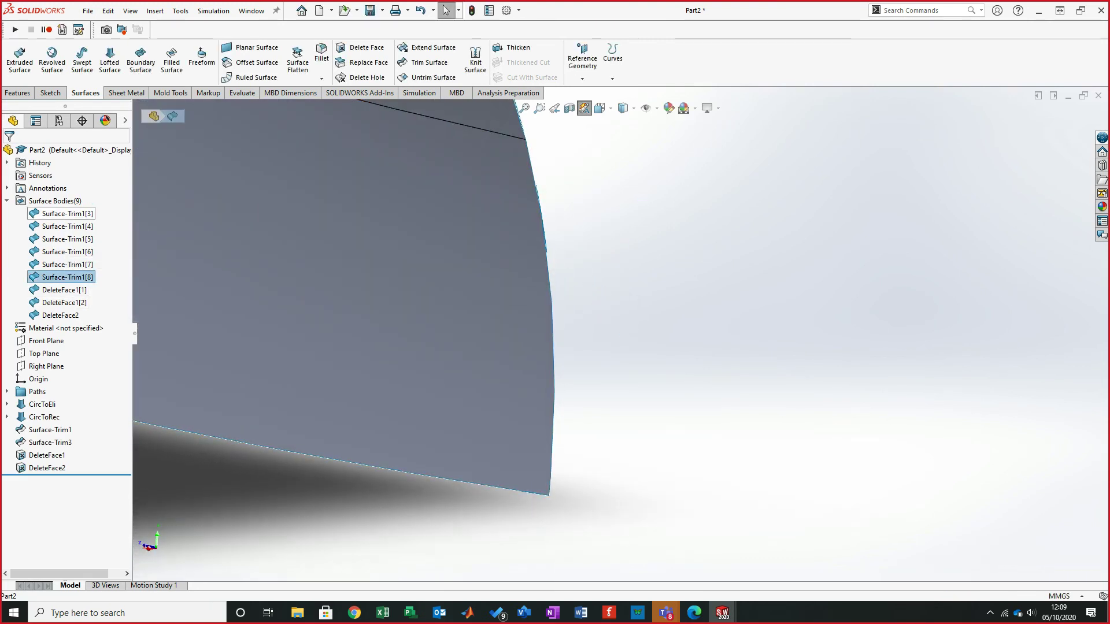
pyautogui.rightClick(54, 214)
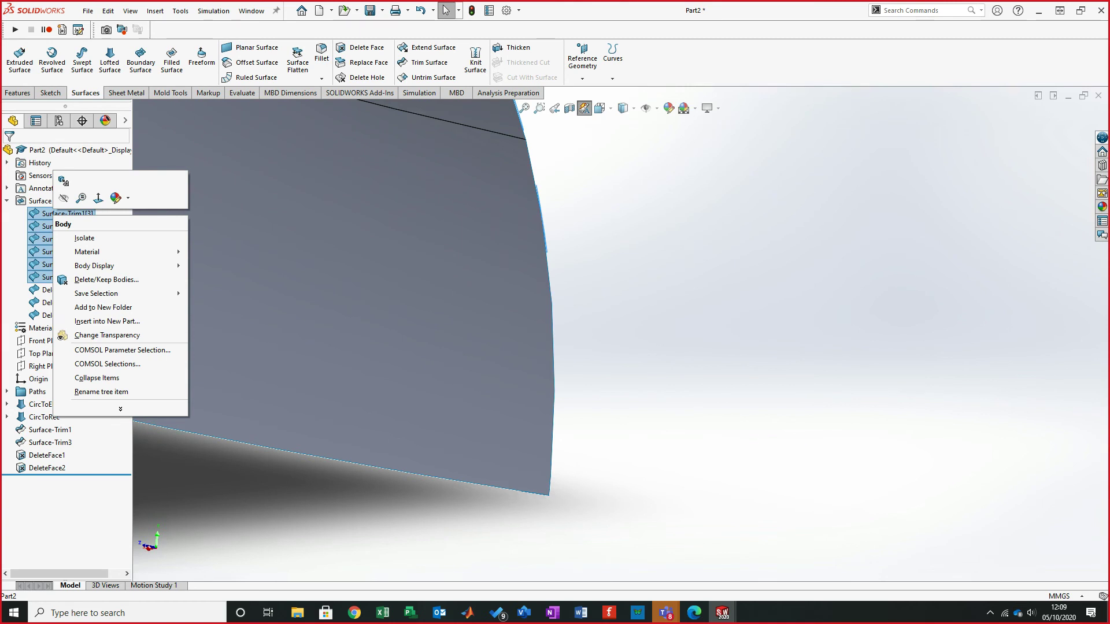
pyautogui.click(106, 279)
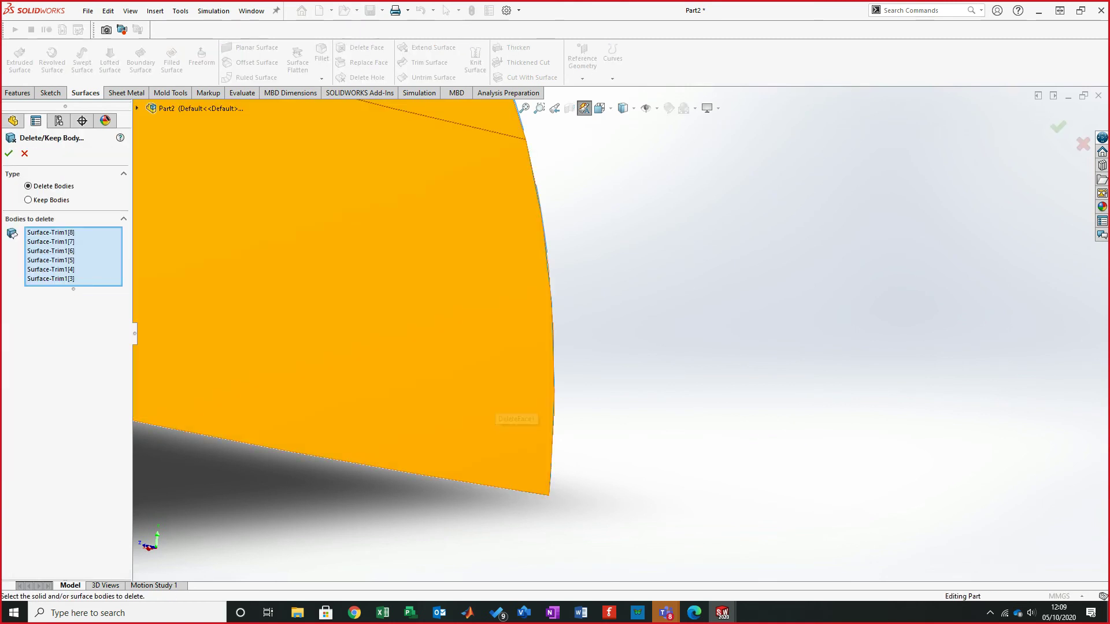
pyautogui.scroll(5, 621, 334)
pyautogui.moveTo(620, 334); pyautogui.dragTo(719, 422, button='middle')
pyautogui.scroll(2, 706, 417)
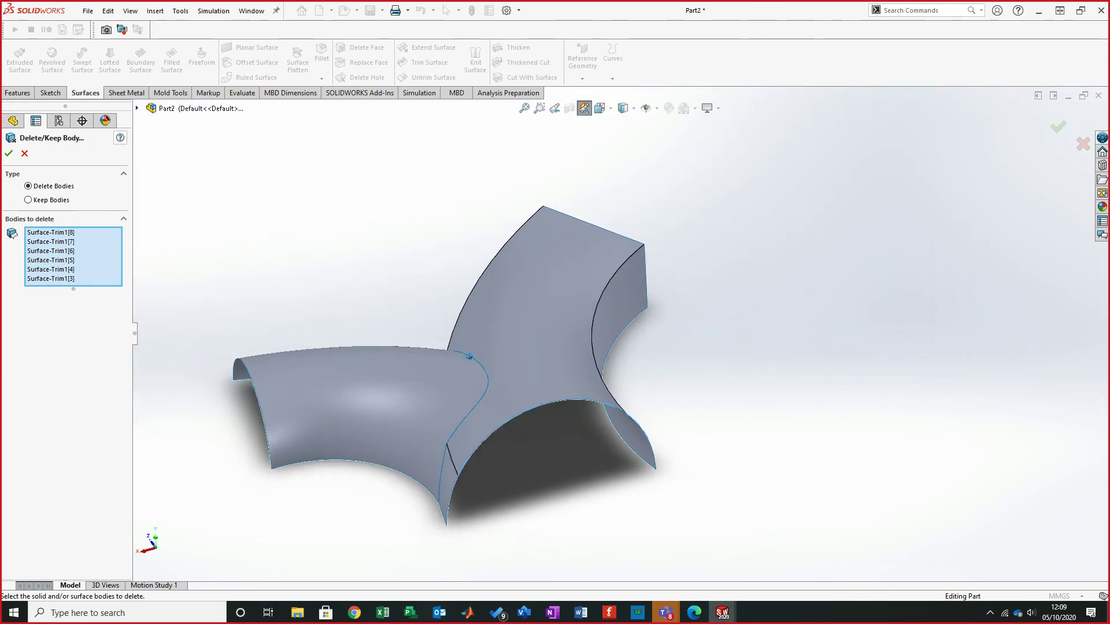
# - Try adding the DeleteFace2 body to the deletion list, take it out again, and apply the body deletion
pyautogui.click(137, 108)
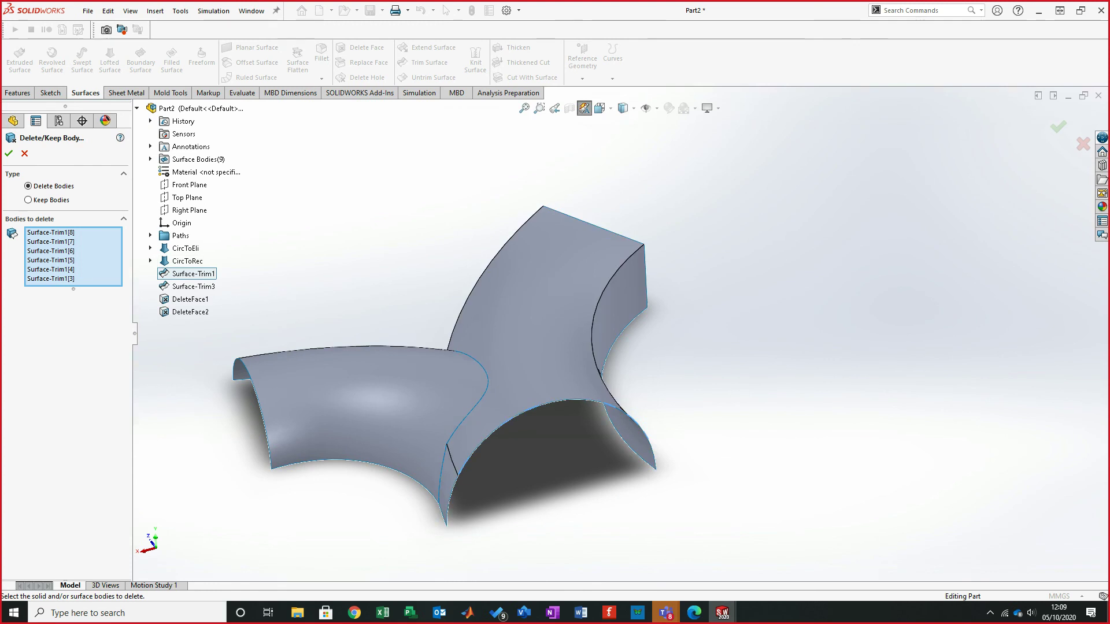
pyautogui.click(150, 159)
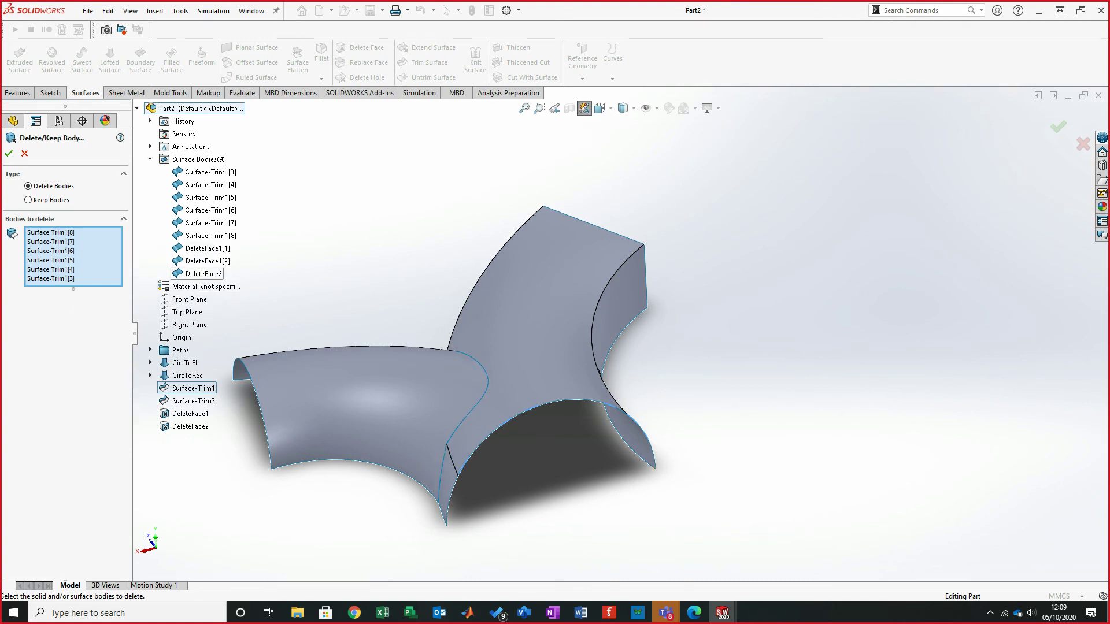
pyautogui.click(203, 273)
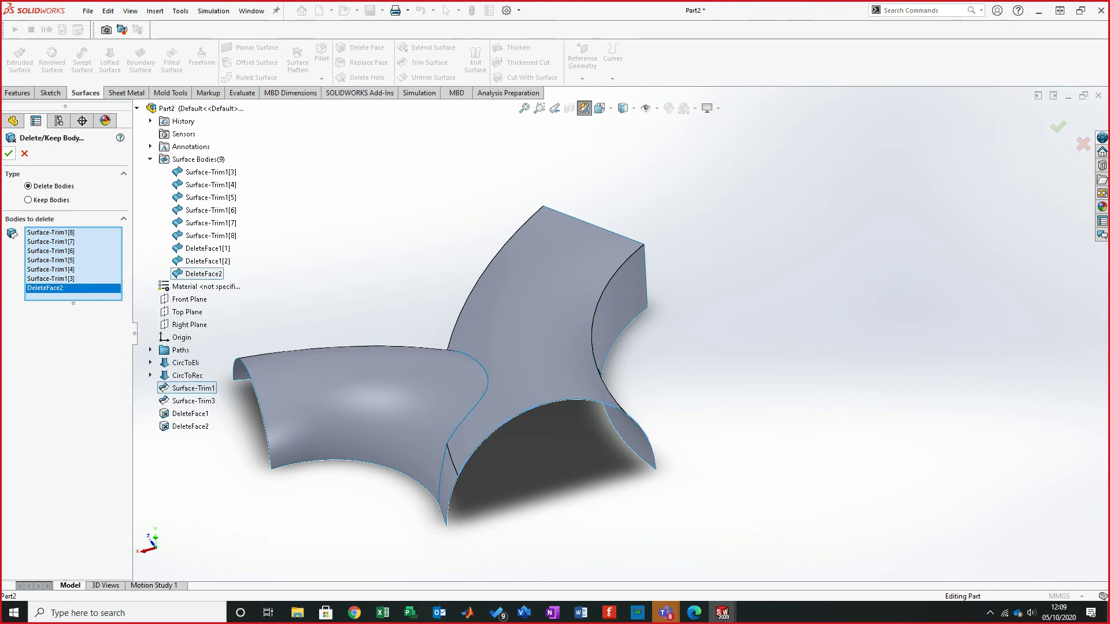
pyautogui.press('Delete')
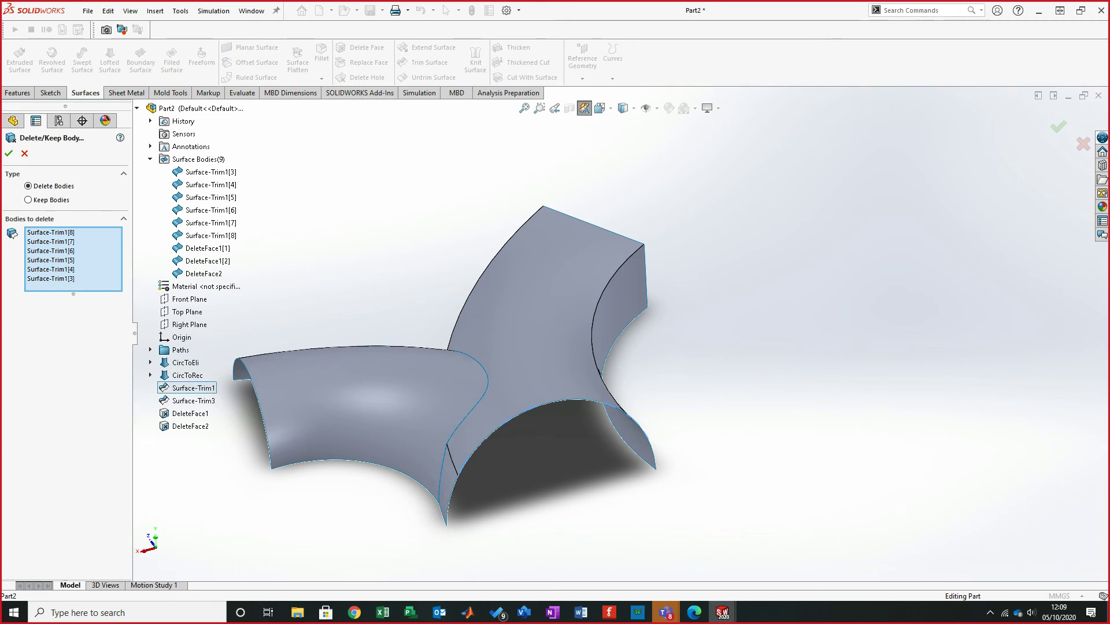
pyautogui.click(9, 153)
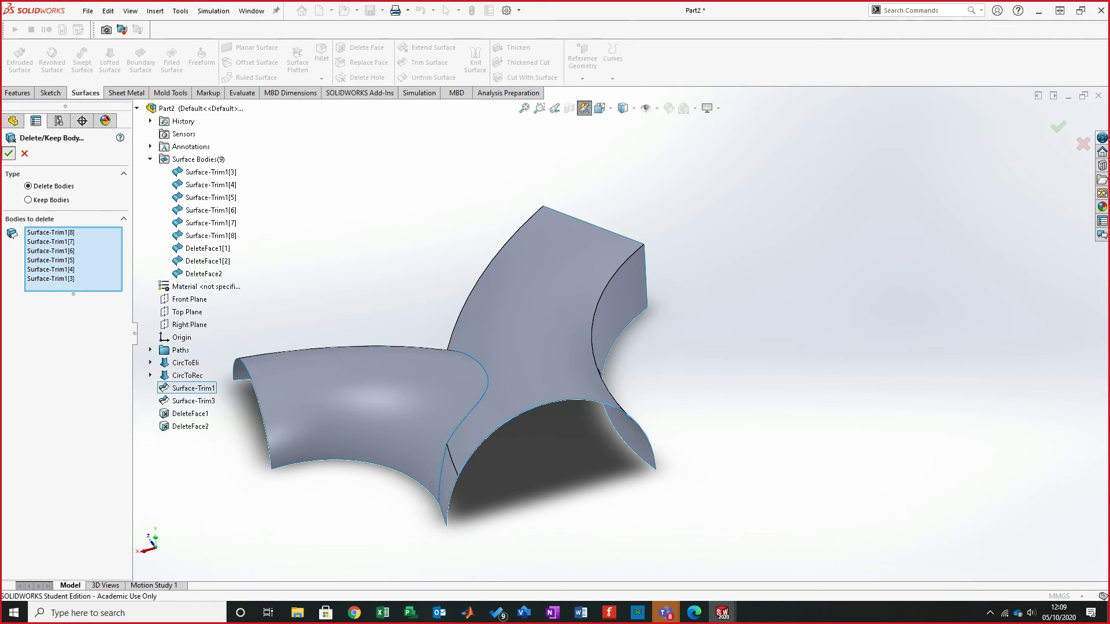
# - Examine the three remaining surface bodies, highlighting DeleteFace2 and inspecting the shell's lower edge up close
pyautogui.moveTo(440, 371); pyautogui.dragTo(370, 366, button='middle')
pyautogui.click(64, 213)
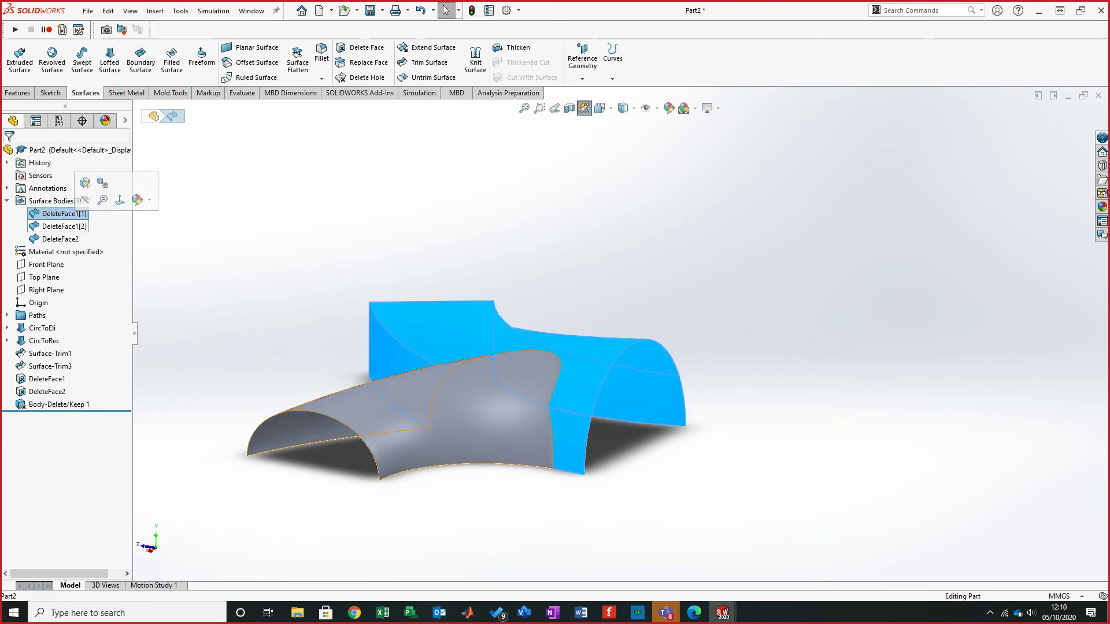
pyautogui.click(64, 226)
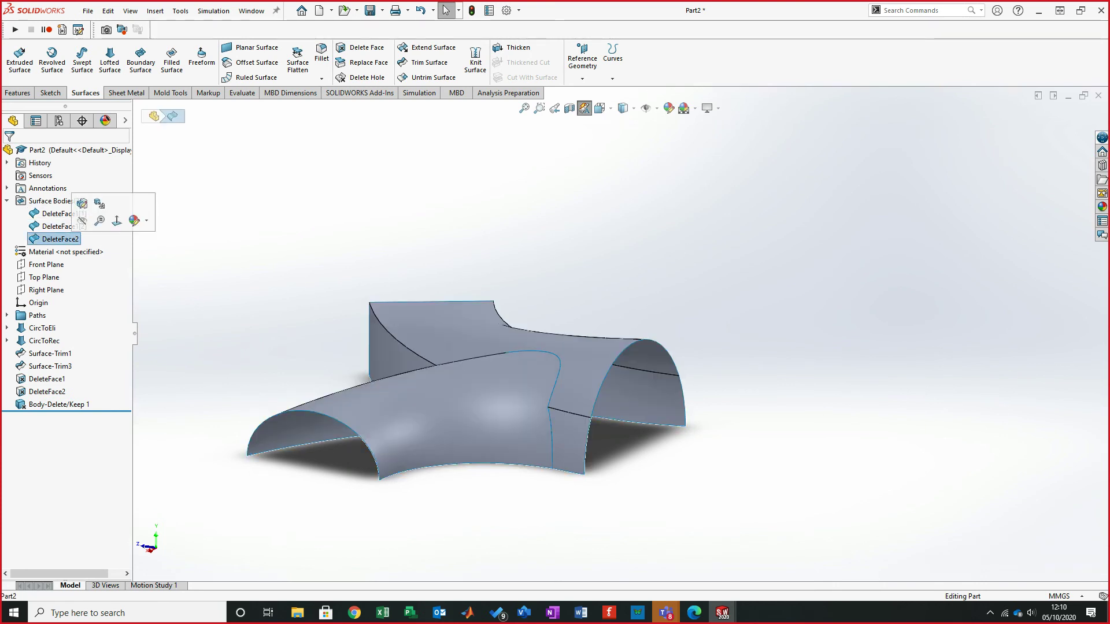
pyautogui.moveTo(739, 404); pyautogui.dragTo(570, 385, button='middle')
pyautogui.scroll(-2, 569, 384)
pyautogui.moveTo(403, 418); pyautogui.dragTo(700, 176, button='middle')
pyautogui.scroll(-3, 491, 433)
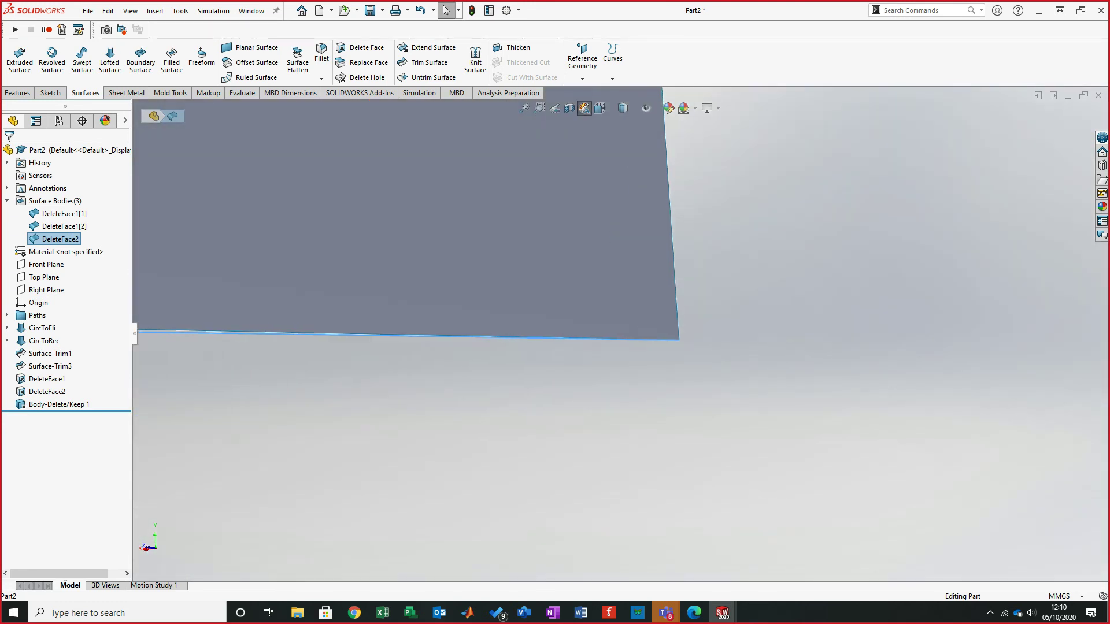
pyautogui.scroll(-8, 341, 338)
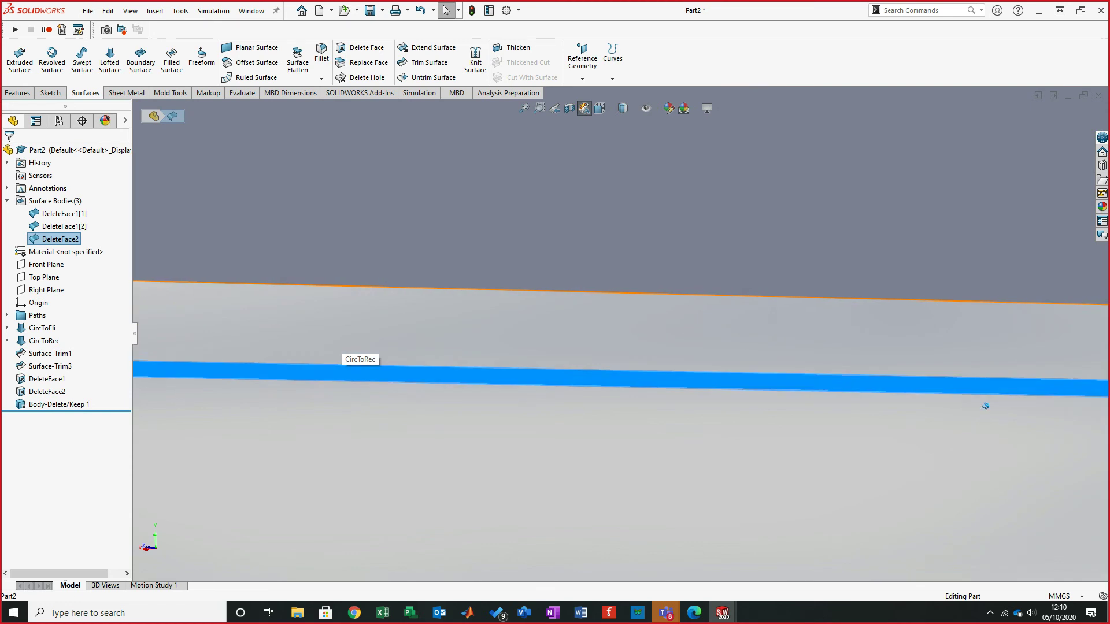
pyautogui.scroll(8, 619, 334)
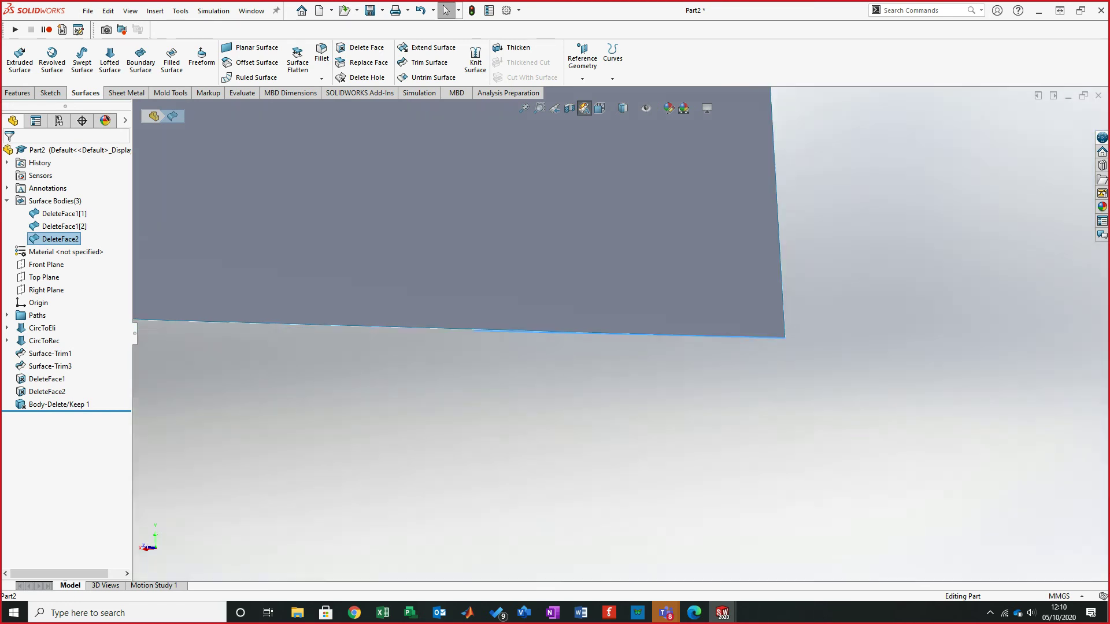
pyautogui.scroll(8, 624, 334)
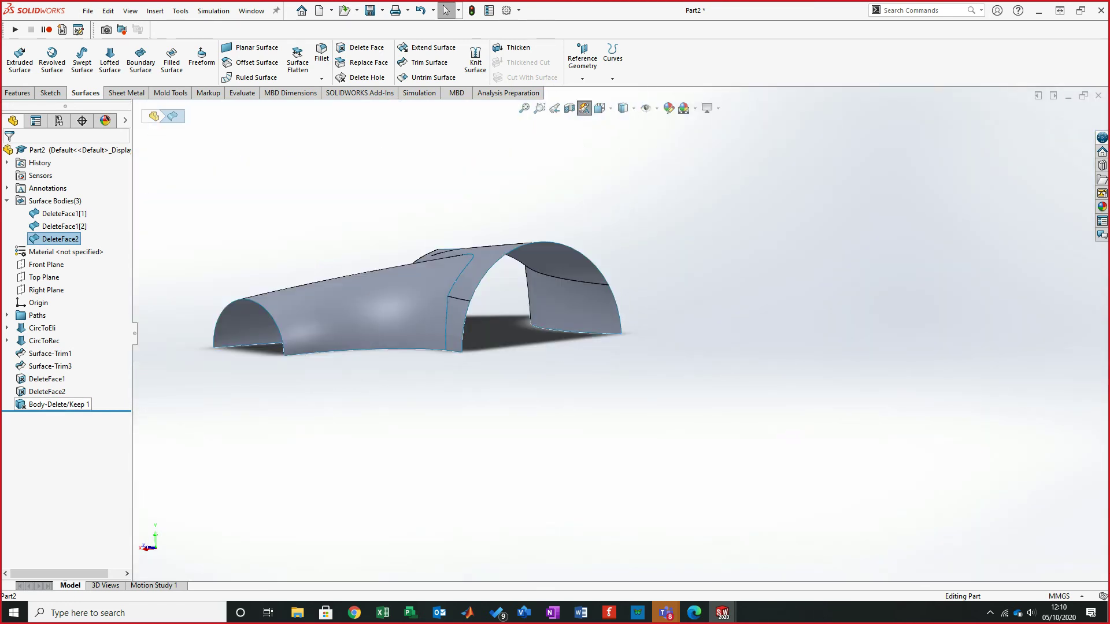
# - Edit the Body-Delete/Keep 1 feature to also delete the DeleteFace2 body
pyautogui.rightClick(76, 404)
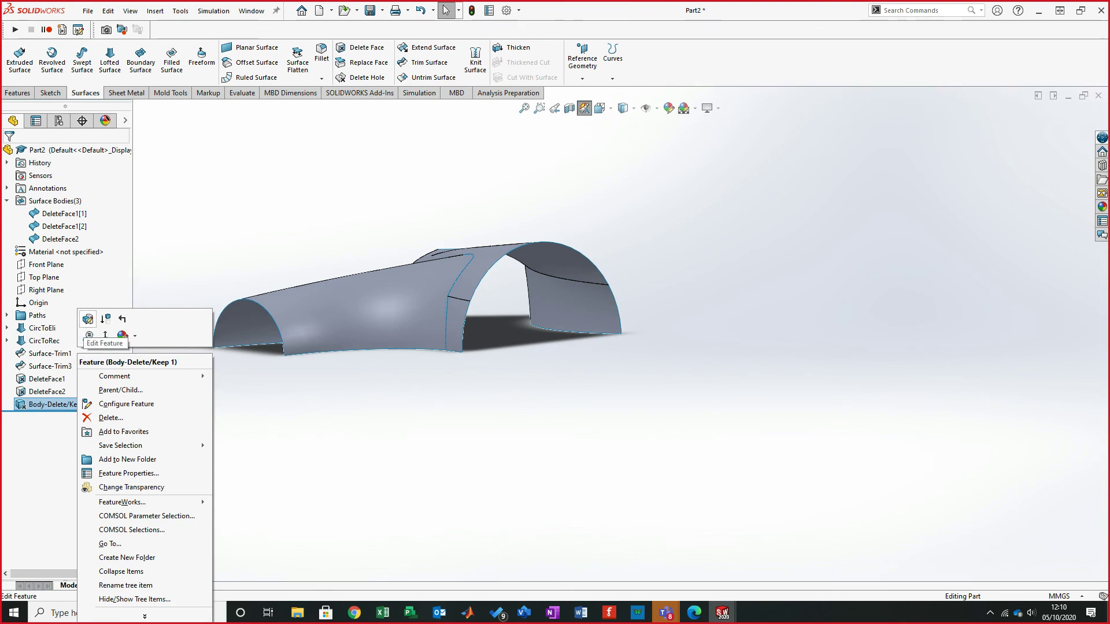
pyautogui.click(87, 320)
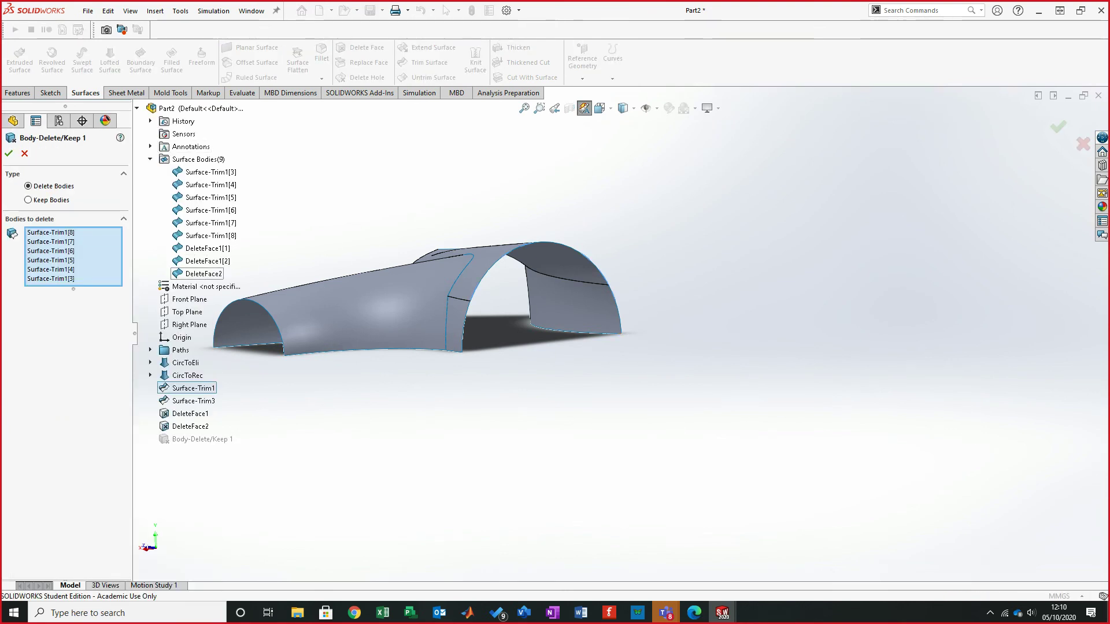
pyautogui.click(203, 274)
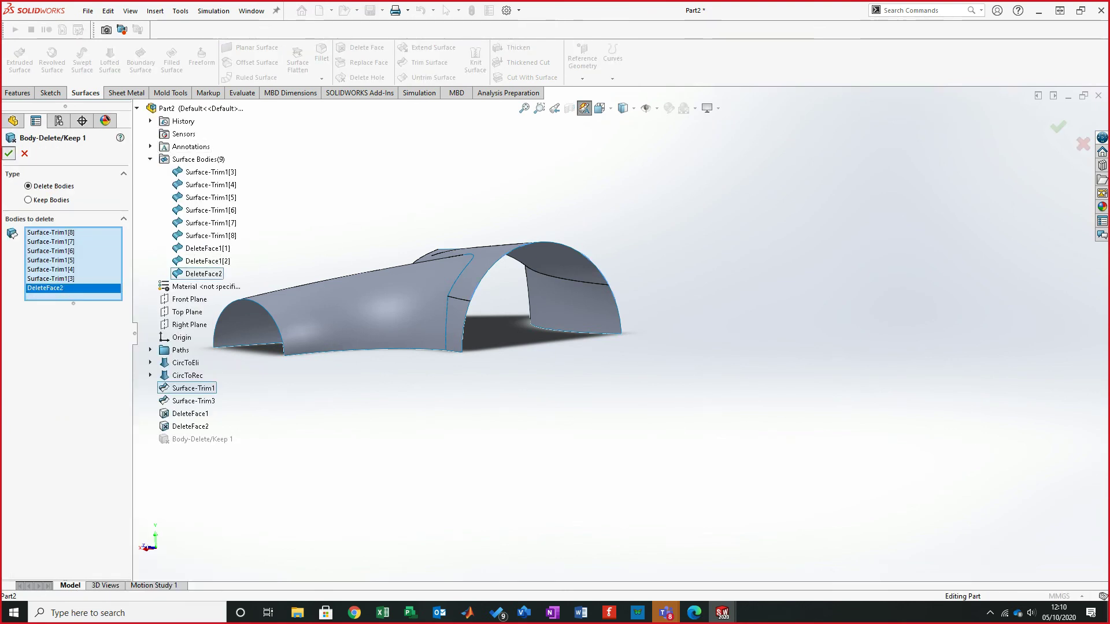
pyautogui.click(9, 153)
# - Examine the cleaned two-body shell from several angles and up close for remaining slivers
pyautogui.moveTo(428, 287); pyautogui.dragTo(416, 344, button='middle')
pyautogui.scroll(-7, 572, 298)
pyautogui.moveTo(581, 324); pyautogui.dragTo(567, 425, button='middle')
pyautogui.scroll(-5, 694, 462)
pyautogui.scroll(10, 645, 374)
pyautogui.scroll(4, 645, 374)
pyautogui.scroll(-2, 503, 364)
pyautogui.scroll(1, 716, 424)
pyautogui.moveTo(584, 490); pyautogui.dragTo(585, 493, button='middle')
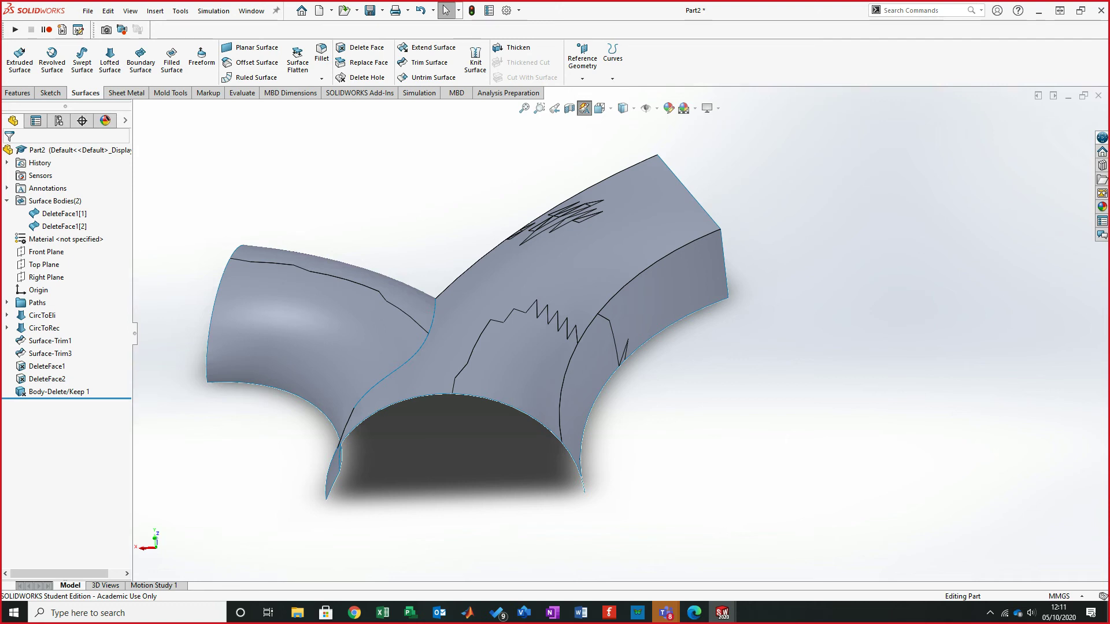
# - Group the features from Surface-Trim1 through Body-Delete/Keep 1 in a new folder named Tidy, check its contents, and collapse it
pyautogui.click(50, 341)
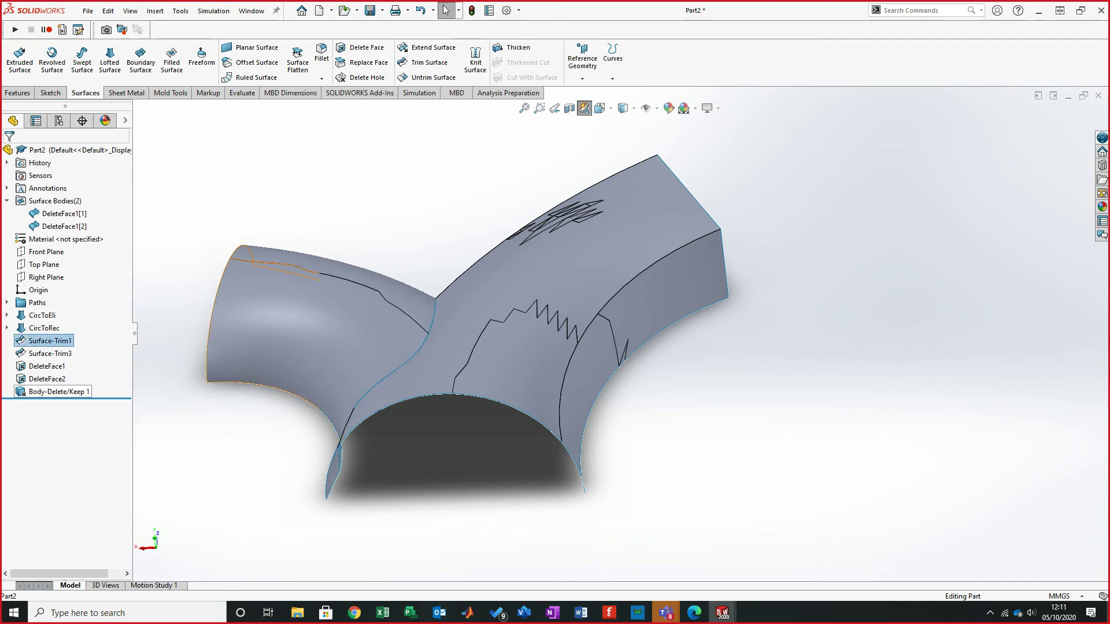
pyautogui.keyDown('shift'); pyautogui.click(58, 391); pyautogui.keyUp('shift')
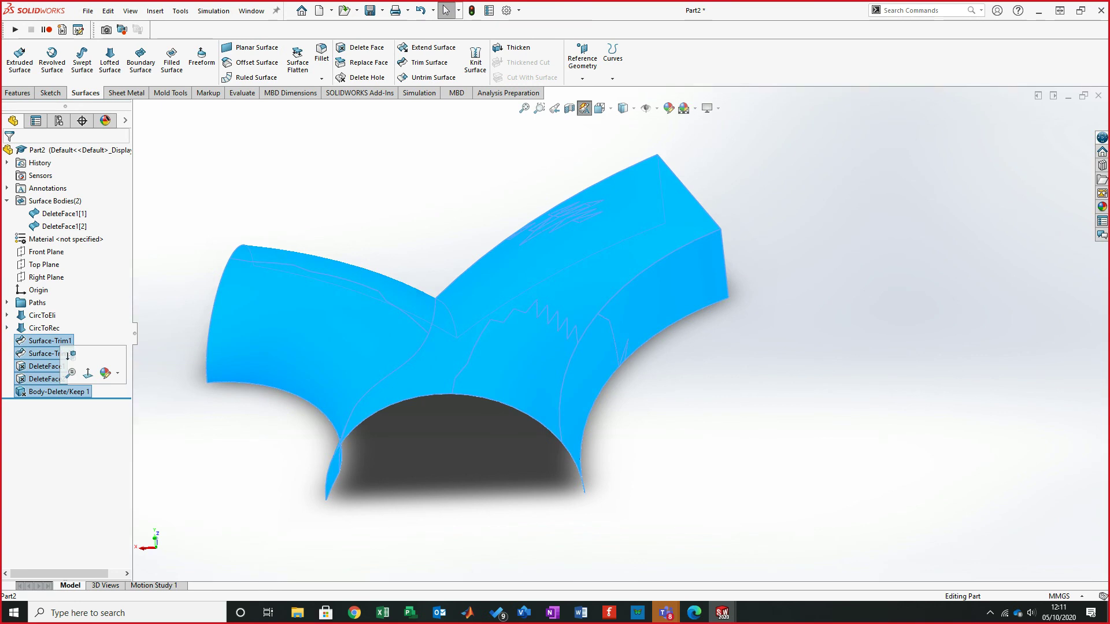
pyautogui.rightClick(60, 380)
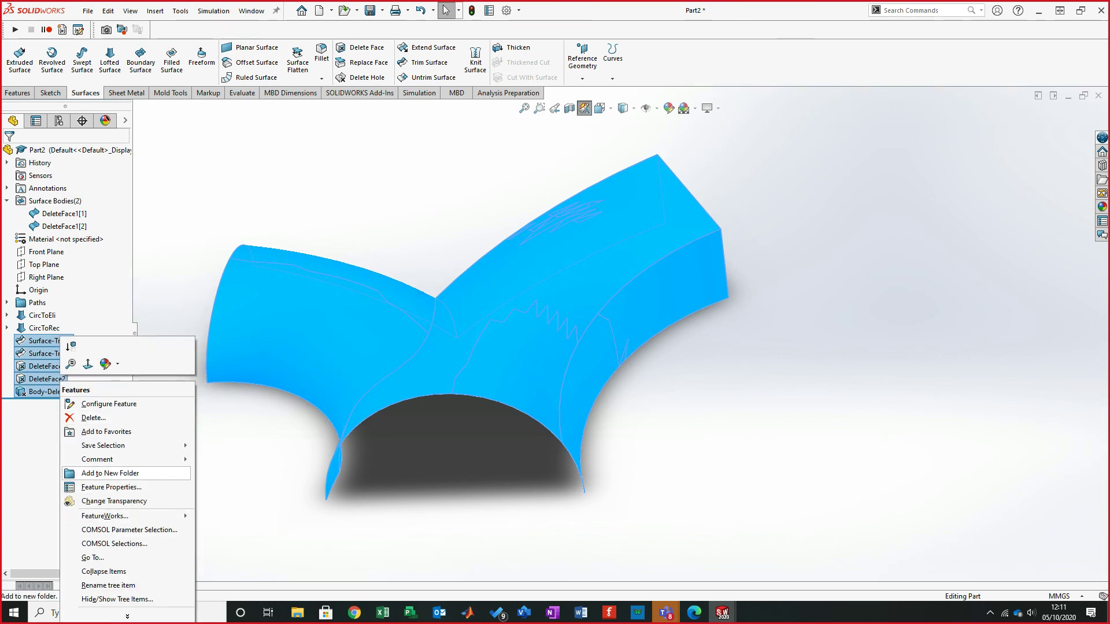
pyautogui.click(110, 473)
pyautogui.write('Ti')
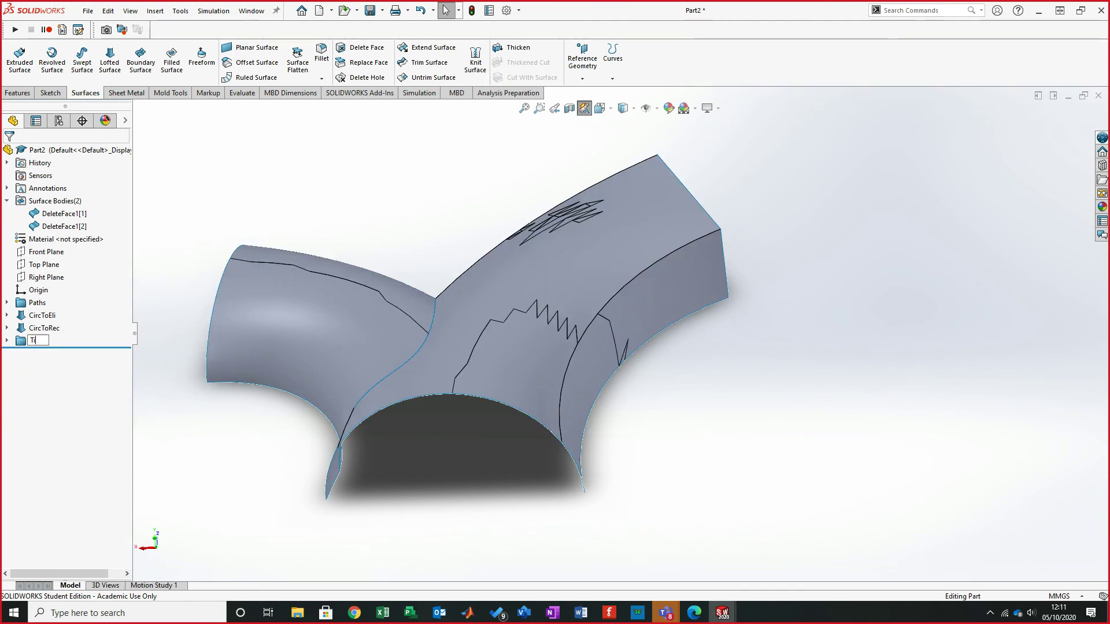
pyautogui.write('dy')
pyautogui.press('Return')
pyautogui.click(7, 341)
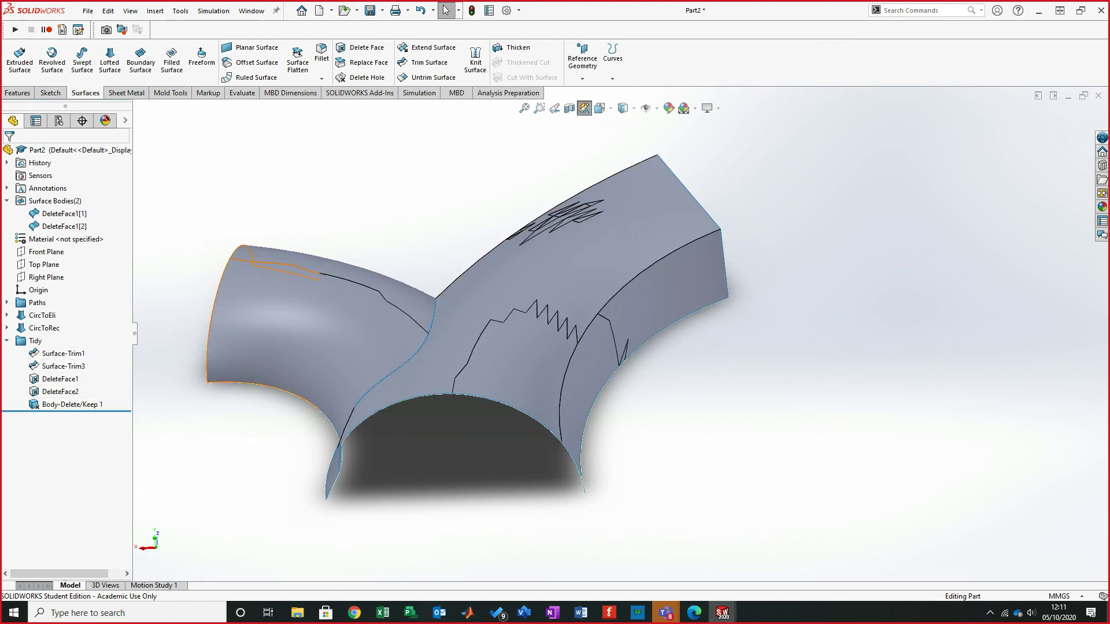
pyautogui.click(6, 341)
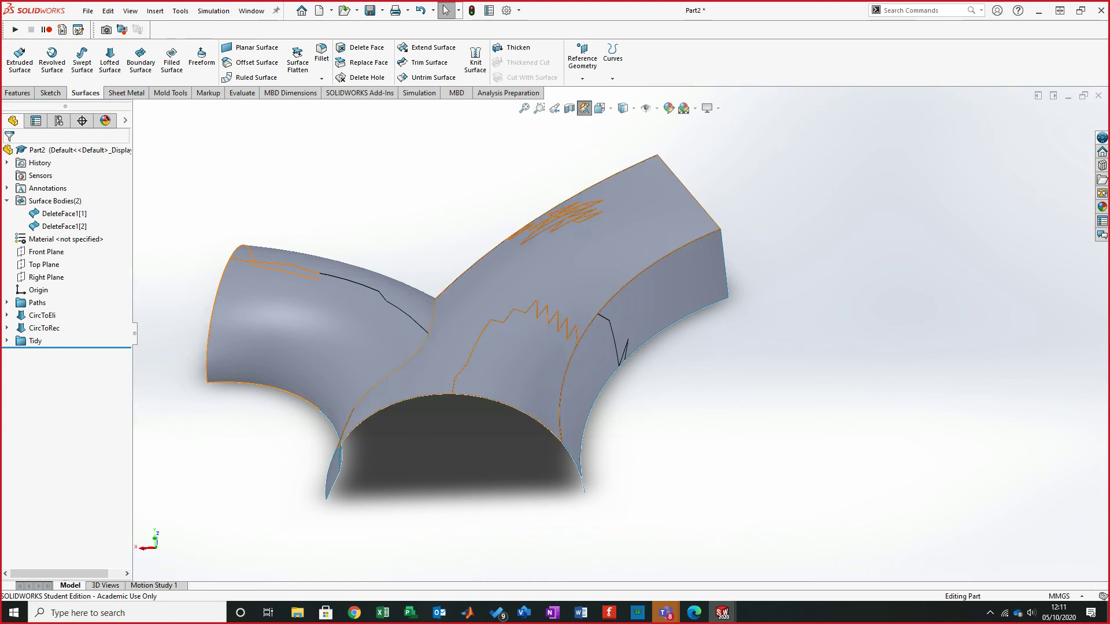
# - Knit the rectangular and elliptical branch surfaces into one body with Merge entities enabled
pyautogui.moveTo(460, 298); pyautogui.dragTo(525, 355, button='middle')
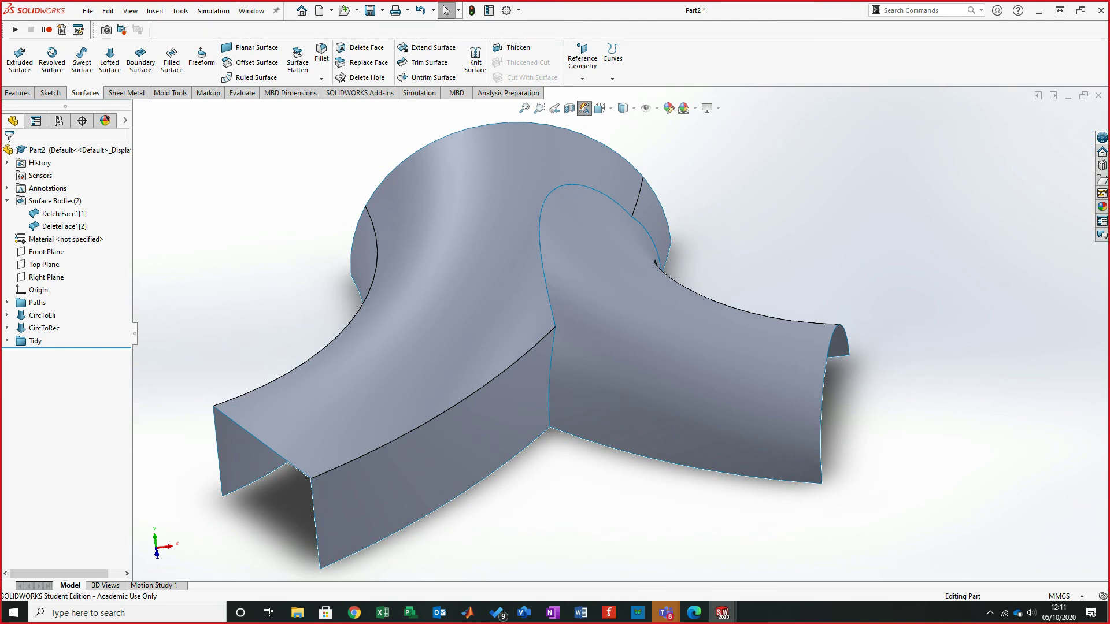
pyautogui.moveTo(497, 330)
pyautogui.mouseDown(button='middle')
pyautogui.moveTo(577, 370)
pyautogui.moveTo(504, 335)
pyautogui.mouseUp(button='middle')
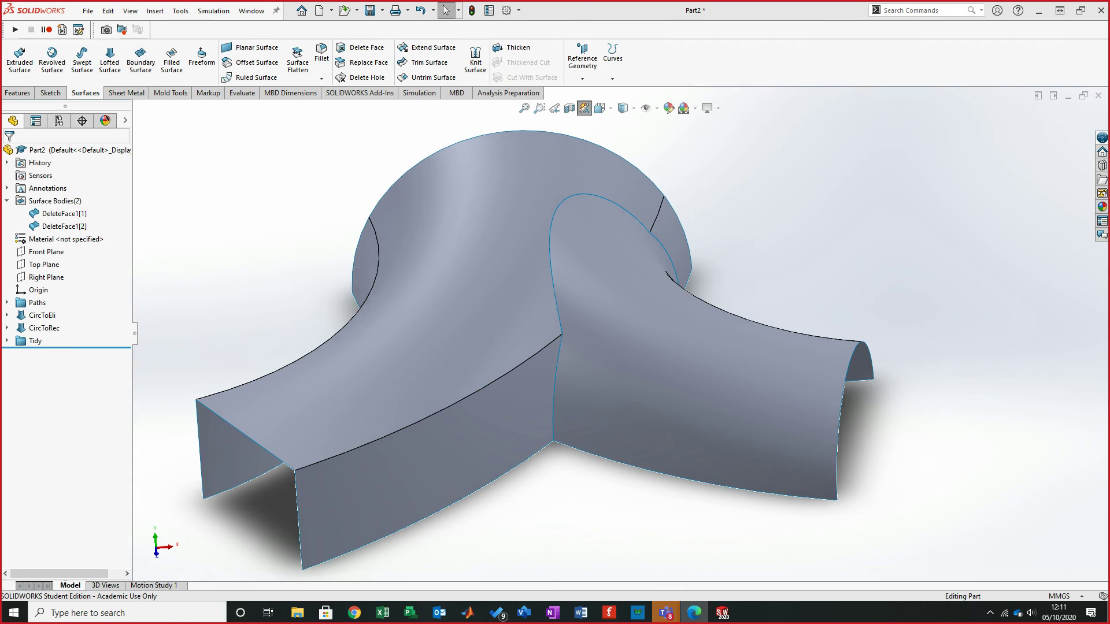
pyautogui.click(475, 62)
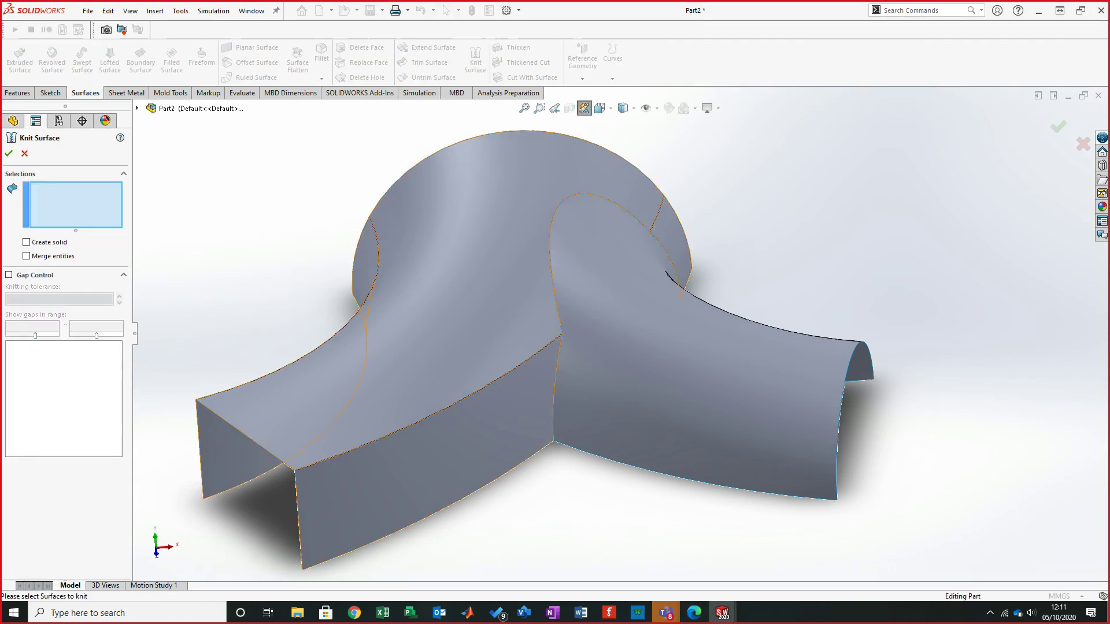
pyautogui.click(491, 346)
pyautogui.click(636, 370)
pyautogui.click(26, 256)
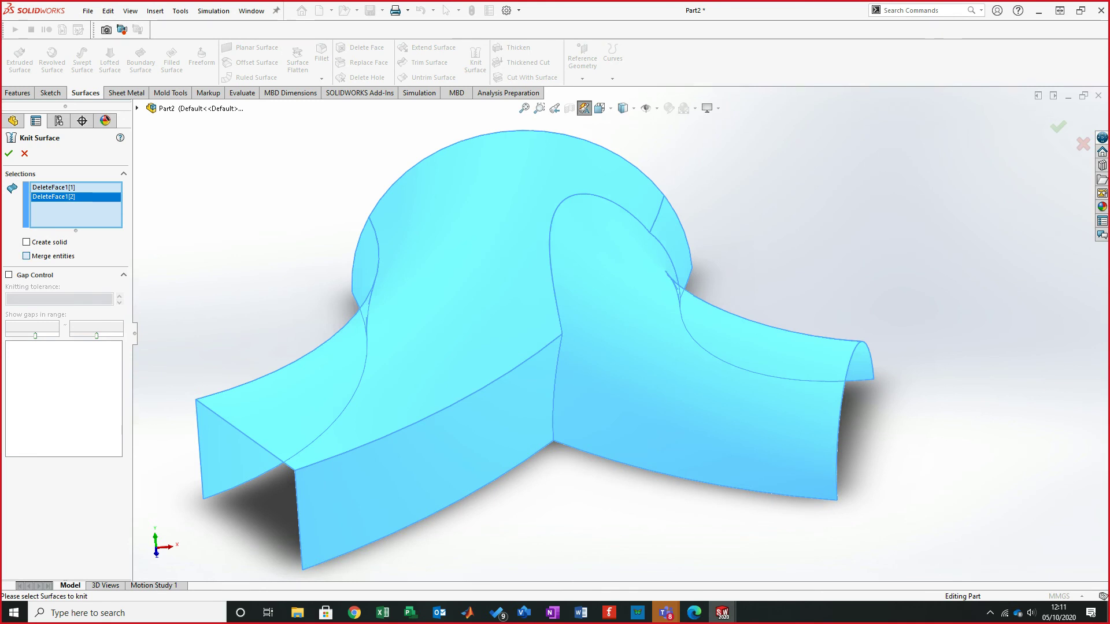
pyautogui.click(9, 153)
pyautogui.moveTo(532, 339); pyautogui.dragTo(499, 321, button='middle')
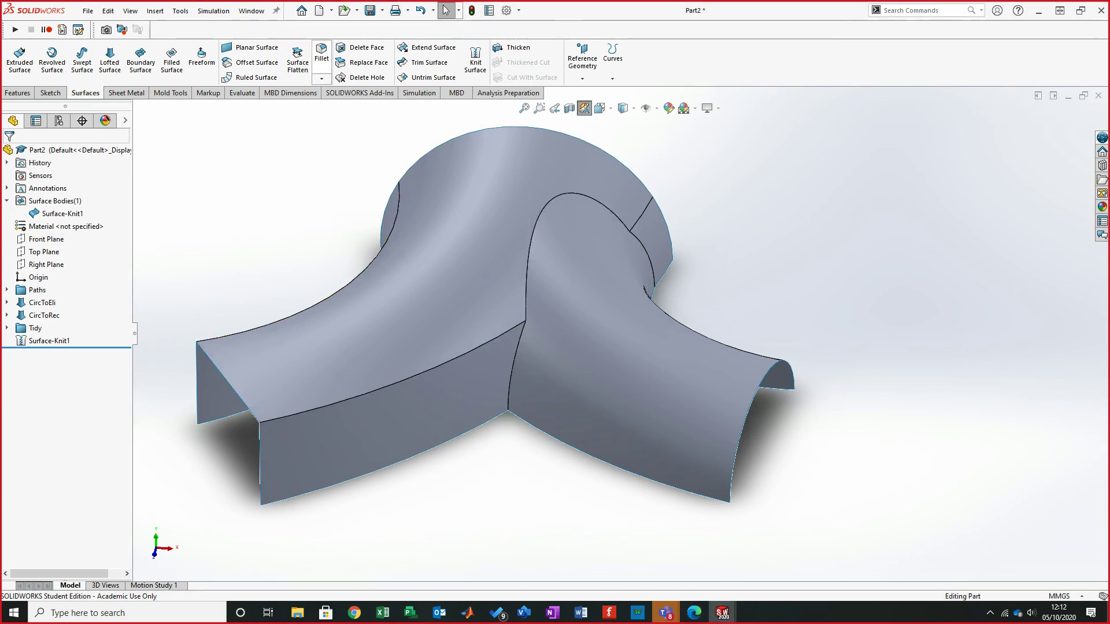
# - Fillet the two long upper edges of the rectangular branch with a symmetric 25 mm radius
pyautogui.click(322, 55)
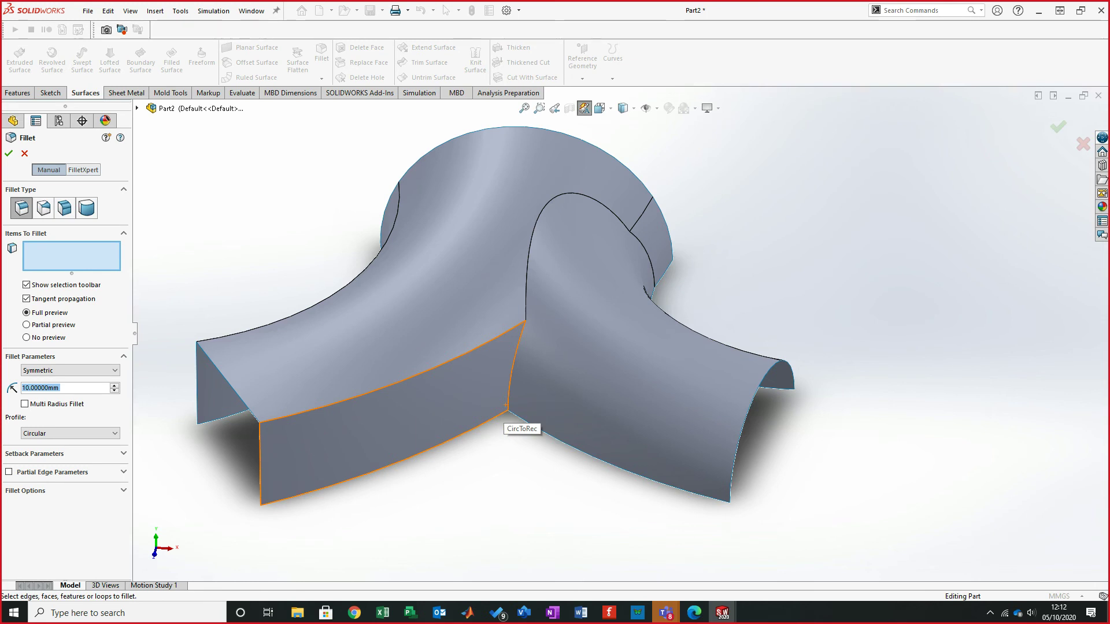
pyautogui.write('55')
pyautogui.press('Return')
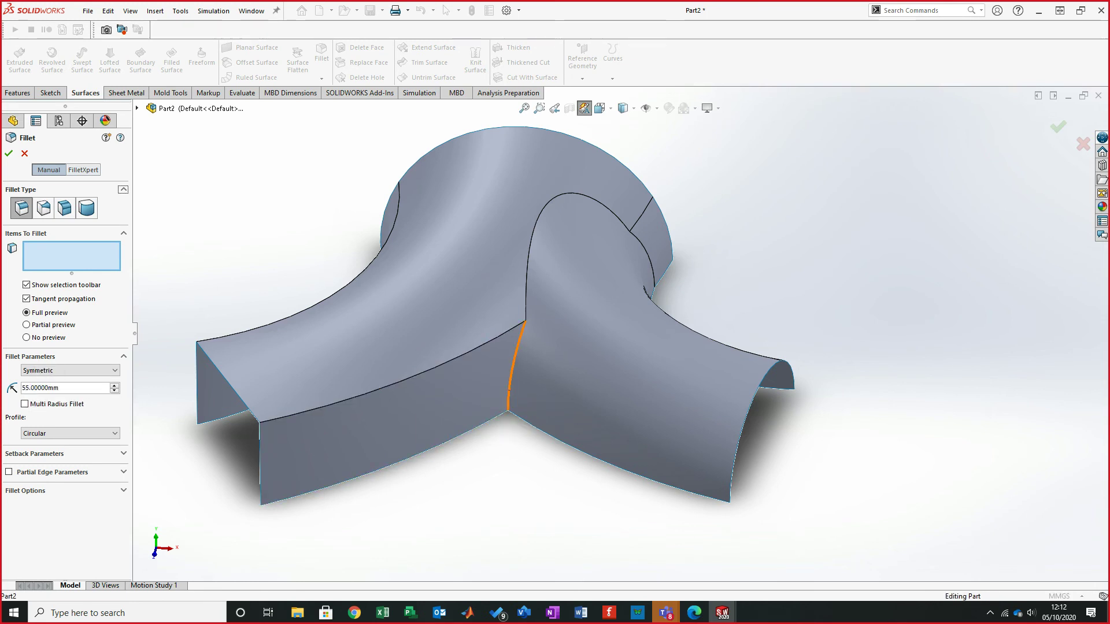
pyautogui.click(510, 382)
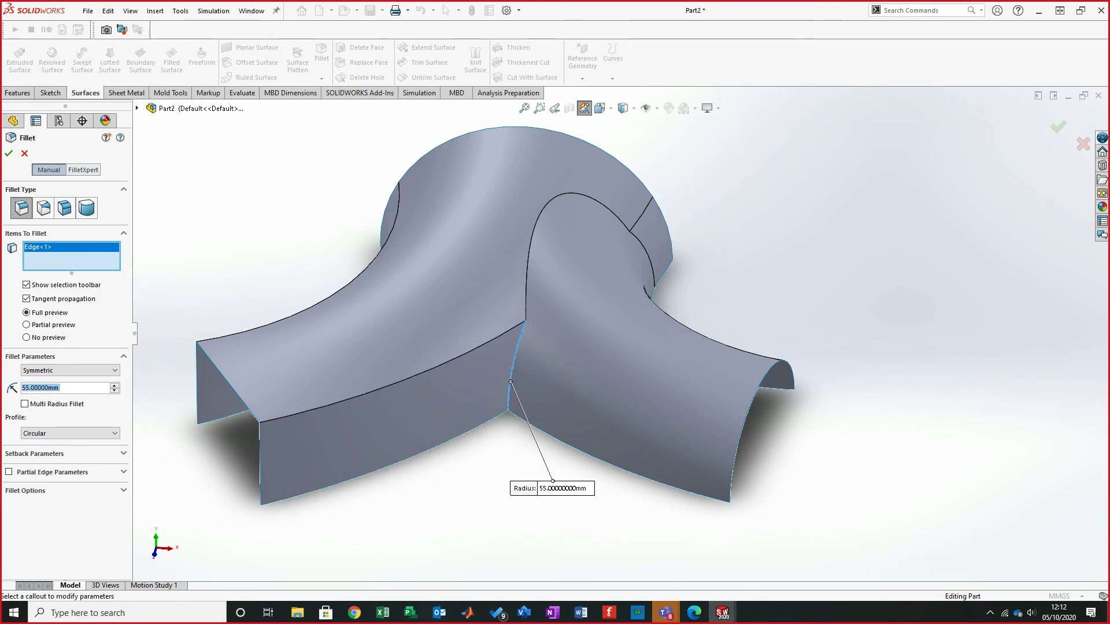
pyautogui.click(512, 368)
pyautogui.click(270, 323)
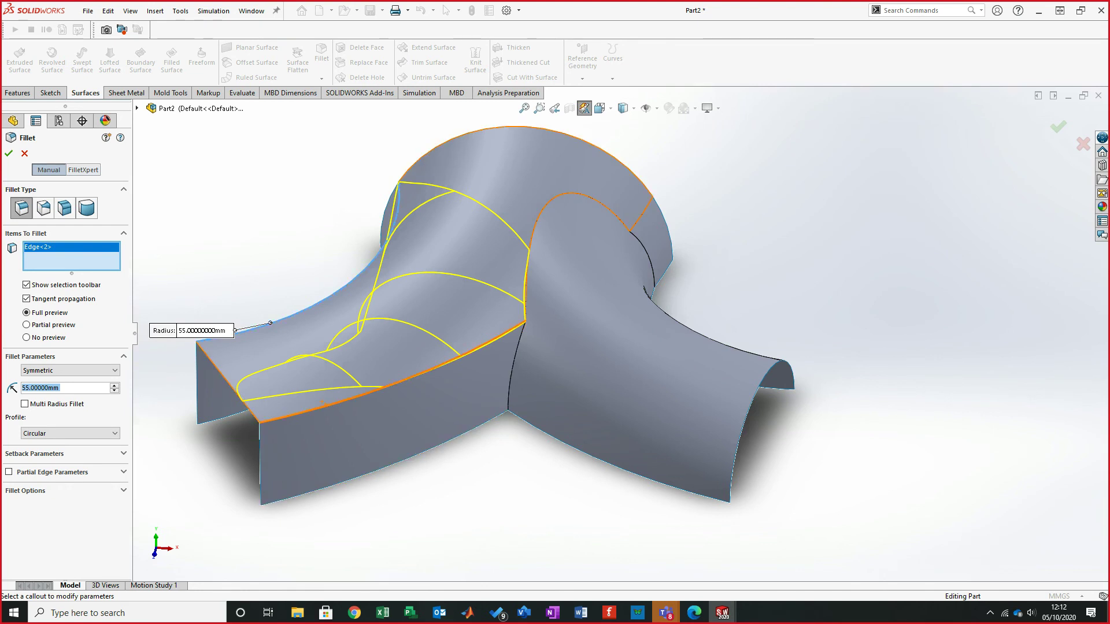
pyautogui.click(327, 406)
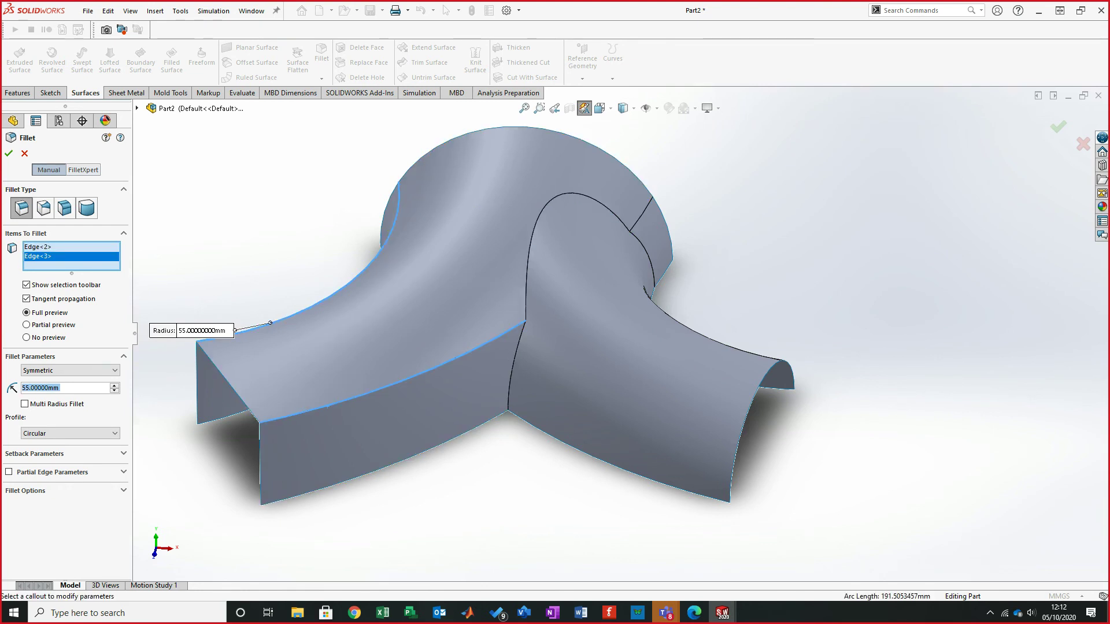
pyautogui.write('25')
pyautogui.press('Return')
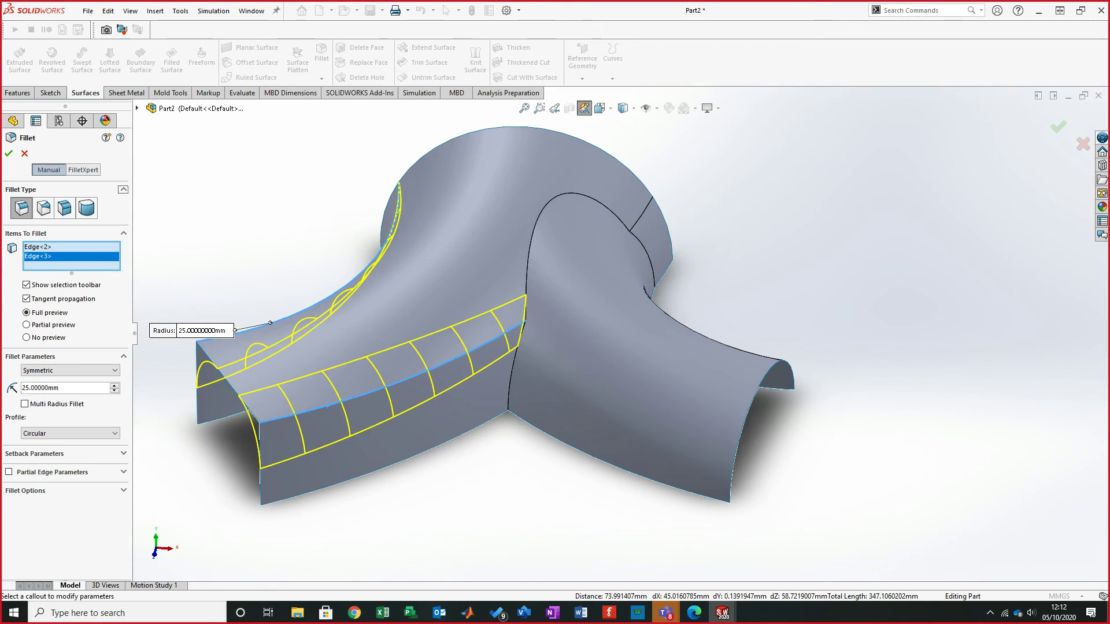
pyautogui.press('Return')
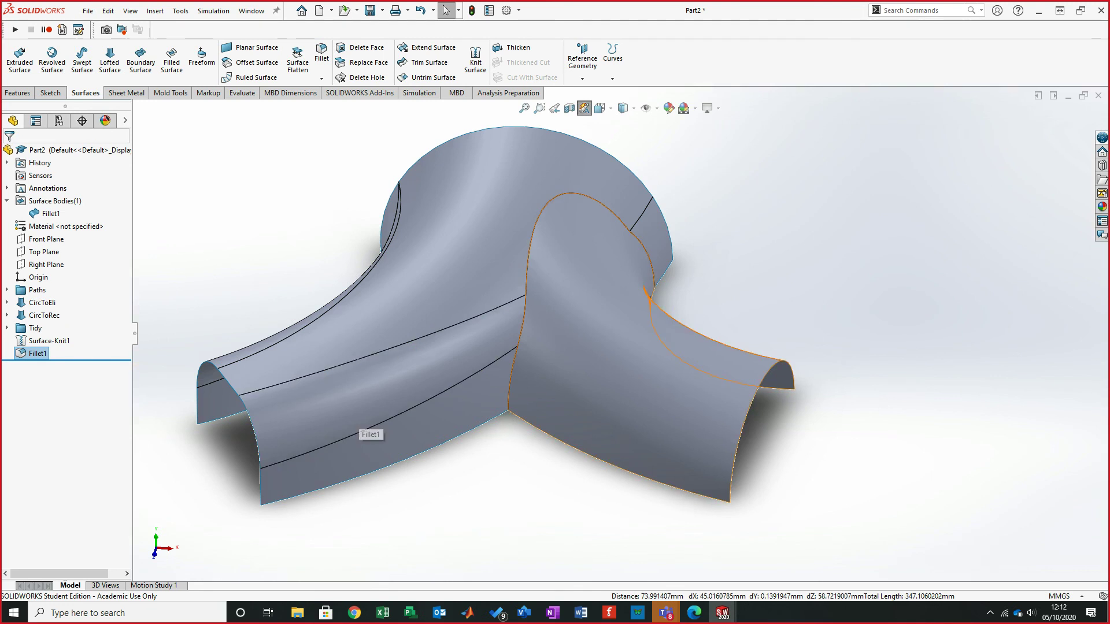
pyautogui.press('Escape')
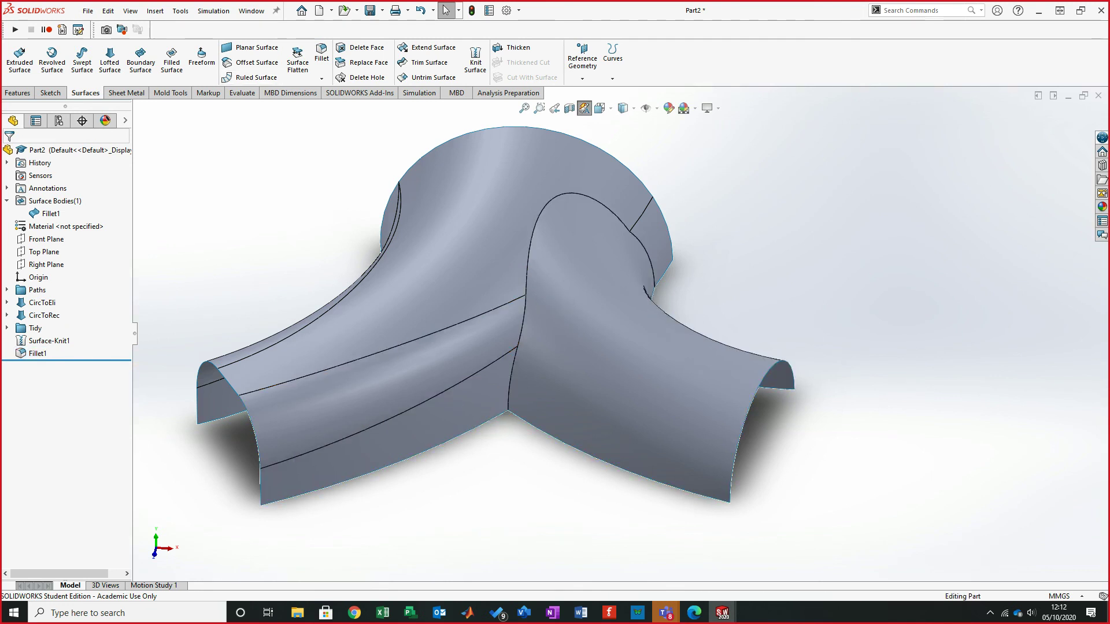
# - Fillet the junction edge between the rectangular and elliptical branches with a symmetric 55 mm radius
pyautogui.click(321, 52)
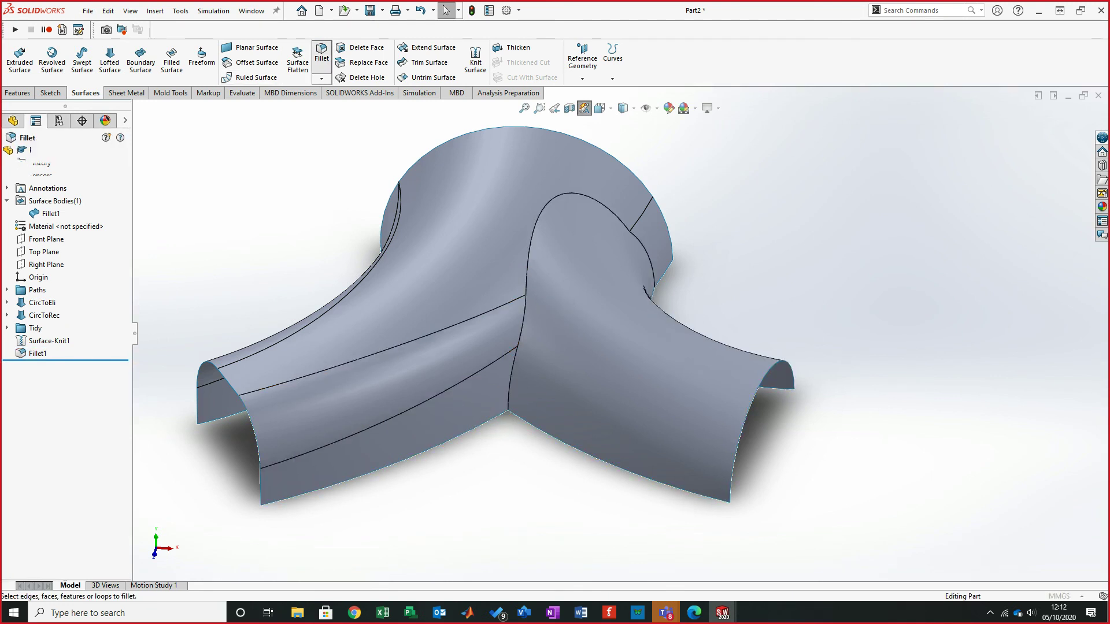
pyautogui.click(511, 372)
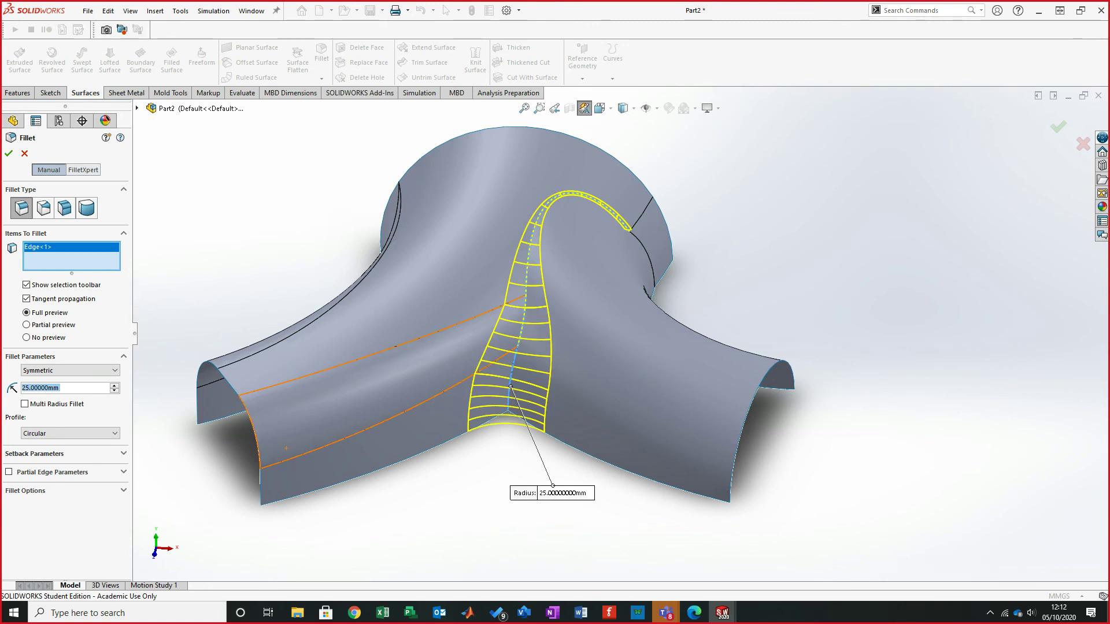
pyautogui.write('55')
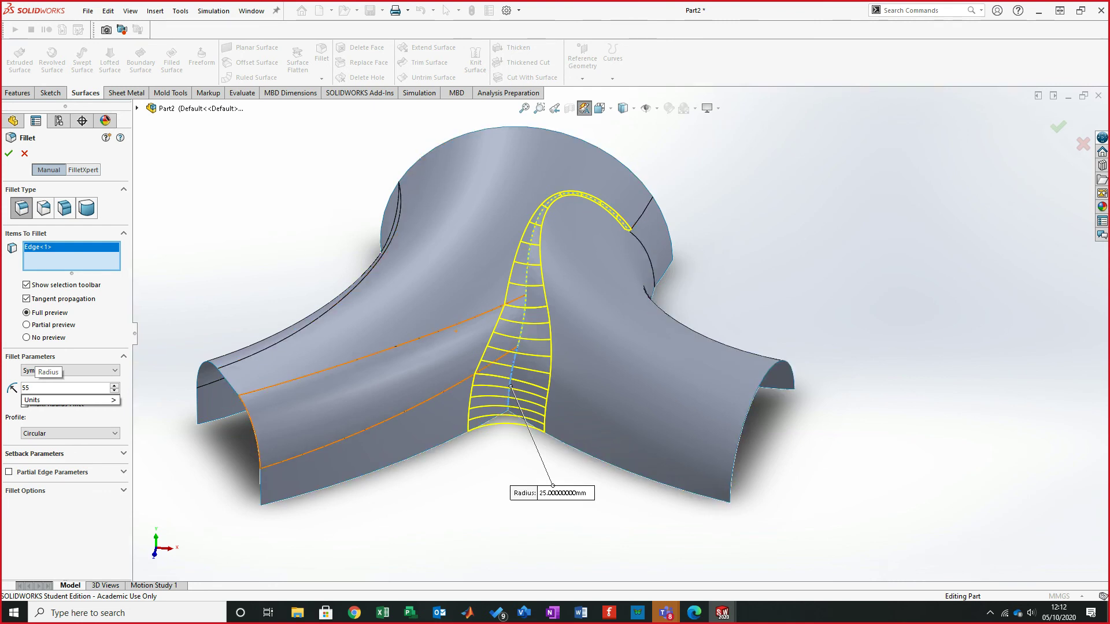
pyautogui.press('Return')
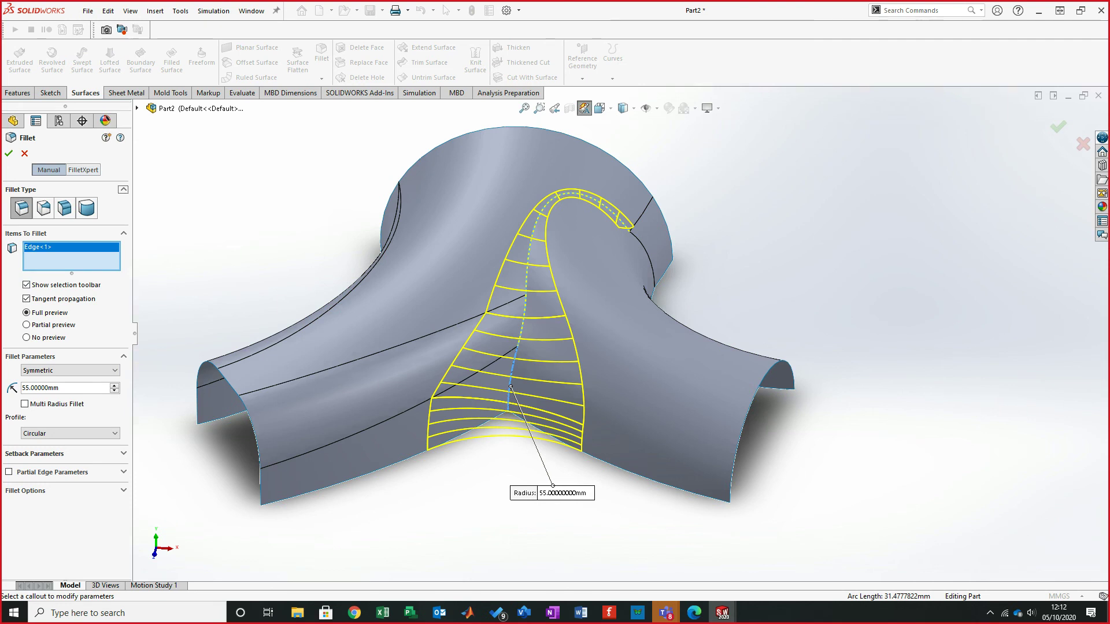
pyautogui.click(8, 153)
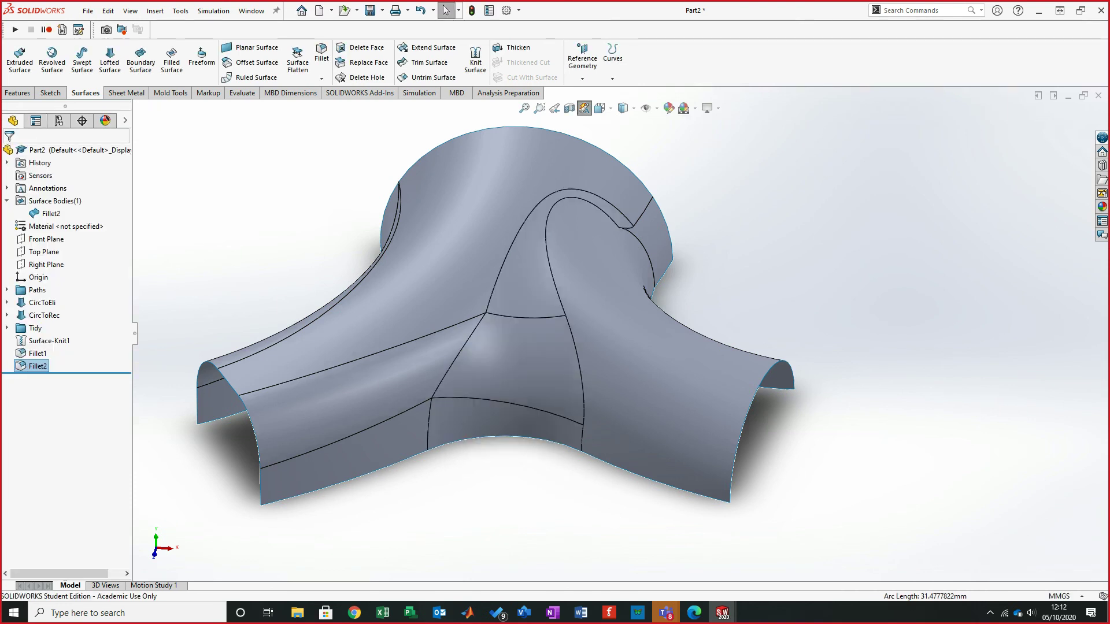
pyautogui.moveTo(480, 353); pyautogui.dragTo(493, 292, button='middle')
pyautogui.scroll(2, 604, 325)
pyautogui.scroll(-4, 595, 327)
pyautogui.scroll(1, 493, 300)
pyautogui.click(664, 612)
pyautogui.click(632, 540)
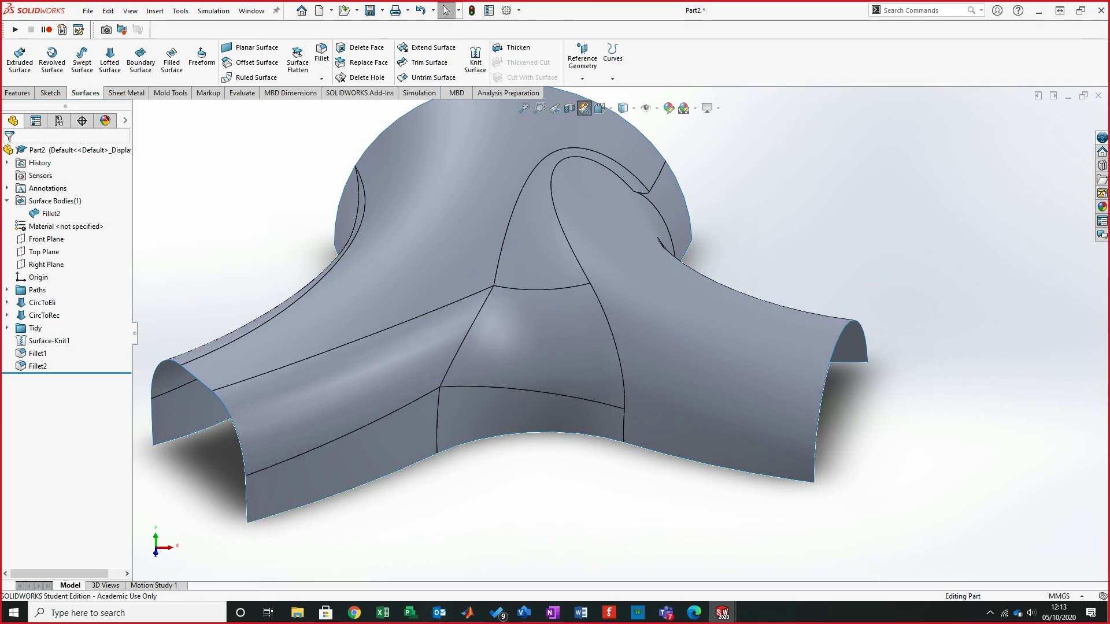
# - Create a reference plane offset 100 mm above the Top Plane
pyautogui.scroll(1, 647, 306)
pyautogui.moveTo(647, 306); pyautogui.dragTo(501, 337, button='middle')
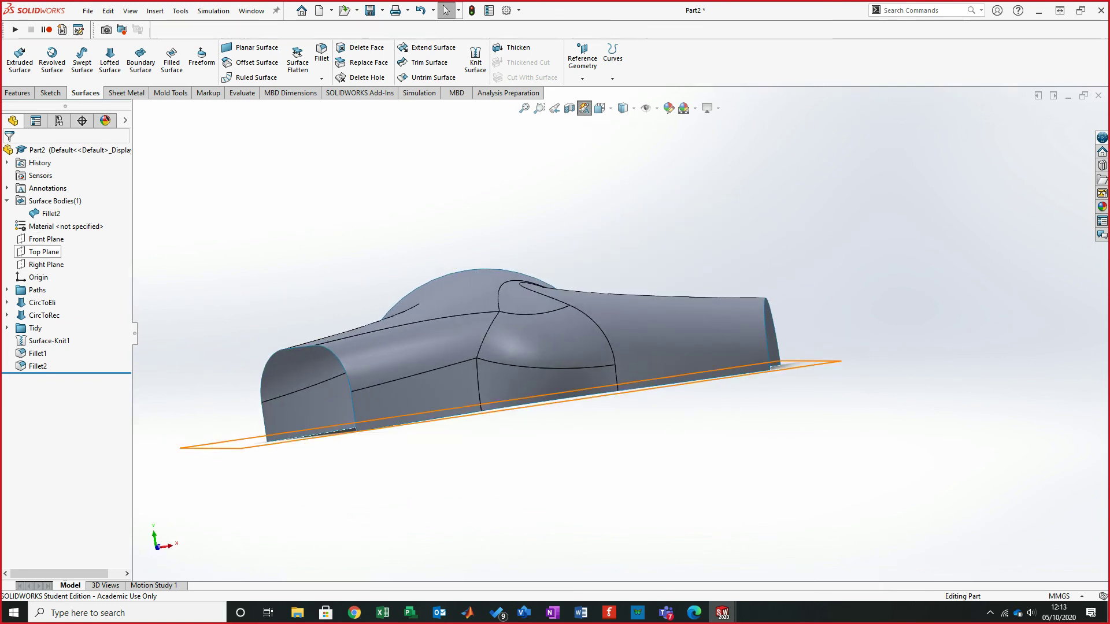
pyautogui.click(44, 252)
pyautogui.click(102, 233)
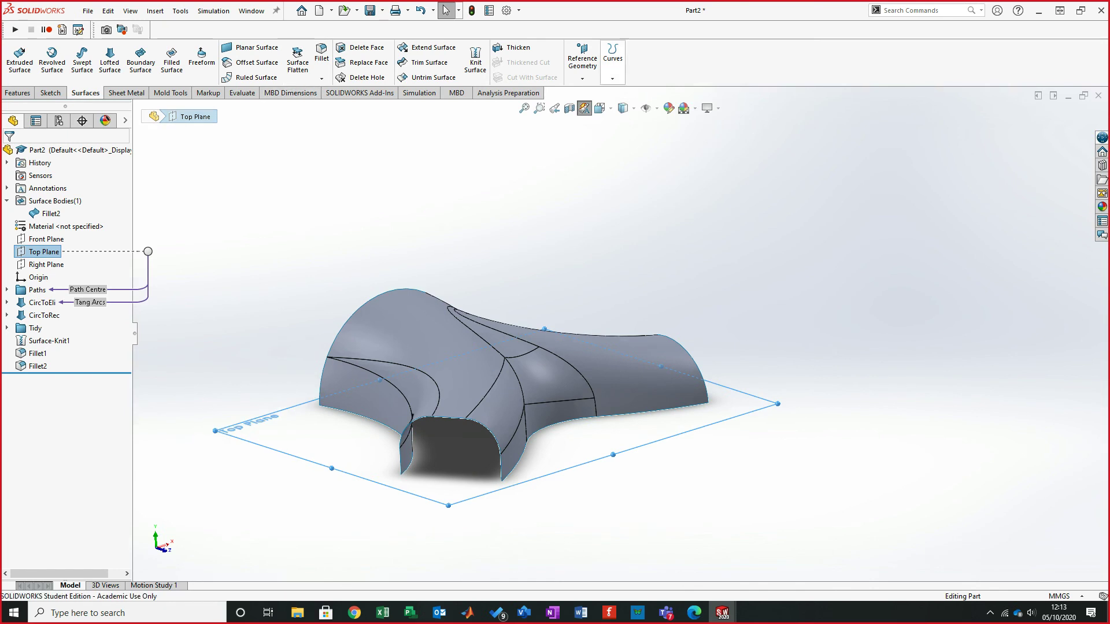
pyautogui.click(582, 63)
pyautogui.click(596, 93)
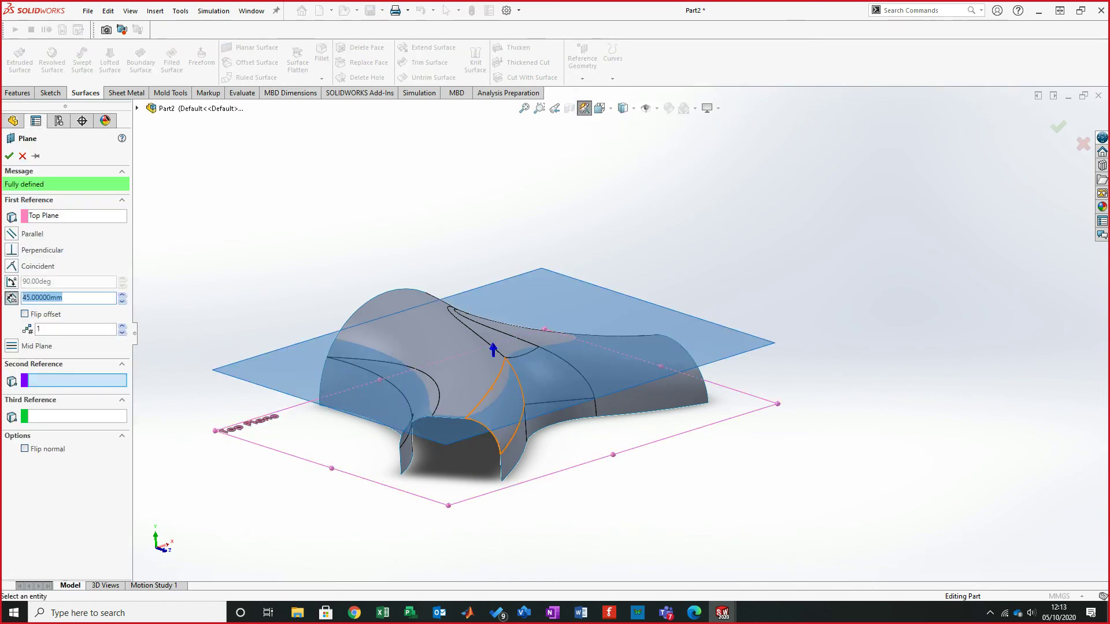
pyautogui.write('100')
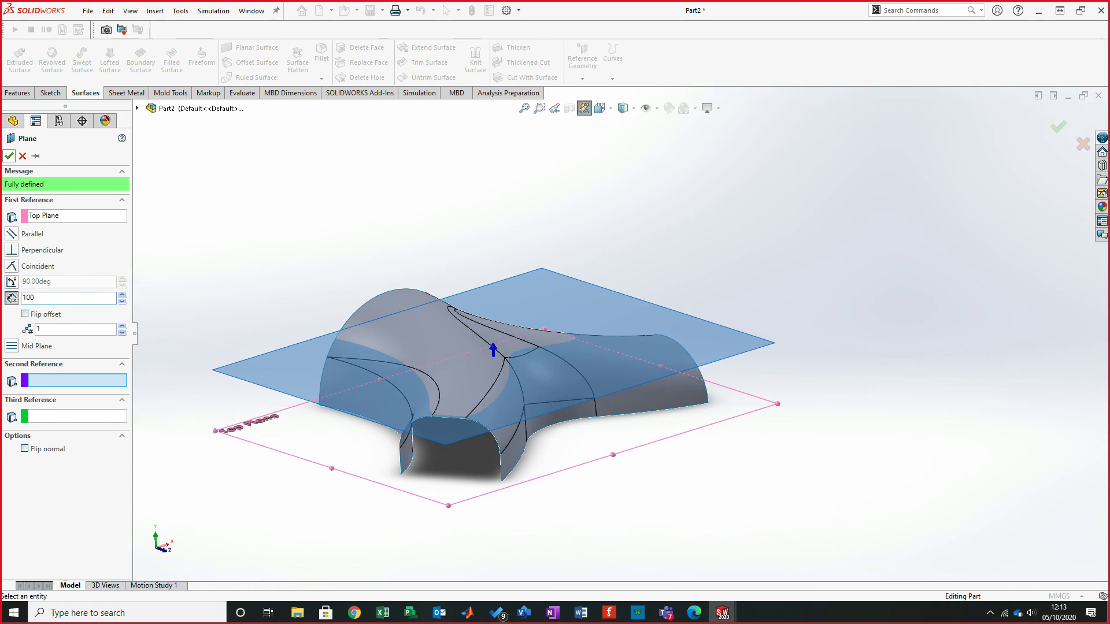
pyautogui.click(9, 155)
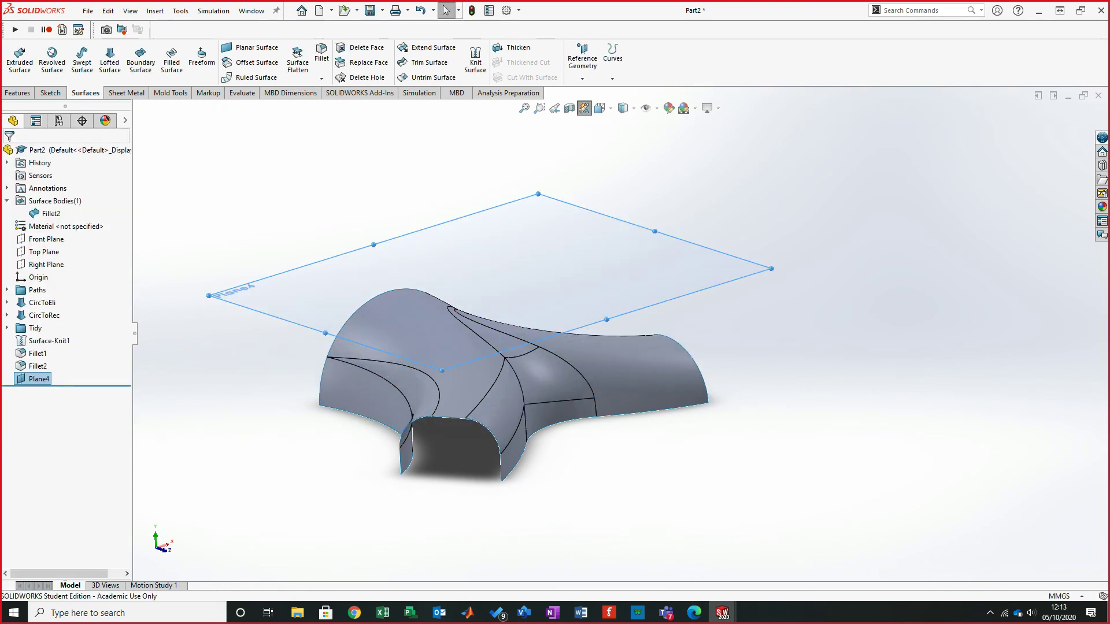
pyautogui.moveTo(346, 362); pyautogui.dragTo(248, 382, button='middle')
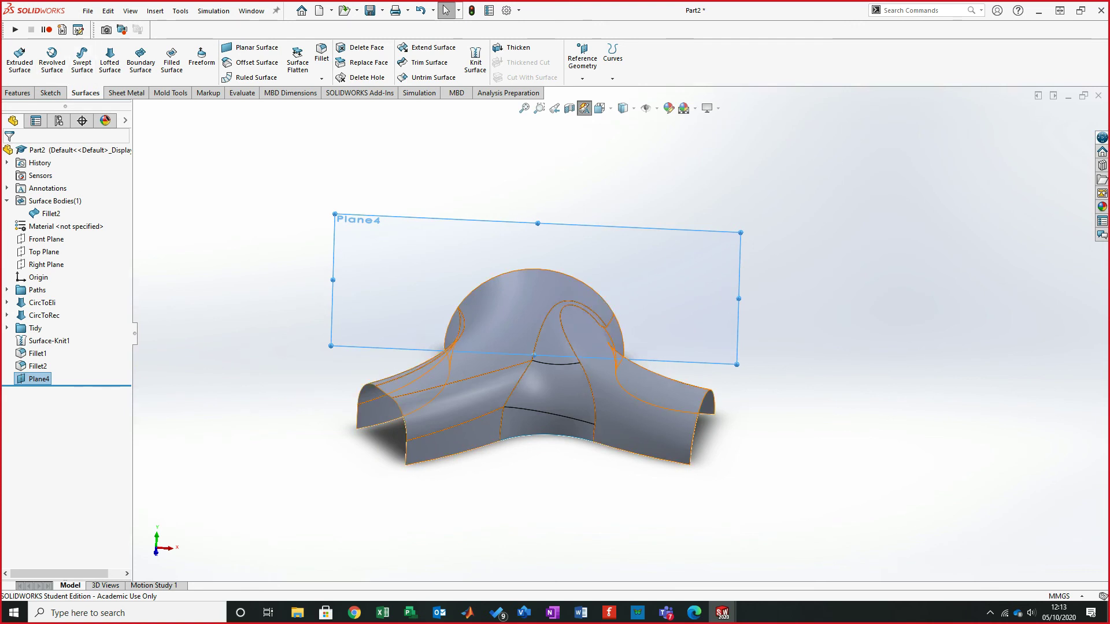
pyautogui.press('Escape')
pyautogui.click(37, 353)
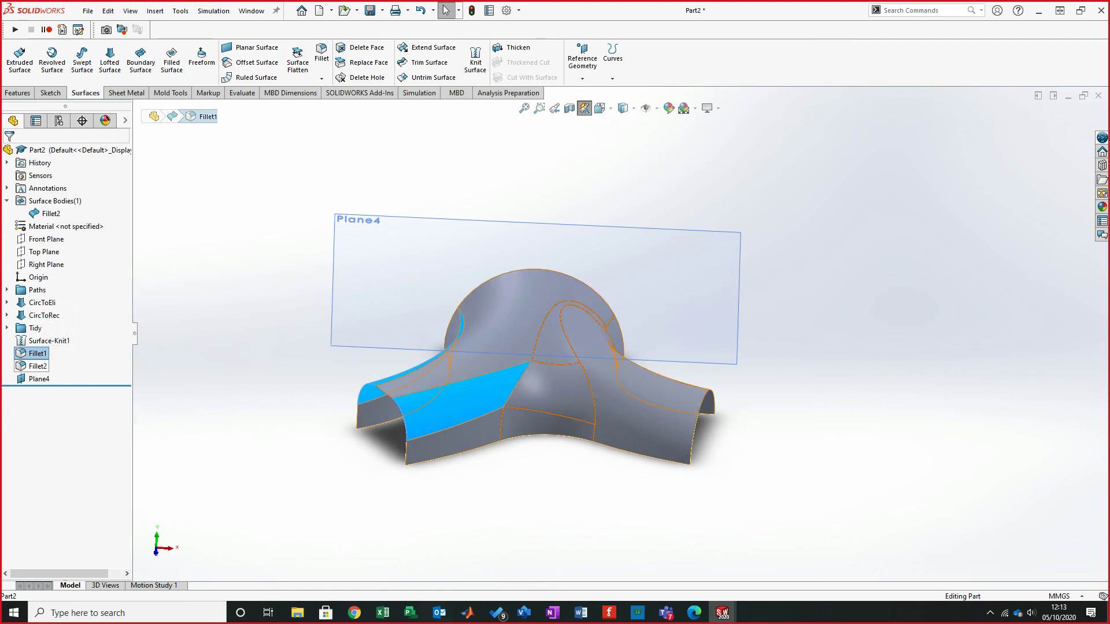
pyautogui.keyDown('ctrl'); pyautogui.click(37, 366); pyautogui.keyUp('ctrl')
pyautogui.rightClick(38, 367)
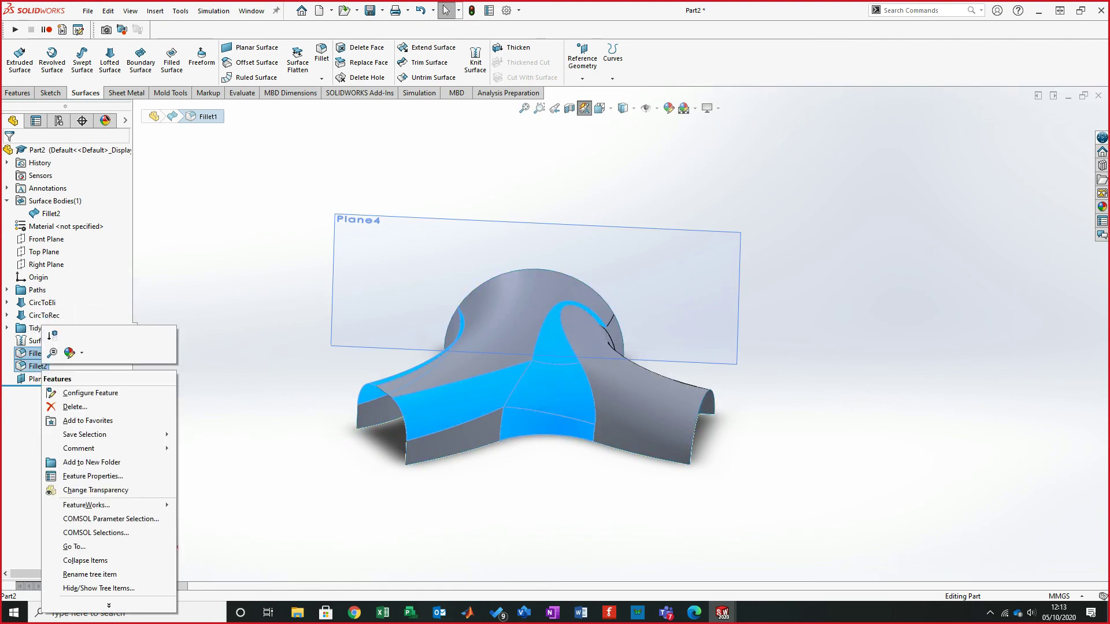
pyautogui.press('Escape')
pyautogui.press('Escape')
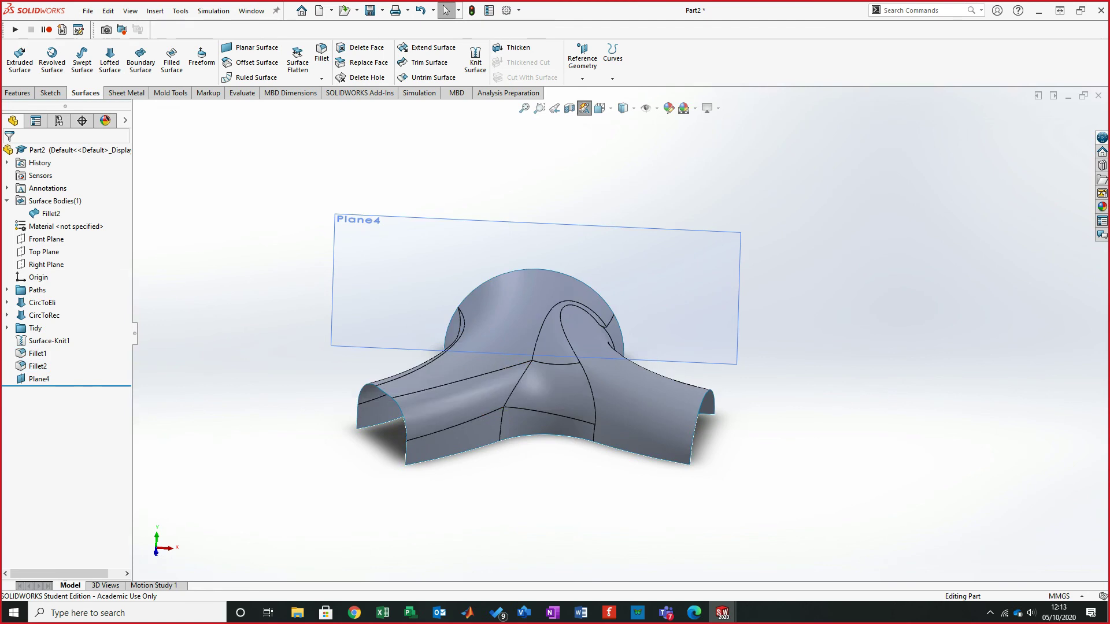
# - Rename the Fillet1 feature on the rectangular branch's upper edges to MBFRec
pyautogui.click(37, 353)
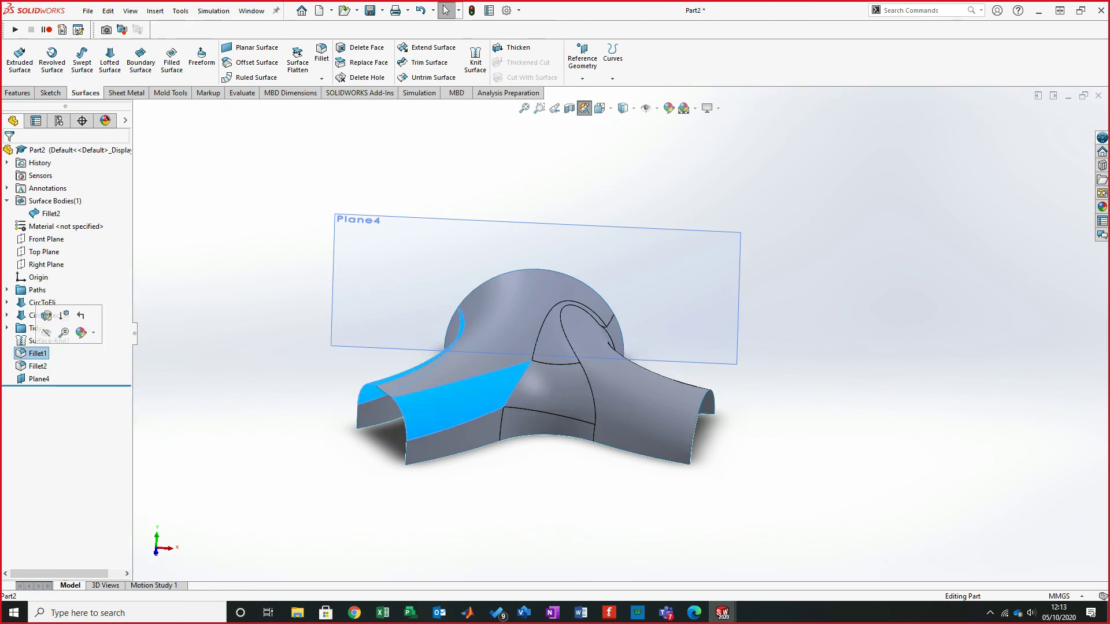
pyautogui.press('F2')
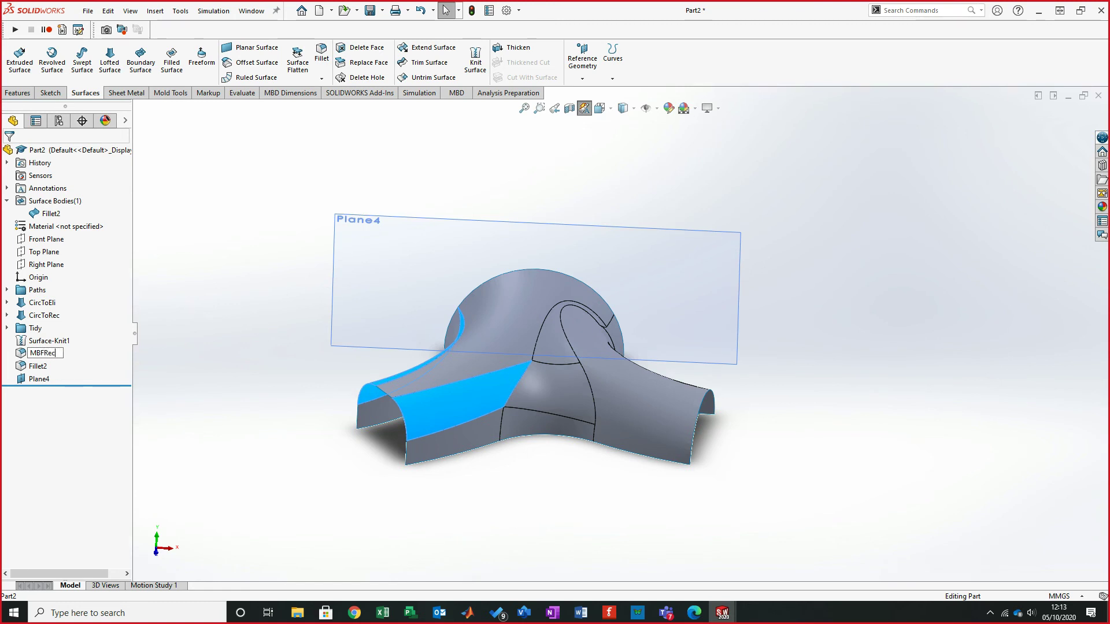
pyautogui.press('Return')
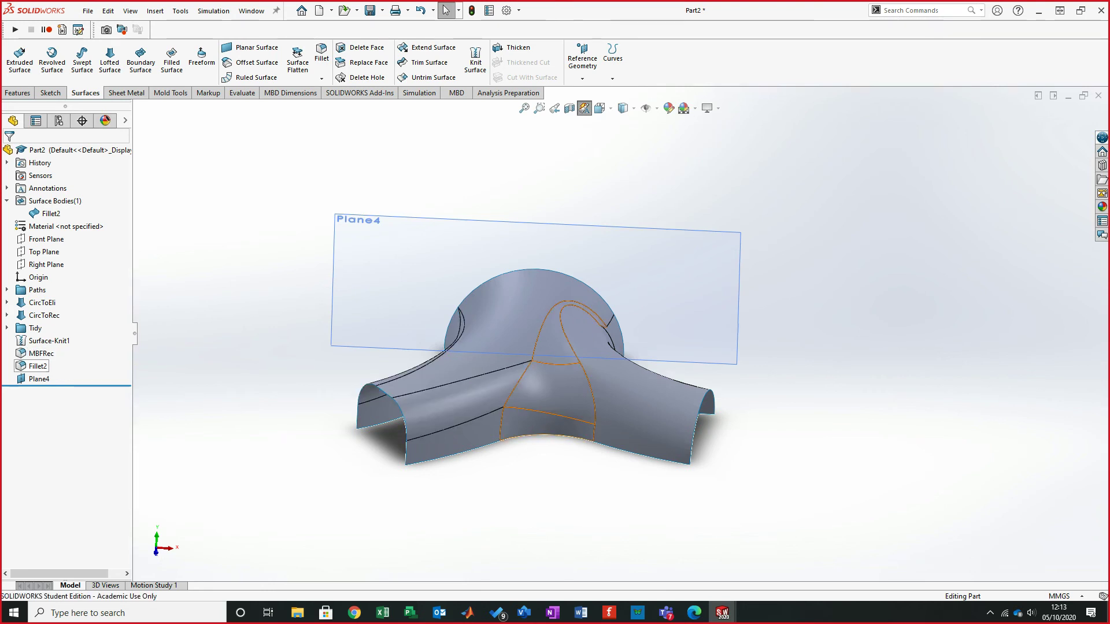
# - Rename the Fillet2 feature at the junction of the two branches to MBFElipRec
pyautogui.click(37, 365)
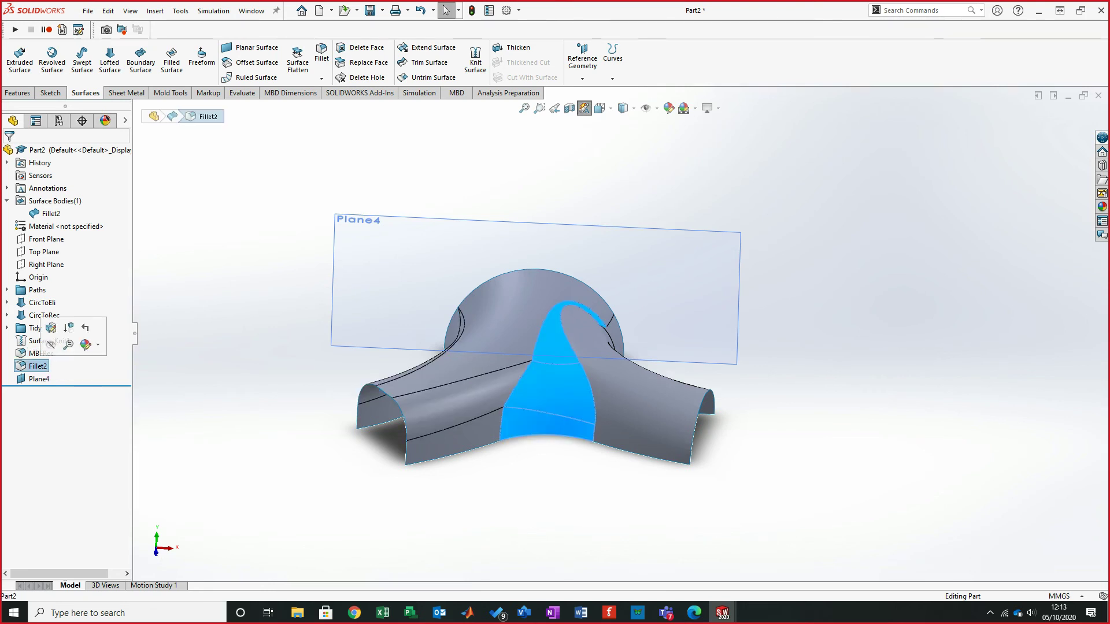
pyautogui.rightClick(36, 365)
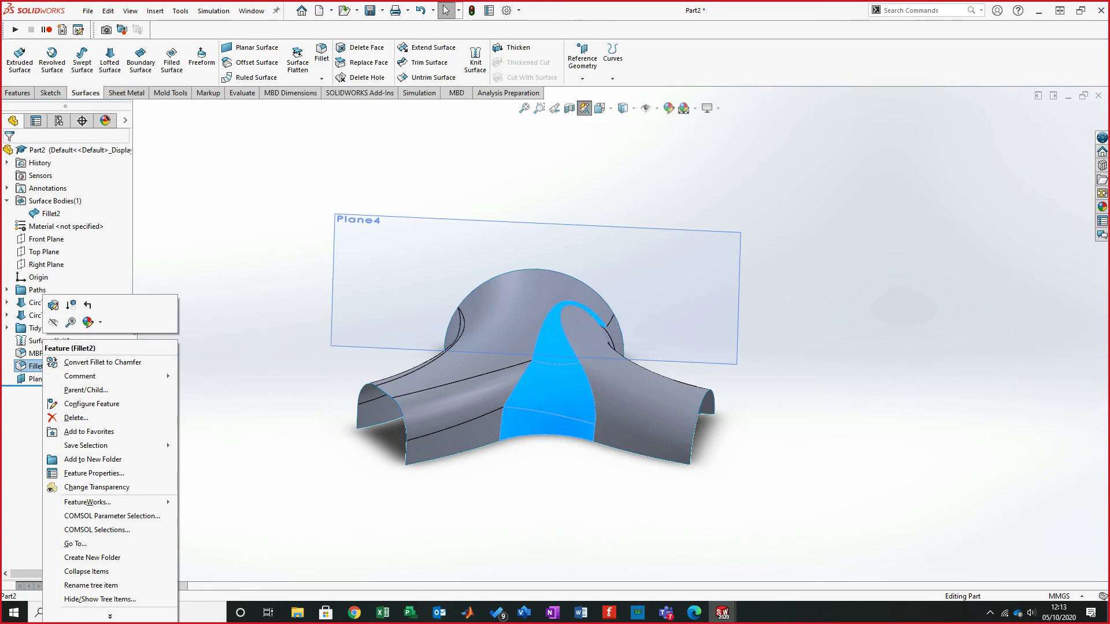
pyautogui.press('Escape')
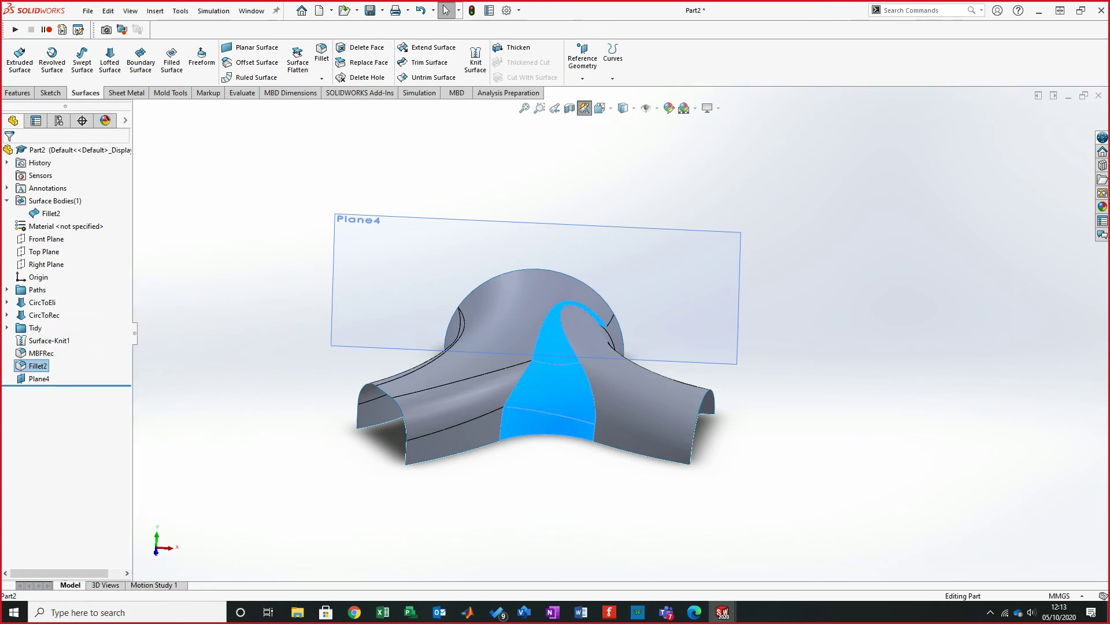
pyautogui.click(38, 366)
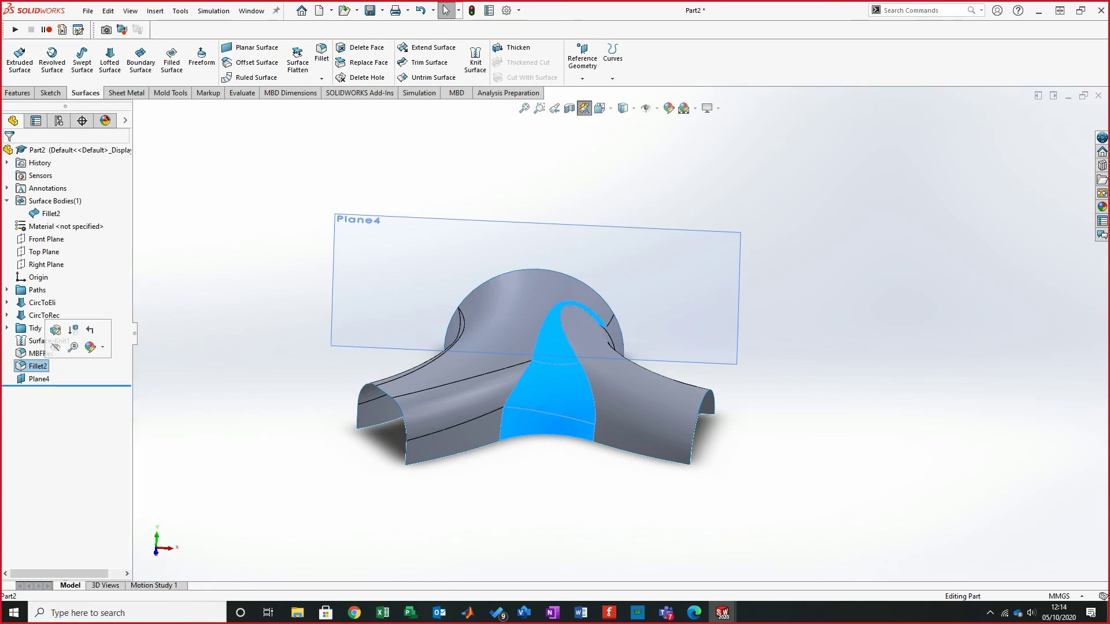
pyautogui.write('MBFEL')
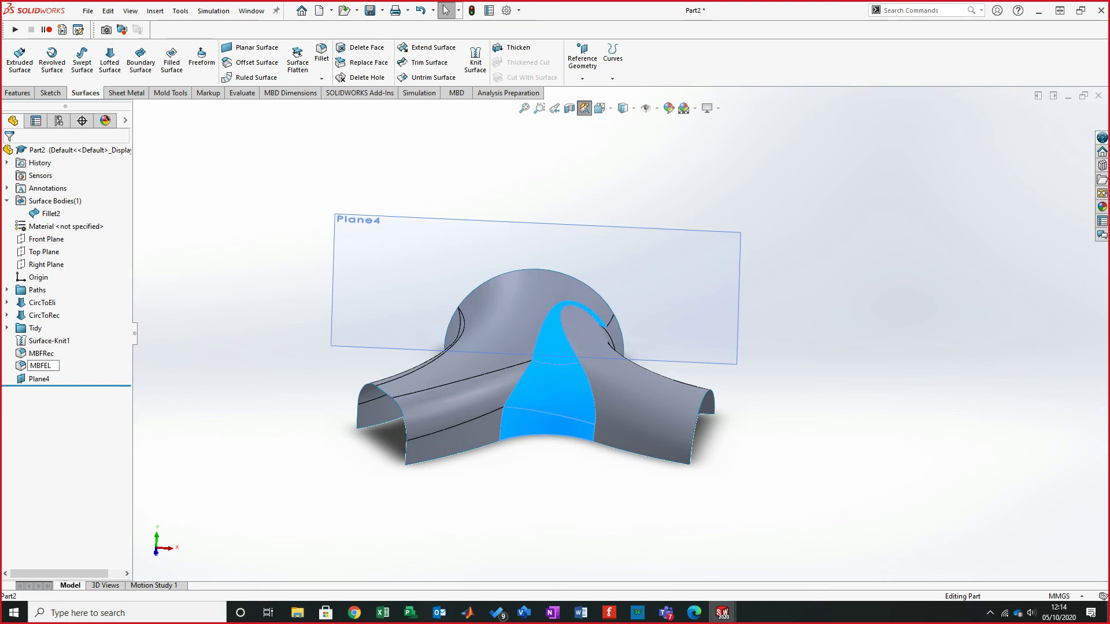
pyautogui.write('E')
pyautogui.press('Return')
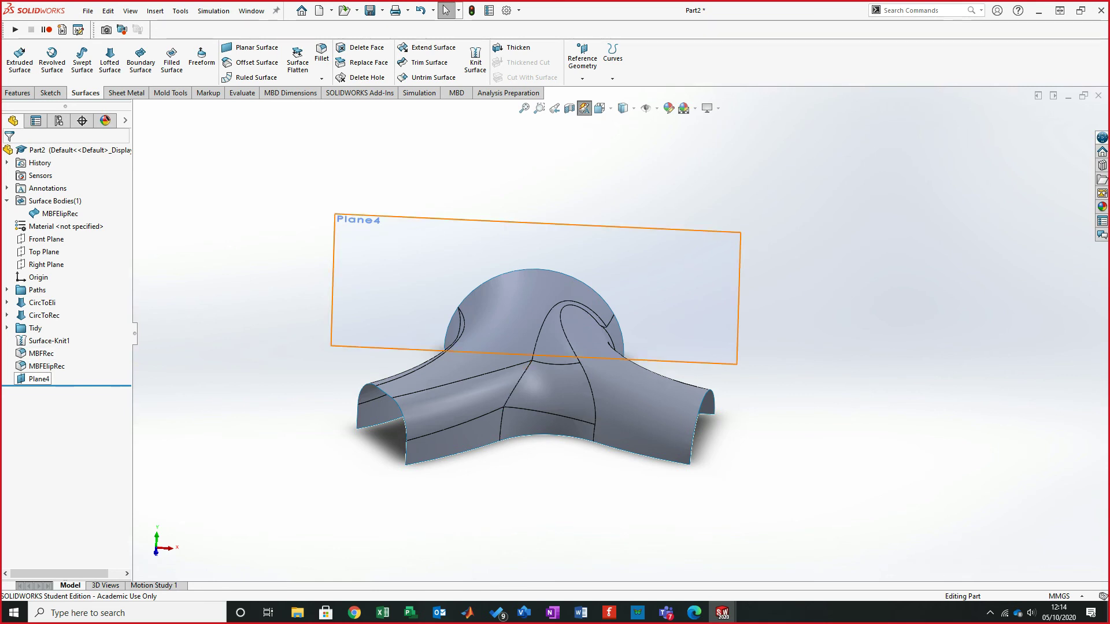
# - Rename the offset reference plane above the surface to Flute Plane
pyautogui.click(38, 379)
pyautogui.press('F2')
pyautogui.write('Flute')
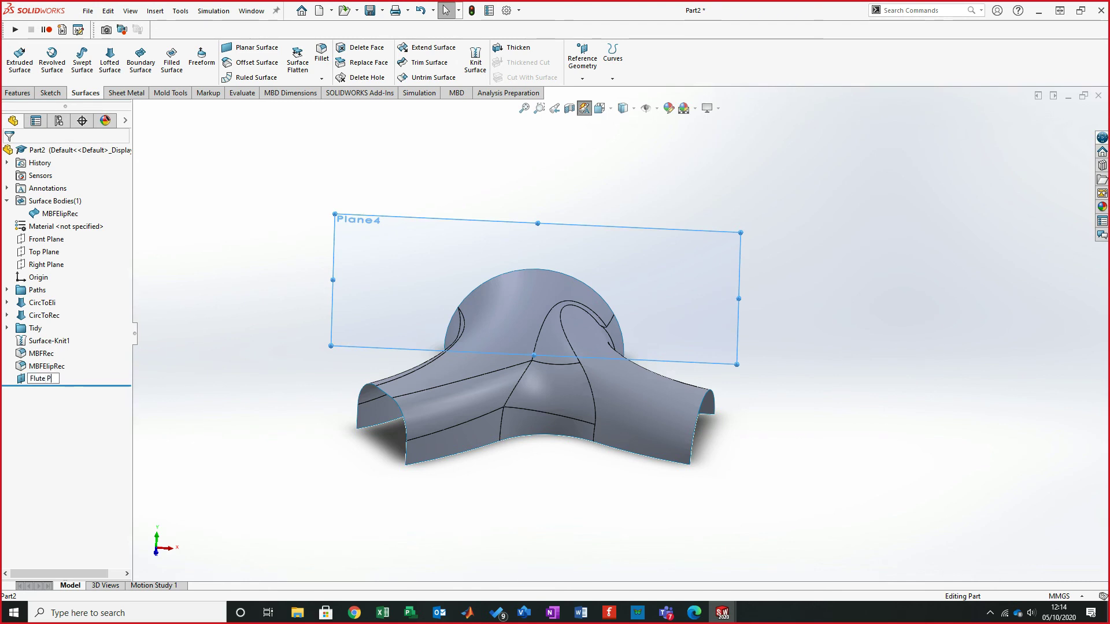
pyautogui.press('Return')
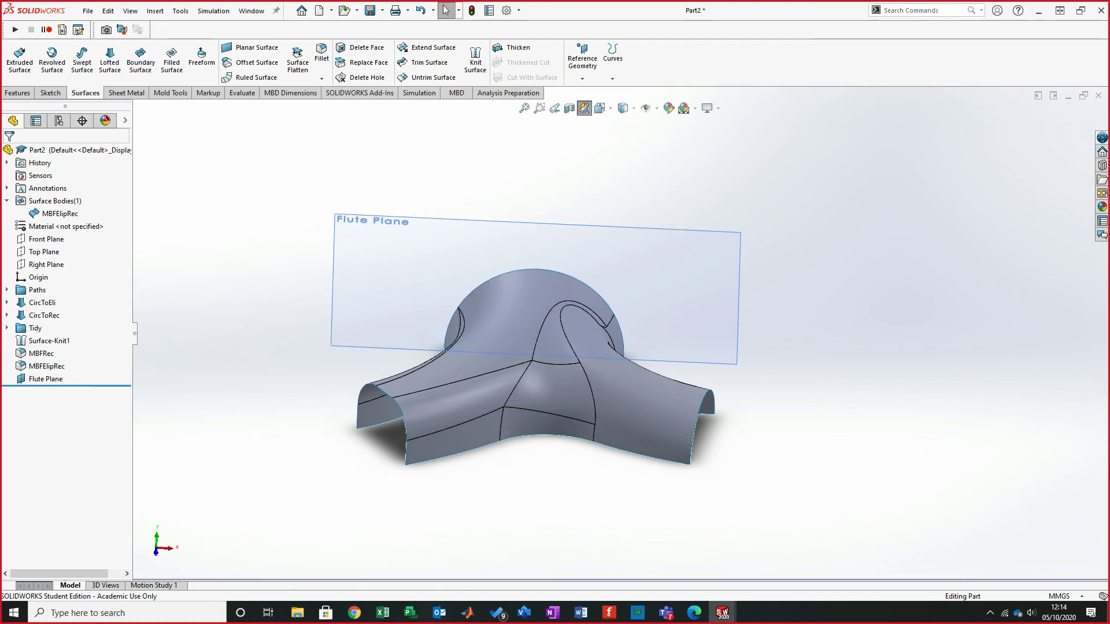
# - Start a sketch on the Flute Plane and draw a vertical construction centerline about 201 mm long from the model's upper edge through the origin
pyautogui.click(49, 93)
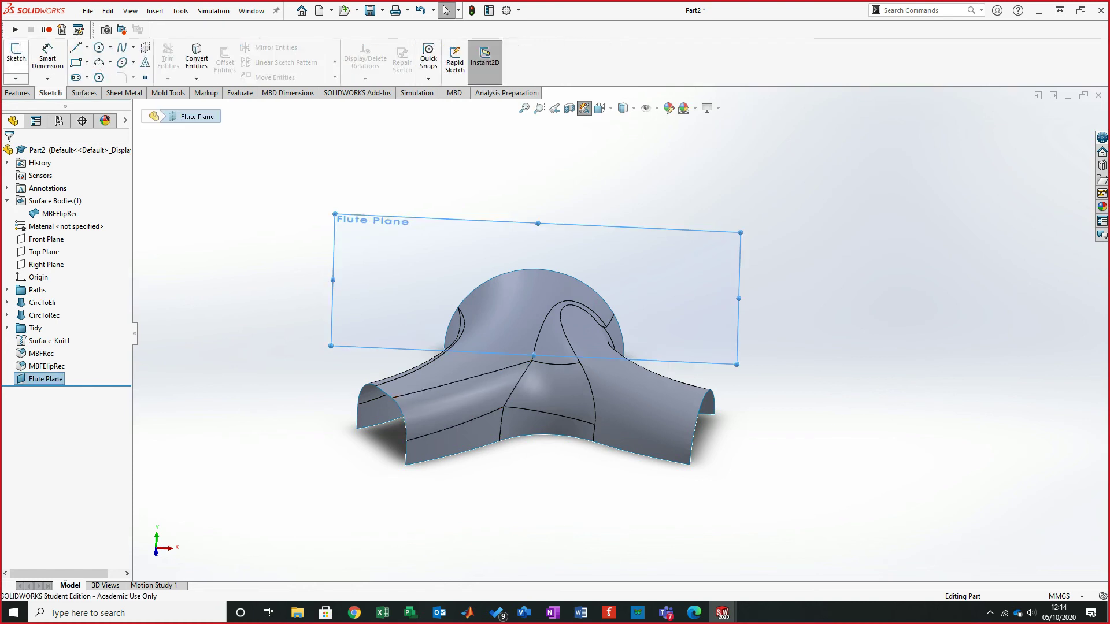
pyautogui.click(15, 58)
pyautogui.hotkey('ctrl', '8')
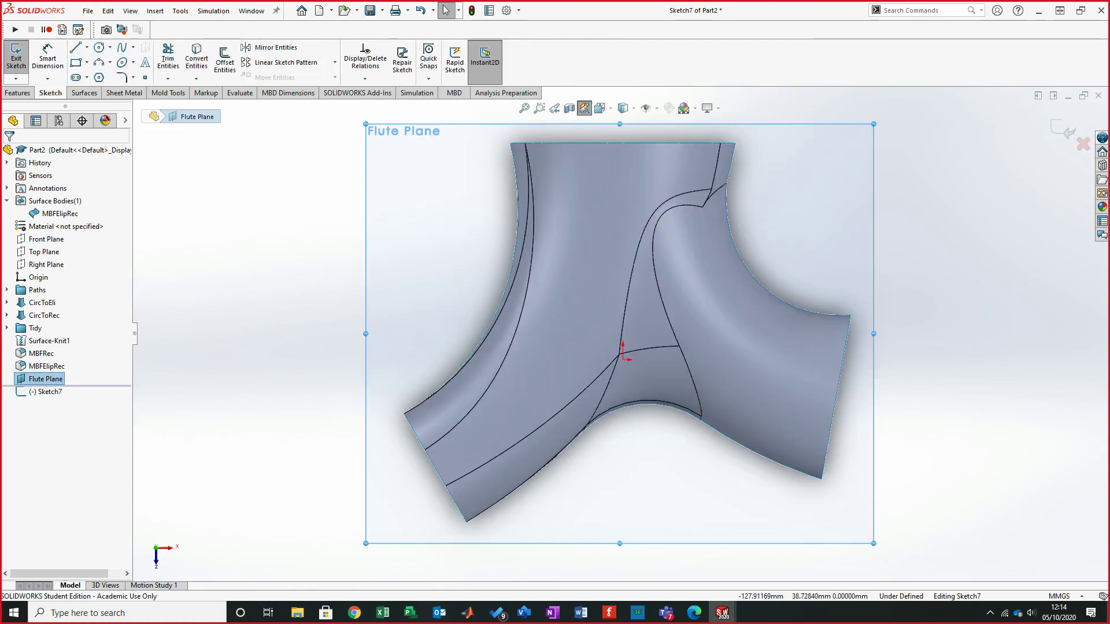
pyautogui.scroll(3, 821, 323)
pyautogui.scroll(-3, 806, 298)
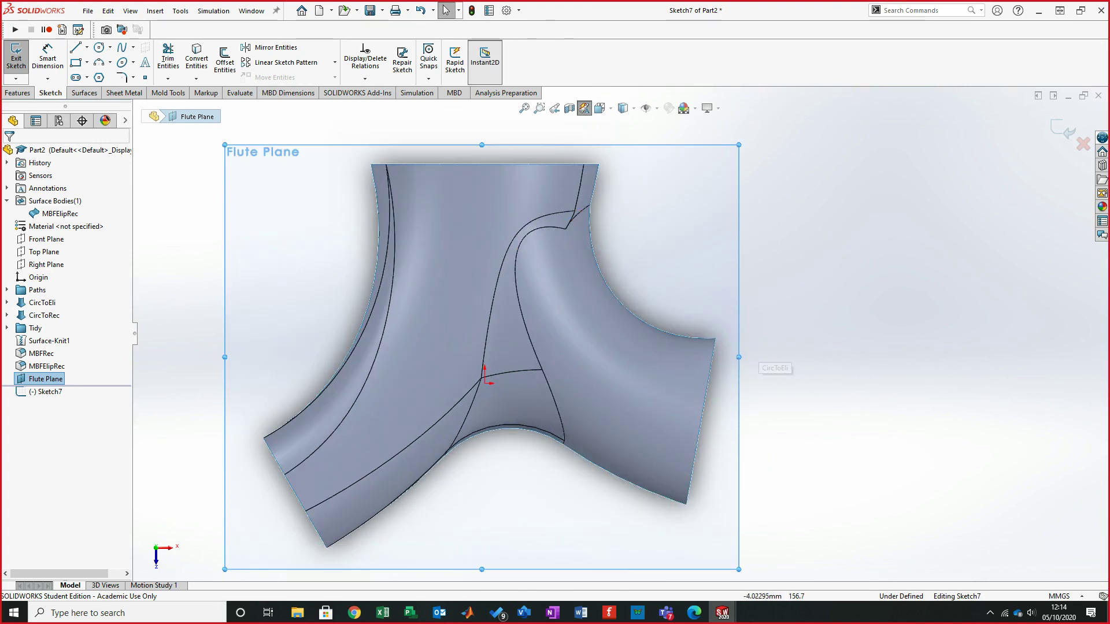
pyautogui.click(75, 47)
pyautogui.click(87, 47)
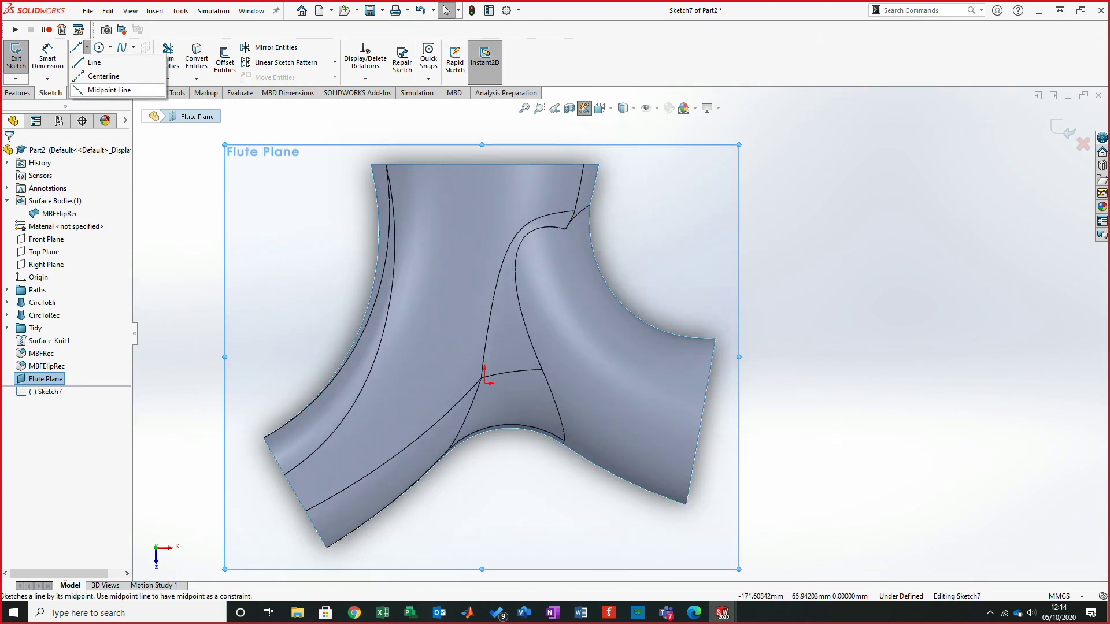
pyautogui.click(104, 76)
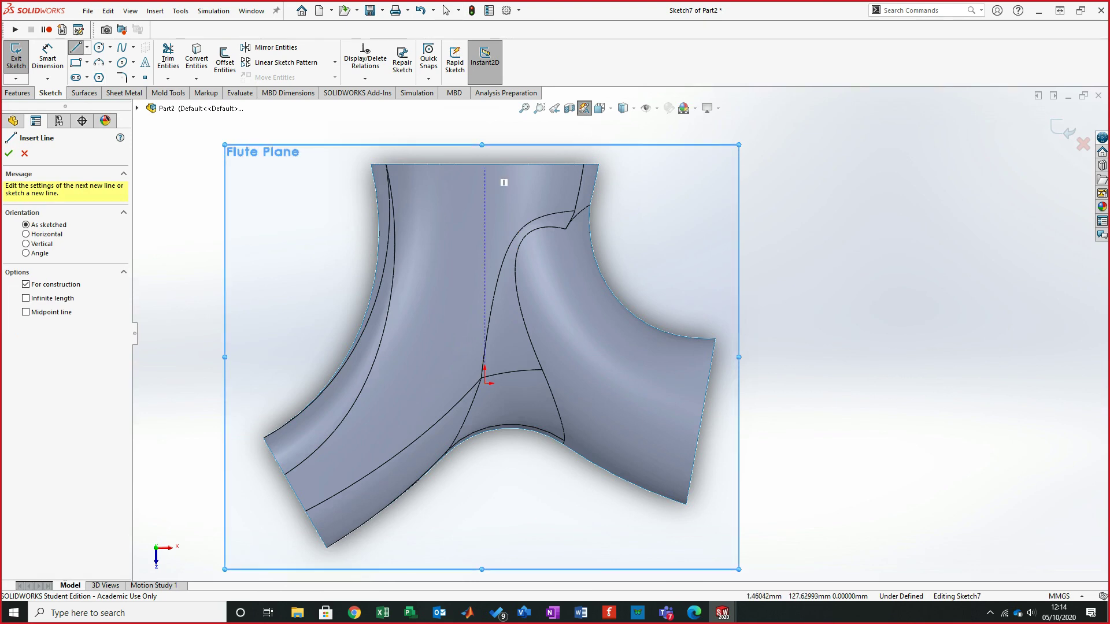
pyautogui.click(500, 173)
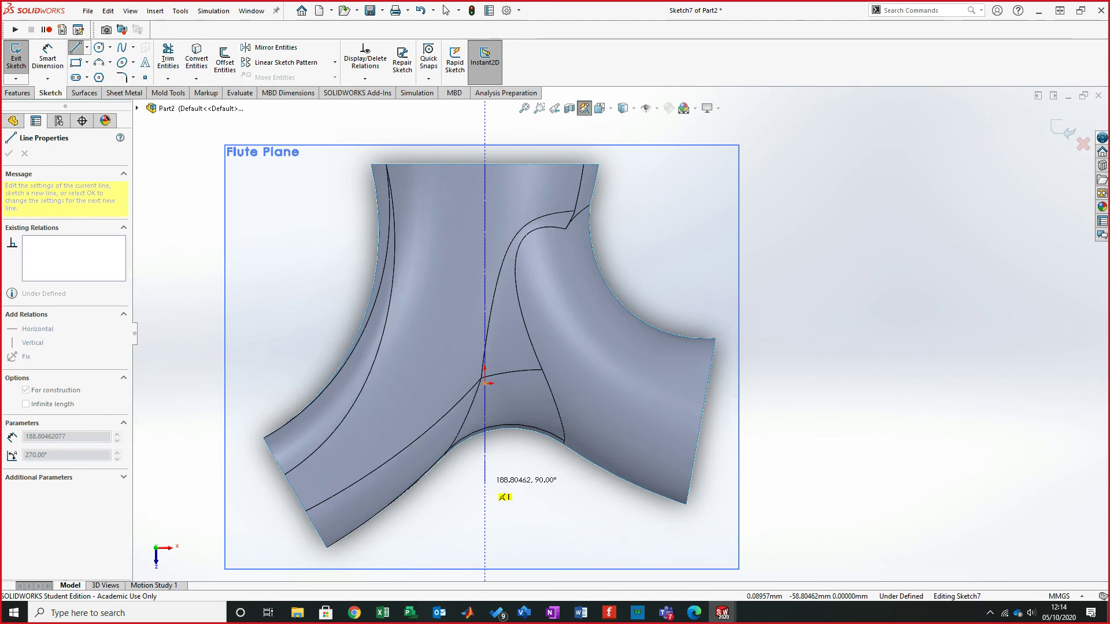
pyautogui.click(485, 502)
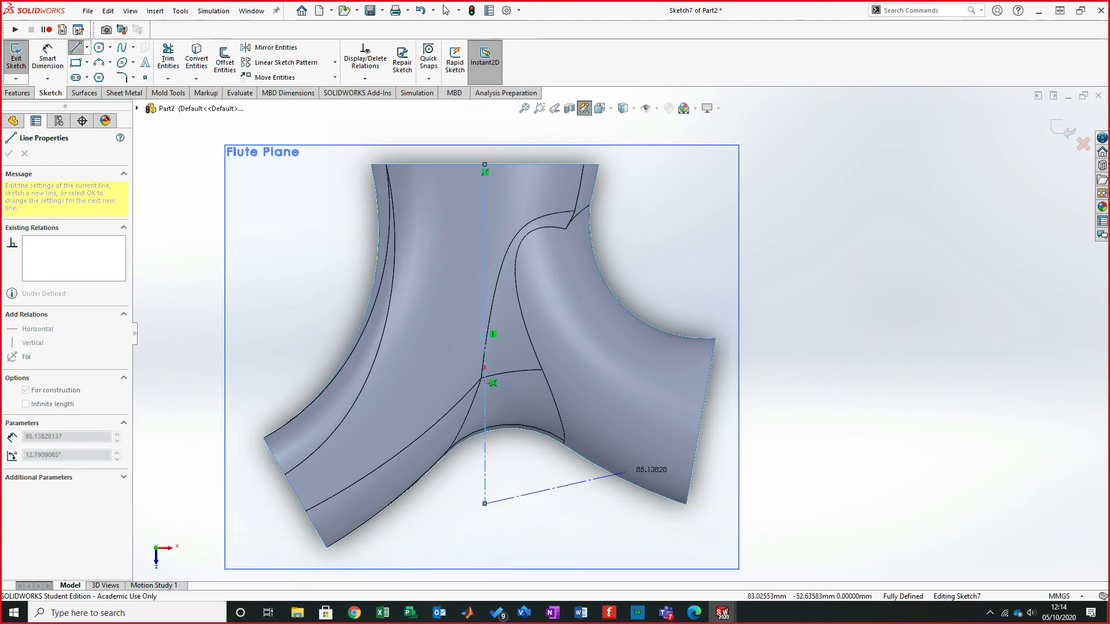
pyautogui.press('Escape')
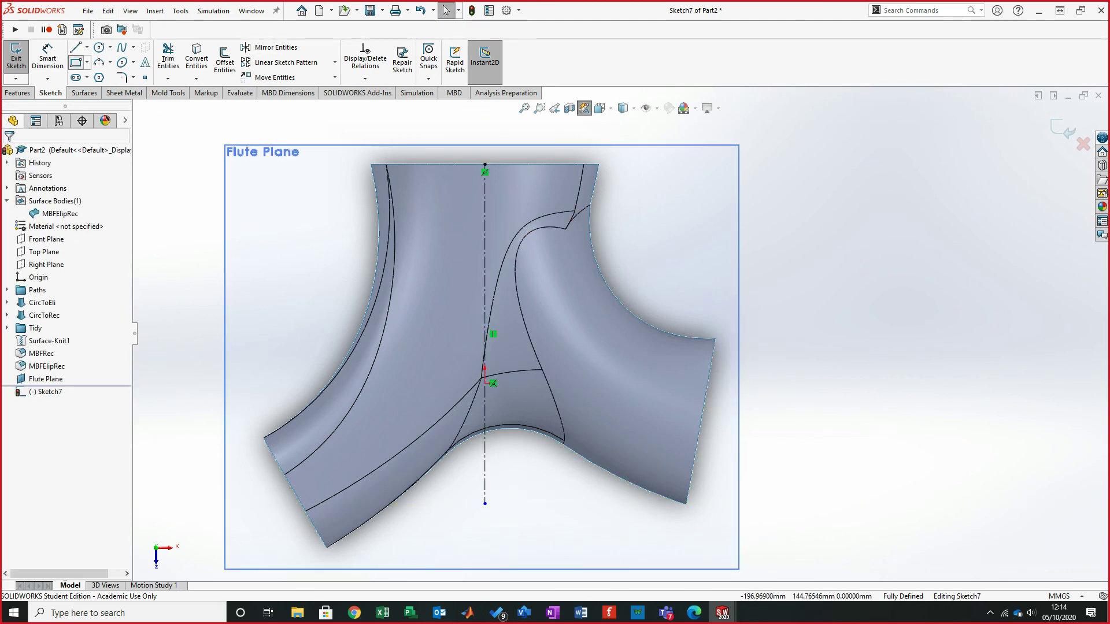
# - Sketch a corner rectangle about 92 by 38 mm with diagonal construction lines across the centerline, above the origin
pyautogui.click(76, 61)
pyautogui.click(436, 260)
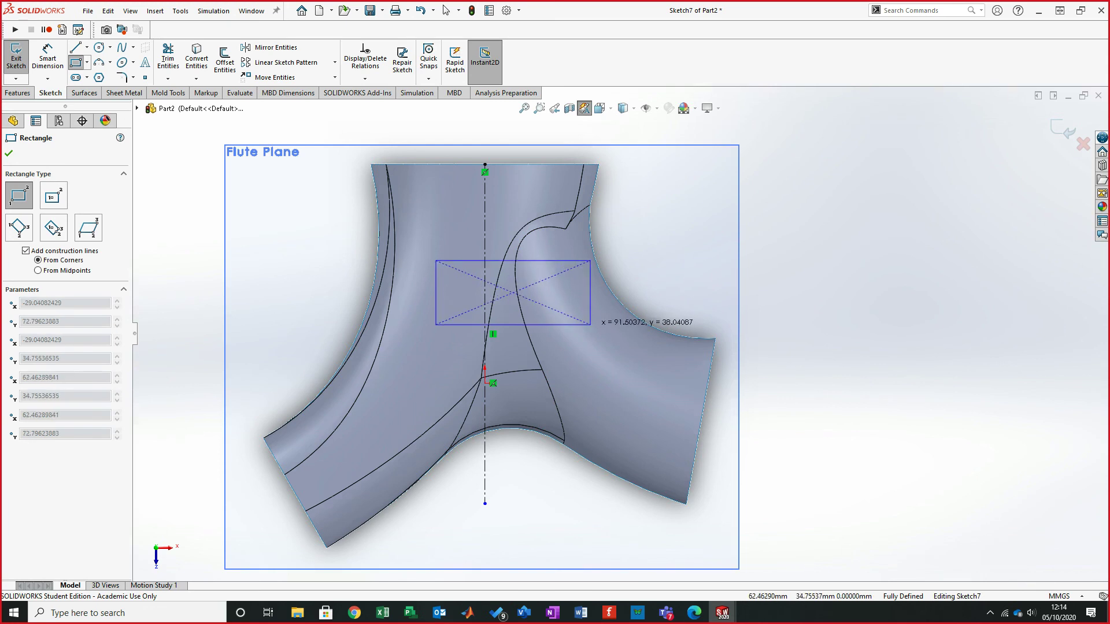
pyautogui.click(590, 325)
pyautogui.press('Escape')
# - Make the rectangle's two vertical sides symmetric about the vertical centerline
pyautogui.click(327, 239)
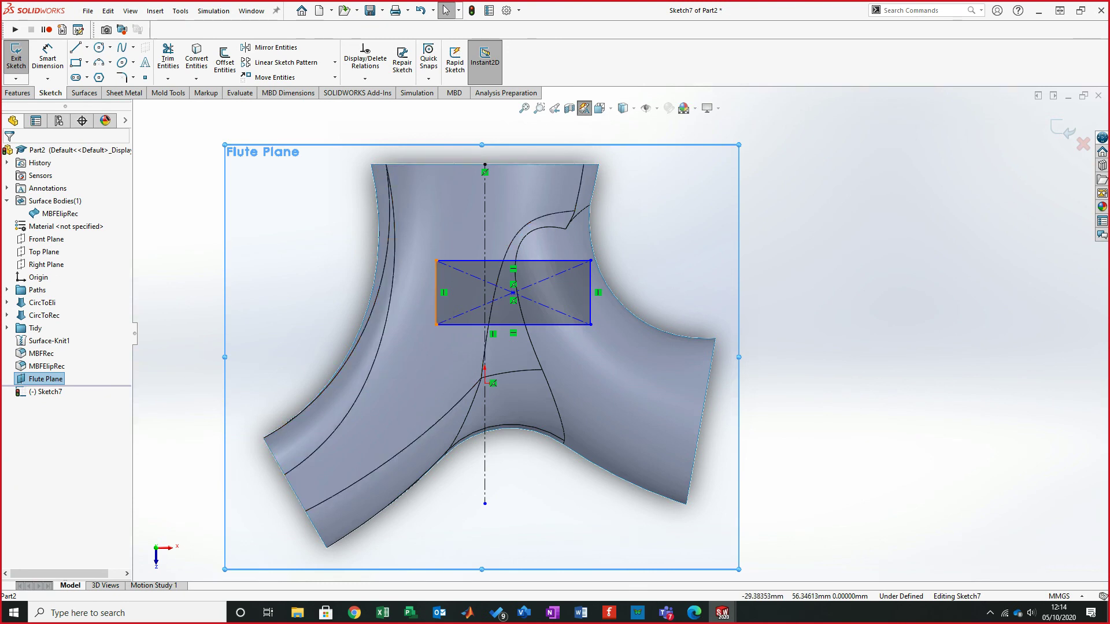
pyautogui.keyDown('ctrl'); pyautogui.click(437, 273); pyautogui.keyUp('ctrl')
pyautogui.keyDown('ctrl'); pyautogui.click(484, 280); pyautogui.keyUp('ctrl')
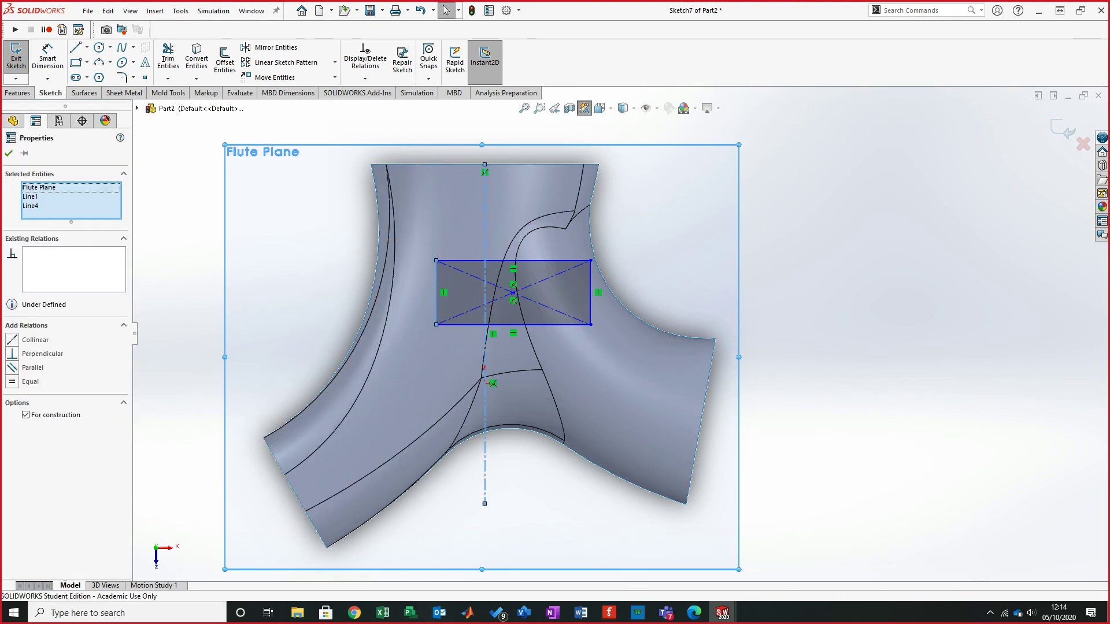
pyautogui.keyDown('ctrl'); pyautogui.click(590, 292); pyautogui.keyUp('ctrl')
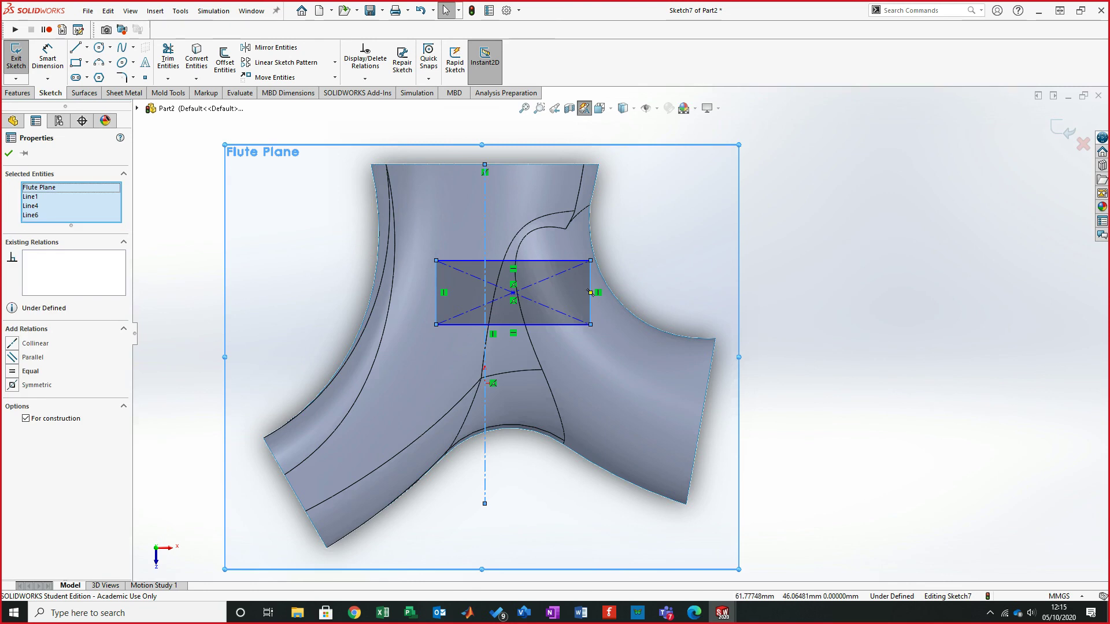
pyautogui.click(12, 385)
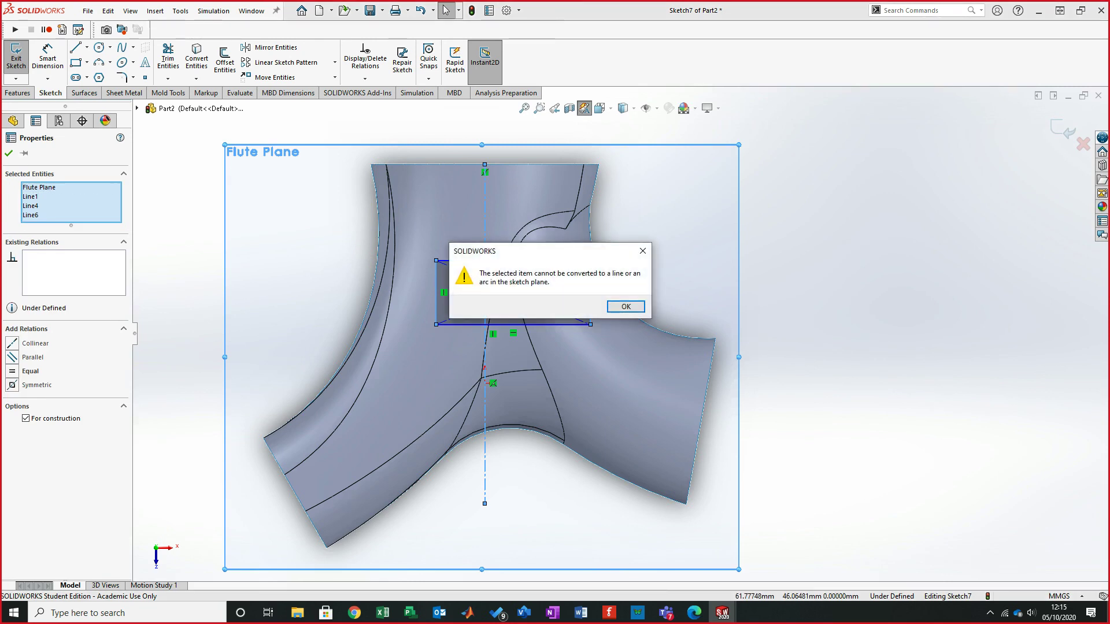
pyautogui.click(625, 306)
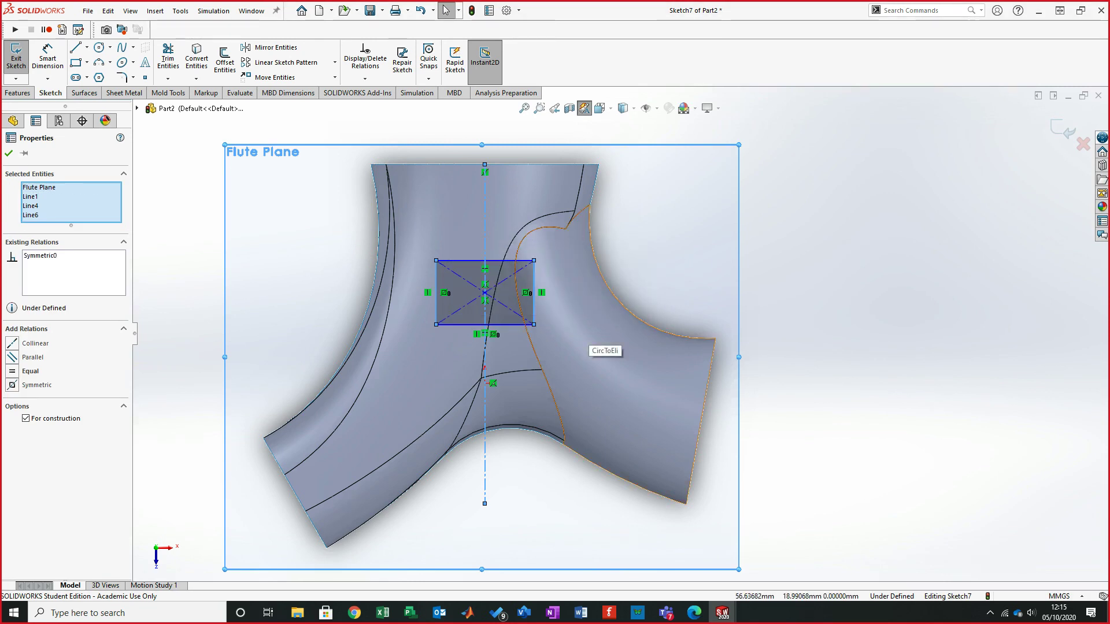
pyautogui.press('Escape')
# - Stretch the rectangle until its left side is about 37 mm from the centerline
pyautogui.scroll(-3, 478, 268)
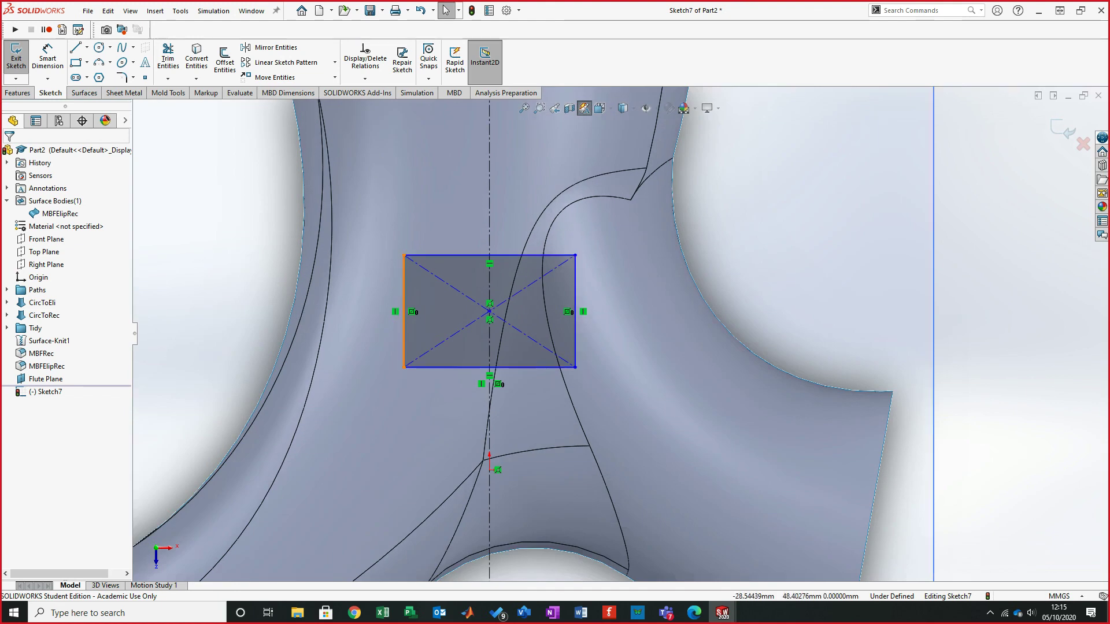
pyautogui.moveTo(405, 312)
pyautogui.mouseDown()
pyautogui.moveTo(339, 312)
pyautogui.moveTo(381, 313)
pyautogui.mouseUp()
pyautogui.scroll(3, 278, 327)
pyautogui.scroll(-1, 465, 350)
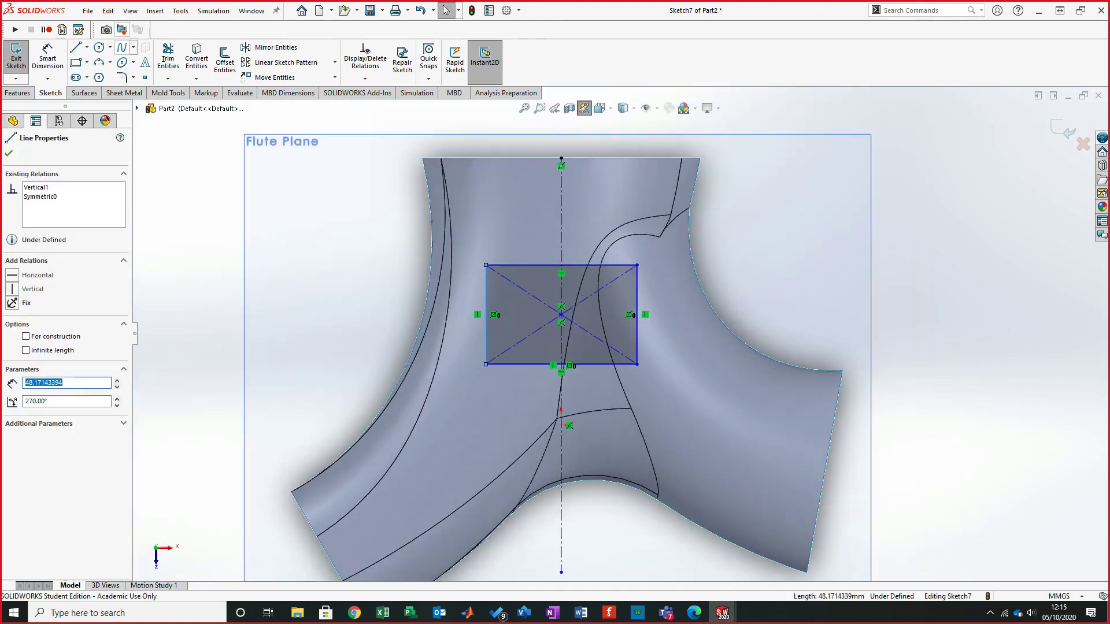
# - Dimension the distance between the rectangle's left side and the centerline as 27.5 mm
pyautogui.click(47, 58)
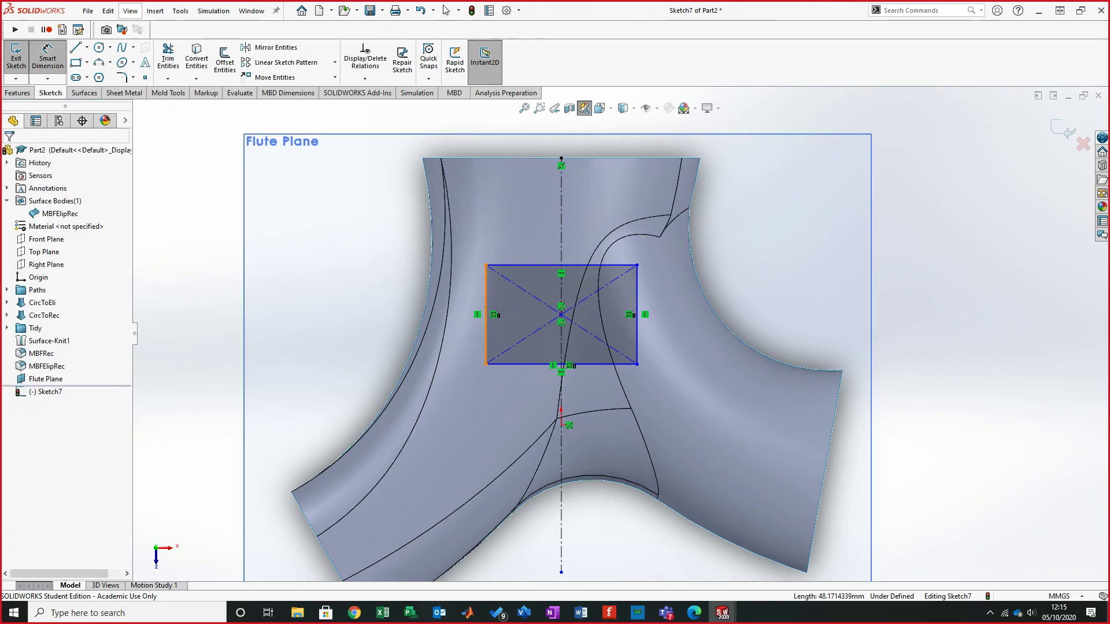
pyautogui.click(486, 335)
pyautogui.click(561, 345)
pyautogui.click(526, 220)
pyautogui.click(525, 220)
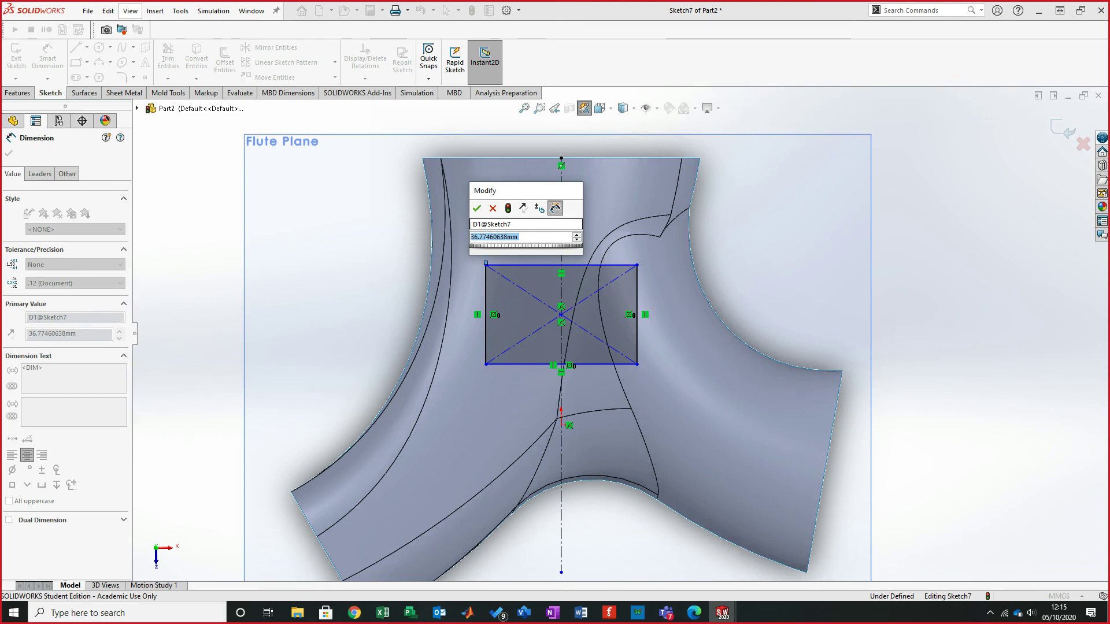
pyautogui.write('27.5')
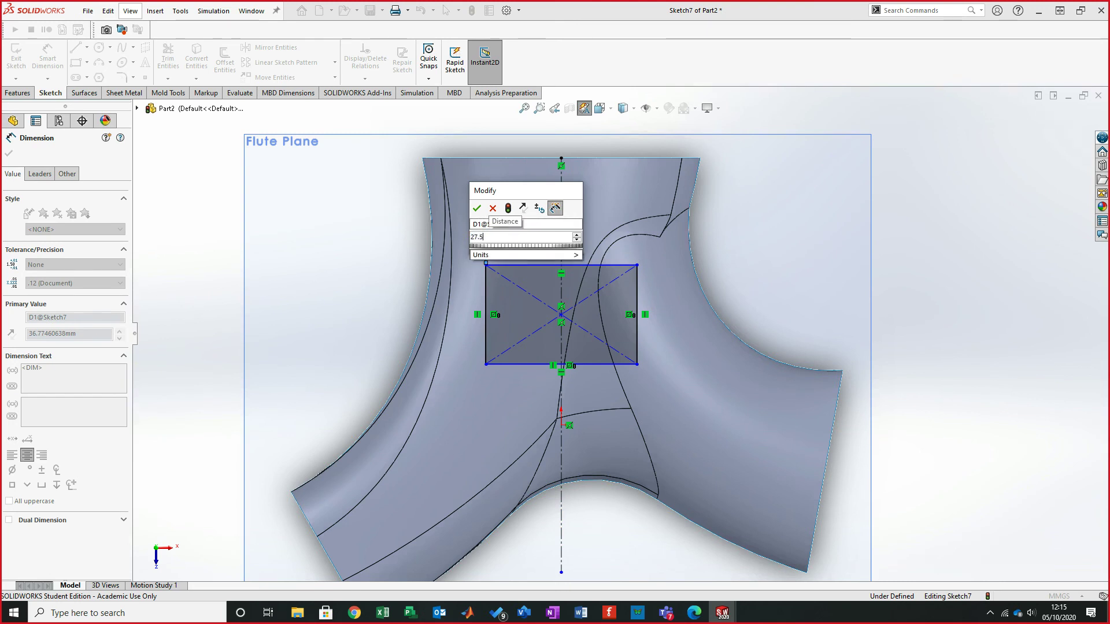
pyautogui.press('Return')
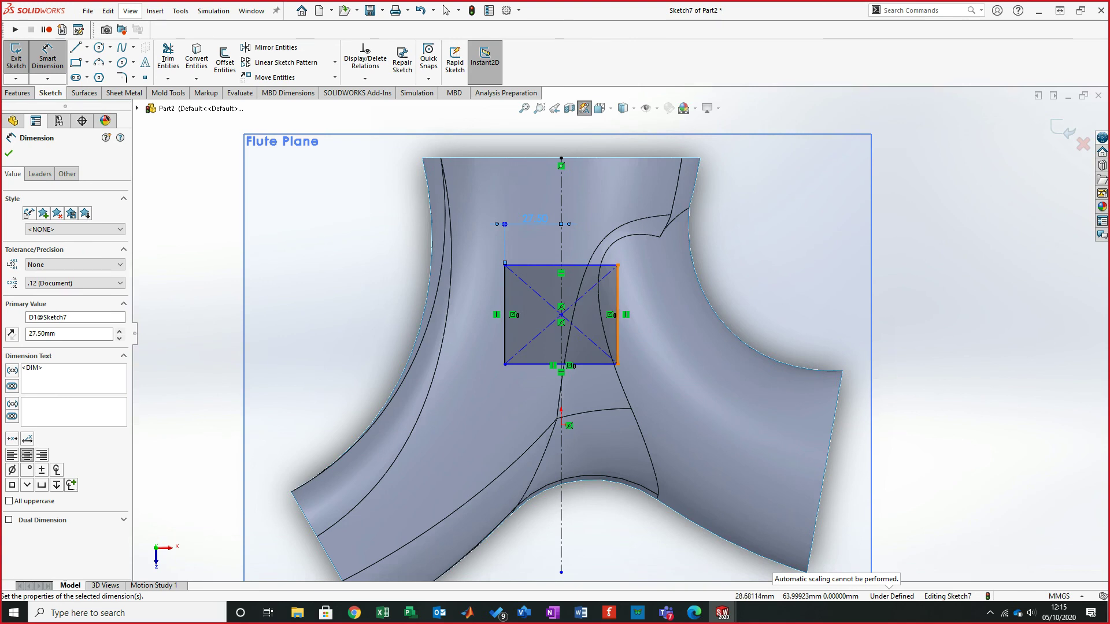
pyautogui.click(618, 312)
pyautogui.click(679, 298)
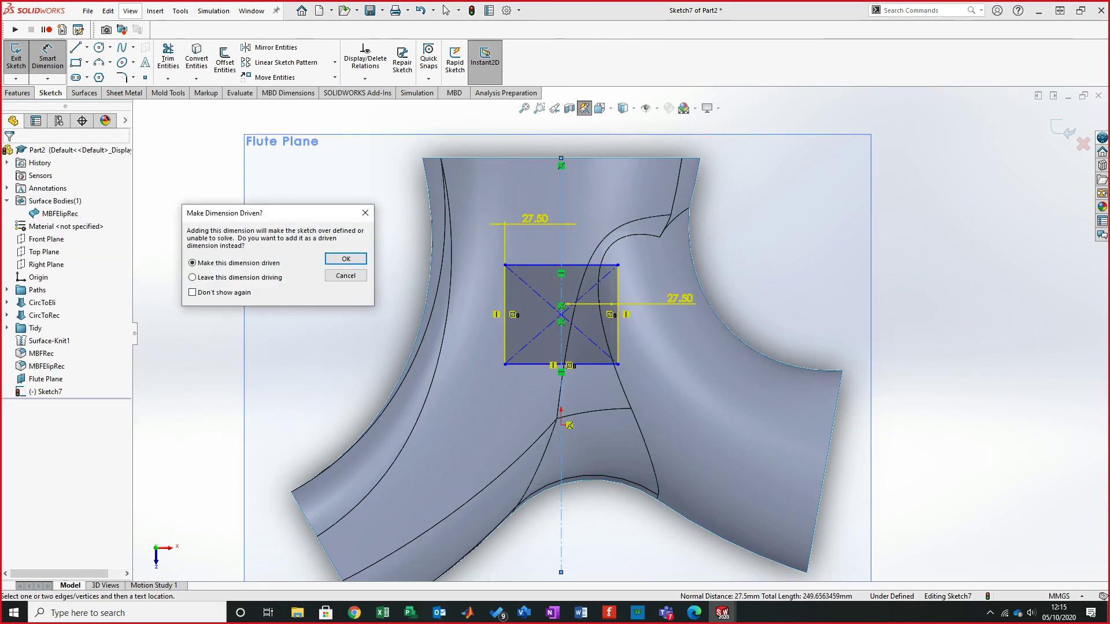
pyautogui.press('Escape')
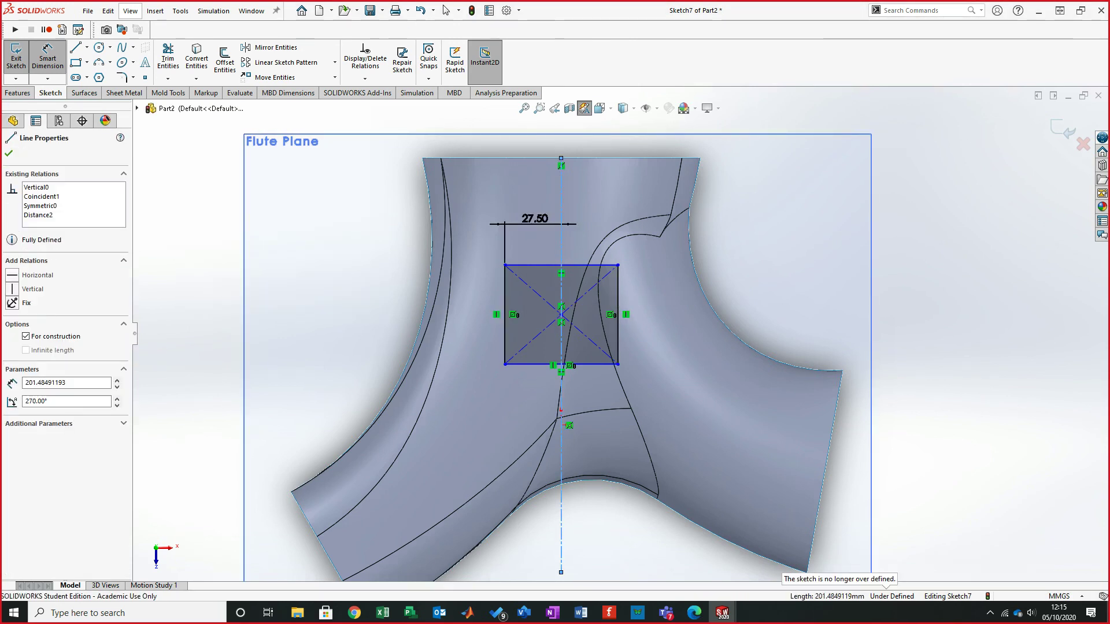
pyautogui.click(617, 300)
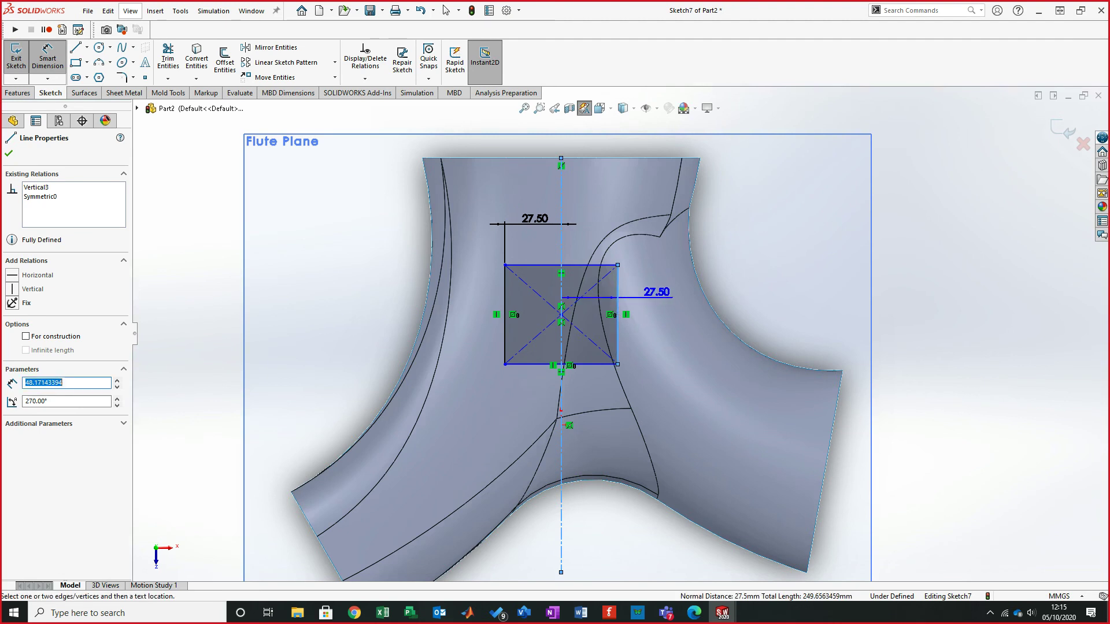
pyautogui.press('Escape')
pyautogui.press('Escape')
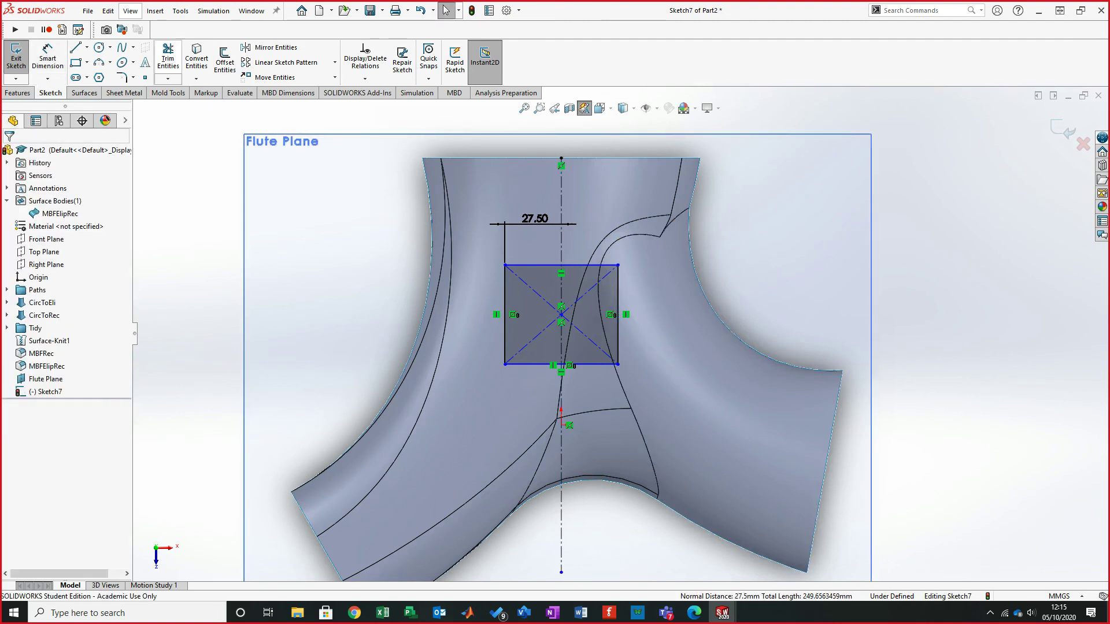
# - Dimension the rectangle's vertical side as 65 mm
pyautogui.click(47, 55)
pyautogui.click(617, 315)
pyautogui.click(669, 307)
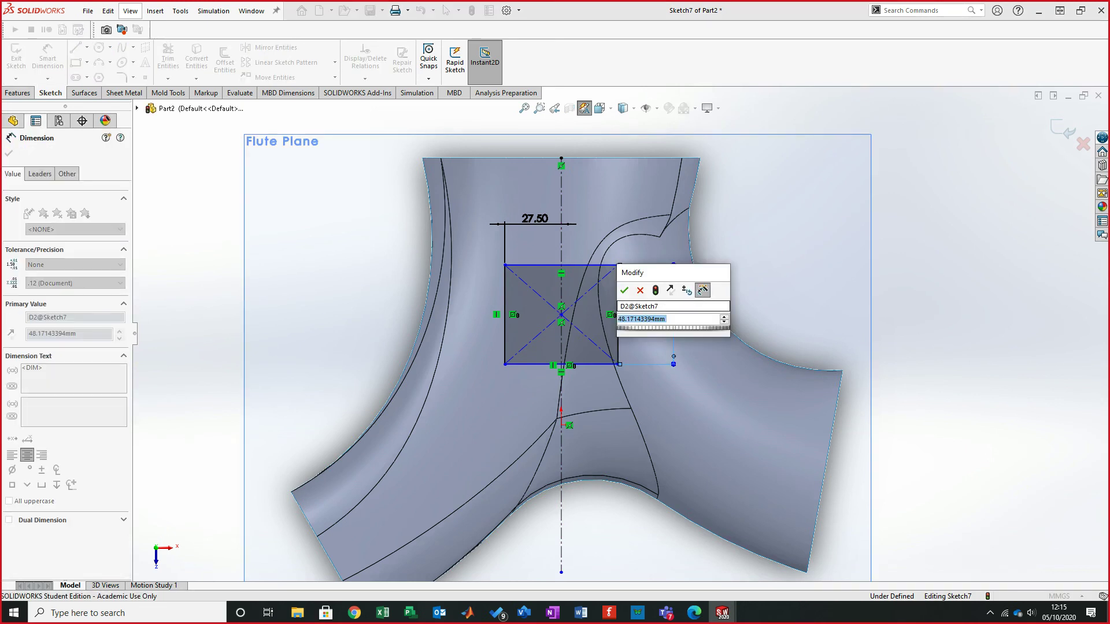
pyautogui.write('65')
pyautogui.press('Return')
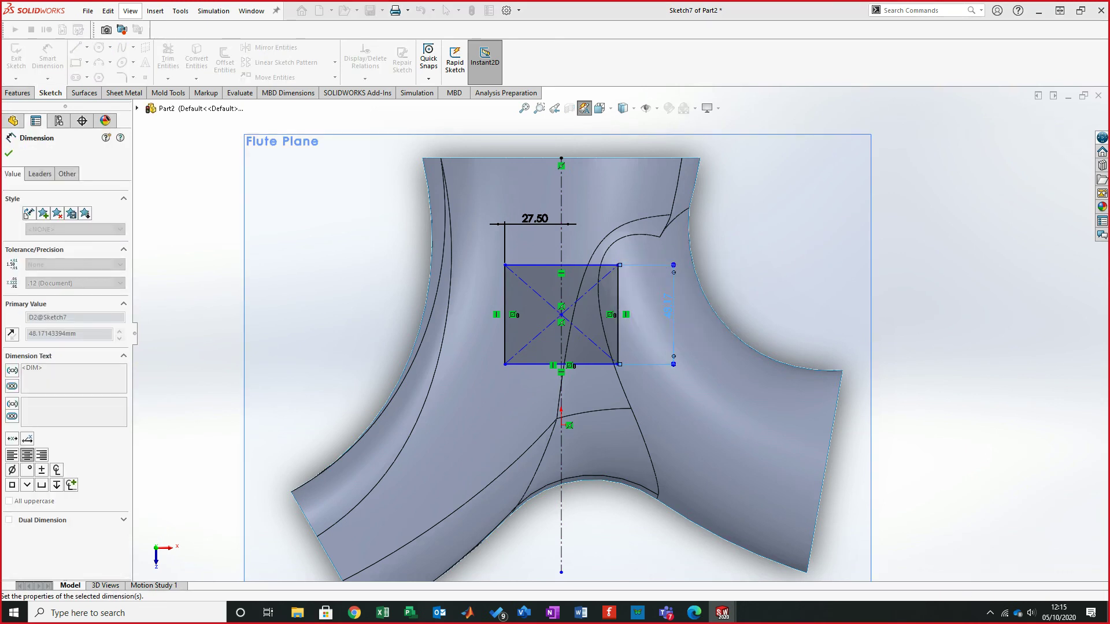
# - Dimension the distance from the model's upper edge to the rectangle's upper side as 70 mm
pyautogui.click(601, 157)
pyautogui.click(591, 230)
pyautogui.click(819, 202)
pyautogui.click(816, 203)
pyautogui.write('70')
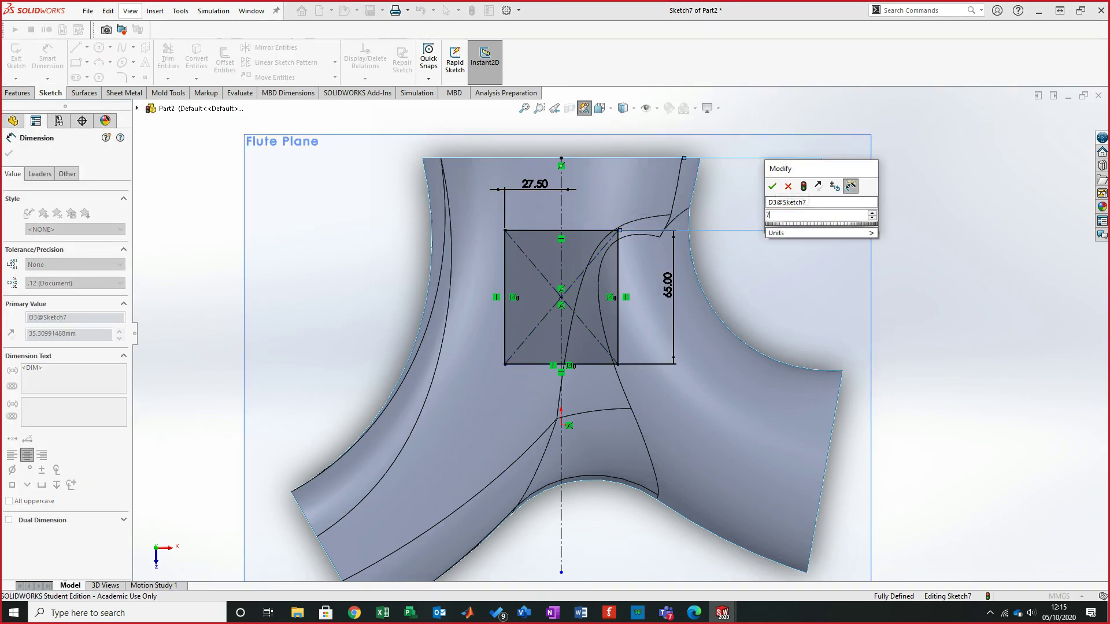
pyautogui.press('Return')
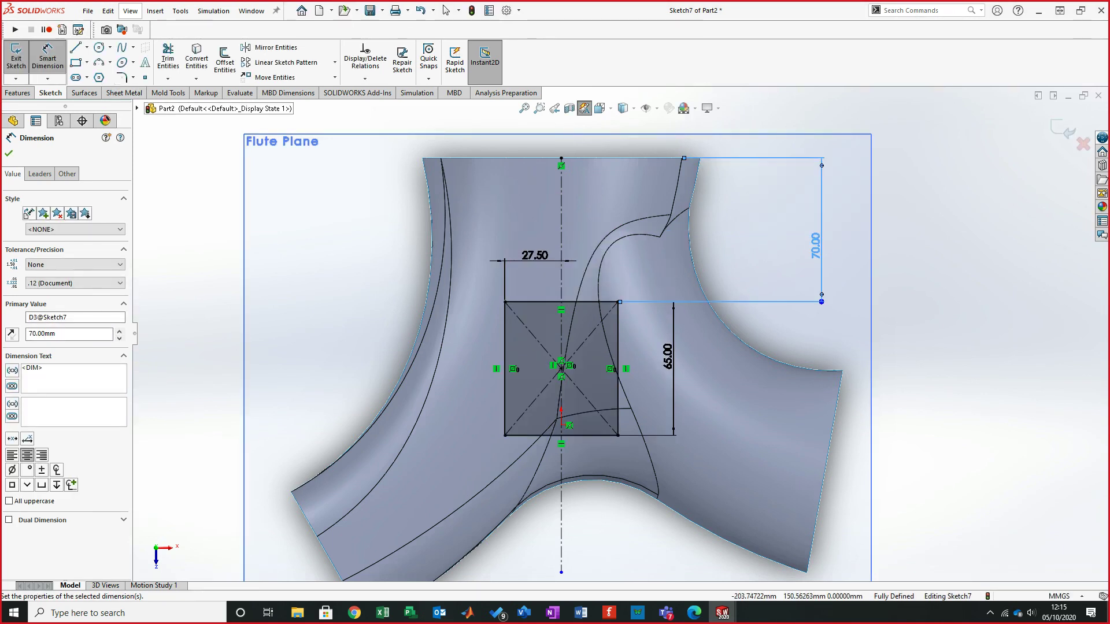
pyautogui.press('Escape')
# - Round all four corners of the rectangle with 12.5 mm sketch fillets
pyautogui.click(122, 77)
pyautogui.write('12.5')
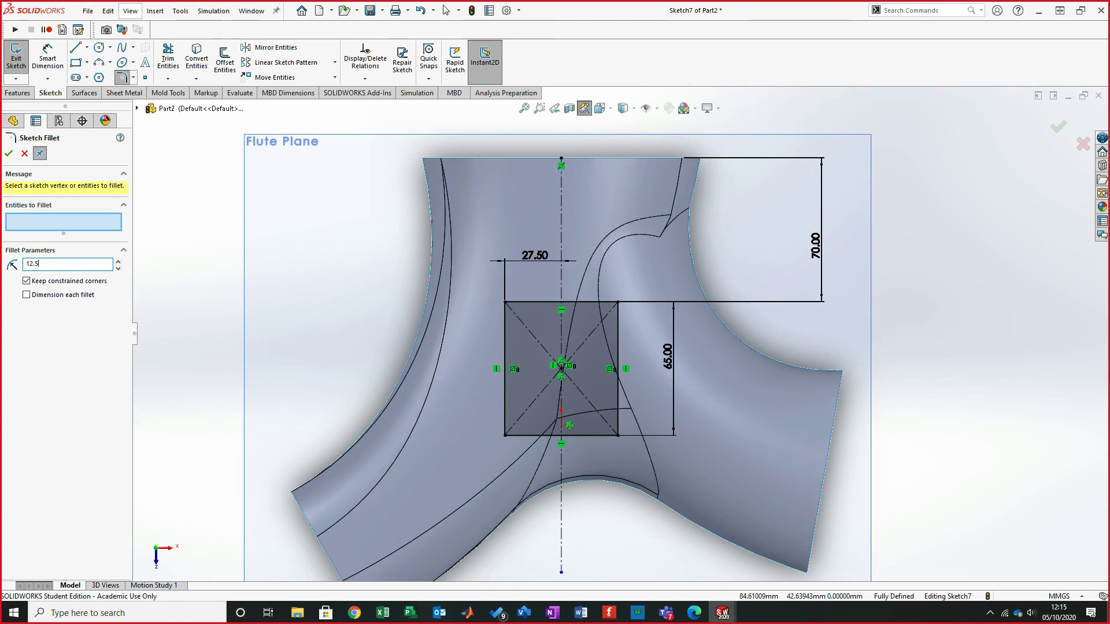
pyautogui.click(505, 301)
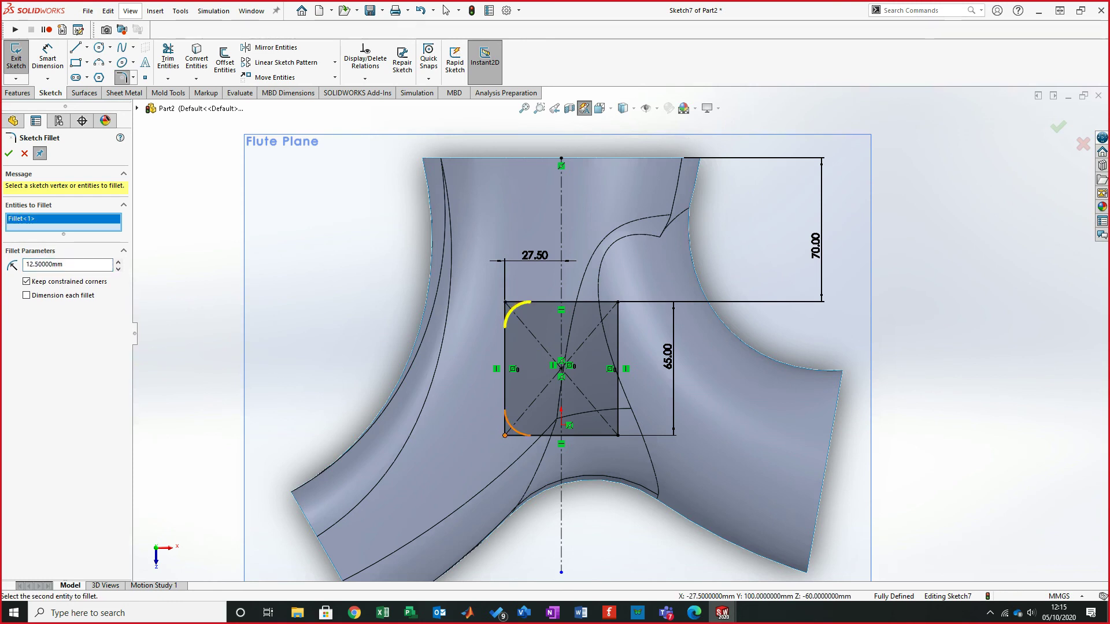
pyautogui.click(505, 435)
pyautogui.click(618, 435)
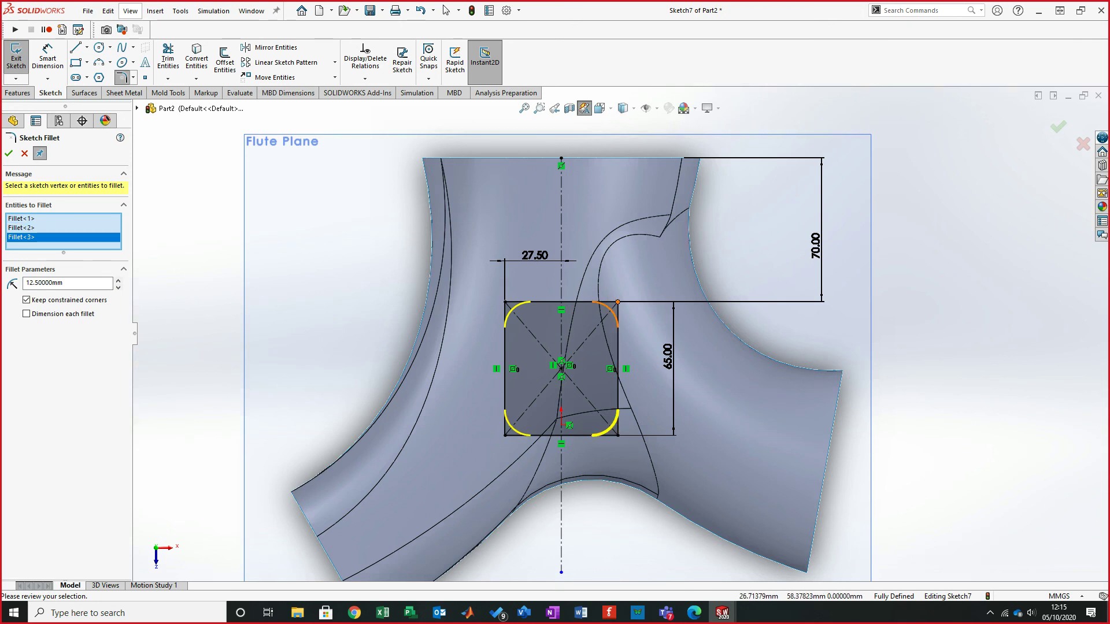
pyautogui.click(618, 301)
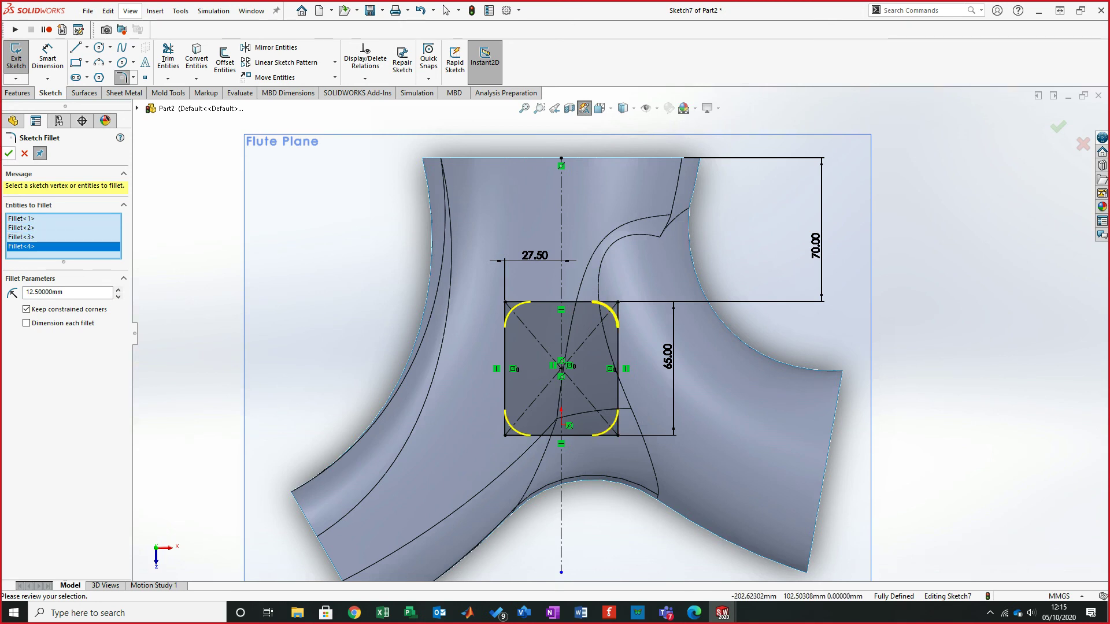
pyautogui.press('Return')
pyautogui.click(9, 153)
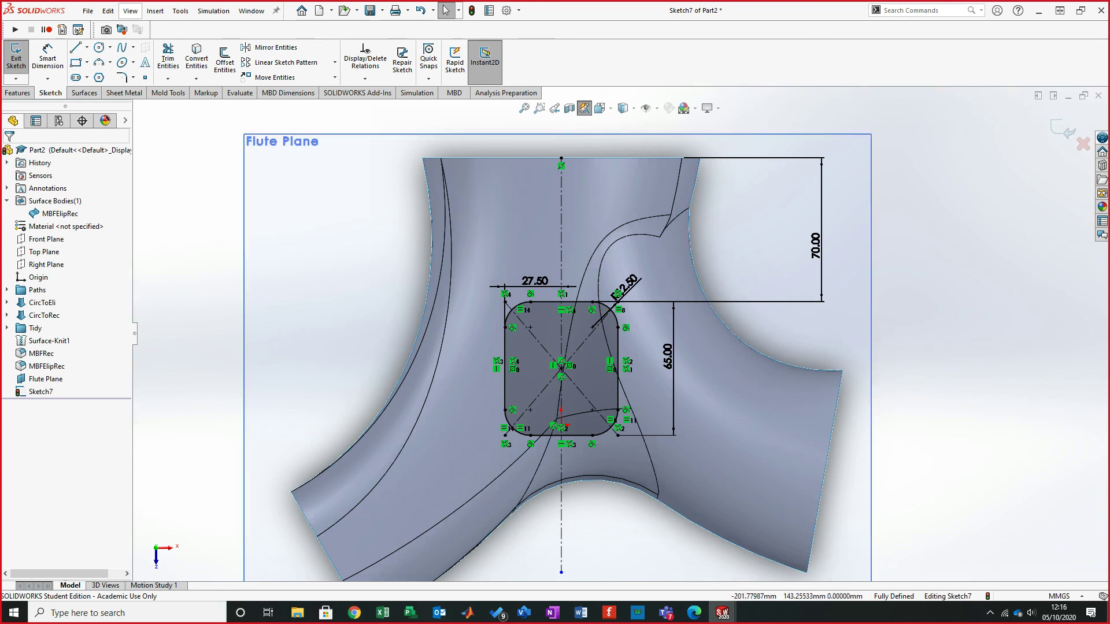
# - Start a Surface-Extrude of the rounded rectangle with a 5-degree outward draft and its direction reversed towards the branched surface
pyautogui.click(85, 93)
pyautogui.click(19, 58)
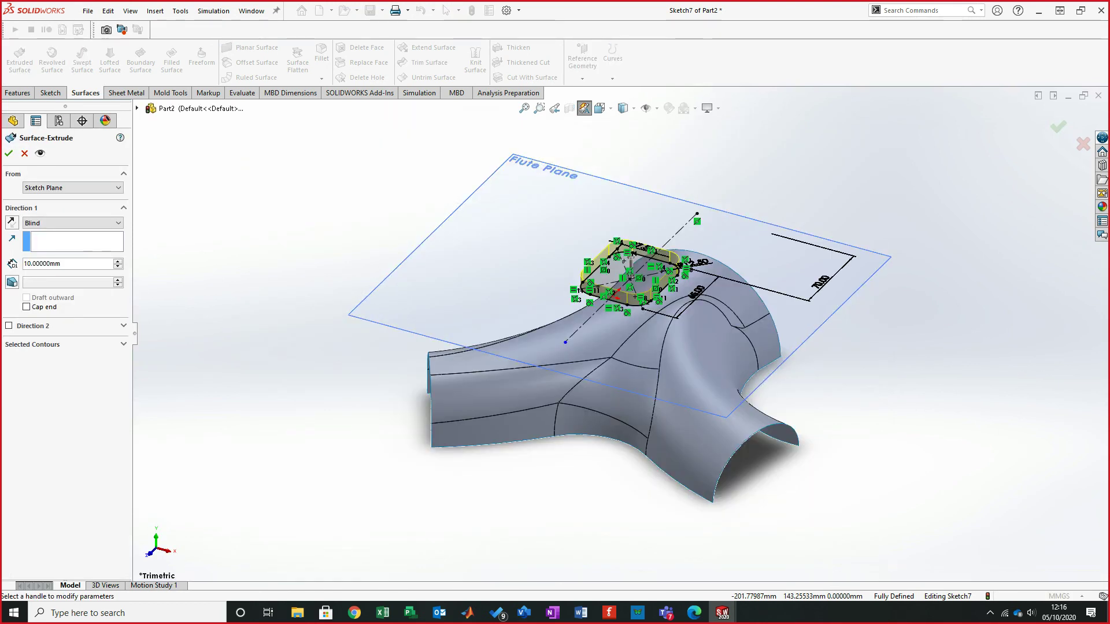
pyautogui.click(11, 282)
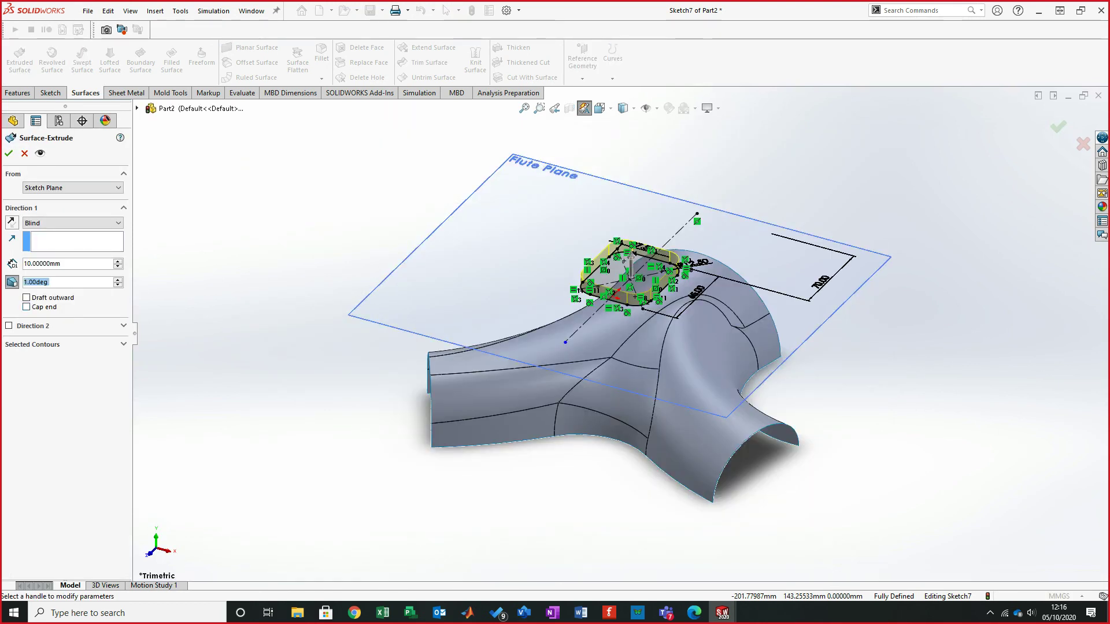
pyautogui.write('5')
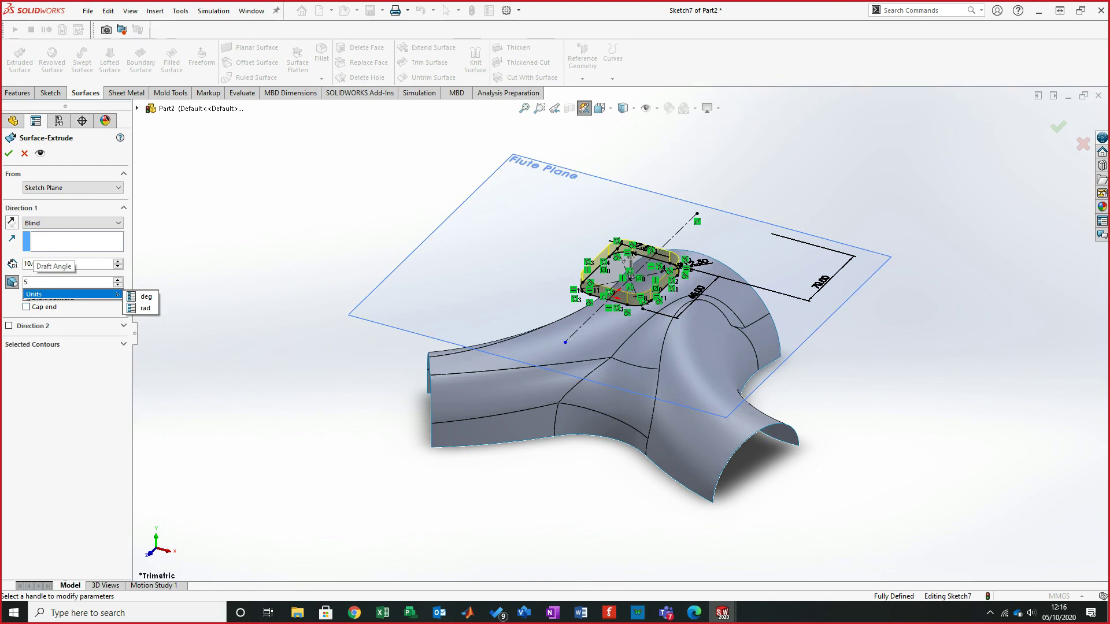
pyautogui.press('Return')
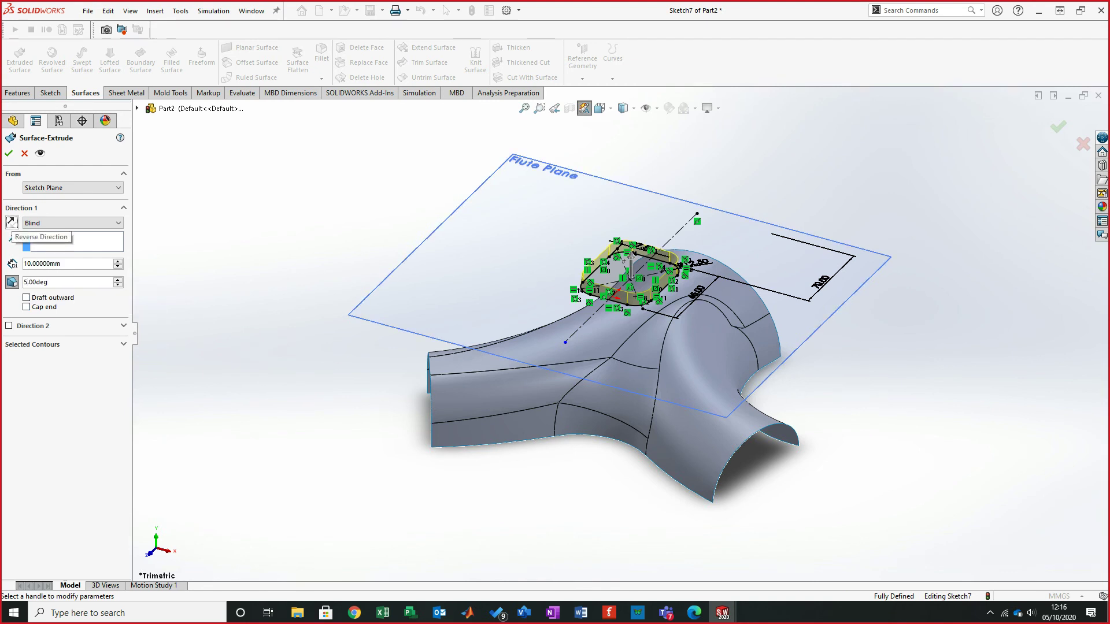
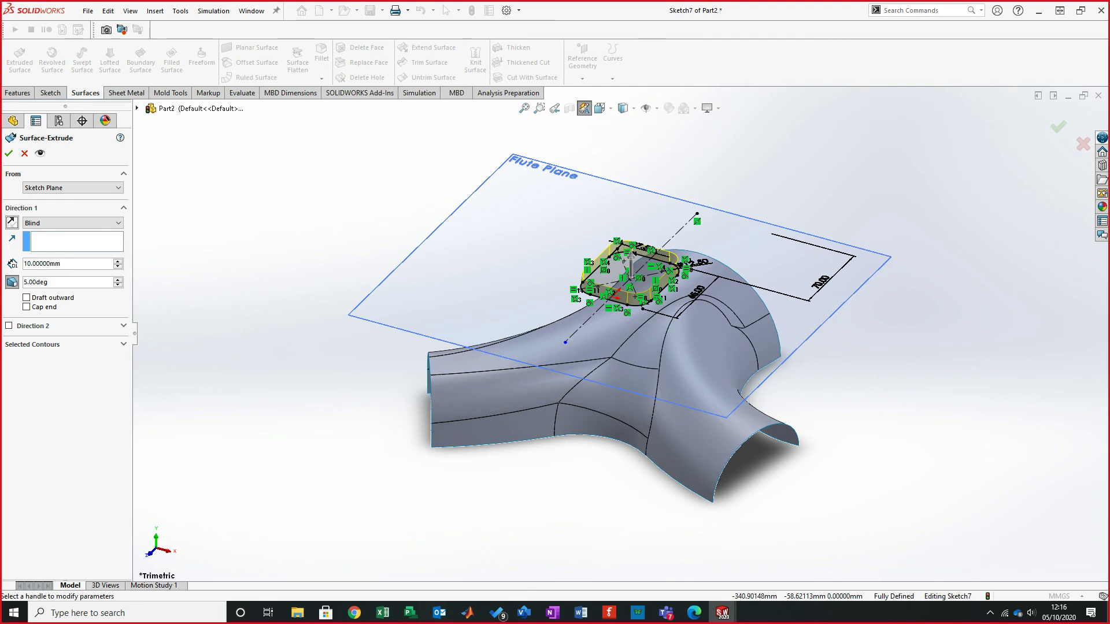
pyautogui.click(26, 297)
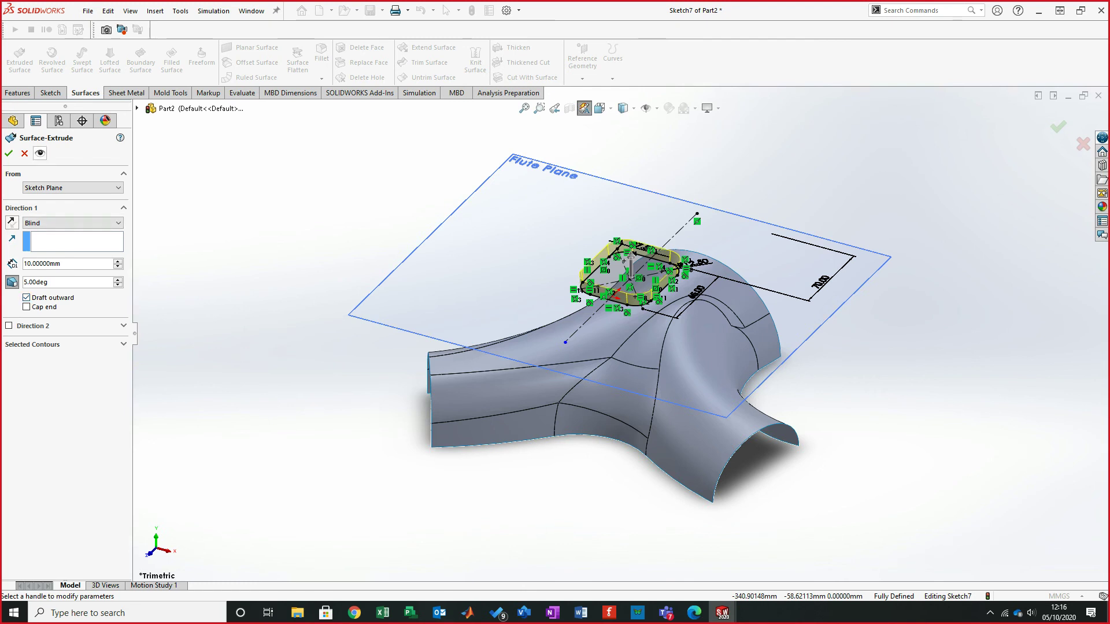
pyautogui.click(11, 223)
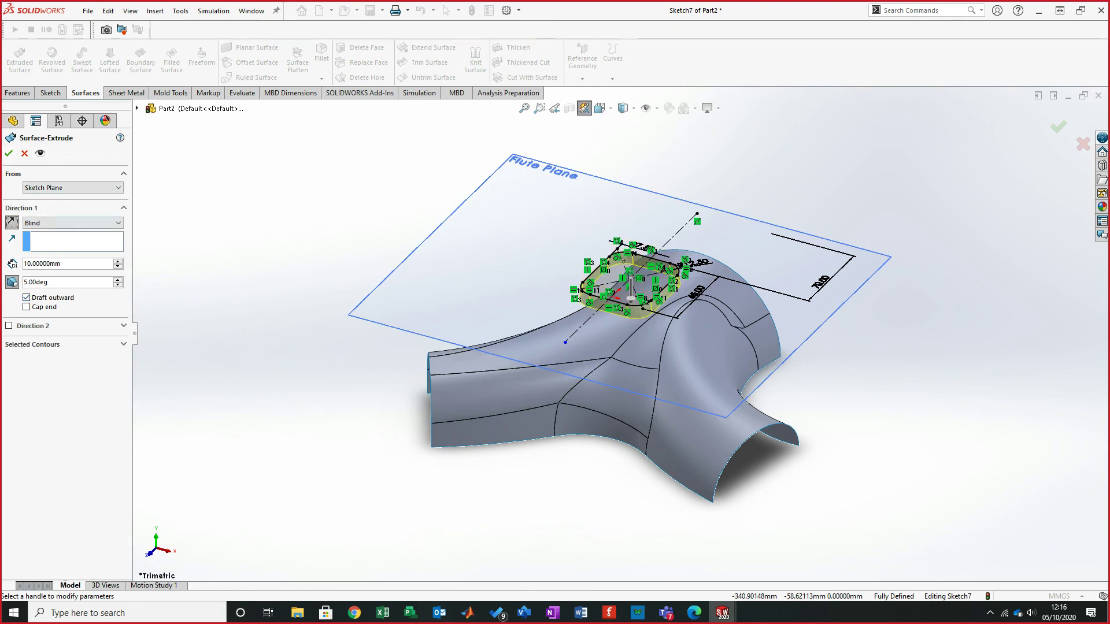
# - Try ending the flute extrusion with Up To Body on the MBFElipRec body, then clear that selection
pyautogui.click(69, 223)
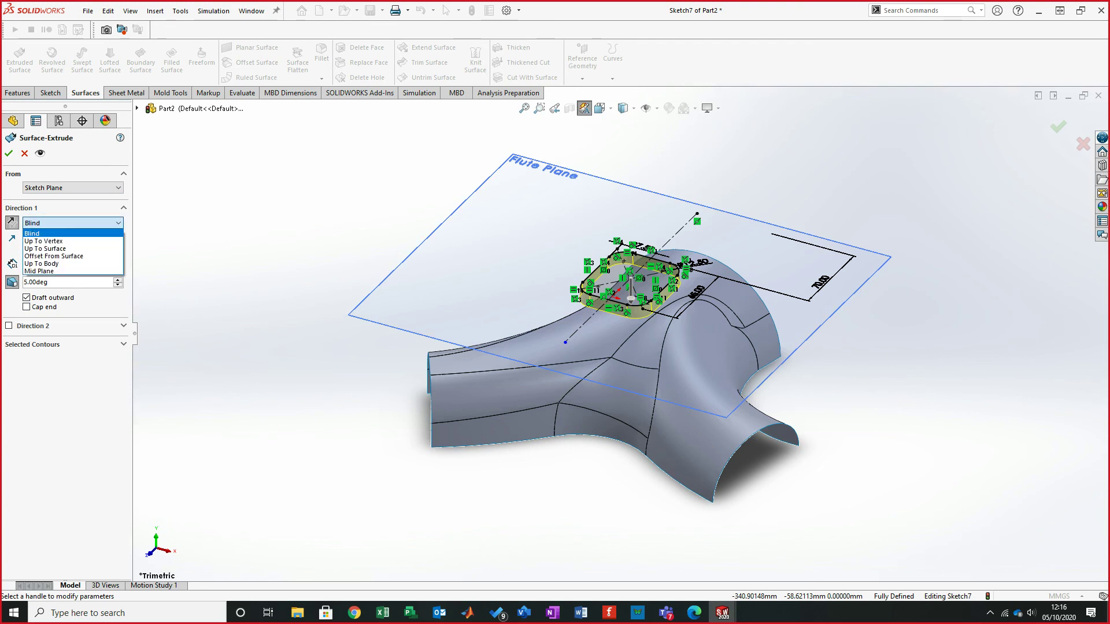
pyautogui.click(41, 263)
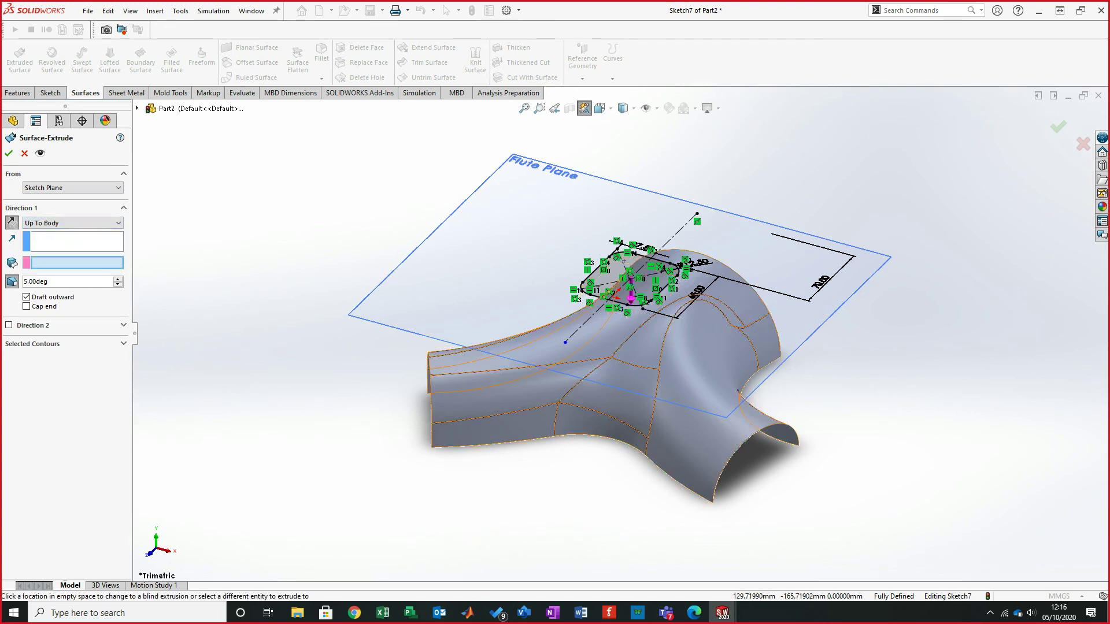
pyautogui.click(491, 376)
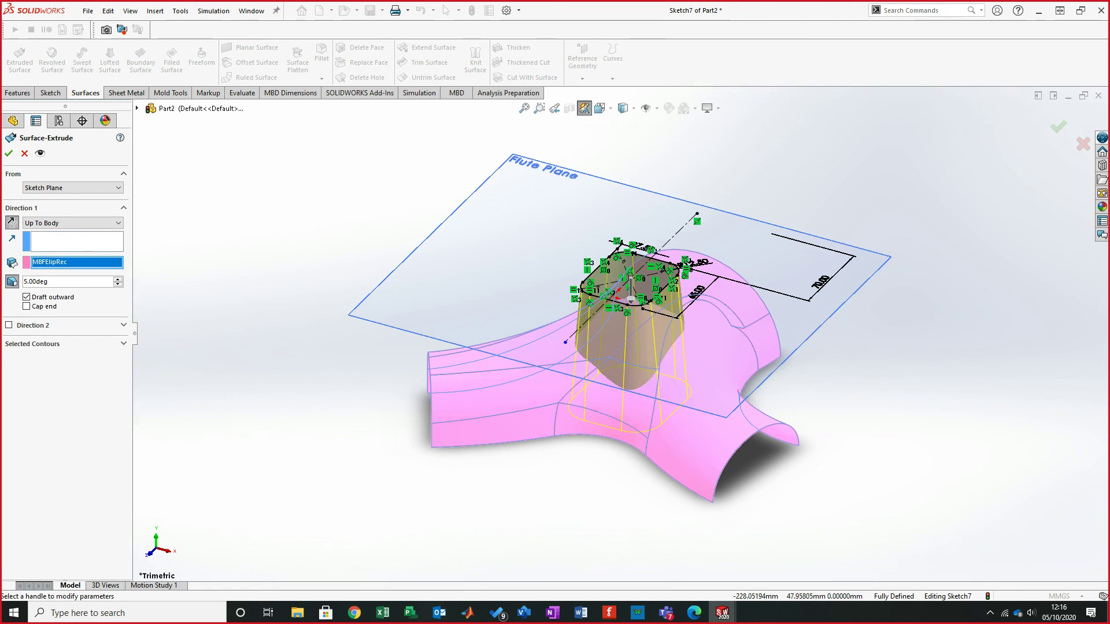
pyautogui.press('Delete')
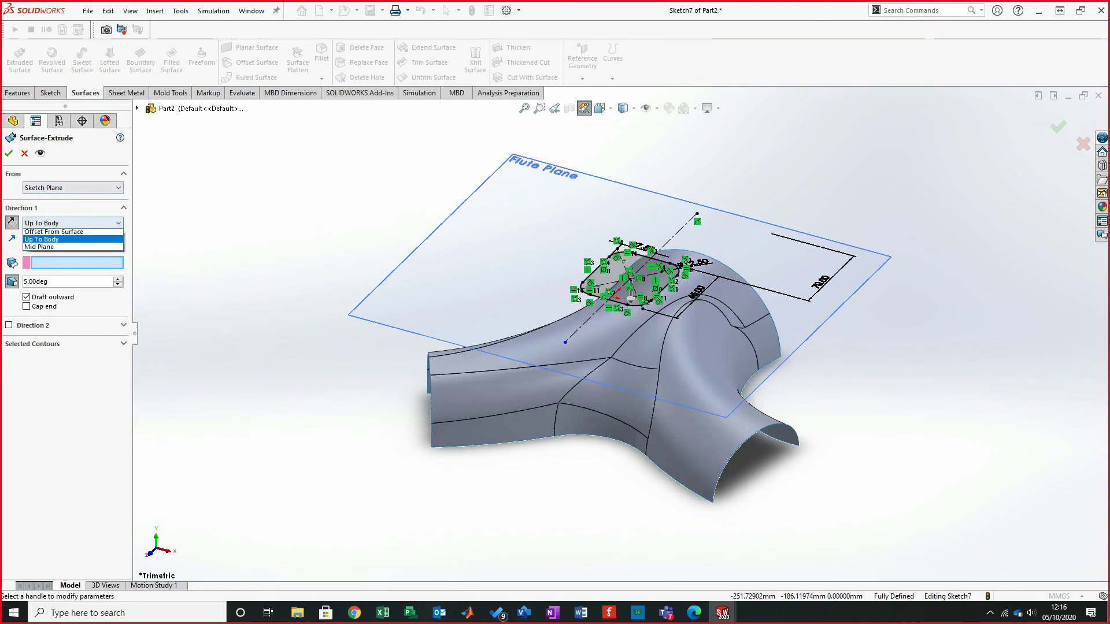
# - End the flute extrusion with Up To Surface at the branched MBFElipRec surface and complete it
pyautogui.click(70, 223)
pyautogui.click(45, 248)
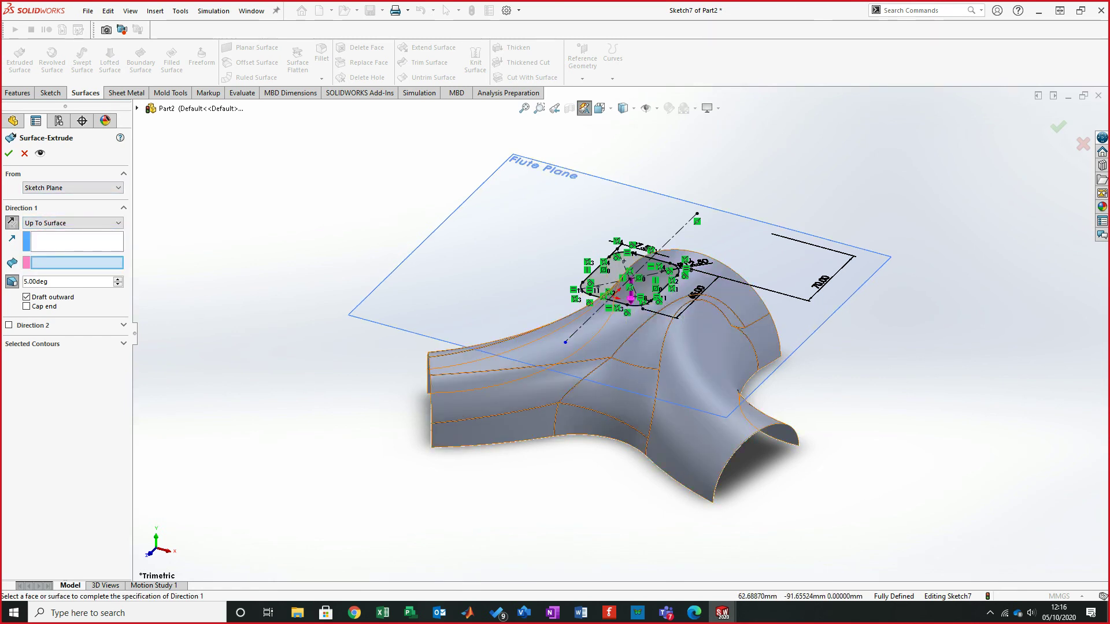
pyautogui.click(682, 376)
pyautogui.moveTo(588, 433); pyautogui.dragTo(543, 243, button='middle')
pyautogui.moveTo(549, 426)
pyautogui.mouseDown(button='middle')
pyautogui.moveTo(509, 440)
pyautogui.moveTo(497, 347)
pyautogui.moveTo(512, 404)
pyautogui.moveTo(600, 389)
pyautogui.moveTo(641, 312)
pyautogui.moveTo(604, 278)
pyautogui.moveTo(604, 373)
pyautogui.mouseUp(button='middle')
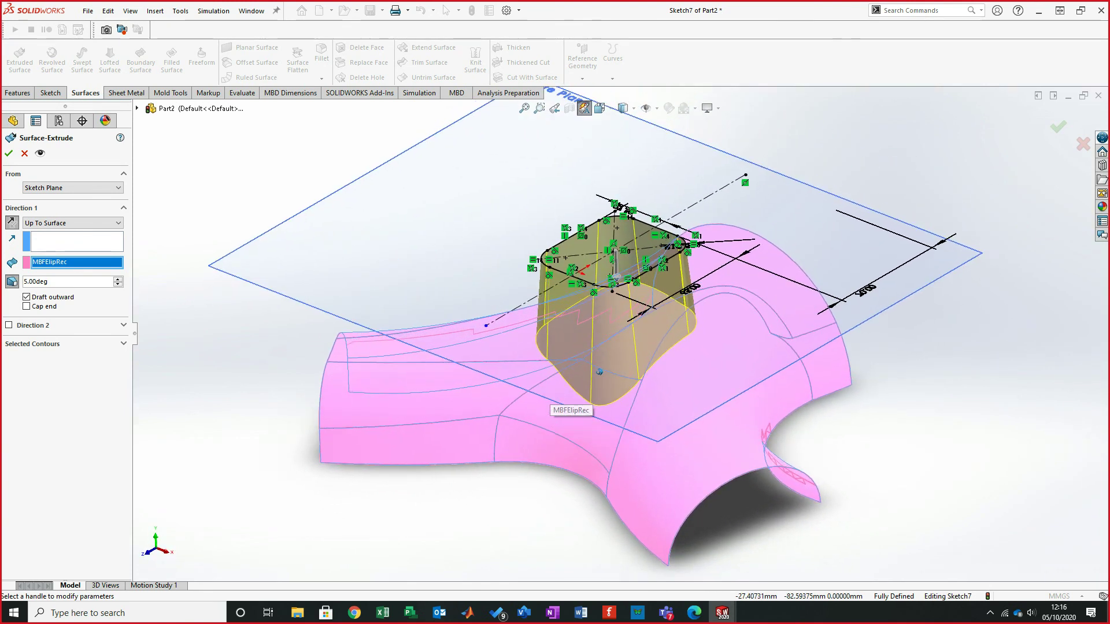
pyautogui.click(9, 153)
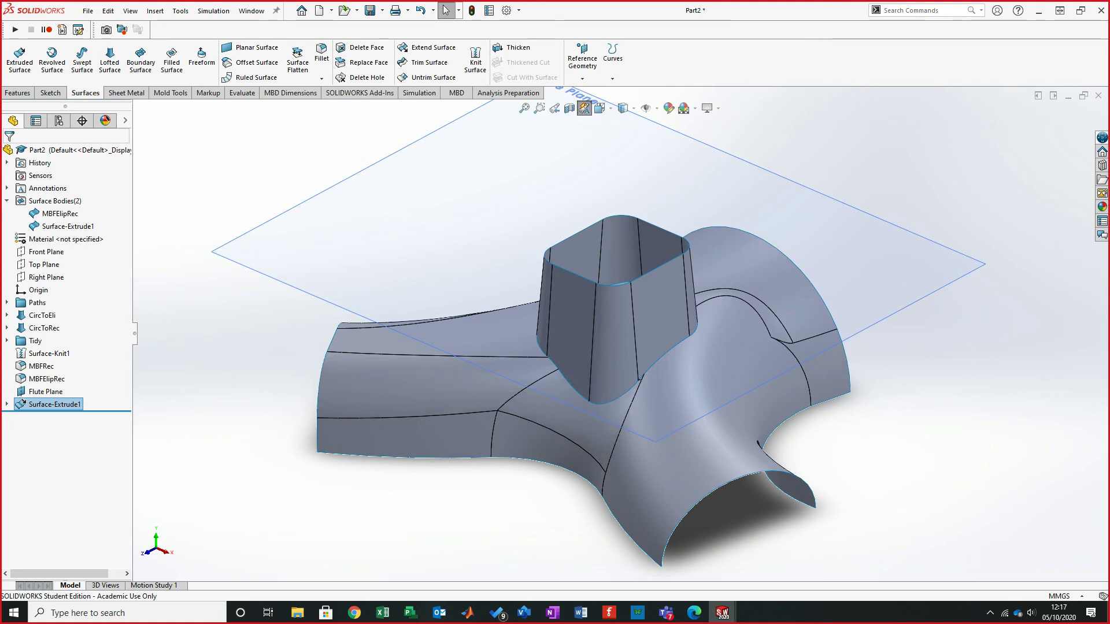
pyautogui.press('Escape')
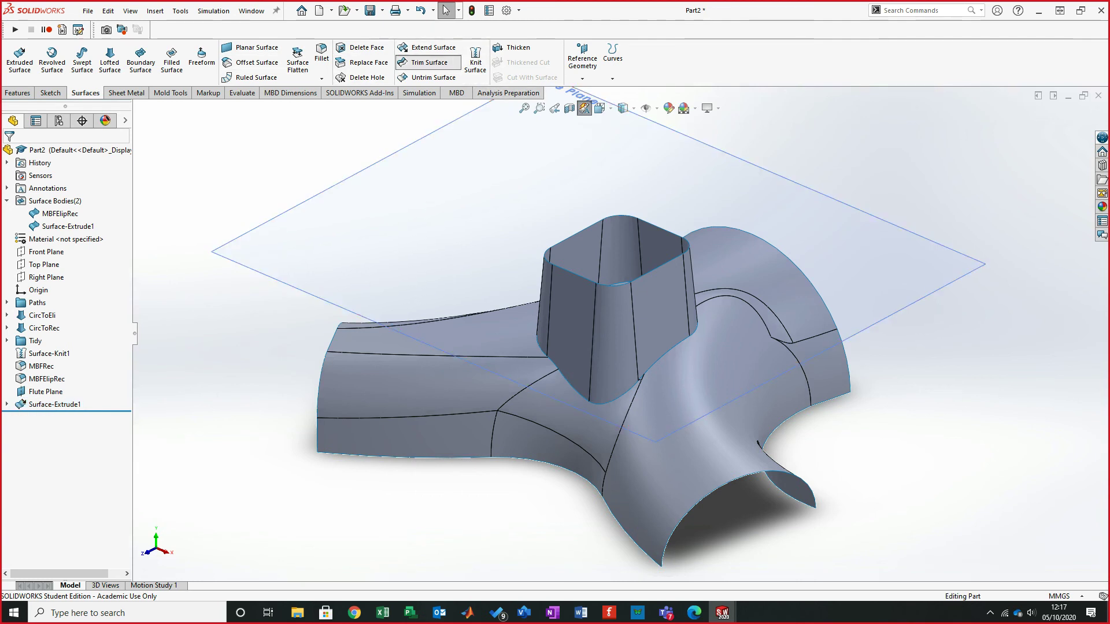
# - Trim the branched surface with a standard trim, using the extruded flute as trim tool and removing the patch inside it
pyautogui.click(429, 63)
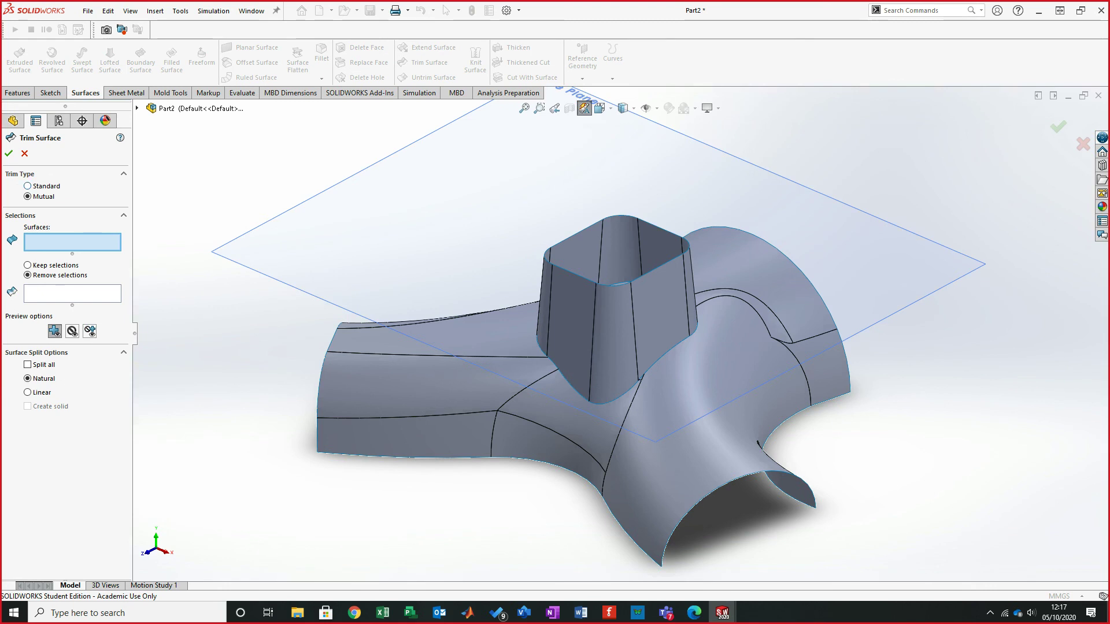
pyautogui.click(27, 186)
pyautogui.click(604, 344)
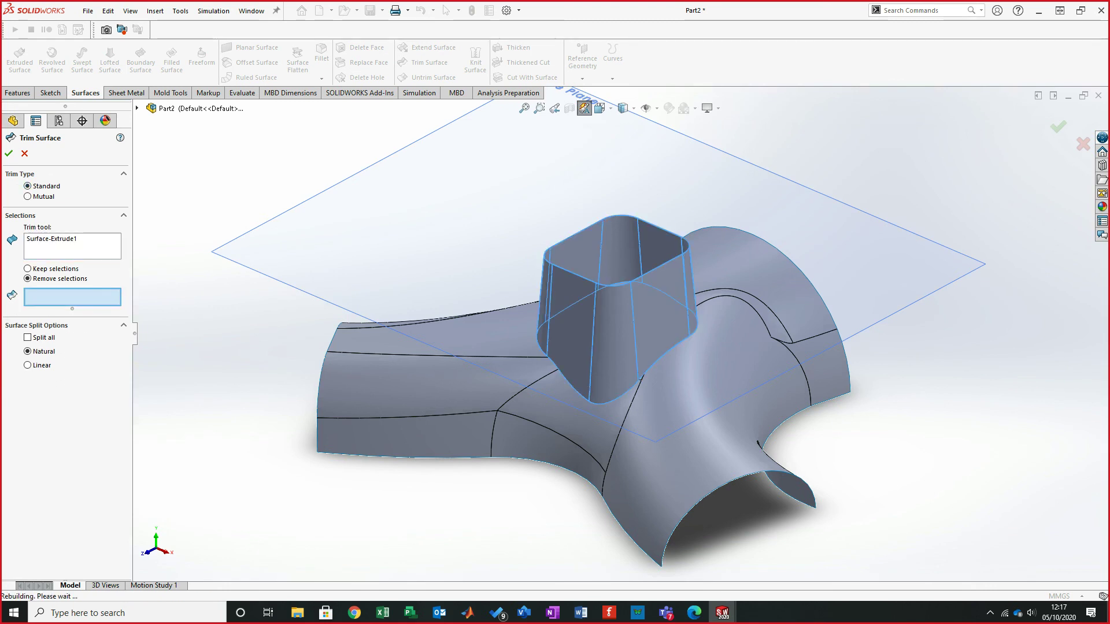
pyautogui.moveTo(627, 260); pyautogui.dragTo(618, 361, button='middle')
pyautogui.click(613, 312)
pyautogui.moveTo(613, 312); pyautogui.dragTo(601, 271, button='middle')
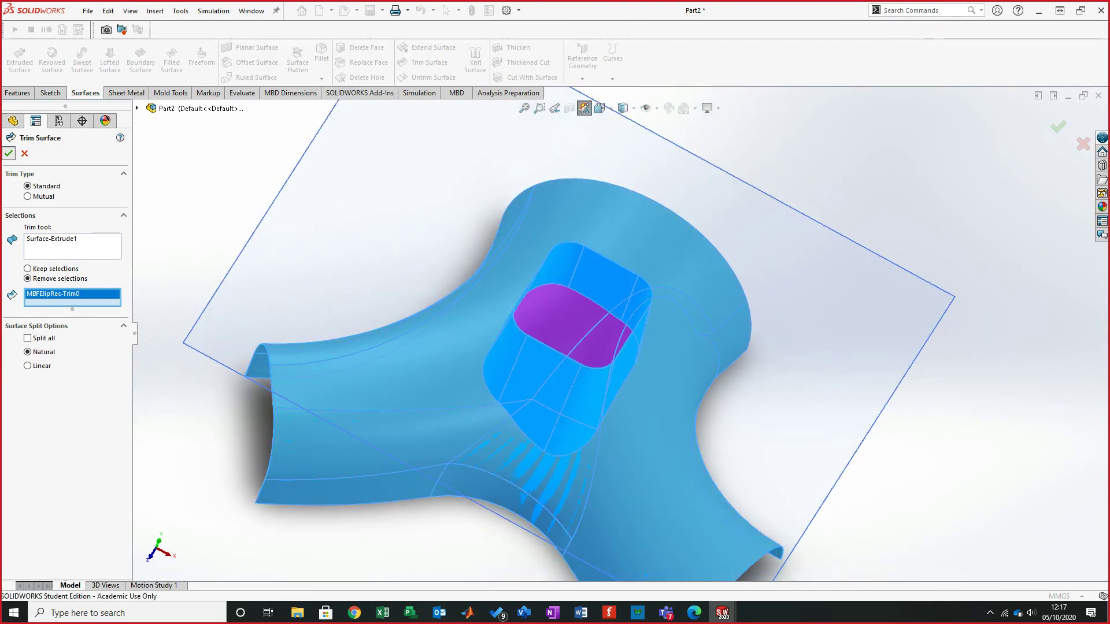
pyautogui.click(9, 153)
# - Rename the flute's surface extrusion as FlutBody
pyautogui.moveTo(821, 323); pyautogui.dragTo(453, 322, button='middle')
pyautogui.scroll(3, 693, 341)
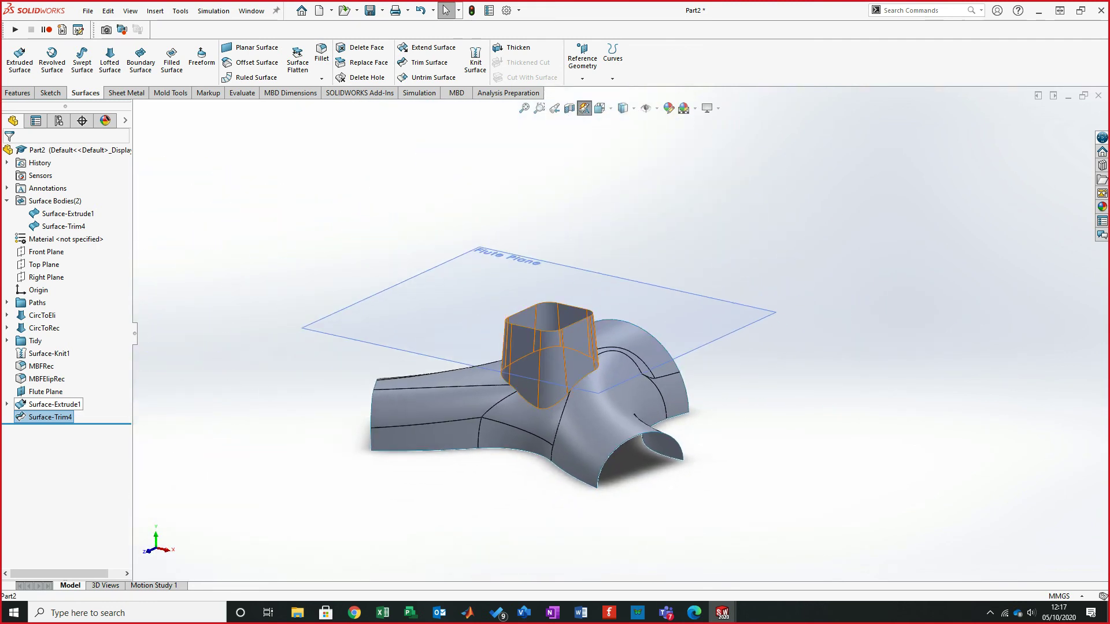
pyautogui.click(55, 404)
pyautogui.click(55, 404)
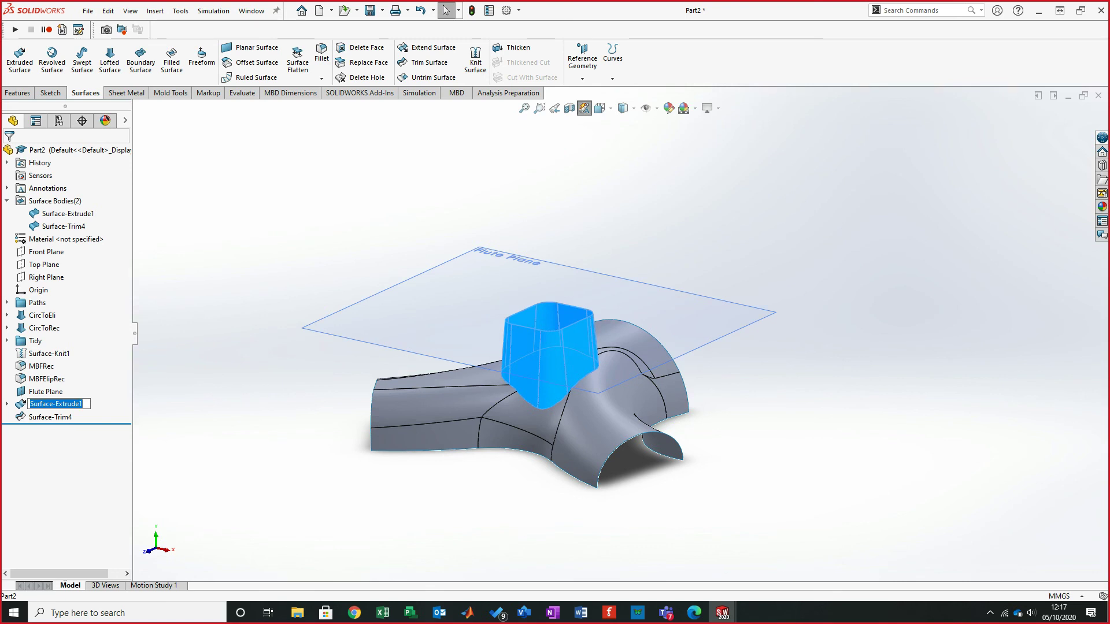
pyautogui.write('F')
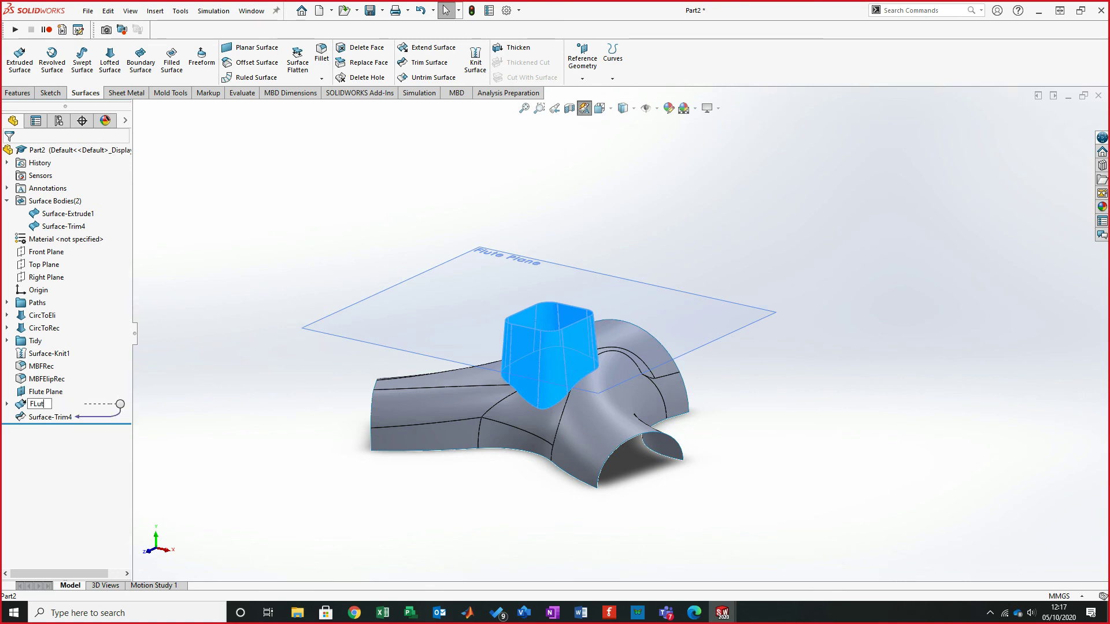
pyautogui.write('lutB')
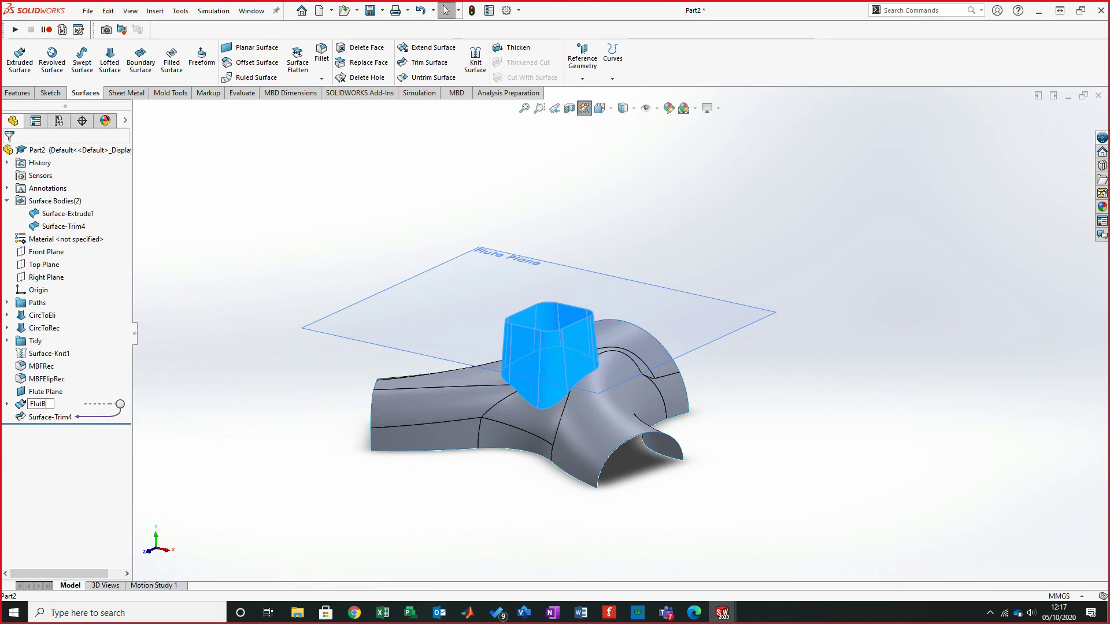
pyautogui.write('ody')
pyautogui.press('Return')
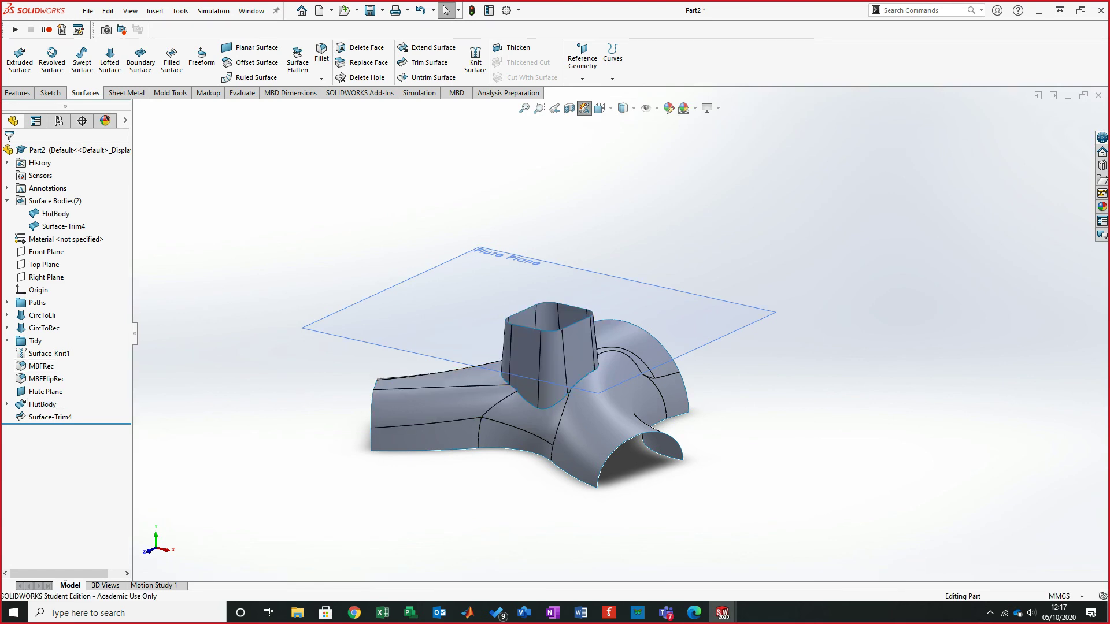
# - Rename the flute's surface trim feature as Flute Trim
pyautogui.click(50, 417)
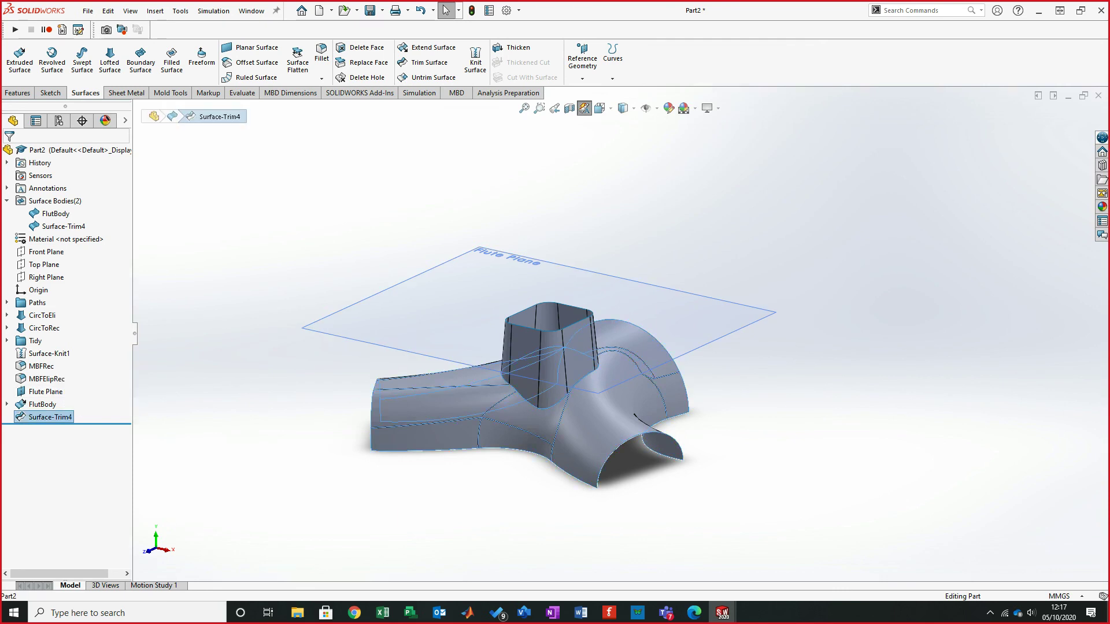
pyautogui.press('F2')
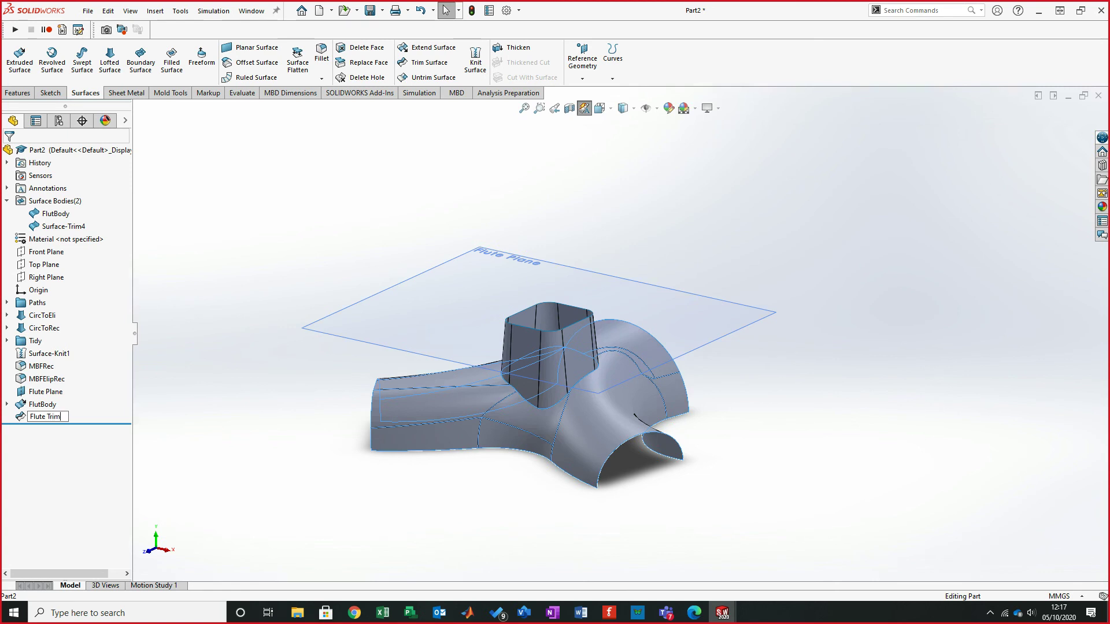
pyautogui.press('Return')
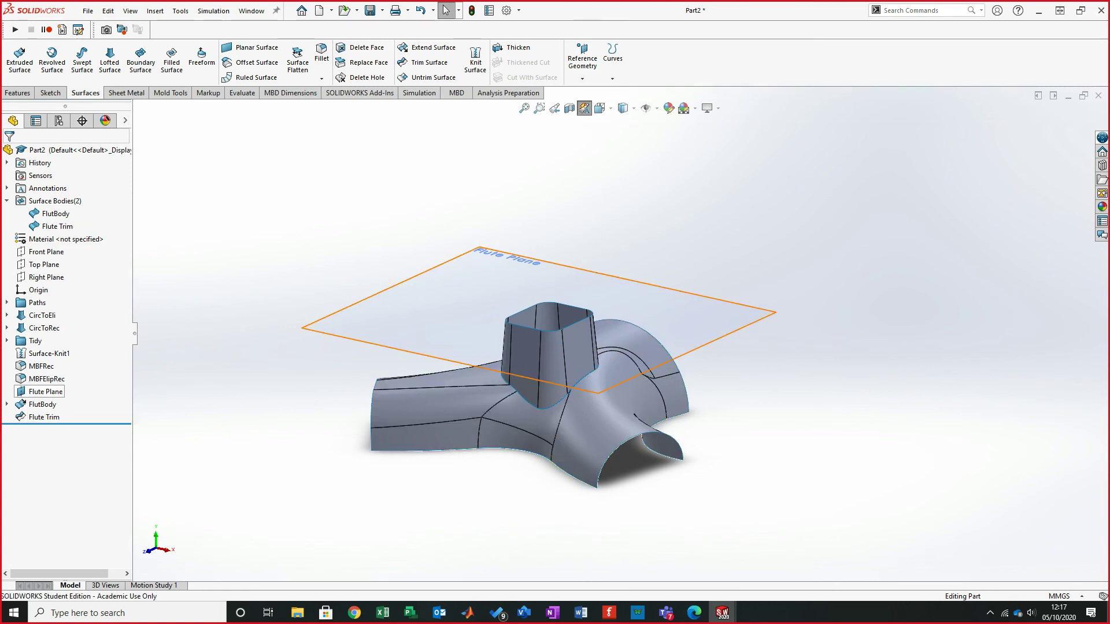
# - Group Flute Plane, FlutBody and Flute Trim in a new folder named FLute
pyautogui.click(46, 391)
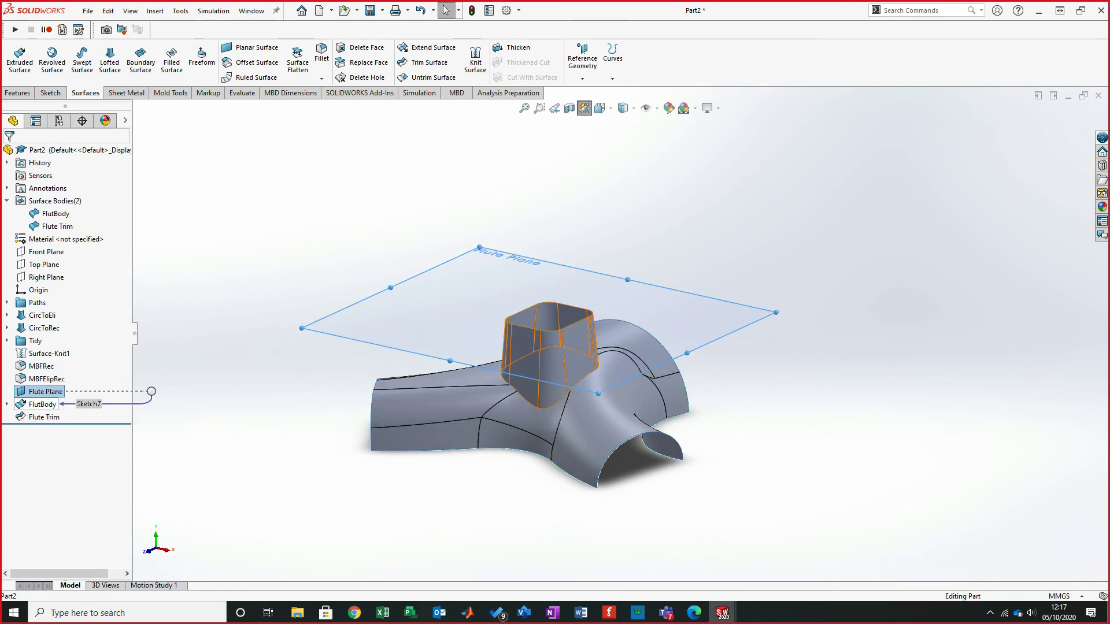
pyautogui.keyDown('shift'); pyautogui.click(44, 416); pyautogui.keyUp('shift')
pyautogui.rightClick(35, 417)
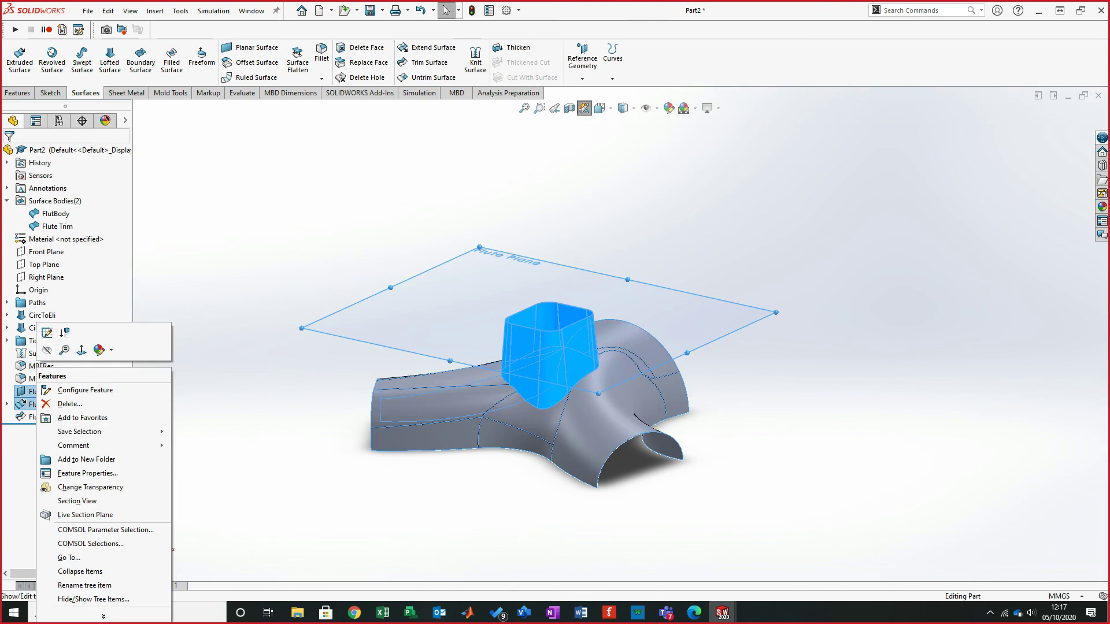
pyautogui.press('Escape')
pyautogui.click(43, 416)
pyautogui.keyDown('shift'); pyautogui.click(46, 391); pyautogui.keyUp('shift')
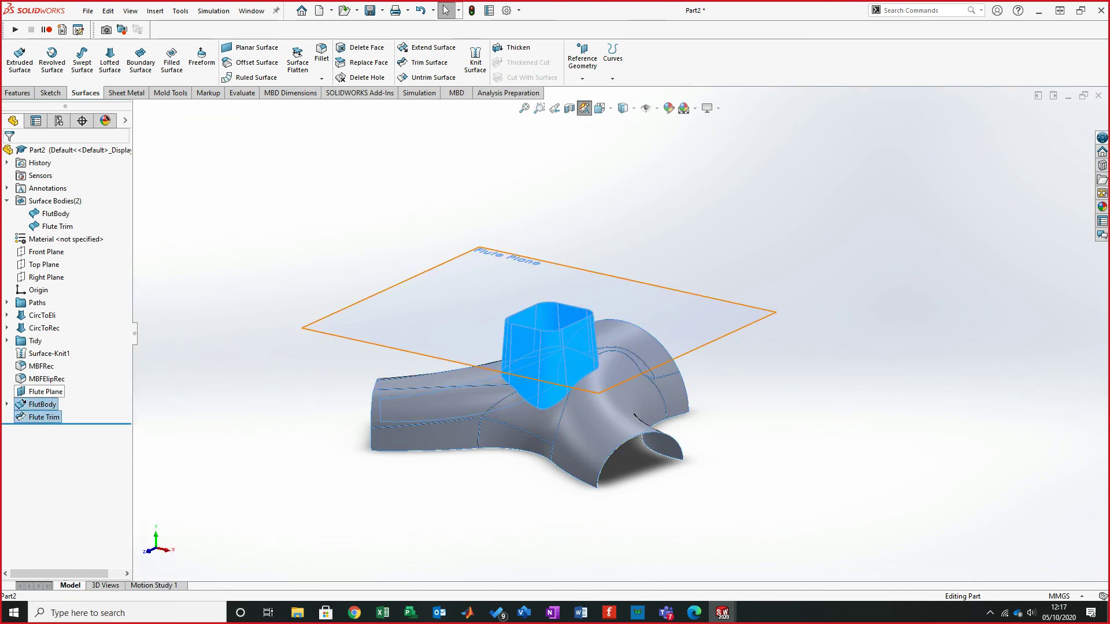
pyautogui.rightClick(46, 391)
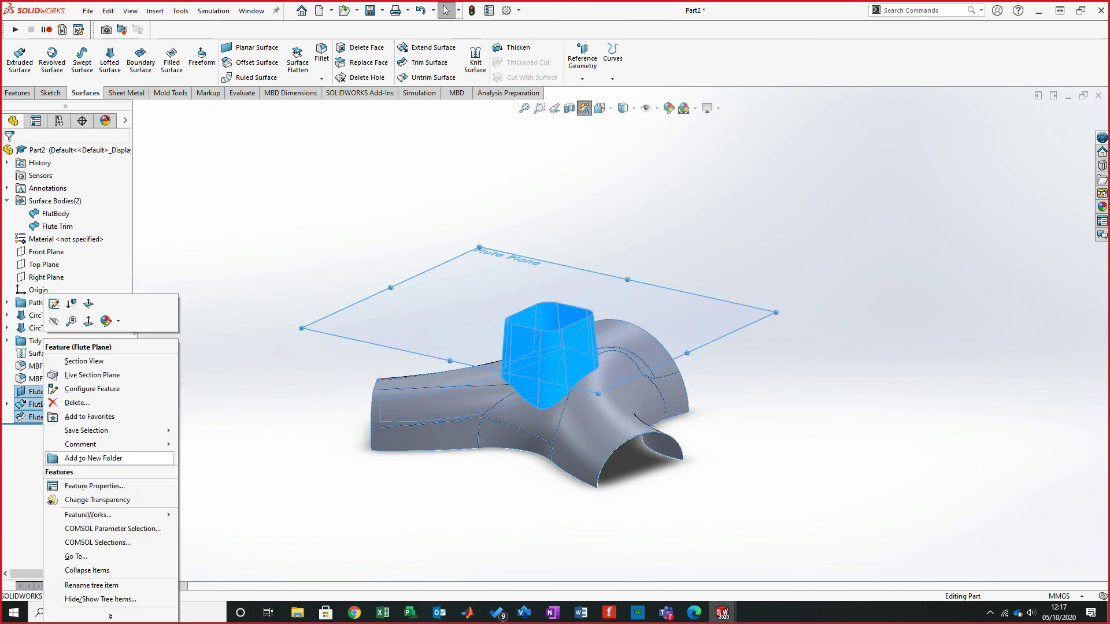
pyautogui.click(94, 458)
pyautogui.write('FLute')
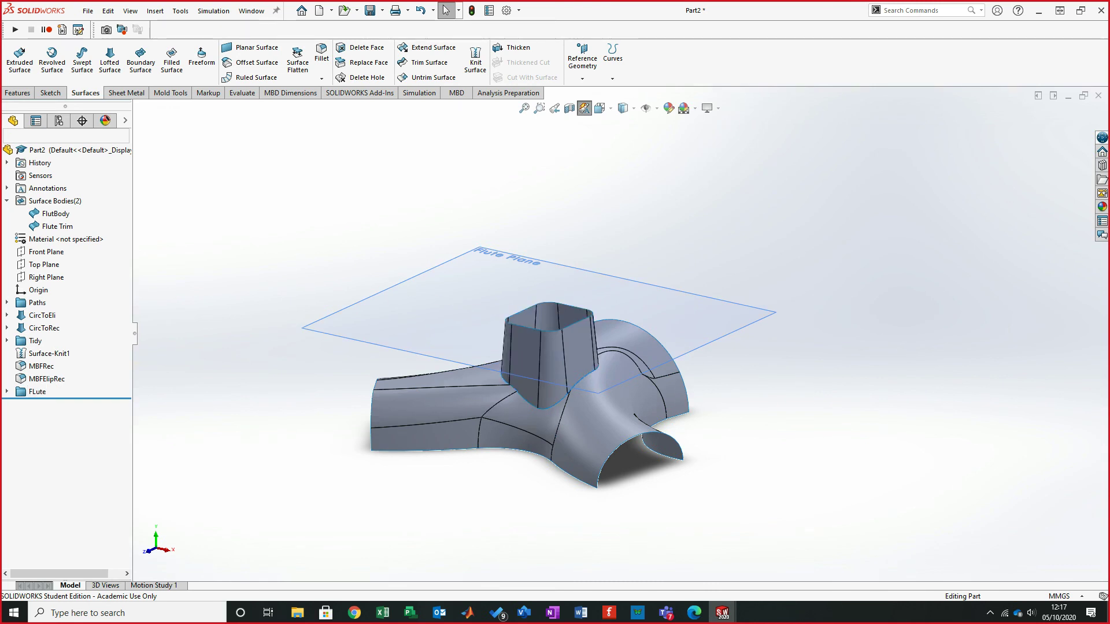
# - Hide the Flute Plane in the model view
pyautogui.scroll(-3, 485, 516)
pyautogui.moveTo(484, 474); pyautogui.dragTo(485, 516, button='middle')
pyautogui.scroll(1, 484, 516)
pyautogui.scroll(3, 548, 465)
pyautogui.rightClick(475, 242)
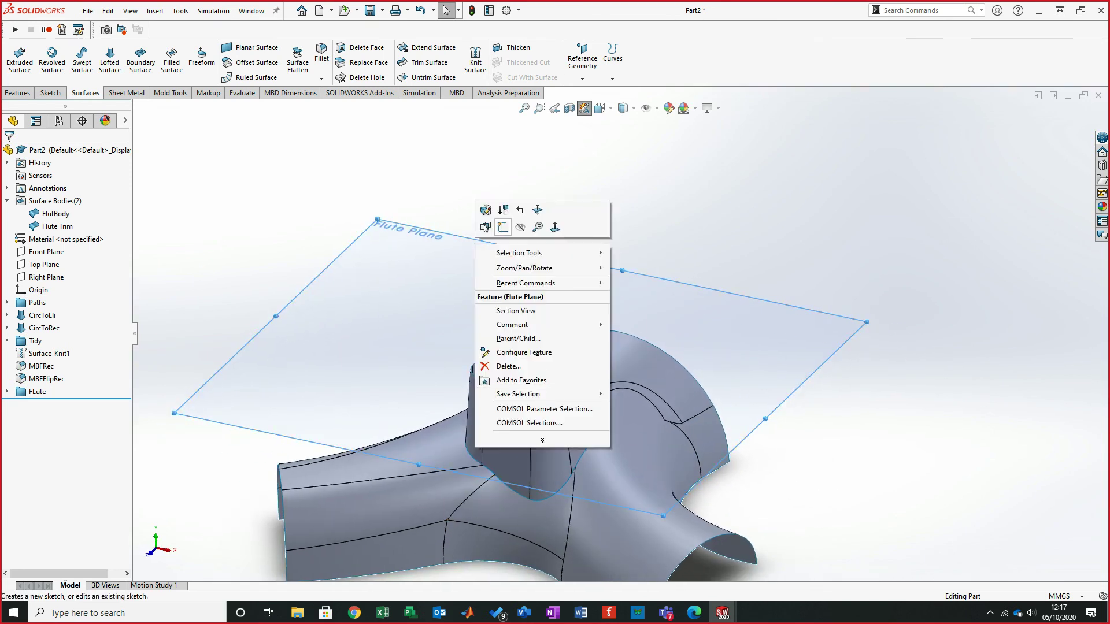
pyautogui.press('Escape')
pyautogui.click(499, 411)
pyautogui.press('Escape')
# - Examine the flute and its junction with the branched surface from several angles
pyautogui.moveTo(601, 427); pyautogui.dragTo(601, 312, button='middle')
pyautogui.press('Up')
pyautogui.press('Up')
pyautogui.press('Up')
pyautogui.press('Up')
pyautogui.press('Up')
pyautogui.press('Up')
pyautogui.press('Up')
pyautogui.press('Up')
pyautogui.press('Left')
pyautogui.press('Left')
pyautogui.press('Left')
pyautogui.scroll(-2, 570, 416)
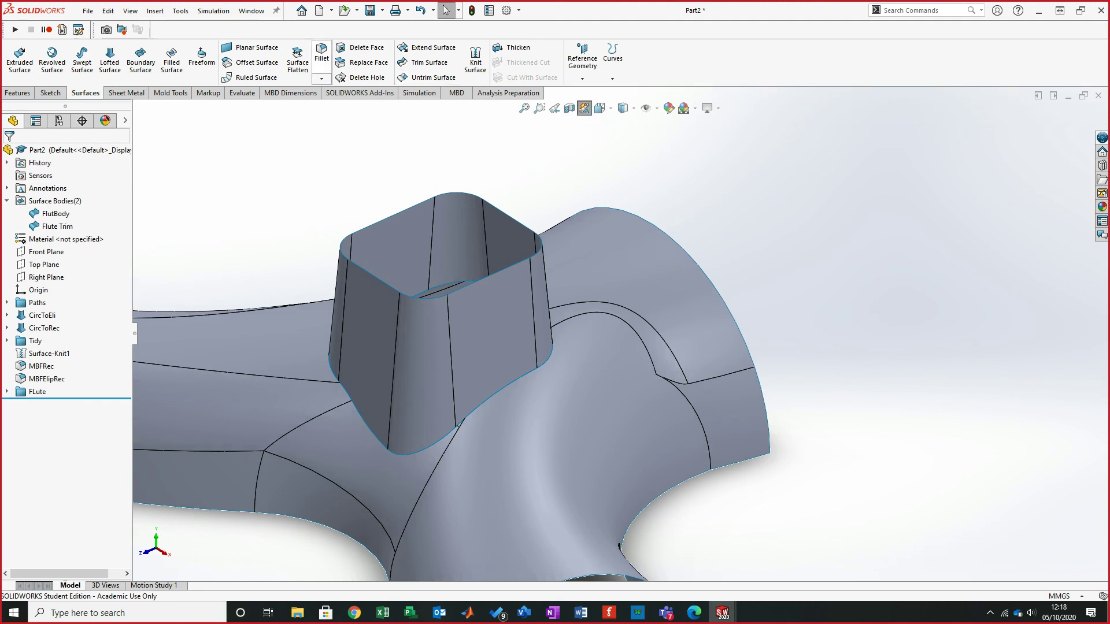
# - Set up a face fillet between a flute side face and the branched body's adjoining upper face, reversing the second face set's direction
pyautogui.click(321, 53)
pyautogui.moveTo(624, 334); pyautogui.dragTo(517, 291, button='middle')
pyautogui.moveTo(486, 376); pyautogui.dragTo(333, 330, button='middle')
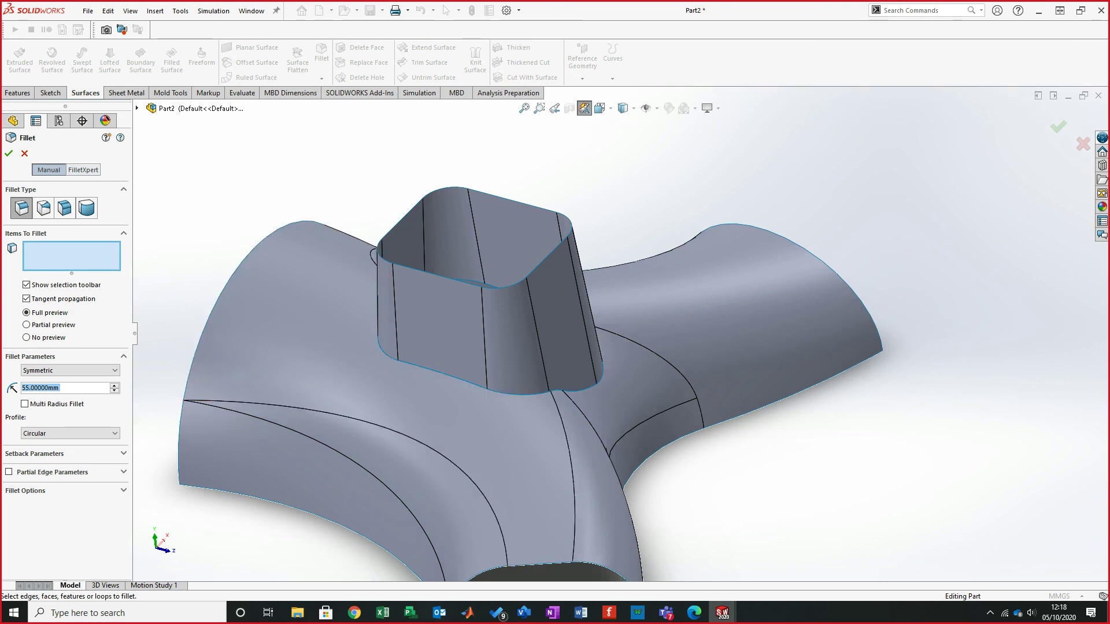
pyautogui.click(65, 208)
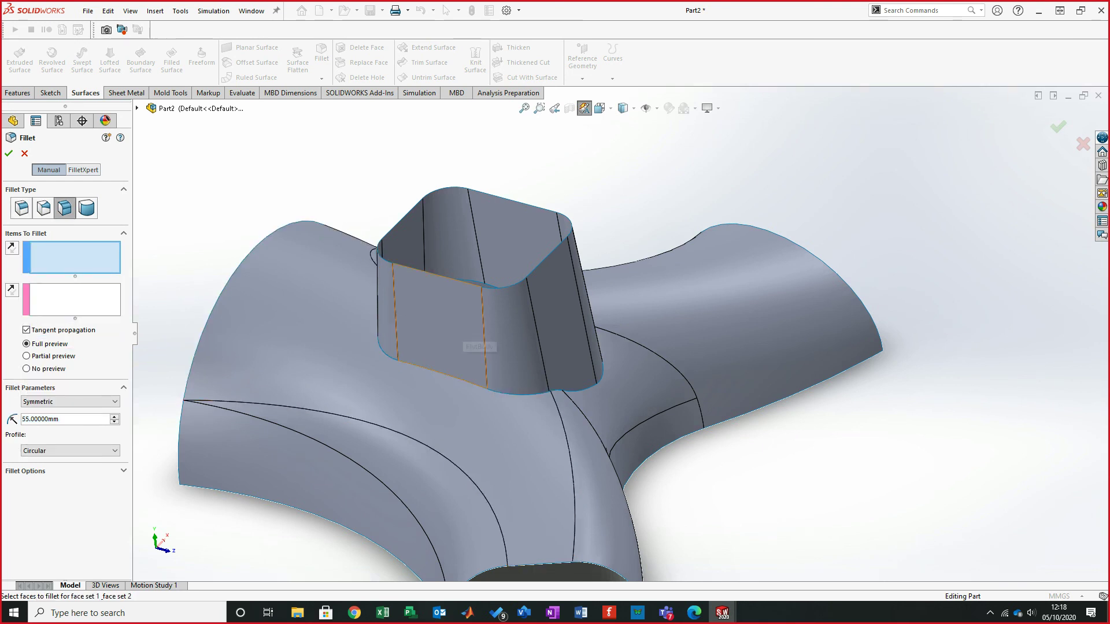
pyautogui.click(458, 327)
pyautogui.moveTo(457, 327); pyautogui.dragTo(419, 279, button='middle')
pyautogui.moveTo(628, 337)
pyautogui.mouseDown(button='middle')
pyautogui.moveTo(792, 425)
pyautogui.moveTo(624, 334)
pyautogui.mouseUp(button='middle')
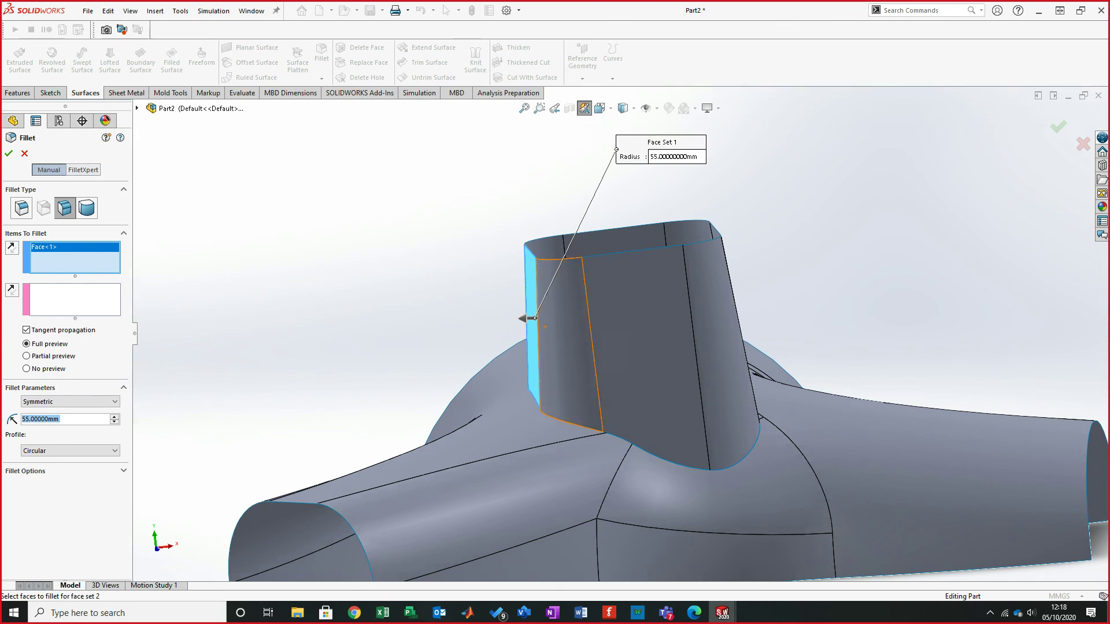
pyautogui.moveTo(526, 318); pyautogui.dragTo(489, 308, button='middle')
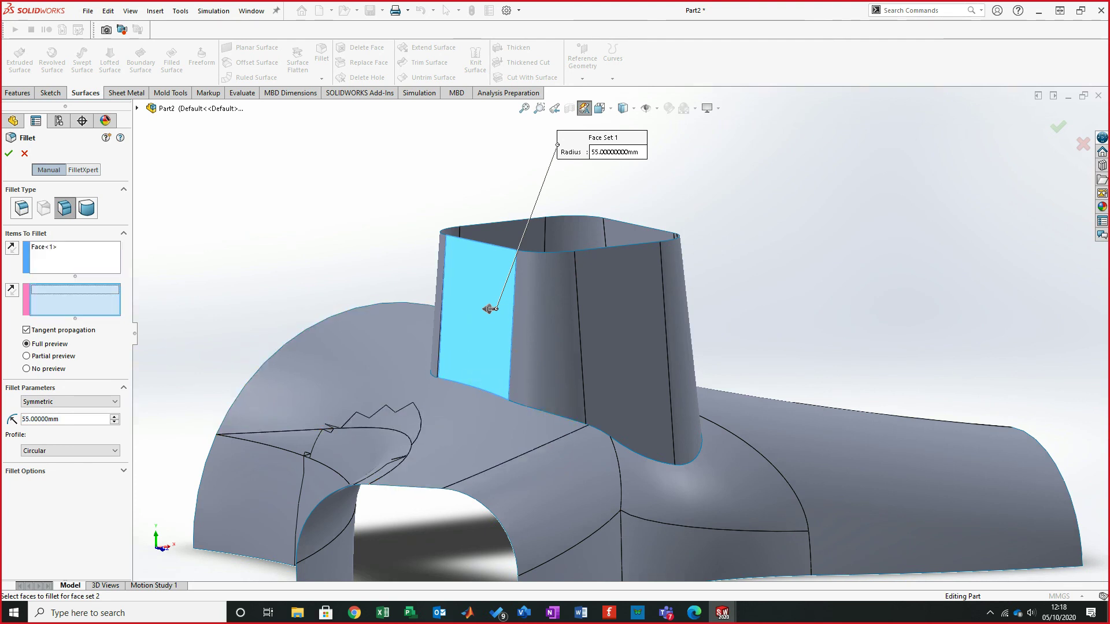
pyautogui.click(443, 425)
pyautogui.moveTo(531, 514); pyautogui.dragTo(519, 515, button='middle')
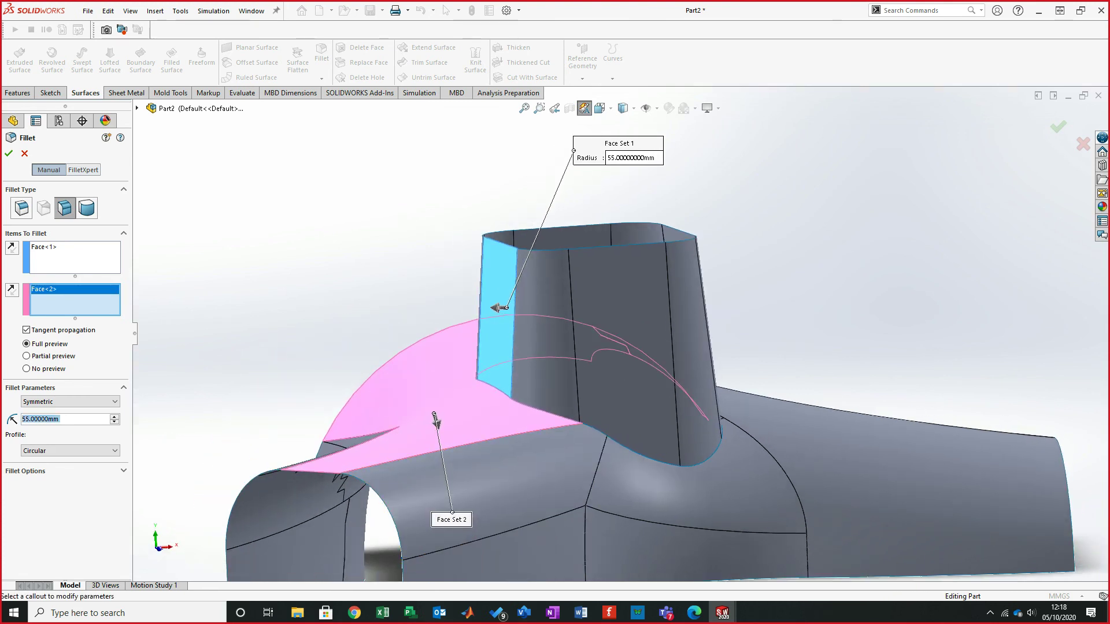
pyautogui.click(11, 289)
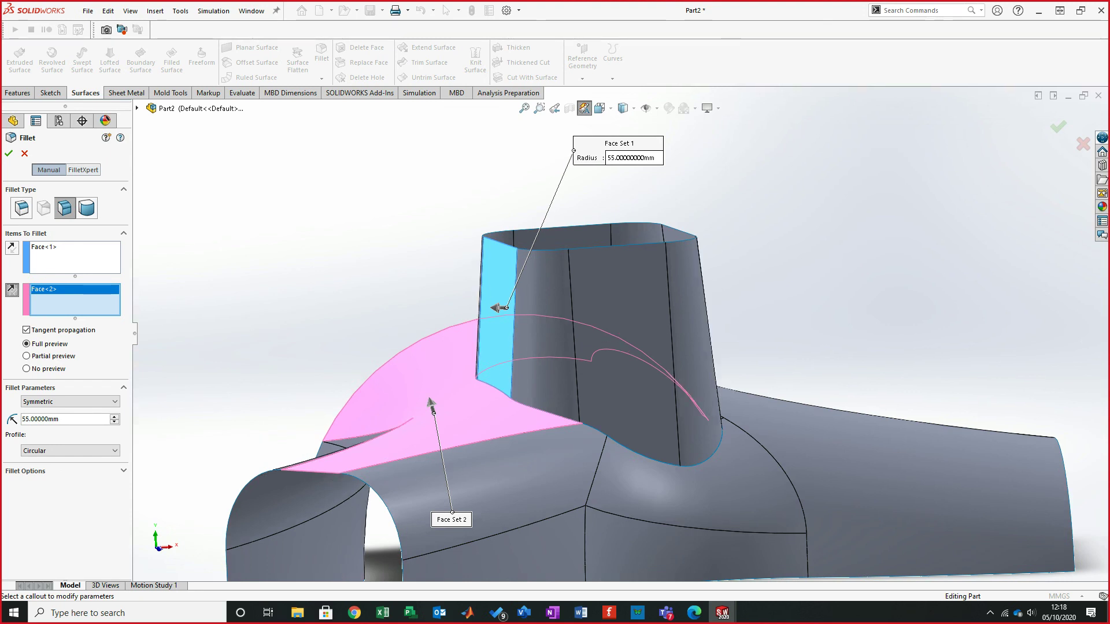
# - Set the face fillet's radius to 12.5 mm and create the blend around the flute's base
pyautogui.click(65, 419)
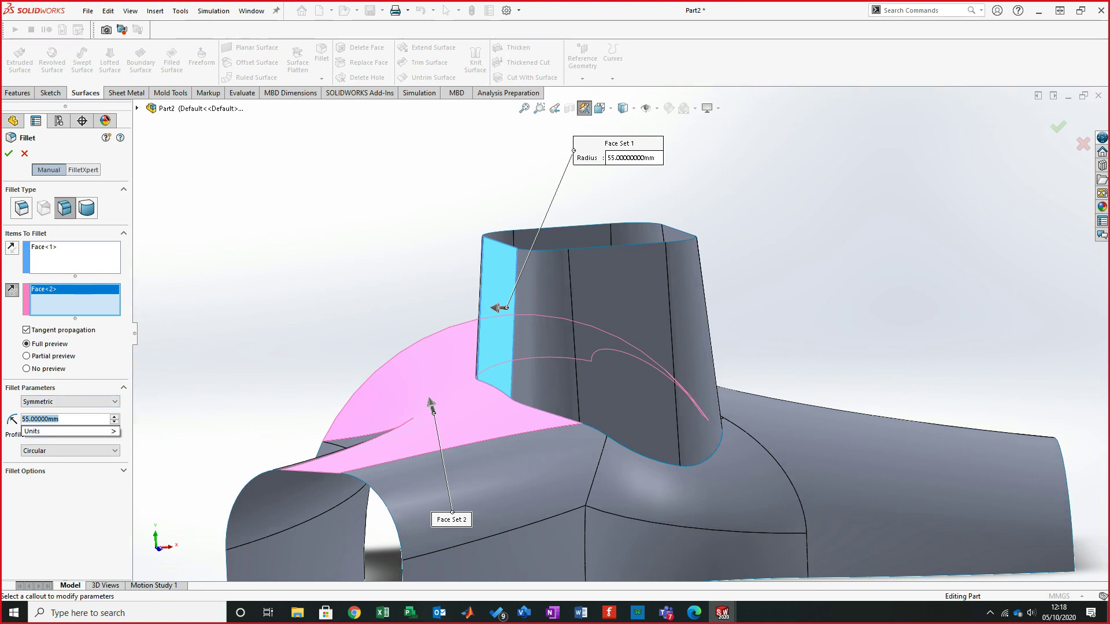
pyautogui.write('2.')
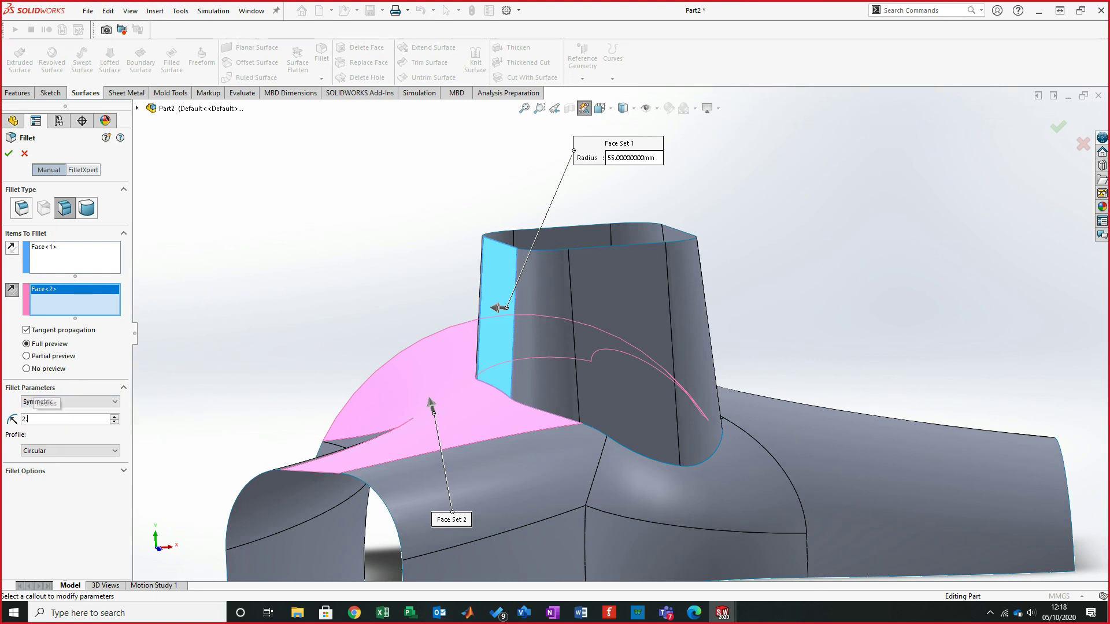
pyautogui.press('BackSpace')
pyautogui.press('BackSpace')
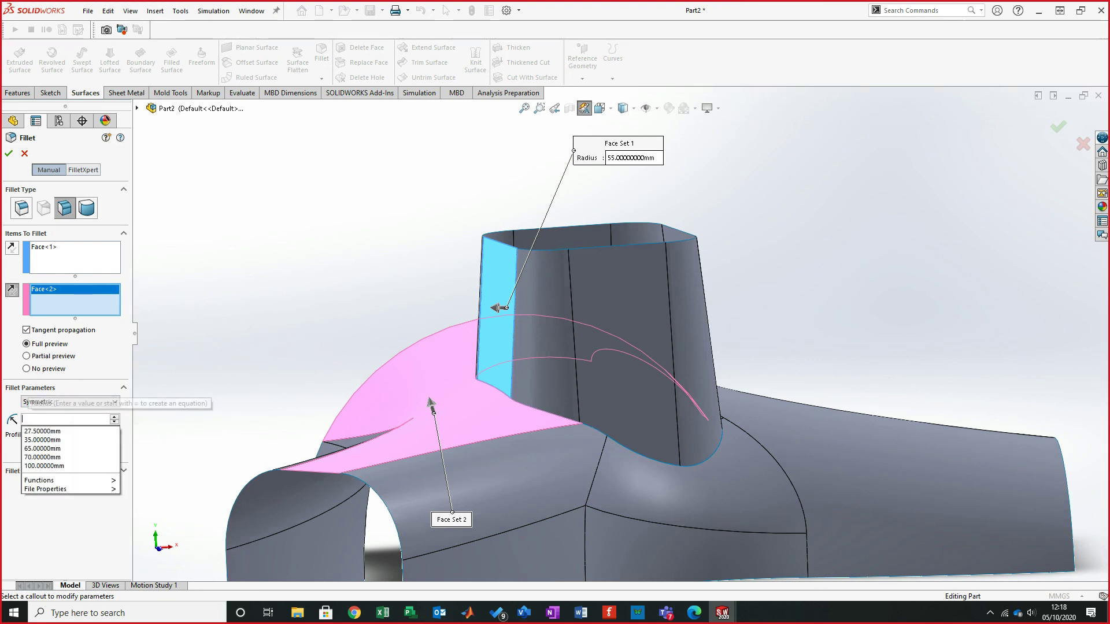
pyautogui.write('12.5')
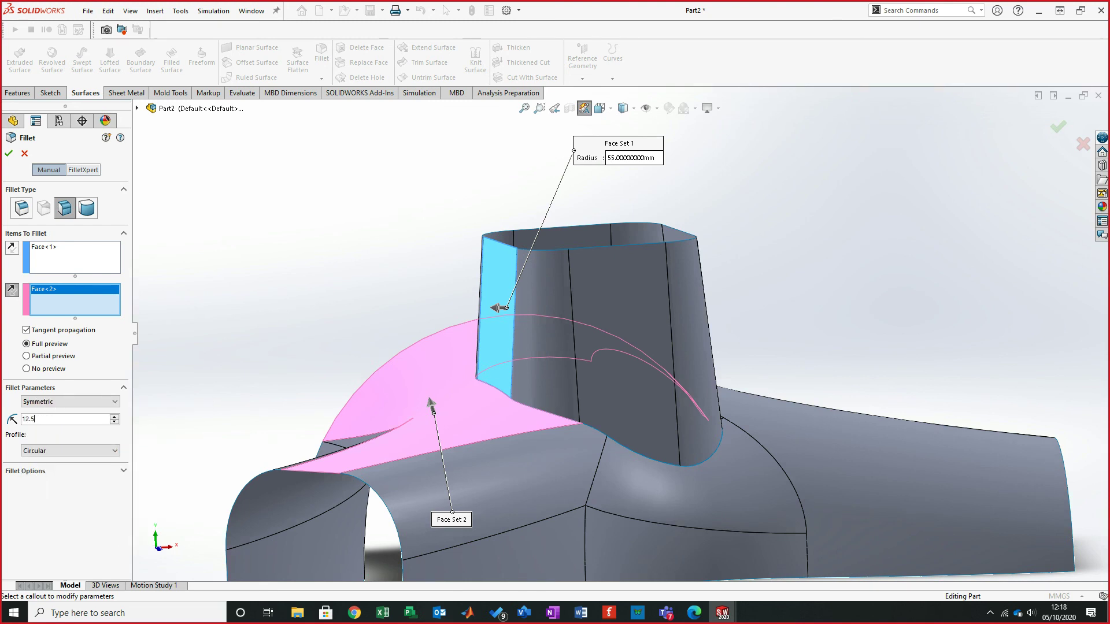
pyautogui.press('Return')
pyautogui.moveTo(434, 370); pyautogui.dragTo(503, 373, button='middle')
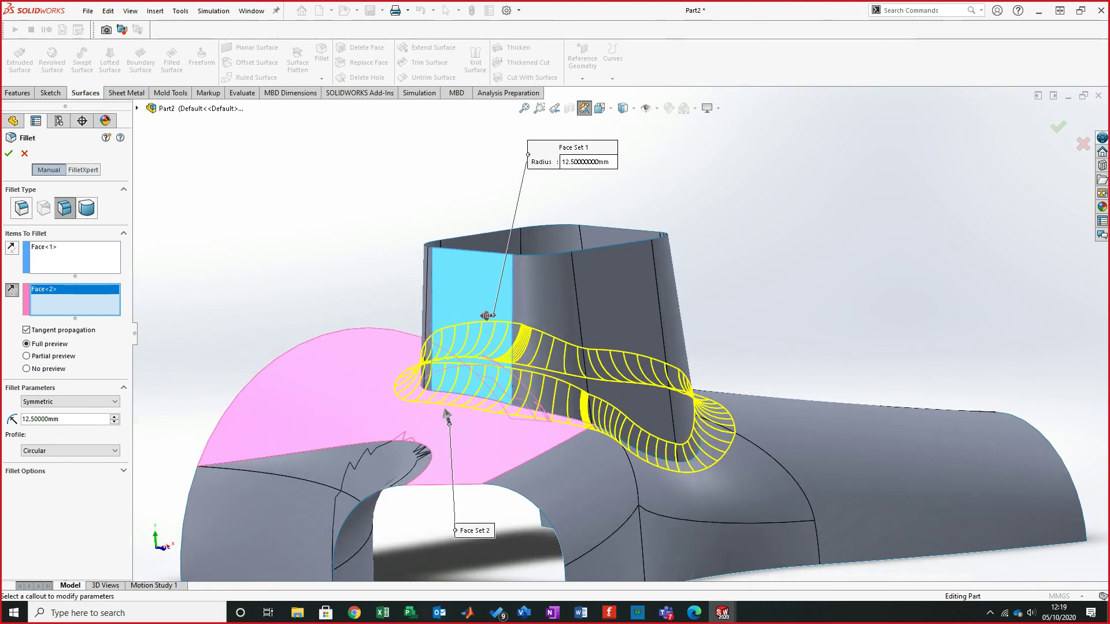
pyautogui.moveTo(475, 409); pyautogui.dragTo(463, 403, button='middle')
pyautogui.moveTo(540, 396); pyautogui.dragTo(405, 434, button='middle')
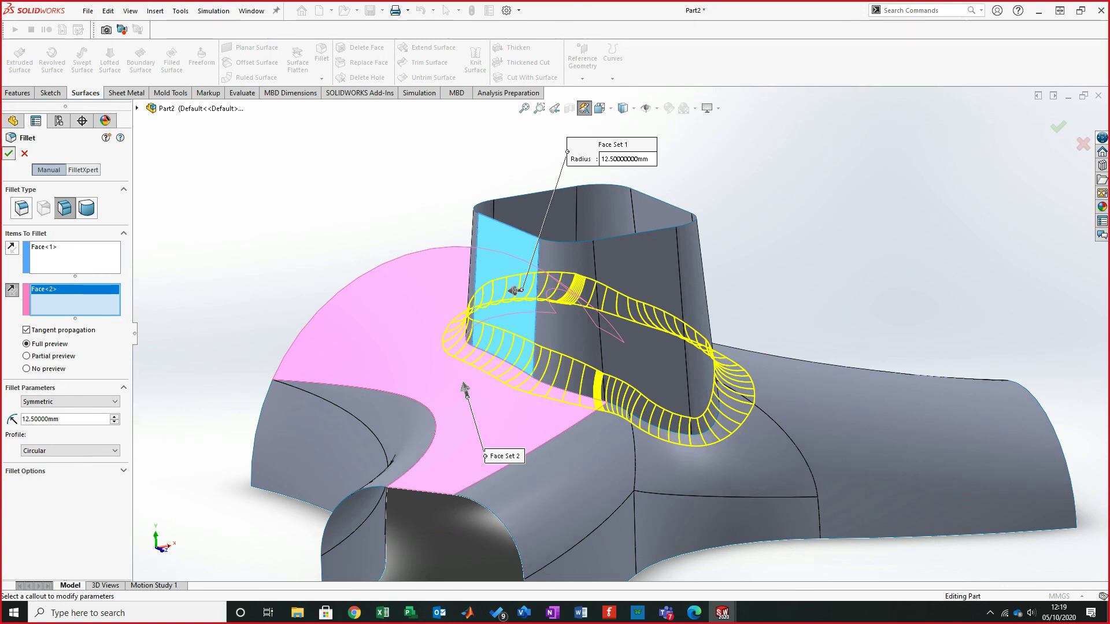
pyautogui.press('Return')
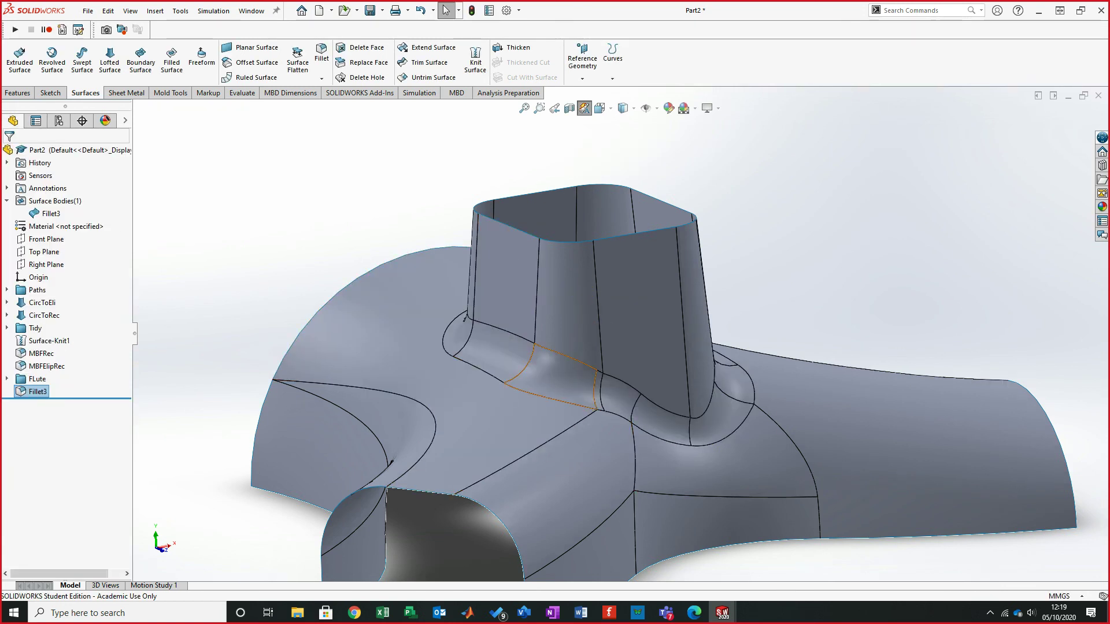
# - Examine the finished fillet around the flute's base and the whole branched surface from several sides
pyautogui.click(553, 377)
pyautogui.moveTo(624, 333); pyautogui.dragTo(902, 358, button='middle')
pyautogui.press('Escape')
pyautogui.scroll(-4, 925, 358)
pyautogui.moveTo(875, 300); pyautogui.dragTo(520, 323, button='middle')
pyautogui.moveTo(243, 225); pyautogui.dragTo(572, 289, button='middle')
pyautogui.scroll(2, 751, 376)
pyautogui.scroll(-1, 491, 173)
pyautogui.moveTo(518, 427); pyautogui.dragTo(503, 370, button='middle')
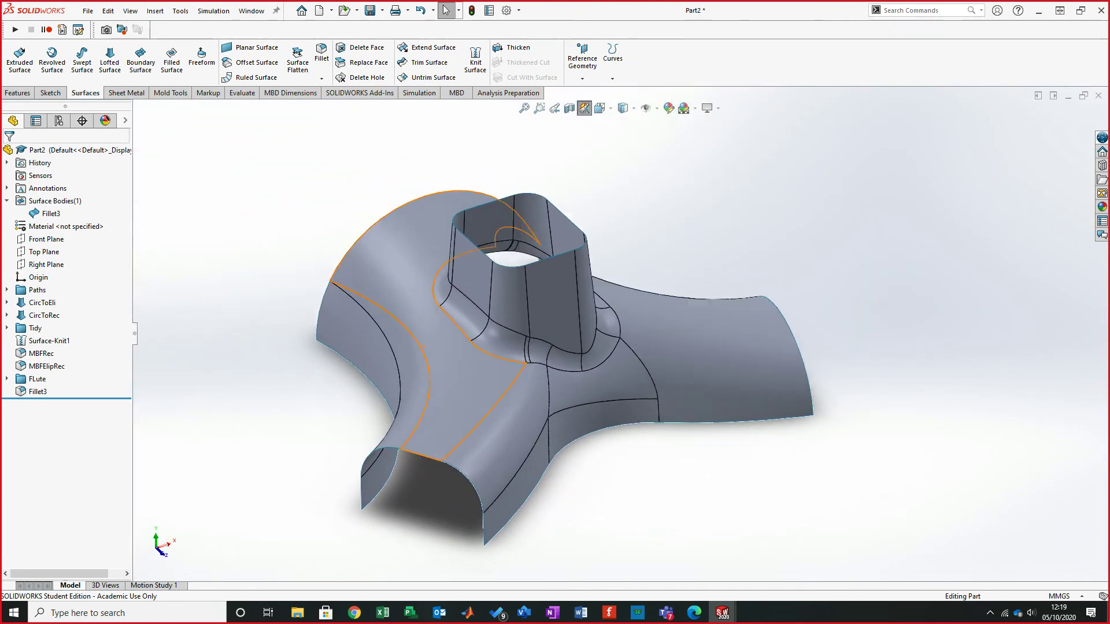
# - Rename the flute's face fillet as FLute Fillet and move it into the FLute folder
pyautogui.click(38, 392)
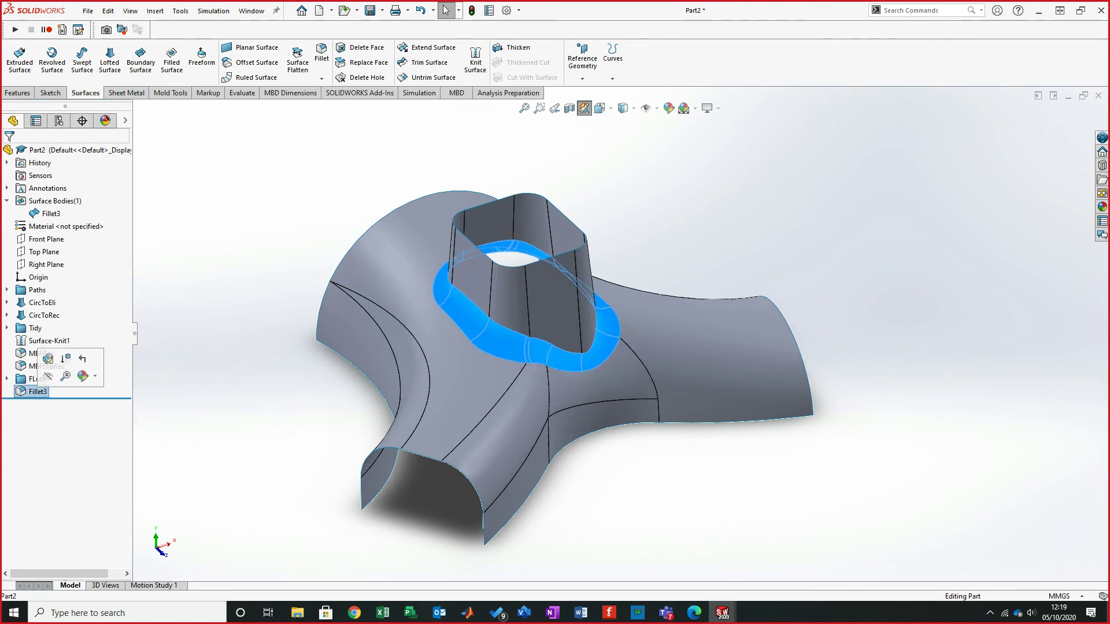
pyautogui.press('F2')
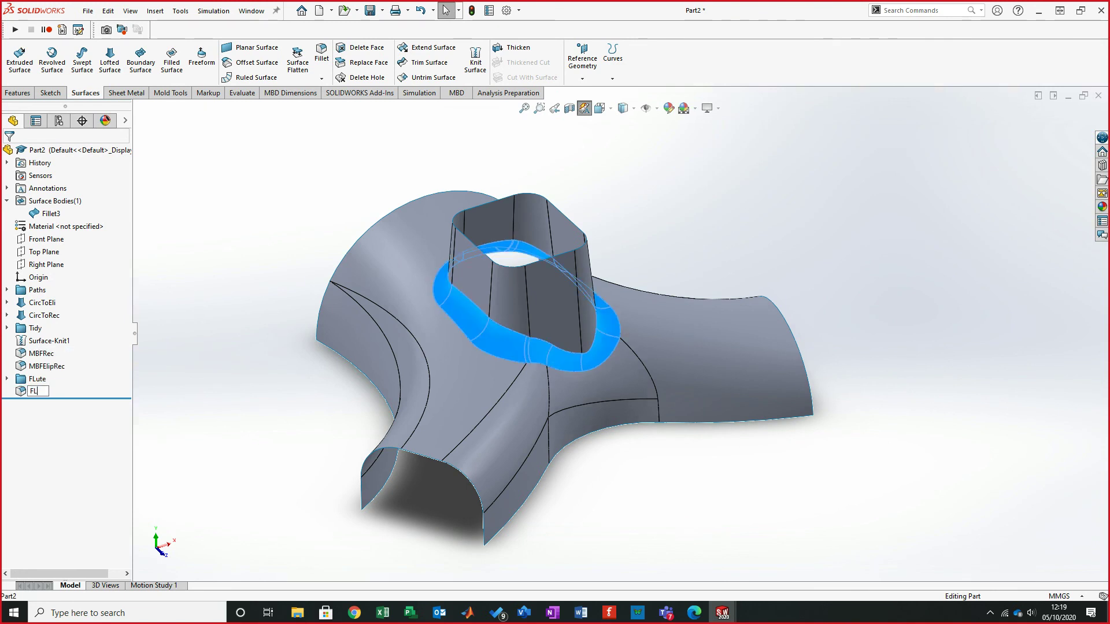
pyautogui.write('FLute Fillet')
pyautogui.press('Return')
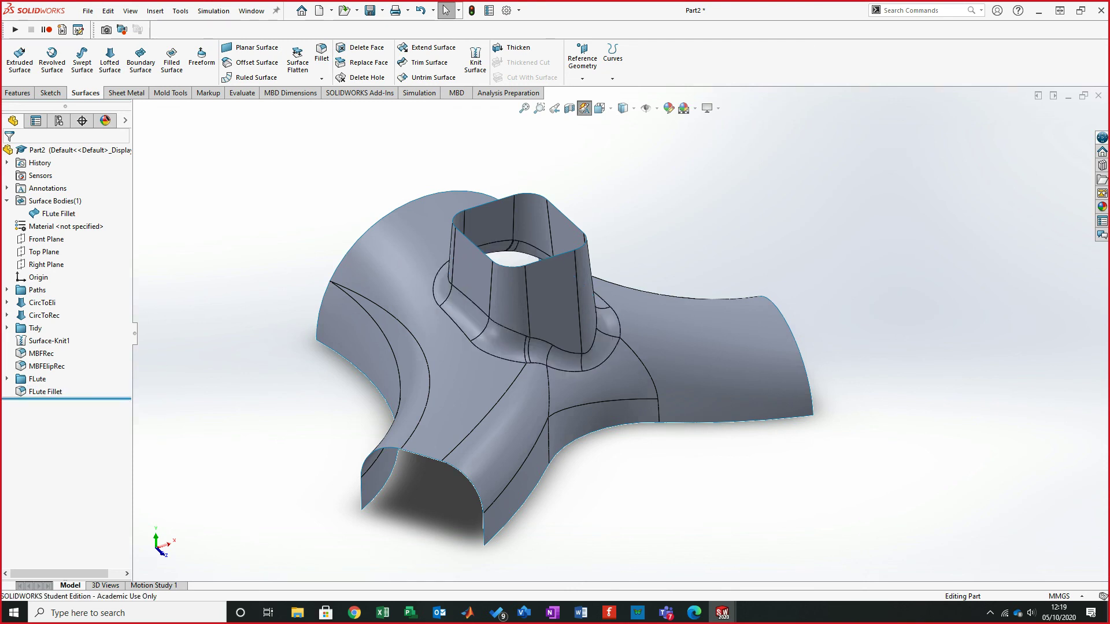
pyautogui.moveTo(43, 391); pyautogui.dragTo(36, 379)
pyautogui.moveTo(463, 439); pyautogui.dragTo(539, 328, button='middle')
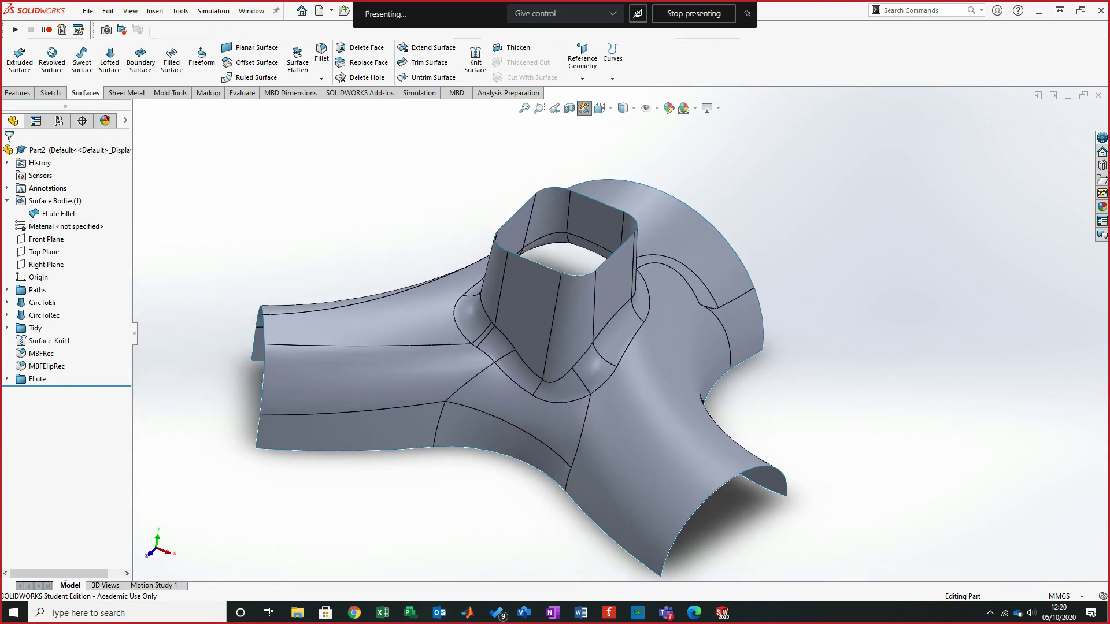
# - Save the part on the Desktop under the file name Advanced Lofting
pyautogui.click(382, 10)
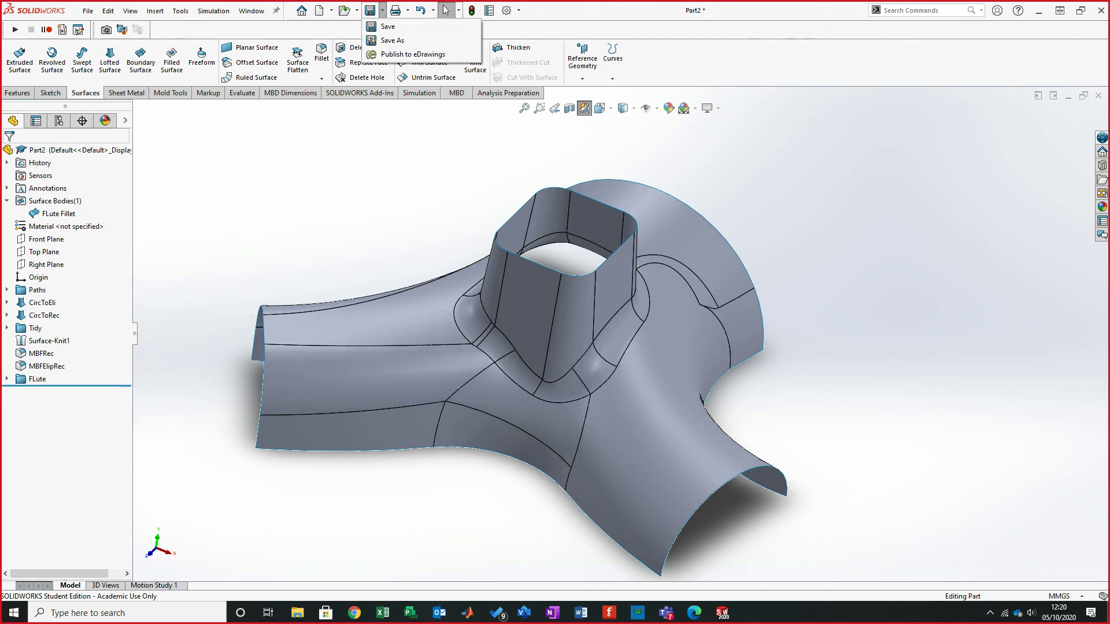
pyautogui.click(399, 41)
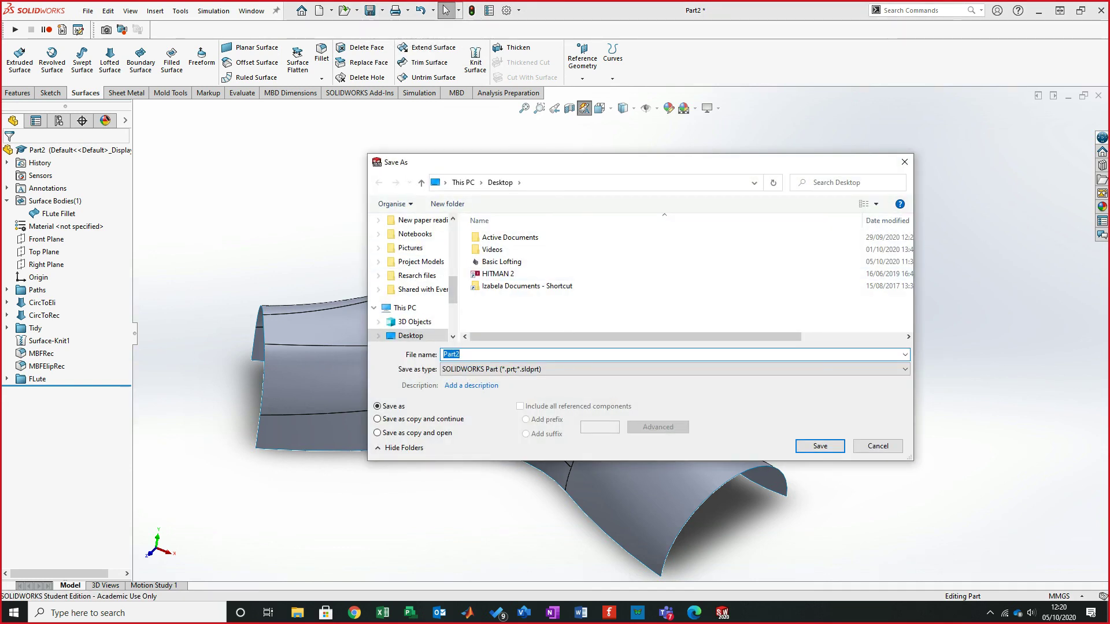
pyautogui.write('Advanced Lofting')
pyautogui.press('Return')
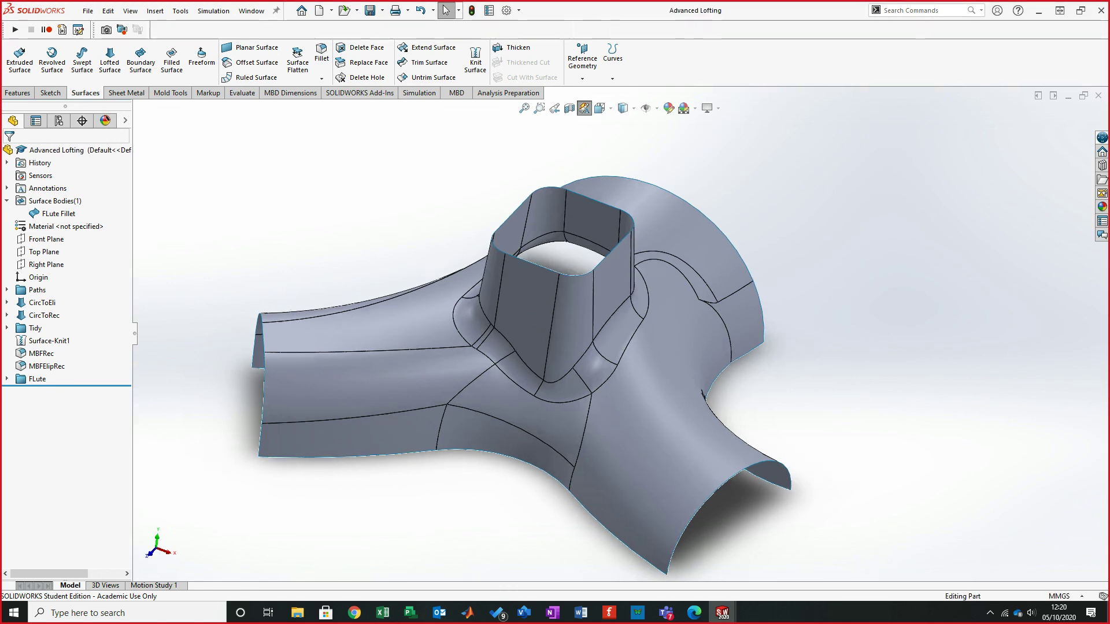
# - Thicken the complete FLute Fillet surface by 5 mm on the preset side into a solid body
pyautogui.moveTo(544, 335); pyautogui.dragTo(571, 328, button='middle')
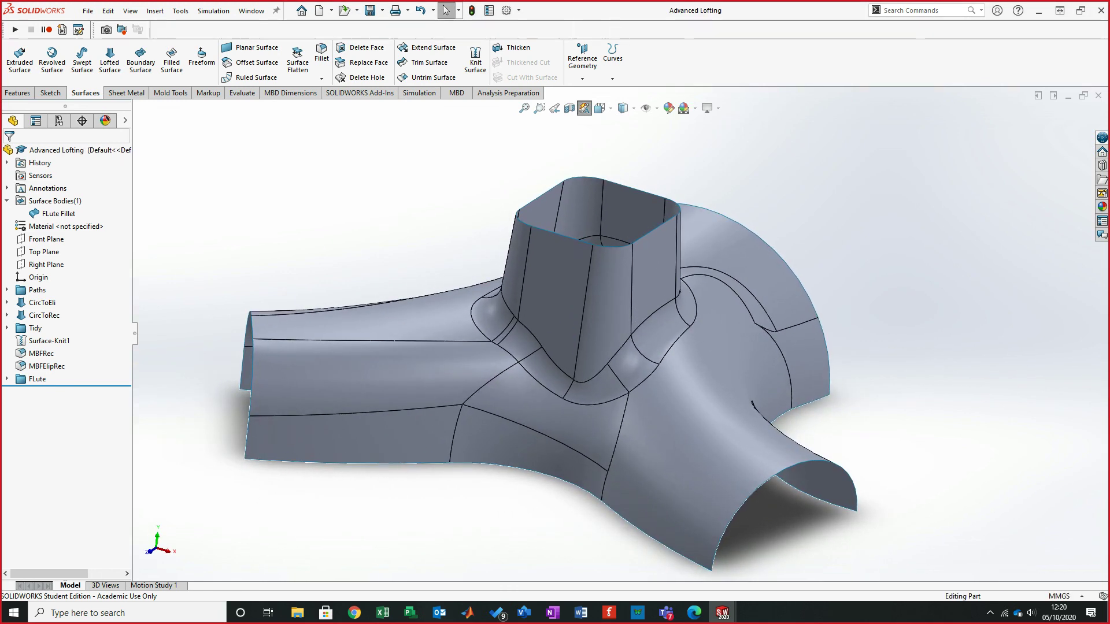
pyautogui.hotkey('shift', 'c')
pyautogui.hotkey('alt', 'Left')
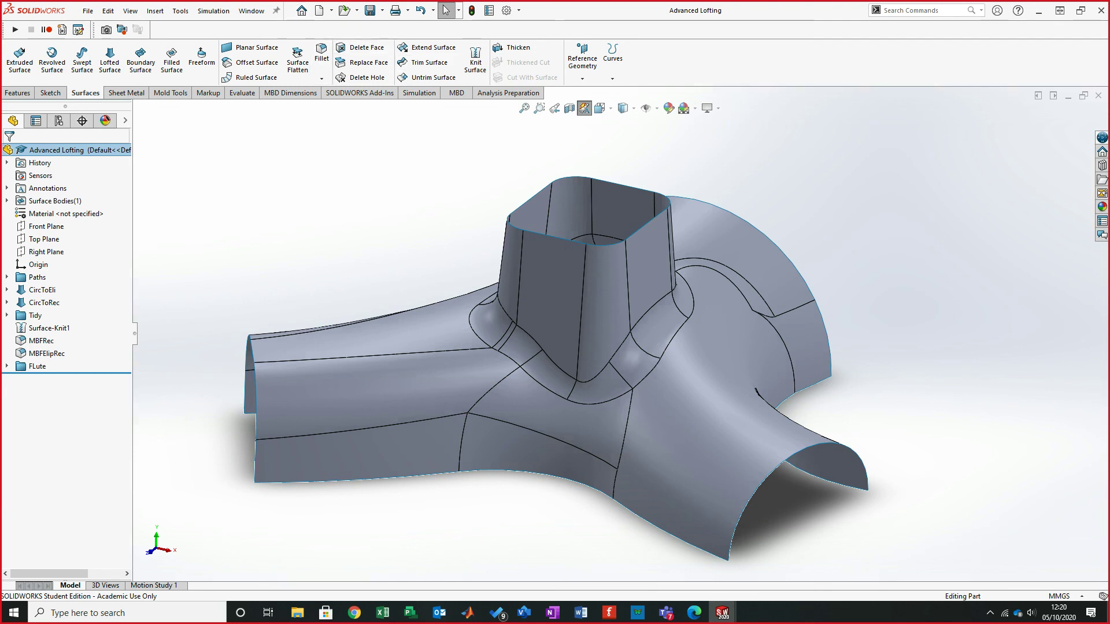
pyautogui.click(512, 47)
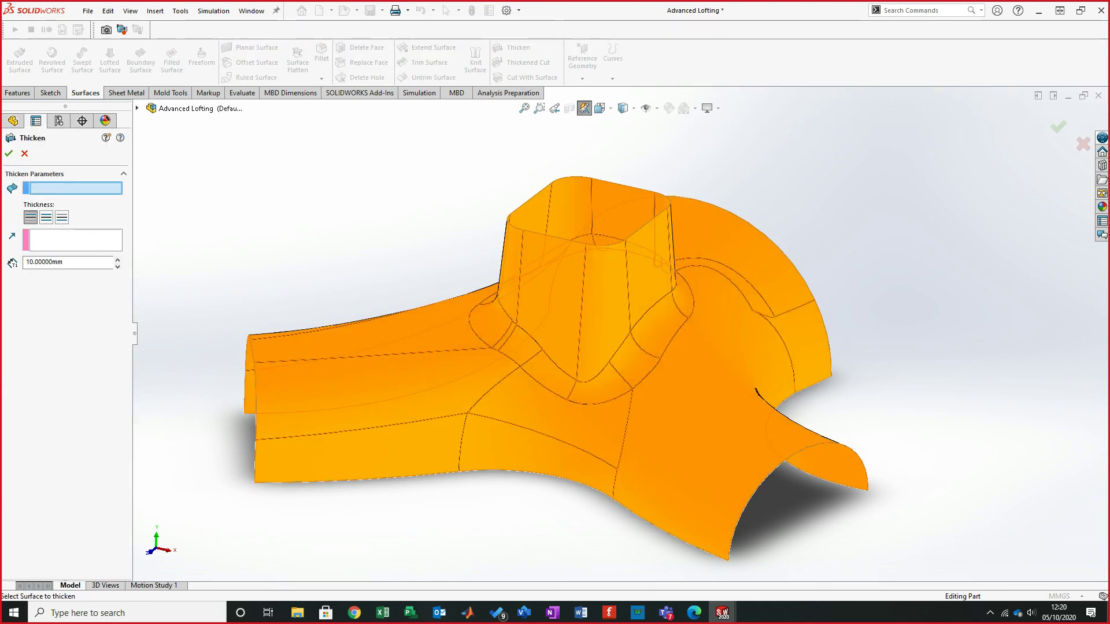
pyautogui.click(526, 296)
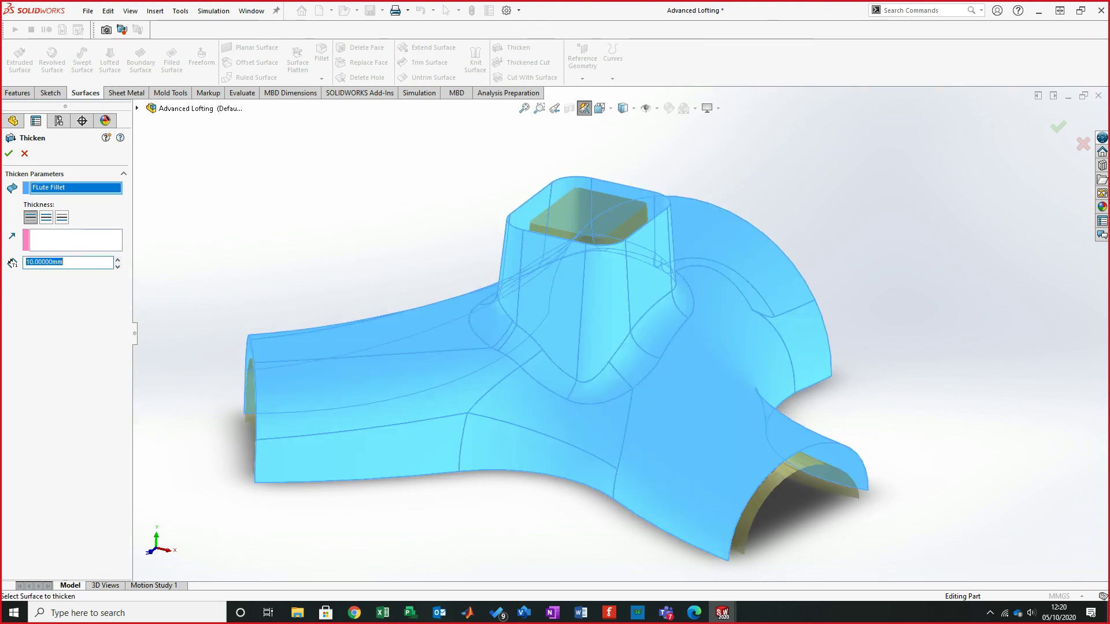
pyautogui.moveTo(555, 353); pyautogui.dragTo(542, 301, button='middle')
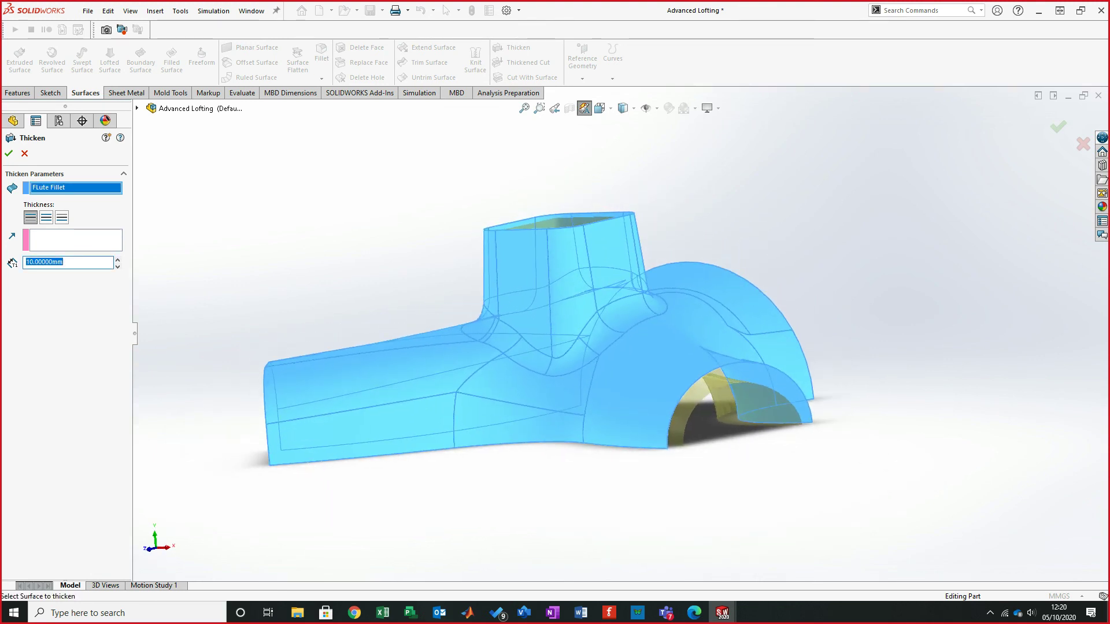
pyautogui.write('5')
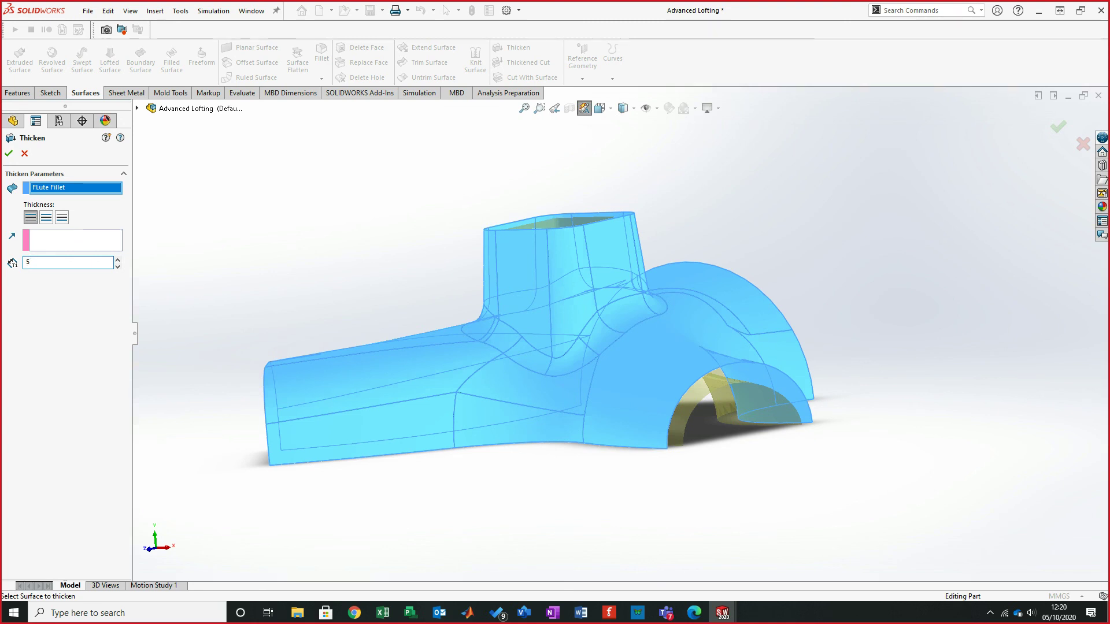
pyautogui.press('Return')
pyautogui.moveTo(542, 396); pyautogui.dragTo(350, 389, button='middle')
pyautogui.scroll(-10, 752, 324)
pyautogui.moveTo(626, 331); pyautogui.dragTo(905, 485, button='middle')
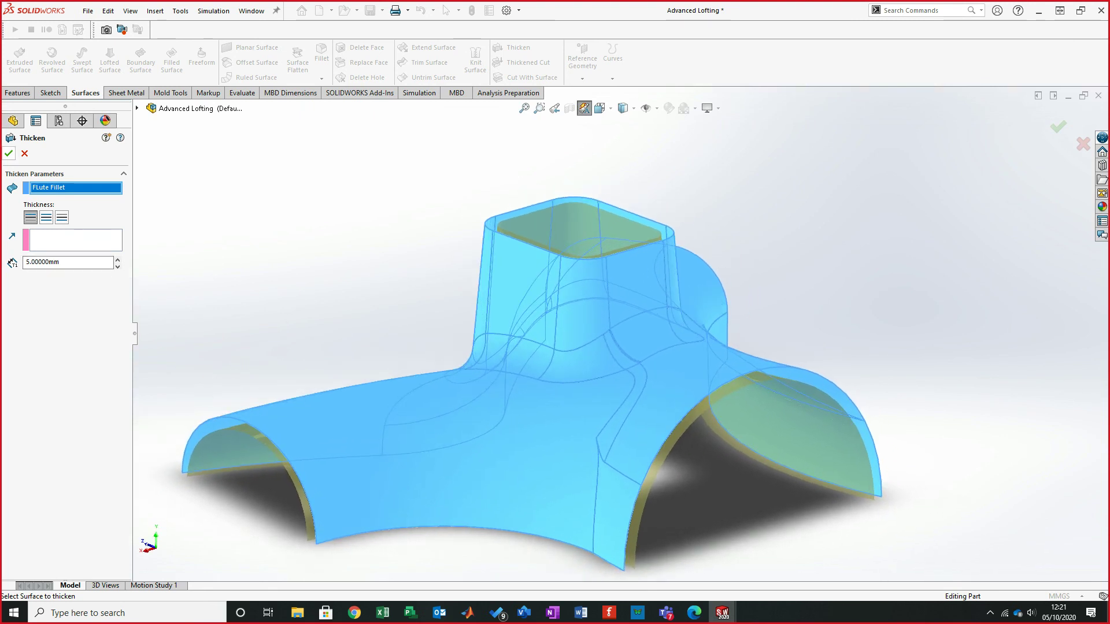
pyautogui.click(9, 153)
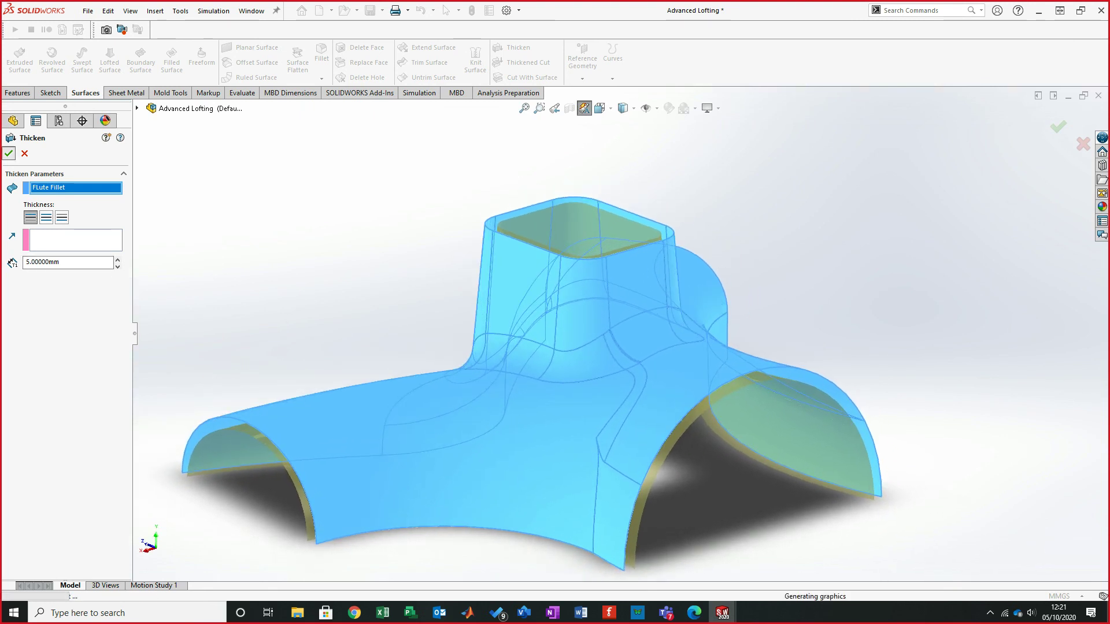
# - Display the thickened model shaded without edges
pyautogui.moveTo(572, 333); pyautogui.dragTo(723, 338, button='middle')
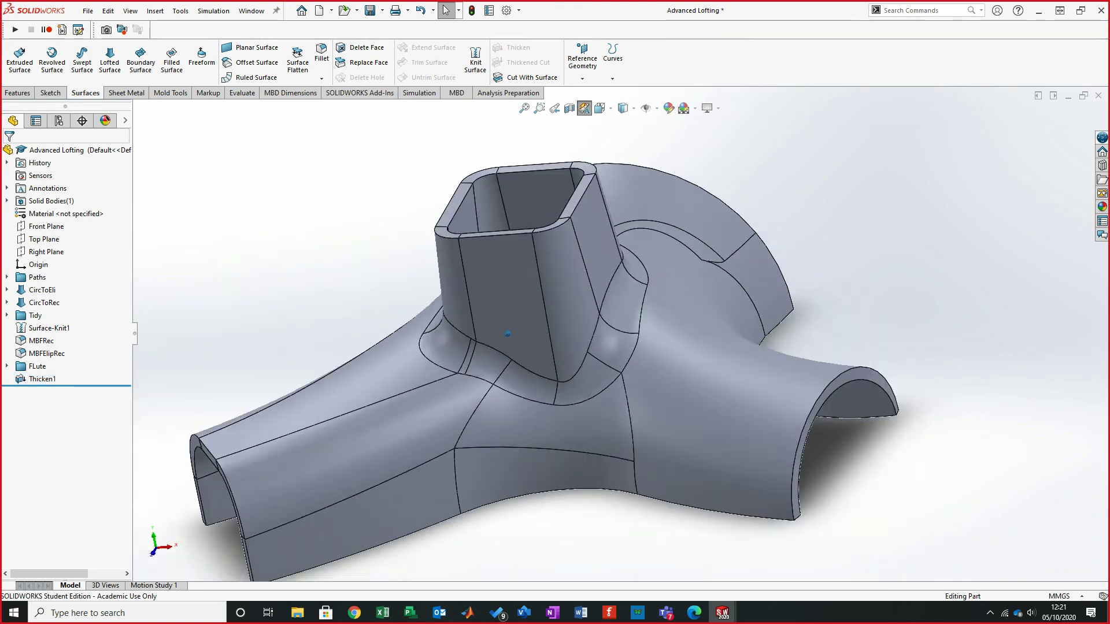
pyautogui.click(626, 108)
pyautogui.click(624, 141)
# - Examine the thickened body's blended outer faces and the wall at its open branch ends
pyautogui.moveTo(676, 352)
pyautogui.mouseDown(button='middle')
pyautogui.moveTo(625, 335)
pyautogui.moveTo(607, 342)
pyautogui.mouseUp(button='middle')
pyautogui.scroll(1, 620, 334)
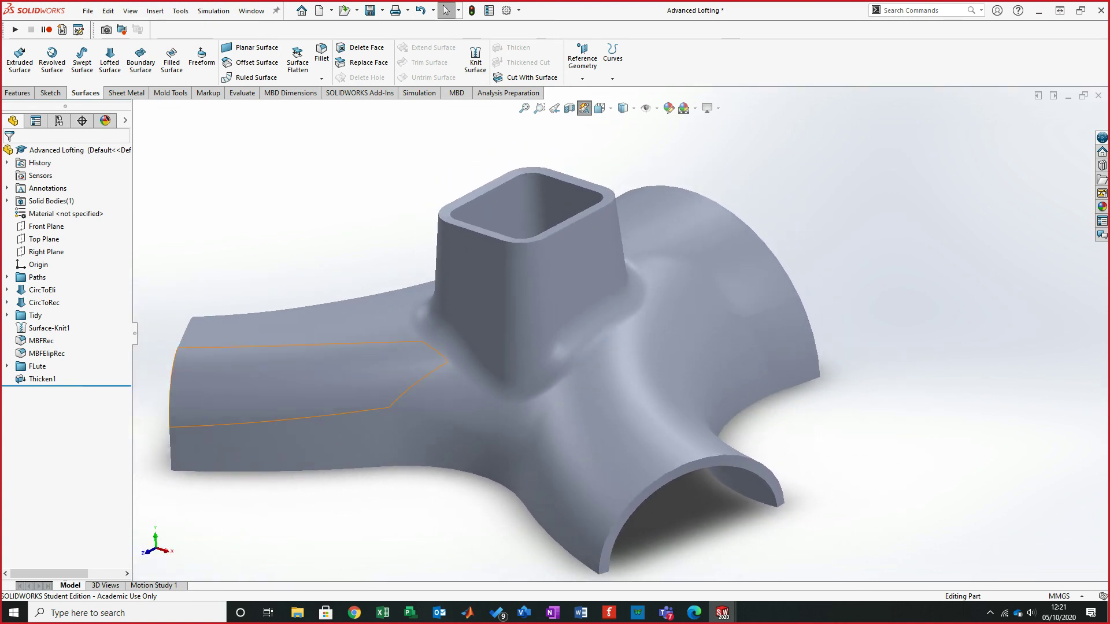
pyautogui.click(220, 374)
pyautogui.click(611, 439)
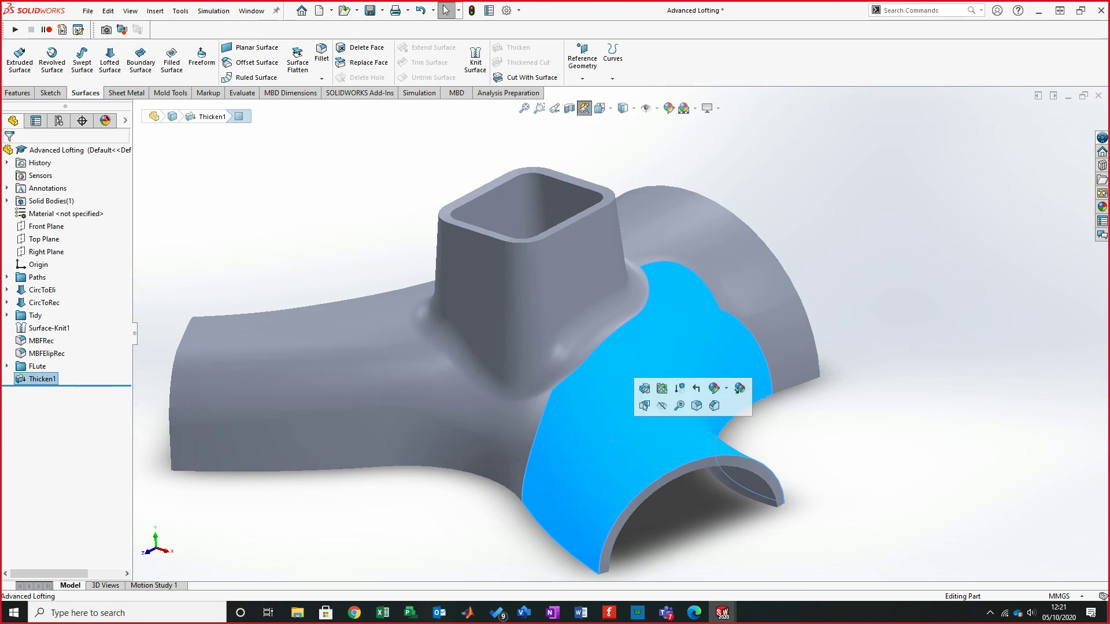
pyautogui.click(747, 273)
pyautogui.press('Escape')
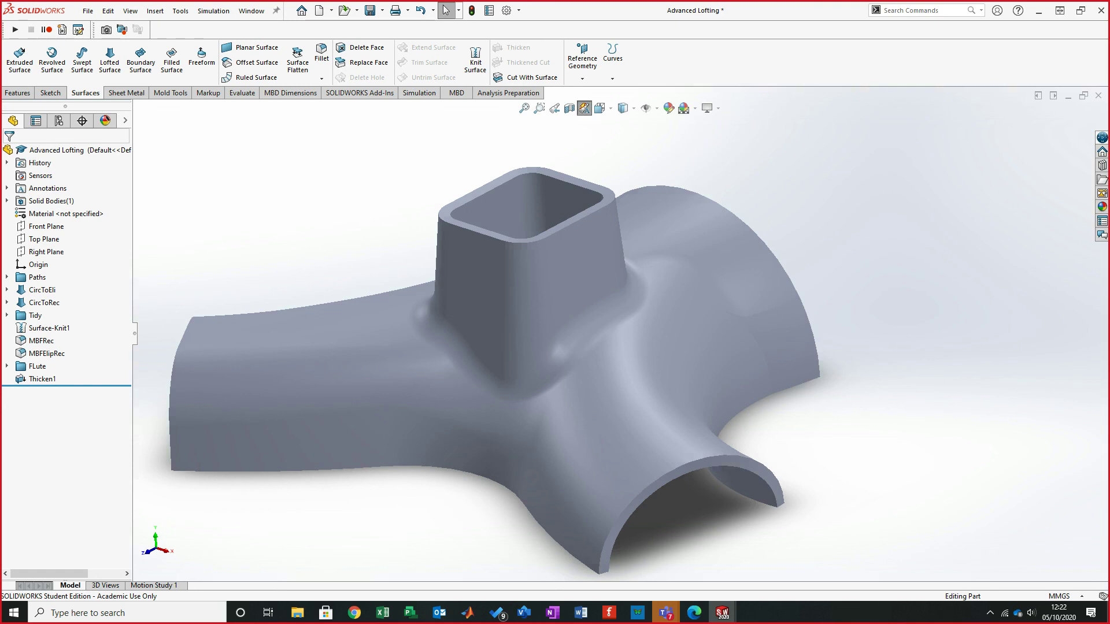
pyautogui.moveTo(631, 331); pyautogui.dragTo(742, 329, button='middle')
pyautogui.scroll(-2, 567, 332)
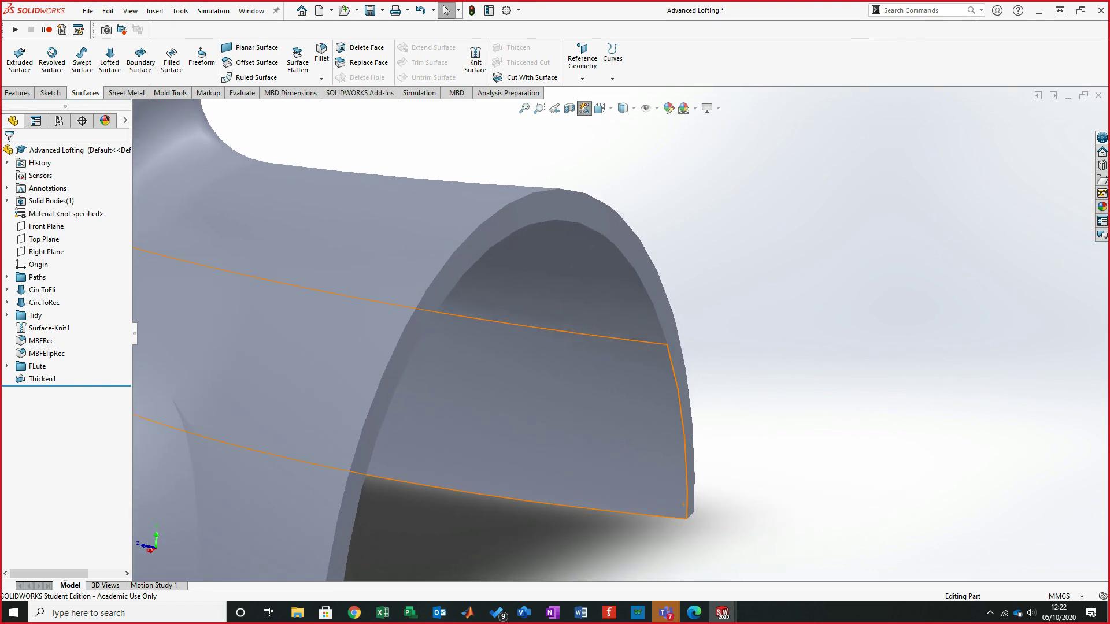
# - Examine the inner wall face at the open branch end and the thickened body's overall outer shape
pyautogui.click(626, 440)
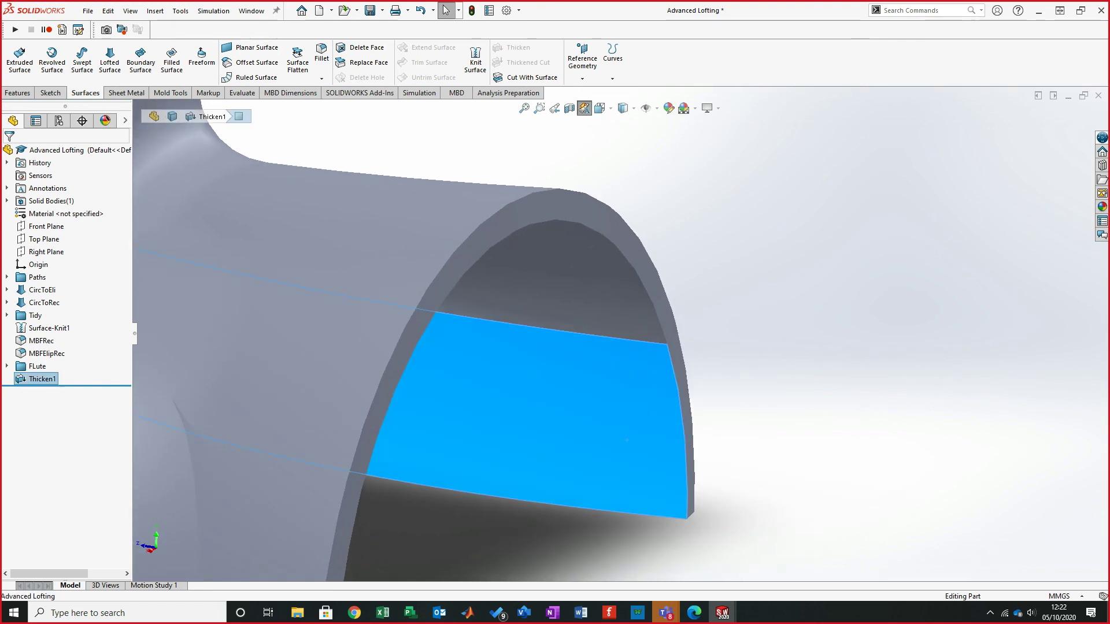
pyautogui.scroll(10, 624, 347)
pyautogui.press('Escape')
pyautogui.moveTo(623, 334); pyautogui.dragTo(572, 487, button='middle')
pyautogui.moveTo(535, 353); pyautogui.dragTo(519, 333, button='middle')
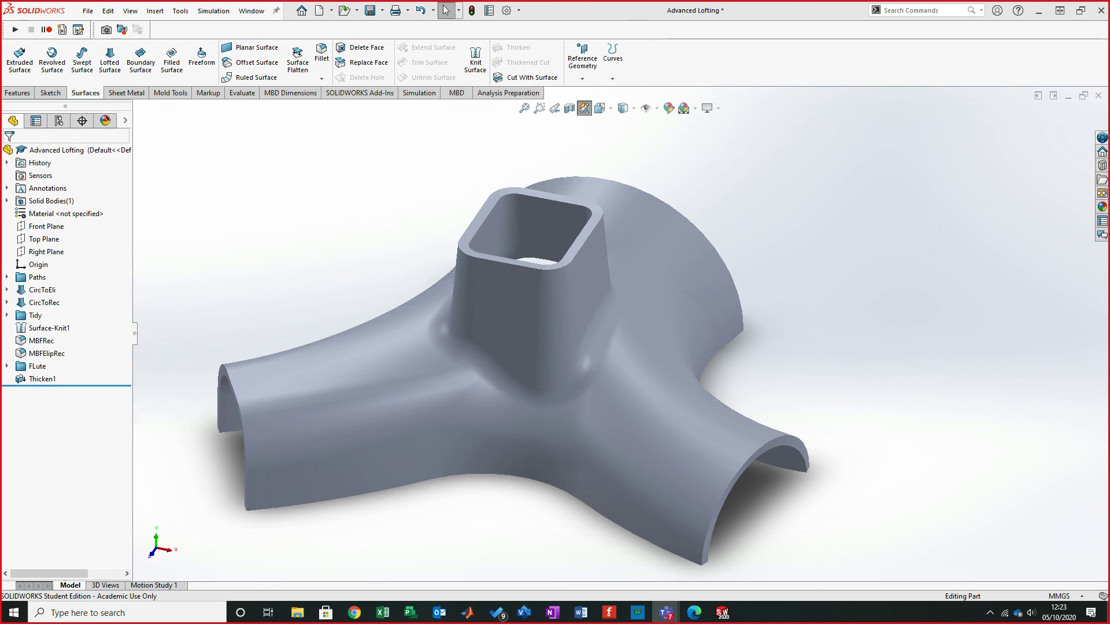
pyautogui.moveTo(495, 332); pyautogui.dragTo(546, 327, button='middle')
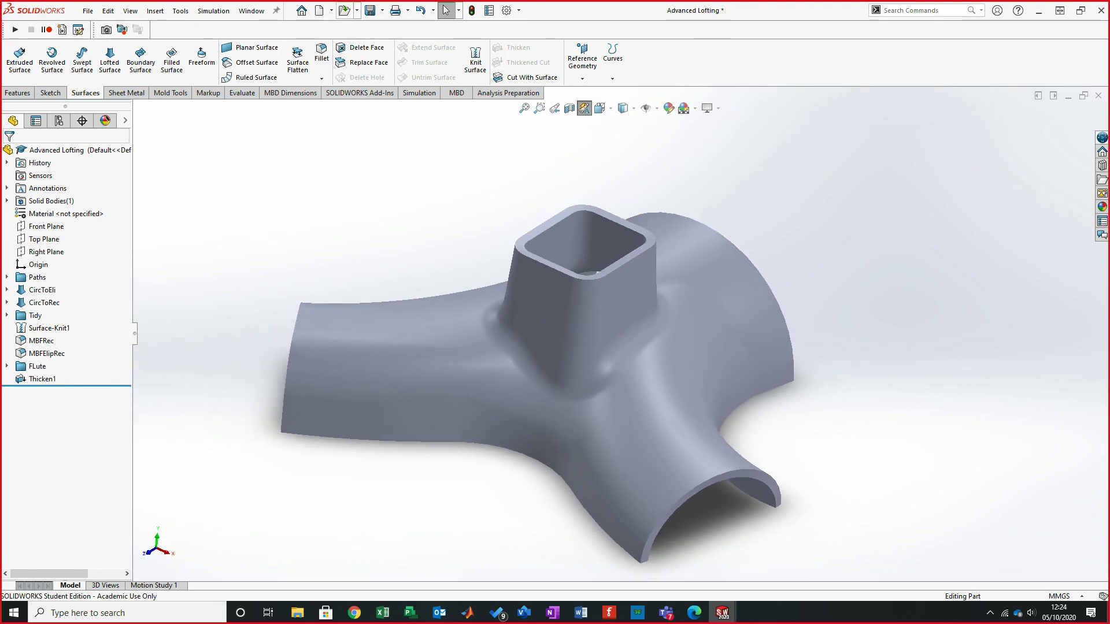
# - Open the Basic Lofting part from the Desktop
pyautogui.click(344, 11)
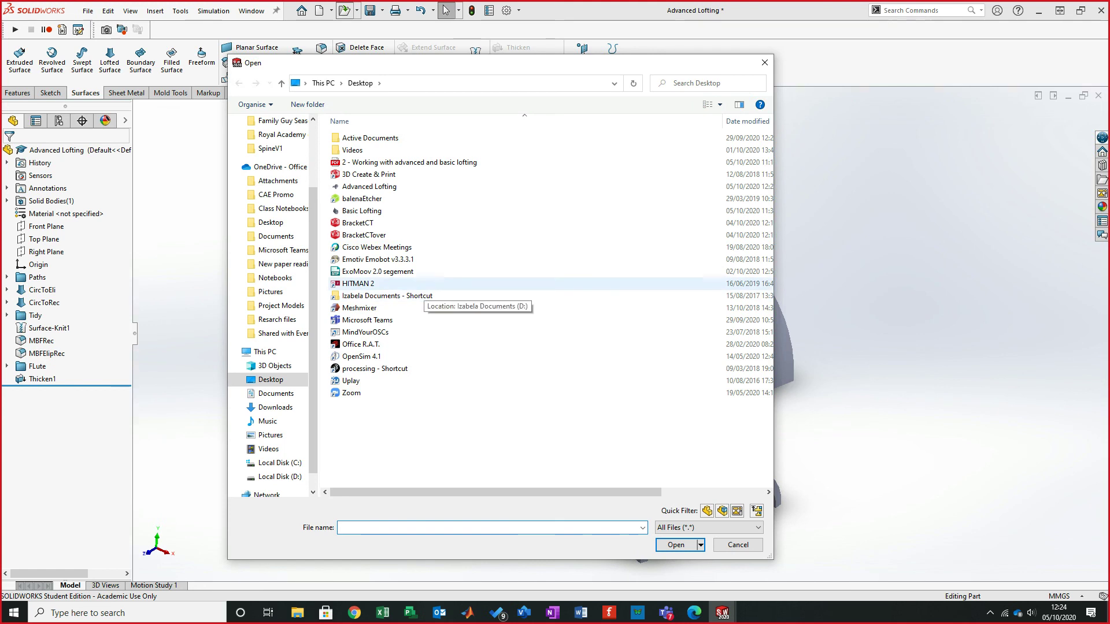
pyautogui.click(362, 210)
pyautogui.click(675, 545)
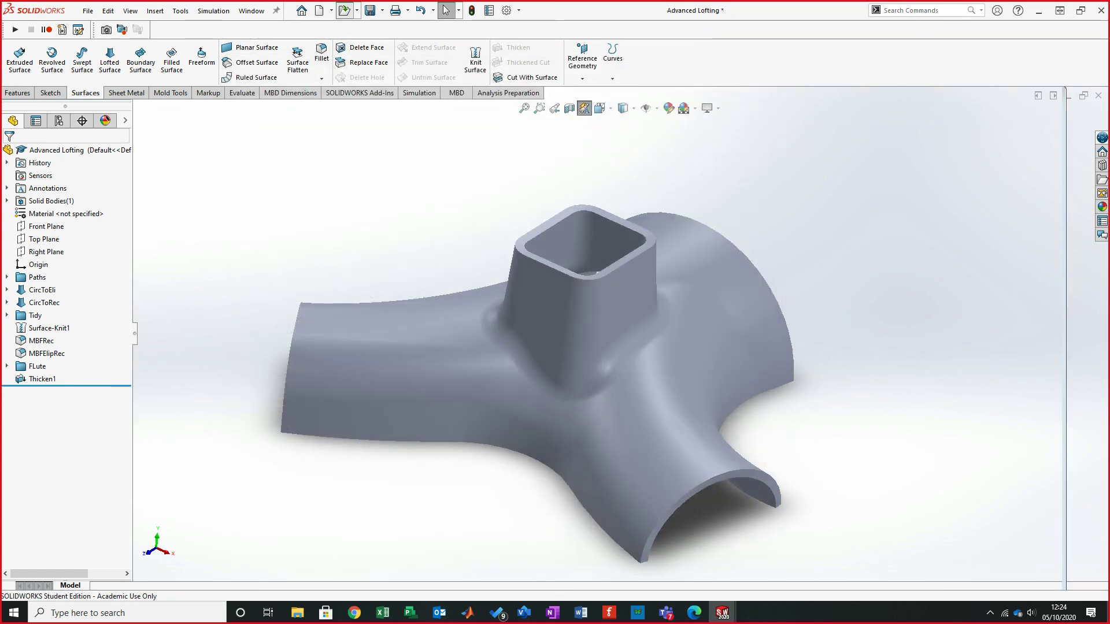
# - Display the Basic Lofting model shaded without edges and examine its lofted form from several angles
pyautogui.click(623, 108)
pyautogui.click(624, 141)
pyautogui.moveTo(560, 345); pyautogui.dragTo(649, 339, button='middle')
pyautogui.scroll(-2, 676, 405)
pyautogui.keyDown('ctrl'); pyautogui.moveTo(931, 351); pyautogui.dragTo(741, 350, button='middle'); pyautogui.keyUp('ctrl')
pyautogui.scroll(-3, 740, 350)
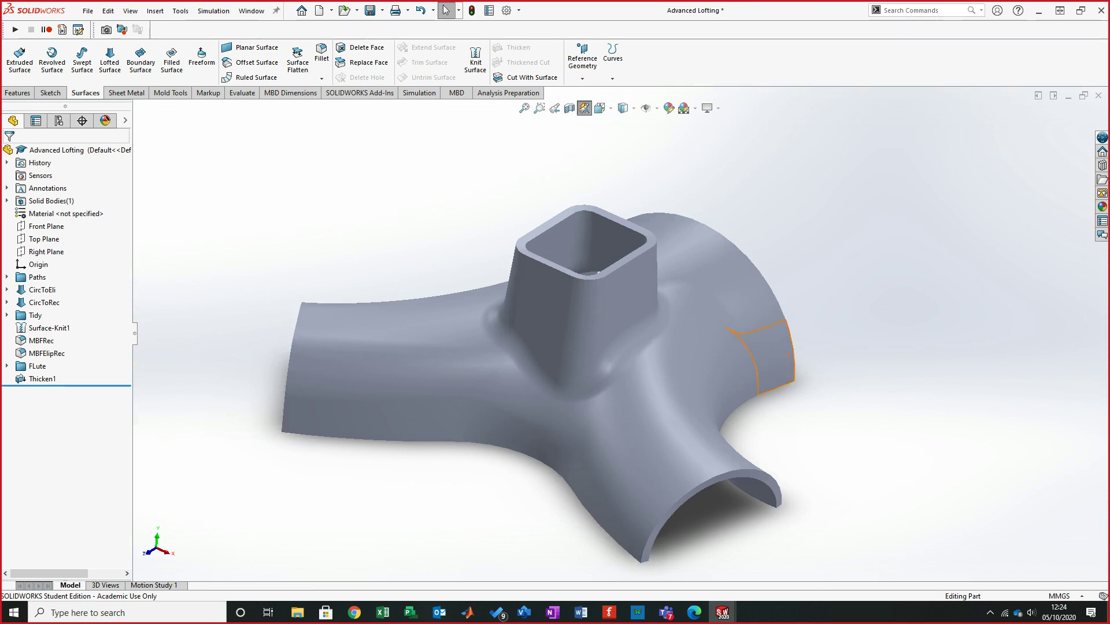
# - Display the Advanced Lofting model shaded with edges
pyautogui.click(623, 108)
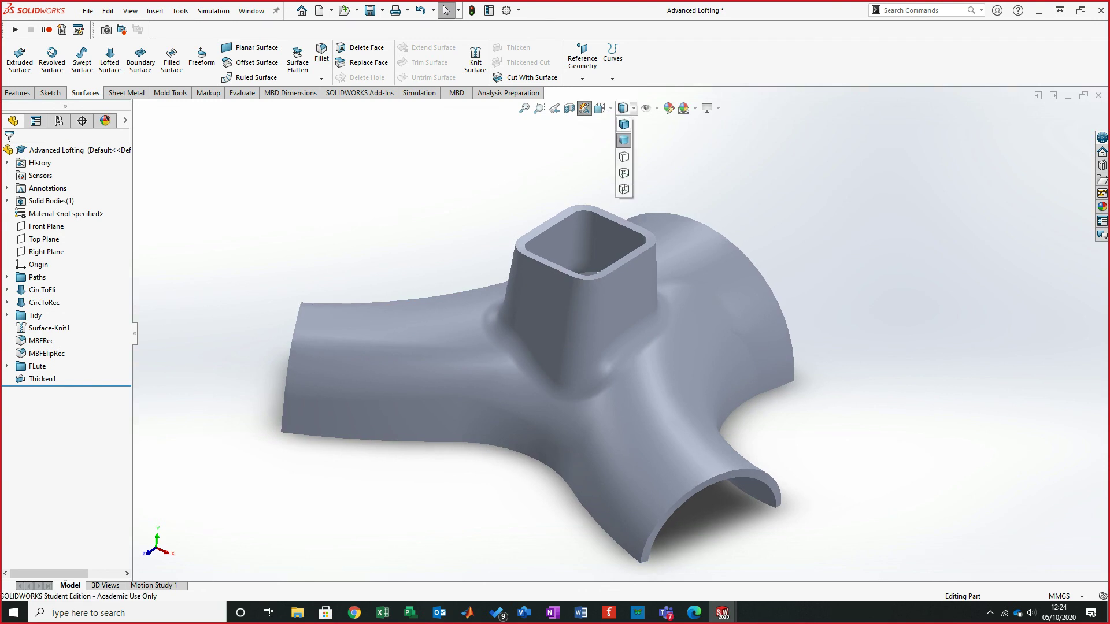
pyautogui.click(624, 124)
pyautogui.moveTo(547, 331); pyautogui.dragTo(567, 367, button='middle')
# - Compare the surface body with the thickened solid by rolling the part back before the thicken feature and forward again
pyautogui.moveTo(66, 386); pyautogui.dragTo(65, 372)
pyautogui.moveTo(549, 358); pyautogui.dragTo(583, 388, button='middle')
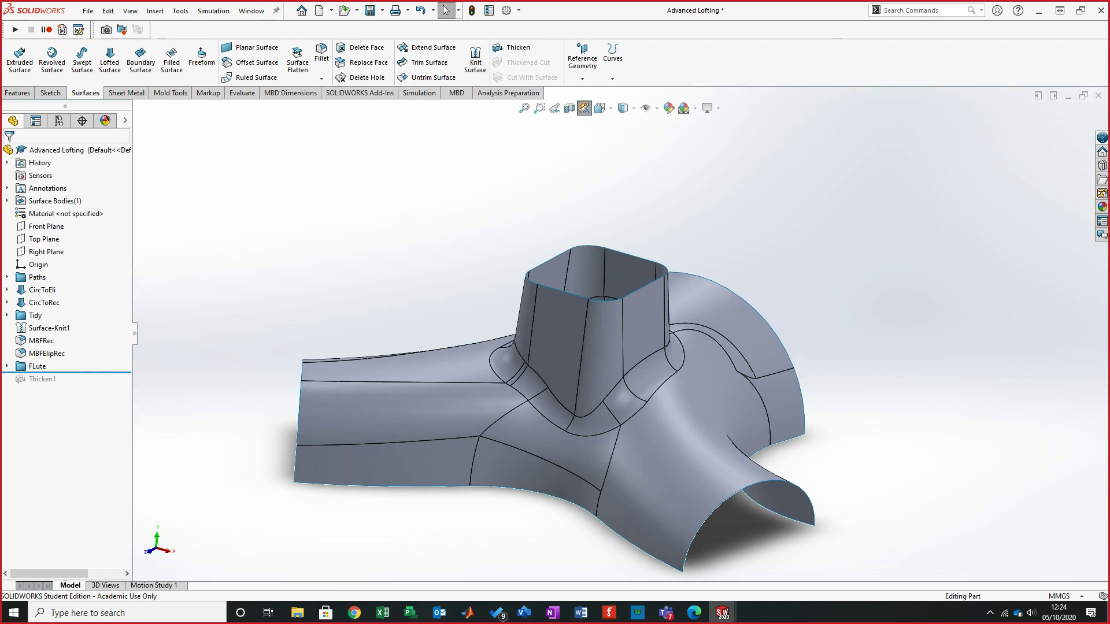
pyautogui.moveTo(67, 373); pyautogui.dragTo(67, 386)
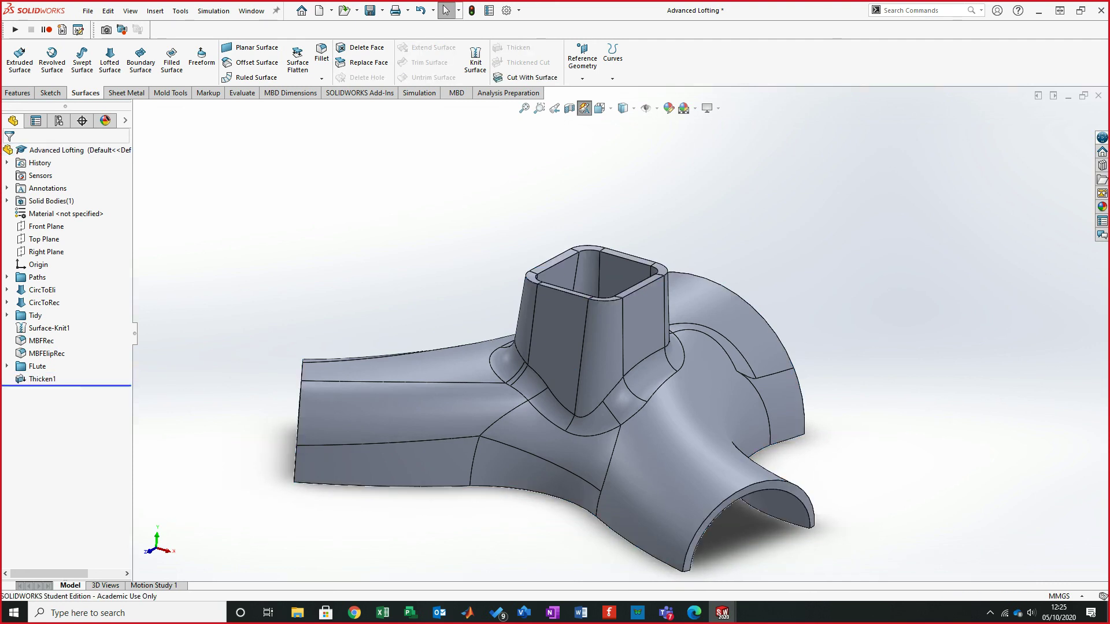
pyautogui.moveTo(584, 370); pyautogui.dragTo(706, 448, button='middle')
pyautogui.moveTo(570, 305); pyautogui.dragTo(616, 367, button='middle')
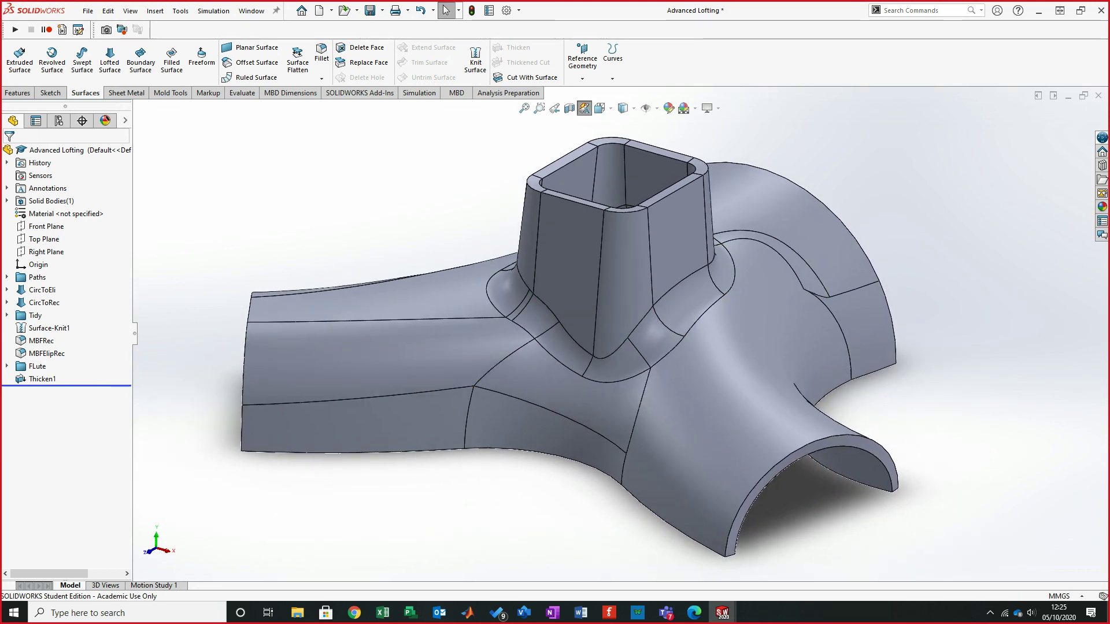
# - Roll the part back before the thicken feature and inspect the surface's underside around the rectangular opening and the adjoining branches
pyautogui.moveTo(66, 384); pyautogui.dragTo(65, 373)
pyautogui.moveTo(614, 312); pyautogui.dragTo(431, 242, button='middle')
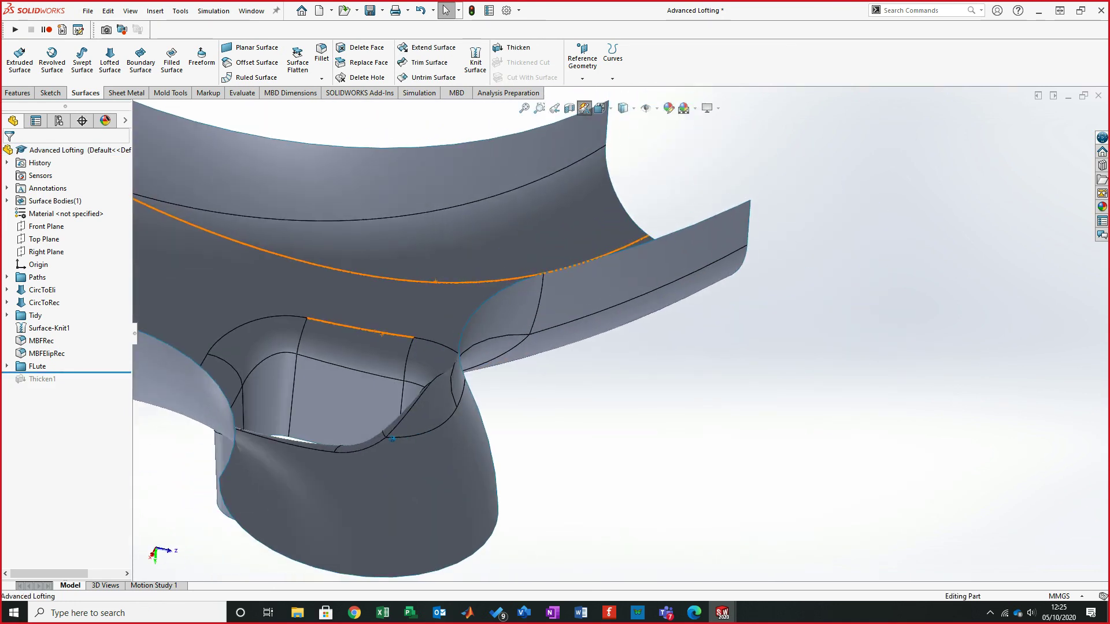
pyautogui.click(432, 233)
pyautogui.moveTo(620, 332); pyautogui.dragTo(623, 334, button='middle')
pyautogui.moveTo(433, 233); pyautogui.dragTo(549, 323, button='middle')
pyautogui.click(664, 418)
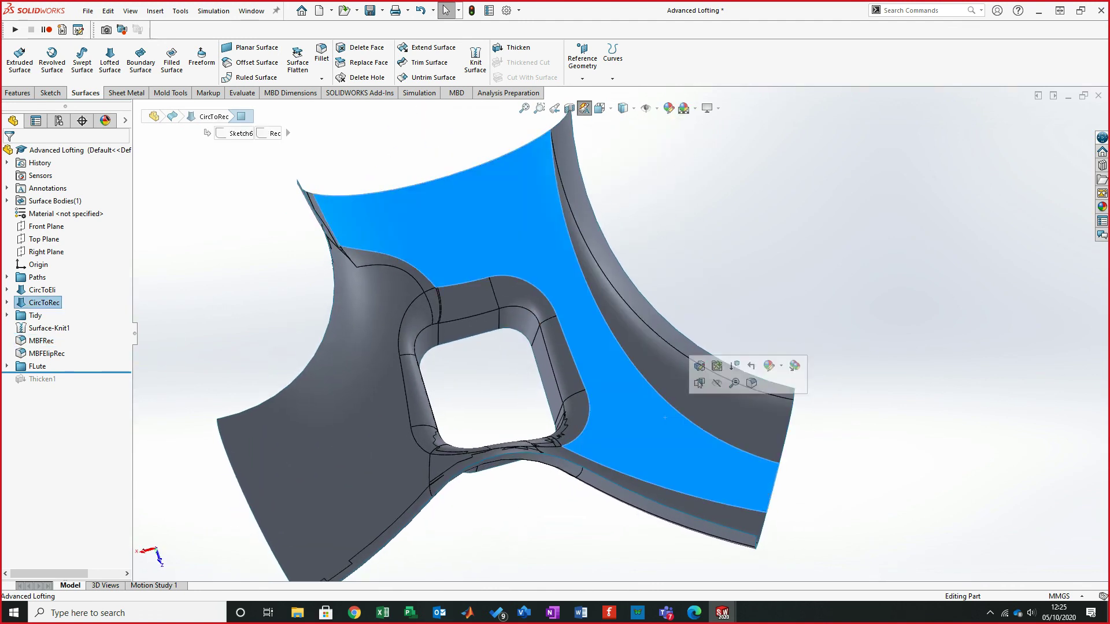
pyautogui.press('Escape')
pyautogui.moveTo(623, 325)
pyautogui.mouseDown(button='middle')
pyautogui.moveTo(529, 445)
pyautogui.moveTo(407, 370)
pyautogui.moveTo(409, 341)
pyautogui.moveTo(439, 352)
pyautogui.moveTo(419, 343)
pyautogui.mouseUp(button='middle')
pyautogui.click(523, 452)
pyautogui.press('Escape')
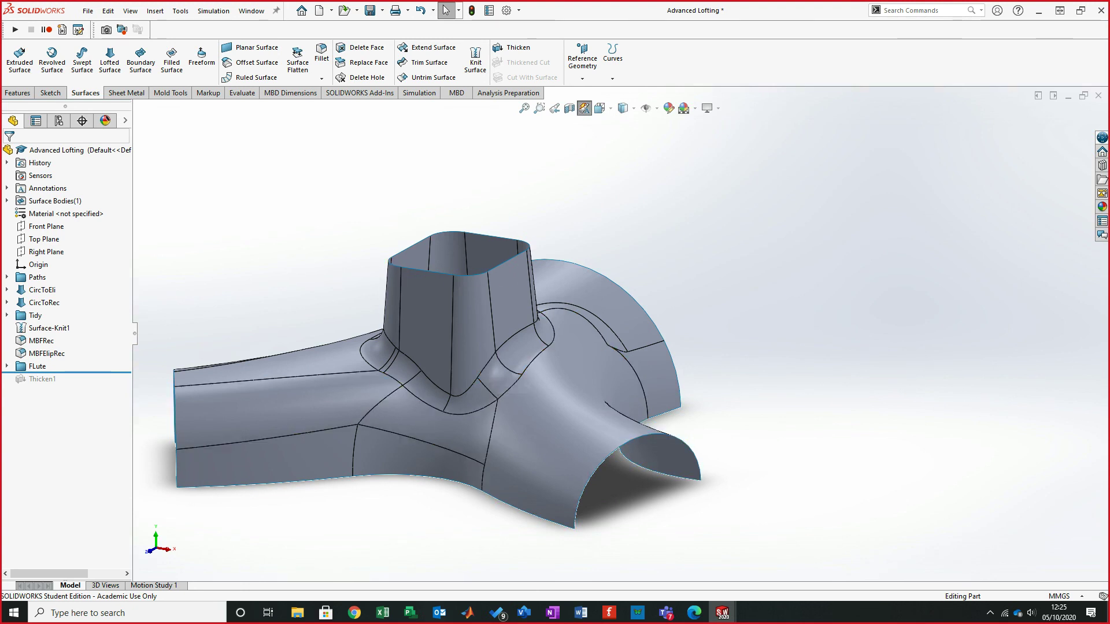
# - Roll the part forward past the thicken feature to restore the solid body
pyautogui.moveTo(440, 355); pyautogui.dragTo(621, 347, button='middle')
pyautogui.moveTo(453, 307); pyautogui.dragTo(529, 315, button='middle')
pyautogui.moveTo(65, 373); pyautogui.dragTo(65, 385)
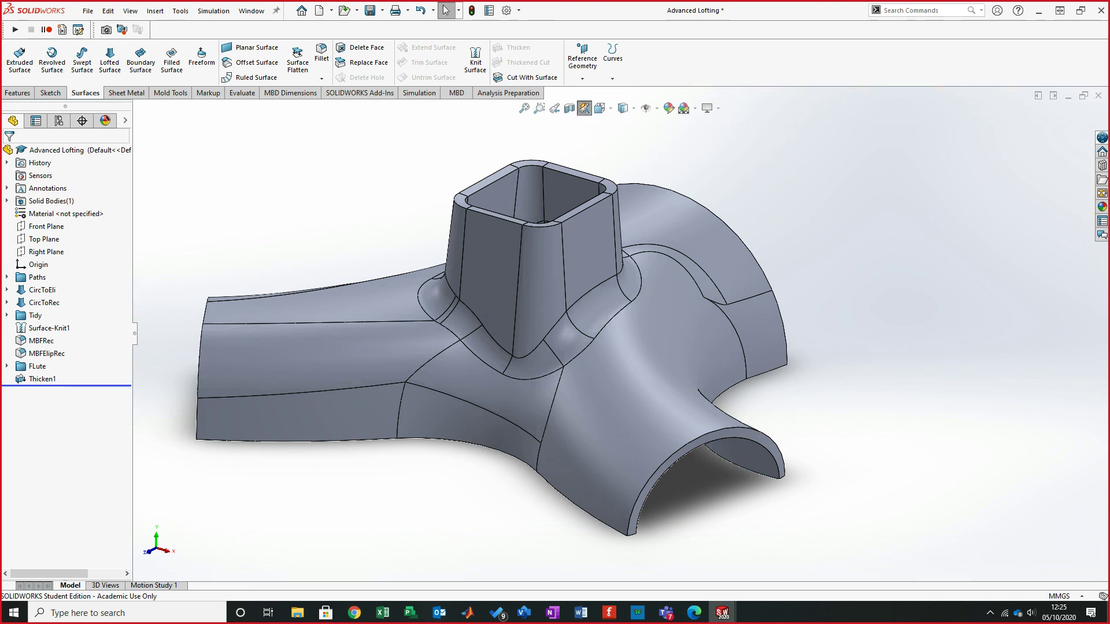
# - Switch to the Basic Lofting part, display it shaded with edges, and view its lofted fin and base
pyautogui.hotkey('ctrl', 'Tab')
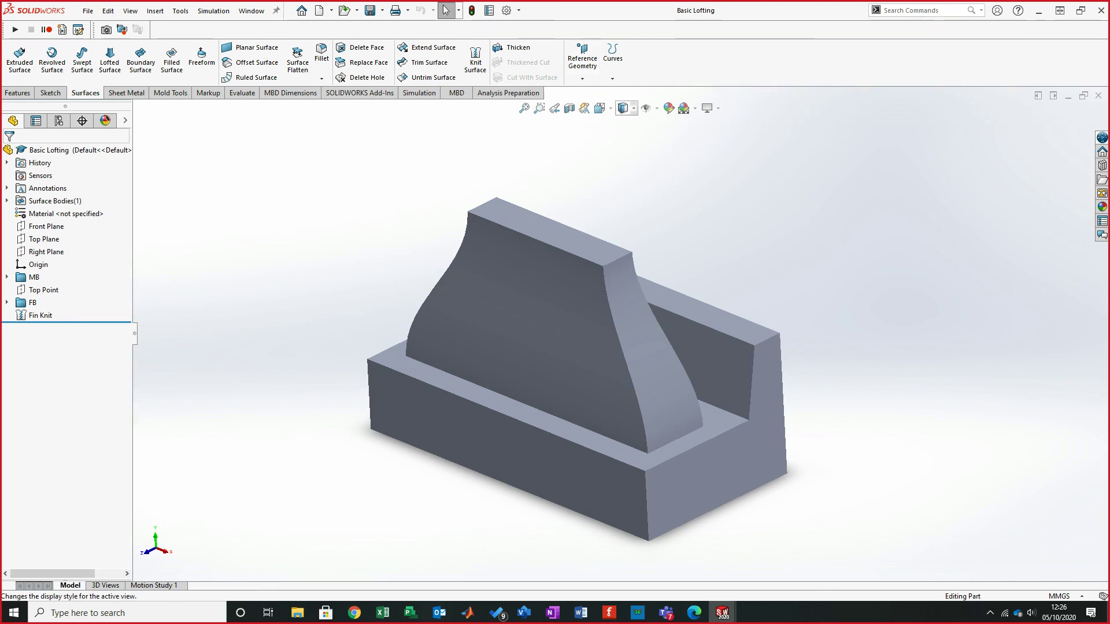
pyautogui.click(625, 108)
pyautogui.click(624, 123)
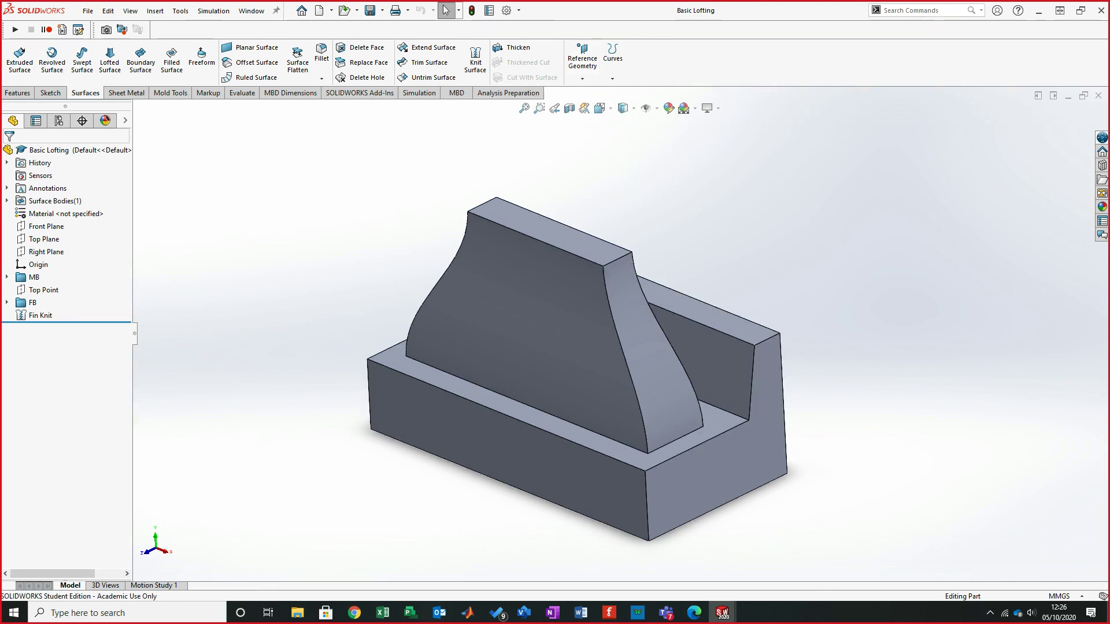
pyautogui.moveTo(569, 338)
pyautogui.mouseDown(button='middle')
pyautogui.moveTo(624, 364)
pyautogui.moveTo(524, 341)
pyautogui.moveTo(565, 335)
pyautogui.moveTo(565, 315)
pyautogui.mouseUp(button='middle')
pyautogui.moveTo(792, 407); pyautogui.dragTo(772, 401, button='middle')
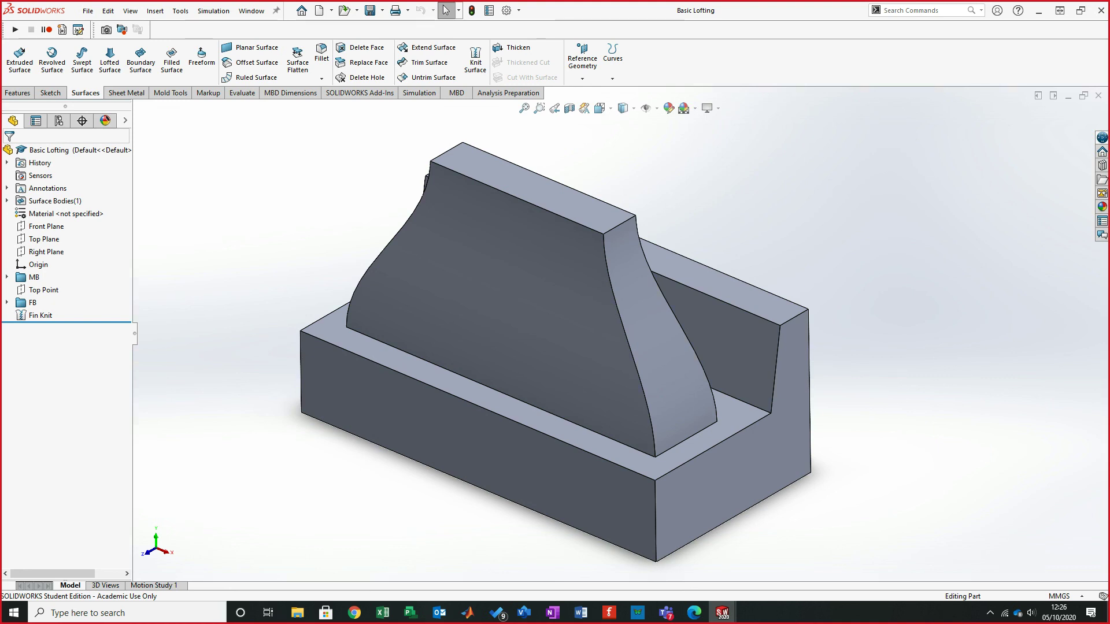
# - Switch back to the Advanced Lofting part and view the complete thickened body
pyautogui.hotkey('ctrl', 'Tab')
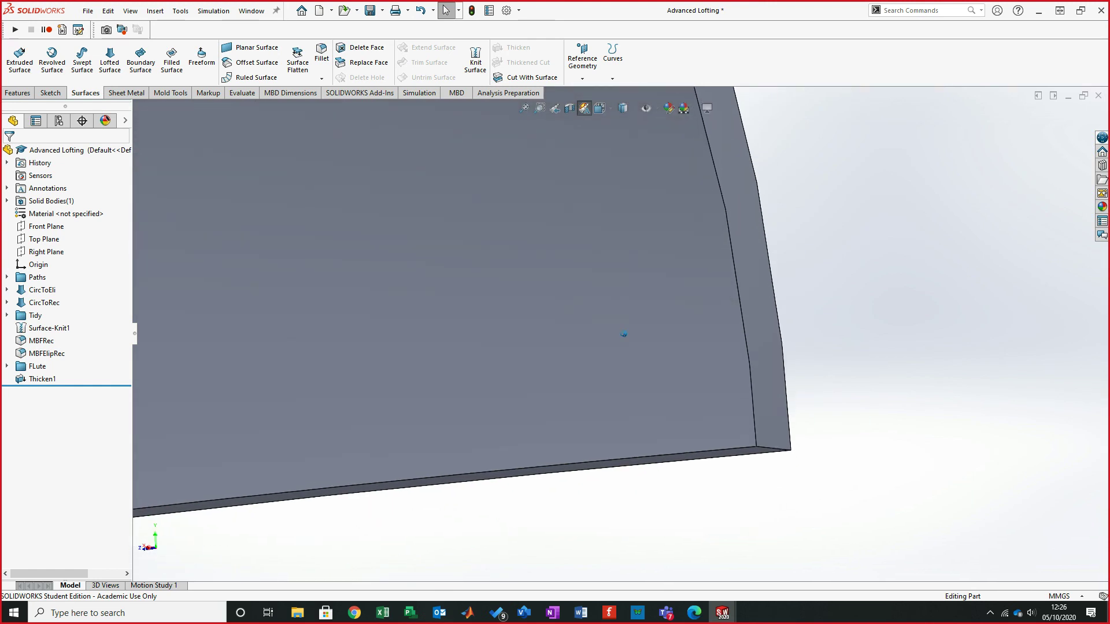
pyautogui.moveTo(624, 334); pyautogui.dragTo(547, 409, button='middle')
pyautogui.moveTo(542, 423); pyautogui.dragTo(488, 295, button='middle')
pyautogui.scroll(4, 604, 341)
pyautogui.scroll(1, 487, 295)
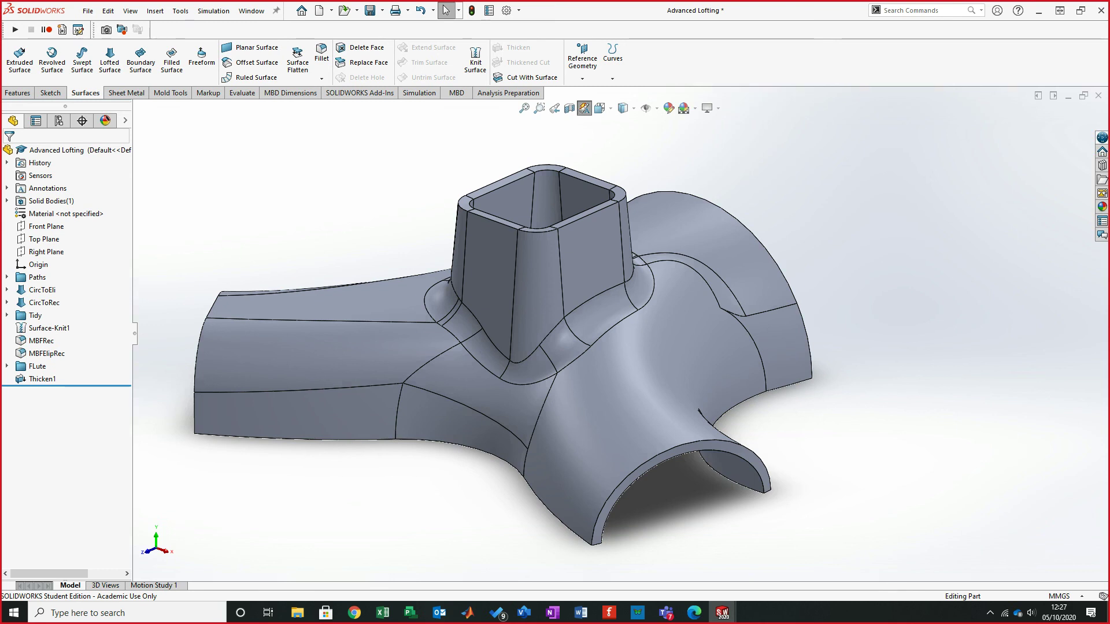
# - Inspect the wall thickness and lower corner at the large branch's open end
pyautogui.moveTo(619, 332)
pyautogui.mouseDown(button='middle')
pyautogui.moveTo(570, 346)
pyautogui.moveTo(296, 292)
pyautogui.moveTo(251, 203)
pyautogui.mouseUp(button='middle')
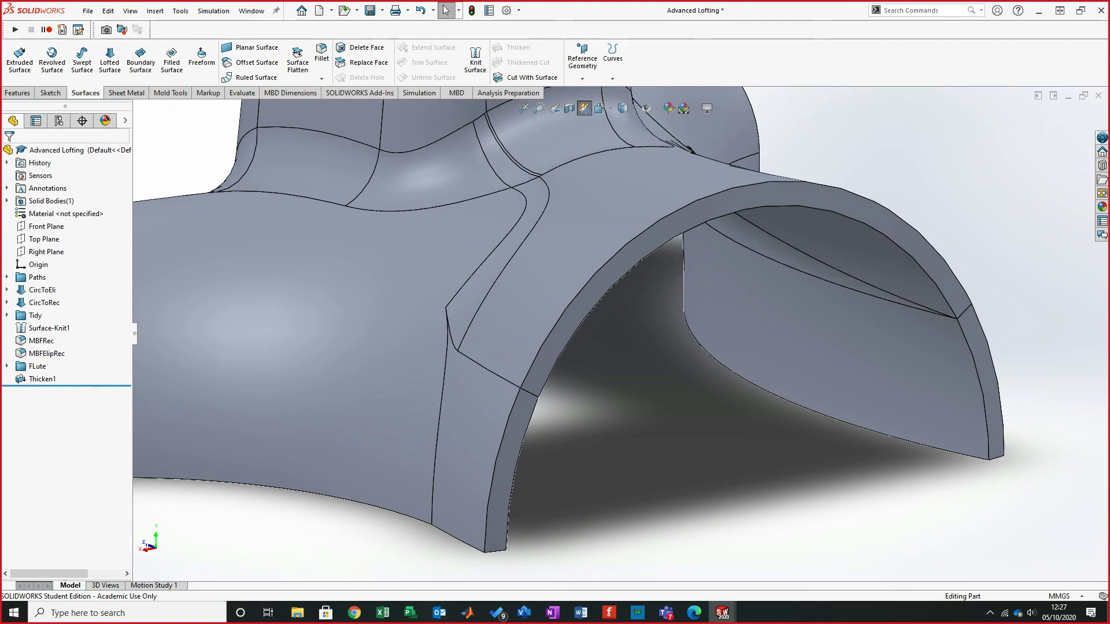
pyautogui.moveTo(627, 332)
pyautogui.keyDown('ctrl'); pyautogui.mouseDown(button='middle')
pyautogui.moveTo(562, 331)
pyautogui.moveTo(622, 331)
pyautogui.moveTo(611, 313)
pyautogui.mouseUp(button='middle'); pyautogui.keyUp('ctrl')
pyautogui.scroll(-9, 838, 467)
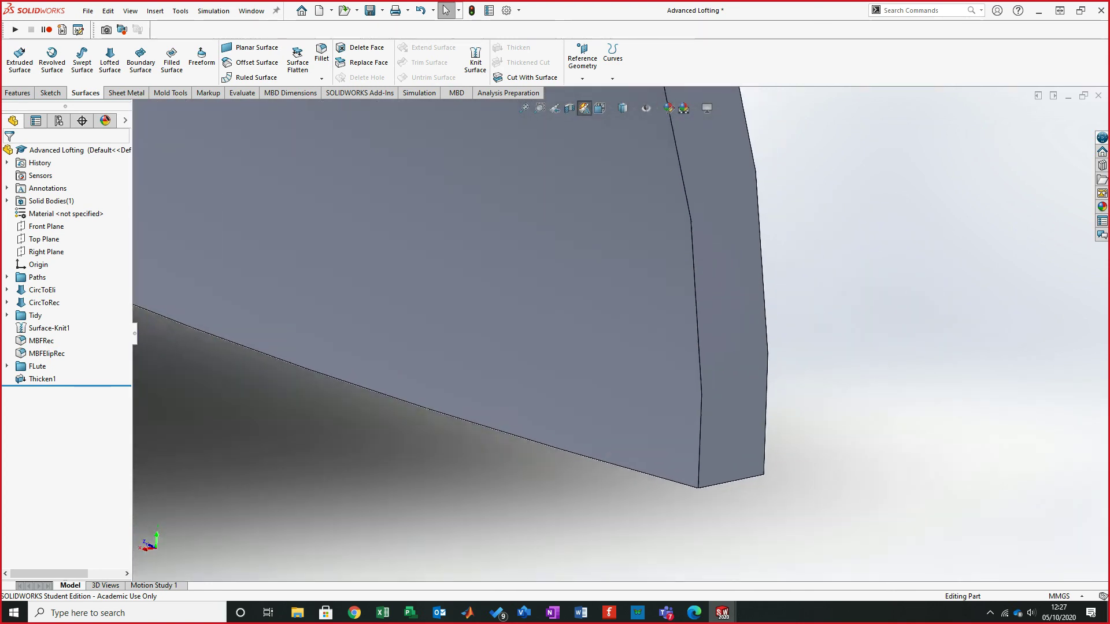
pyautogui.scroll(3, 624, 333)
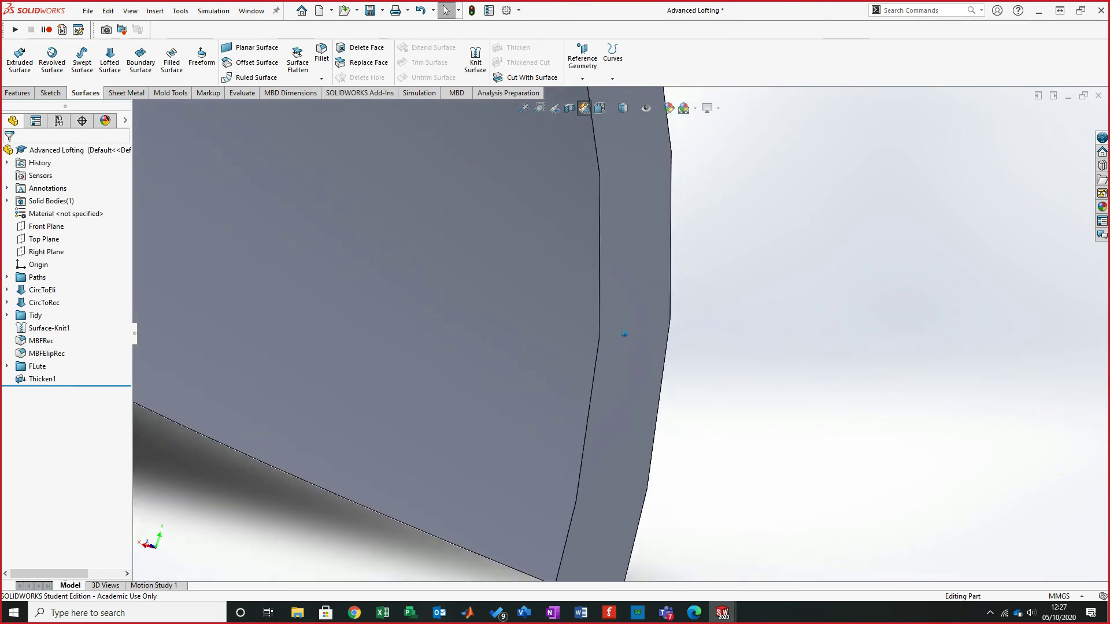
pyautogui.scroll(8, 624, 333)
# - Examine the blended faces around the rectangular branch and the fillet edges running into the large branch
pyautogui.moveTo(624, 365); pyautogui.dragTo(870, 272, button='middle')
pyautogui.hotkey('ctrl', '1')
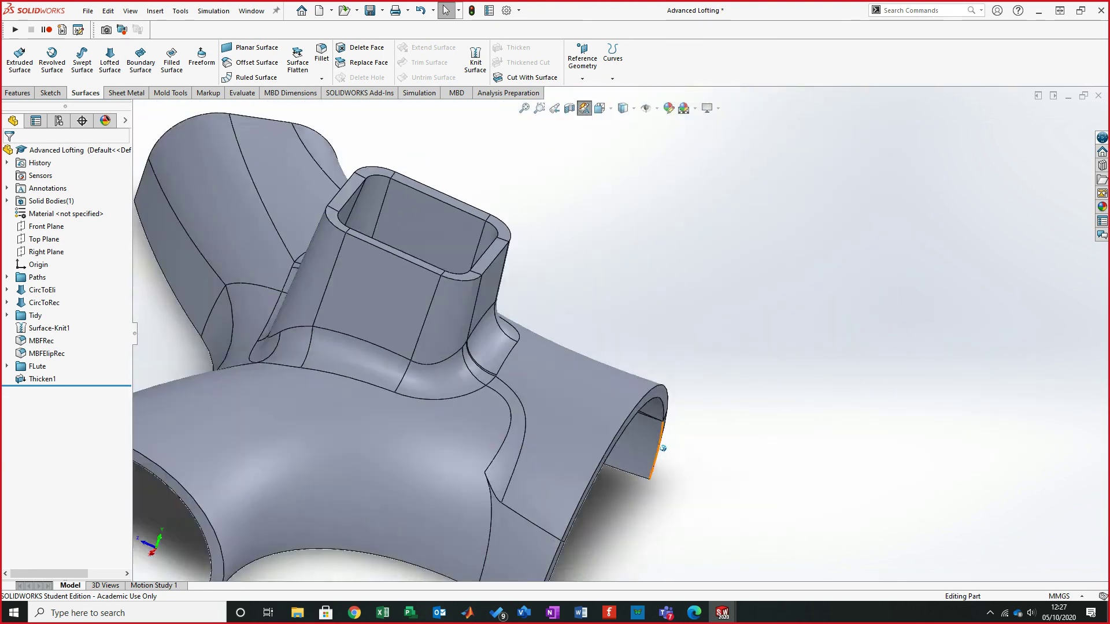
pyautogui.moveTo(506, 442); pyautogui.dragTo(535, 423, button='middle')
pyautogui.click(535, 423)
pyautogui.press('Escape')
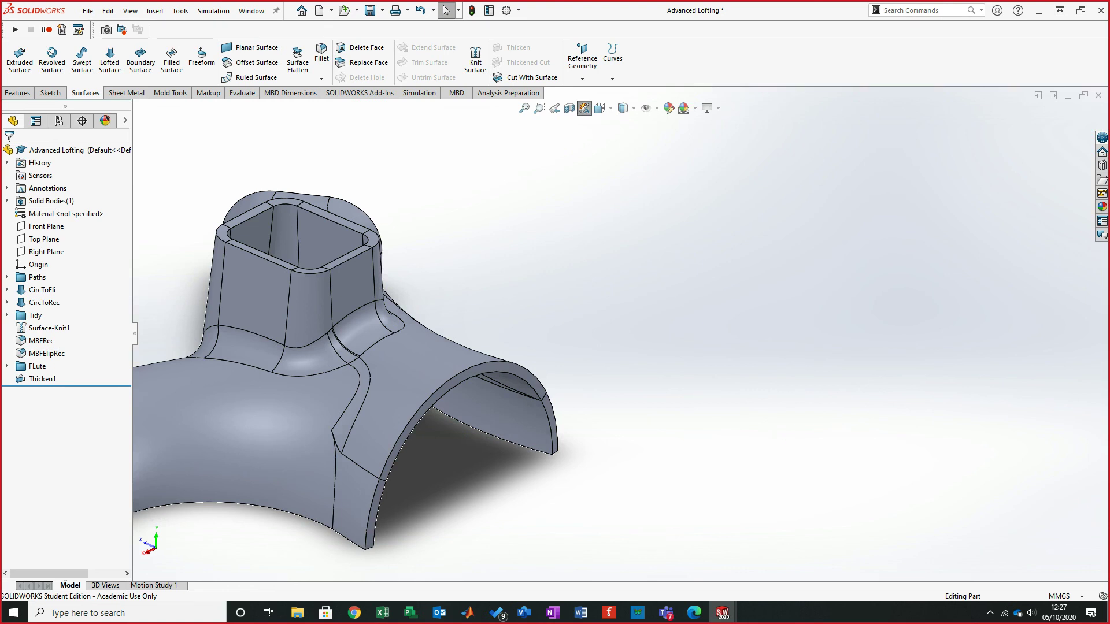
pyautogui.moveTo(641, 364); pyautogui.dragTo(396, 164, button='middle')
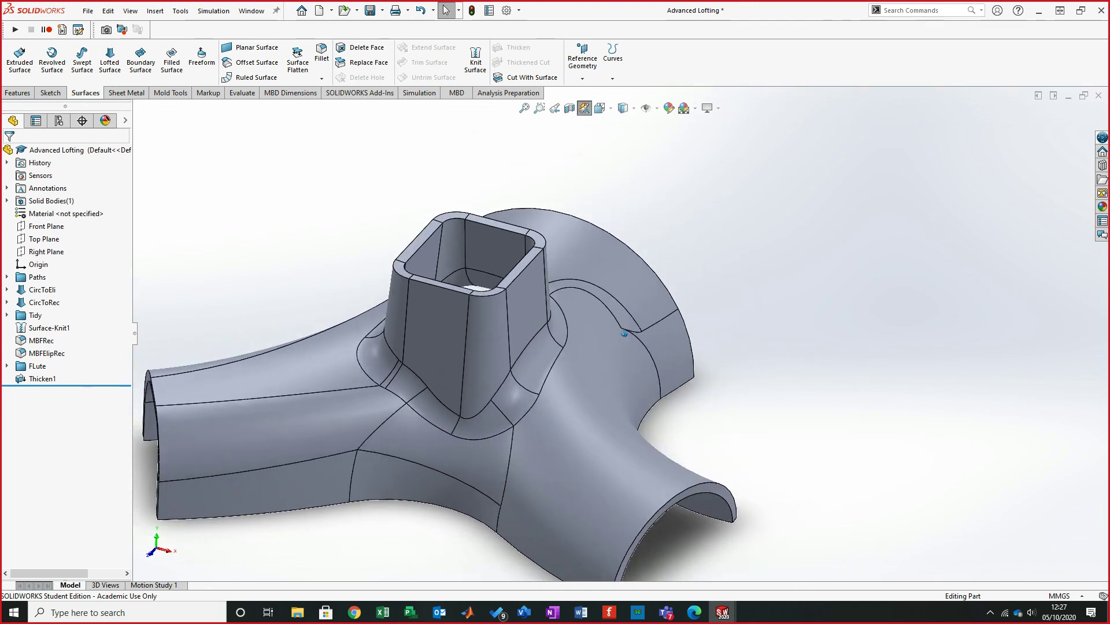
pyautogui.scroll(2, 617, 331)
pyautogui.moveTo(617, 332); pyautogui.dragTo(667, 294, button='middle')
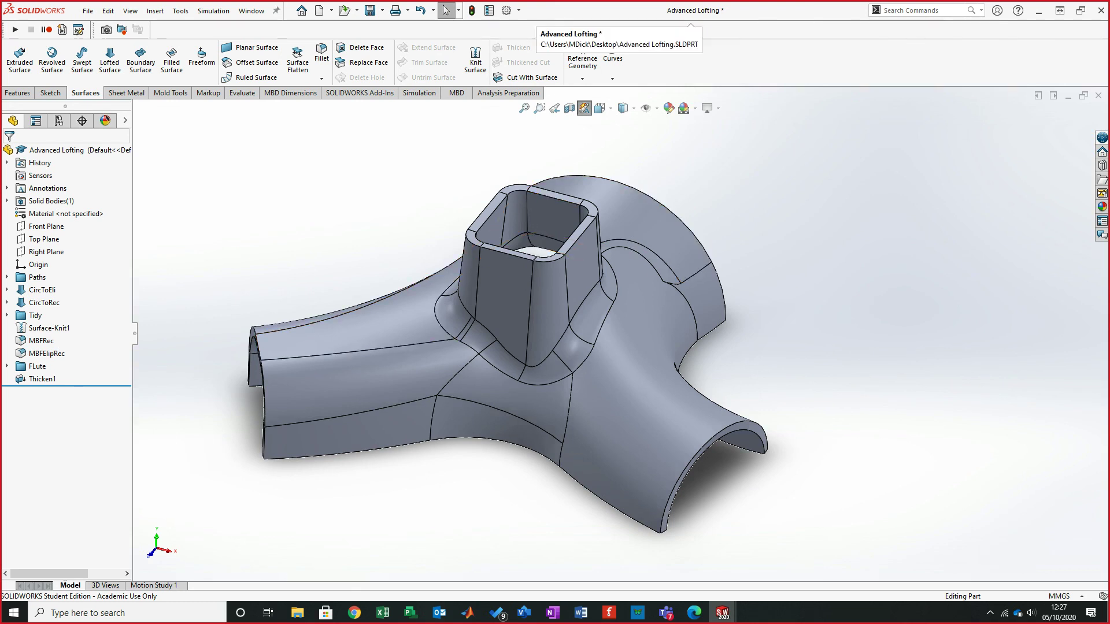
pyautogui.moveTo(690, 10)
pyautogui.mouseDown()
pyautogui.moveTo(731, 23)
pyautogui.moveTo(690, 108)
pyautogui.moveTo(681, 11)
pyautogui.mouseUp()
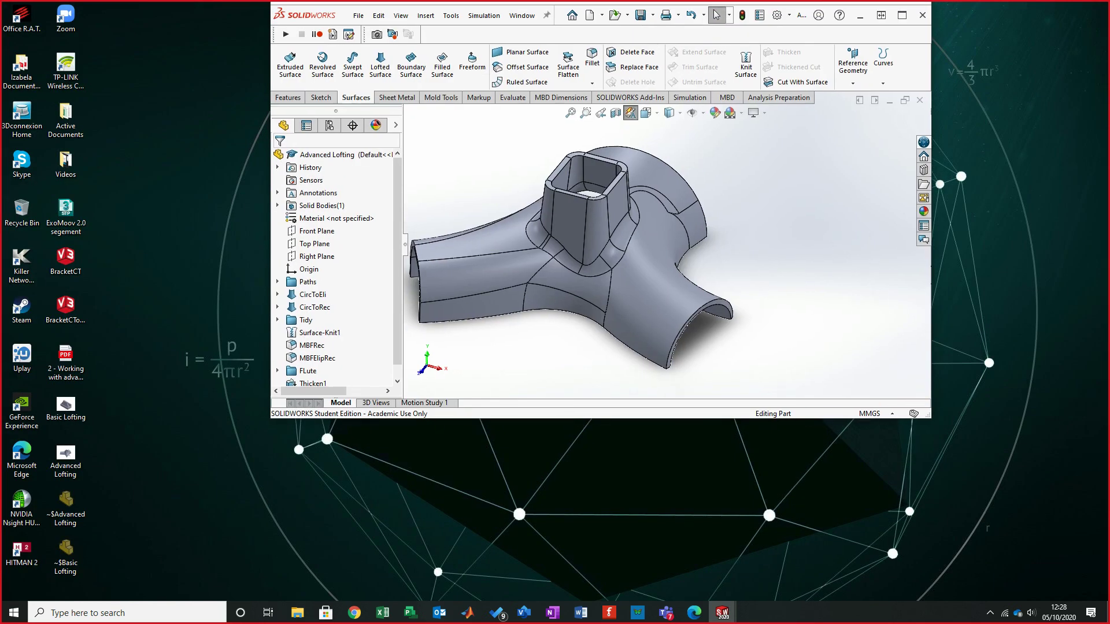
pyautogui.press('super+Down')
pyautogui.press('super+Up')
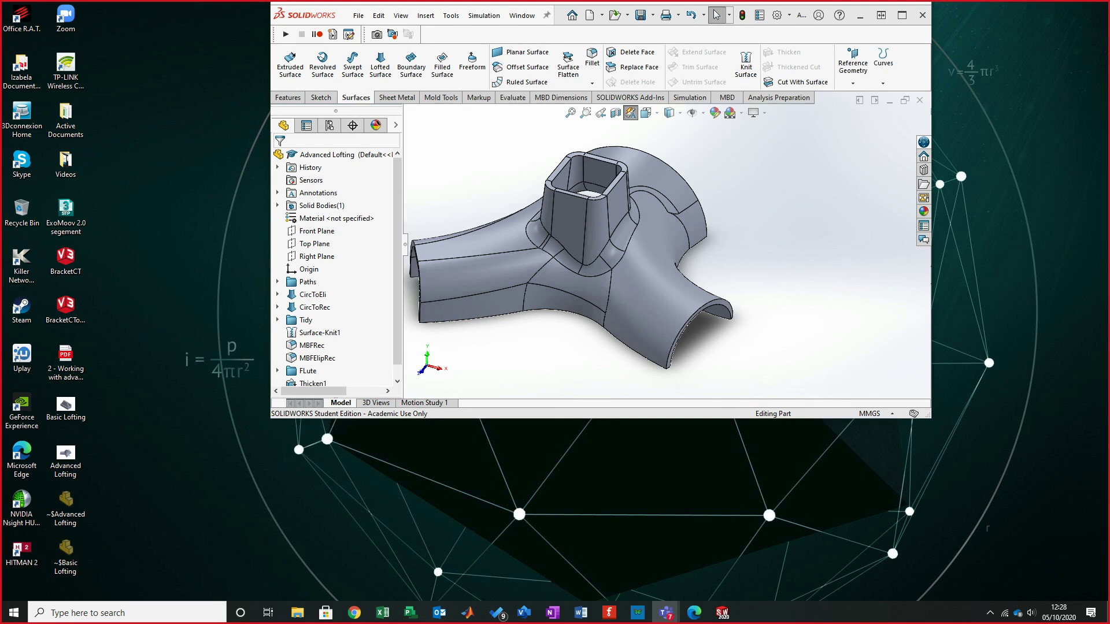
pyautogui.press('super+Up')
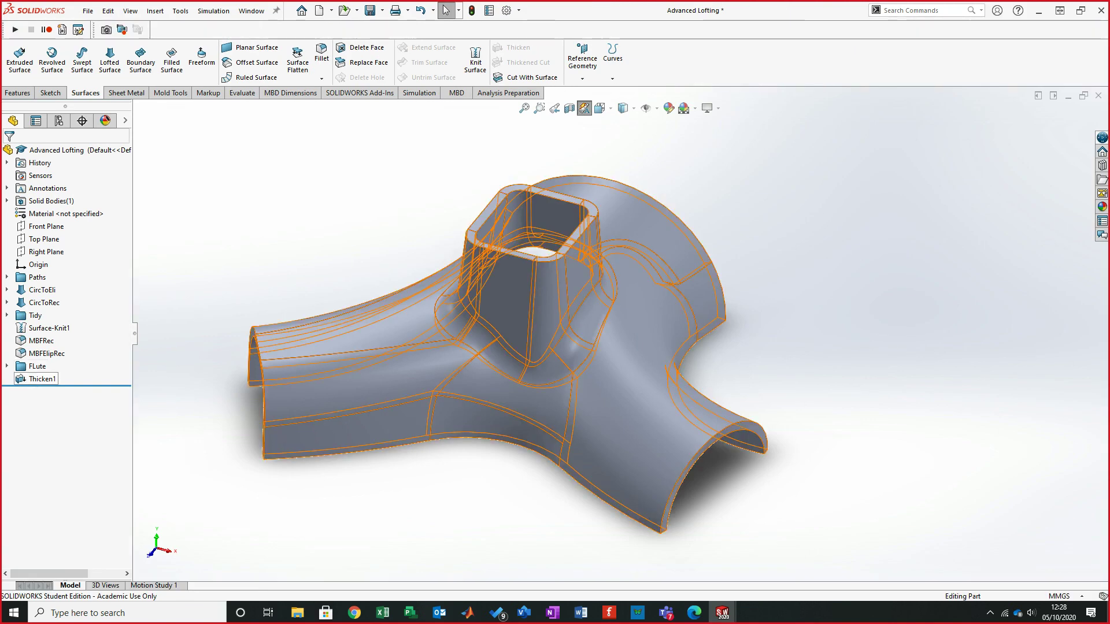
# - Review the thicken feature's parameters and leave its definition without making changes
pyautogui.rightClick(34, 378)
pyautogui.press('Escape')
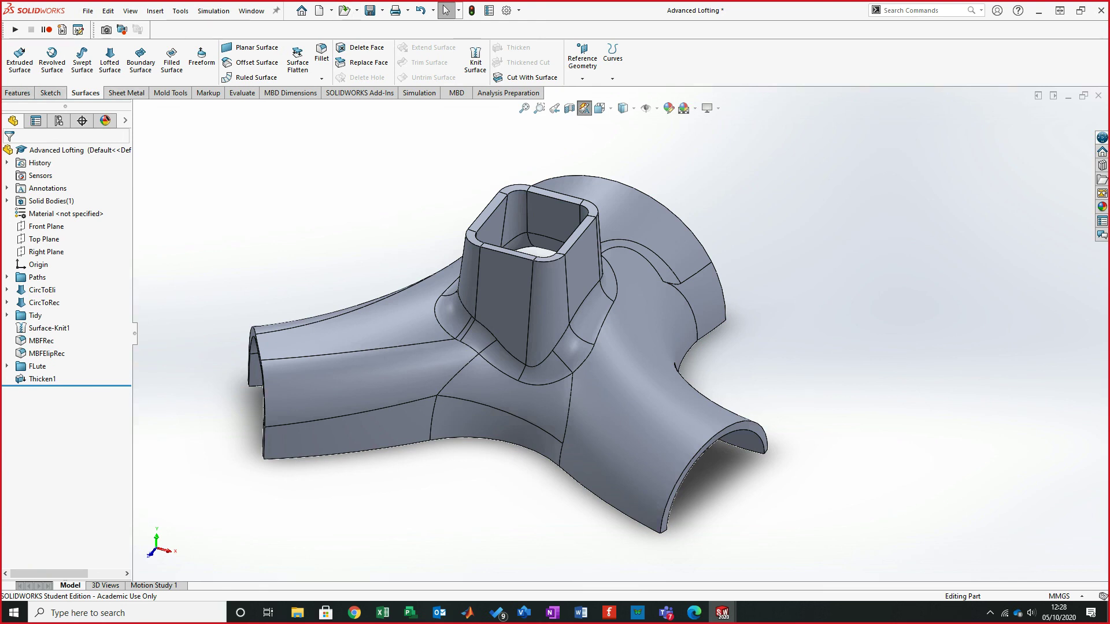
pyautogui.rightClick(38, 379)
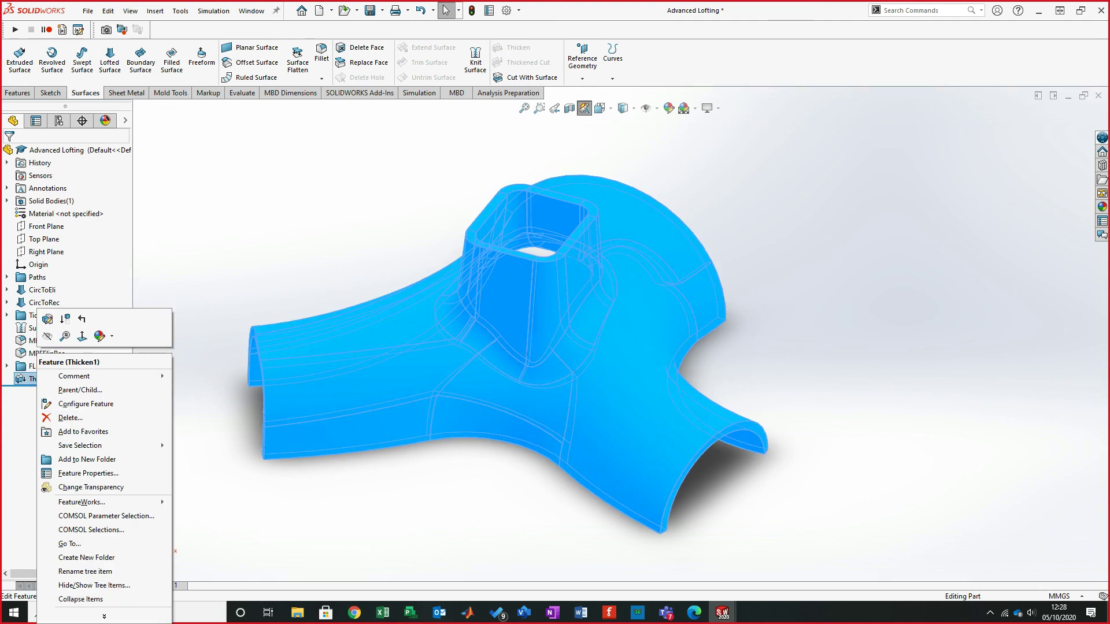
pyautogui.click(47, 320)
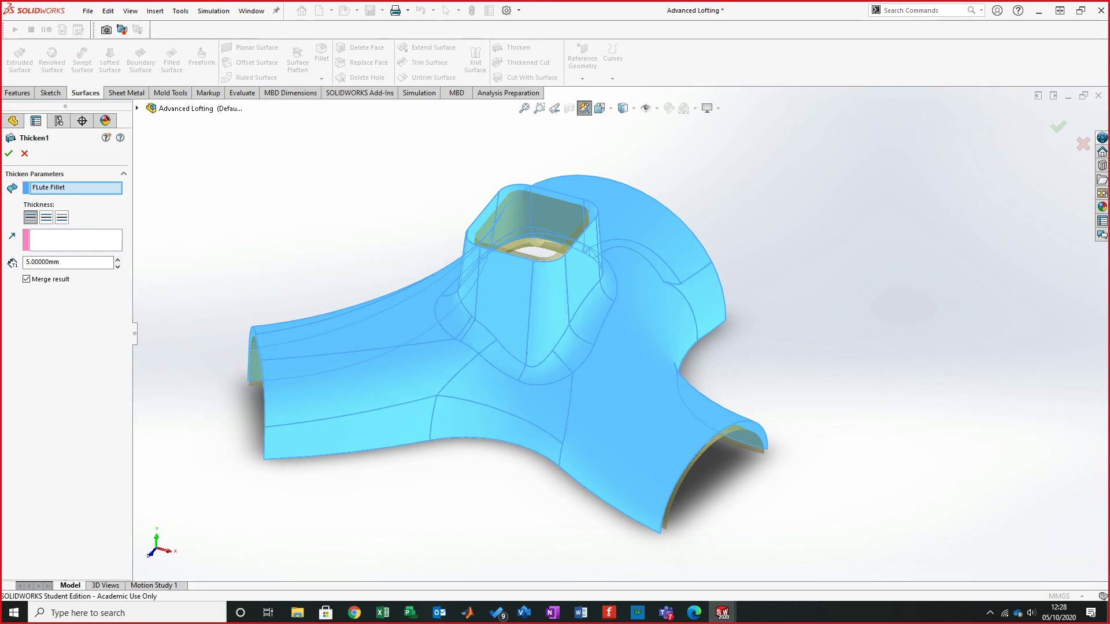
pyautogui.click(24, 153)
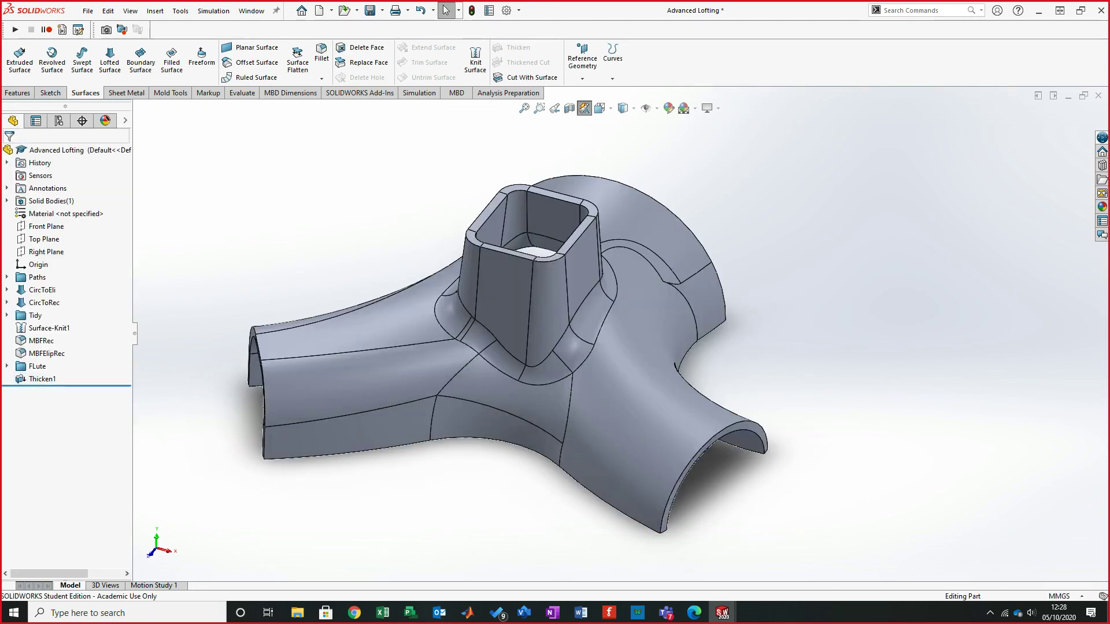
# - Roll the part back to just after Flute Trim, before the FLute Fillet feature
pyautogui.moveTo(66, 386); pyautogui.dragTo(66, 373)
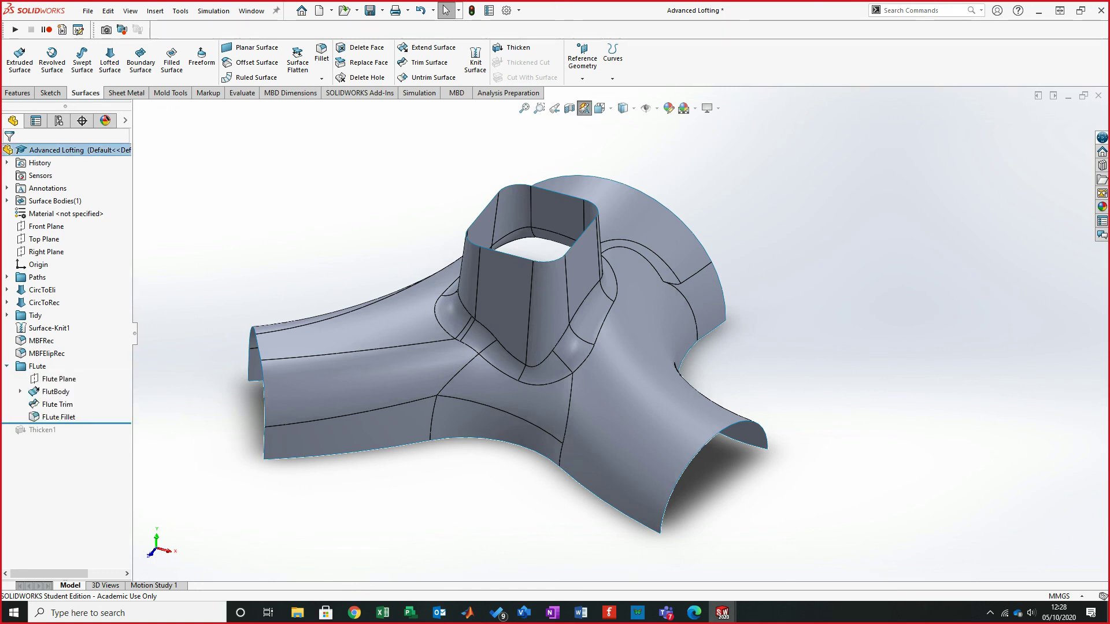
pyautogui.moveTo(66, 423); pyautogui.dragTo(66, 410)
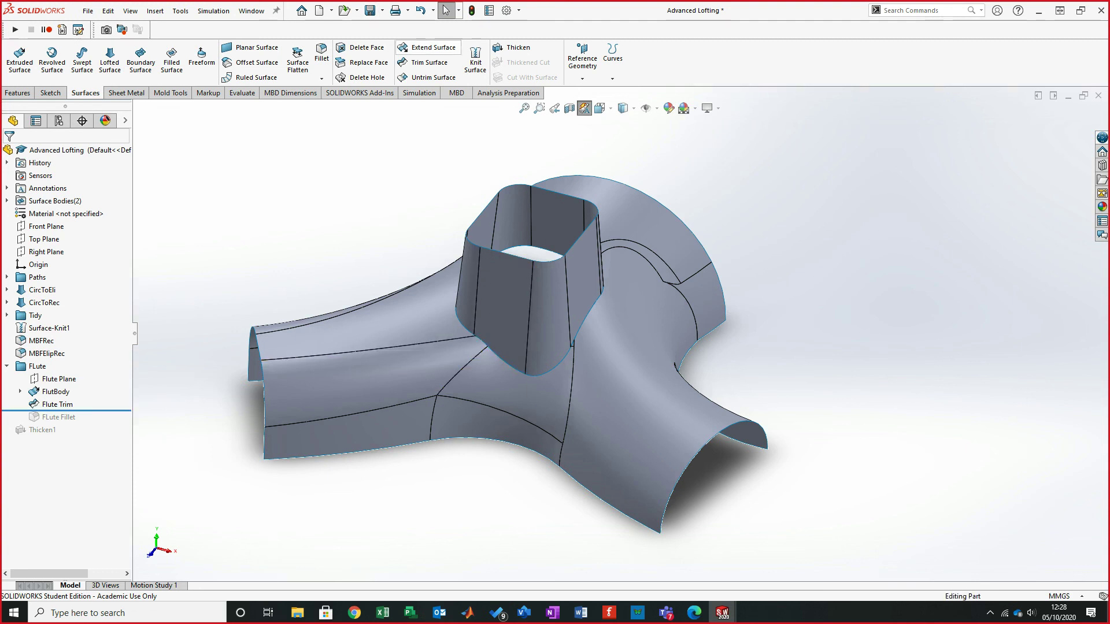
# - Roll the part forward past Thicken1 to bring back the flute fillet and the thickened solid
pyautogui.moveTo(509, 338); pyautogui.dragTo(465, 330, button='middle')
pyautogui.moveTo(625, 332); pyautogui.dragTo(590, 534, button='middle')
pyautogui.moveTo(66, 410); pyautogui.dragTo(65, 436)
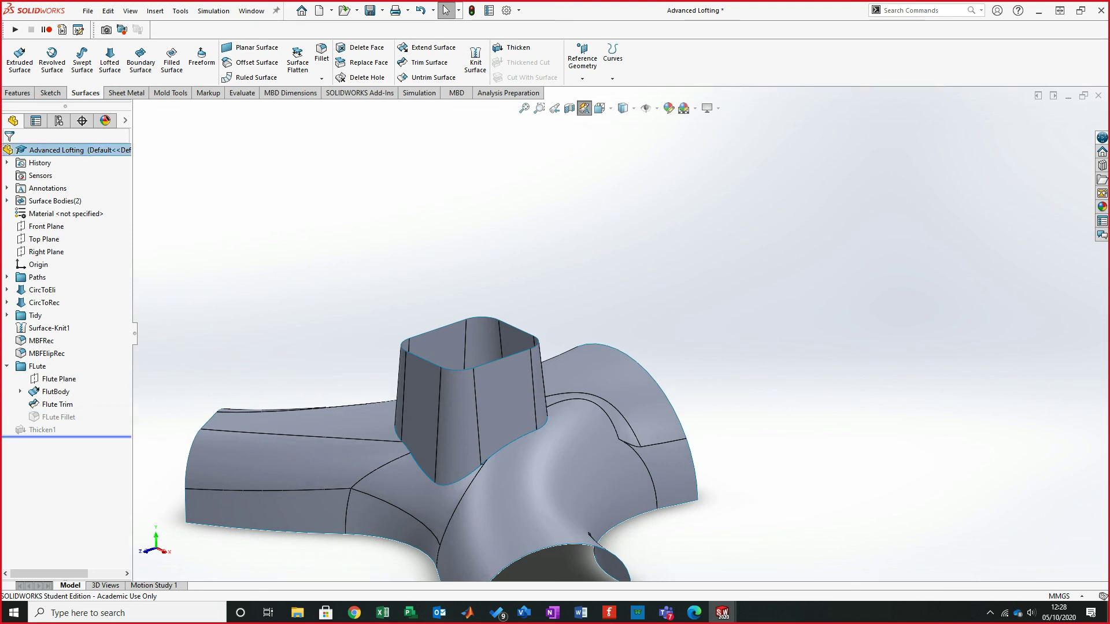
pyautogui.moveTo(543, 324); pyautogui.dragTo(497, 222, button='middle')
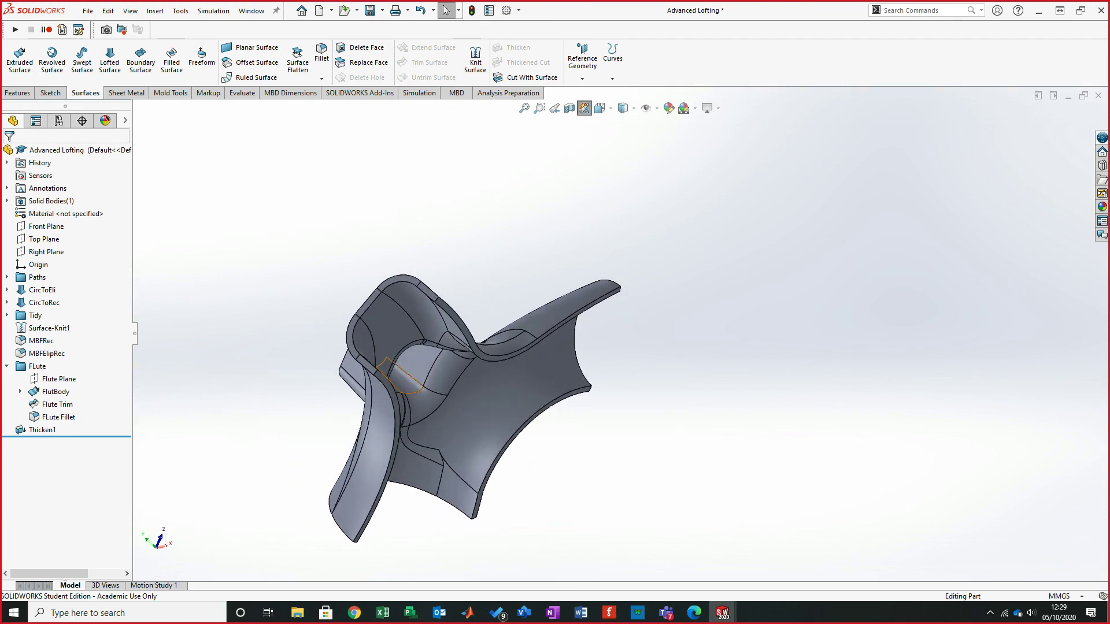
pyautogui.moveTo(412, 365); pyautogui.dragTo(481, 323, button='middle')
pyautogui.scroll(5, 481, 324)
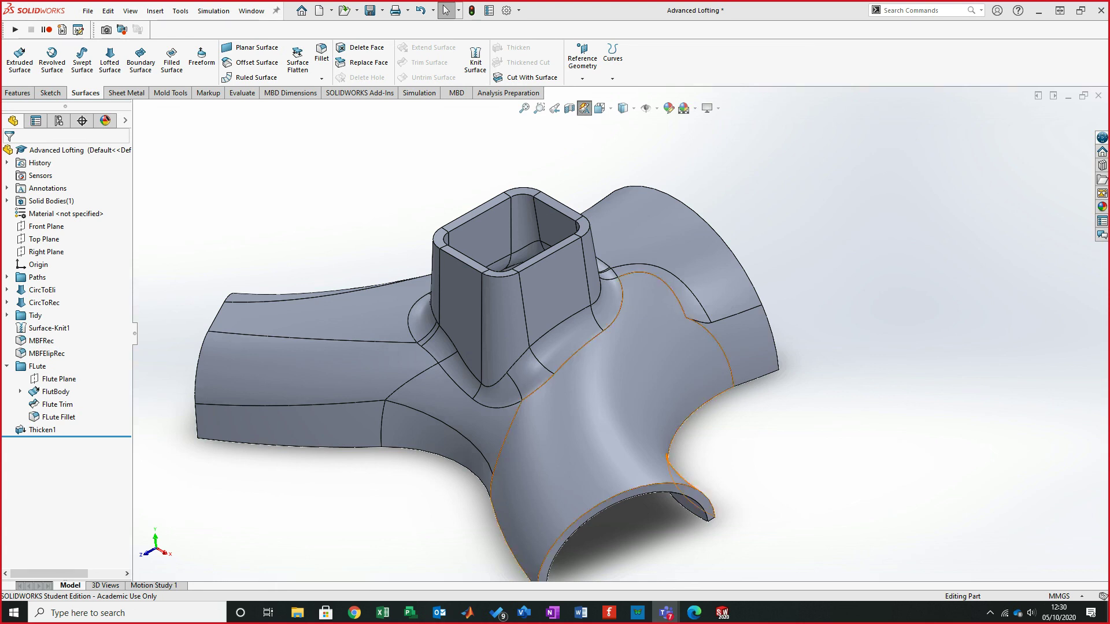
# - Roll the part back to just before Thicken1 and examine the MBFRec fillet faces and underside of the bare surface
pyautogui.moveTo(65, 436); pyautogui.dragTo(66, 423)
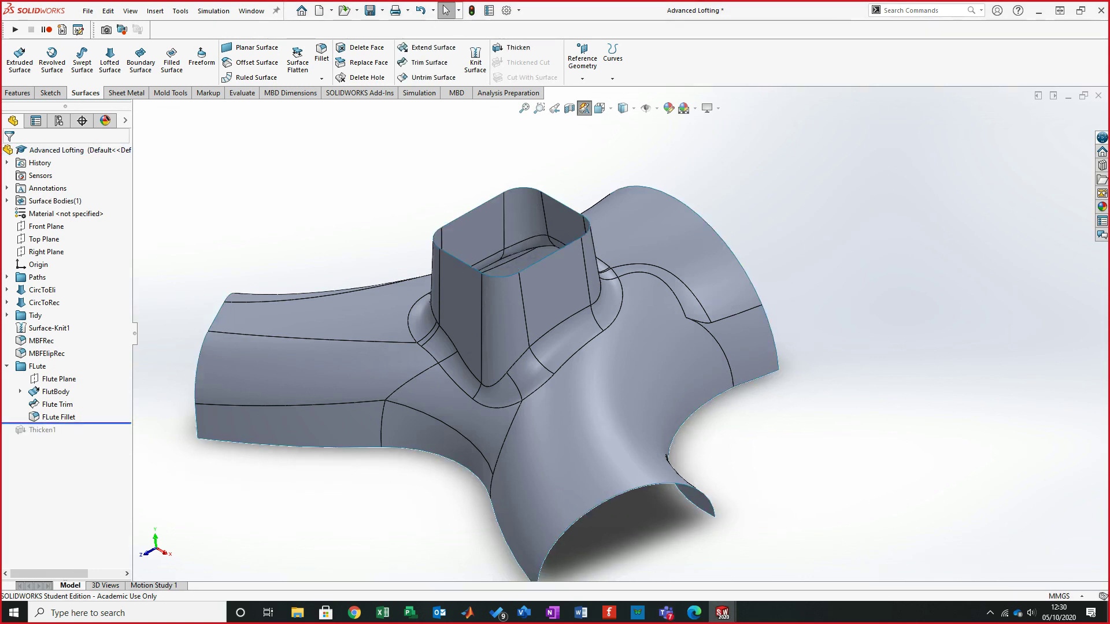
pyautogui.moveTo(624, 334); pyautogui.dragTo(468, 364, button='middle')
pyautogui.scroll(-3, 471, 366)
pyautogui.keyDown('ctrl'); pyautogui.moveTo(422, 397); pyautogui.dragTo(316, 400, button='middle'); pyautogui.keyUp('ctrl')
pyautogui.click(495, 322)
pyautogui.moveTo(496, 322); pyautogui.dragTo(477, 333, button='middle')
pyautogui.scroll(2, 476, 333)
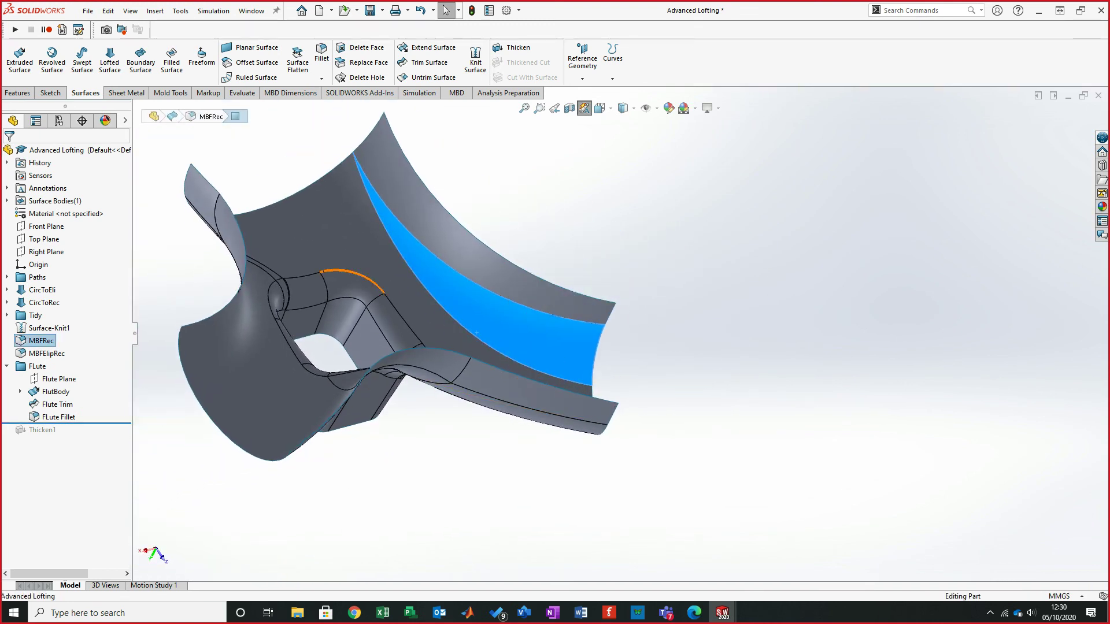
pyautogui.click(364, 242)
pyautogui.click(624, 341)
pyautogui.moveTo(624, 341)
pyautogui.mouseDown(button='middle')
pyautogui.moveTo(181, 398)
pyautogui.moveTo(515, 355)
pyautogui.moveTo(544, 329)
pyautogui.mouseUp(button='middle')
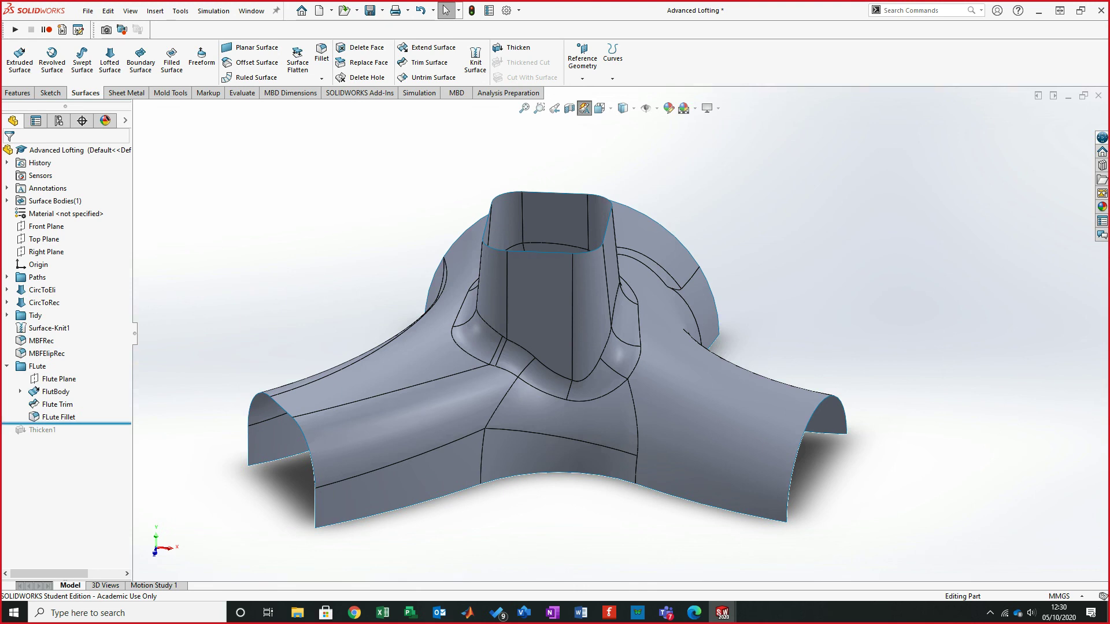
# - Roll the part forward past Thicken1 and view the solid's open branch ends
pyautogui.moveTo(65, 423); pyautogui.dragTo(65, 436)
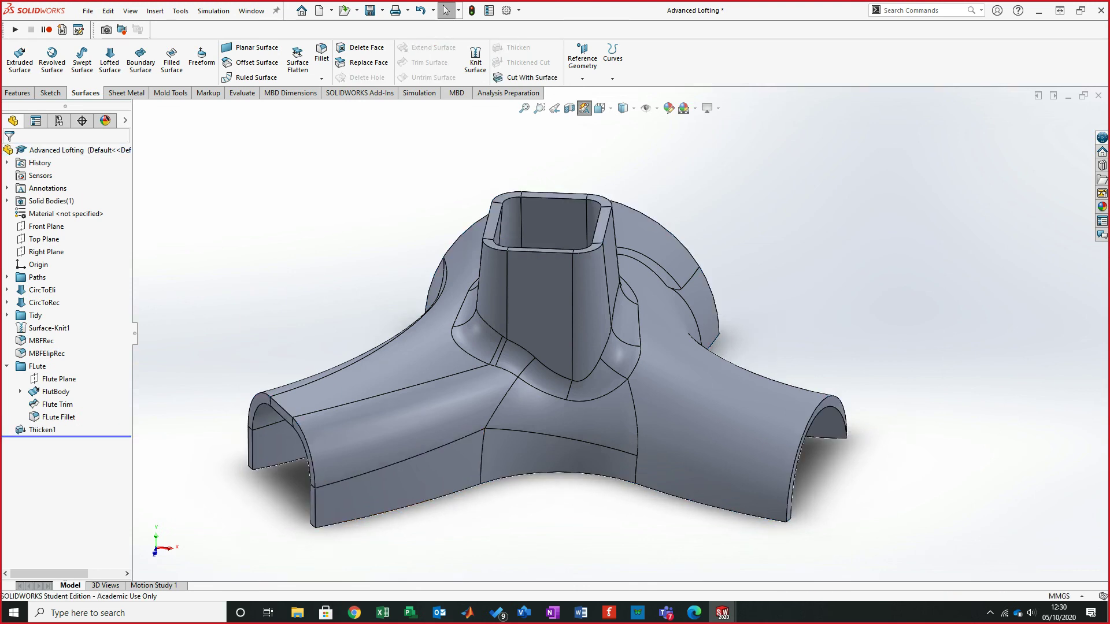
pyautogui.moveTo(398, 475); pyautogui.dragTo(552, 442, button='middle')
# - Roll back to just after FLute Fillet and examine the unthickened surface from the branch ends and all around
pyautogui.moveTo(67, 436); pyautogui.dragTo(66, 423)
pyautogui.moveTo(324, 393); pyautogui.dragTo(318, 331, button='middle')
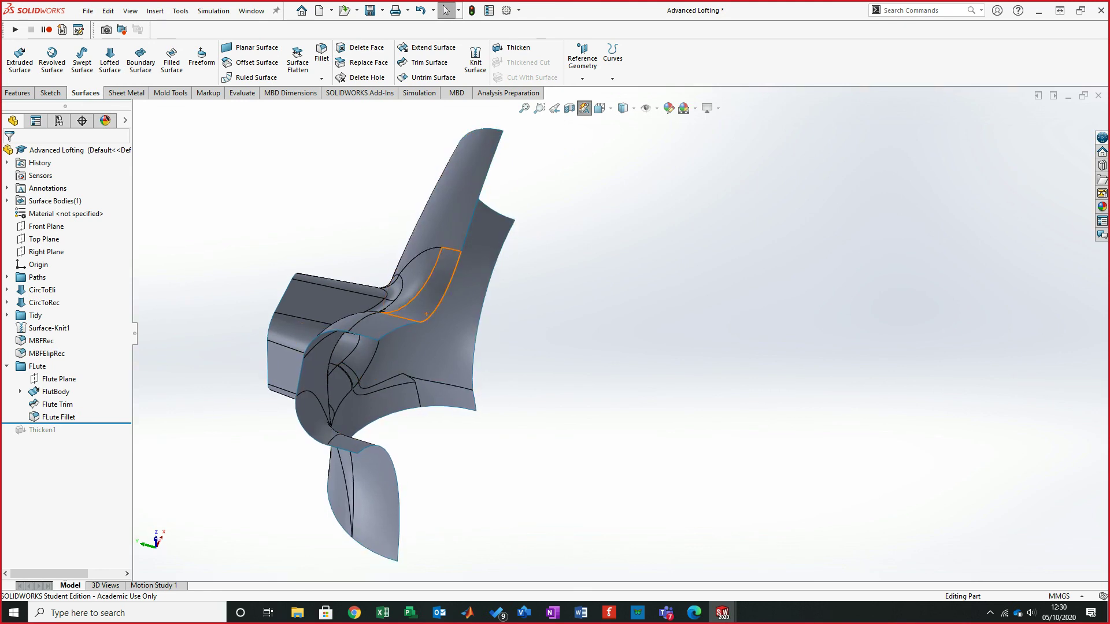
pyautogui.moveTo(292, 370); pyautogui.dragTo(381, 347, button='middle')
pyautogui.moveTo(323, 390); pyautogui.dragTo(334, 391, button='middle')
pyautogui.scroll(3, 430, 318)
pyautogui.moveTo(369, 359)
pyautogui.mouseDown(button='middle')
pyautogui.moveTo(439, 392)
pyautogui.moveTo(380, 389)
pyautogui.moveTo(375, 364)
pyautogui.moveTo(406, 350)
pyautogui.moveTo(375, 350)
pyautogui.mouseUp(button='middle')
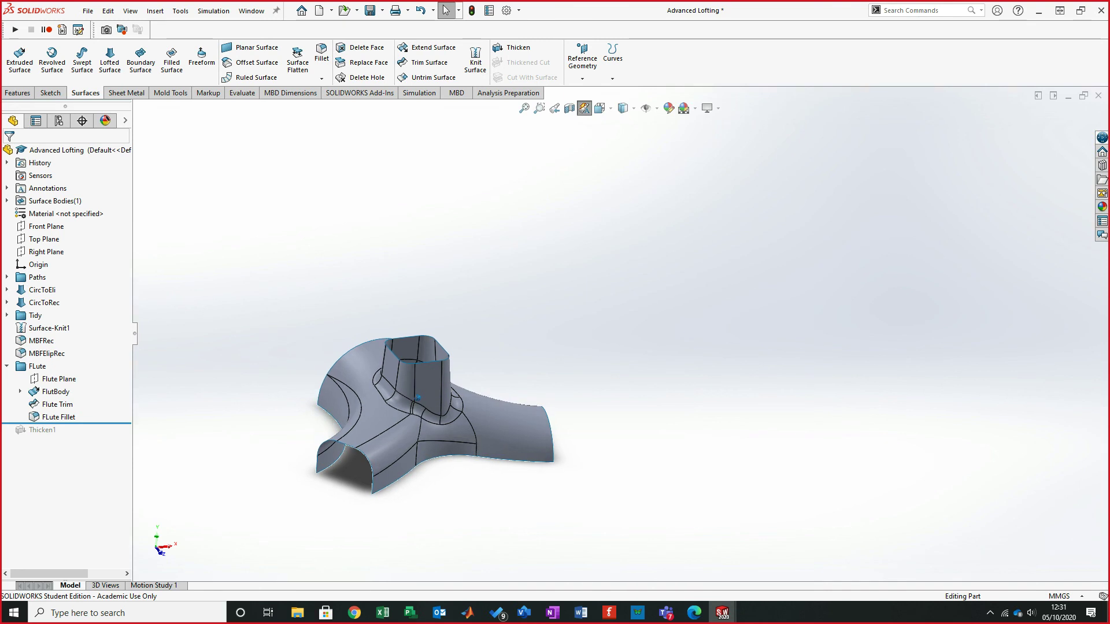
pyautogui.moveTo(417, 398); pyautogui.dragTo(419, 385, button='middle')
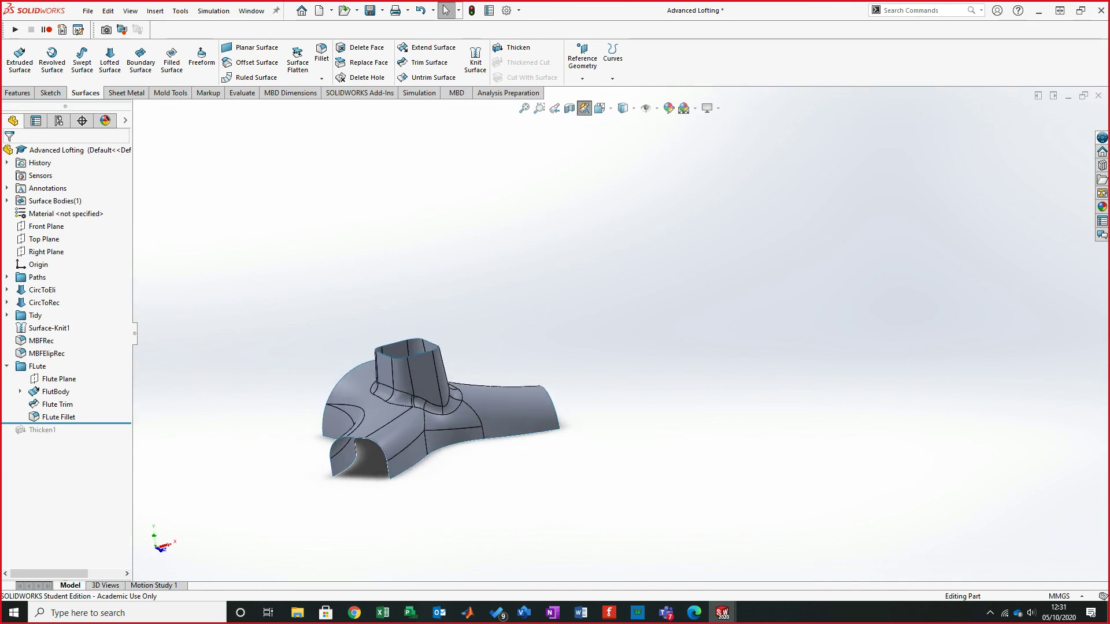
# - Roll the part forward to the end of the feature history so Thicken1 is included, and view the complete solid
pyautogui.moveTo(65, 423); pyautogui.dragTo(65, 436)
pyautogui.moveTo(417, 397); pyautogui.dragTo(469, 360, button='middle')
pyautogui.scroll(-1, 418, 397)
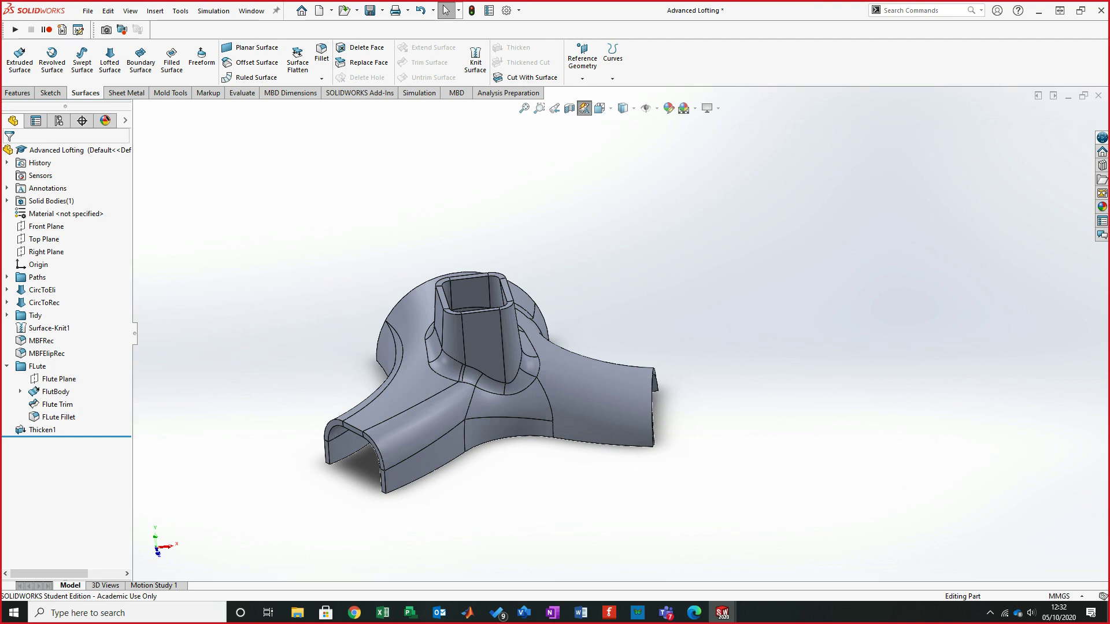
pyautogui.moveTo(901, 439); pyautogui.dragTo(766, 433, button='middle')
pyautogui.scroll(-2, 796, 443)
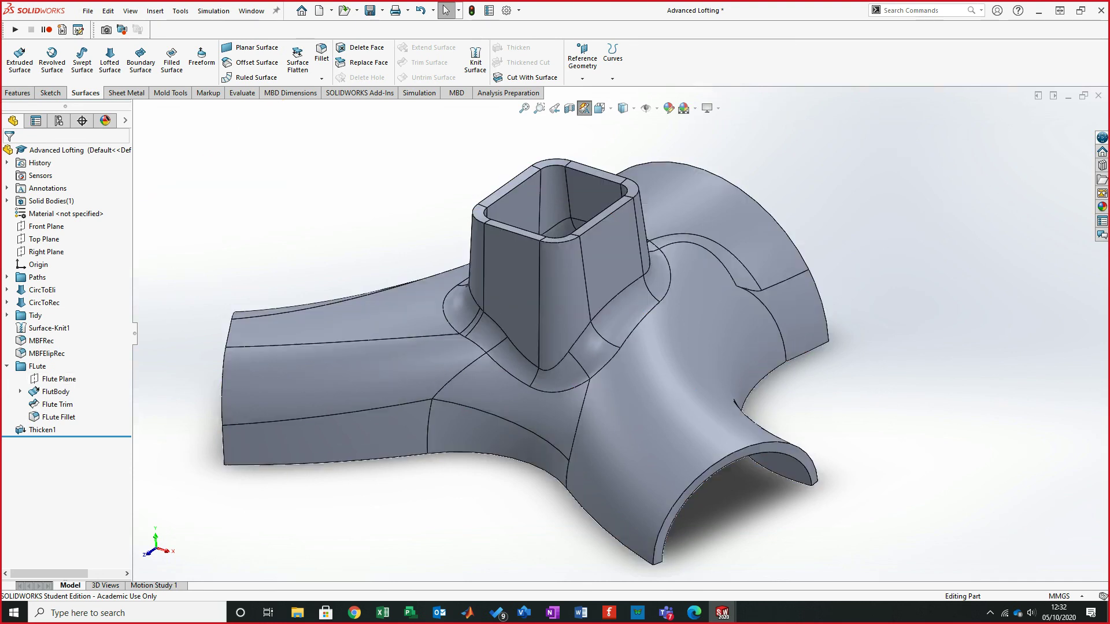
# - Collapse all expanded items in the feature tree and save the part
pyautogui.hotkey('shift', 'c')
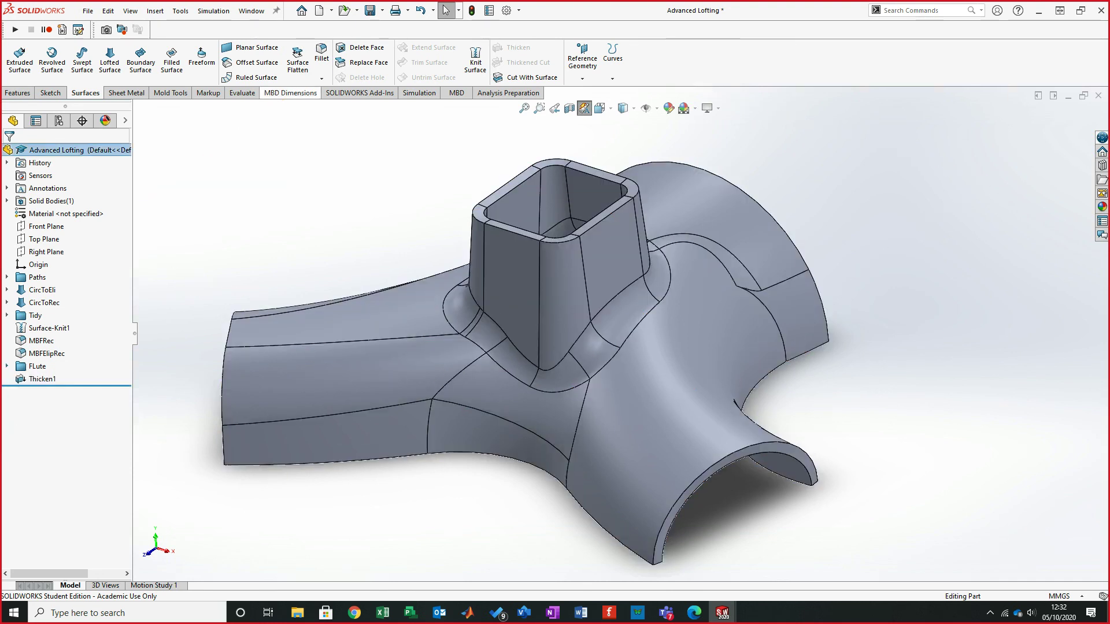
pyautogui.hotkey('ctrl', 's')
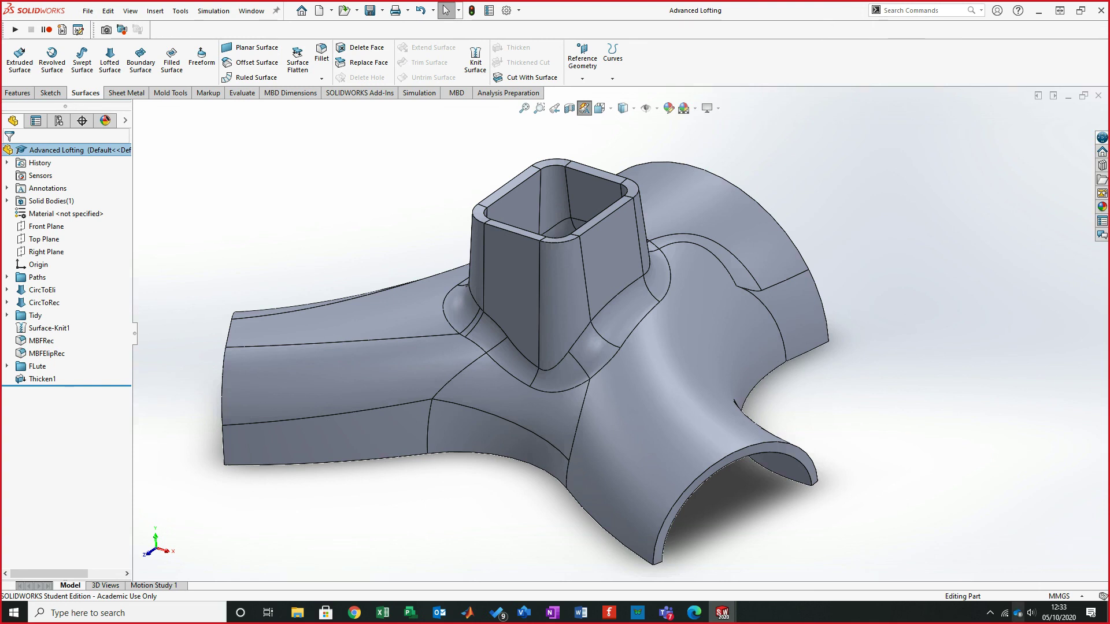
pyautogui.click(990, 613)
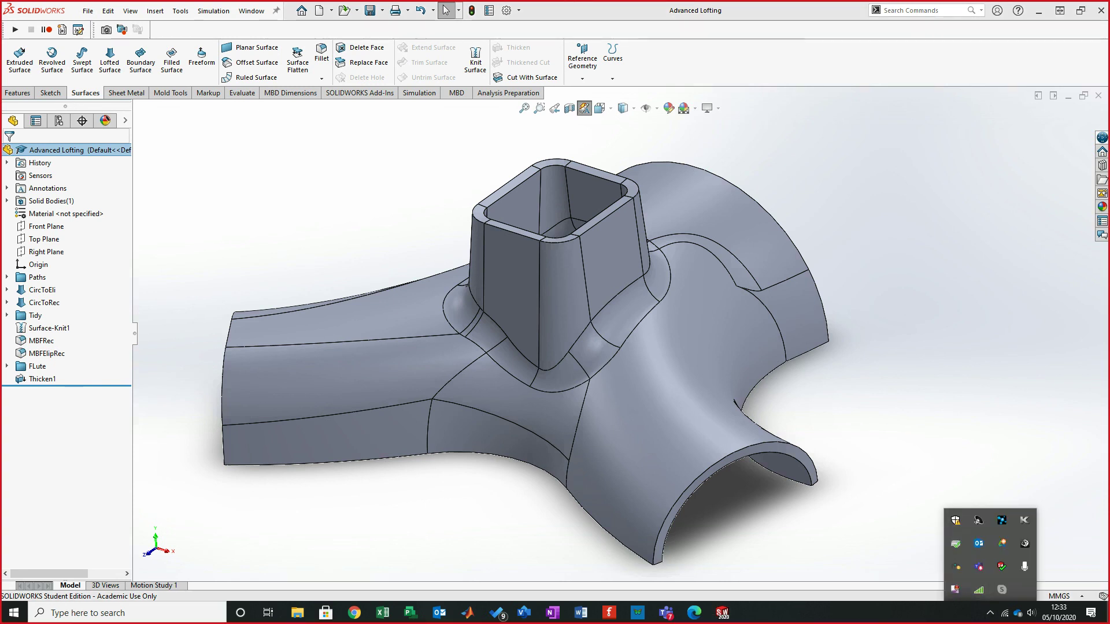
pyautogui.rightClick(955, 589)
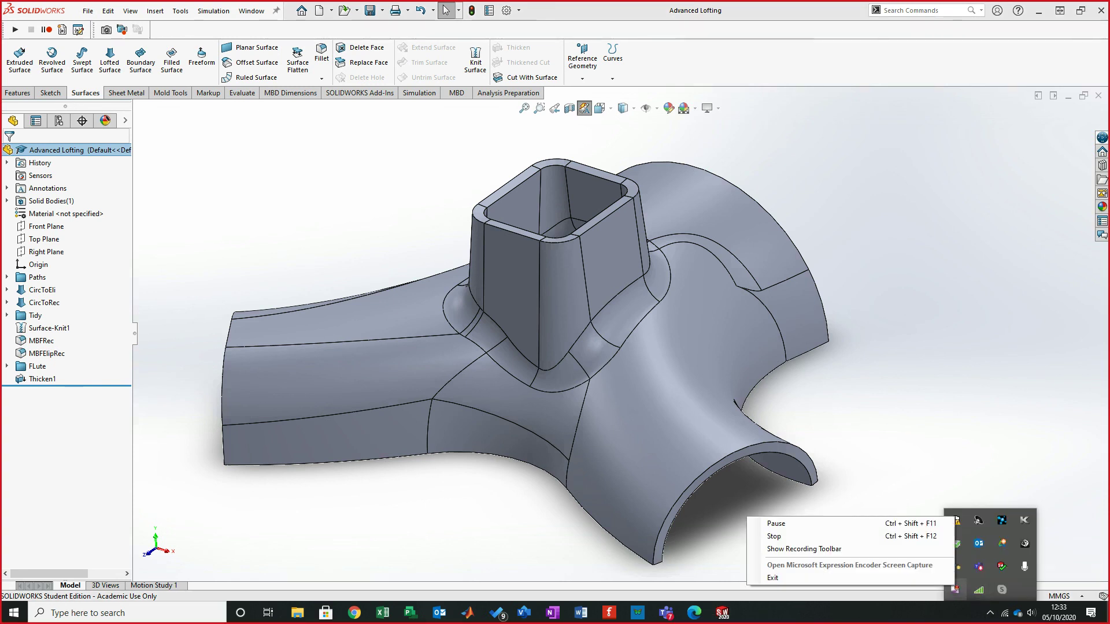